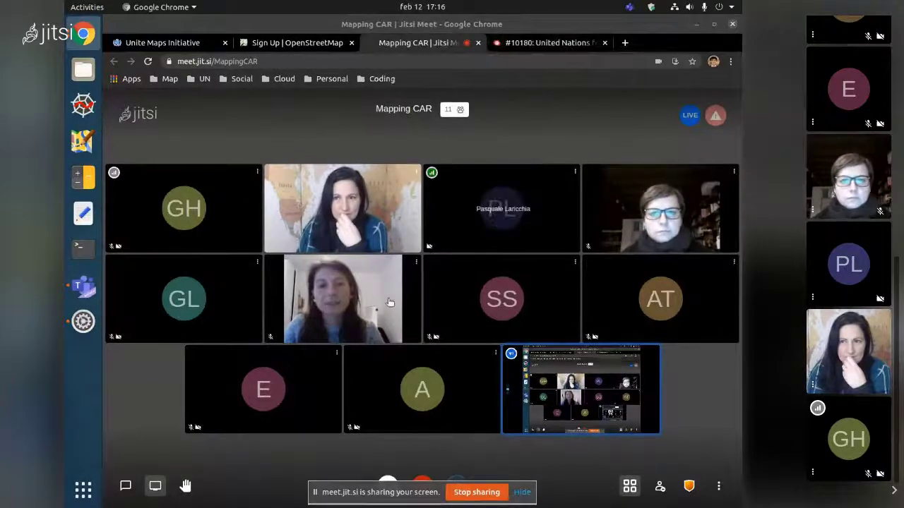
left_click(127, 486)
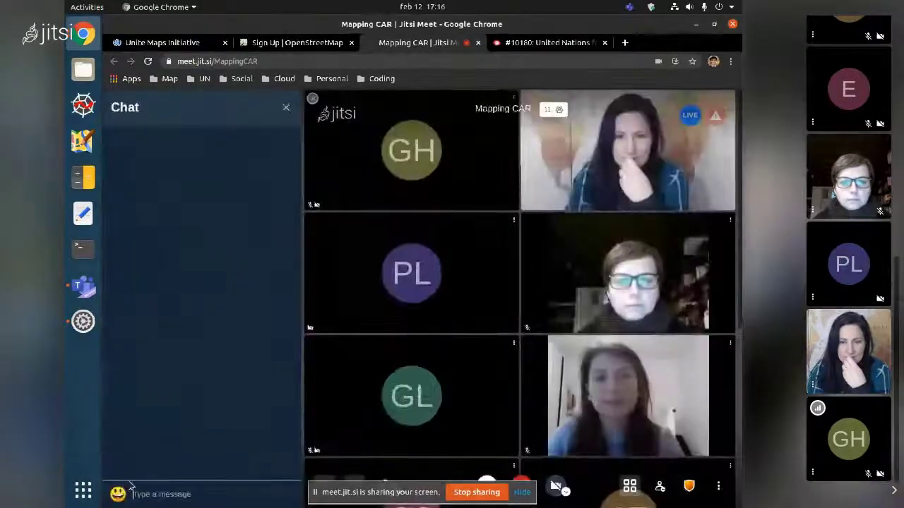
left_click(547, 42)
right_click(270, 62)
left_click(296, 120)
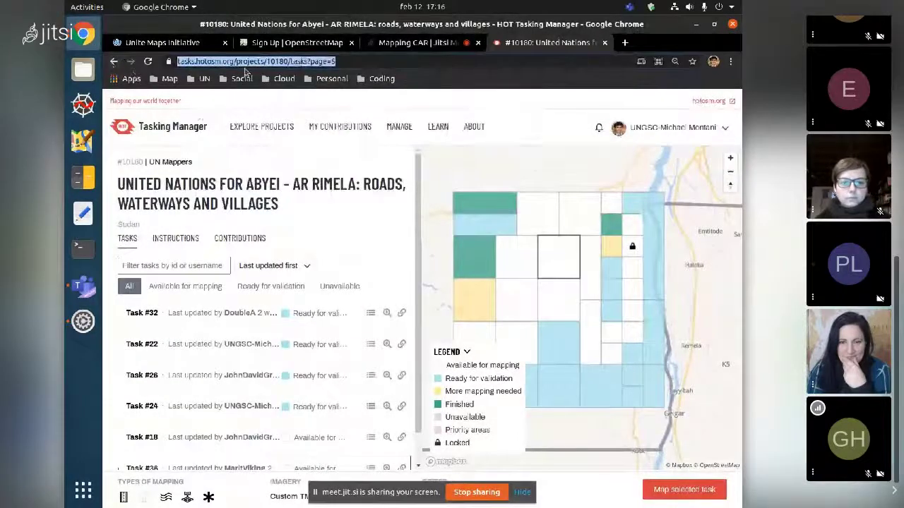
left_click_drag(331, 60, 178, 61)
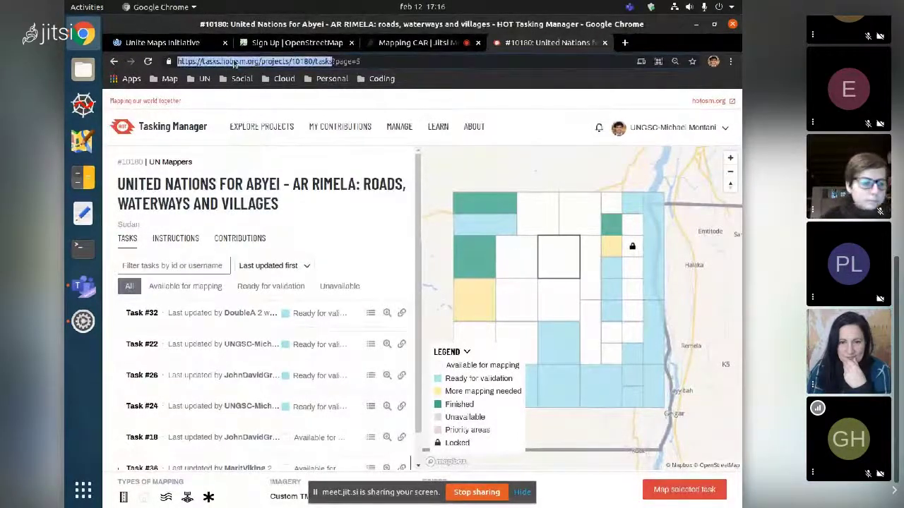
right_click(237, 61)
left_click(271, 118)
- Send the copied project link to the participants in the meeting chat and dismiss the notification
left_click(413, 43)
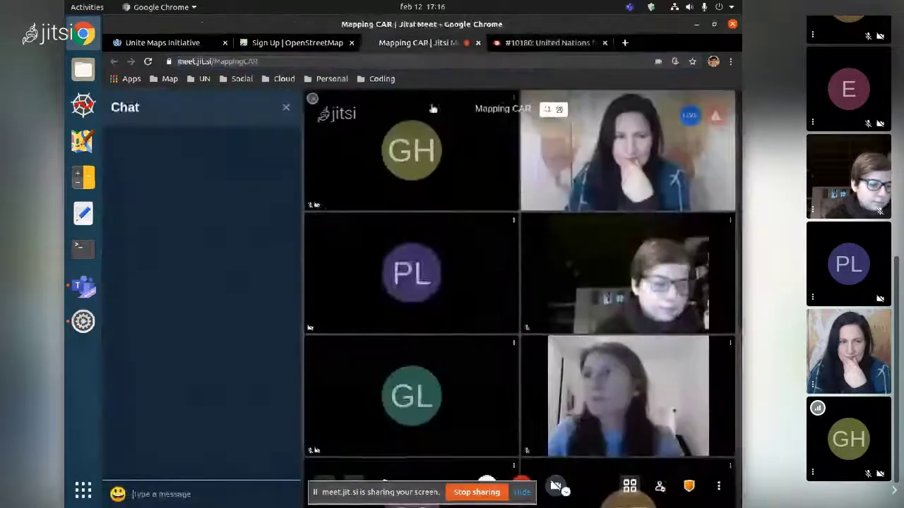
key("ctrl+v")
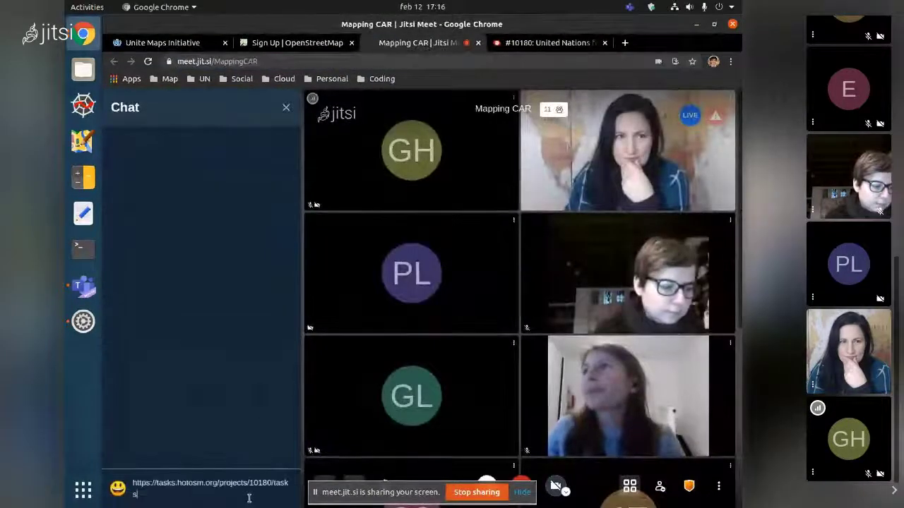
key("Return")
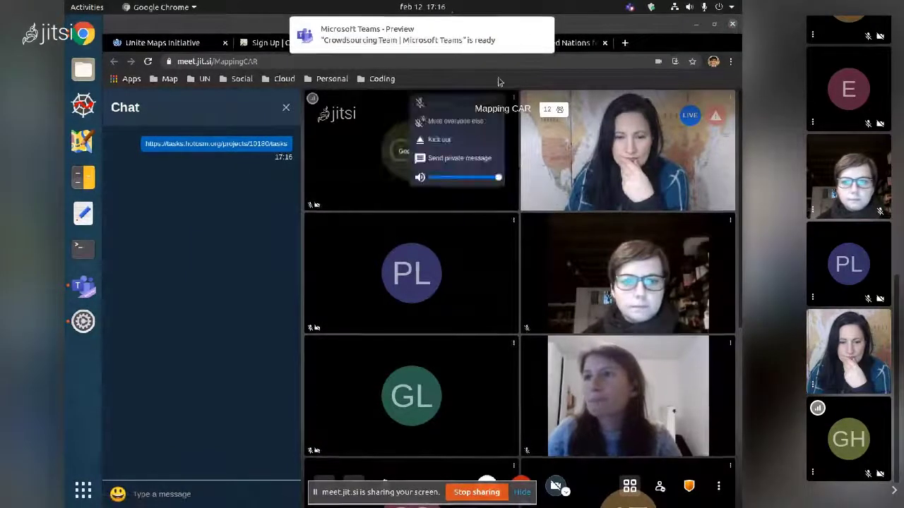
left_click(542, 31)
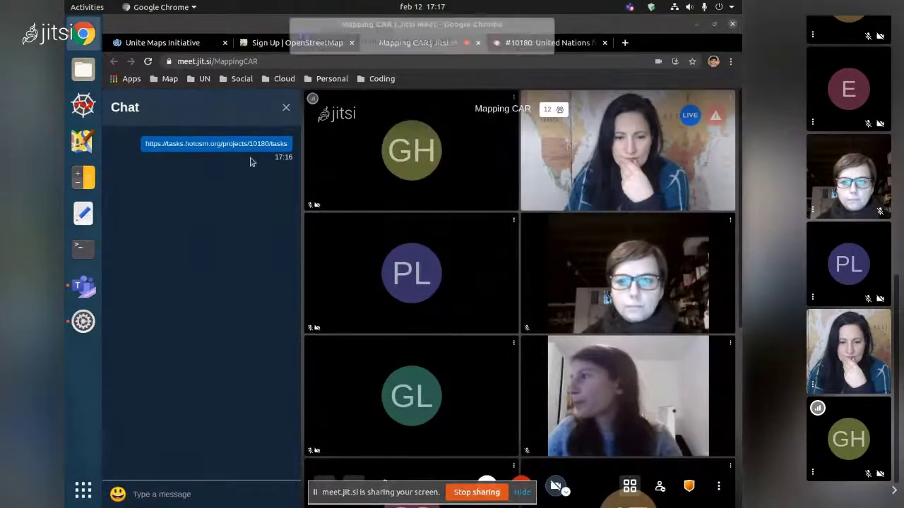
- Return to the Tasking Manager project page, select available task #36 on the map, and inspect the surrounding task grid
left_click(576, 43)
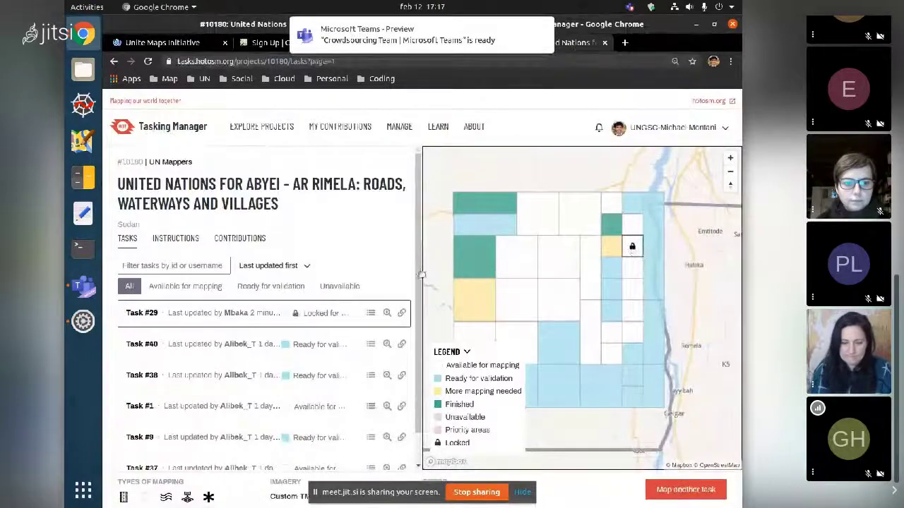
left_click(571, 263)
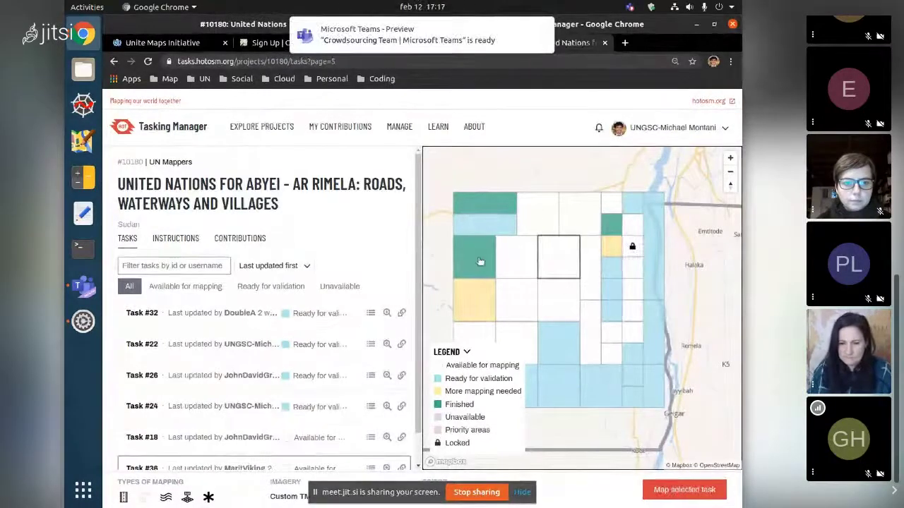
scroll(561, 313, "up", 2)
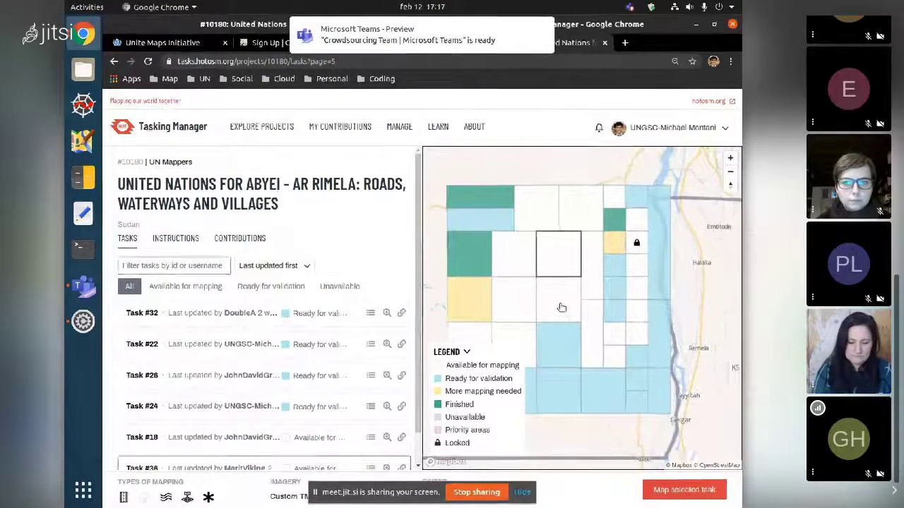
scroll(563, 327, "up", 2)
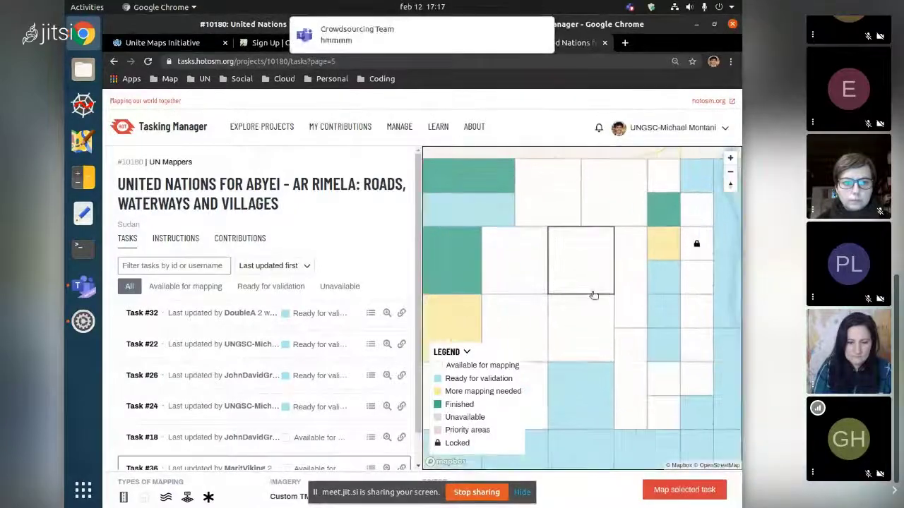
scroll(598, 295, "down", 1)
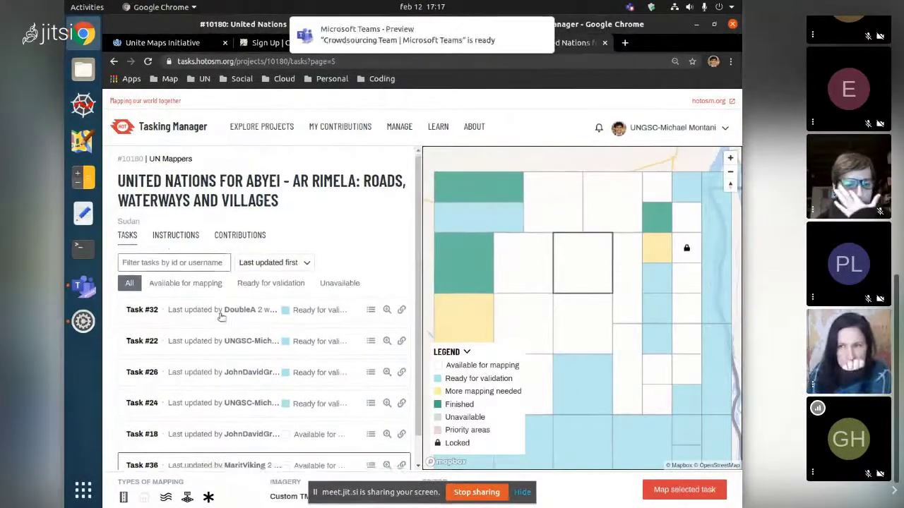
scroll(289, 328, "down", 1)
scroll(281, 330, "up", 1)
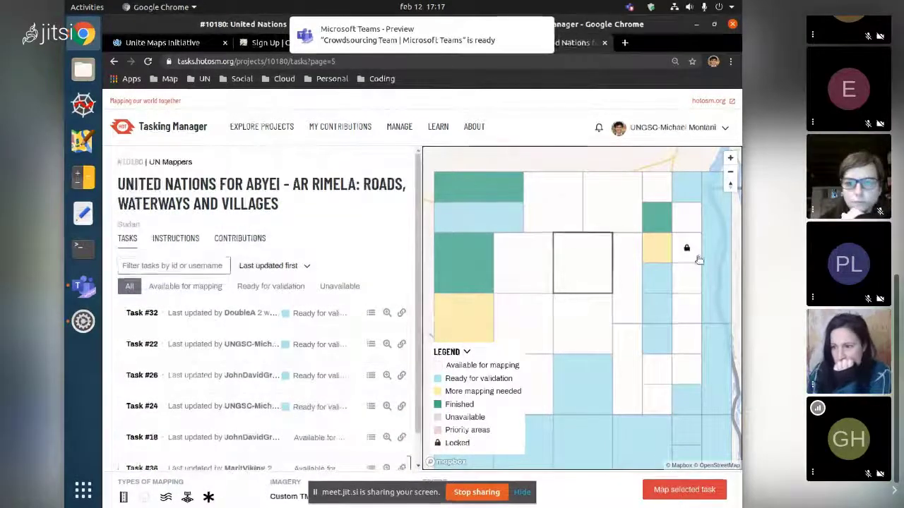
scroll(573, 204, "down", 2)
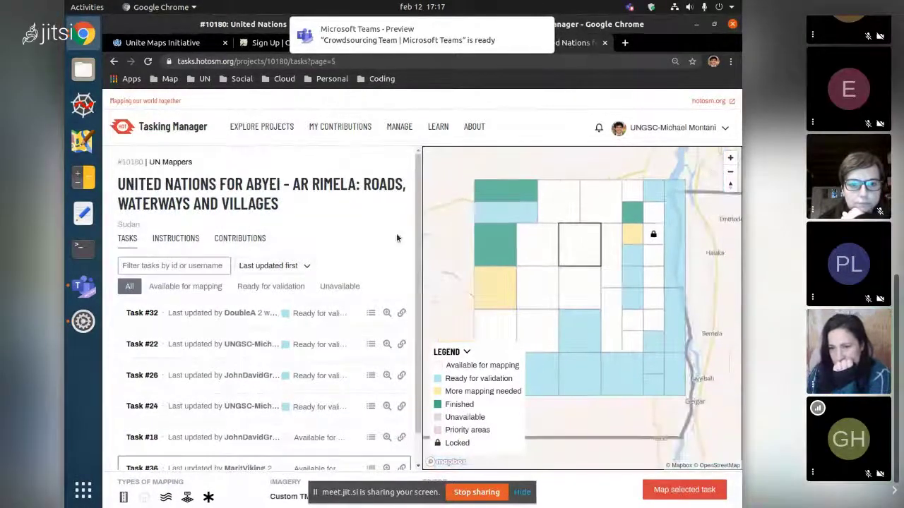
- Select task #23 on the map, switch the selection back to task #36, and check the available editor options
left_click(544, 301)
scroll(597, 299, "down", 2)
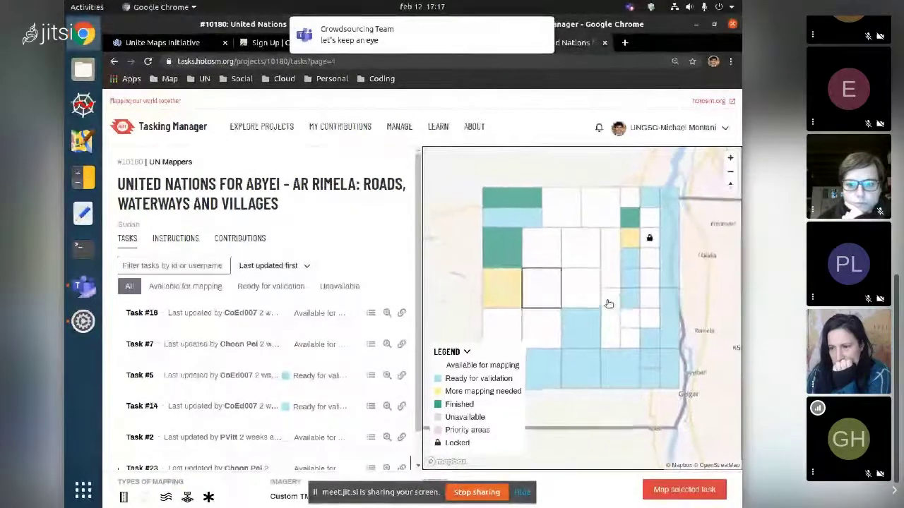
scroll(585, 259, "up", 2)
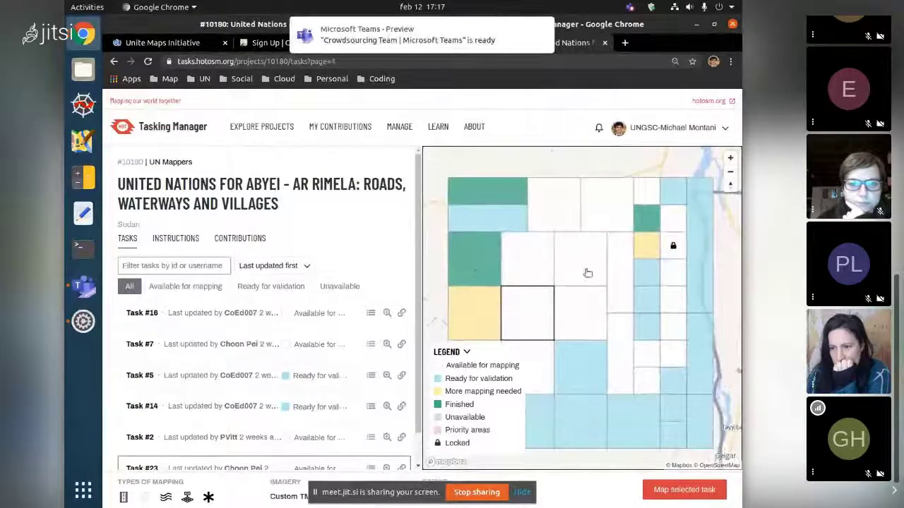
left_click(587, 273)
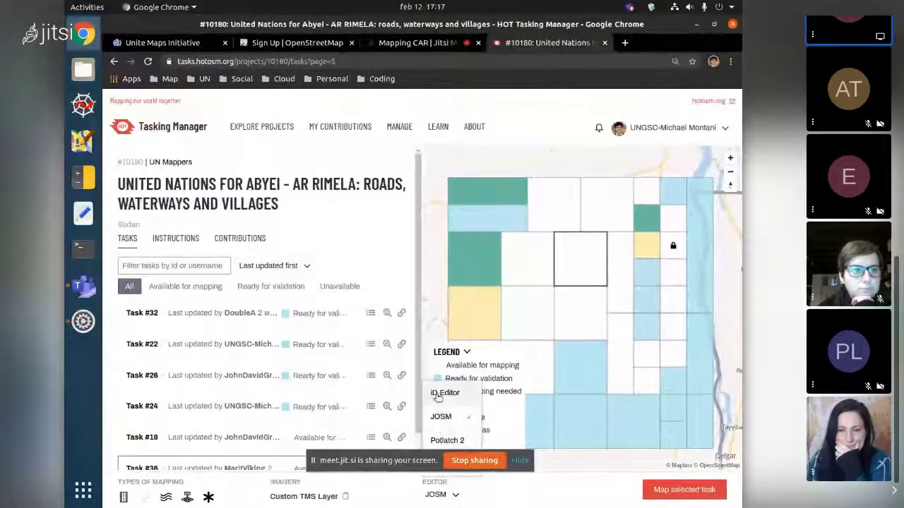
left_click(365, 238)
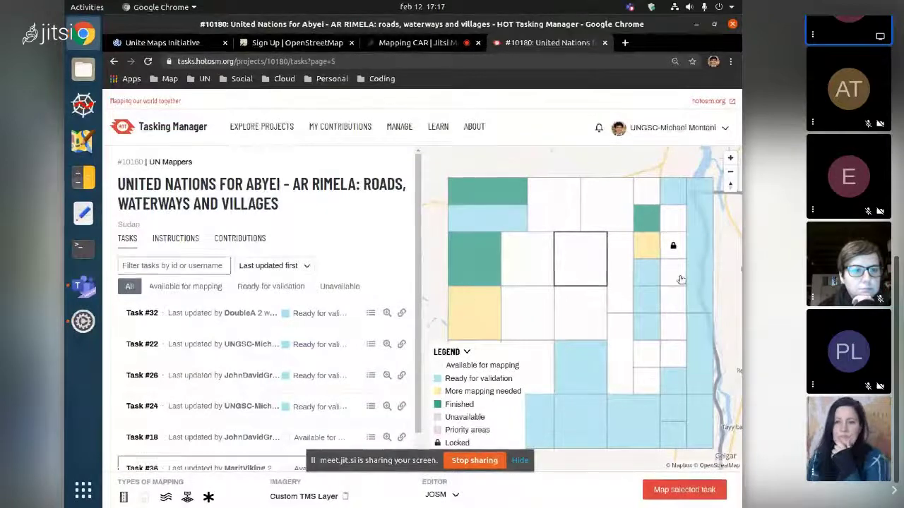
- Open the project's instructions and review the general guidance on features, Maxar imagery, imagery offset and changeset comments
left_click(178, 240)
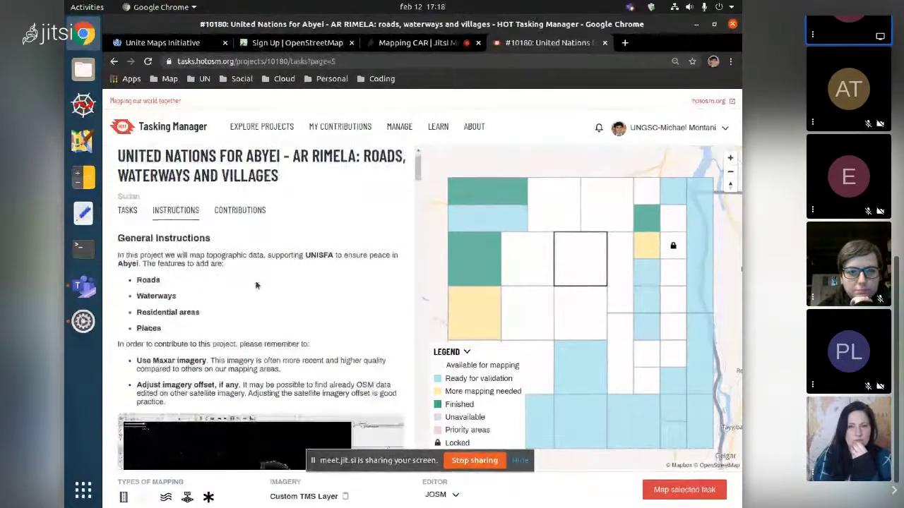
scroll(256, 285, "down", 1)
scroll(254, 282, "down", 3)
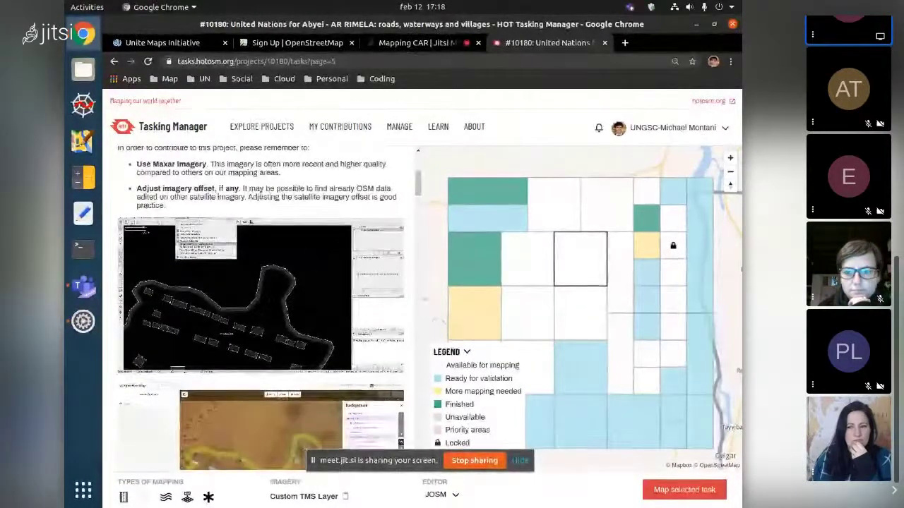
scroll(260, 197, "up", 1)
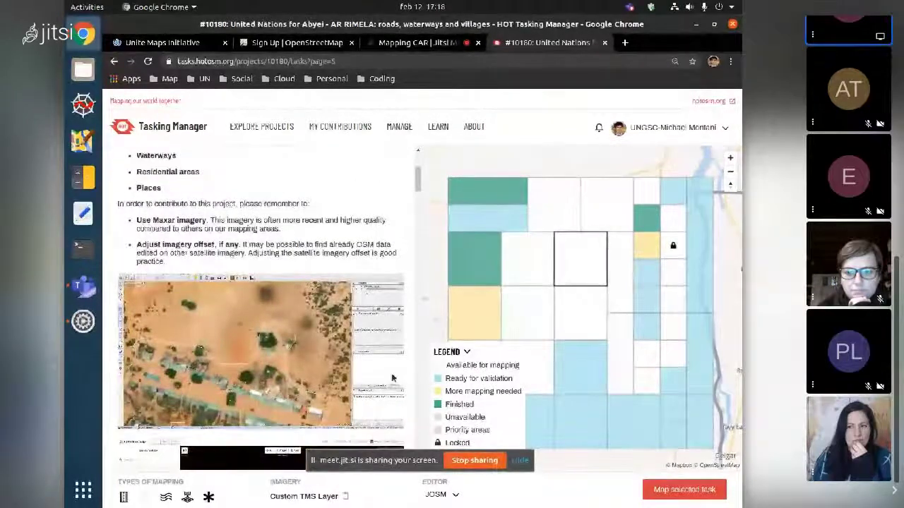
scroll(319, 323, "down", 1)
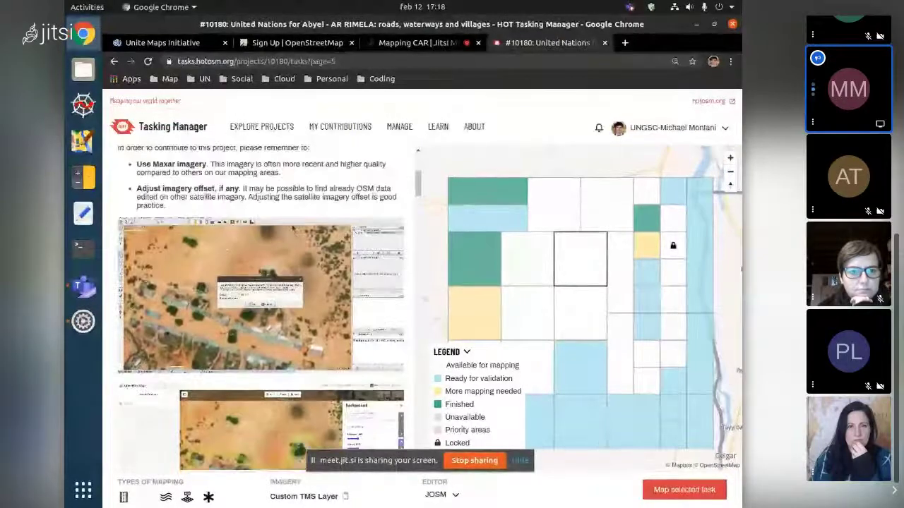
scroll(248, 218, "down", 2)
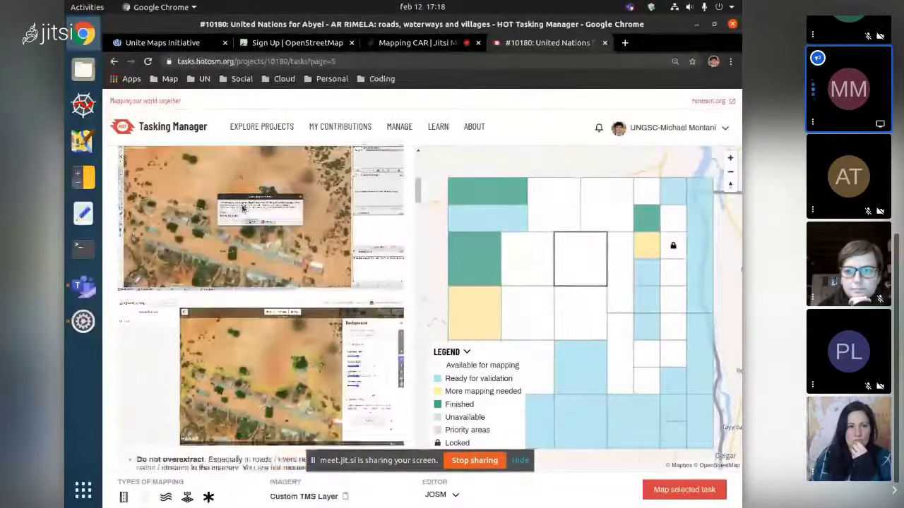
scroll(255, 221, "down", 4)
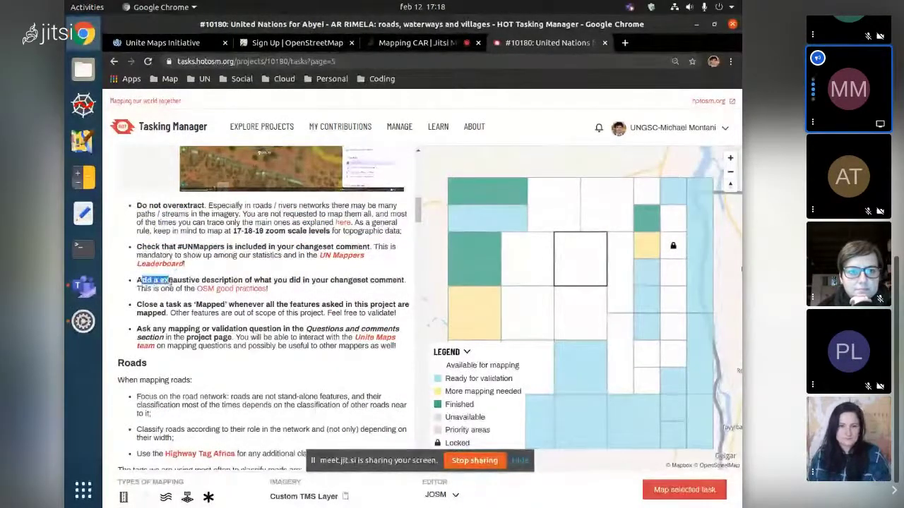
left_click_drag(169, 281, 174, 281)
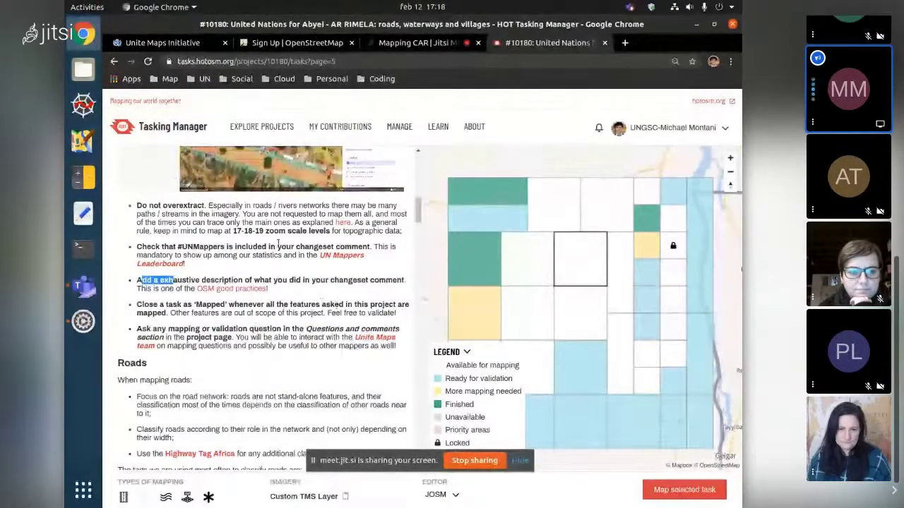
- Review the mapping rules and tags for roads, waterways, residential areas and places in the project instructions
scroll(310, 273, "down", 3)
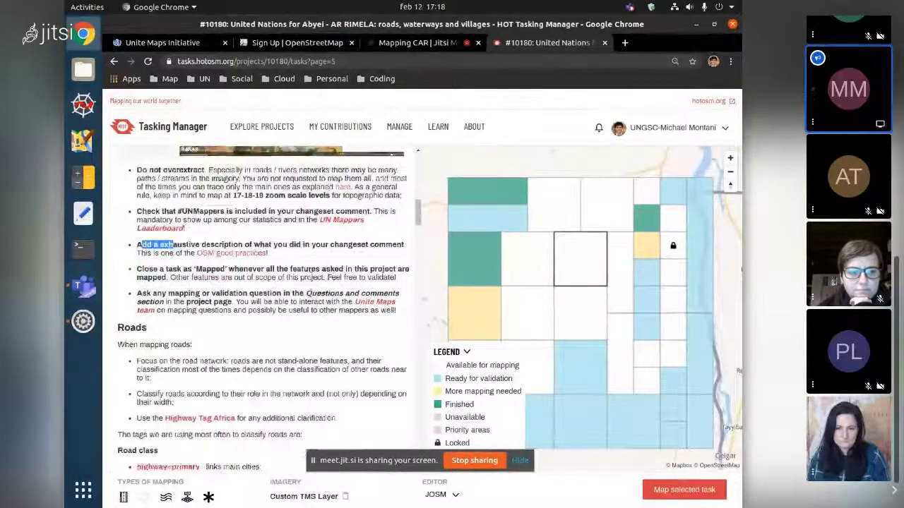
scroll(311, 273, "down", 2)
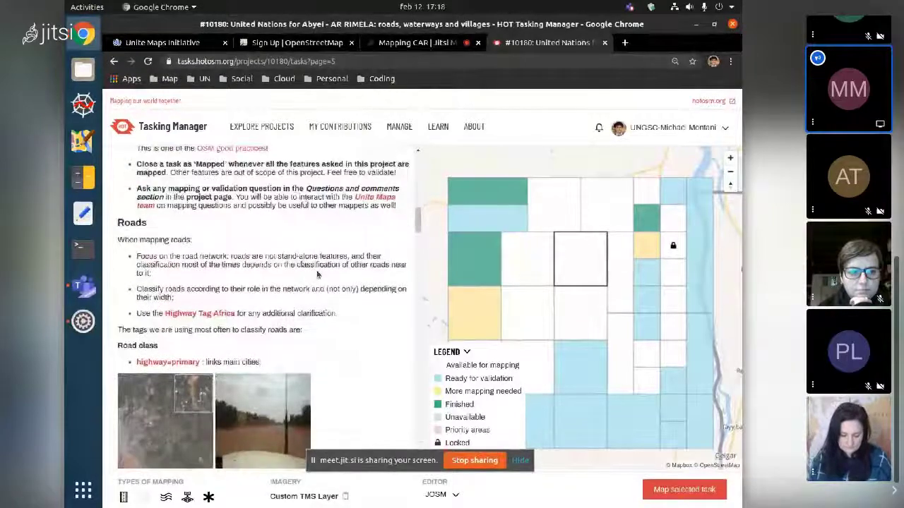
scroll(318, 273, "down", 2)
scroll(318, 273, "down", 10)
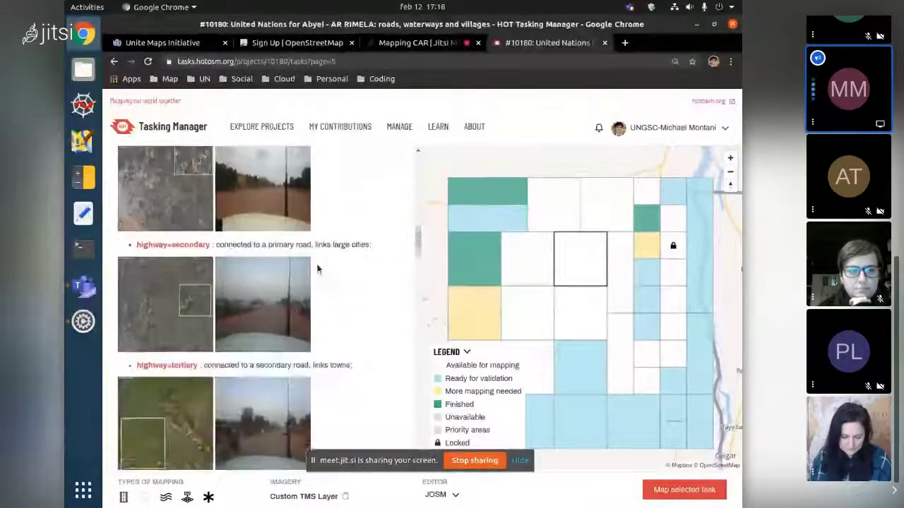
scroll(316, 268, "down", 10)
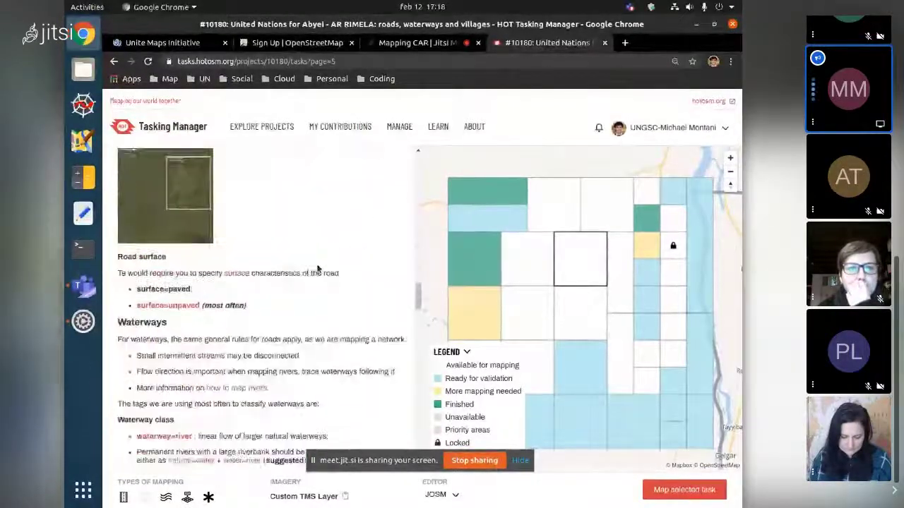
scroll(316, 269, "down", 10)
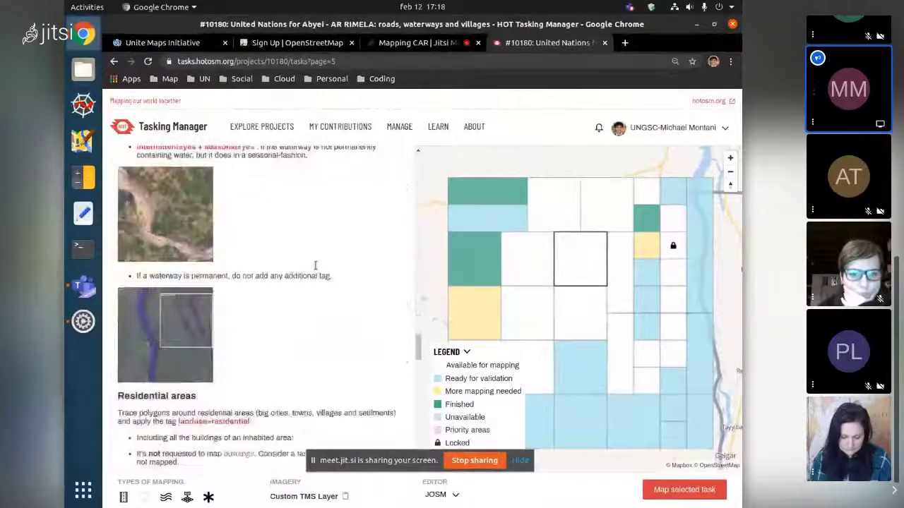
scroll(316, 269, "down", 3)
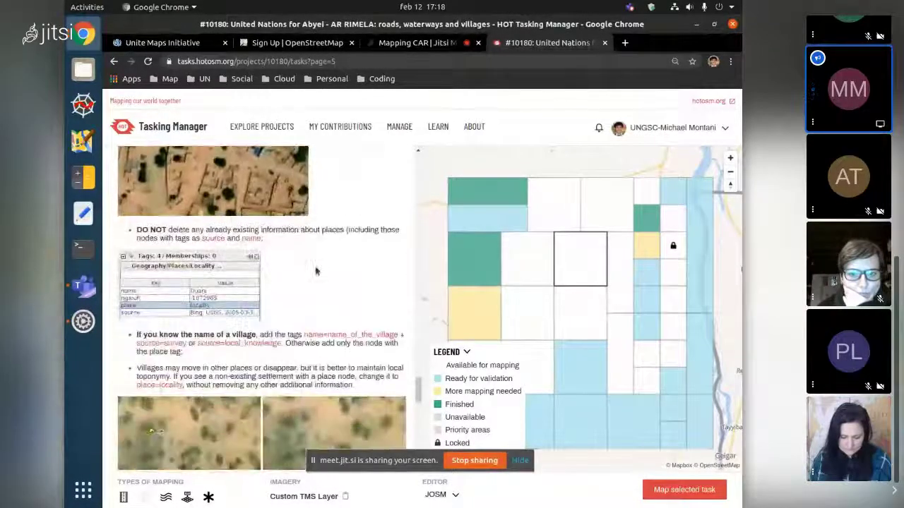
scroll(316, 272, "up", 1)
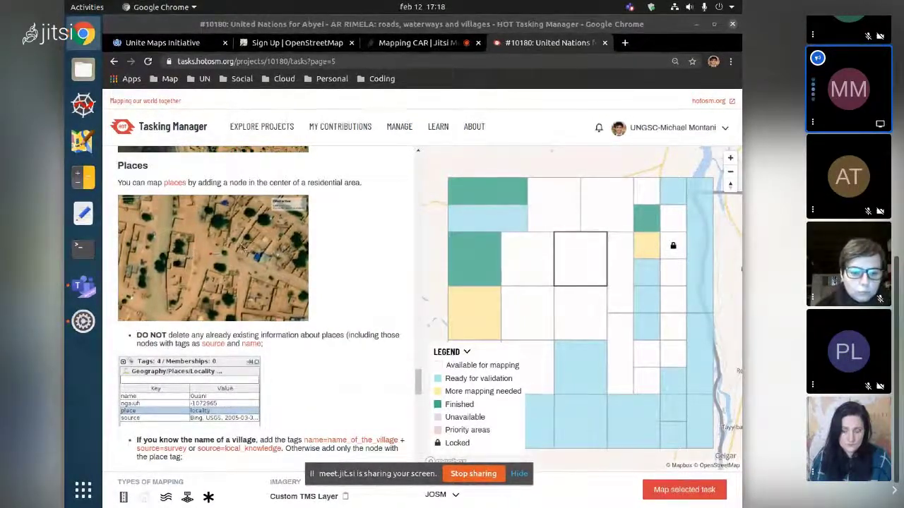
scroll(278, 280, "up", 1)
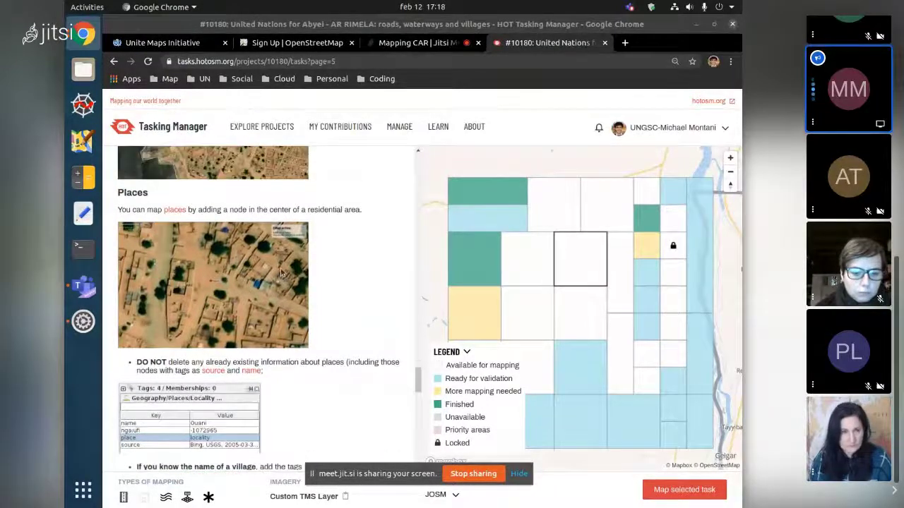
scroll(310, 296, "up", 5)
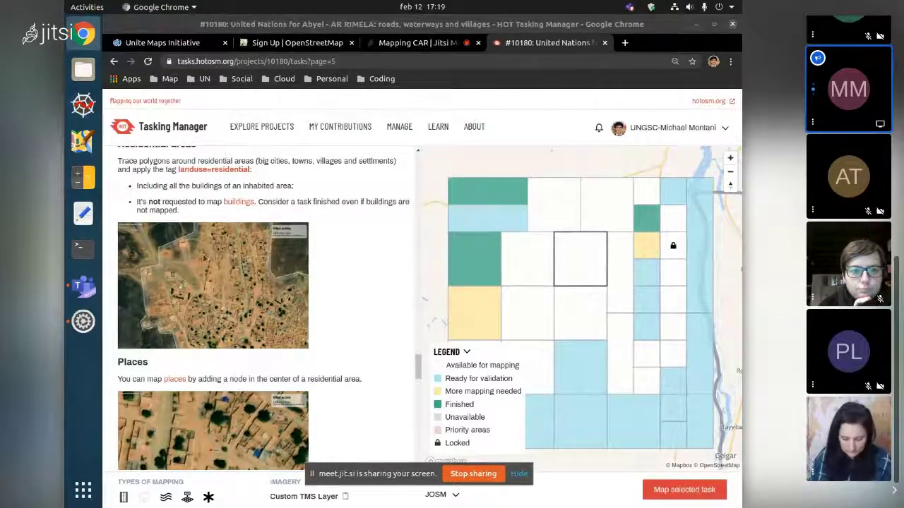
scroll(261, 320, "down", 3)
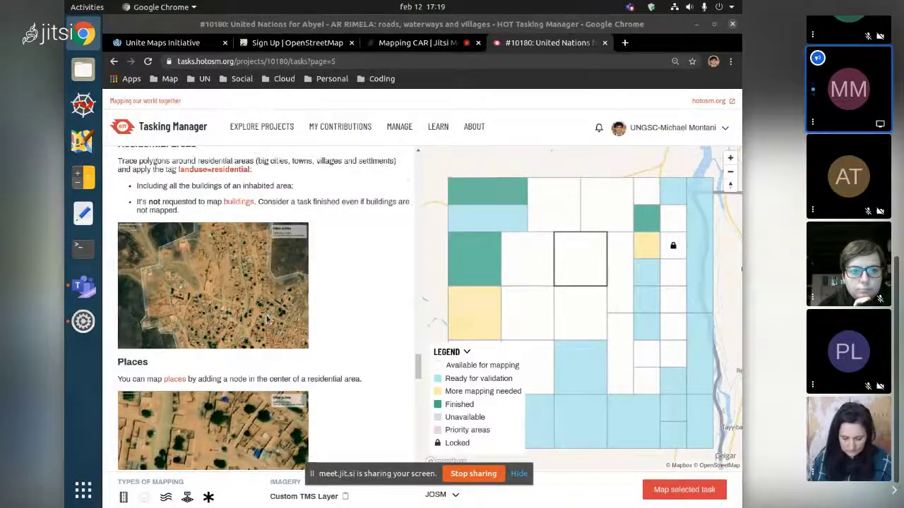
- Review the instructions on adding place nodes, keeping existing place information, naming villages and using the place=locality tag
scroll(256, 258, "down", 4)
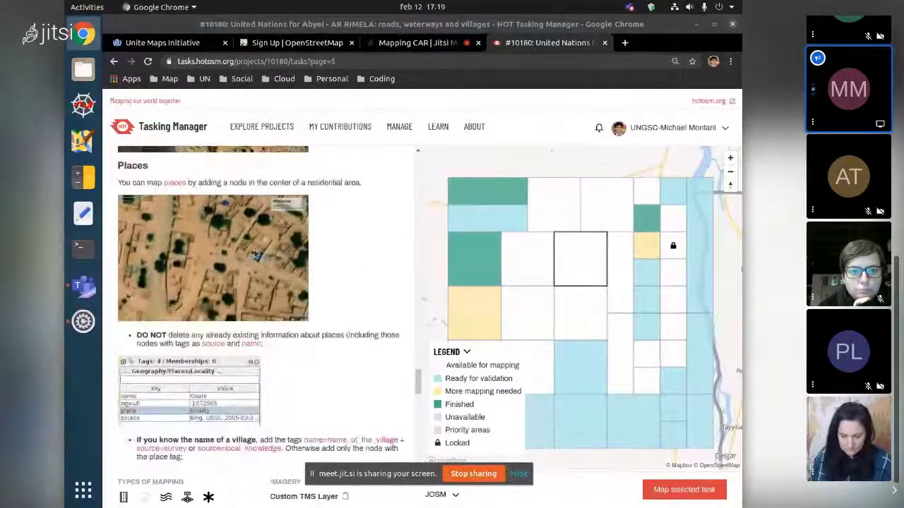
scroll(254, 258, "down", 10)
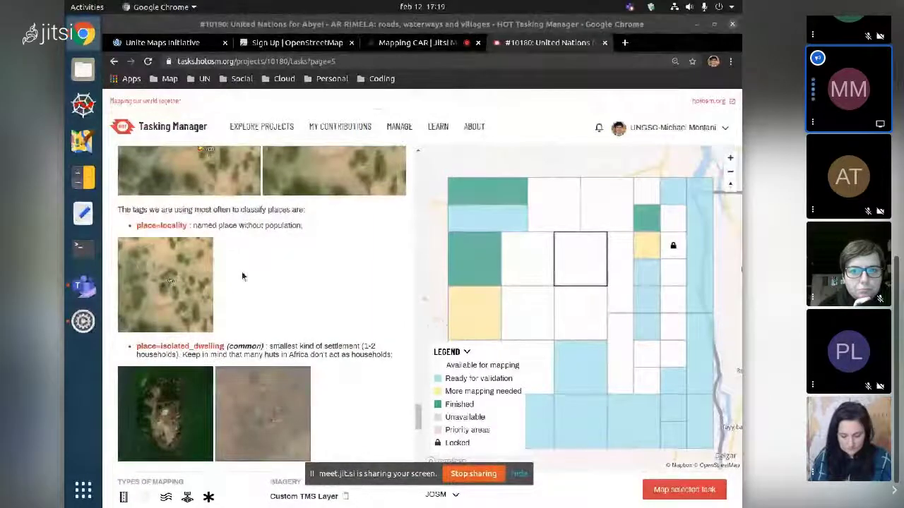
scroll(242, 277, "down", 2)
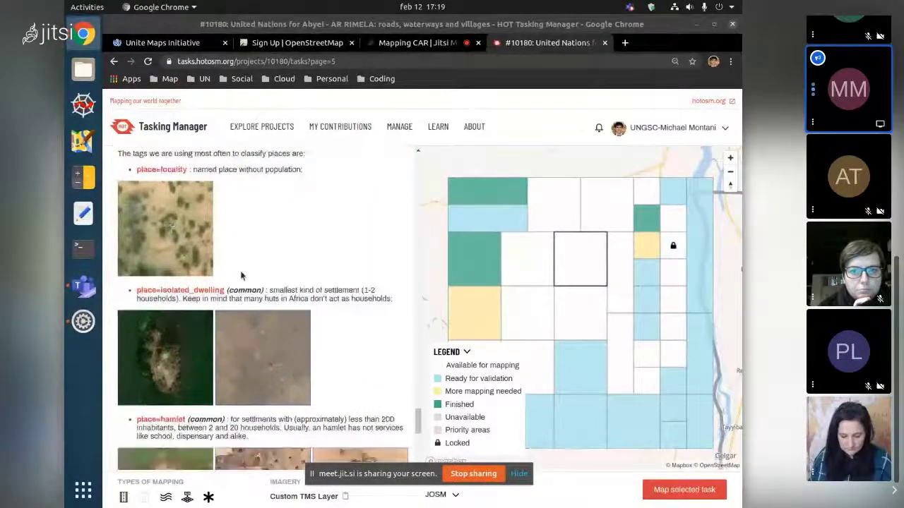
scroll(238, 270, "up", 1)
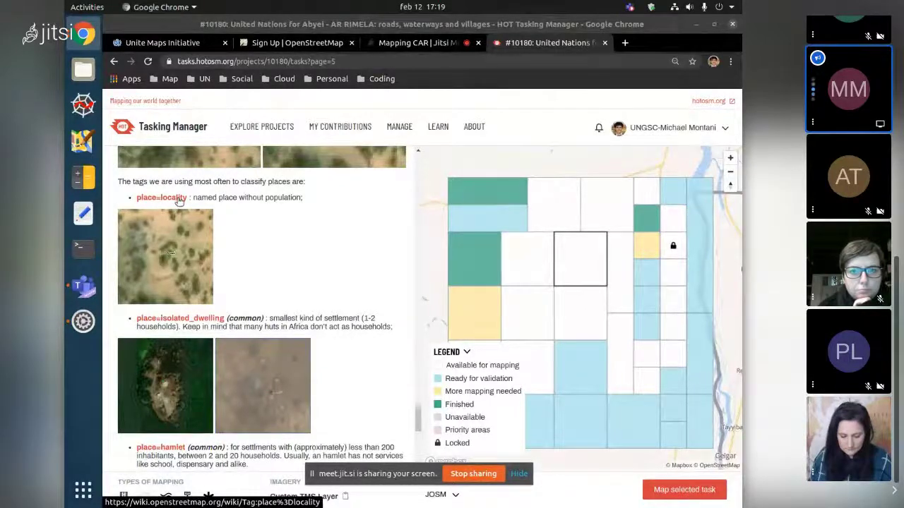
scroll(246, 238, "up", 4)
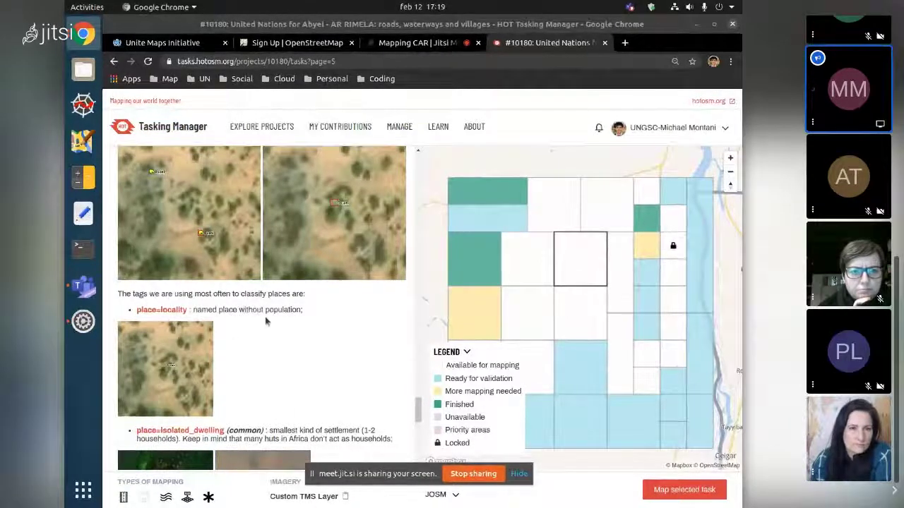
scroll(247, 326, "up", 1)
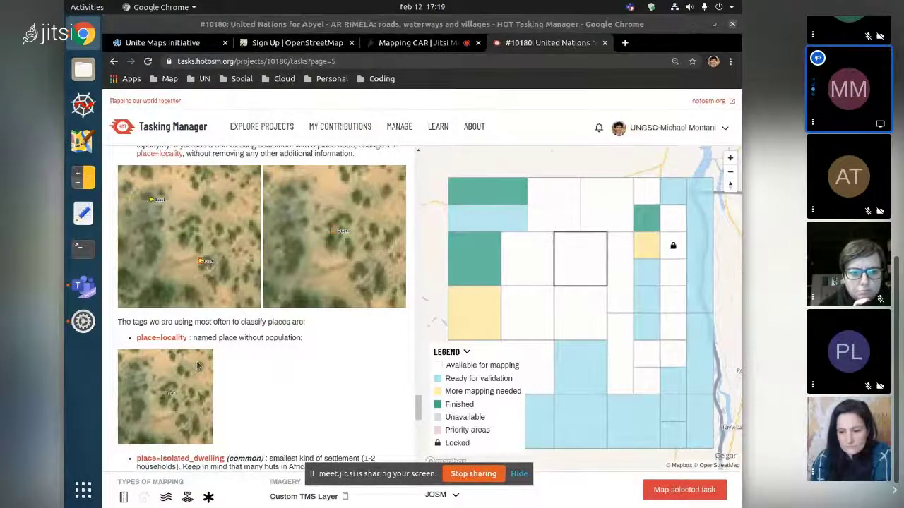
scroll(225, 346, "down", 5)
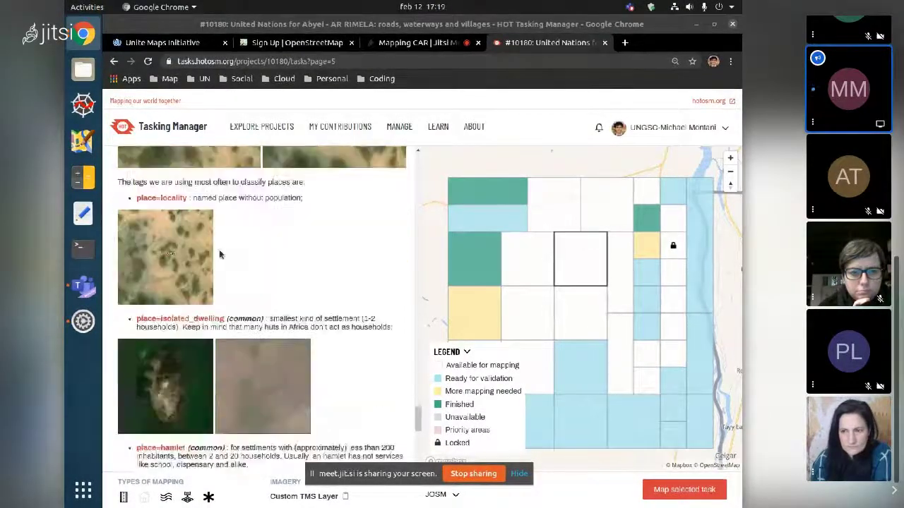
- Review the definitions and imagery examples for the isolated_dwelling, hamlet, village and town place tags, through to the changeset comment
scroll(228, 242, "down", 3)
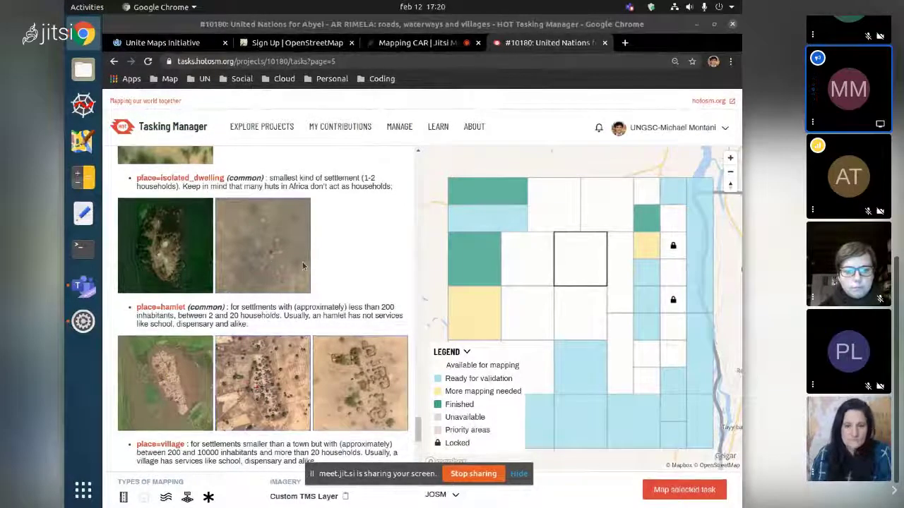
scroll(254, 241, "down", 1)
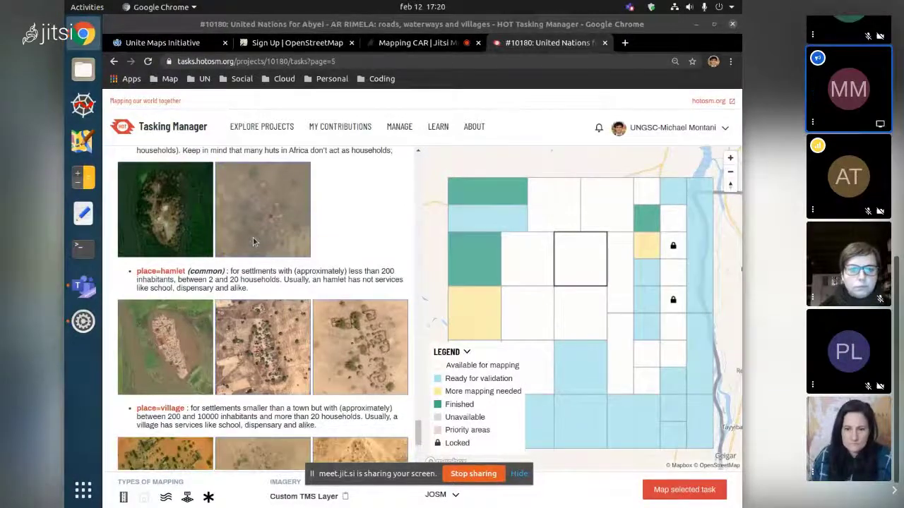
scroll(254, 241, "down", 2)
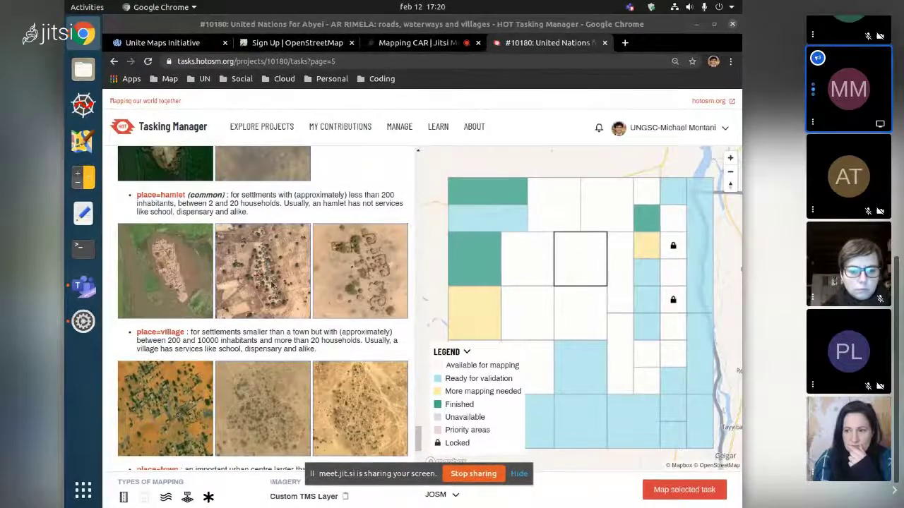
scroll(272, 283, "down", 1)
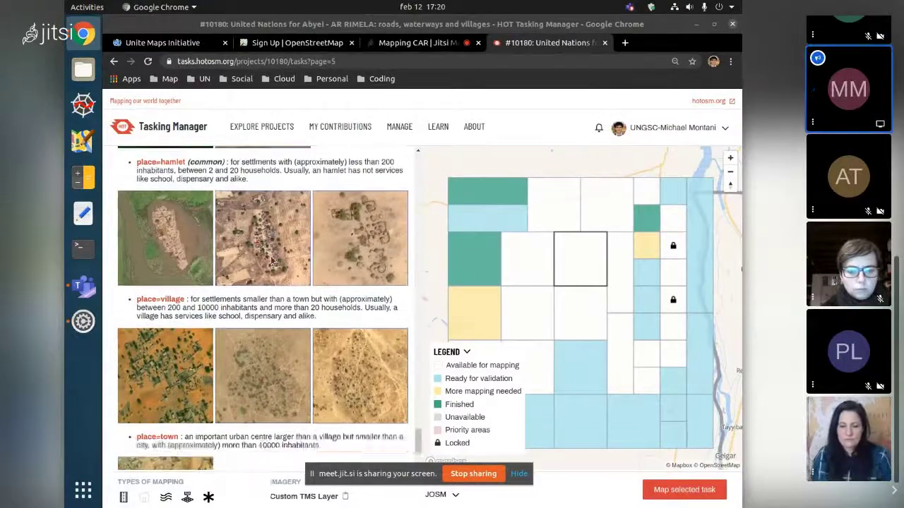
scroll(329, 296, "down", 2)
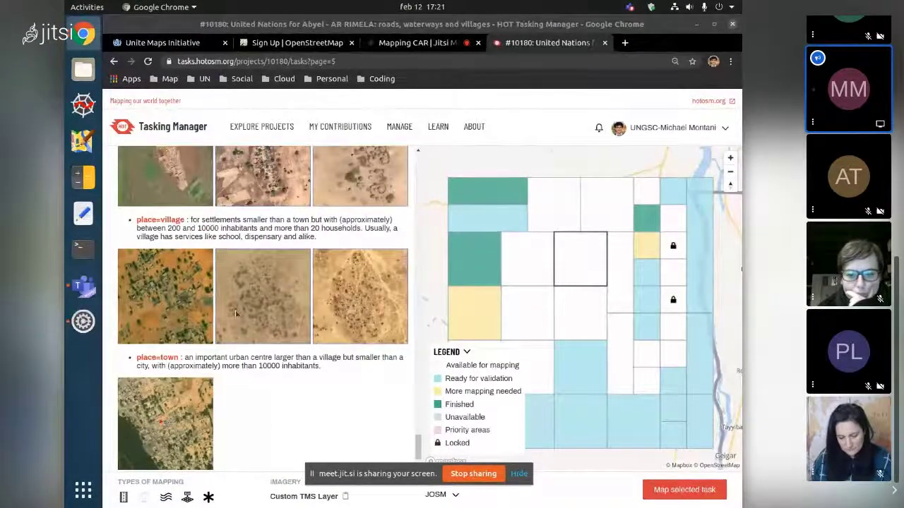
scroll(194, 291, "down", 1)
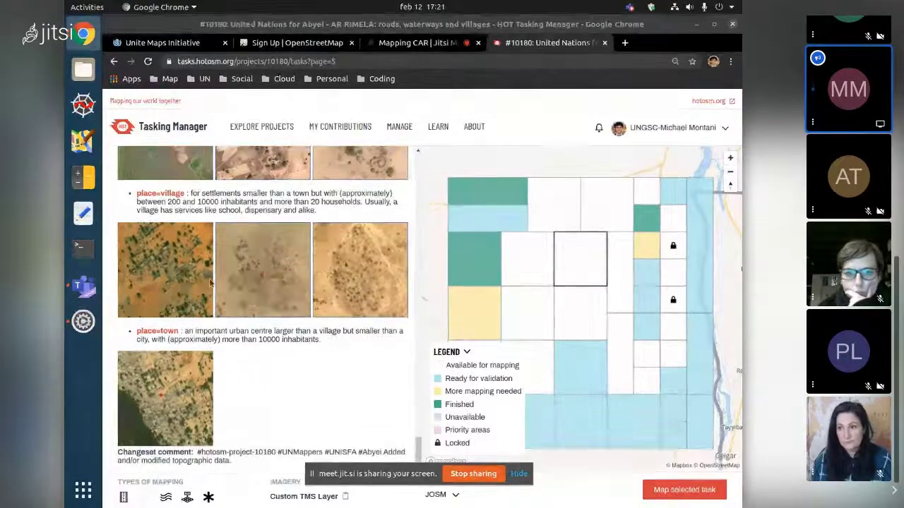
scroll(205, 290, "up", 3)
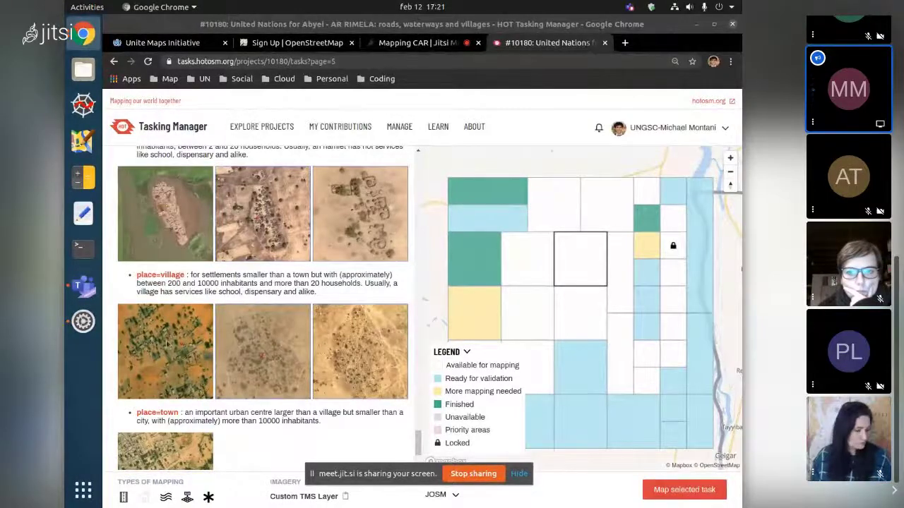
scroll(240, 346, "down", 2)
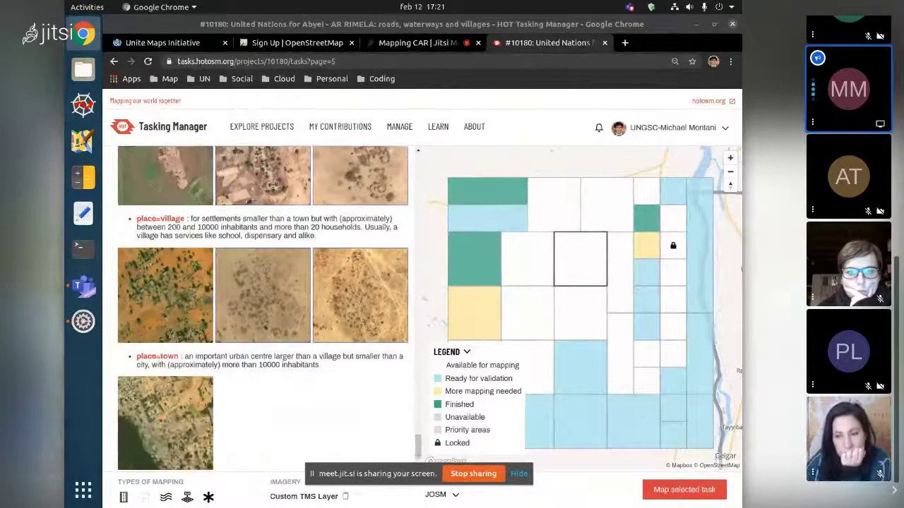
scroll(269, 320, "down", 1)
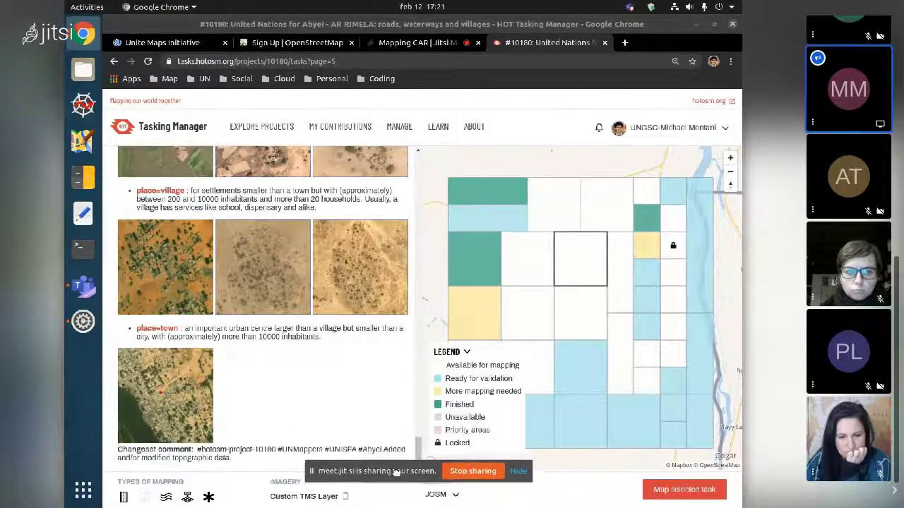
- Choose iD Editor as the editor and start mapping the selected task #36
left_click_drag(396, 474, 319, 460)
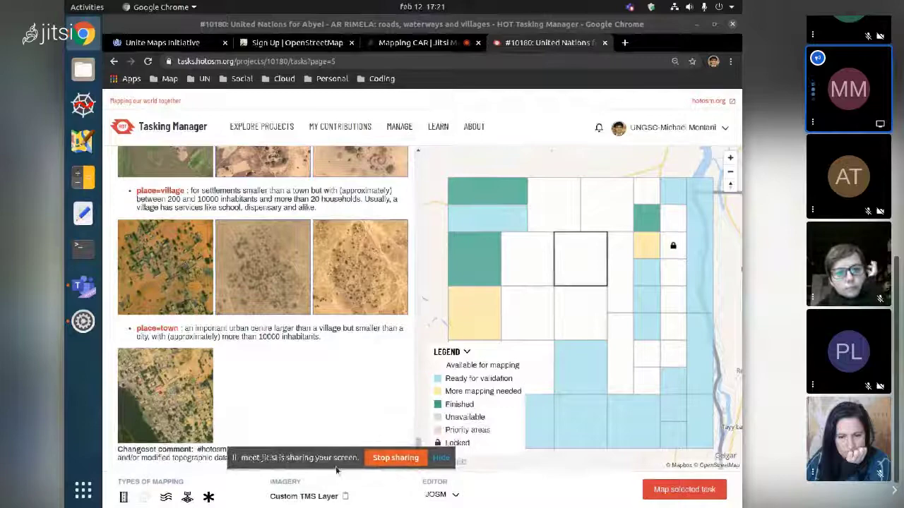
left_click(452, 494)
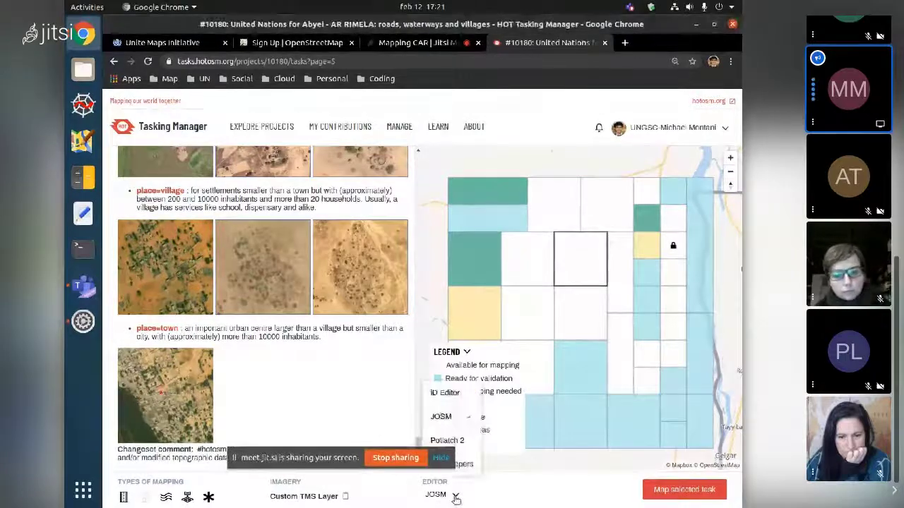
left_click(447, 394)
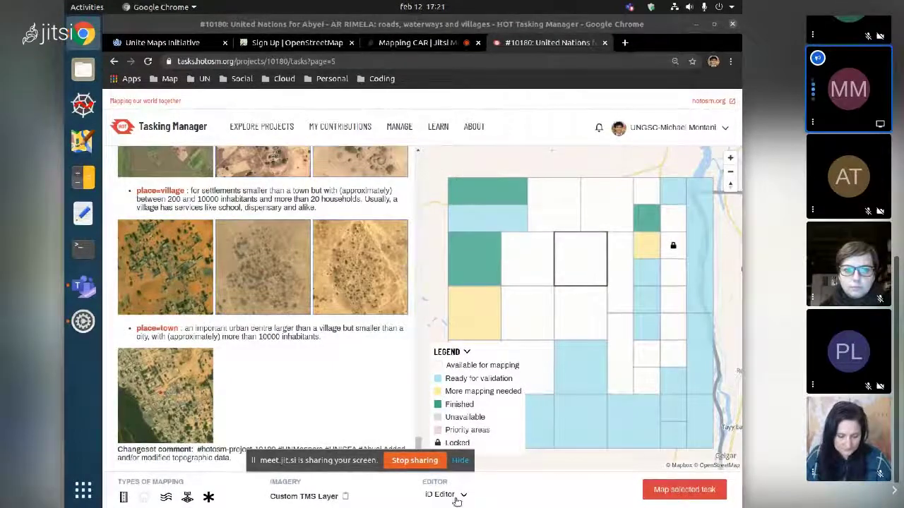
left_click(683, 490)
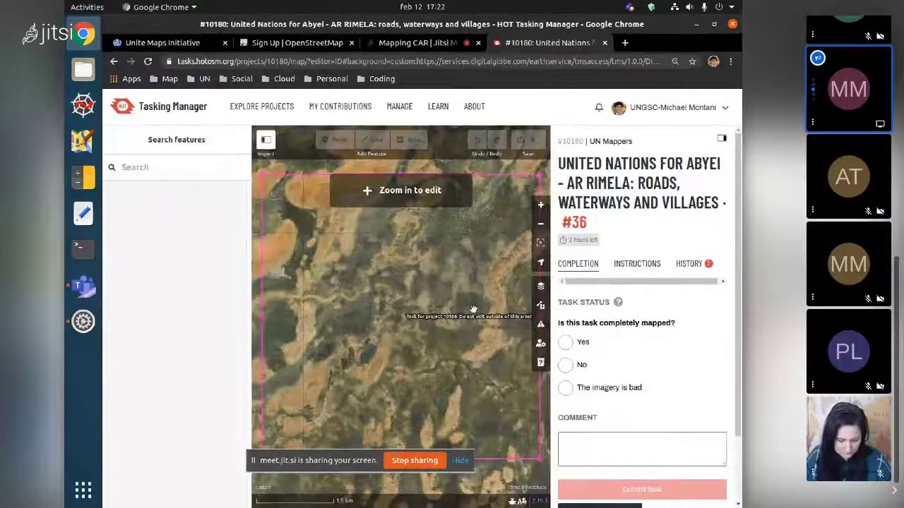
- Bring task #36 to an editable zoom level and hide the task details and feature search sidebars to widen the map
left_click_drag(462, 300, 333, 296)
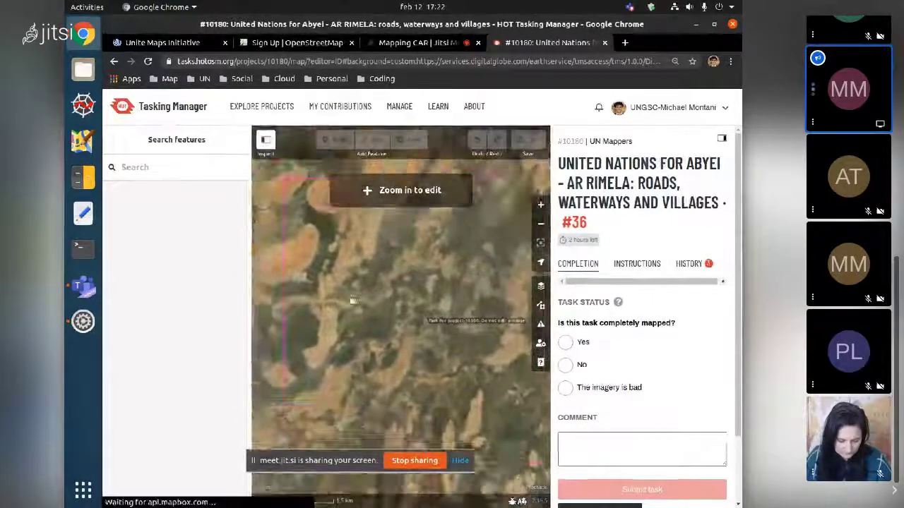
left_click_drag(340, 288, 372, 255)
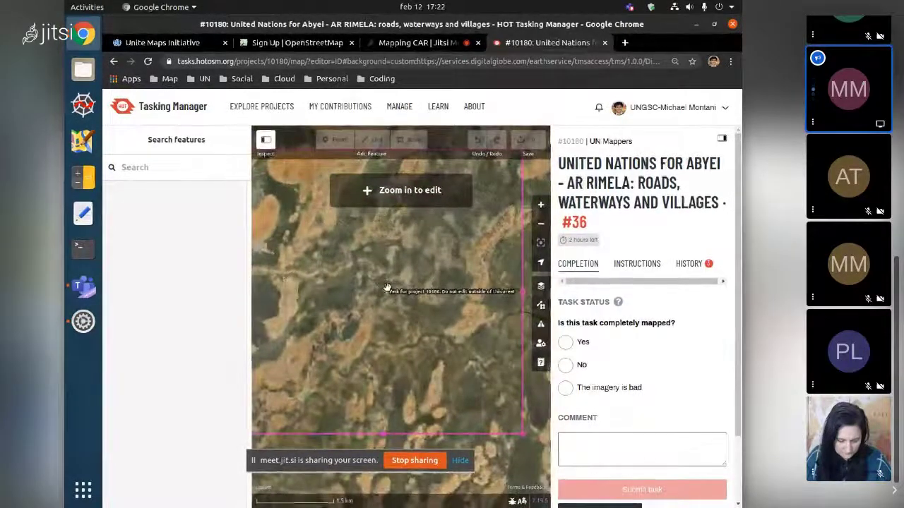
scroll(387, 288, "up", 3)
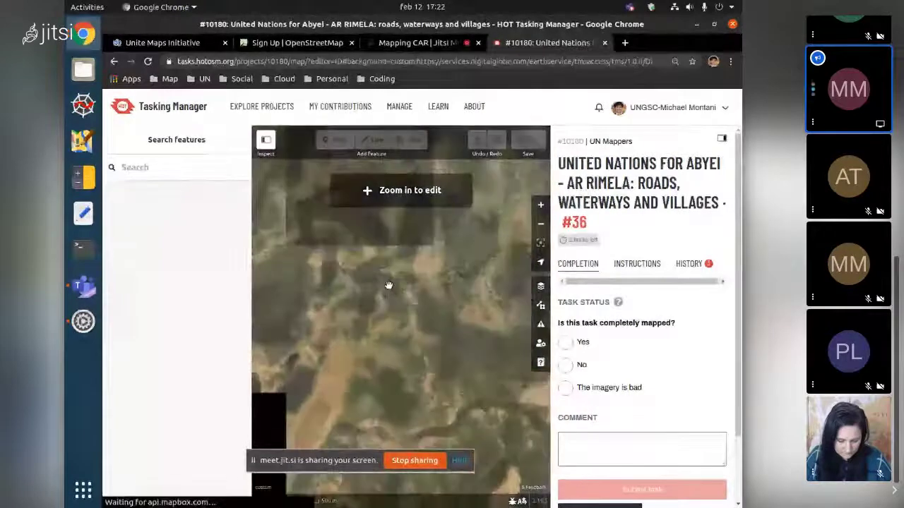
scroll(388, 286, "up", 3)
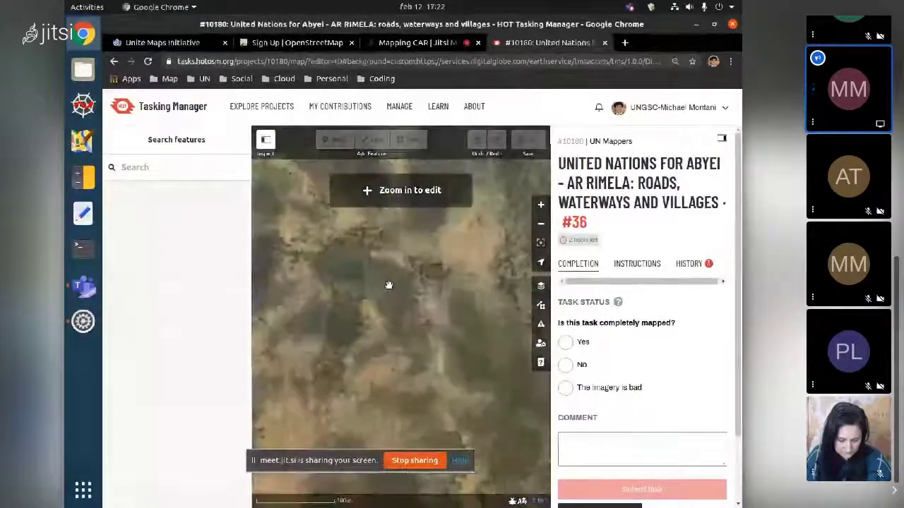
scroll(340, 247, "up", 2)
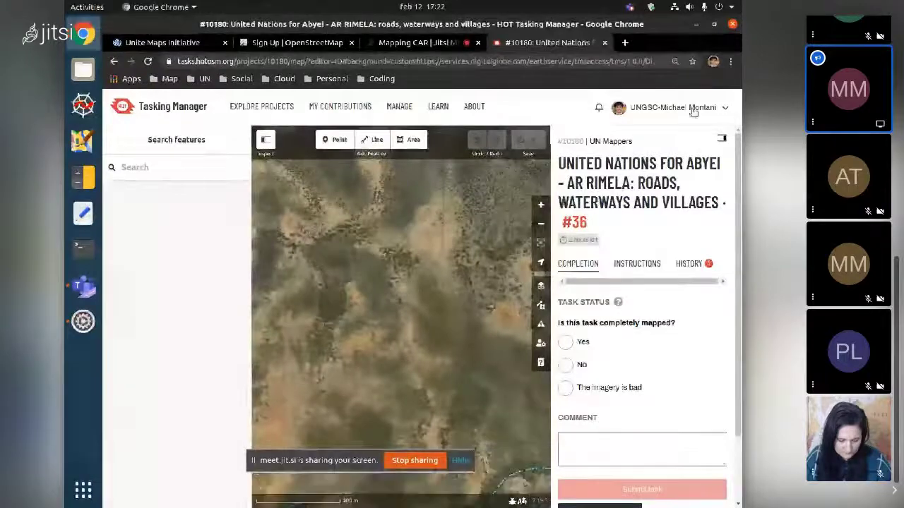
left_click(723, 141)
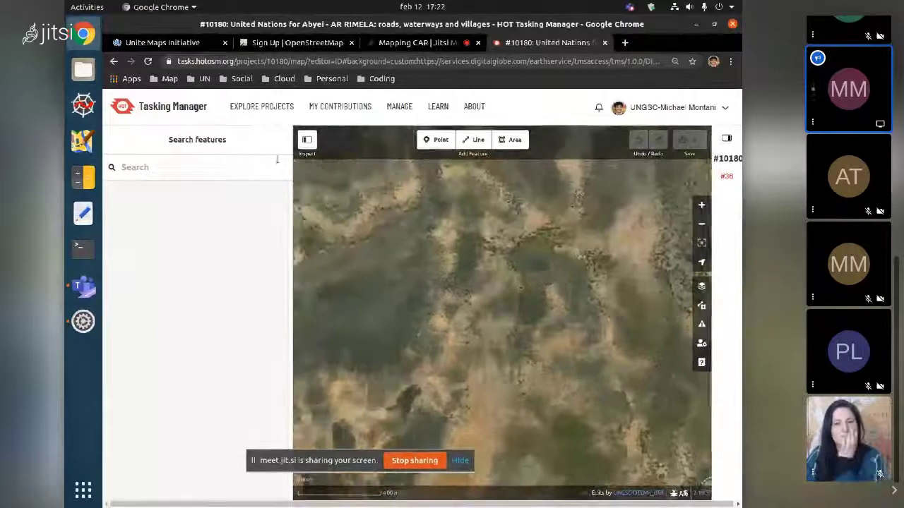
left_click(307, 139)
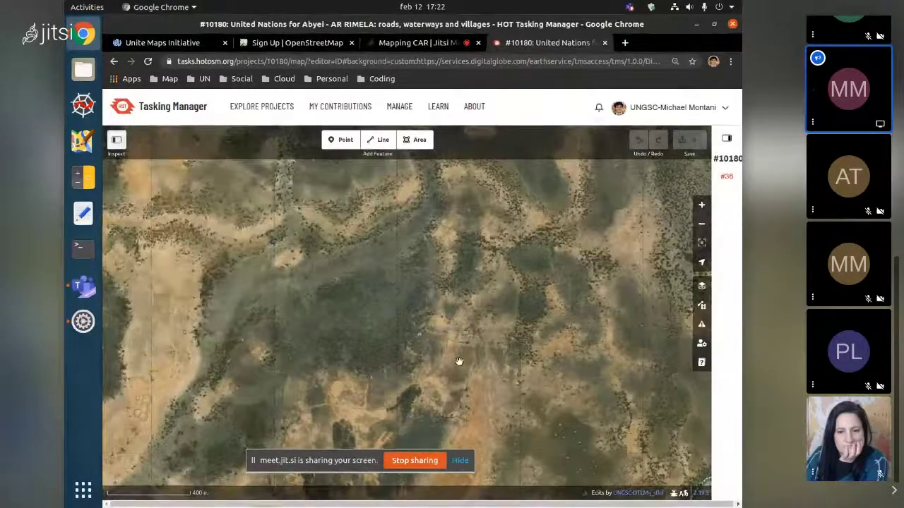
- Examine task #36's imagery along the mapped waterway, around the rectangular water basin and near the task's western boundary
left_click_drag(459, 362, 365, 265)
scroll(459, 337, "down", 2)
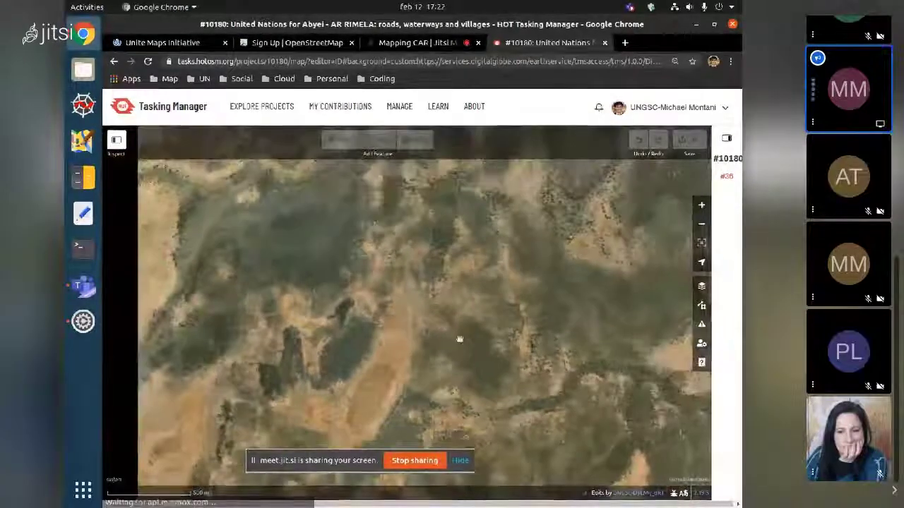
left_click_drag(464, 343, 475, 232)
scroll(418, 387, "up", 2)
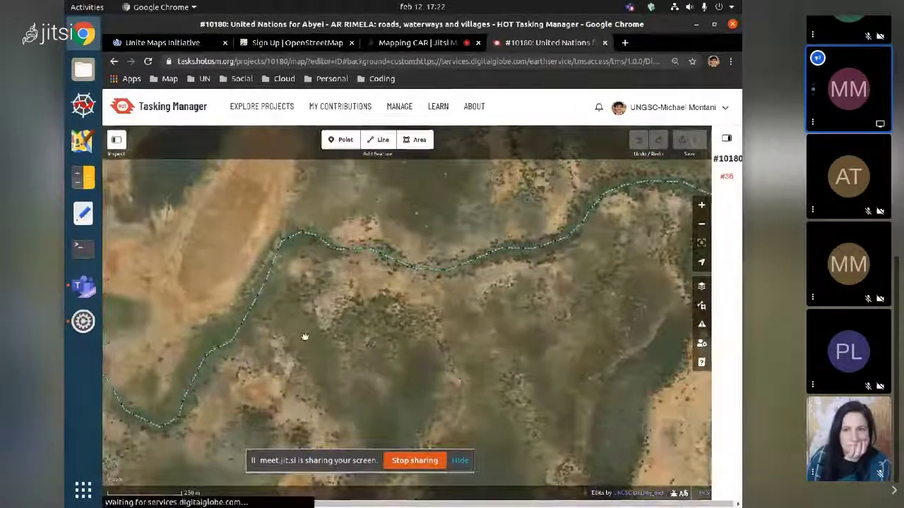
left_click_drag(228, 346, 376, 332)
left_click_drag(207, 421, 320, 358)
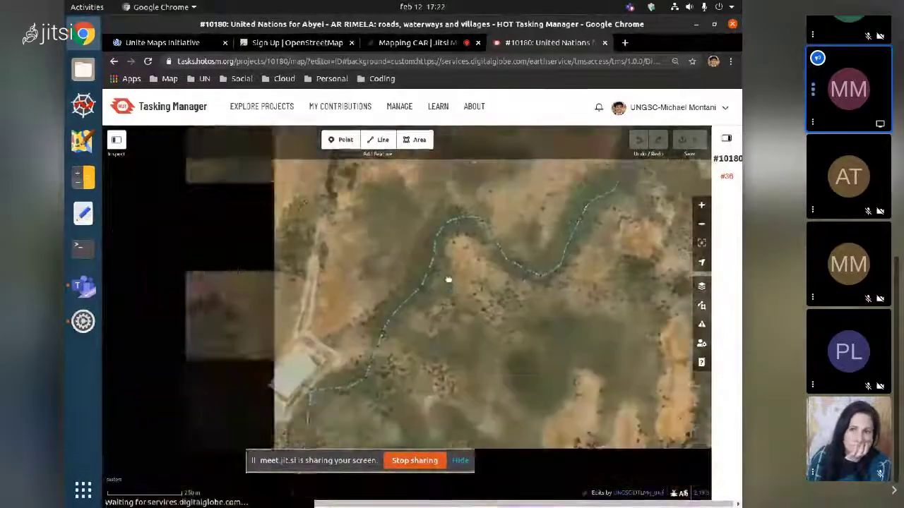
left_click_drag(339, 409, 430, 352)
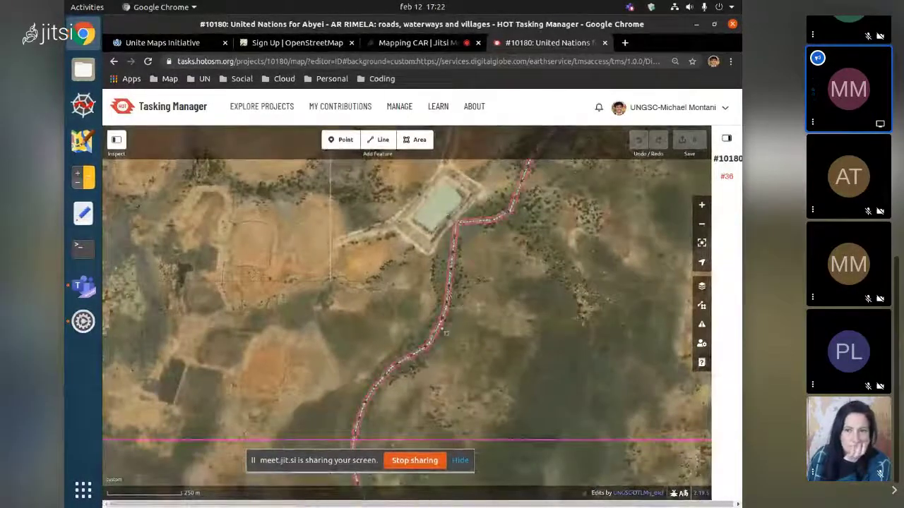
left_click_drag(392, 233, 536, 322)
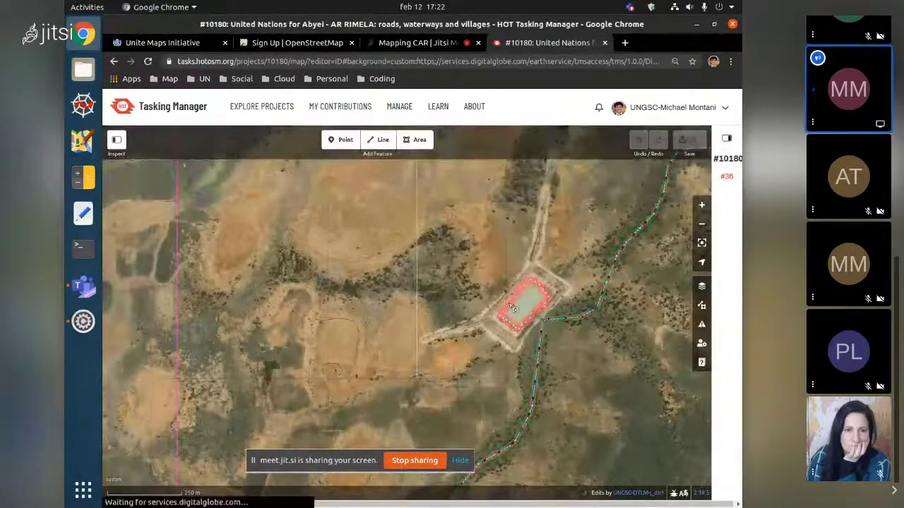
left_click_drag(303, 191, 327, 283)
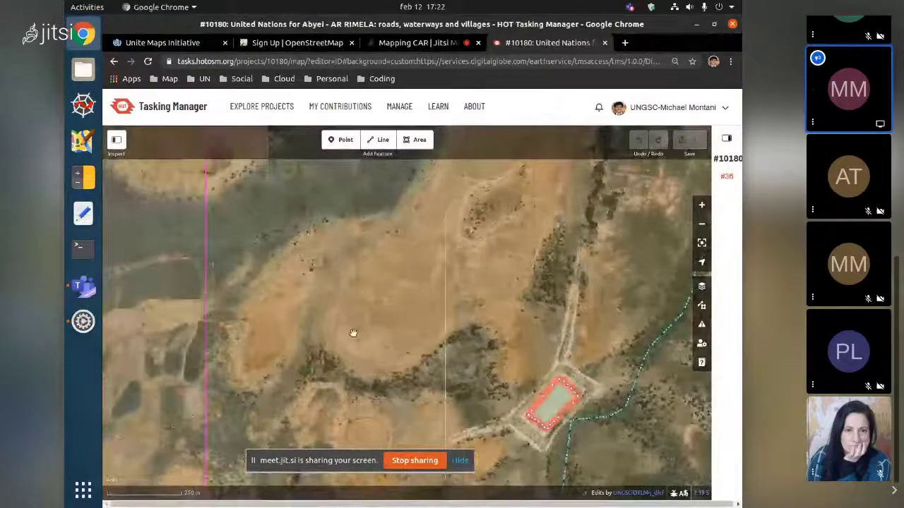
left_click_drag(353, 334, 437, 343)
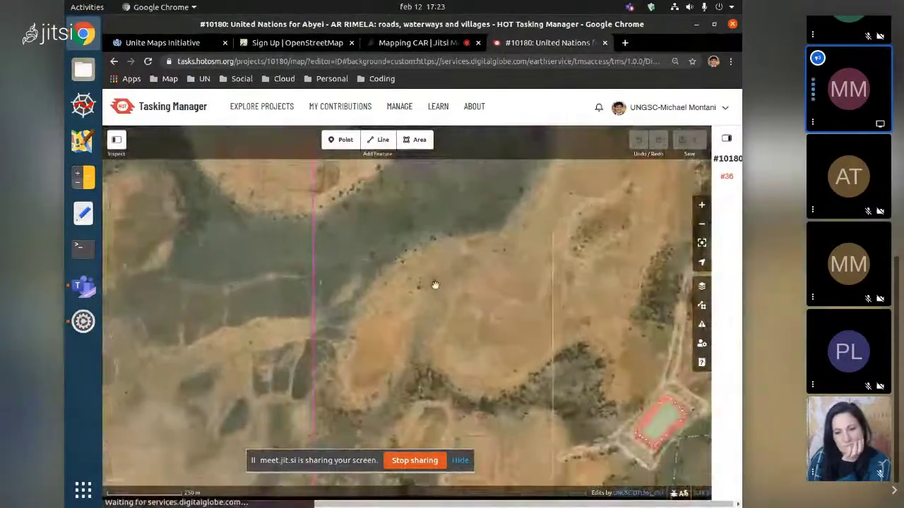
left_click_drag(439, 295, 384, 308)
scroll(369, 306, "down", 3)
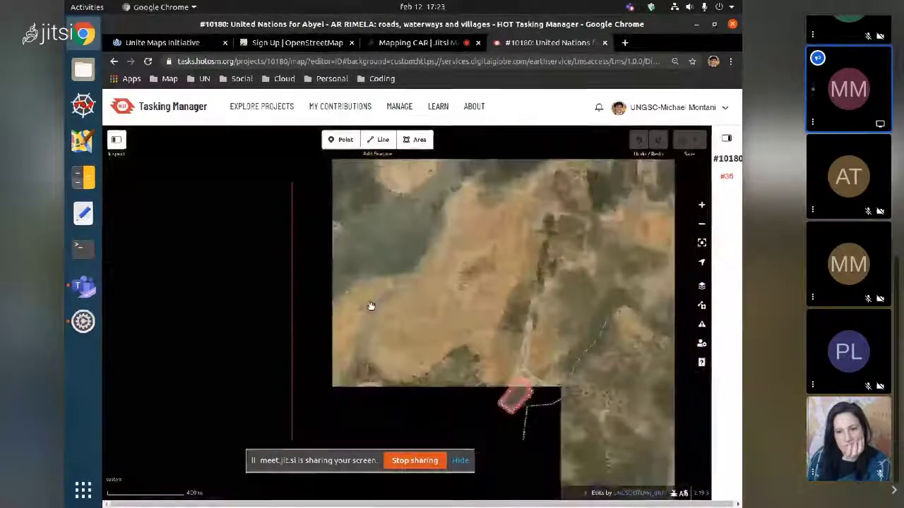
- Survey the full extent of task #36's boundary and the settlement and terrain patterns in the surrounding imagery
scroll(396, 306, "down", 5)
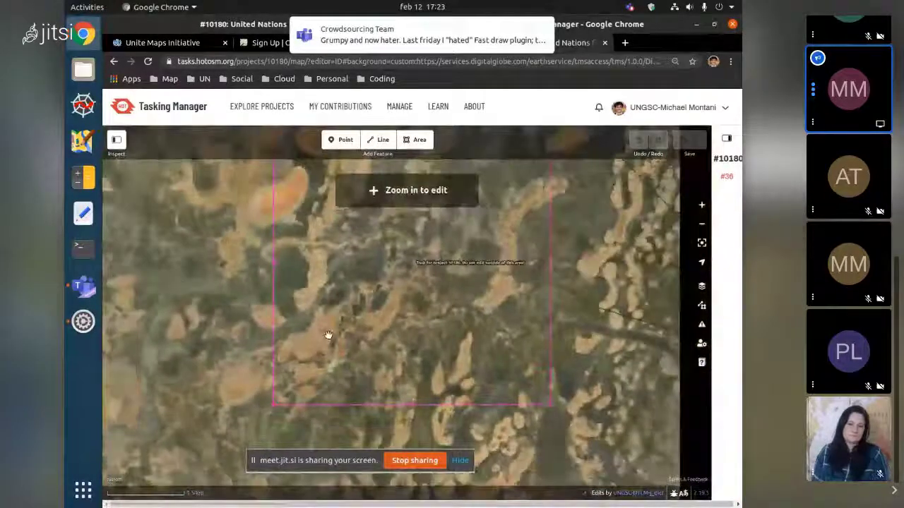
scroll(329, 334, "down", 1)
left_click_drag(351, 305, 340, 372)
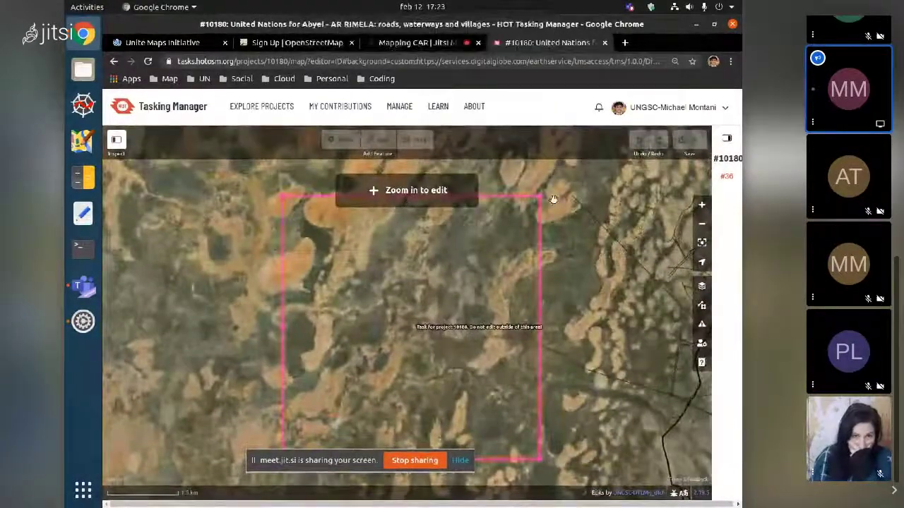
left_click_drag(505, 365, 505, 283)
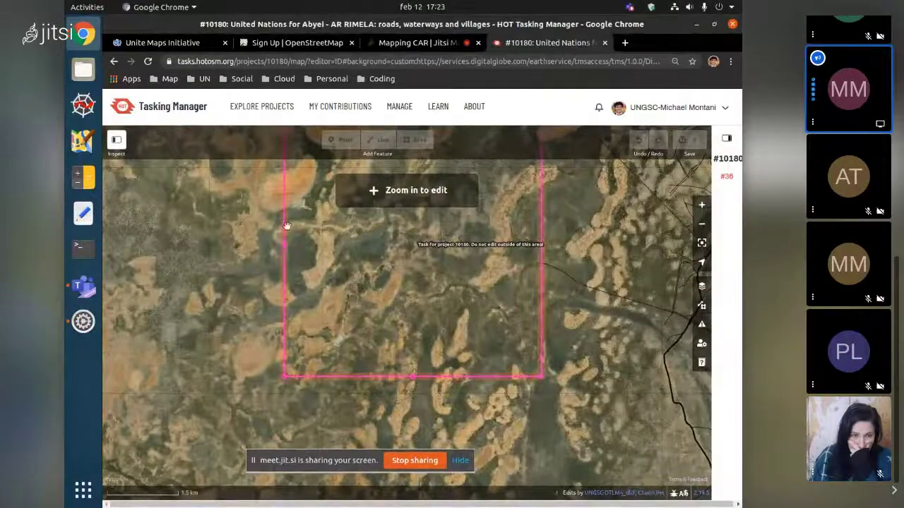
left_click_drag(368, 309, 373, 377)
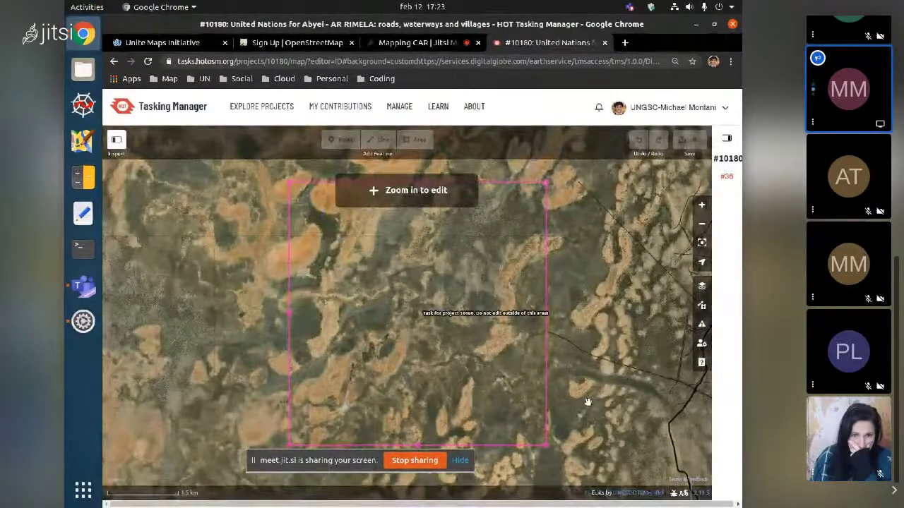
scroll(347, 285, "up", 3)
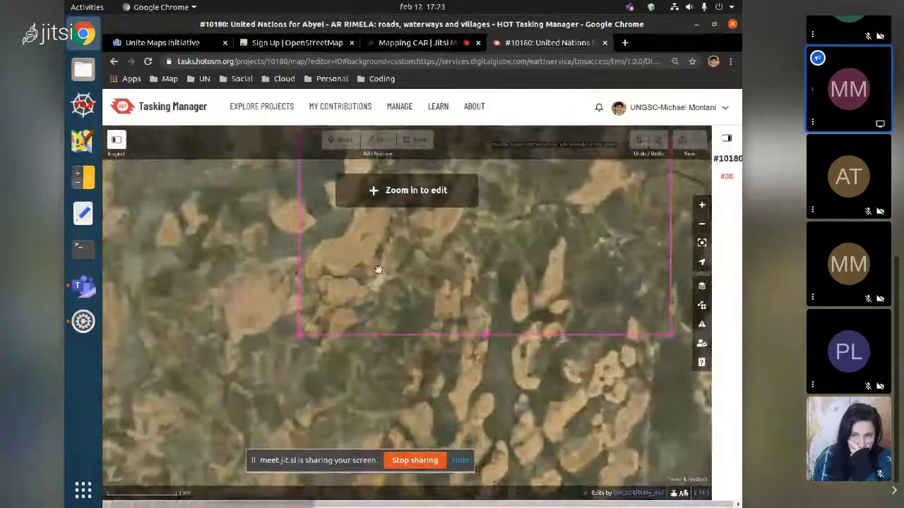
- Examine the imagery around the water basin, its access tracks and the fields towards task #36's western boundary for settlements
scroll(378, 269, "up", 5)
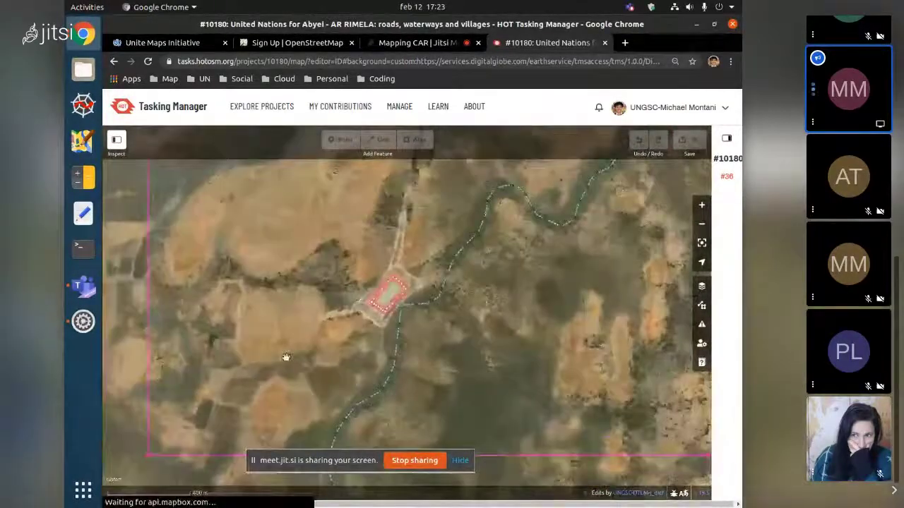
scroll(286, 357, "up", 3)
left_click_drag(292, 369, 396, 301)
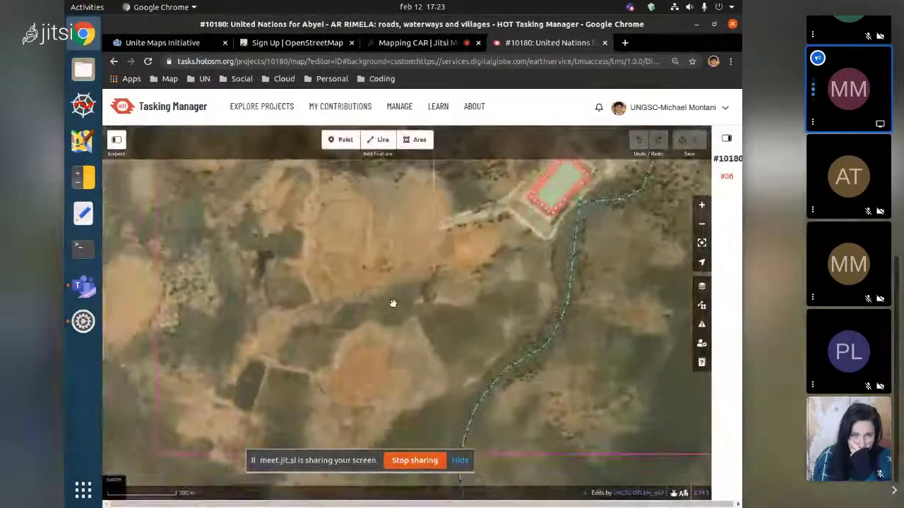
scroll(384, 334, "down", 3)
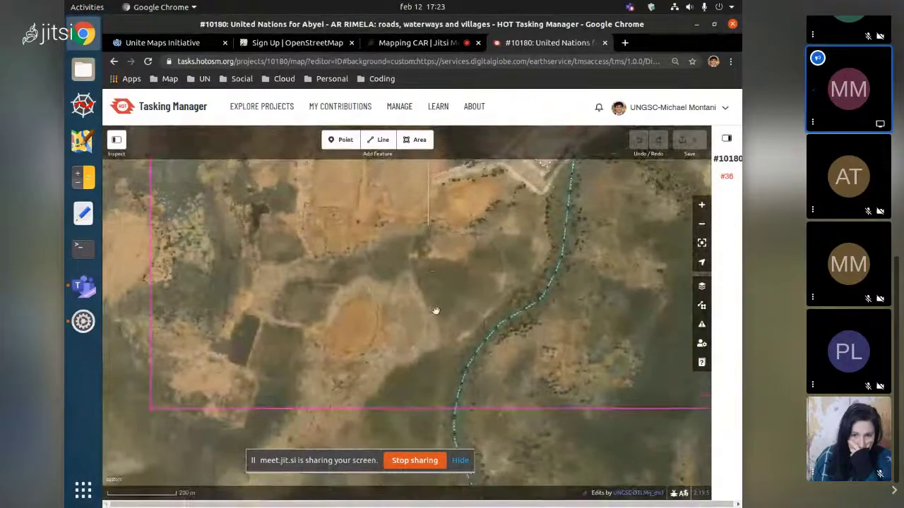
scroll(436, 310, "up", 3)
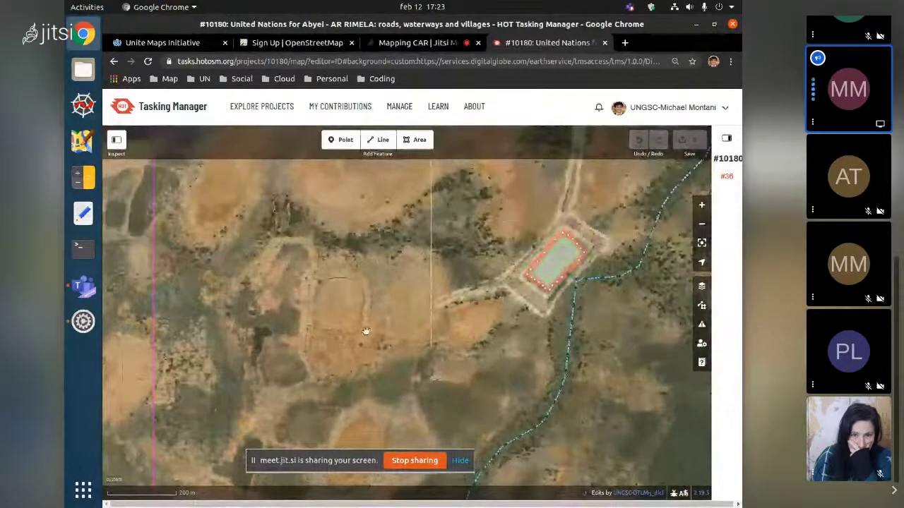
scroll(424, 324, "up", 5)
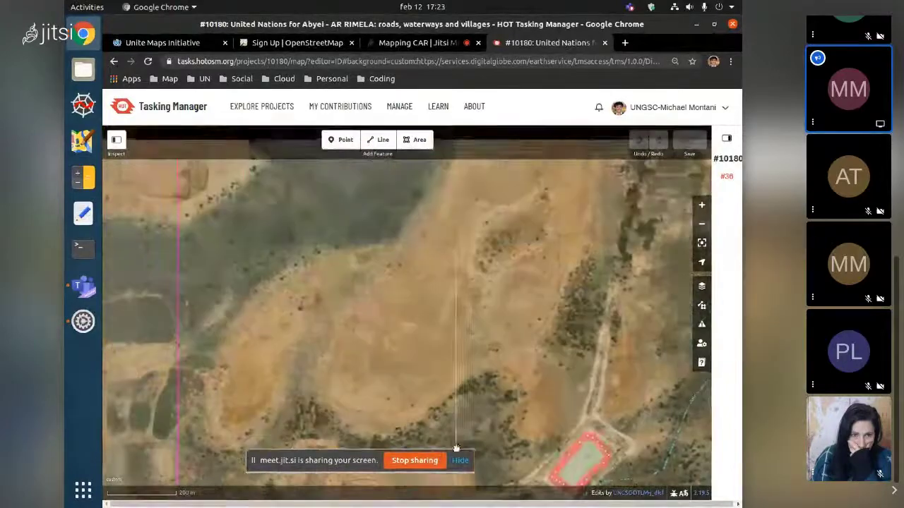
scroll(458, 378, "up", 2)
scroll(414, 347, "down", 4)
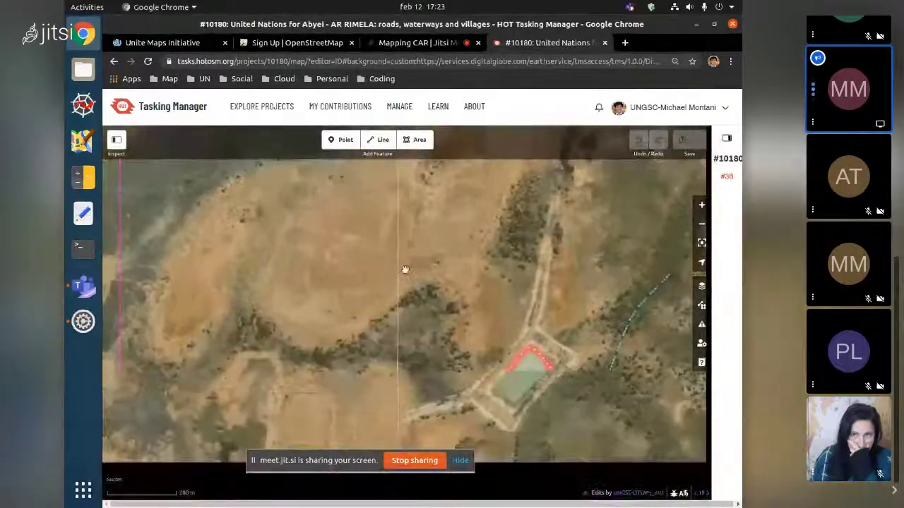
scroll(403, 288, "down", 4)
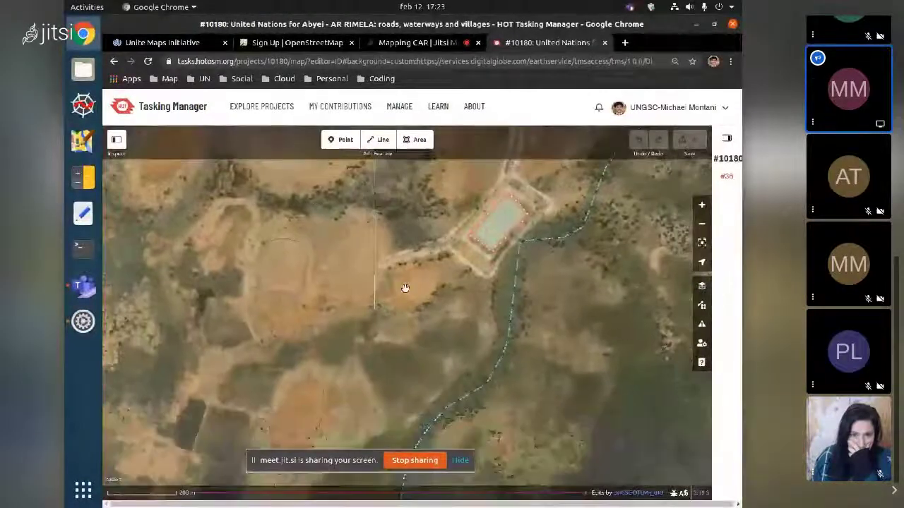
scroll(410, 286, "up", 3)
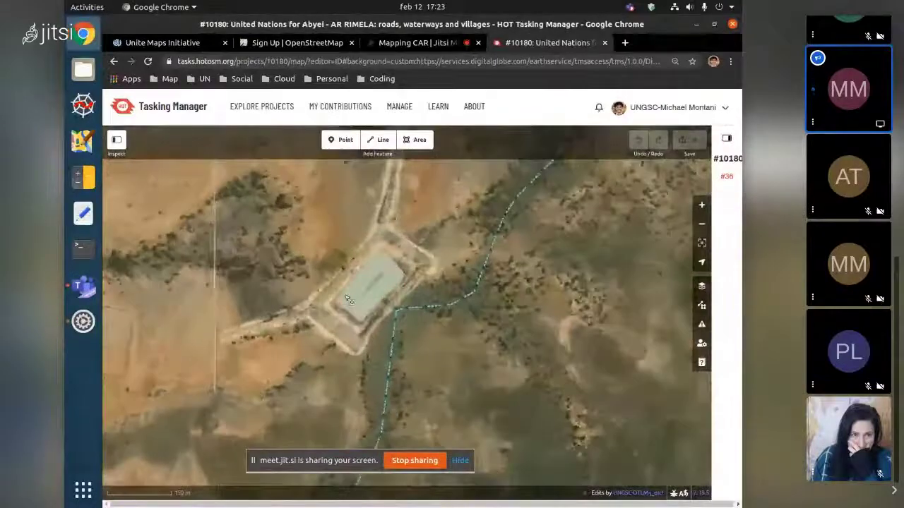
scroll(412, 293, "up", 3)
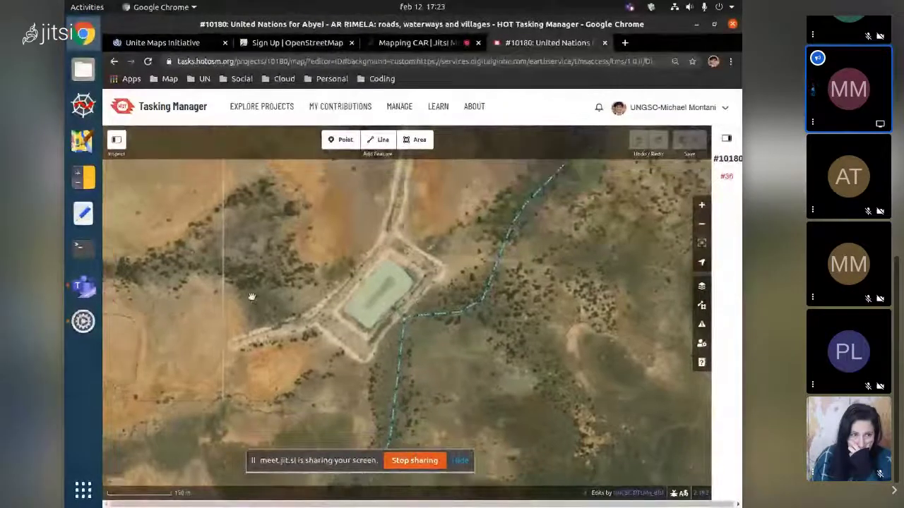
scroll(478, 397, "down", 3)
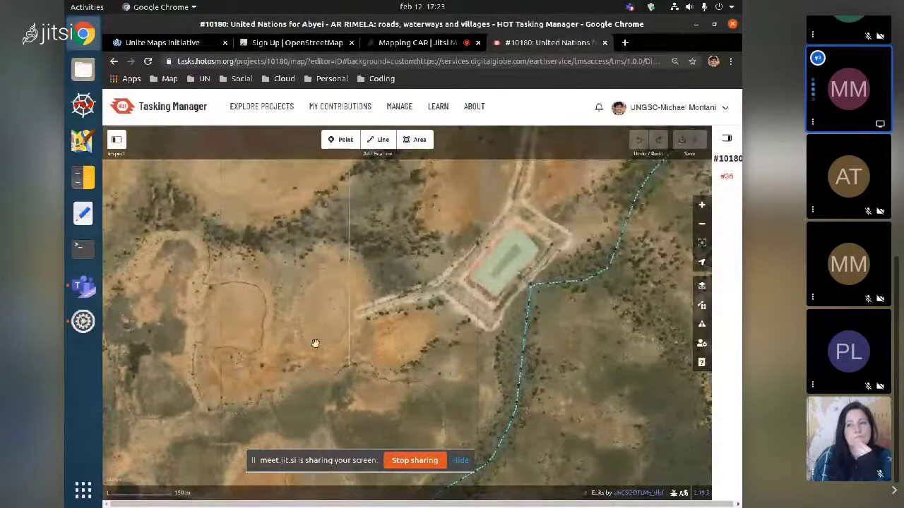
scroll(268, 307, "up", 3)
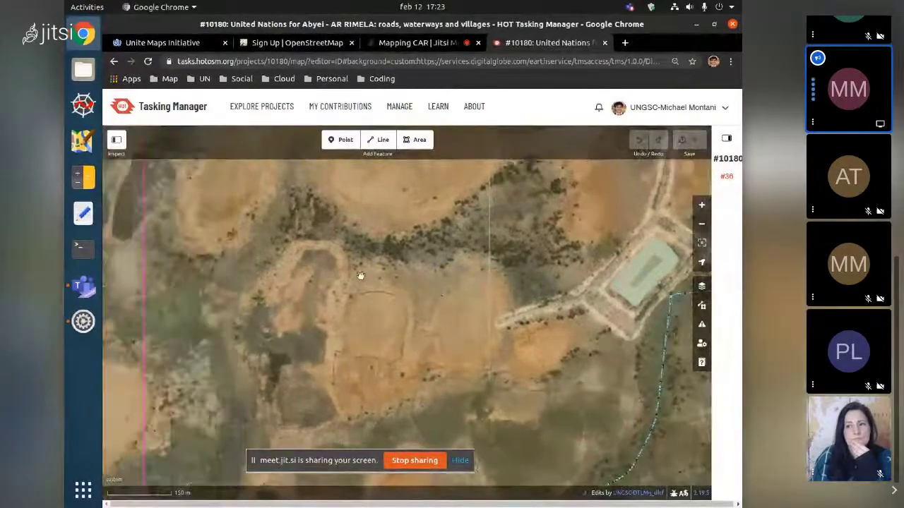
scroll(329, 327, "down", 5)
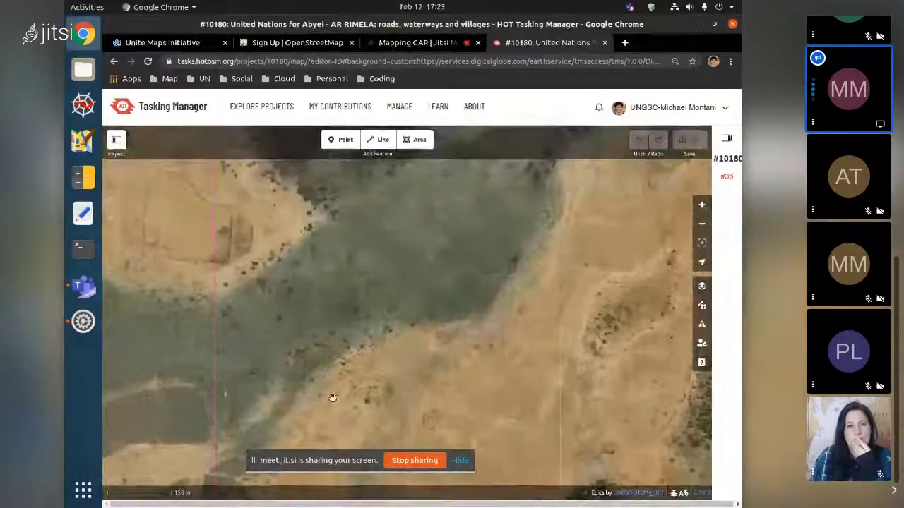
- Locate the cluster of huts on the sandy ground northwest of the water basin and place a point in its middle
left_click_drag(333, 398, 334, 280)
scroll(335, 280, "up", 3)
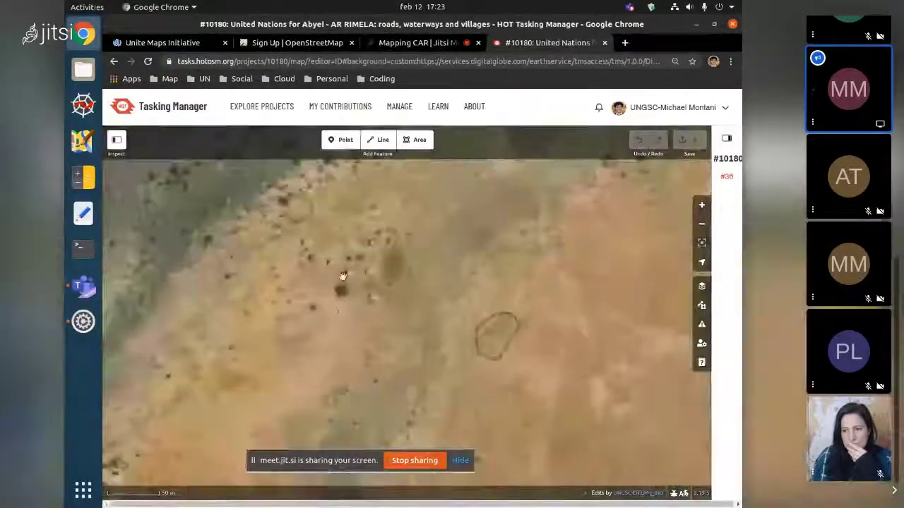
scroll(348, 238, "up", 3)
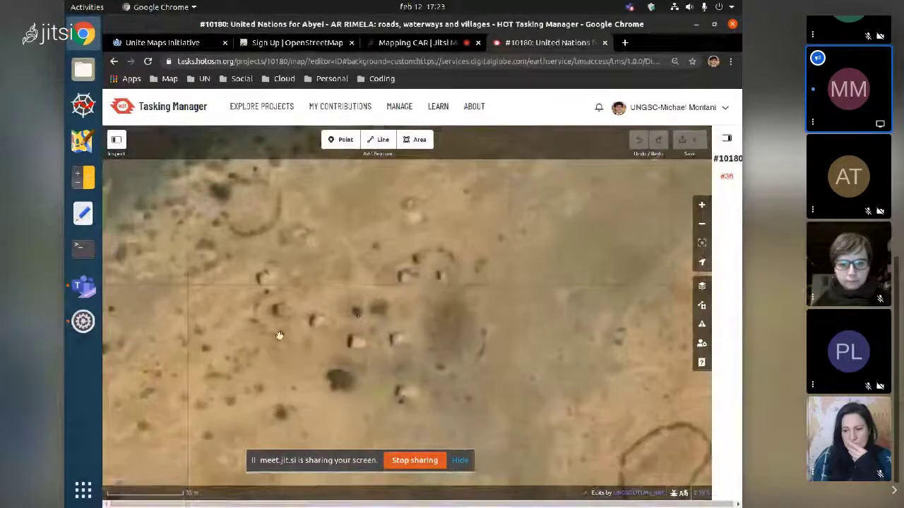
left_click_drag(279, 334, 342, 273)
scroll(342, 274, "down", 5)
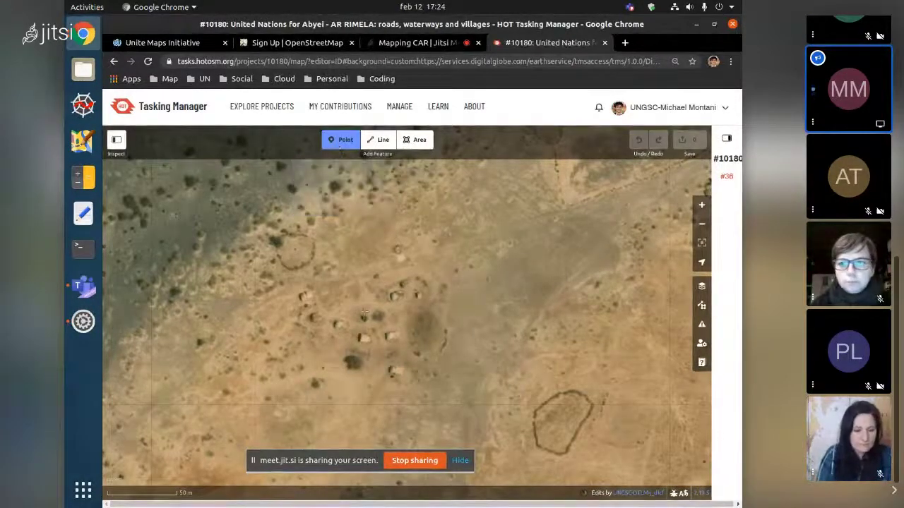
left_click(364, 313)
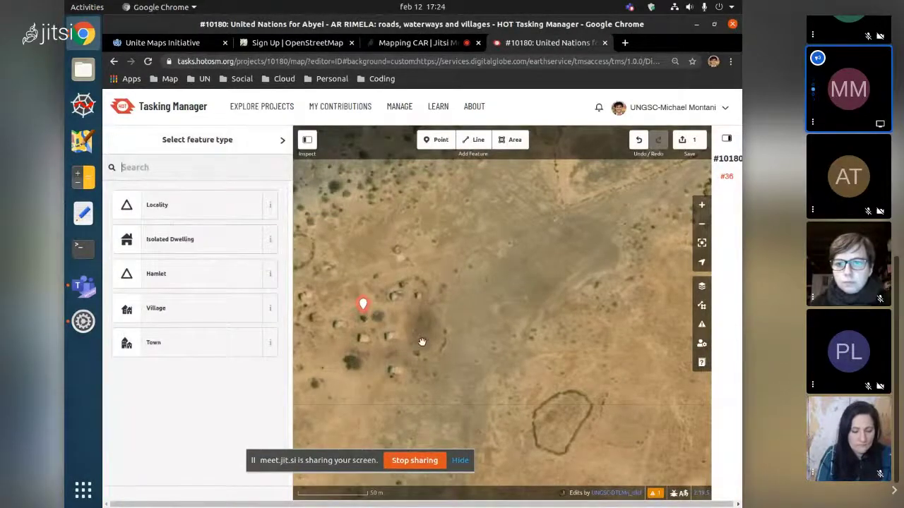
- Search the feature types for "isola" and set the new point's type to Isolated Dwelling
left_click_drag(344, 350, 410, 358)
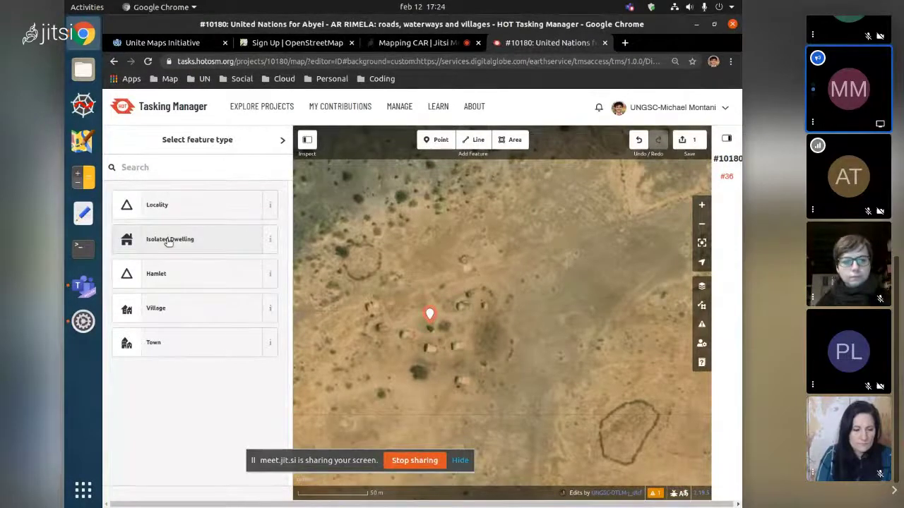
left_click(167, 170)
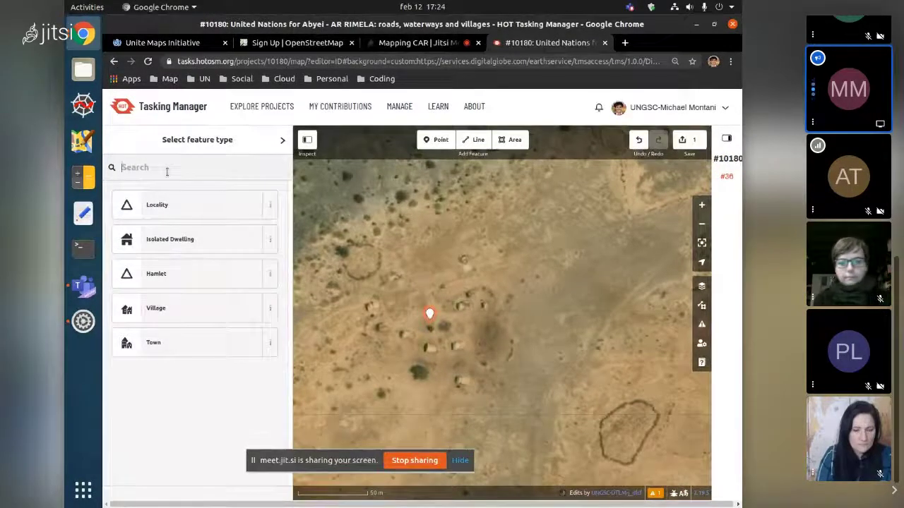
type("isola")
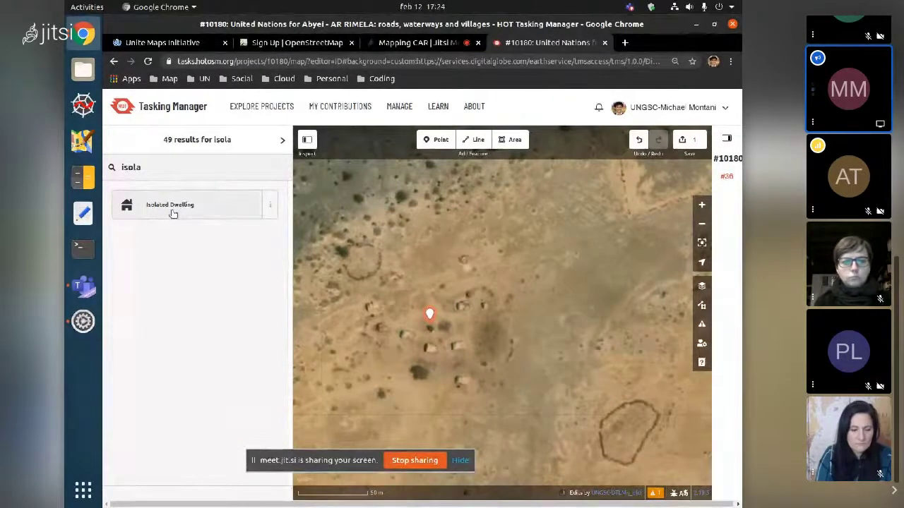
left_click(173, 211)
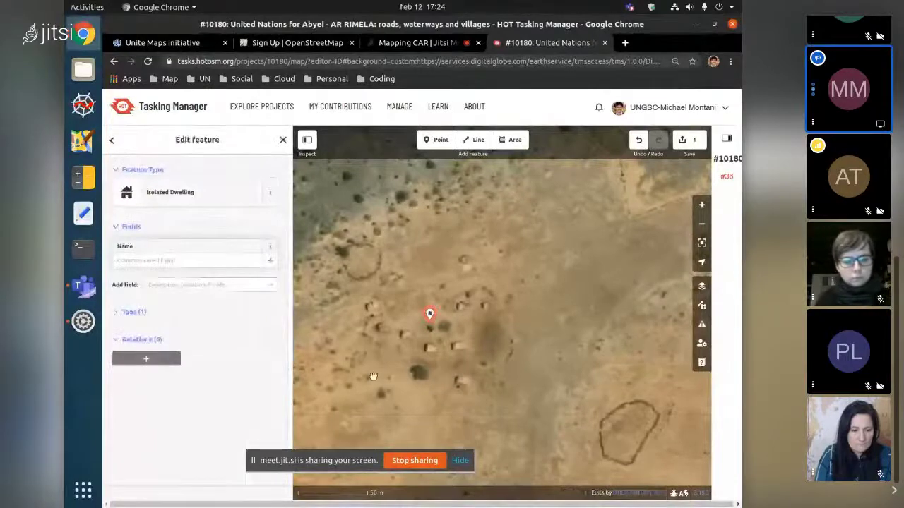
- Adjust the isolated dwelling point's position slightly within the middle of the hut cluster and leave it deselected
left_click_drag(373, 376, 412, 374)
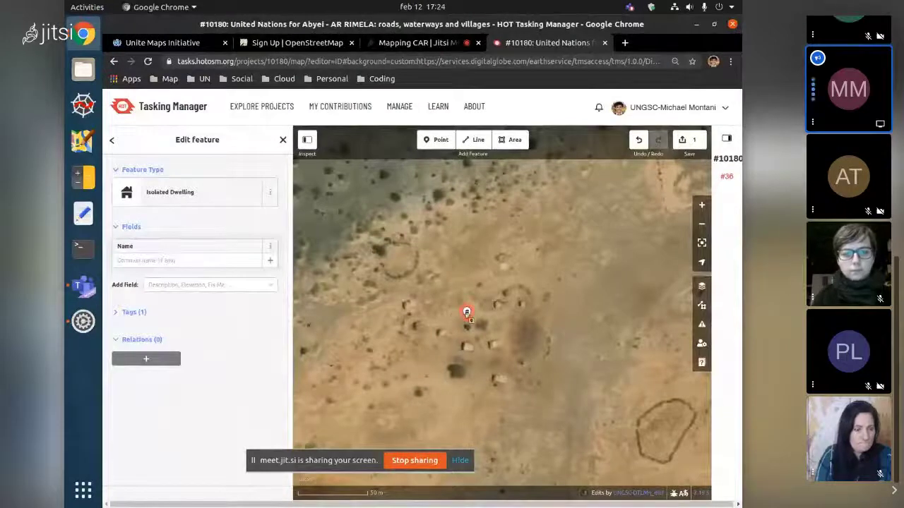
left_click_drag(466, 313, 438, 285)
scroll(412, 345, "down", 1)
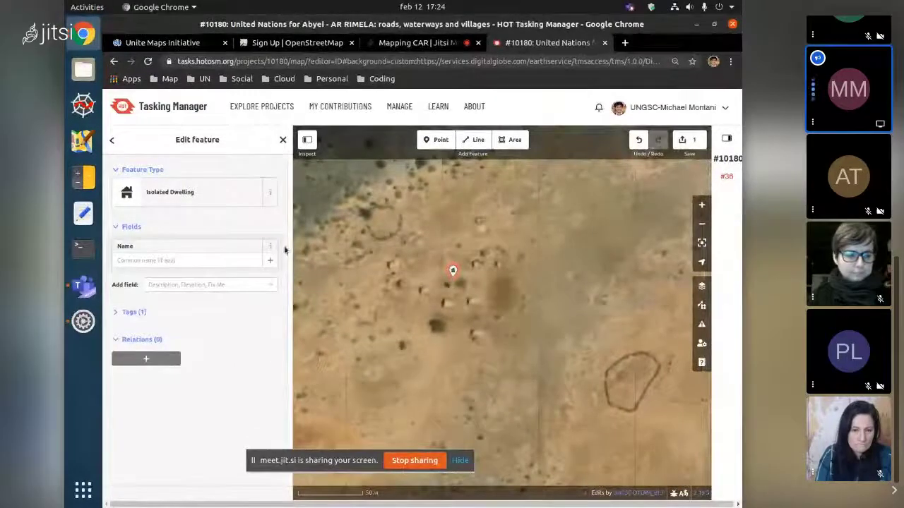
left_click_drag(529, 291, 520, 329)
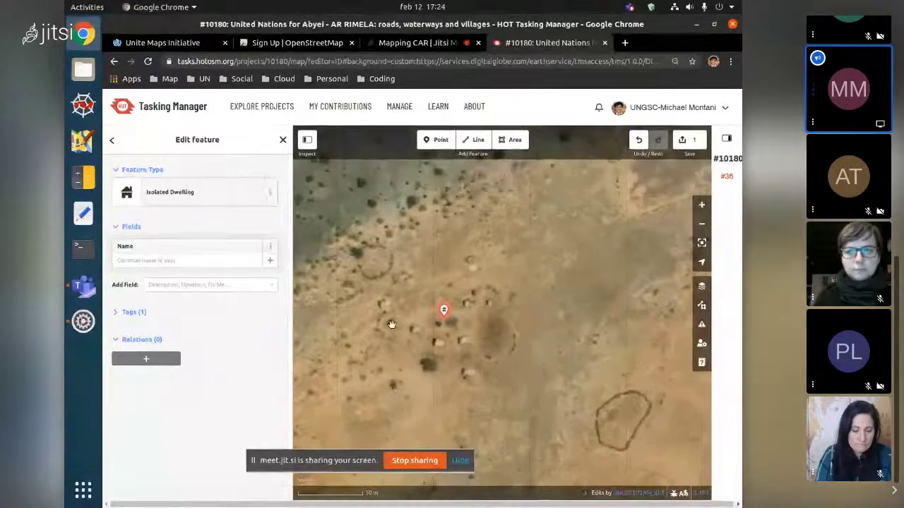
left_click_drag(402, 347, 388, 334)
left_click(406, 368)
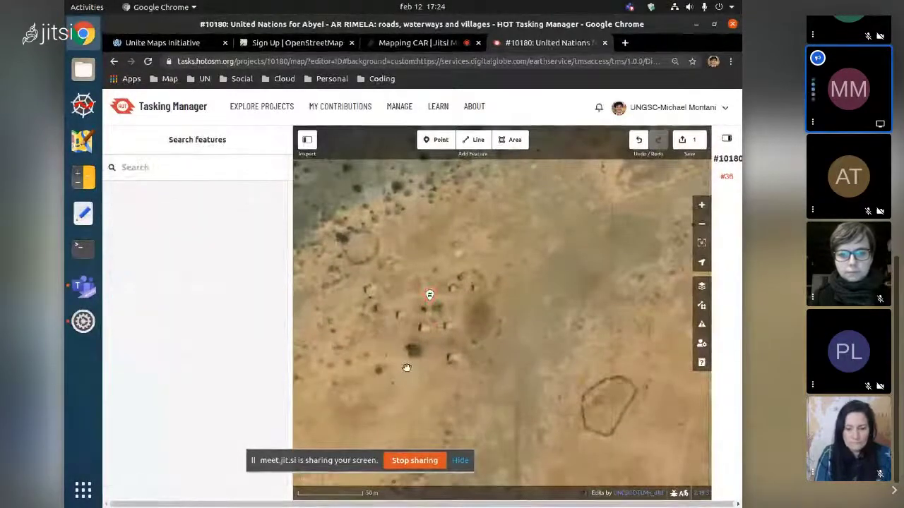
left_click(430, 296)
left_click_drag(430, 295, 436, 306)
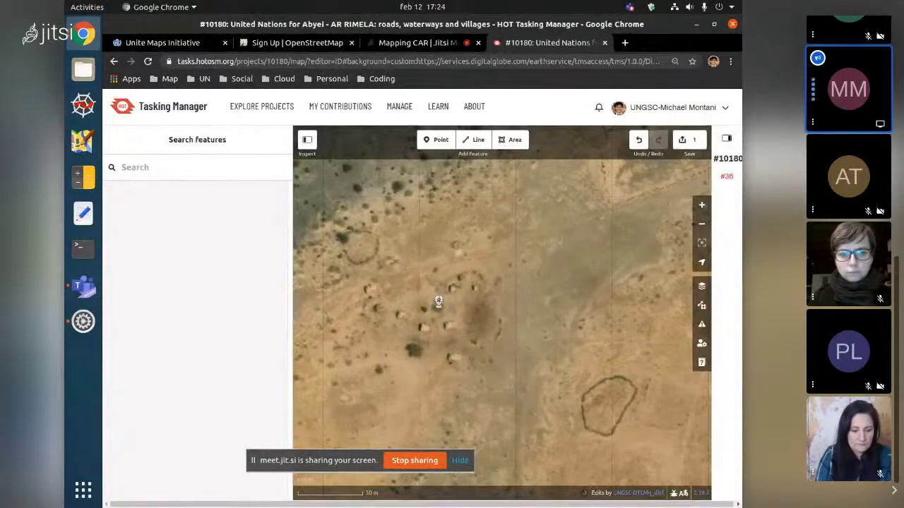
left_click(434, 300)
left_click(429, 299)
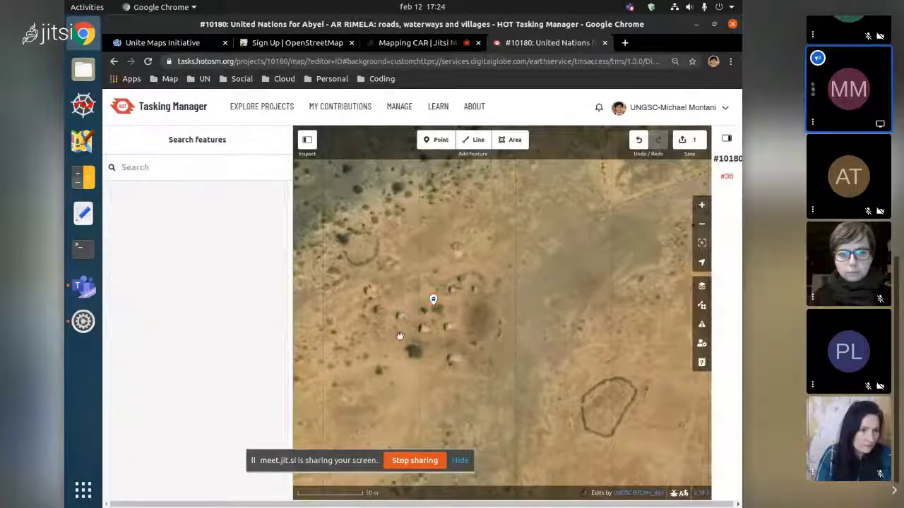
left_click_drag(396, 344, 411, 355)
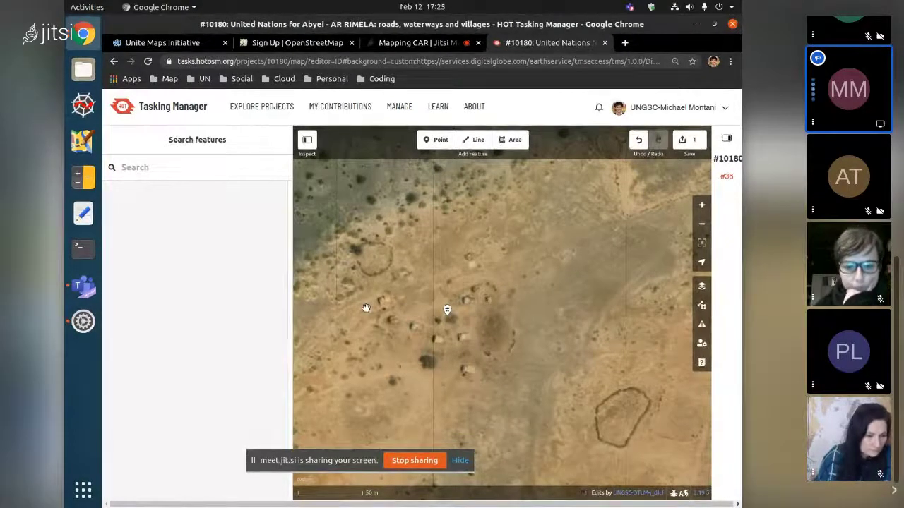
- Draw a closed area around the hut cluster, enclosing the isolated dwelling point and the dark patch on its eastern side
left_click(502, 141)
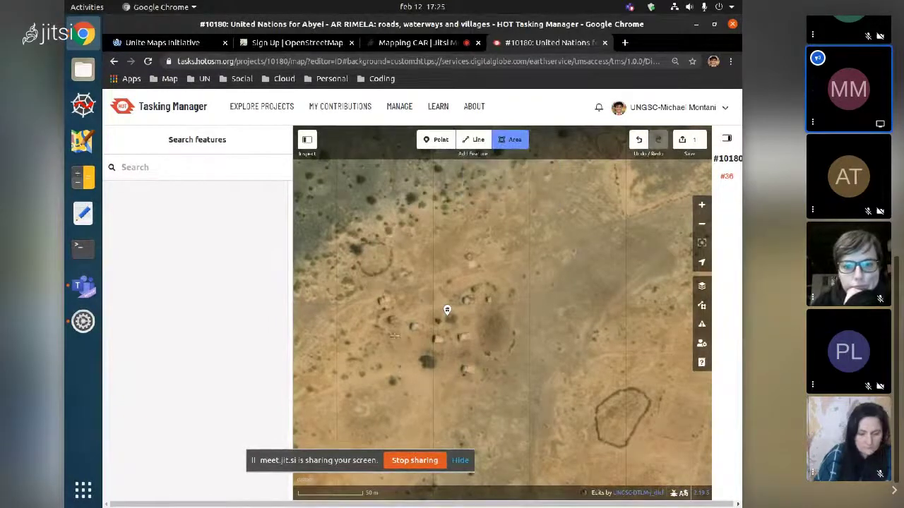
left_click(395, 337)
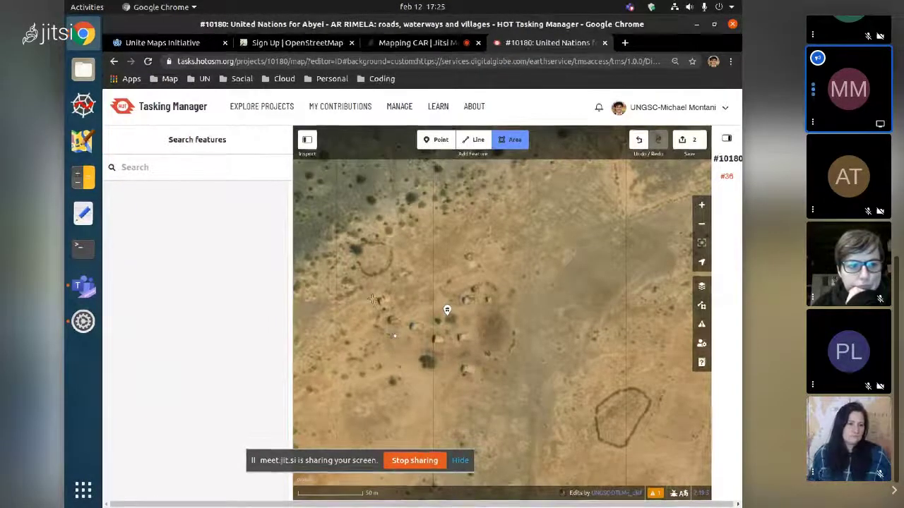
left_click(469, 247)
left_click(515, 293)
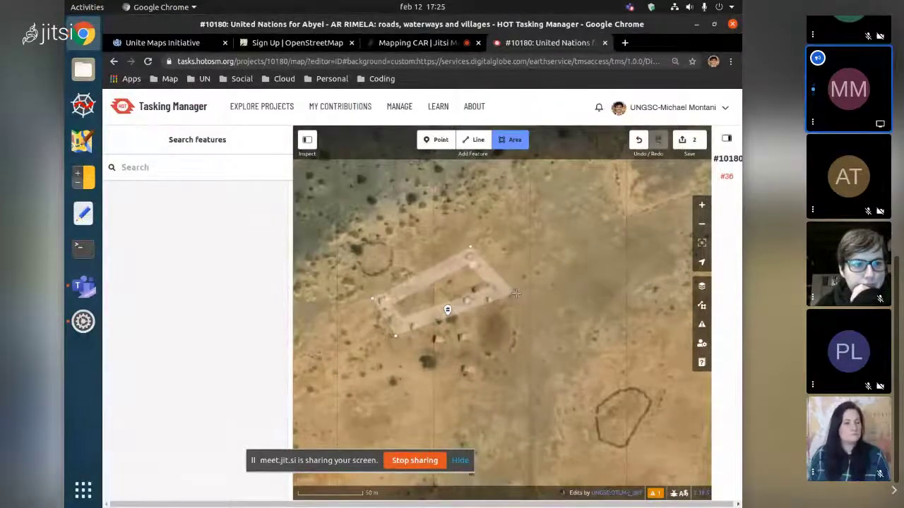
left_click(515, 351)
left_click(504, 376)
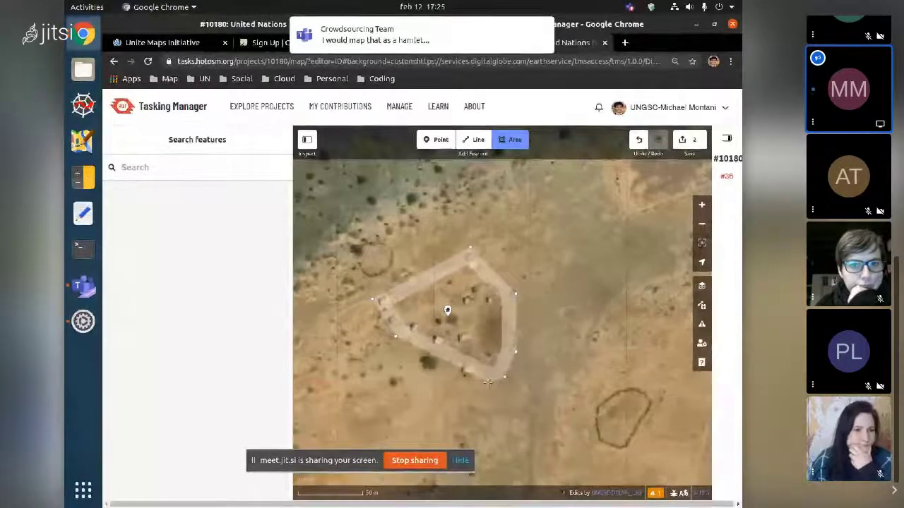
left_click(487, 382)
left_click(467, 382)
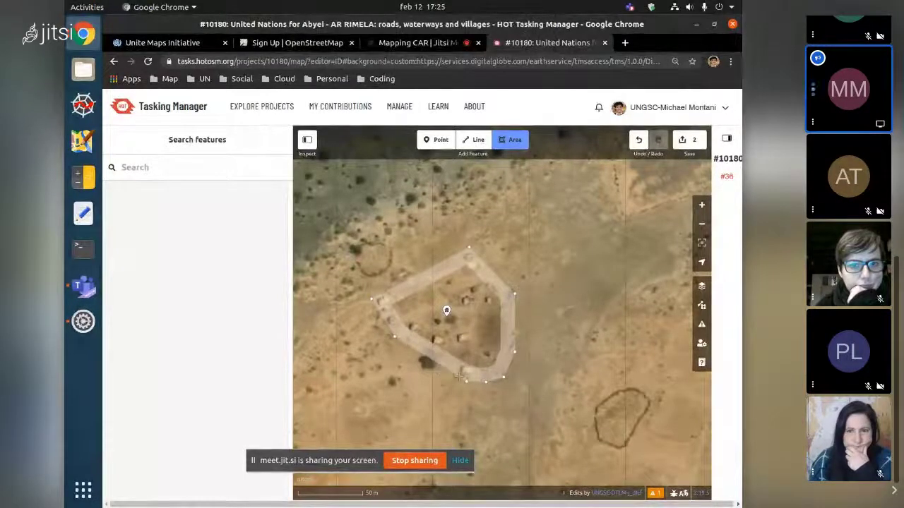
left_click(457, 374)
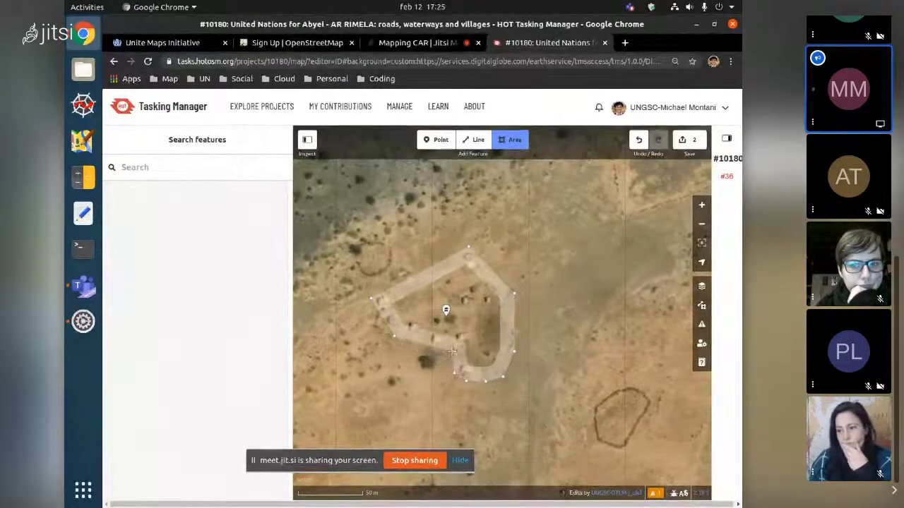
double_click(452, 351)
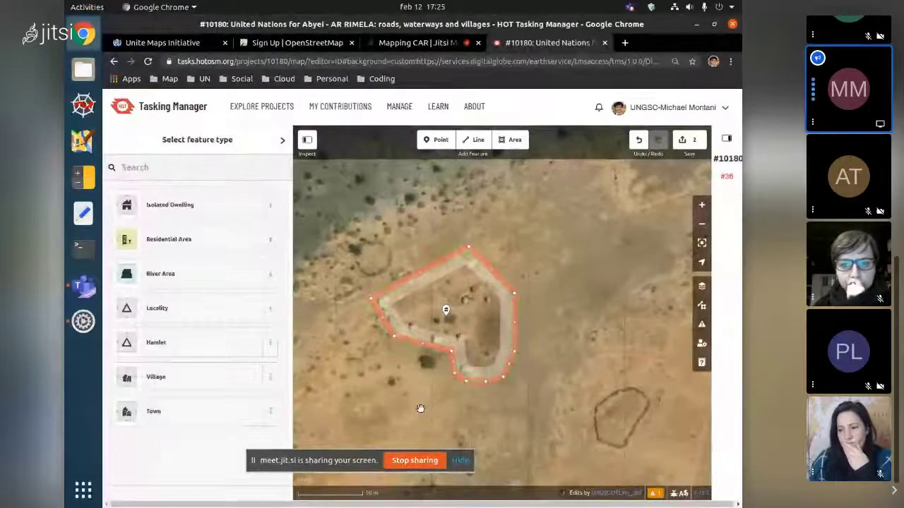
- Set the new area's feature type to Residential Area and leave it deselected
left_click_drag(557, 347, 512, 354)
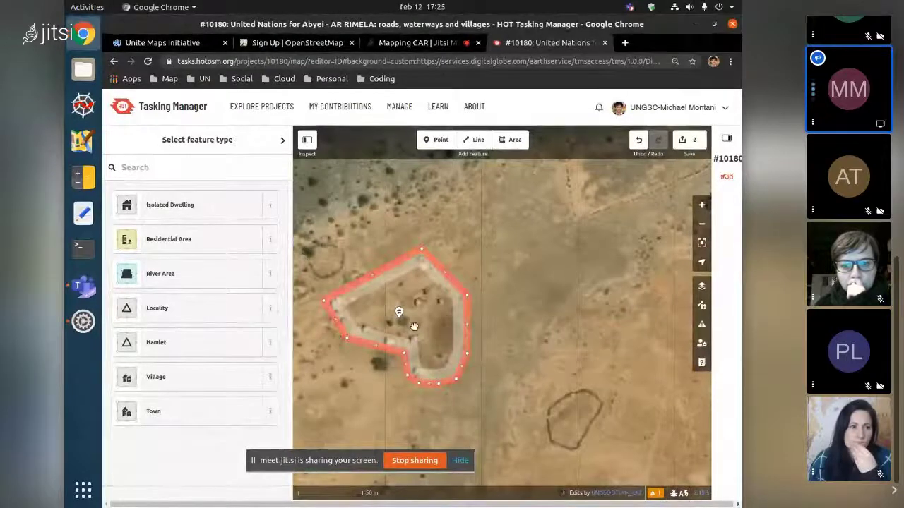
left_click_drag(377, 305, 427, 309)
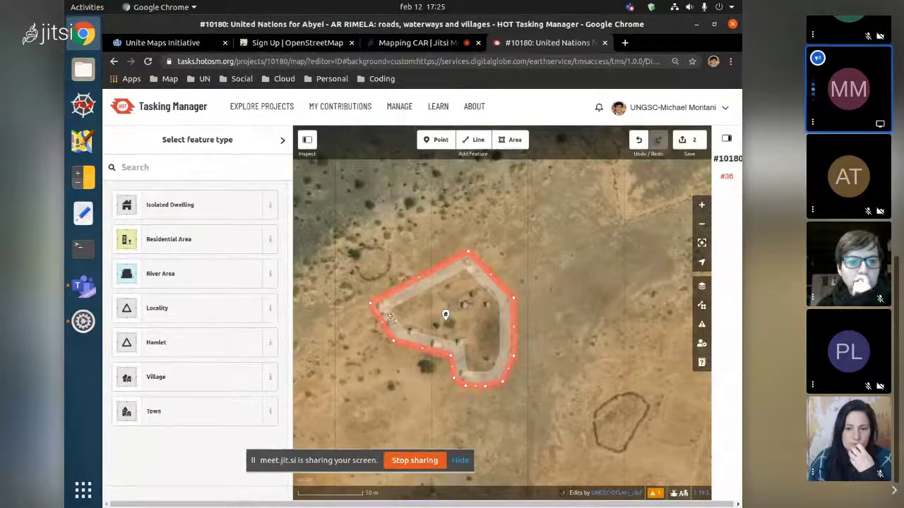
left_click(177, 240)
left_click(438, 238)
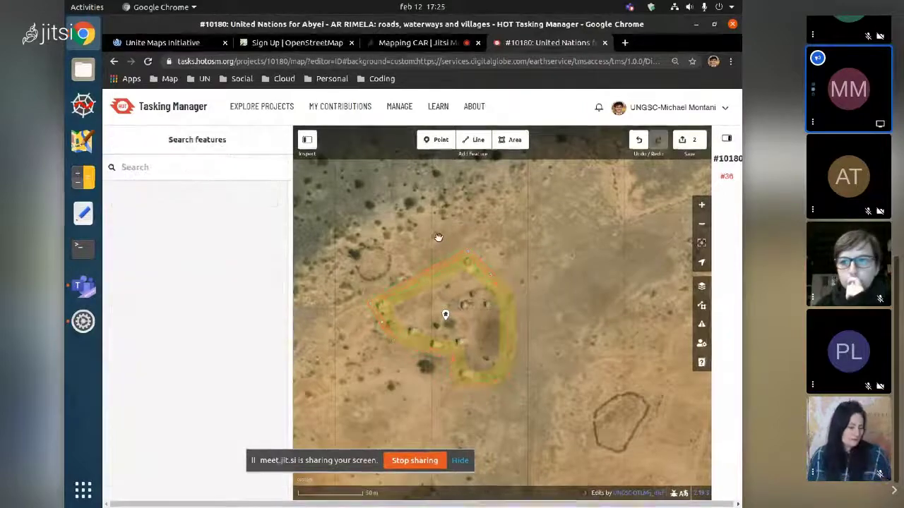
- Examine the residential area's outline up close and its location relative to the surrounding terrain and task boundary
scroll(434, 277, "down", 2)
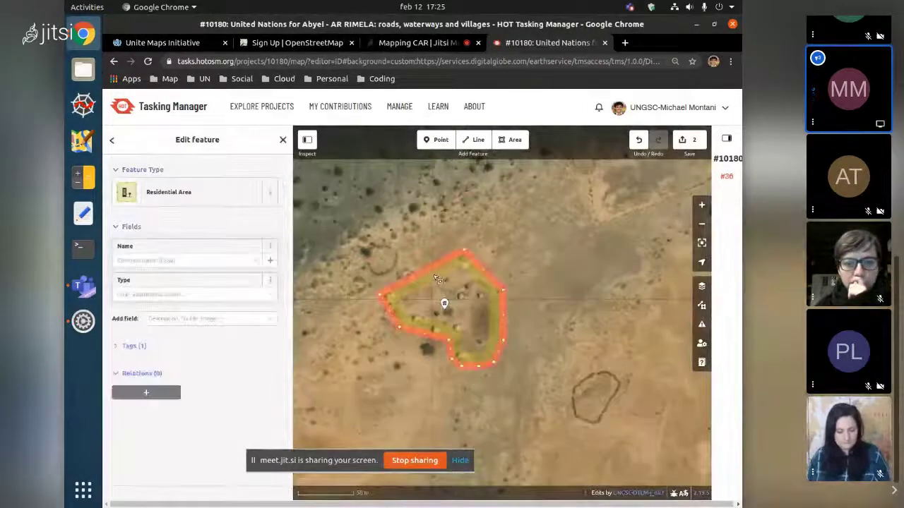
scroll(504, 317, "down", 5)
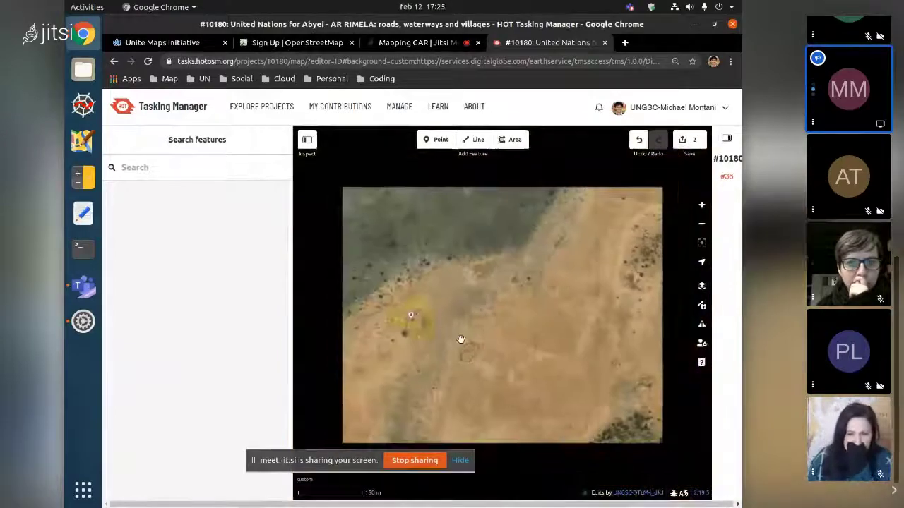
scroll(459, 335, "down", 2)
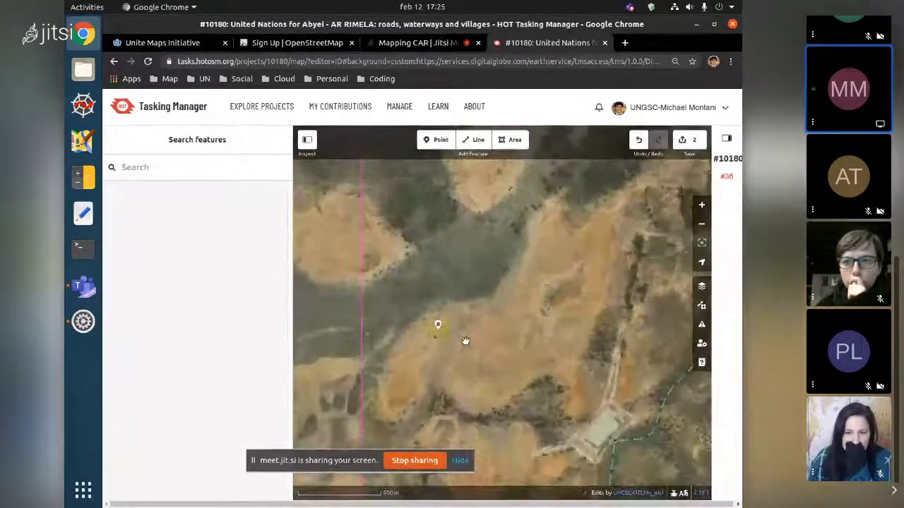
mouse_move(462, 340)
left_mouse_down()
mouse_move(464, 271)
mouse_move(464, 401)
left_mouse_up()
left_click_drag(432, 304, 503, 273)
left_click(470, 271)
scroll(467, 272, "up", 3)
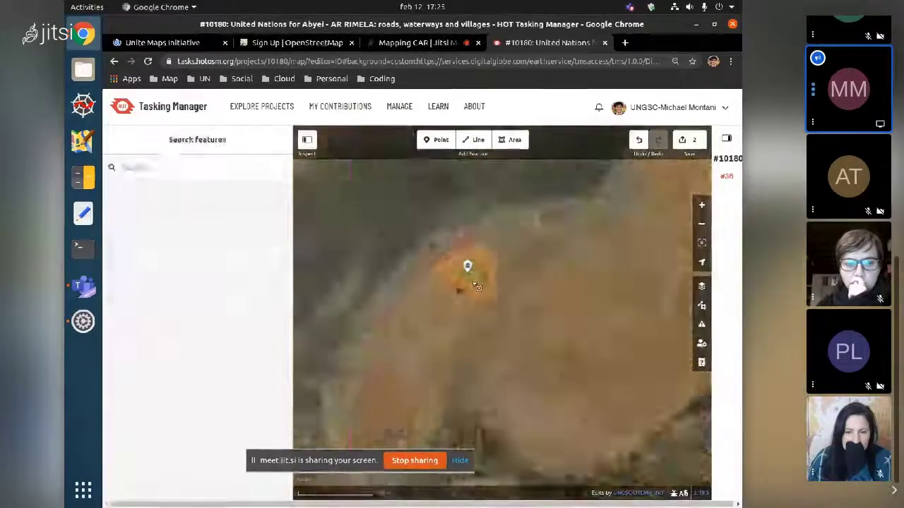
left_click(464, 258)
left_click(466, 268)
left_click(391, 236)
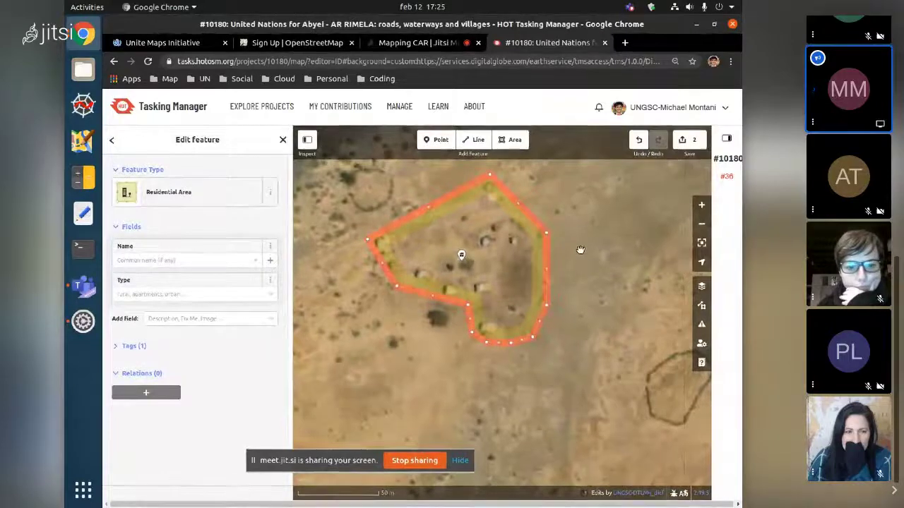
left_click_drag(580, 245, 538, 322)
- Inspect the attributes of the isolated dwelling point inside the residential area, then leave it deselected
left_click(424, 331)
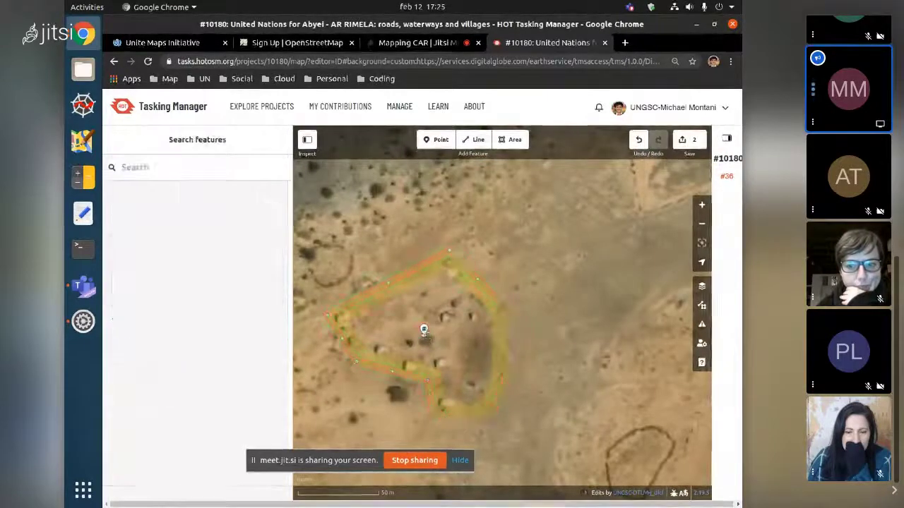
left_click(427, 329)
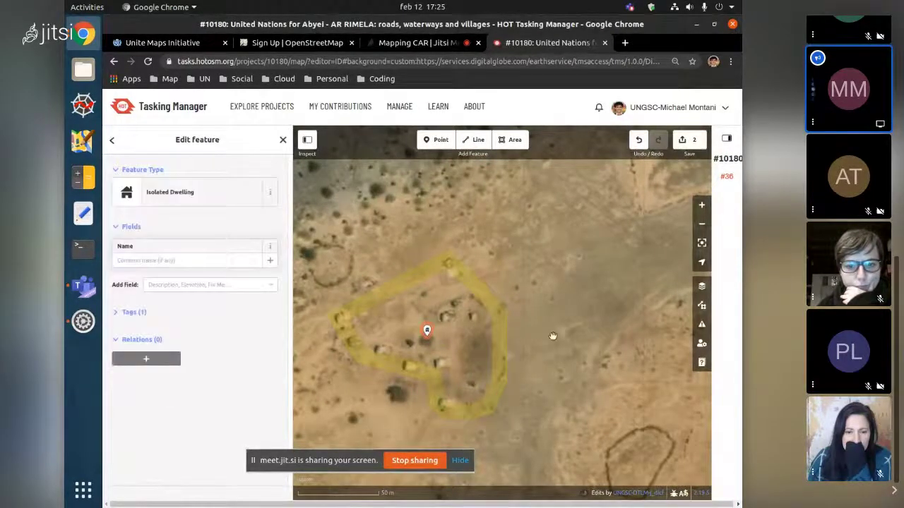
scroll(459, 325, "down", 3)
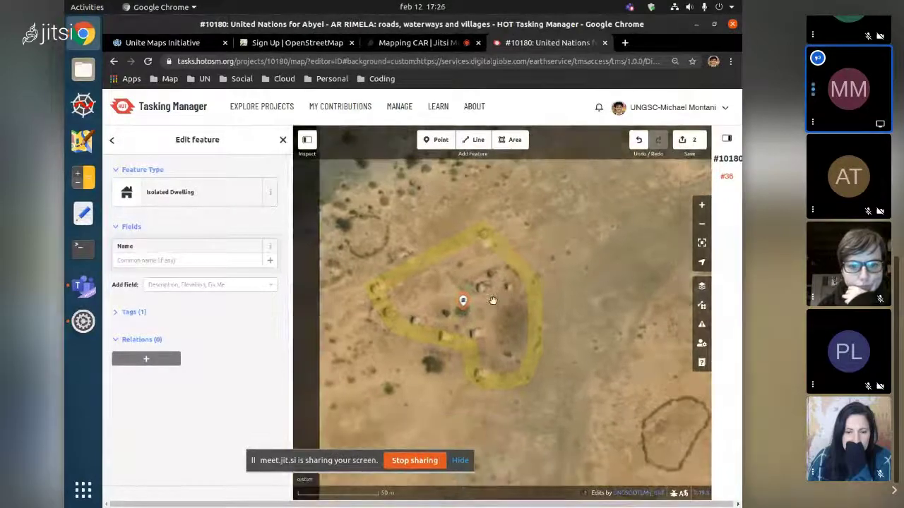
left_click(480, 304)
left_click(489, 303)
key("Escape")
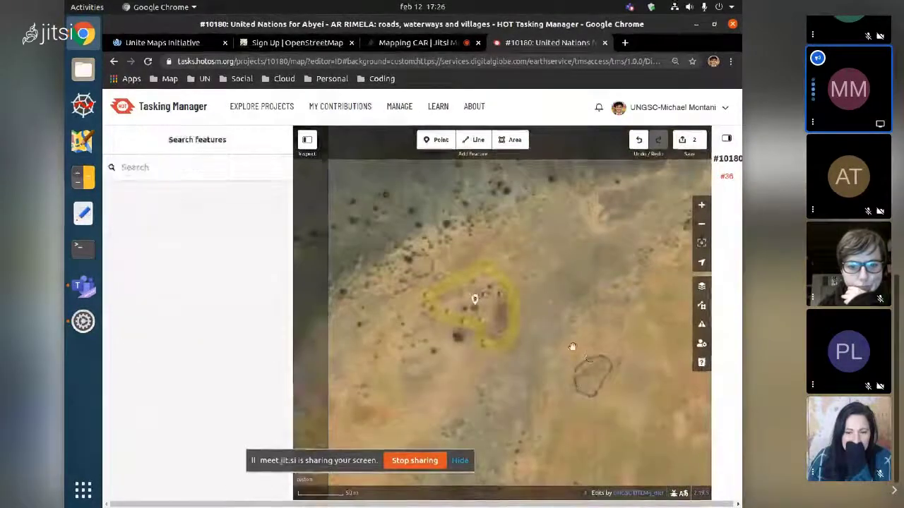
- Check the mapped settlement against the surrounding sandy ground and stop sharing the screen
scroll(490, 303, "down", 2)
left_click_drag(575, 323, 506, 369)
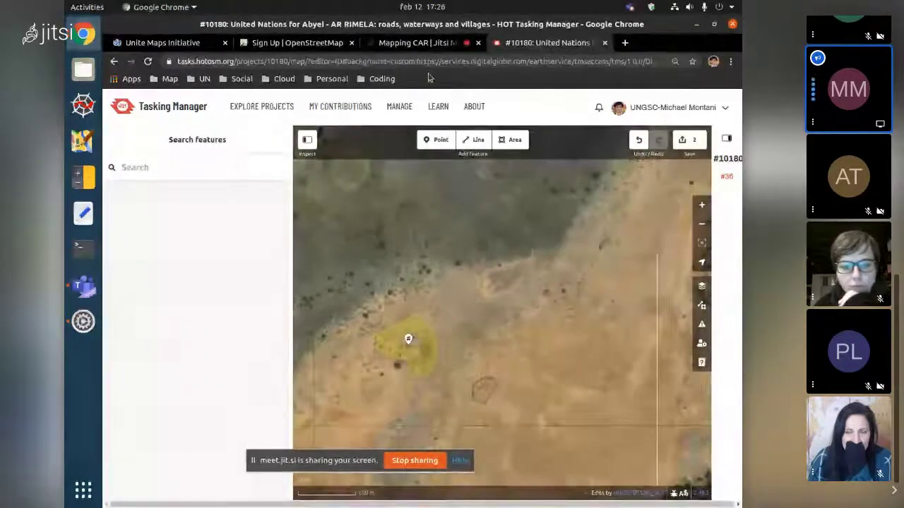
left_click(419, 400)
key("Escape")
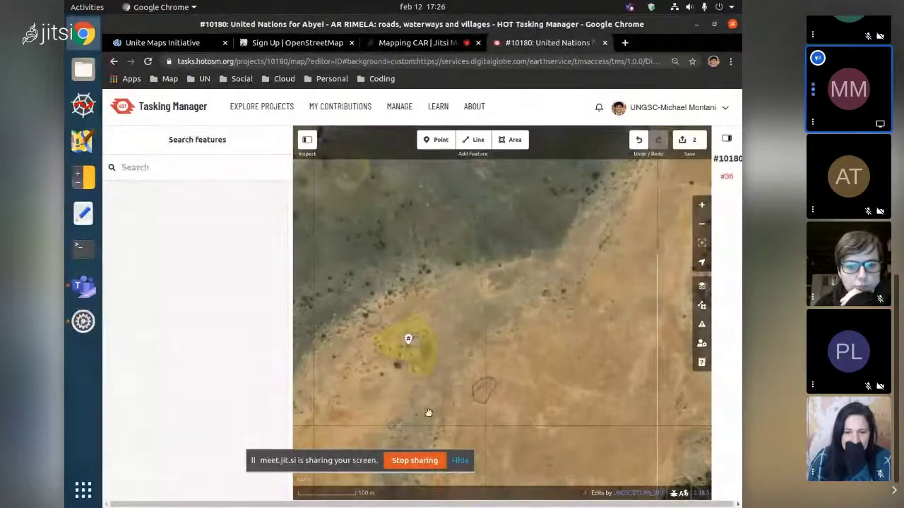
left_click_drag(426, 414, 463, 397)
left_click(411, 460)
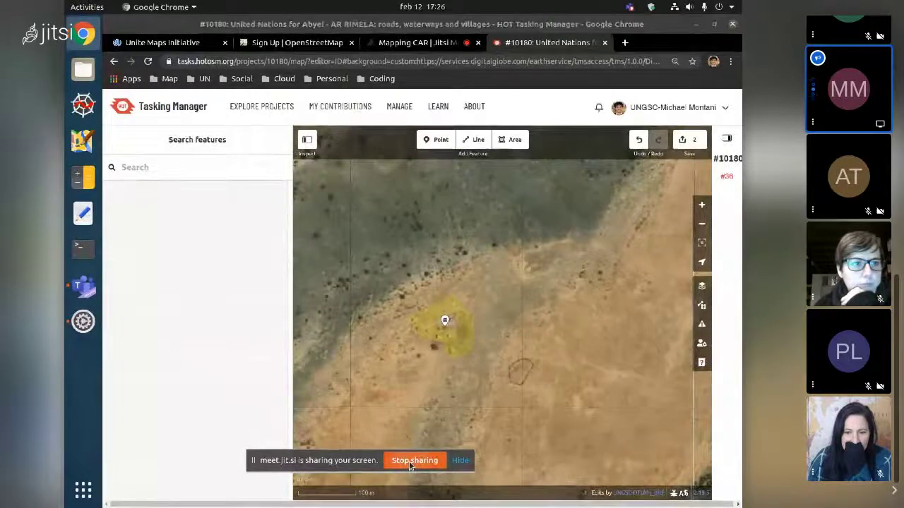
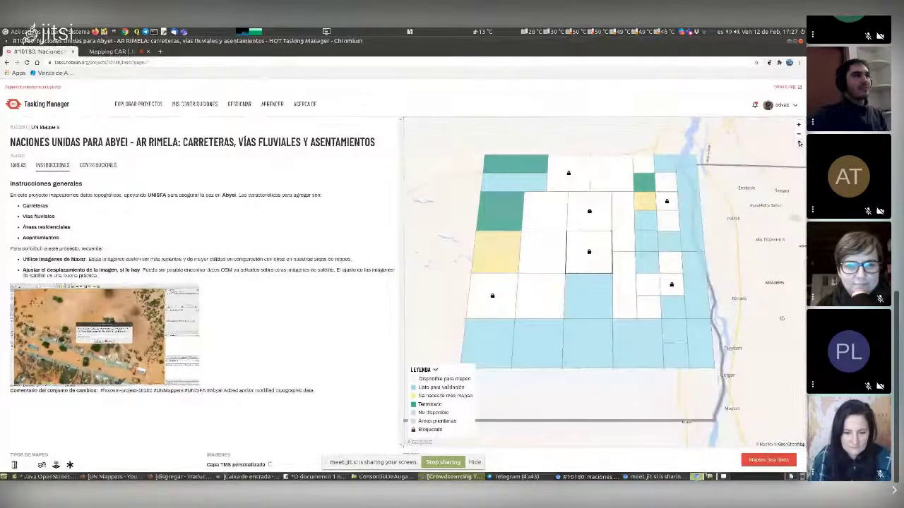
- Examine the Abyei – Ar Rimela project's task grid for unlocked tasks that are still available for mapping
left_click_drag(648, 236, 685, 239)
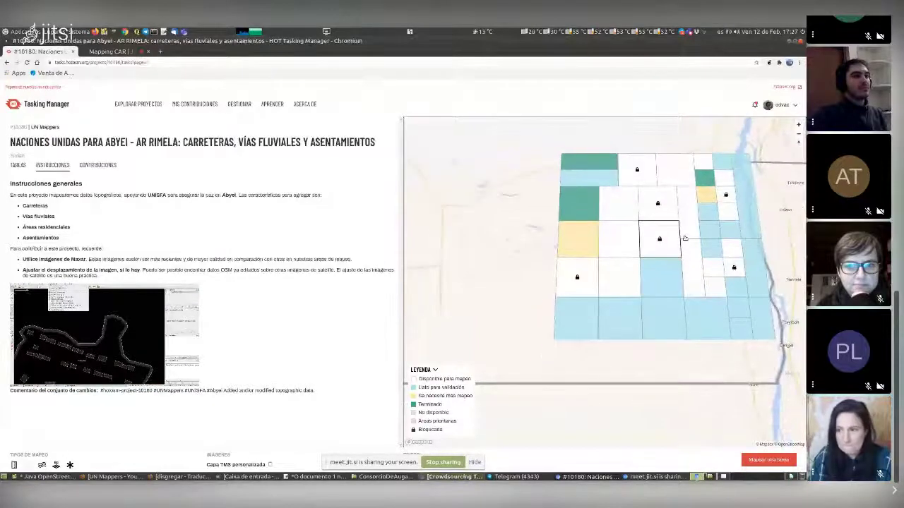
scroll(664, 240, "up", 2)
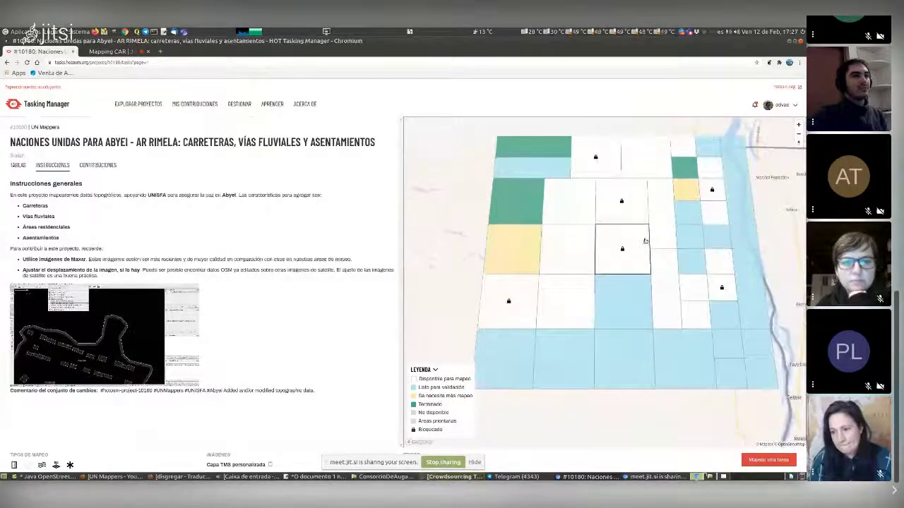
left_click_drag(644, 241, 620, 242)
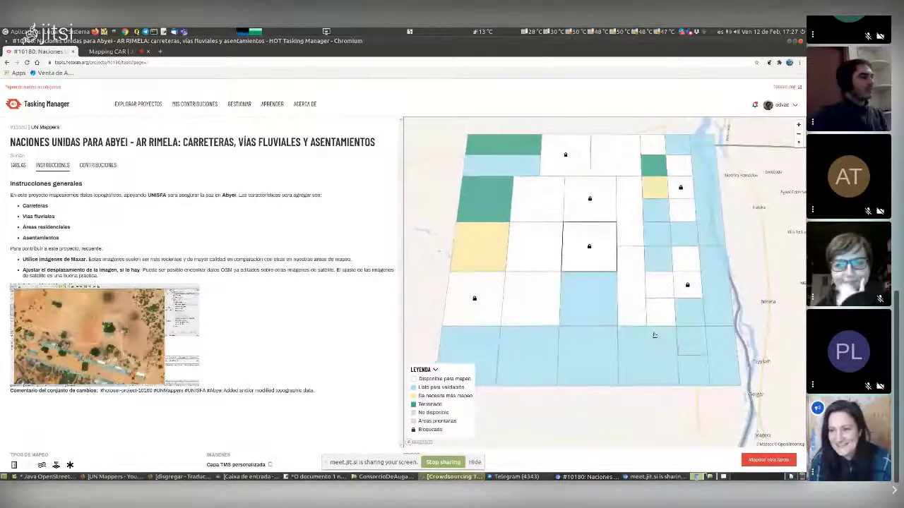
left_click_drag(653, 336, 655, 348)
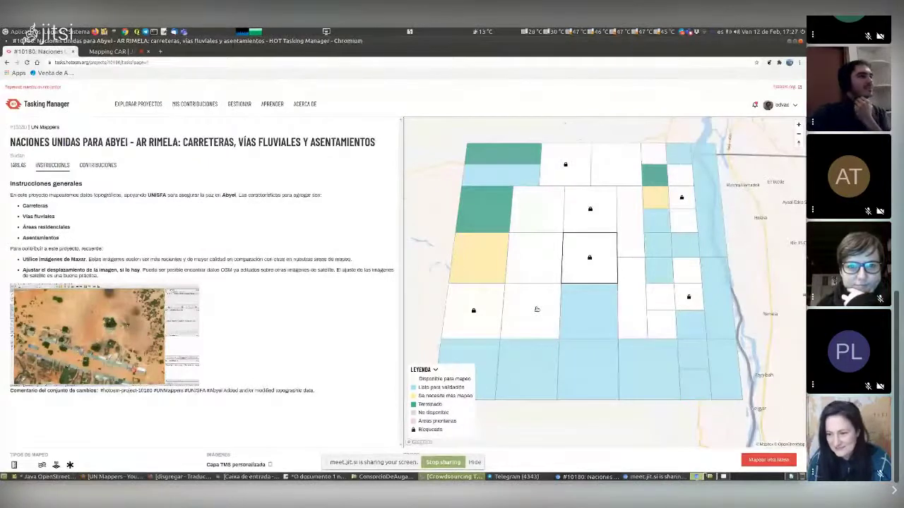
scroll(536, 309, "up", 2)
scroll(538, 308, "up", 1)
scroll(538, 308, "down", 1)
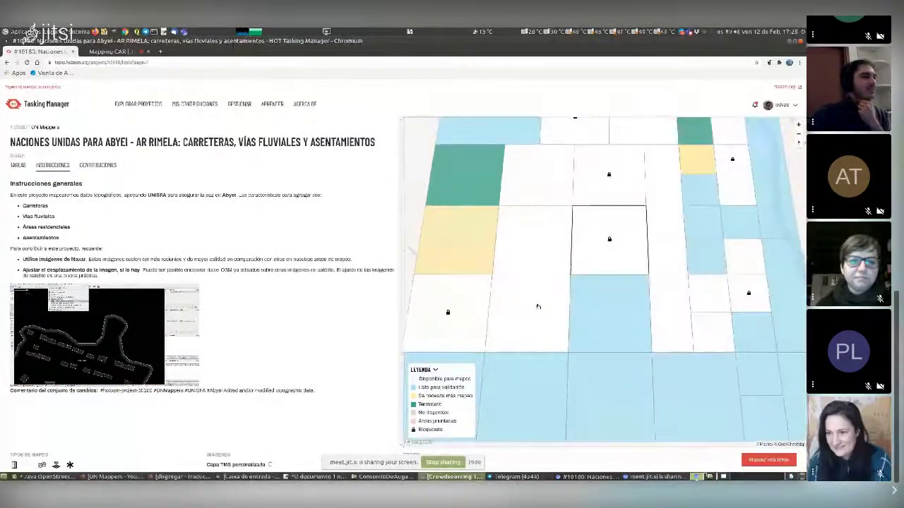
scroll(538, 307, "up", 1)
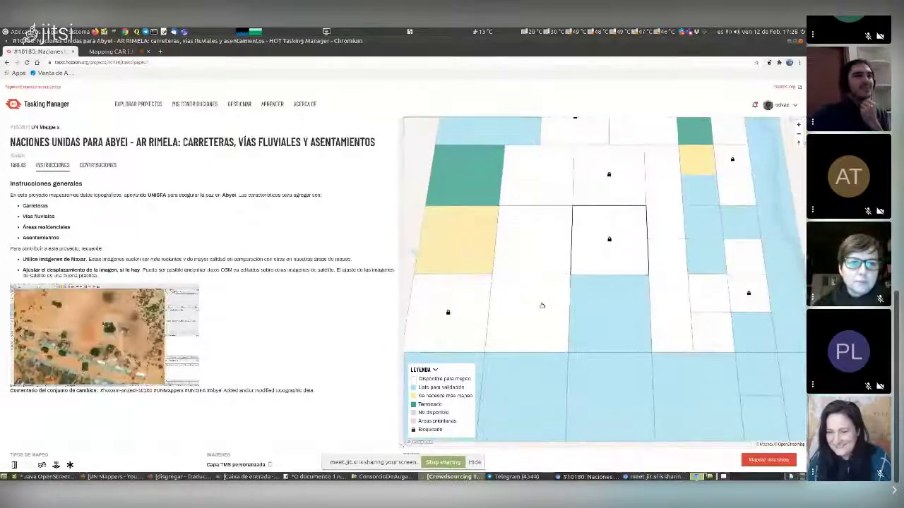
scroll(542, 305, "up", 1)
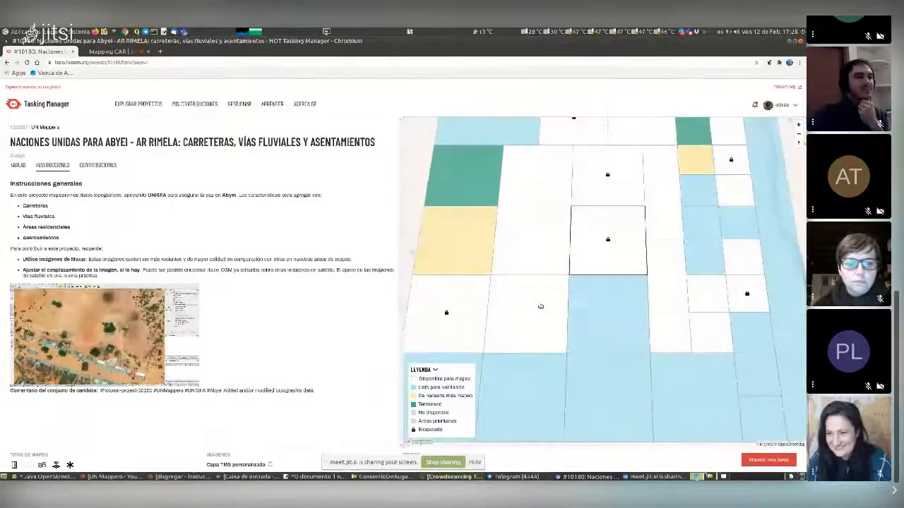
scroll(540, 309, "down", 2)
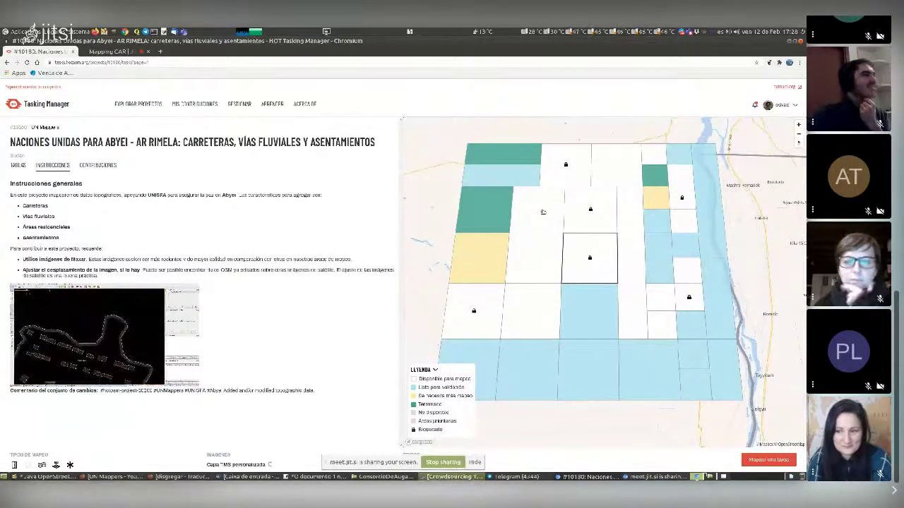
- Select the available task directly east of the large square finished task and start mapping it
scroll(542, 212, "up", 1)
scroll(540, 214, "down", 1)
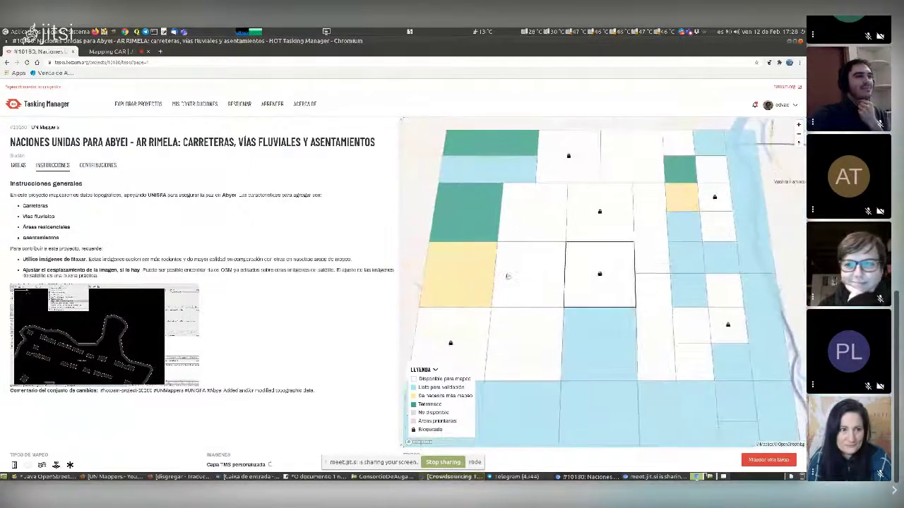
scroll(543, 282, "down", 1)
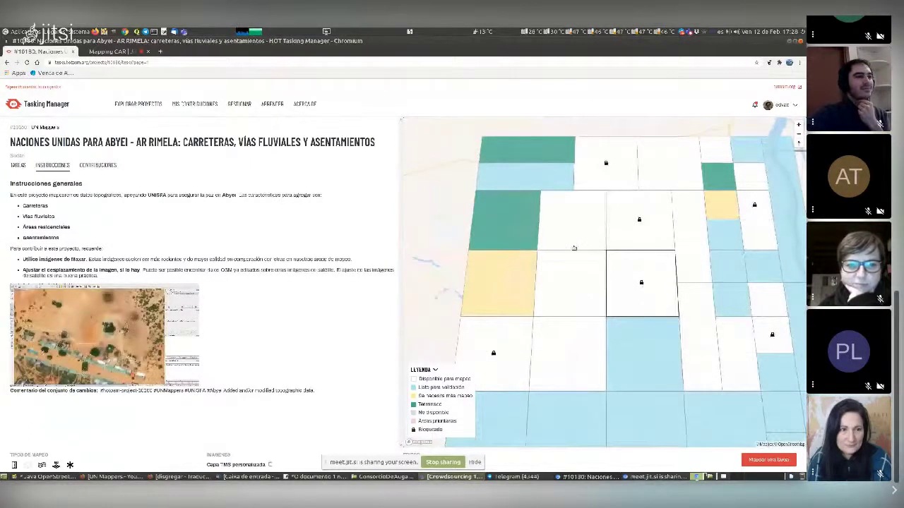
left_click(578, 221)
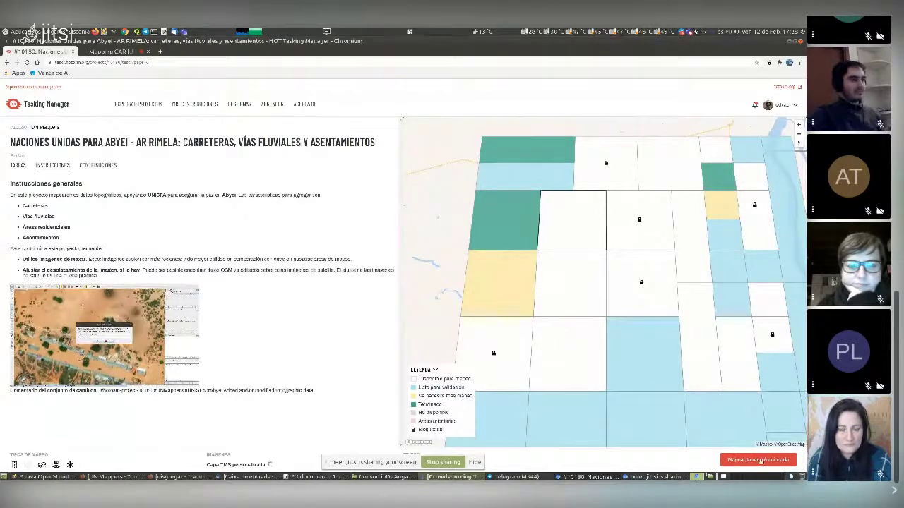
left_click(760, 459)
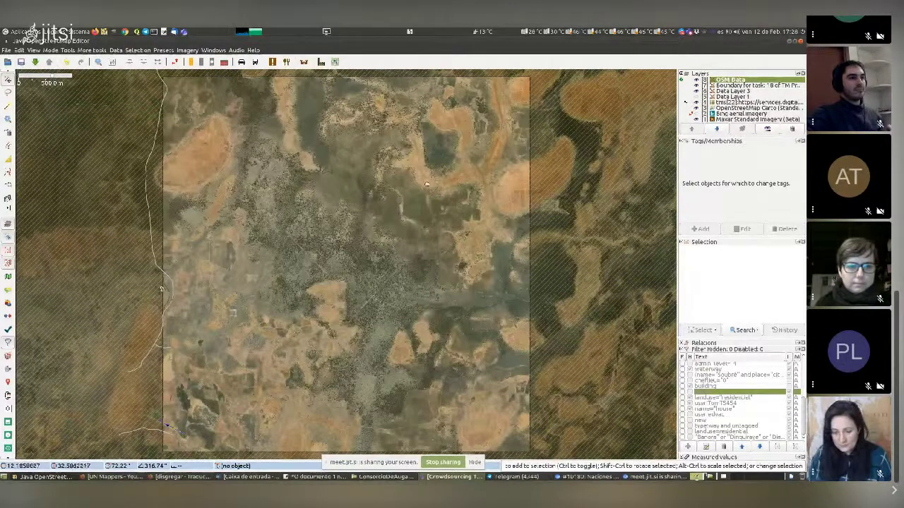
- Examine the imagery around the task's northeast corner for clusters of huts that form a settlement
scroll(426, 185, "up", 1)
scroll(399, 211, "up", 1)
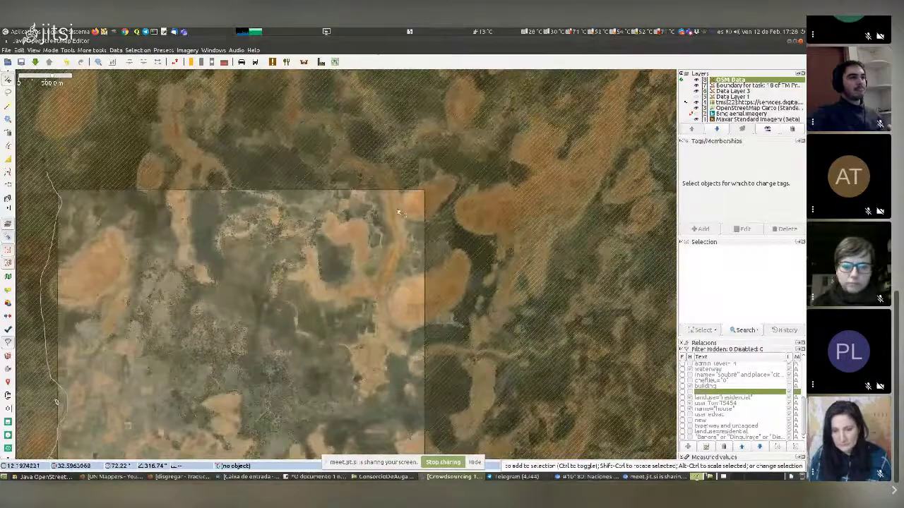
scroll(399, 212, "up", 3)
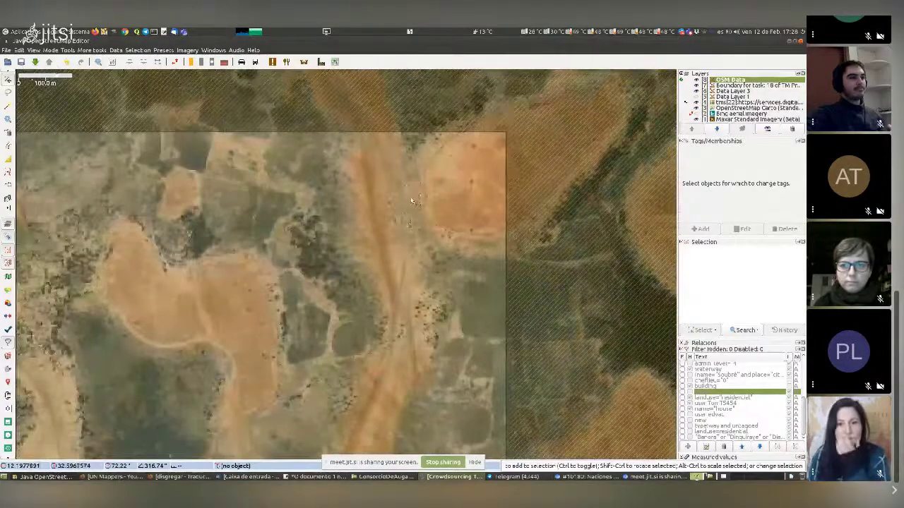
scroll(411, 202, "up", 2)
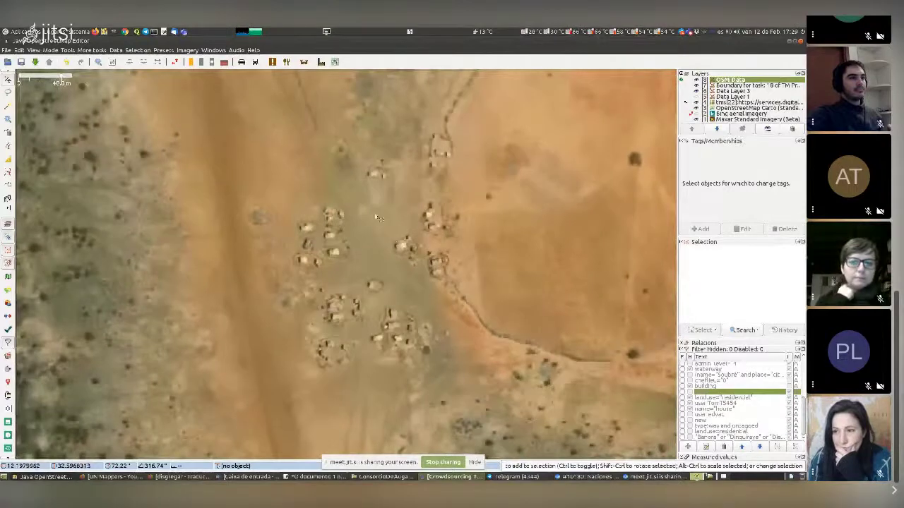
scroll(378, 218, "down", 1)
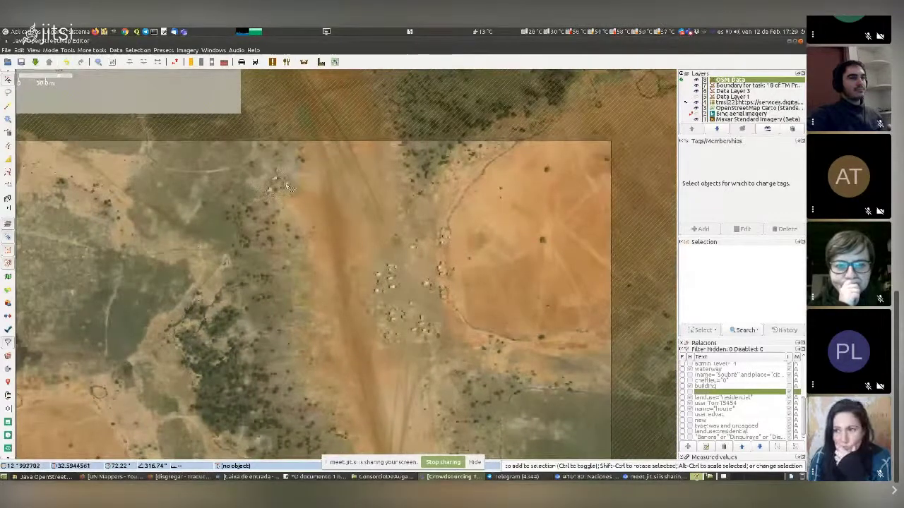
left_click_drag(290, 306, 291, 224)
left_click_drag(257, 292, 415, 276)
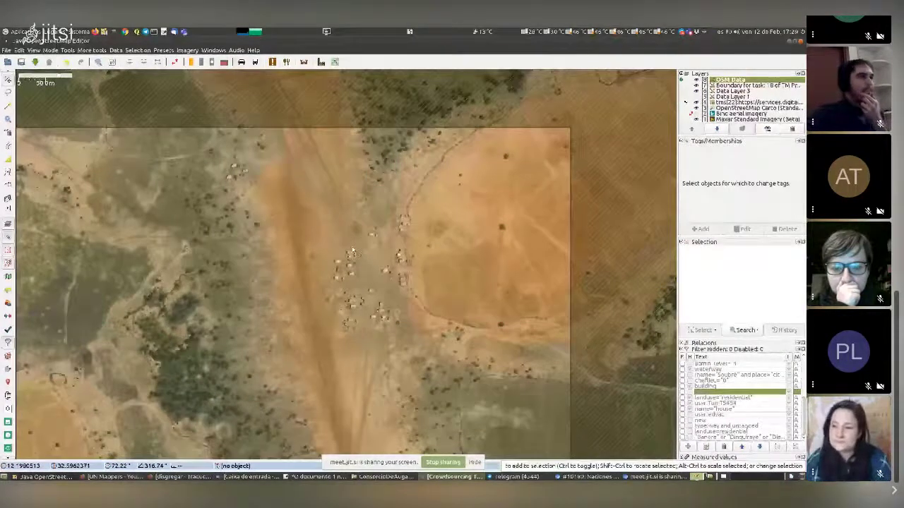
scroll(352, 250, "up", 3)
scroll(230, 282, "down", 2)
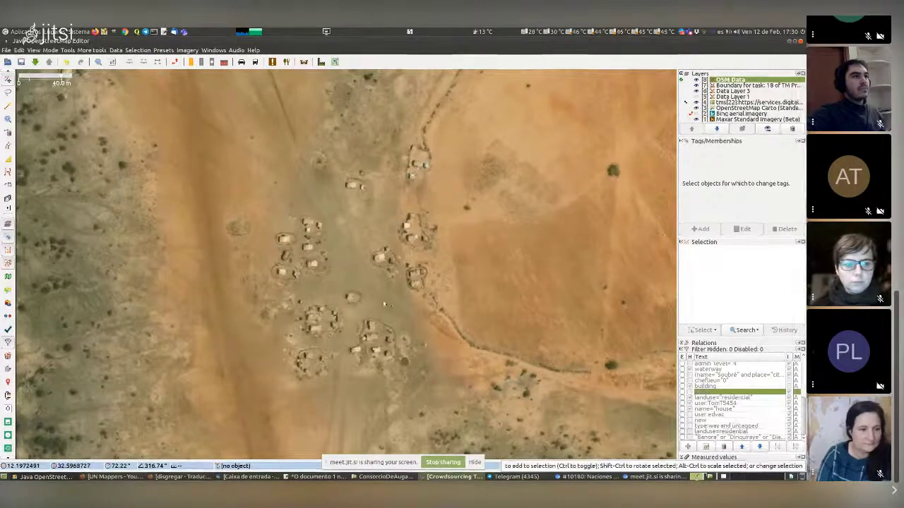
scroll(416, 246, "down", 2)
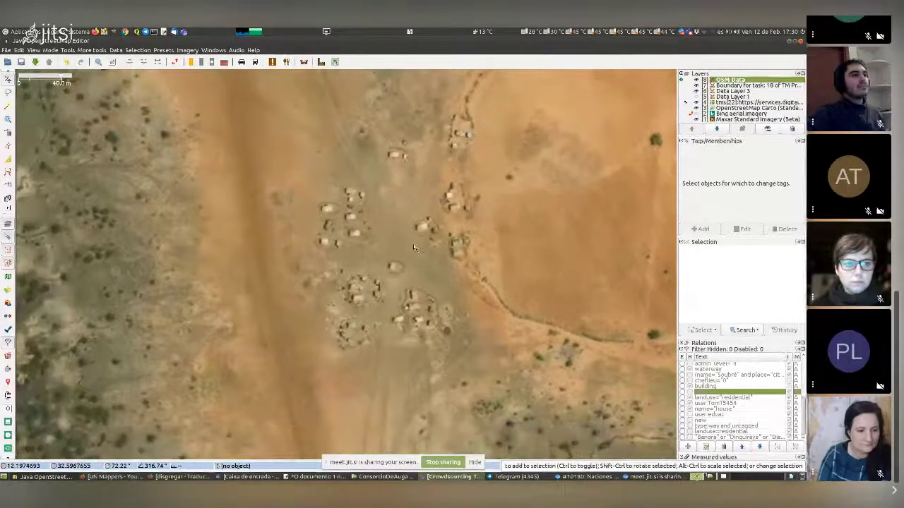
- Draw a single node on the open ground in the middle of the hut cluster west of the round field
scroll(415, 245, "up", 2)
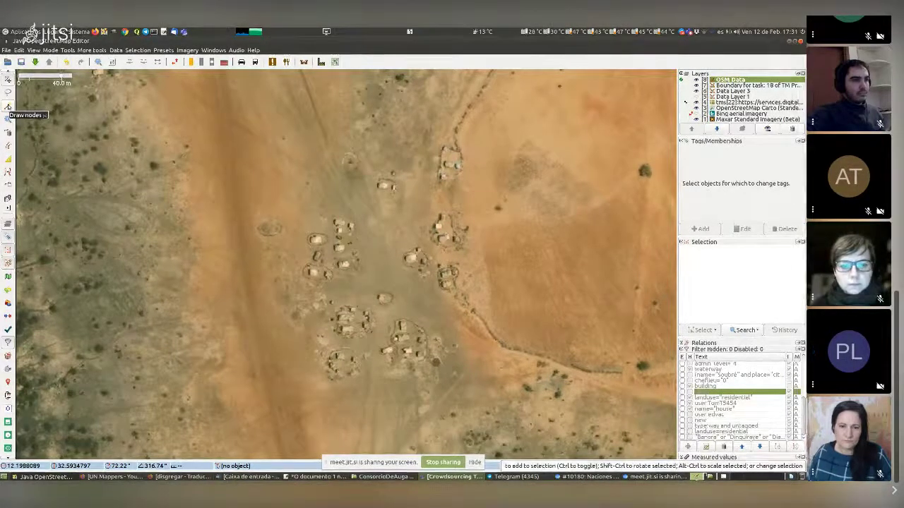
left_click(7, 106)
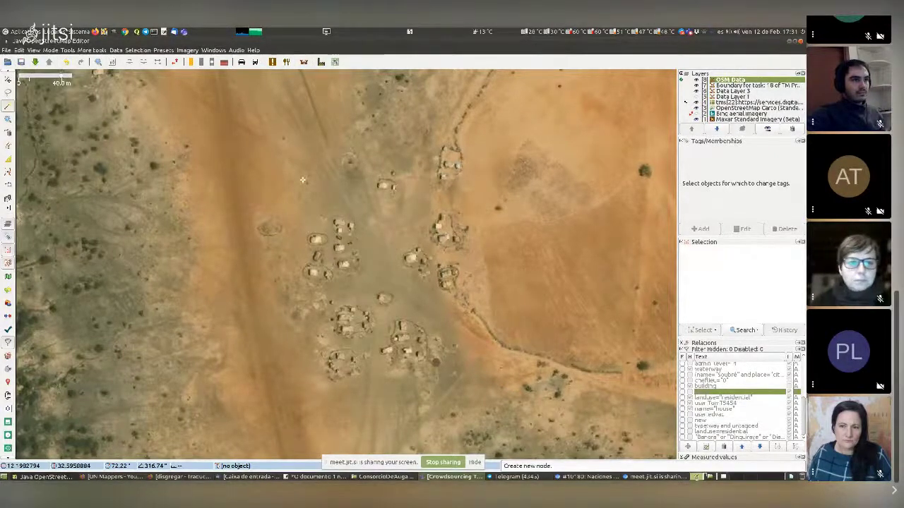
left_click(398, 277)
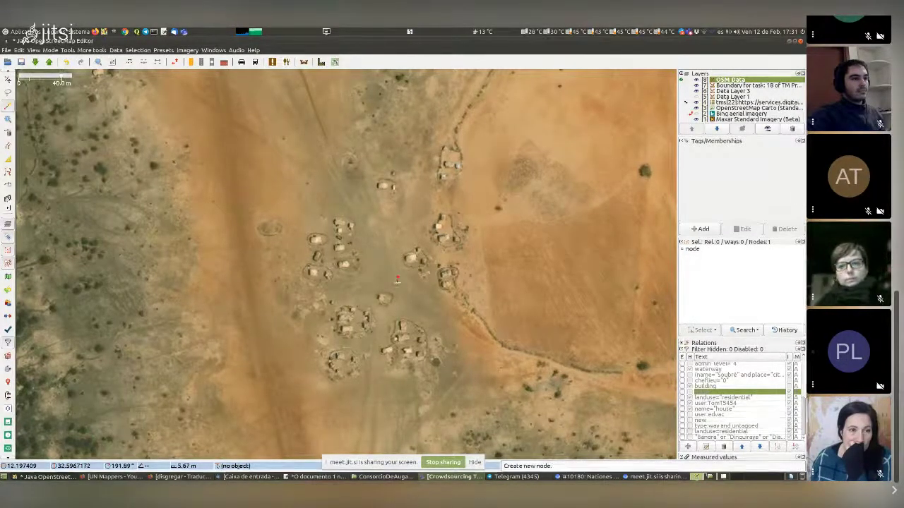
- Browse the OSM data download map from the task area to the city of Bangui, then cancel the download
scroll(458, 251, "down", 2)
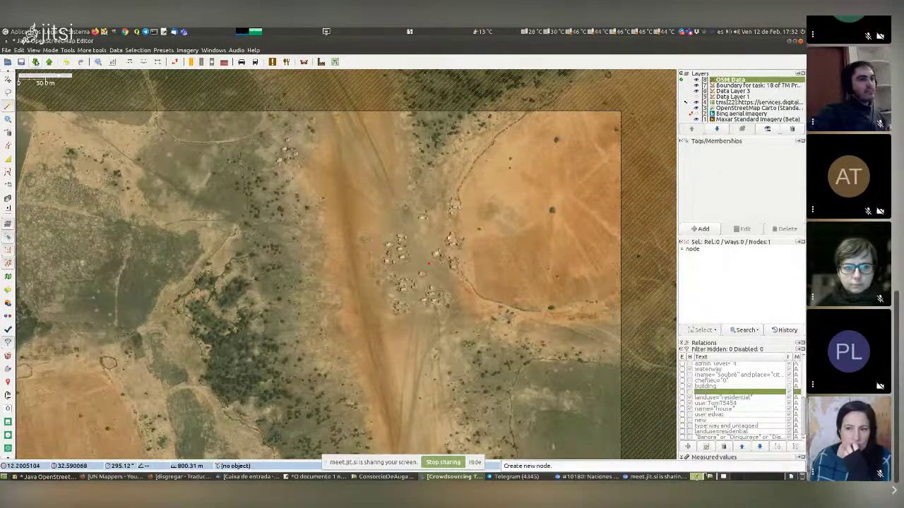
left_click(35, 62)
scroll(328, 282, "down", 3)
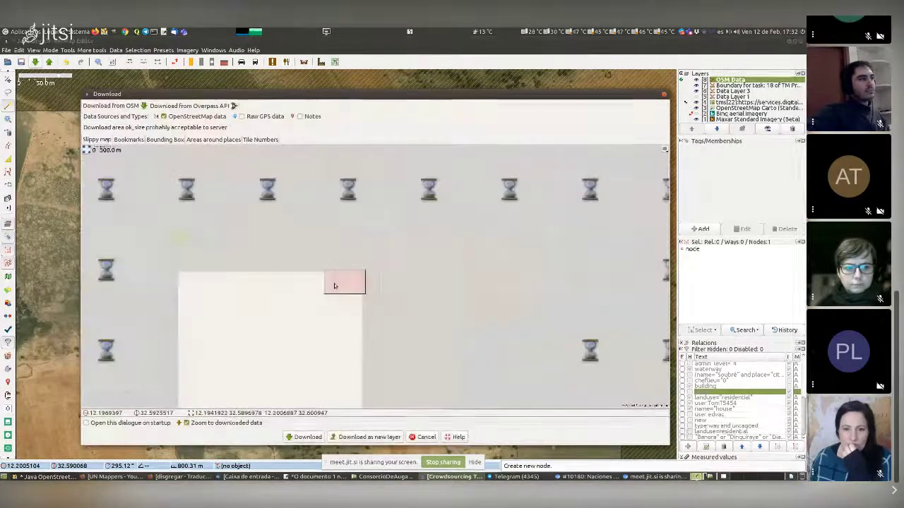
scroll(333, 284, "down", 3)
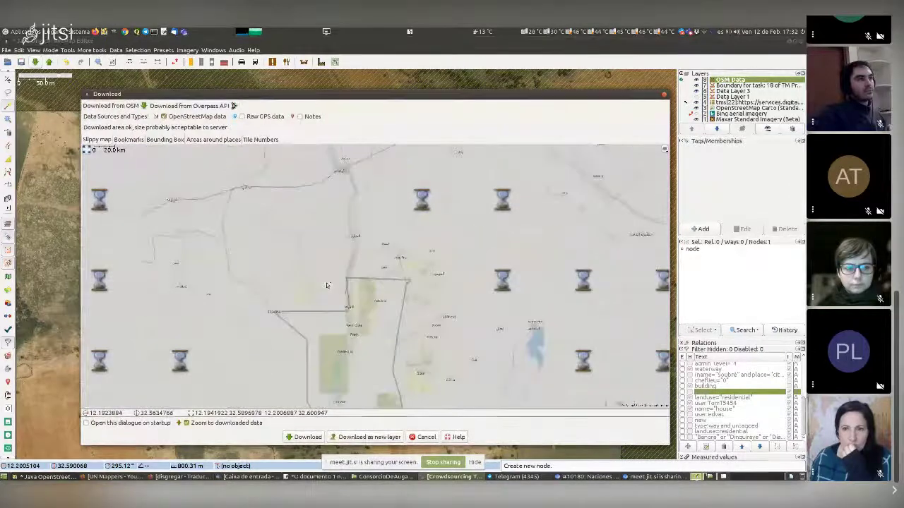
scroll(328, 286, "down", 1)
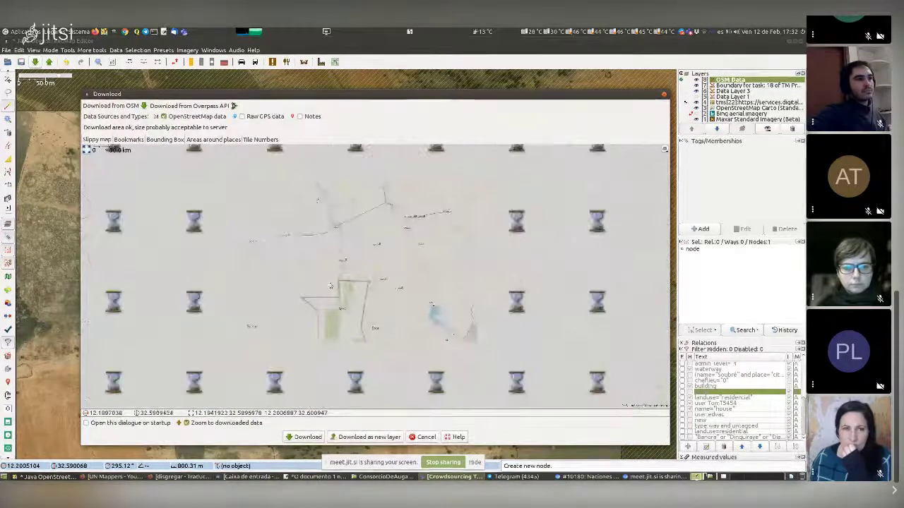
scroll(339, 279, "down", 2)
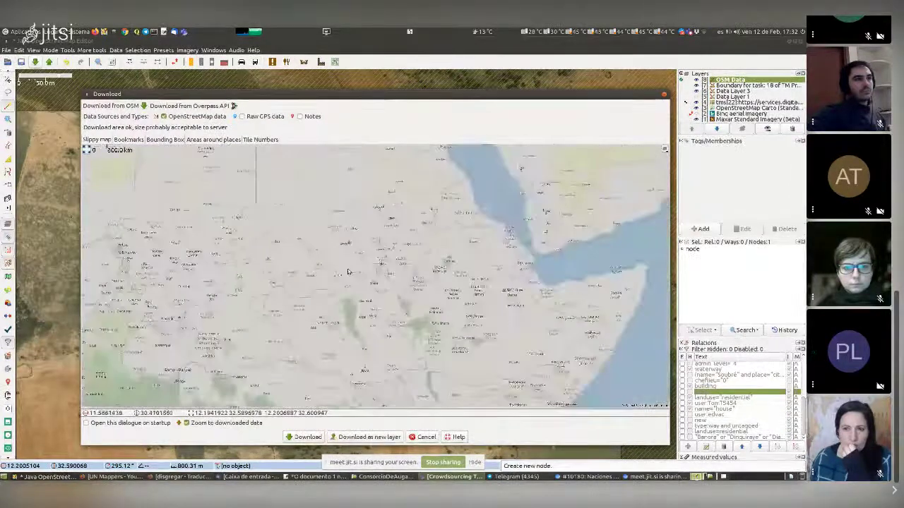
scroll(277, 305, "down", 2)
scroll(266, 288, "up", 2)
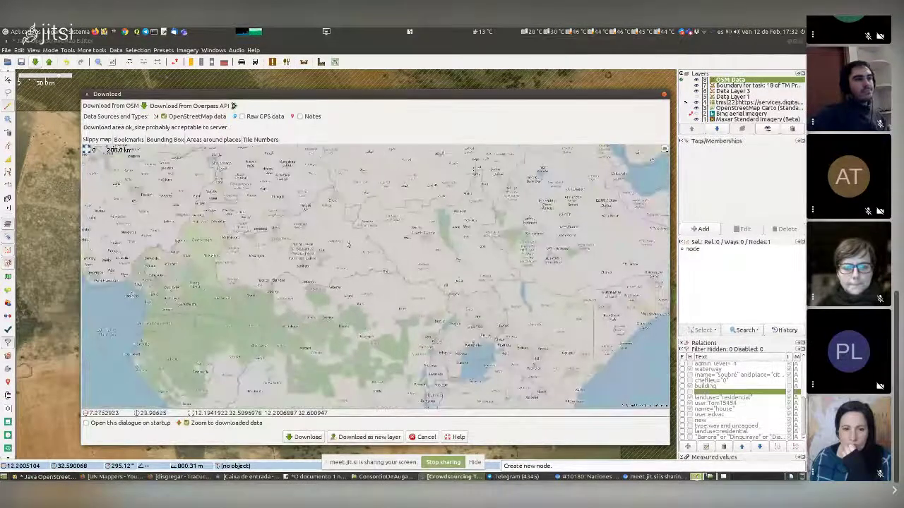
scroll(266, 288, "up", 8)
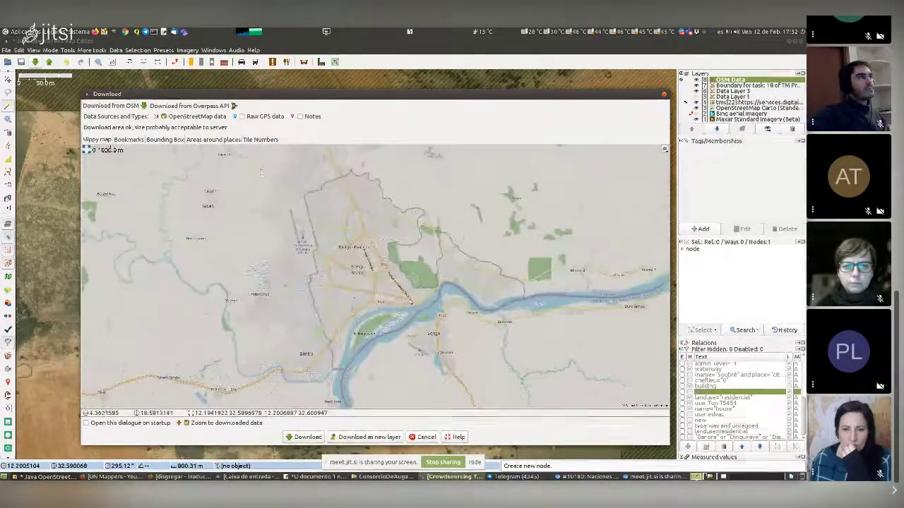
scroll(210, 269, "up", 2)
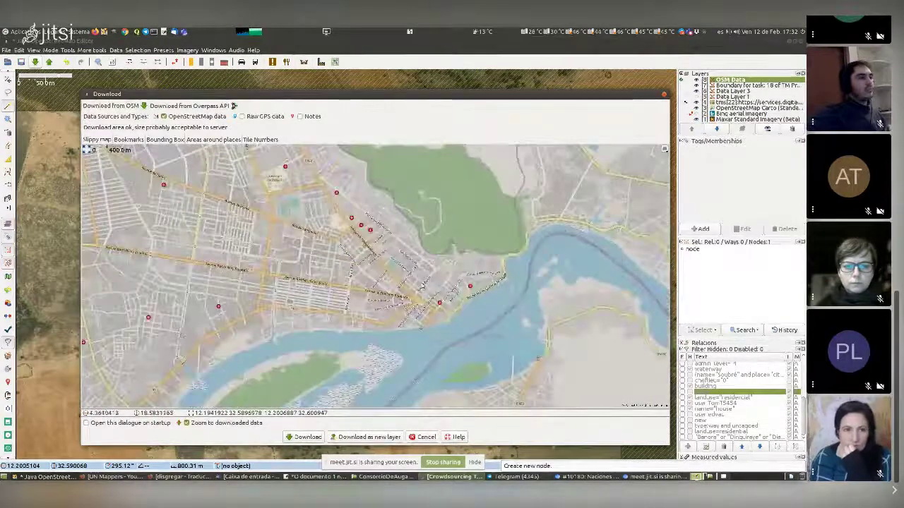
scroll(354, 232, "down", 3)
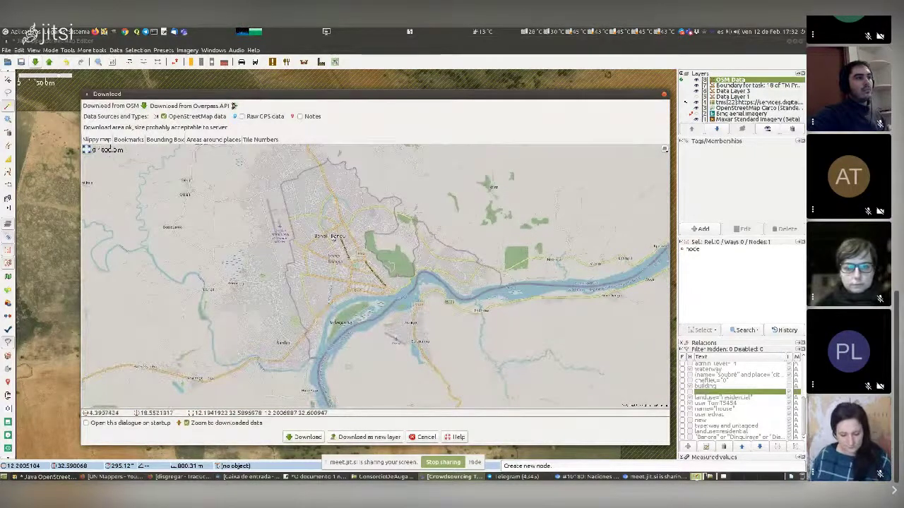
left_click(417, 437)
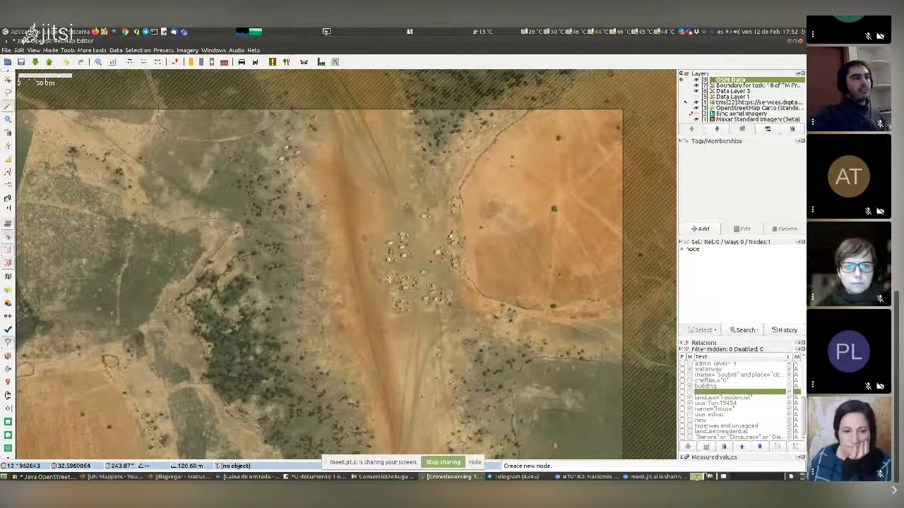
left_click_drag(389, 280, 411, 257)
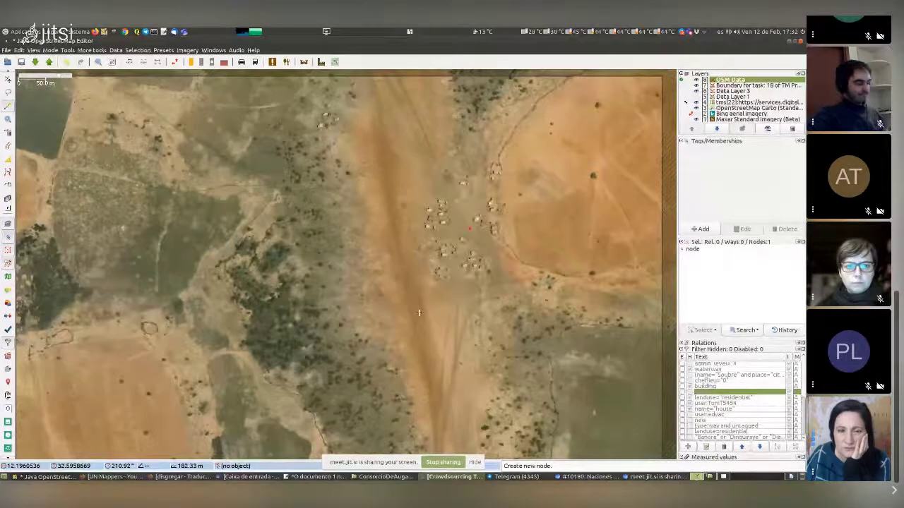
scroll(456, 290, "up", 1)
left_click_drag(452, 291, 441, 297)
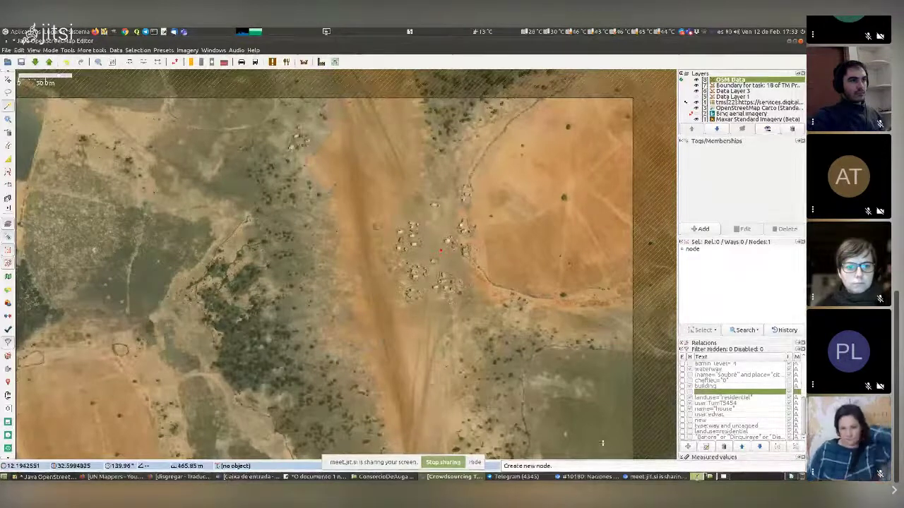
- Switch to the Tasking Manager in Chromium, return to the project overview and view the available editors, keeping JOSM selected
left_click(597, 476)
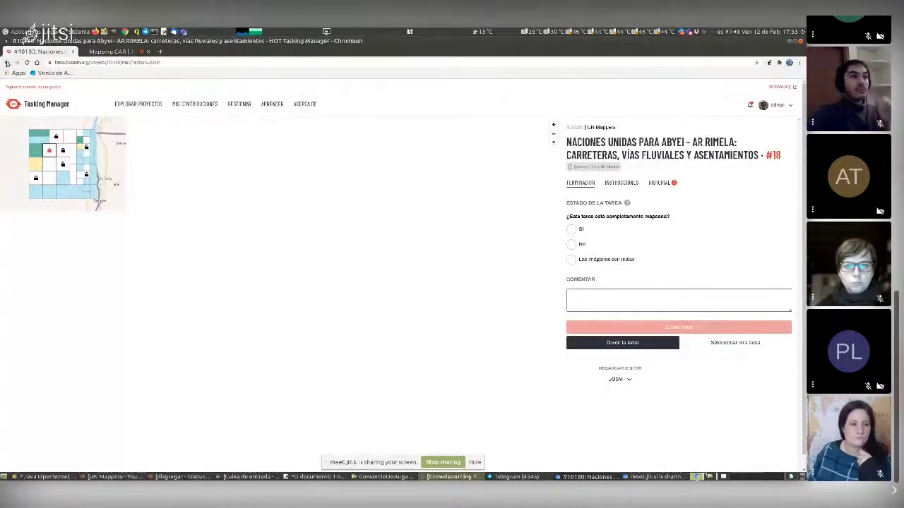
left_click(7, 63)
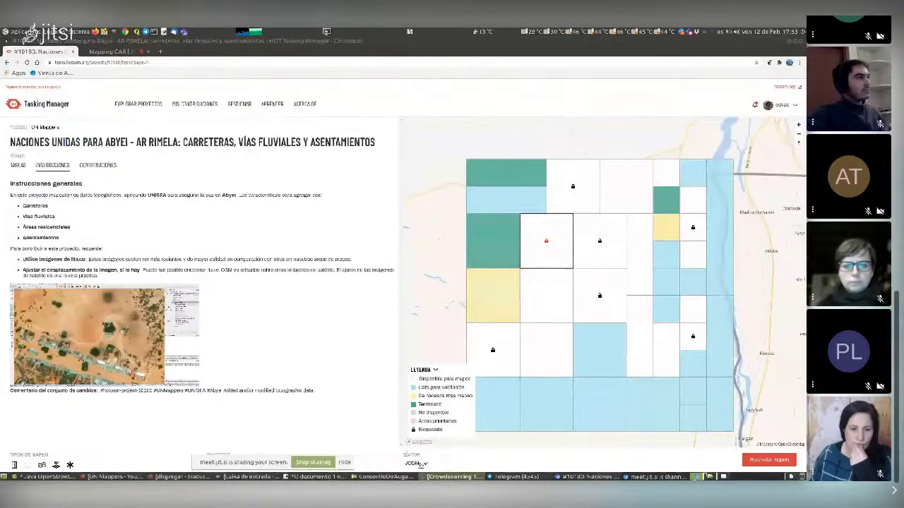
left_click(423, 464)
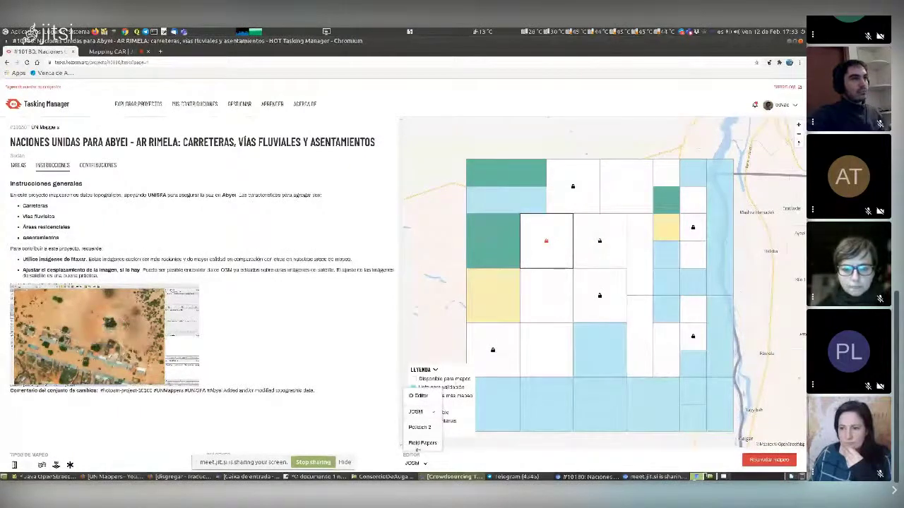
left_click(378, 421)
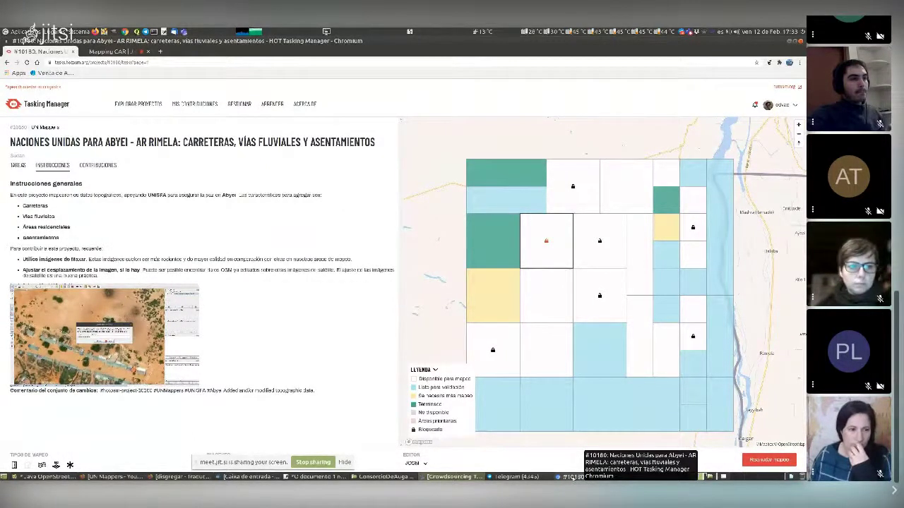
- Switch back to JOSM and apply the Hamlet place preset to the node in the hut cluster, leaving all its optional fields empty
left_click(51, 477)
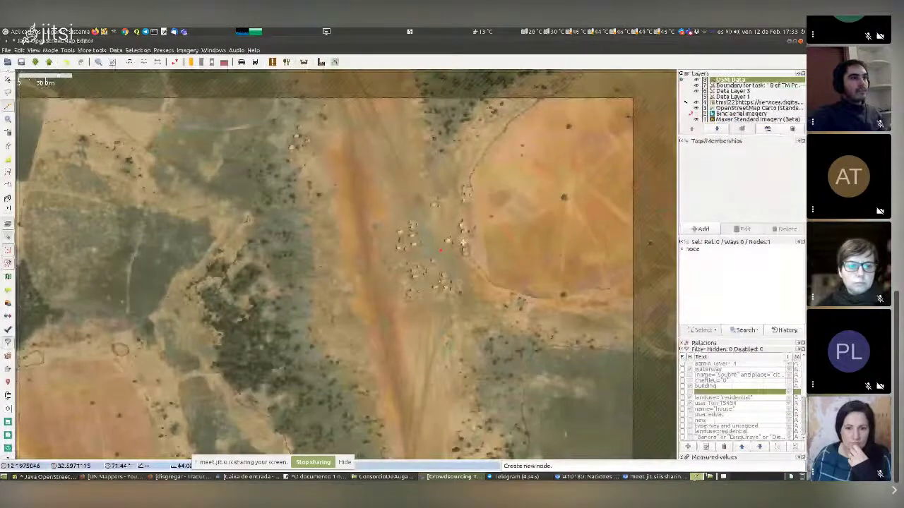
scroll(462, 243, "up", 2)
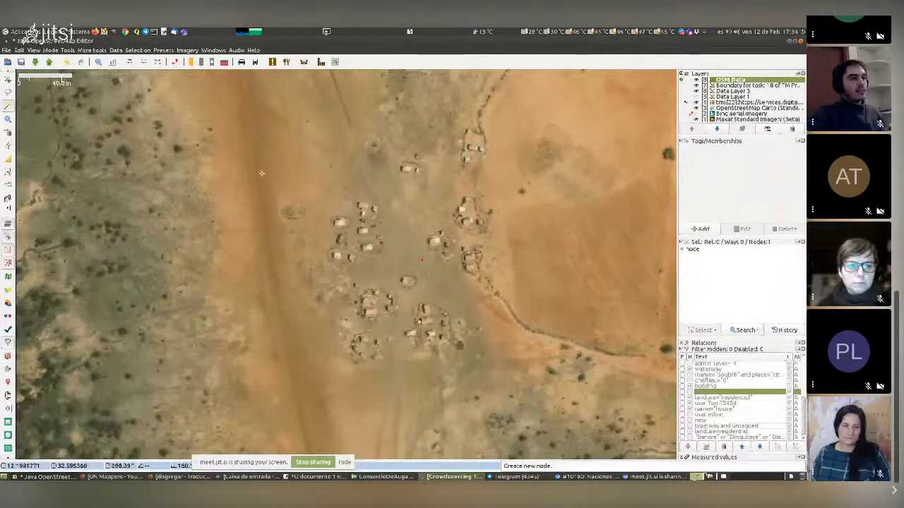
left_click(163, 50)
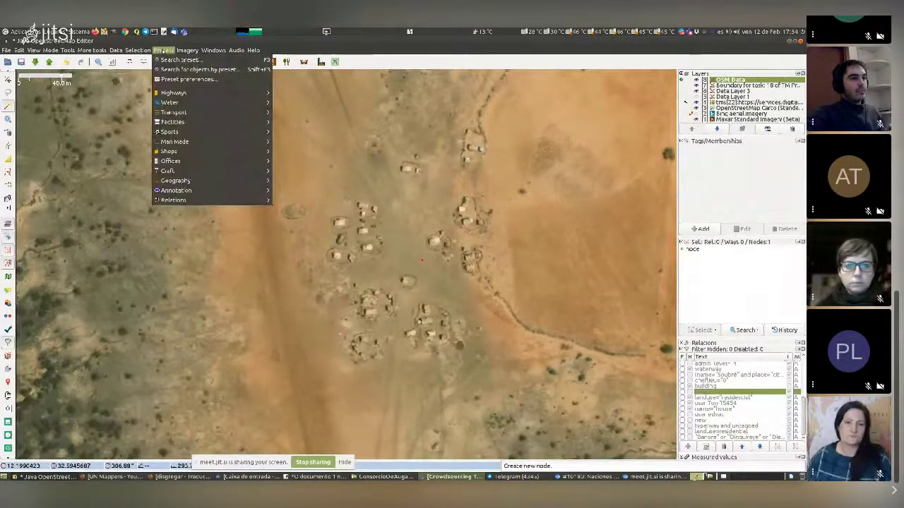
mouse_move(225, 183)
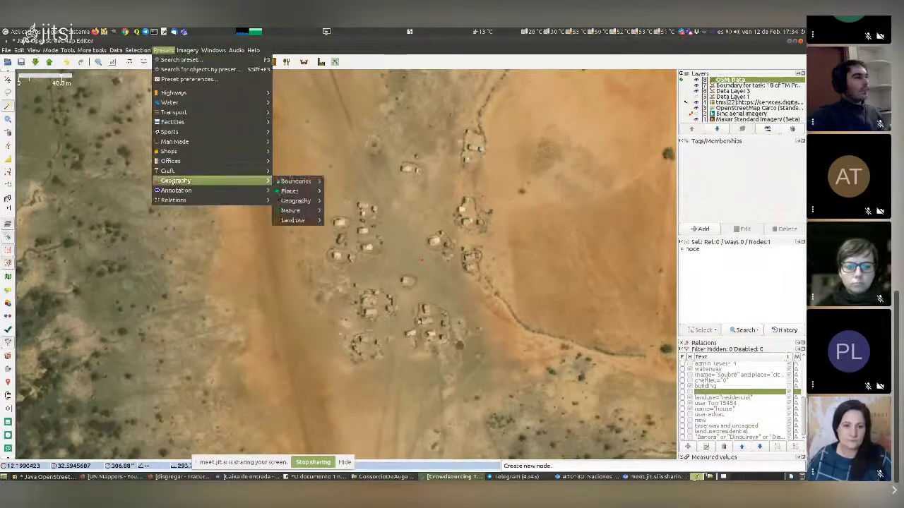
mouse_move(311, 192)
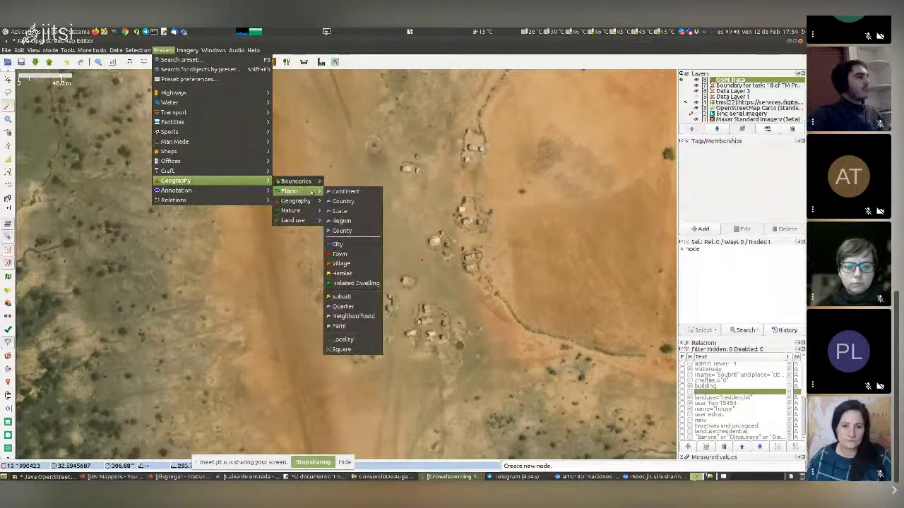
left_click(341, 274)
left_click_drag(415, 188, 191, 124)
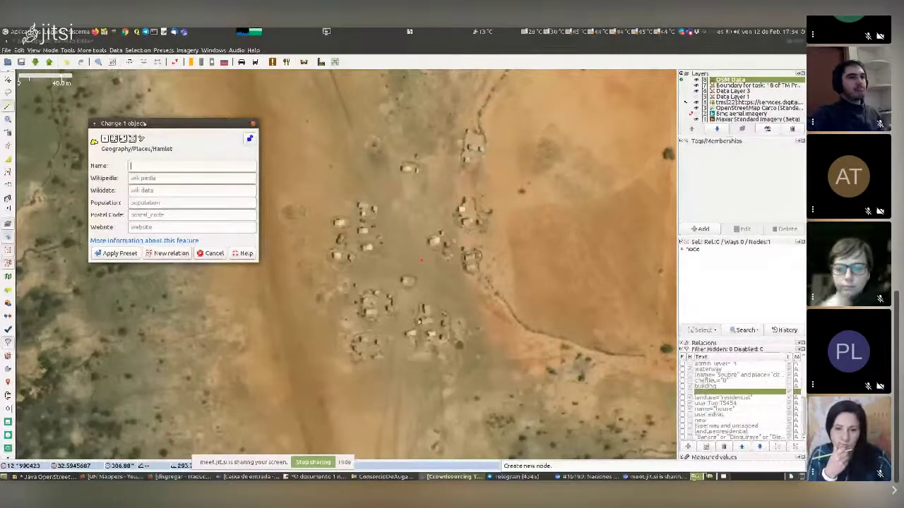
left_click_drag(173, 123, 245, 106)
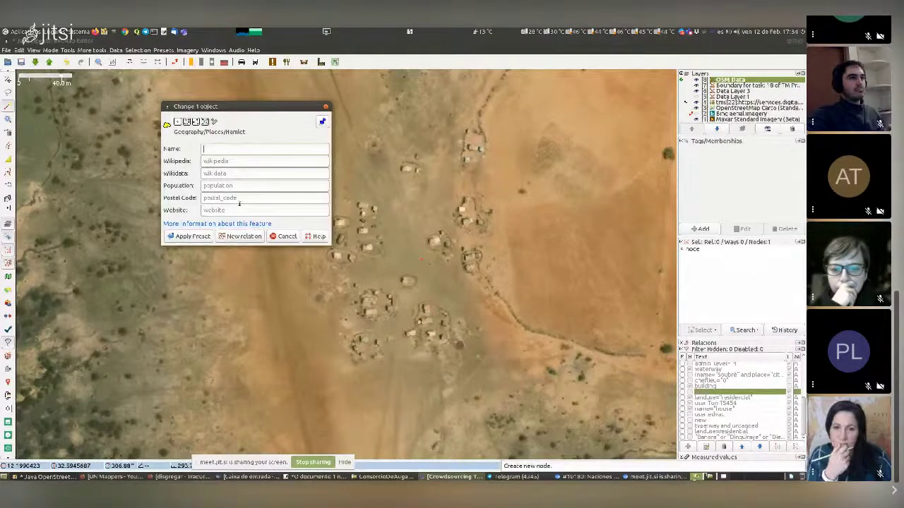
left_click(194, 237)
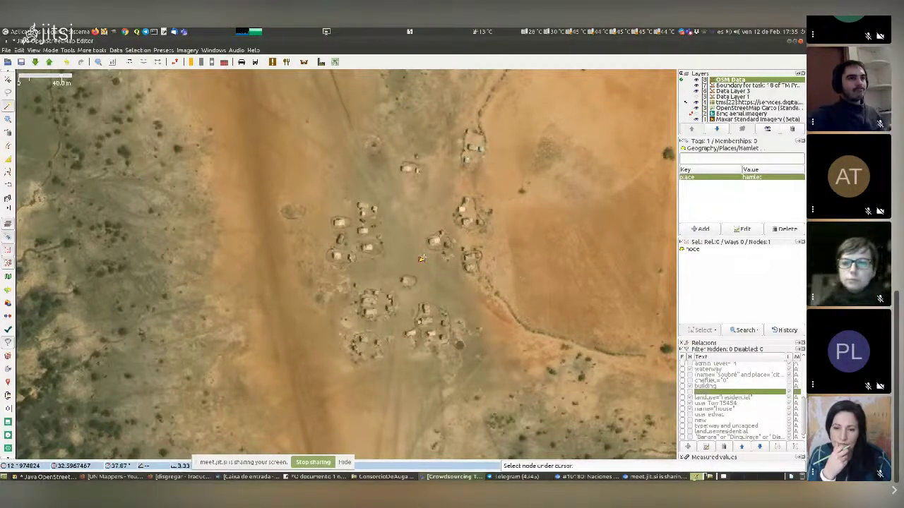
scroll(421, 259, "down", 3)
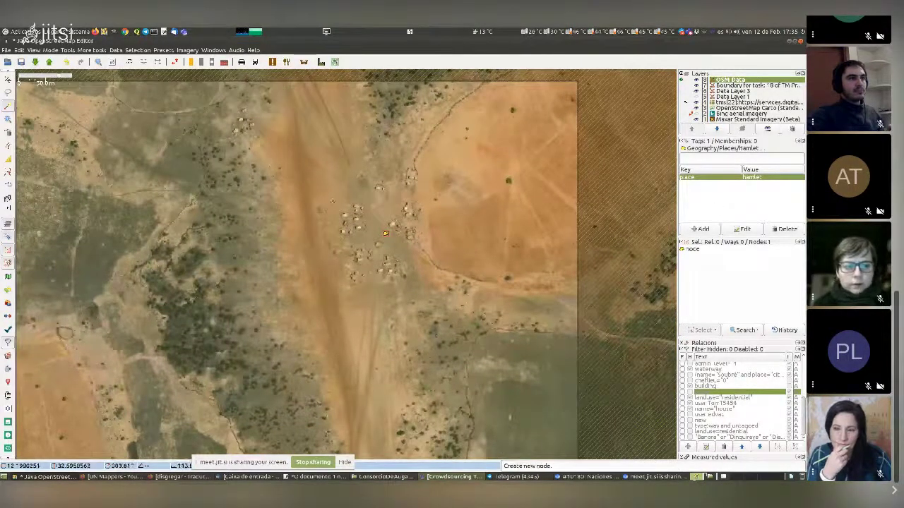
- Clear the tag of the node in the hut cluster and add place=hamlet to it directly as a key and value
scroll(424, 226, "up", 3)
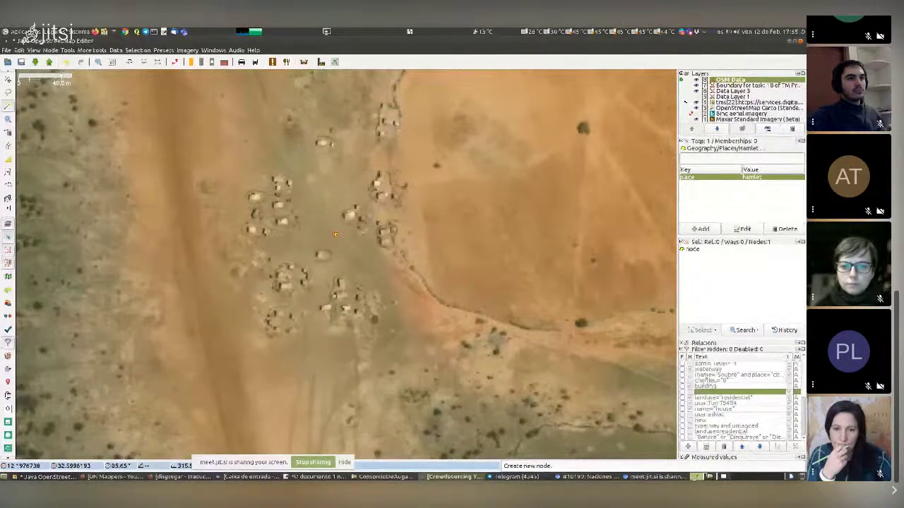
key("Escape")
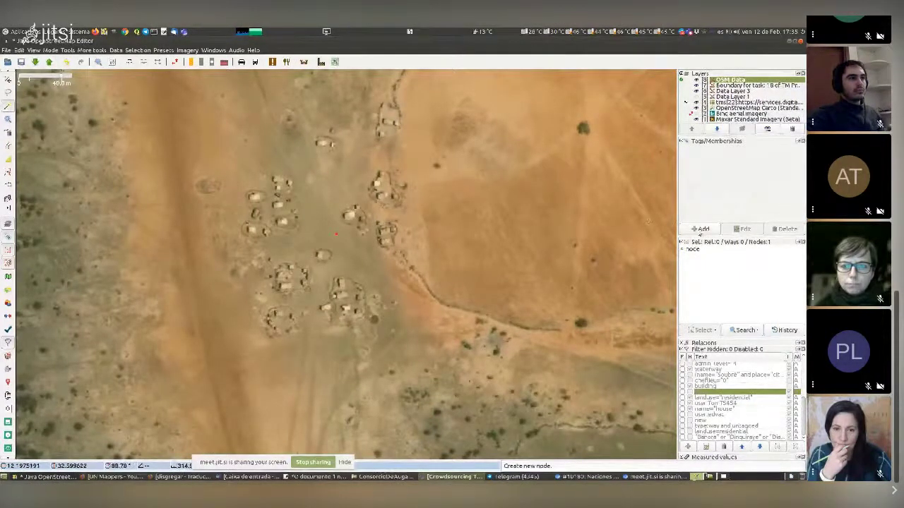
left_click(706, 229)
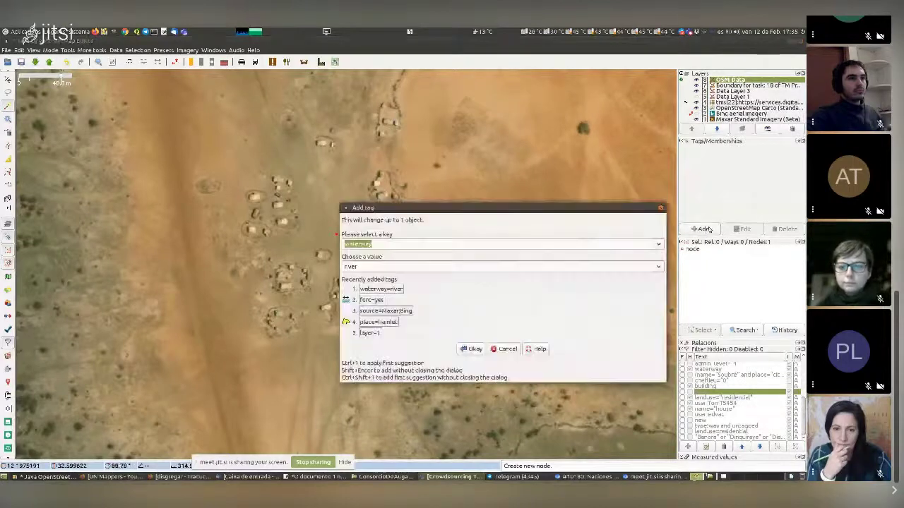
type("place")
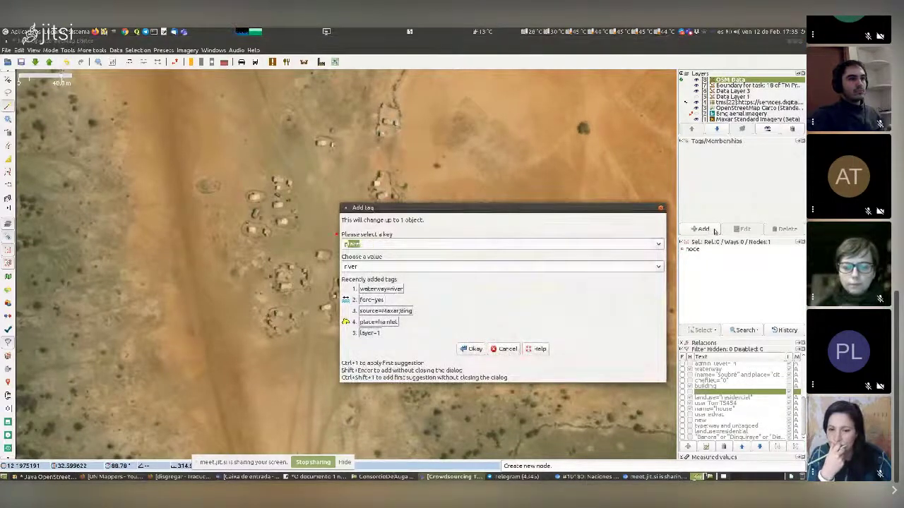
key("Tab")
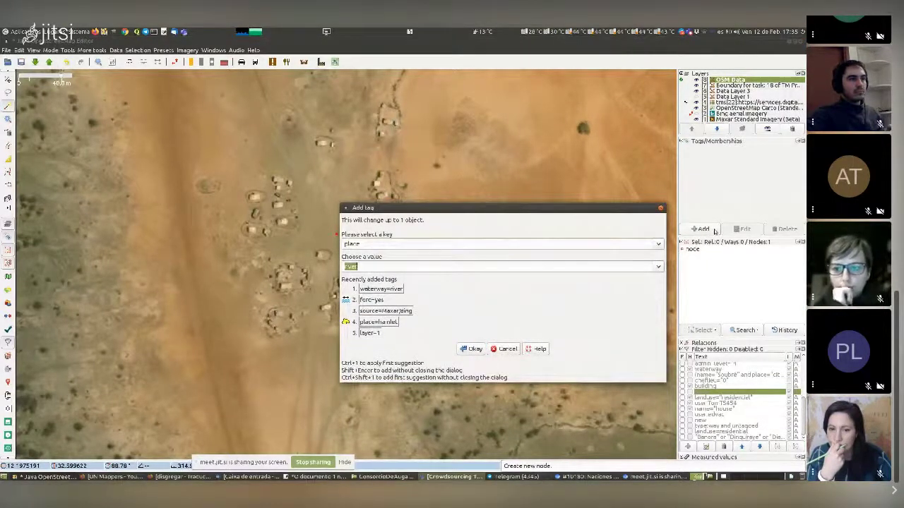
key("Return")
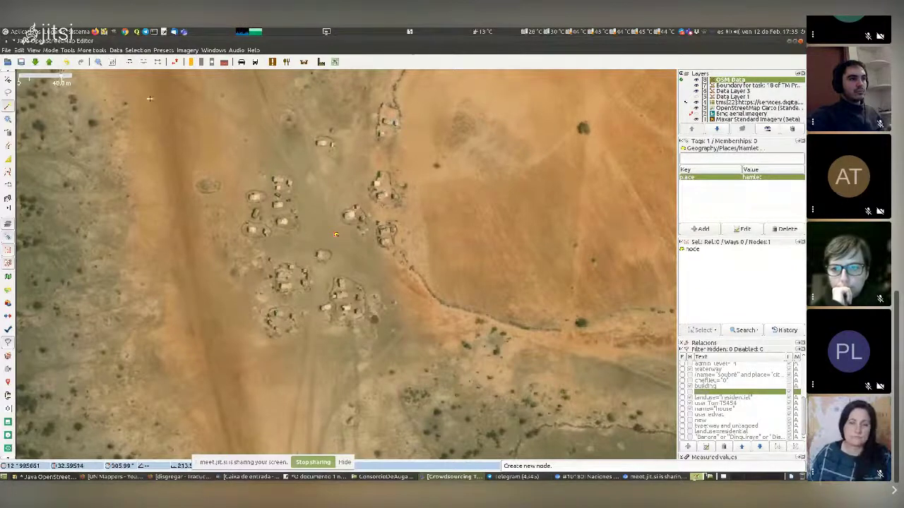
left_click(163, 50)
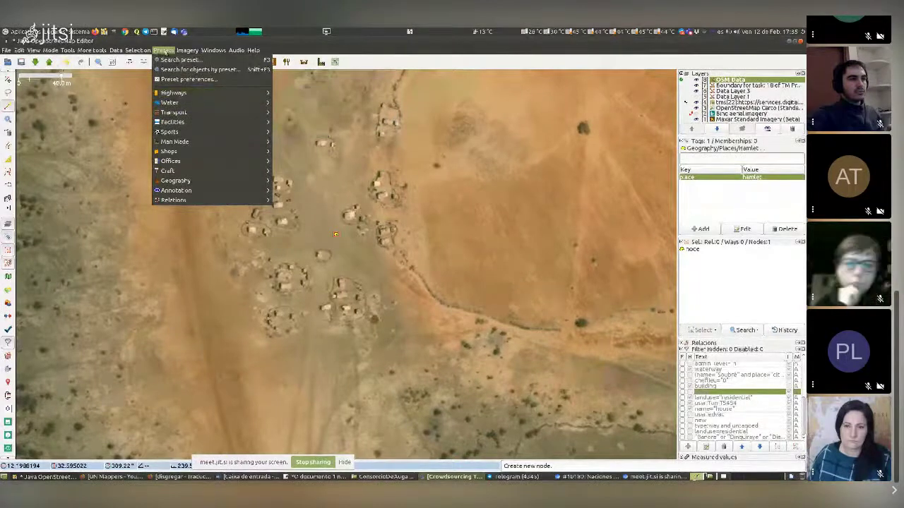
left_click(163, 51)
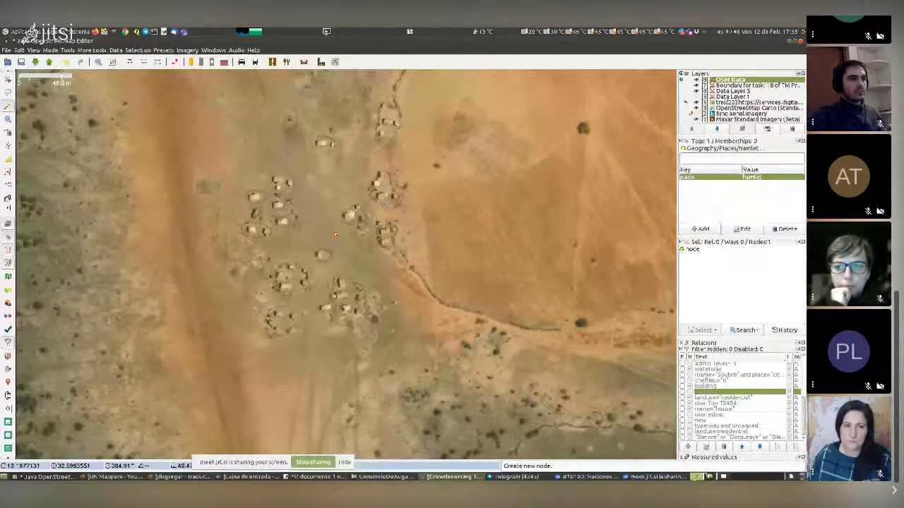
- Draw a single node in the middle of the small group of huts northwest of the hamlet, across the sandy track
scroll(284, 214, "down", 3)
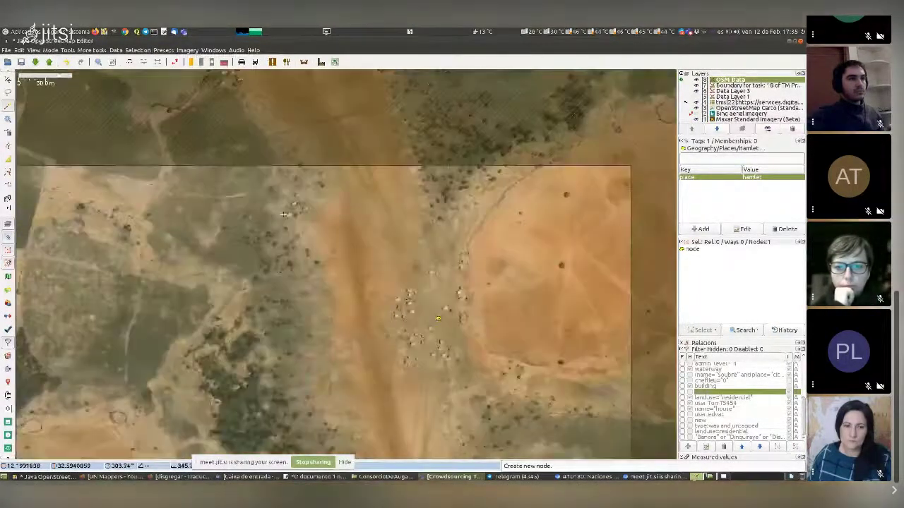
scroll(284, 214, "up", 3)
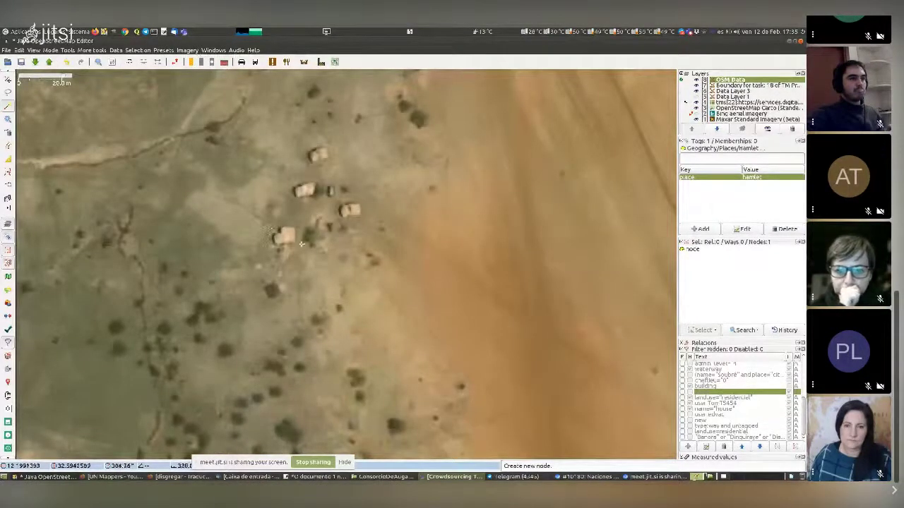
scroll(304, 268, "down", 3)
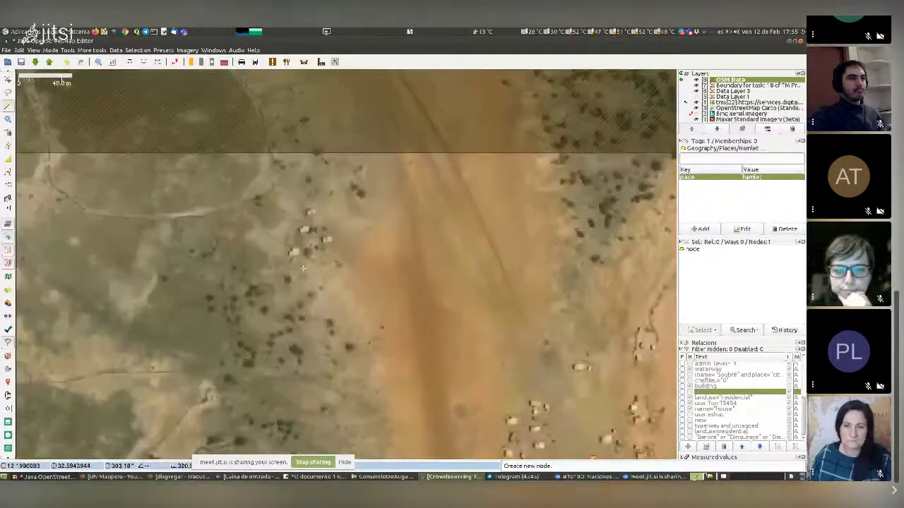
scroll(306, 258, "up", 3)
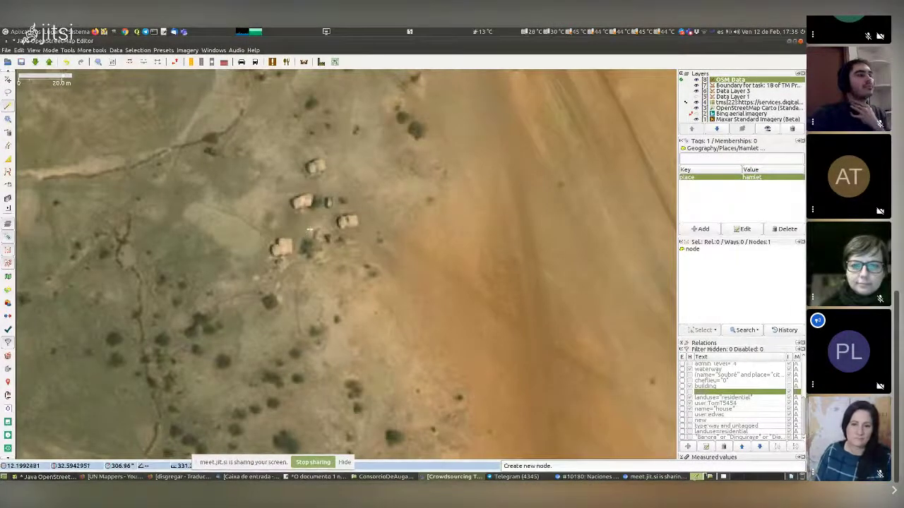
scroll(308, 231, "down", 1)
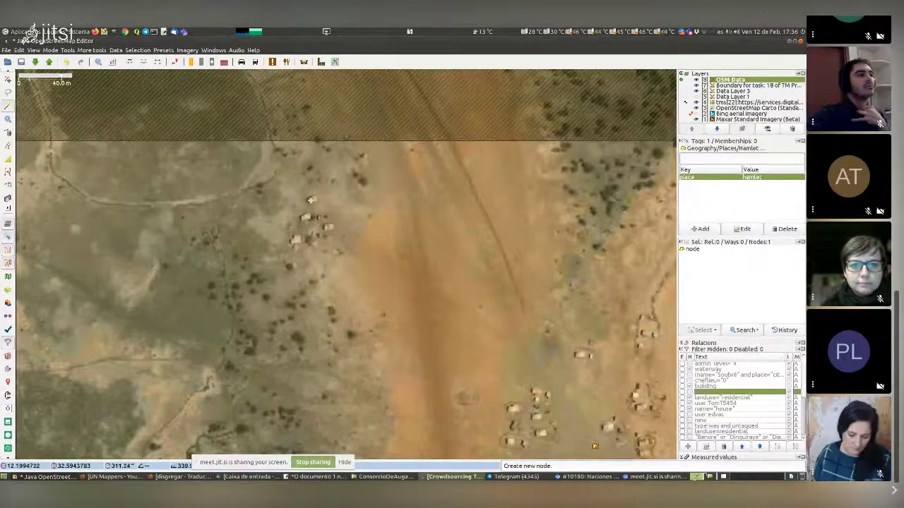
scroll(293, 217, "up", 1)
scroll(325, 277, "down", 1)
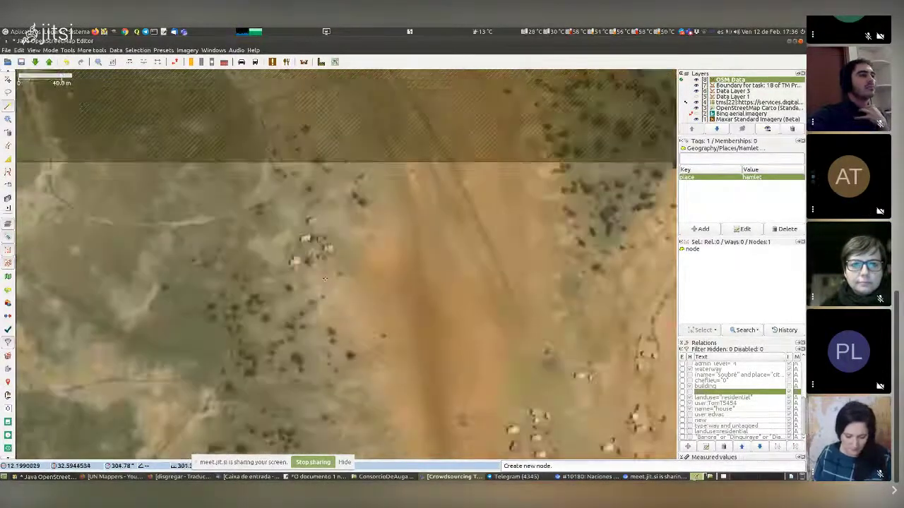
scroll(325, 278, "down", 2)
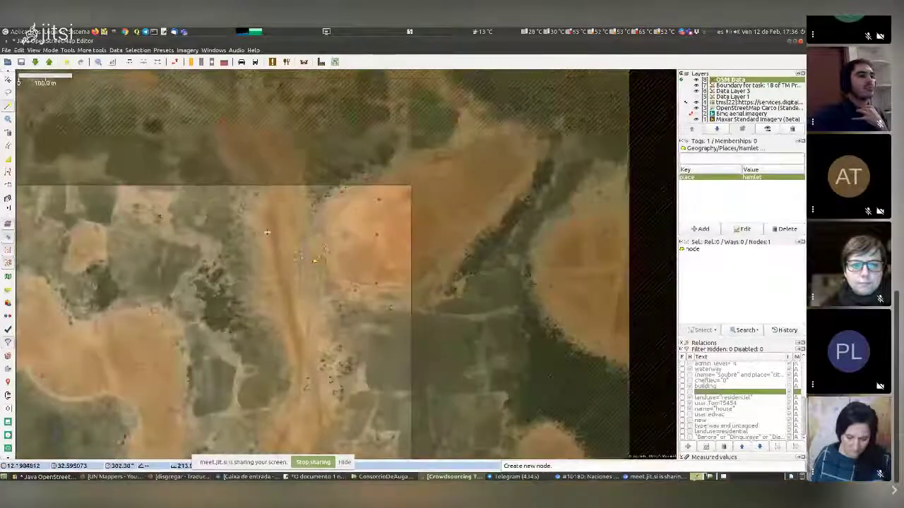
scroll(216, 184, "up", 2)
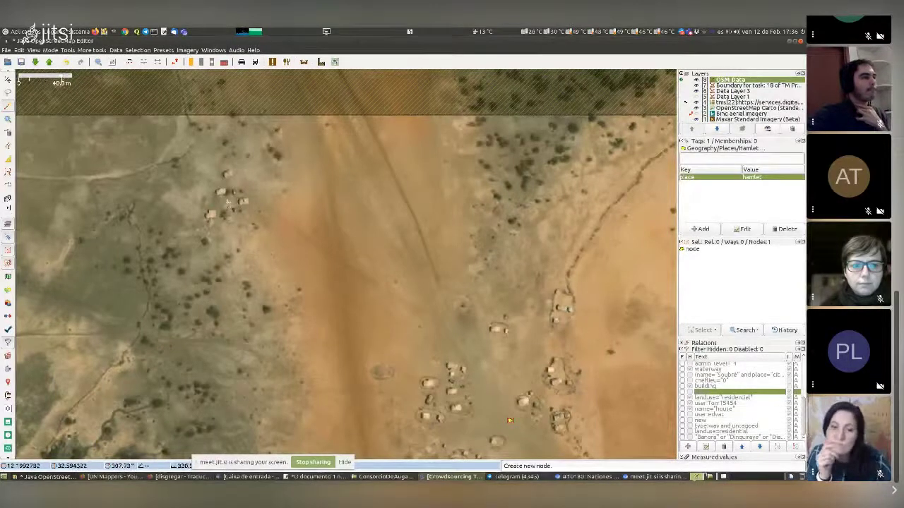
left_click_drag(229, 208, 314, 238)
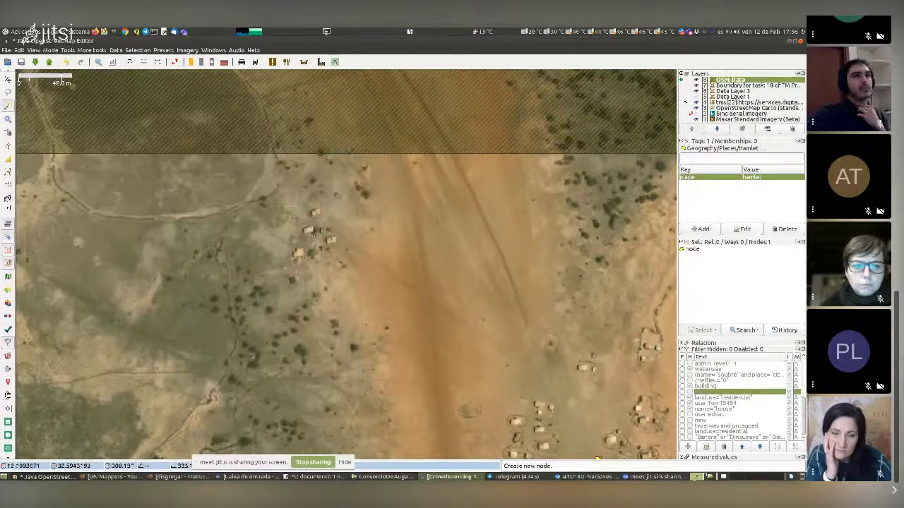
key("Escape")
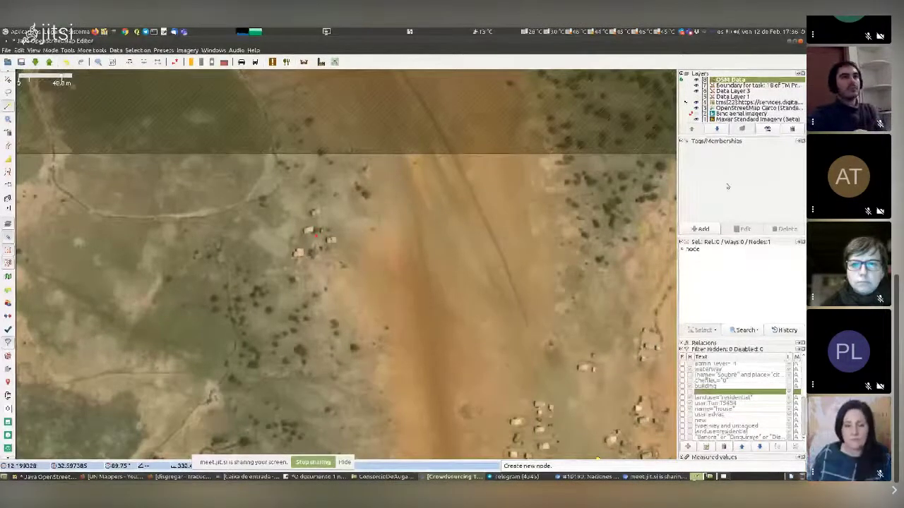
- Tag the new node among the small group of huts as place=isolated_dwelling
left_click(704, 230)
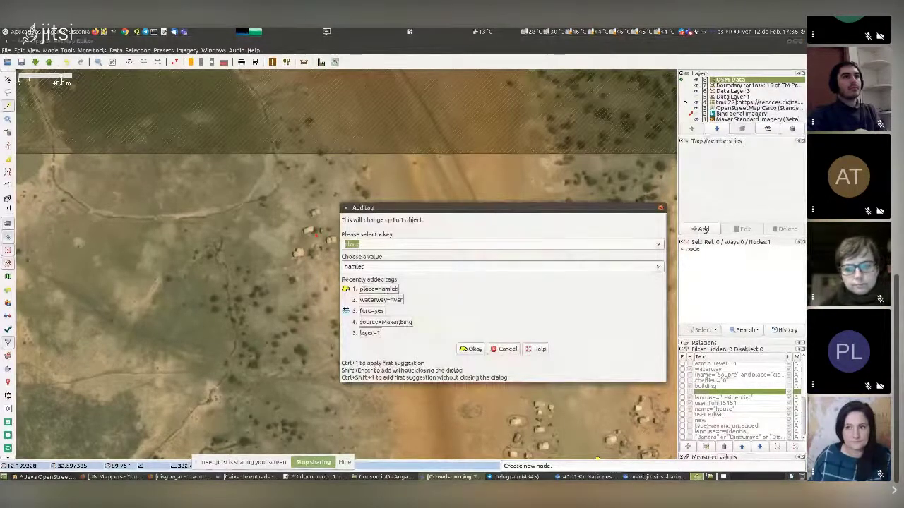
key("Tab")
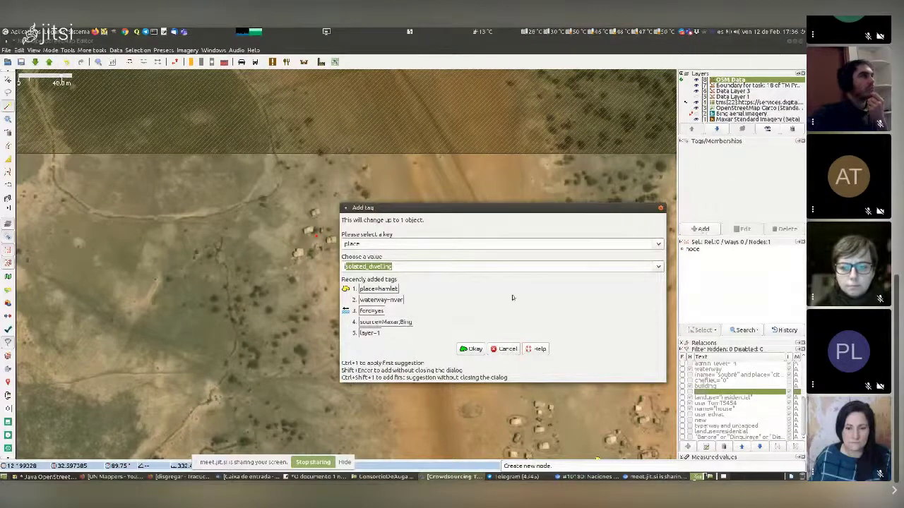
left_click(401, 265)
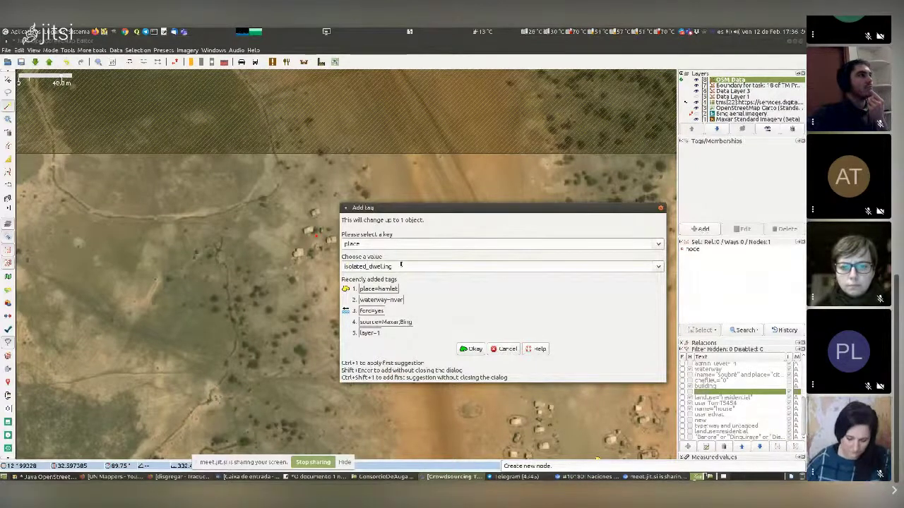
left_click(473, 348)
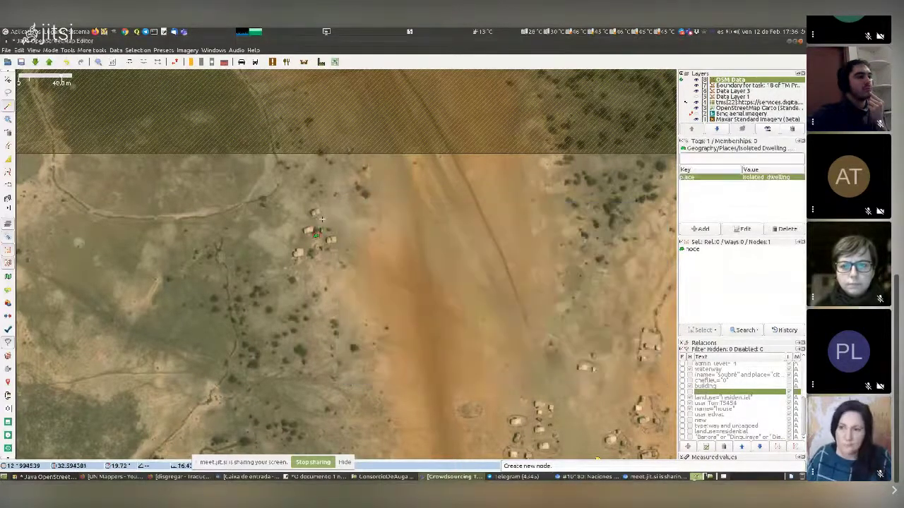
- Survey the task area south and west of the two mapped place nodes for further settlements
left_click_drag(450, 361, 341, 259)
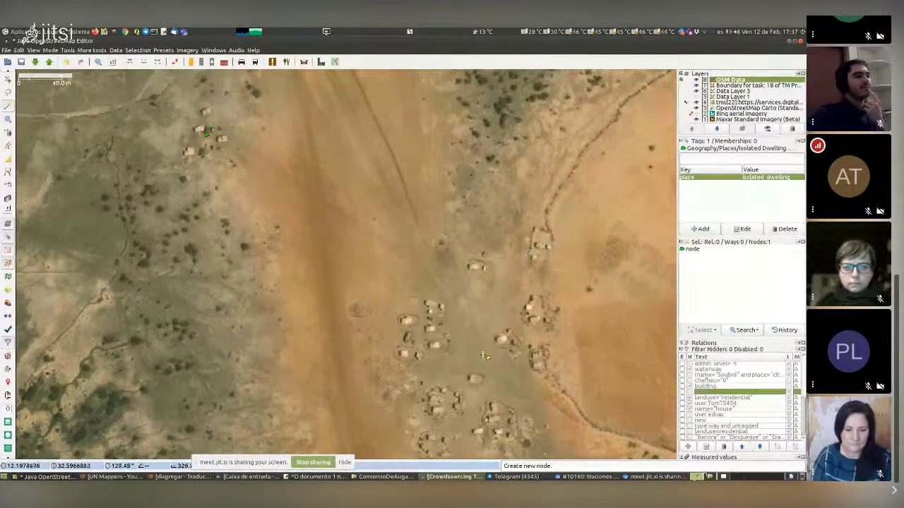
scroll(279, 297, "down", 2)
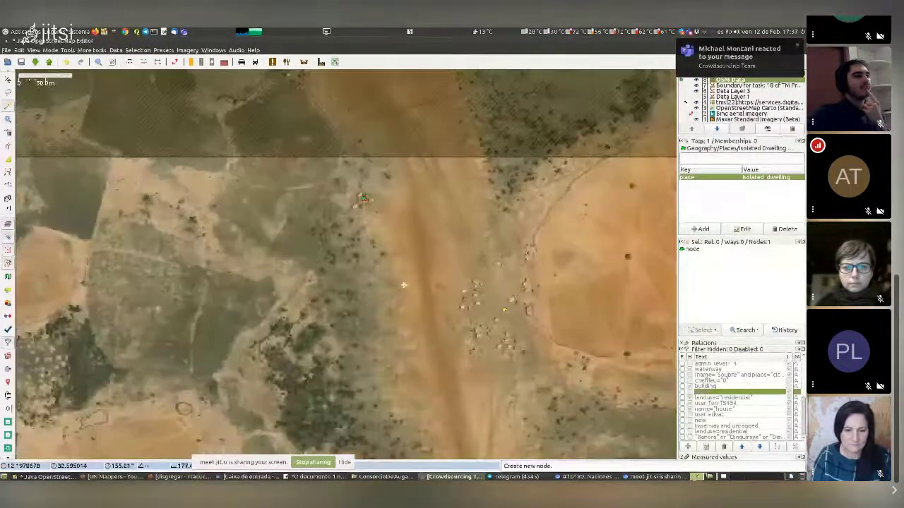
scroll(403, 285, "down", 2)
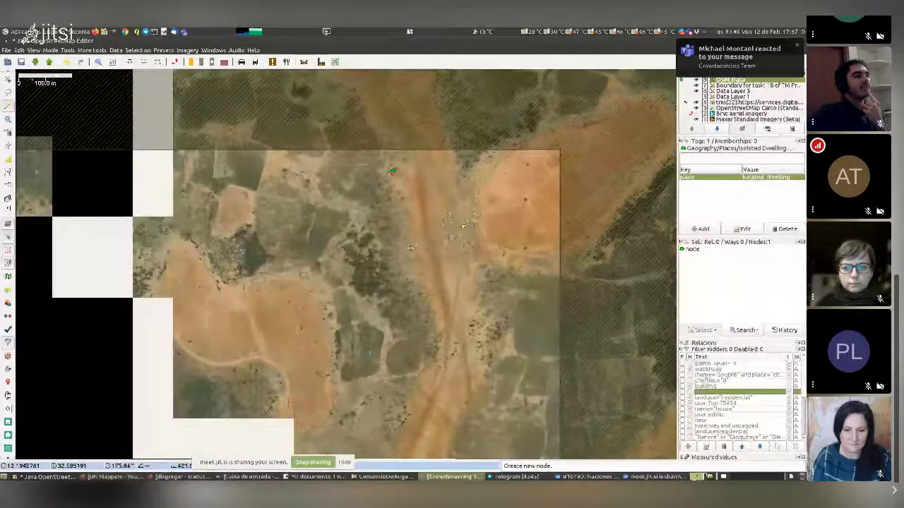
key("ctrl+Left")
key("ctrl+Down")
left_click_drag(476, 173, 320, 214)
left_click_drag(404, 330, 421, 217)
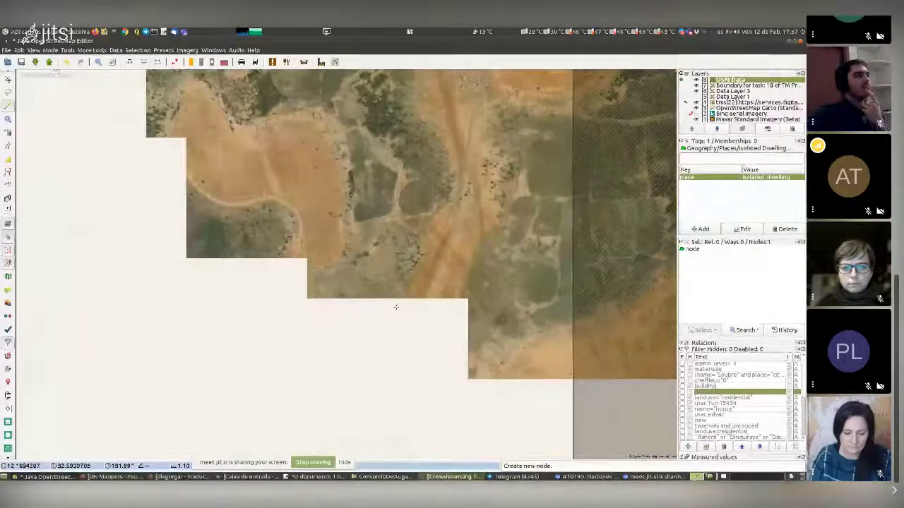
scroll(396, 307, "up", 1)
scroll(423, 291, "up", 1)
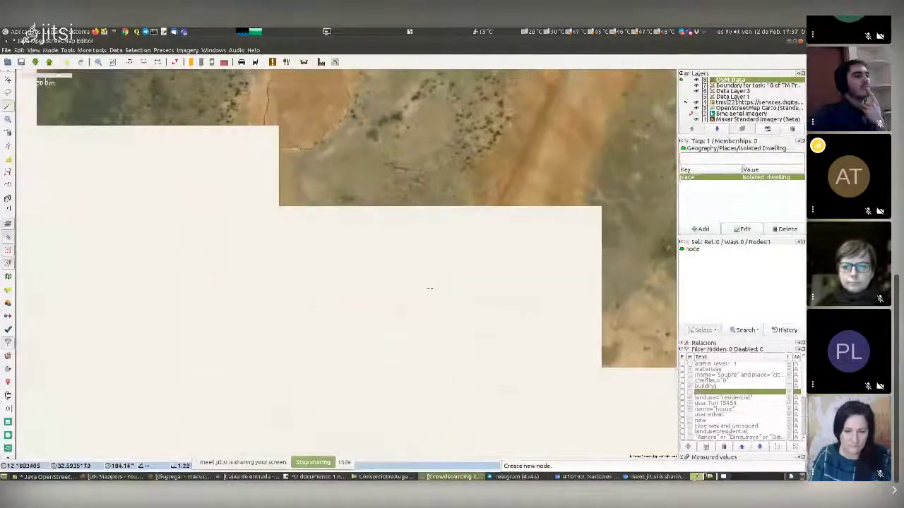
scroll(430, 287, "down", 2)
scroll(430, 288, "down", 2)
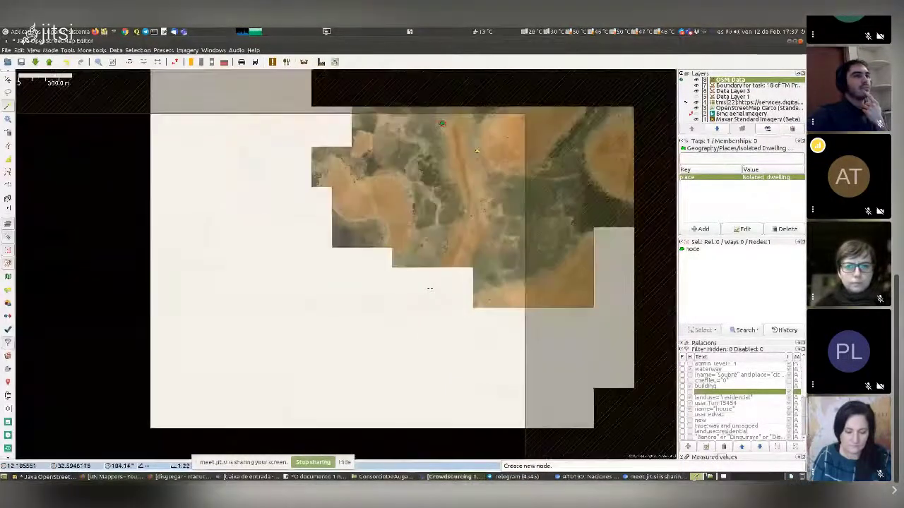
scroll(449, 201, "up", 1)
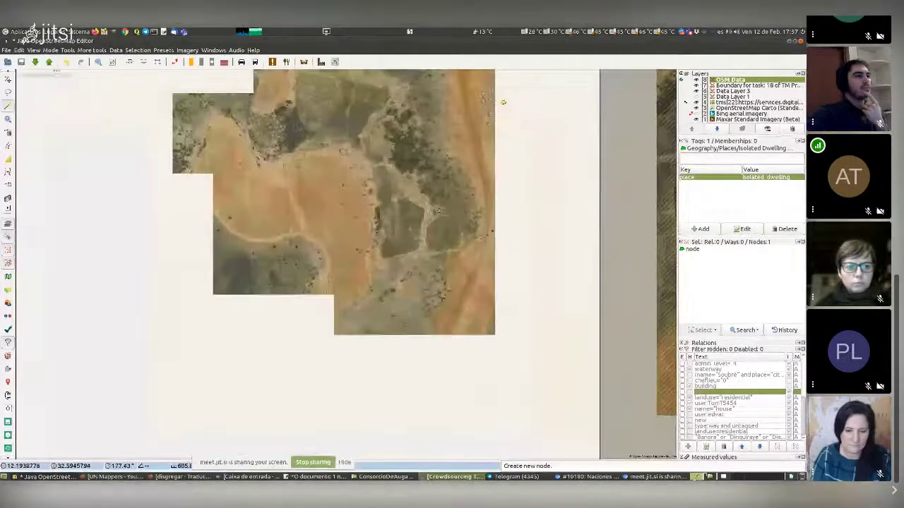
- Examine the possible structures among the scattered trees north of the orange sandy patch in the task area's northwest
left_click_drag(223, 187, 434, 272)
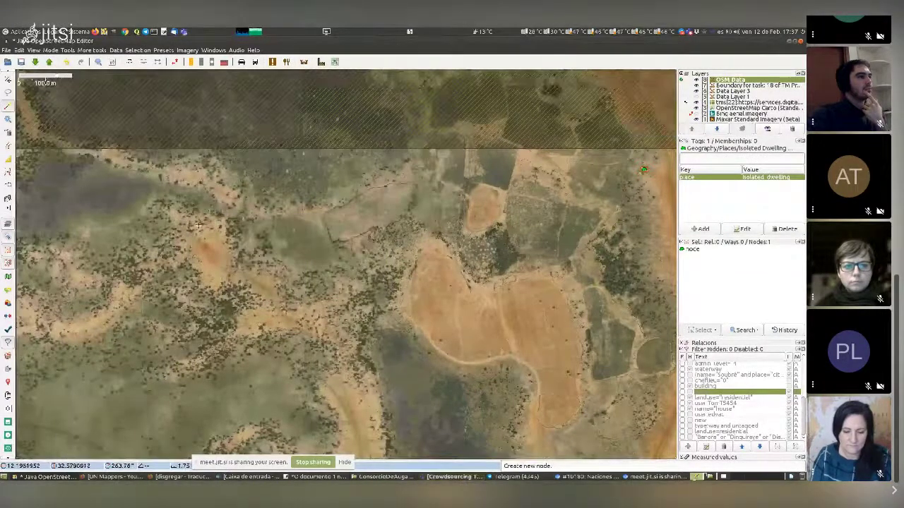
scroll(250, 233, "up", 4)
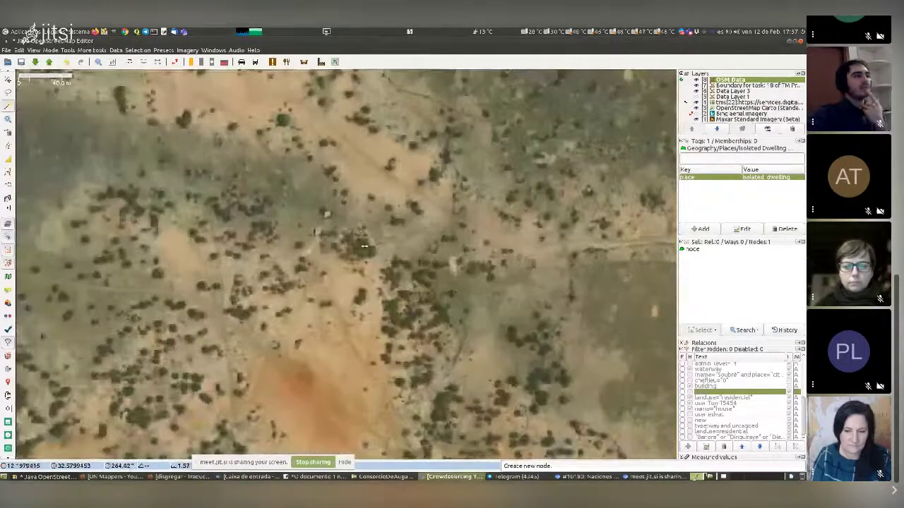
scroll(385, 253, "up", 3)
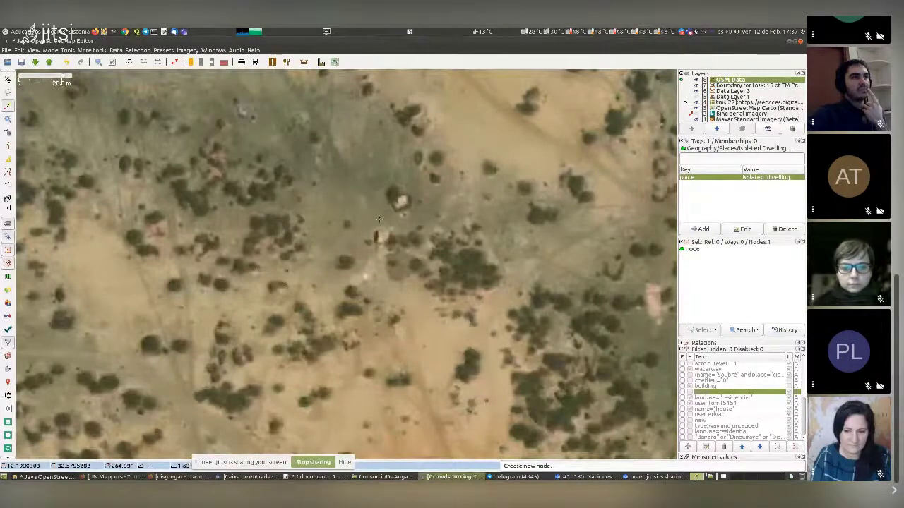
scroll(381, 216, "down", 2)
scroll(381, 216, "up", 2)
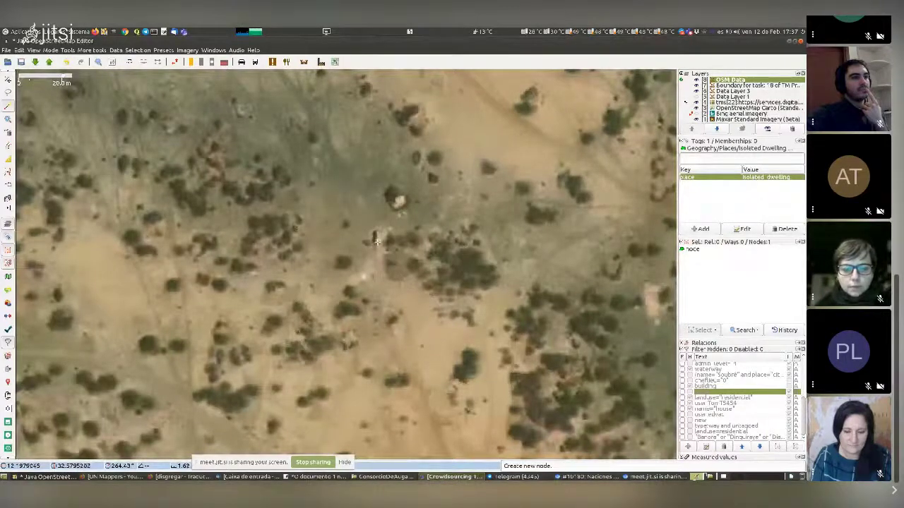
scroll(375, 247, "down", 1)
left_click_drag(376, 247, 361, 305)
left_click_drag(315, 235, 294, 254)
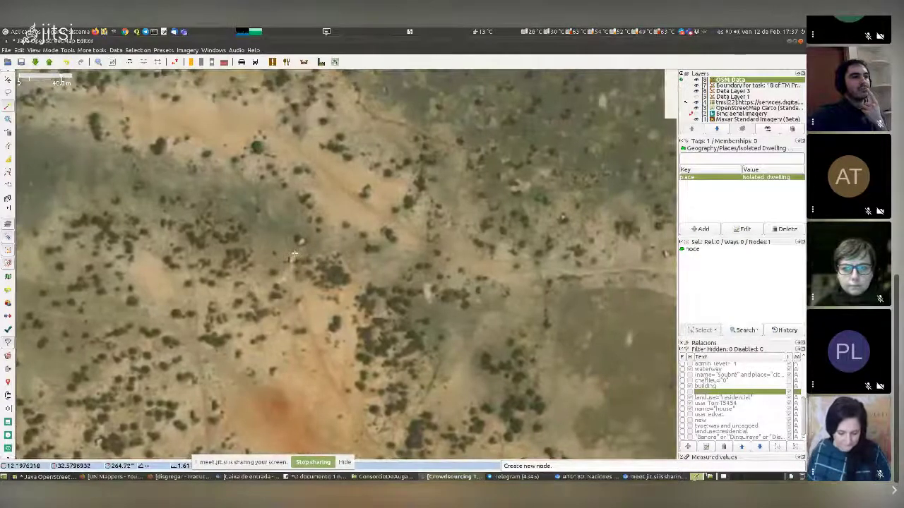
scroll(297, 253, "down", 3)
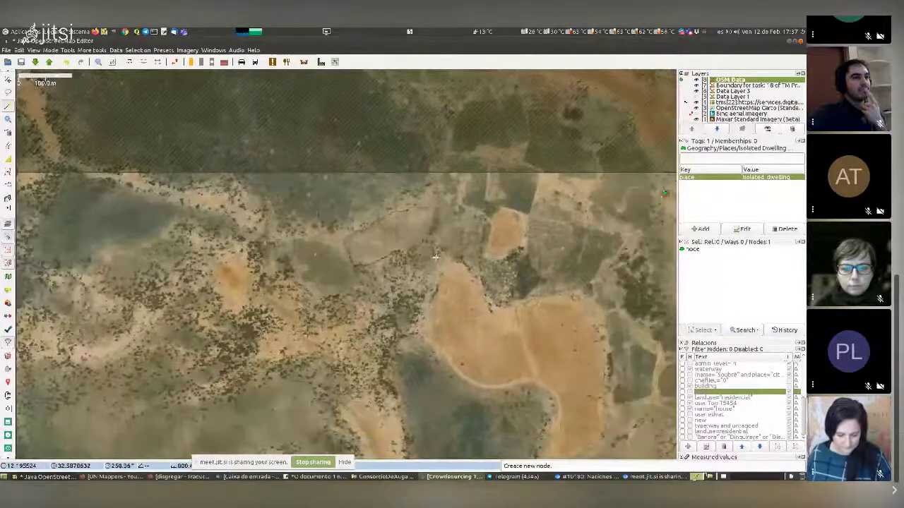
- Copy the place=isolated_dwelling node and paste it beside the structures among the trees just north of the small orange sandy patch
left_click_drag(616, 237, 556, 220)
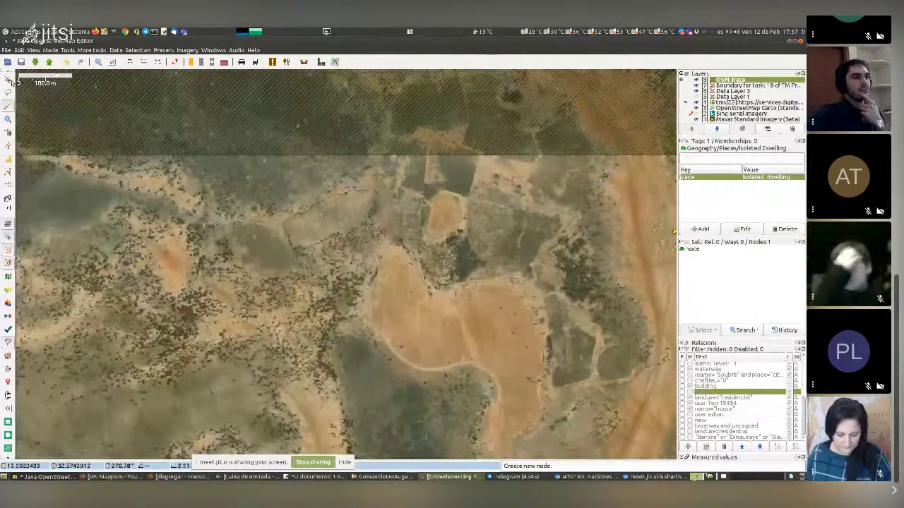
left_click(7, 79)
key("Escape")
left_click(603, 177)
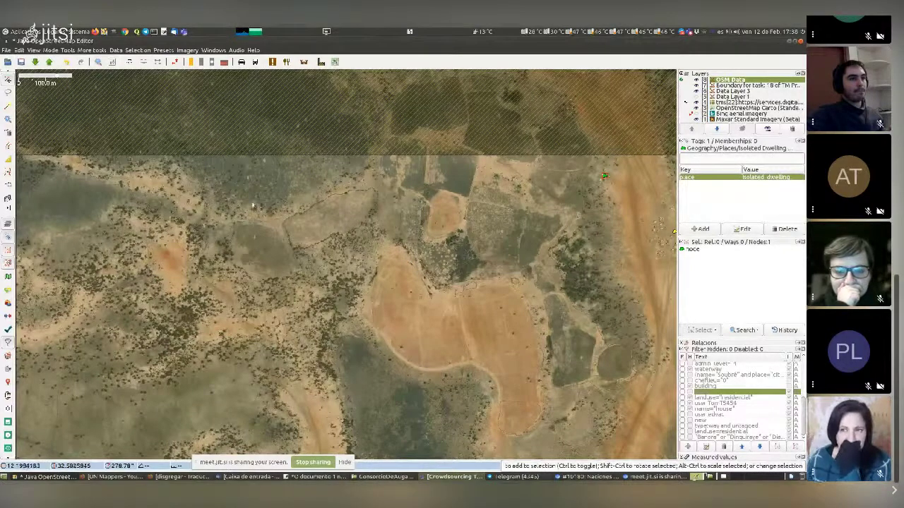
left_click(19, 50)
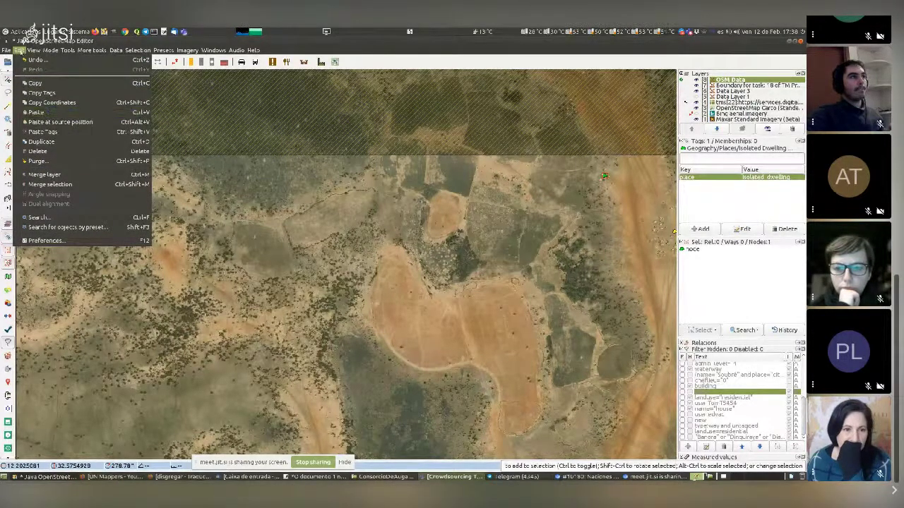
left_click(19, 51)
scroll(176, 217, "up", 2)
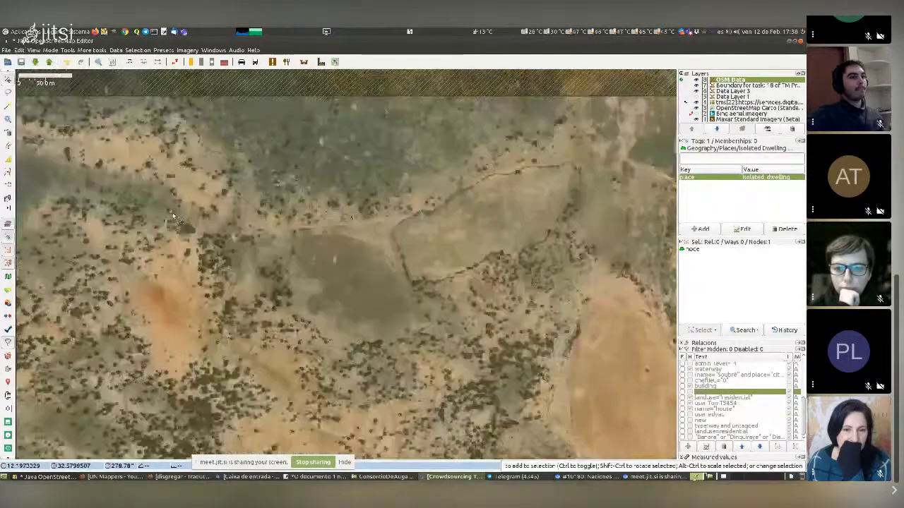
scroll(173, 217, "up", 2)
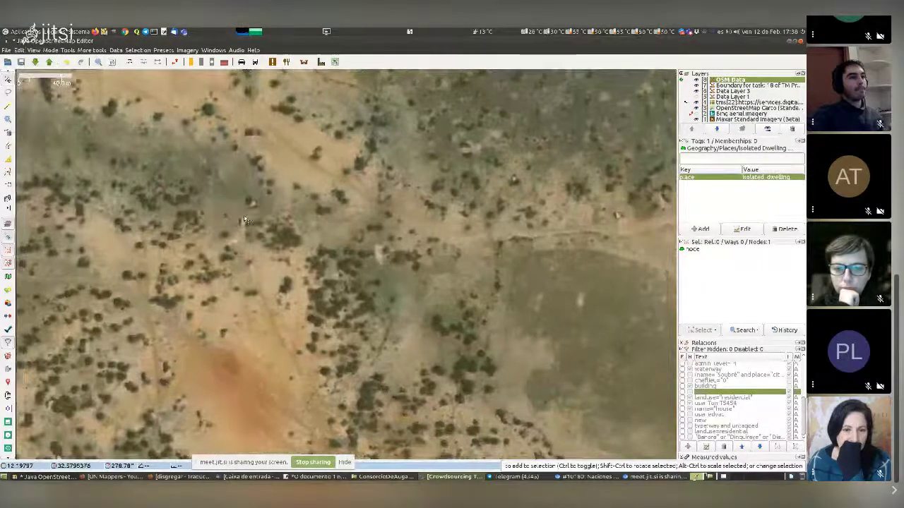
scroll(244, 222, "up", 2)
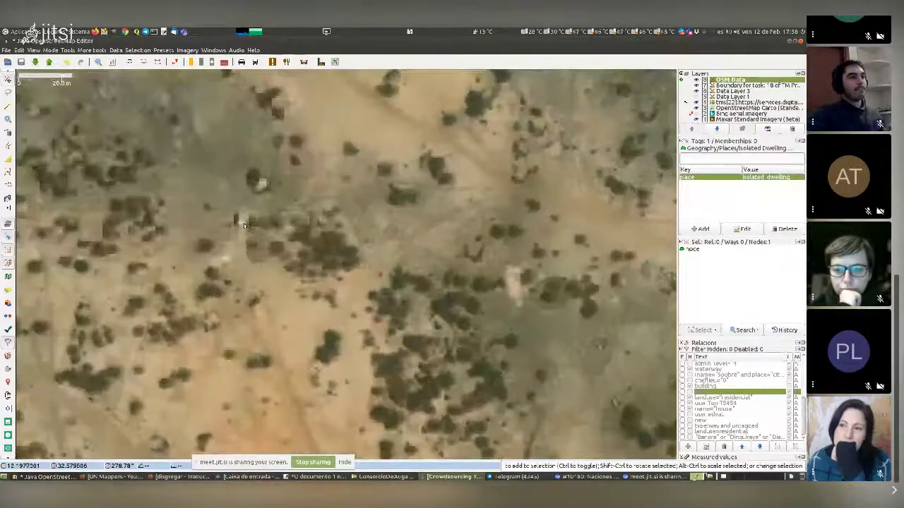
scroll(244, 223, "down", 2)
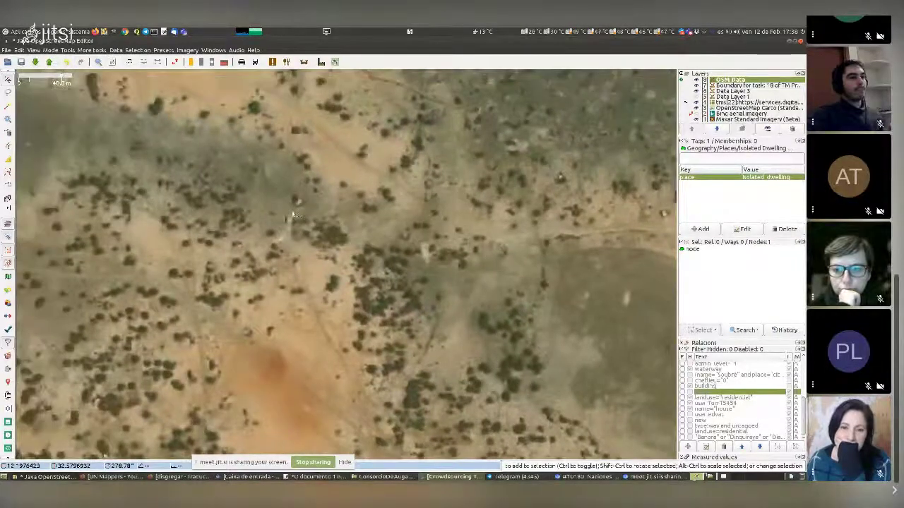
scroll(295, 214, "up", 2)
scroll(298, 225, "down", 2)
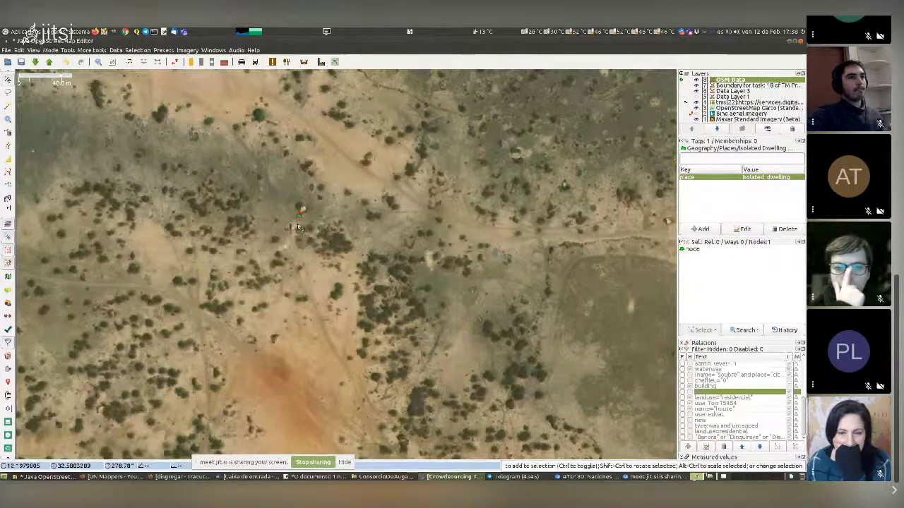
- Paste another isolated_dwelling node beside the structure among the scattered trees southwest of the small orange sandy patch
left_click_drag(237, 311, 293, 254)
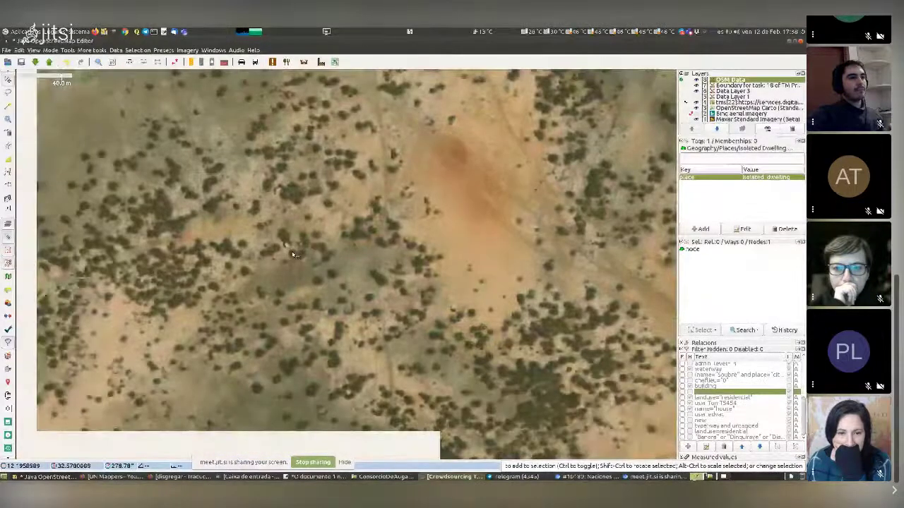
scroll(293, 254, "up", 2)
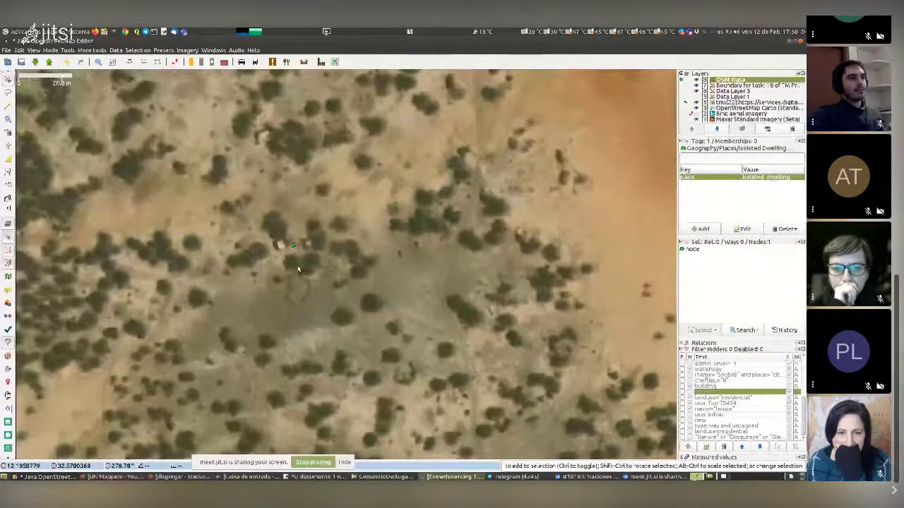
scroll(298, 269, "down", 3)
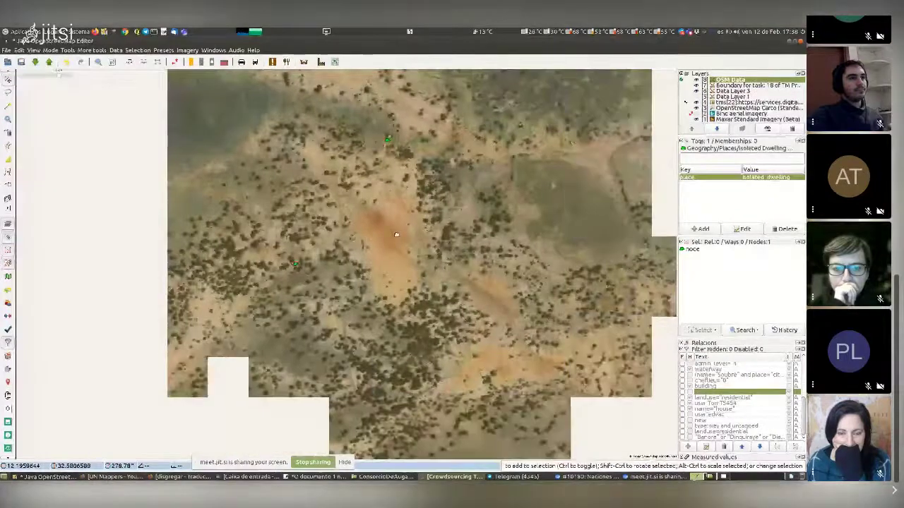
- Survey the dark plain and tree-covered ground west and northwest of the pasted isolated_dwelling nodes for further structures
scroll(307, 260, "up", 1)
left_click_drag(230, 194, 348, 271)
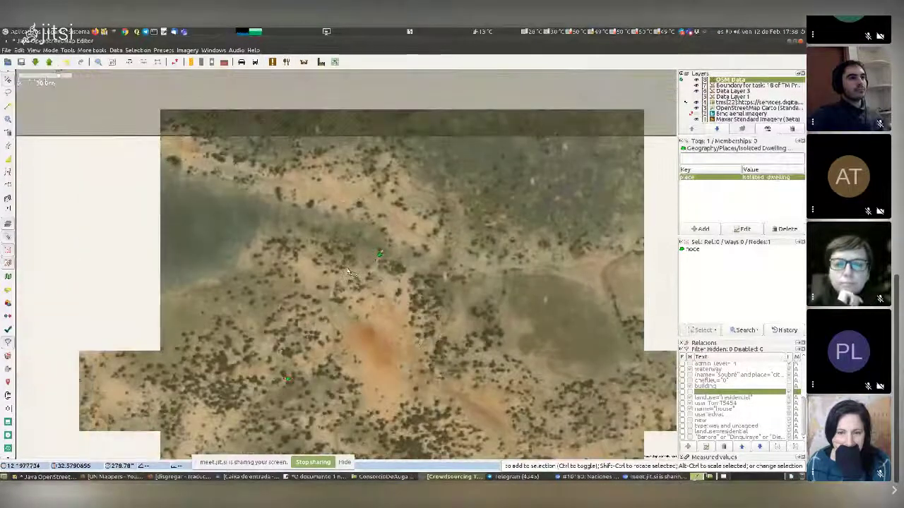
scroll(223, 184, "up", 2)
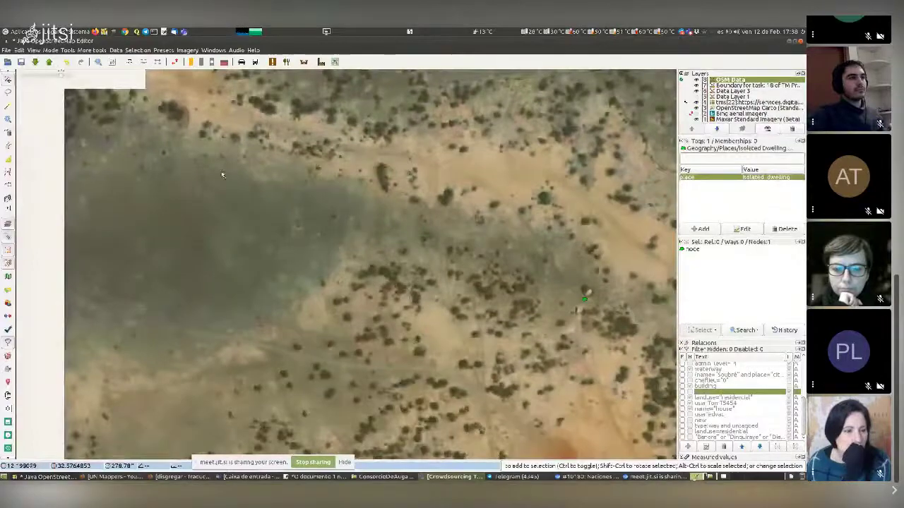
left_click_drag(222, 175, 292, 268)
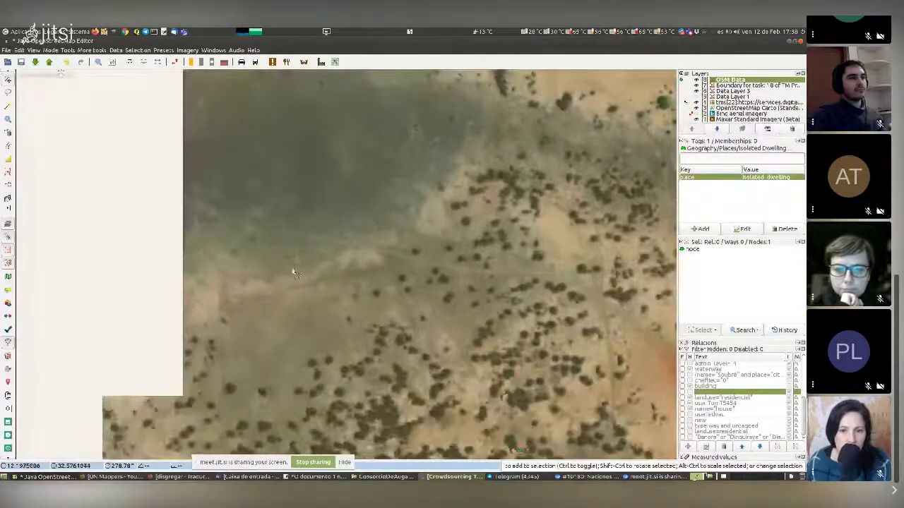
scroll(348, 217, "up", 1)
scroll(255, 296, "down", 1)
left_click_drag(265, 207, 288, 254)
scroll(286, 254, "up", 1)
scroll(247, 227, "down", 1)
scroll(254, 234, "up", 1)
scroll(273, 260, "down", 1)
scroll(288, 254, "up", 1)
left_click_drag(176, 277, 370, 264)
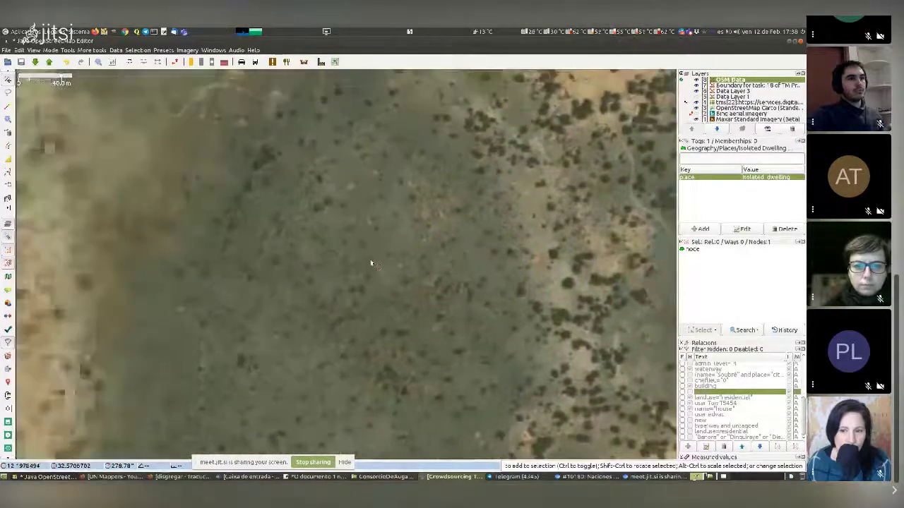
- Examine the huts and circular enclosures along the north-south sandy strip west of the dark plain
scroll(370, 263, "down", 1)
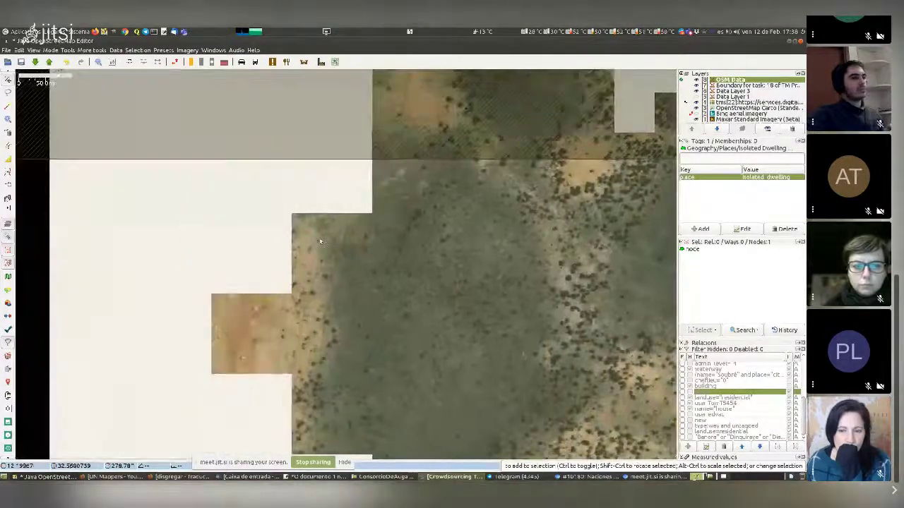
scroll(320, 241, "up", 2)
scroll(340, 242, "up", 1)
left_click_drag(343, 315, 375, 240)
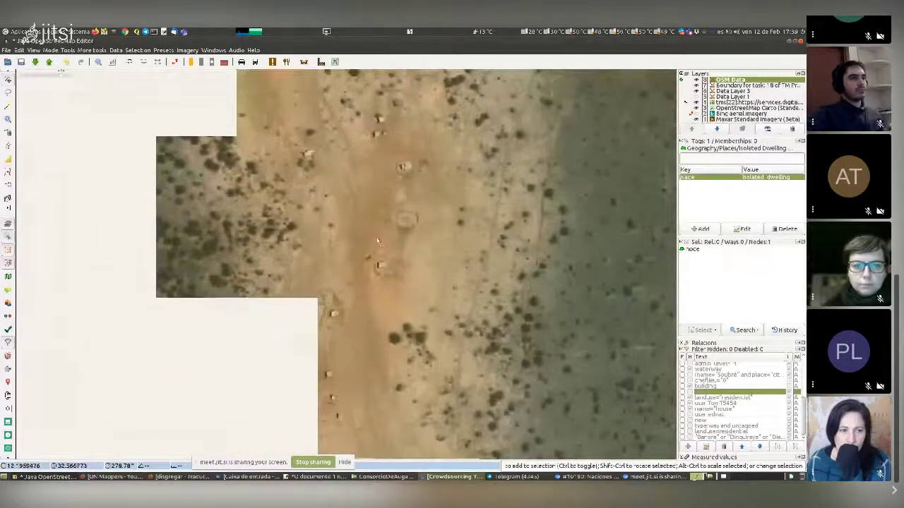
scroll(377, 242, "down", 1)
scroll(381, 244, "up", 1)
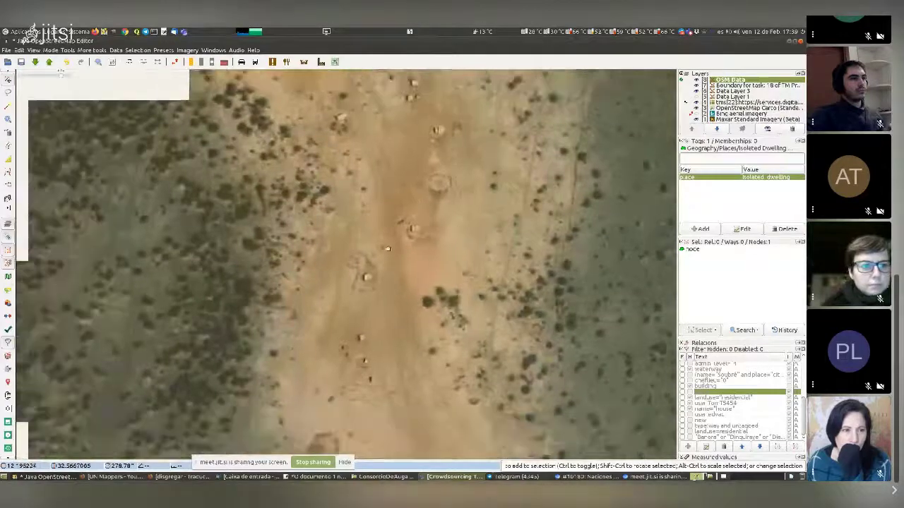
left_click_drag(424, 246, 419, 274)
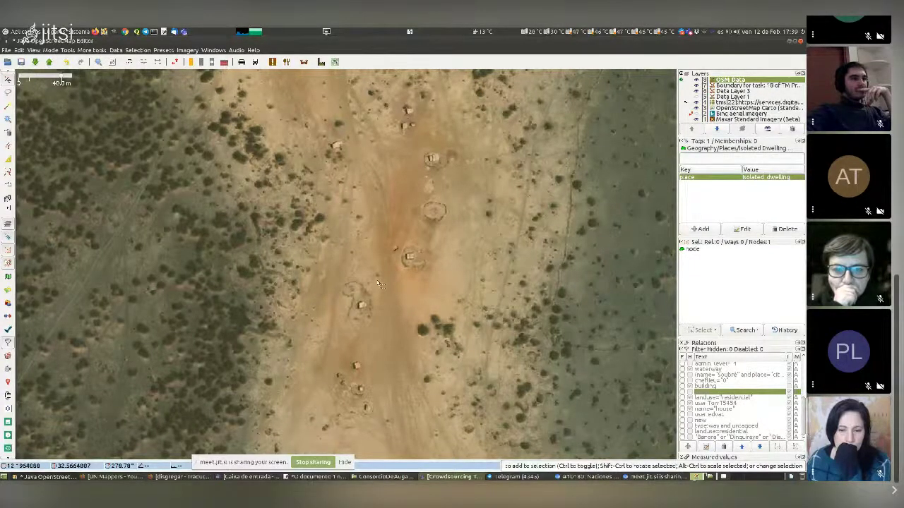
mouse_move(385, 355)
left_mouse_down()
mouse_move(383, 328)
mouse_move(368, 357)
left_mouse_up()
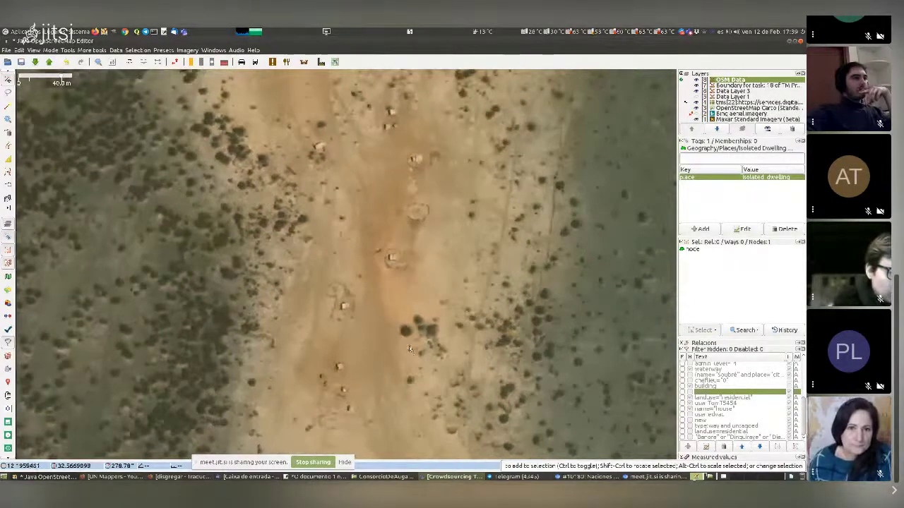
scroll(408, 348, "down", 1)
left_click_drag(405, 355, 419, 327)
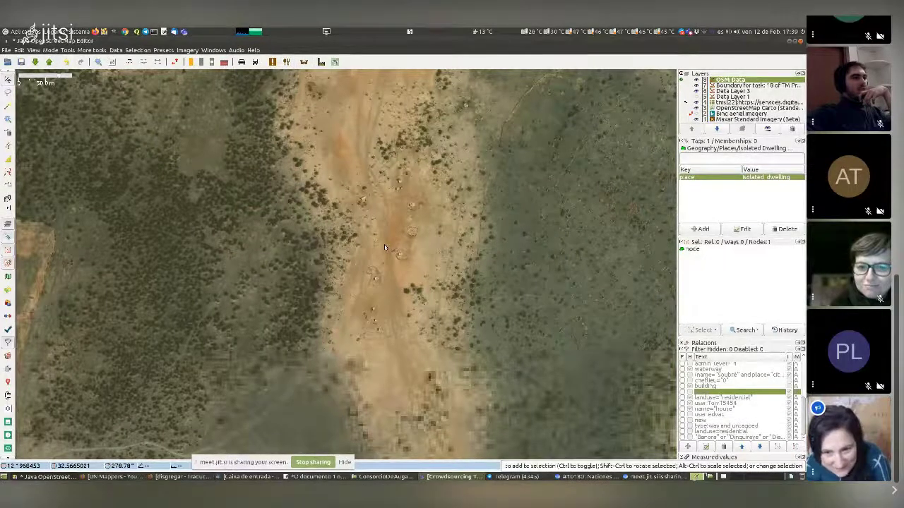
scroll(385, 247, "up", 1)
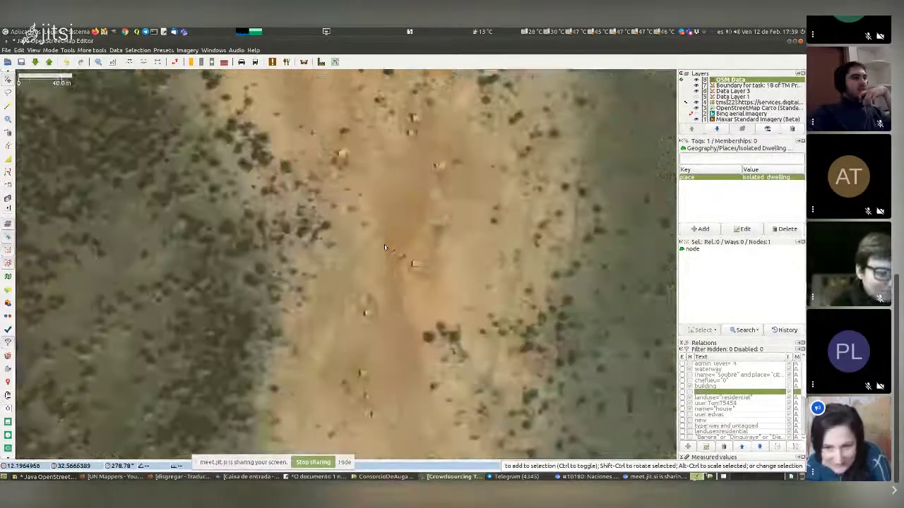
scroll(385, 247, "down", 1)
scroll(385, 250, "up", 1)
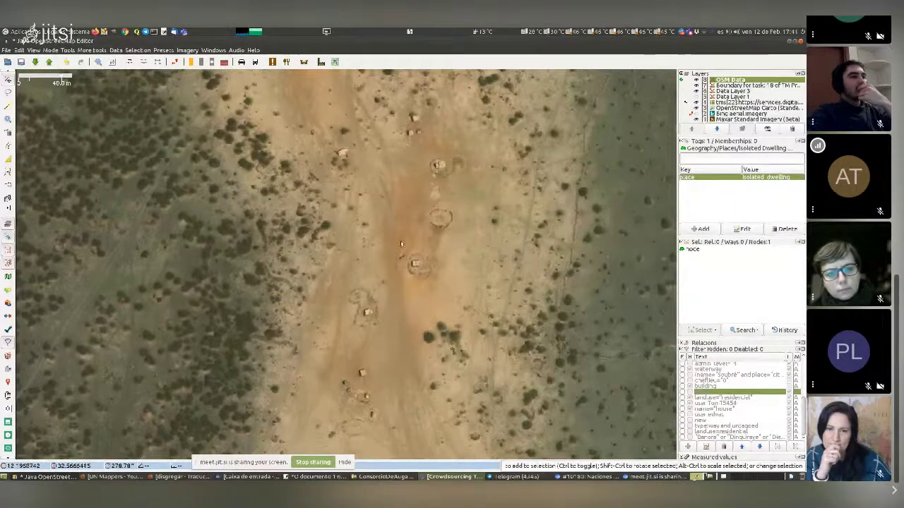
- Compare the northern hut cluster on the sandy strip with the separate cluster farther south to judge the settlements' extent
scroll(394, 252, "down", 2)
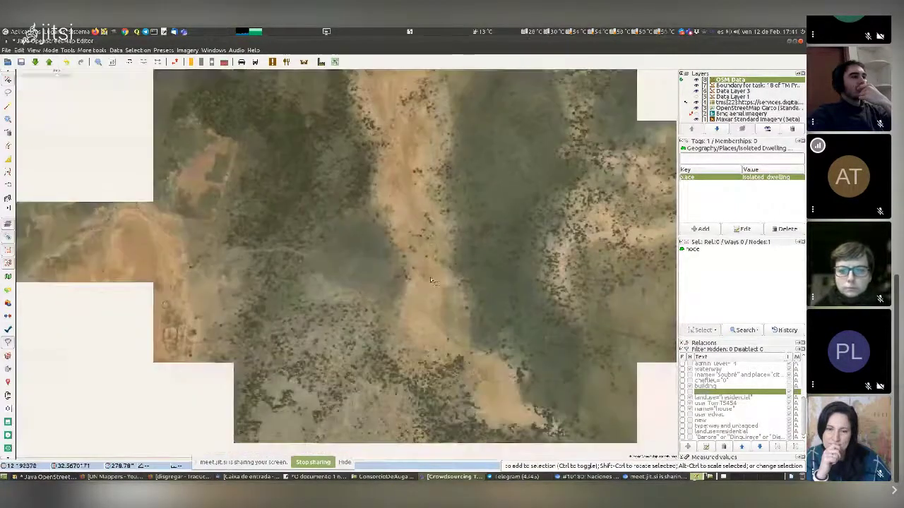
left_click_drag(420, 351, 430, 277)
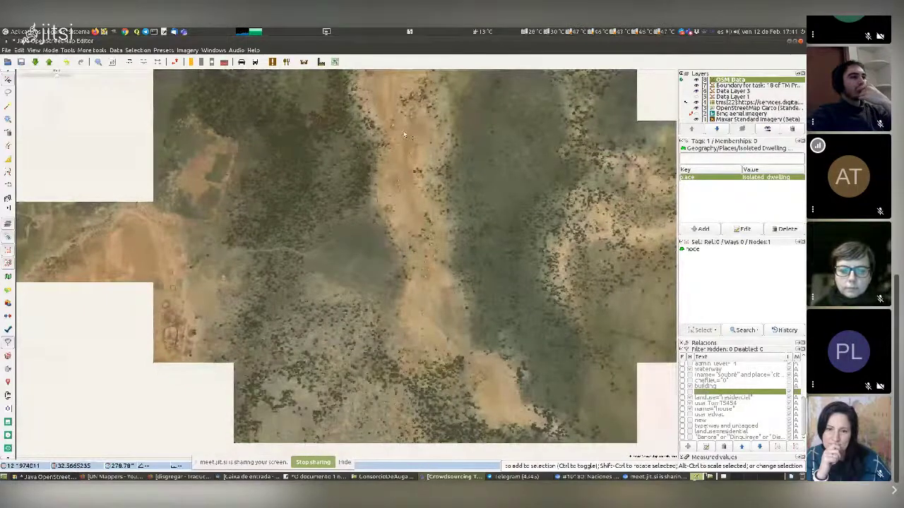
scroll(404, 135, "up", 2)
left_click_drag(403, 137, 392, 237)
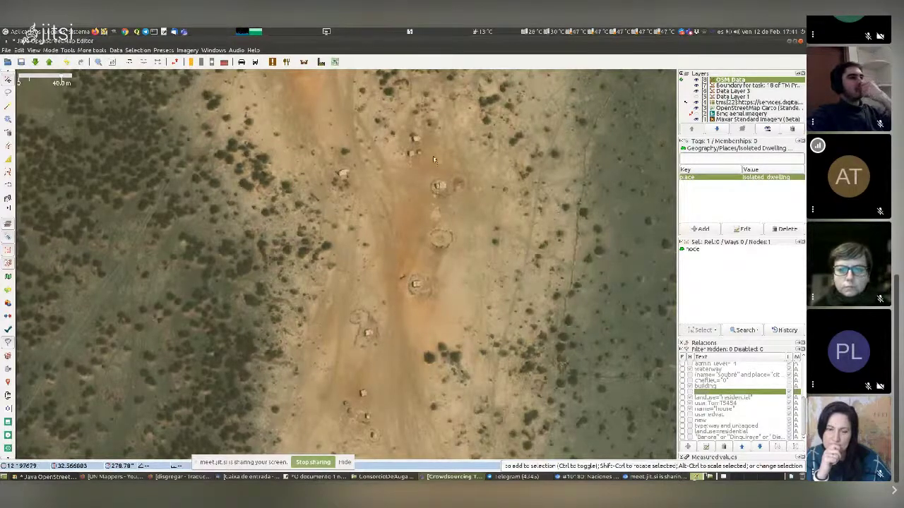
left_click_drag(393, 275, 357, 210)
left_click_drag(349, 261, 325, 334)
scroll(319, 360, "down", 1)
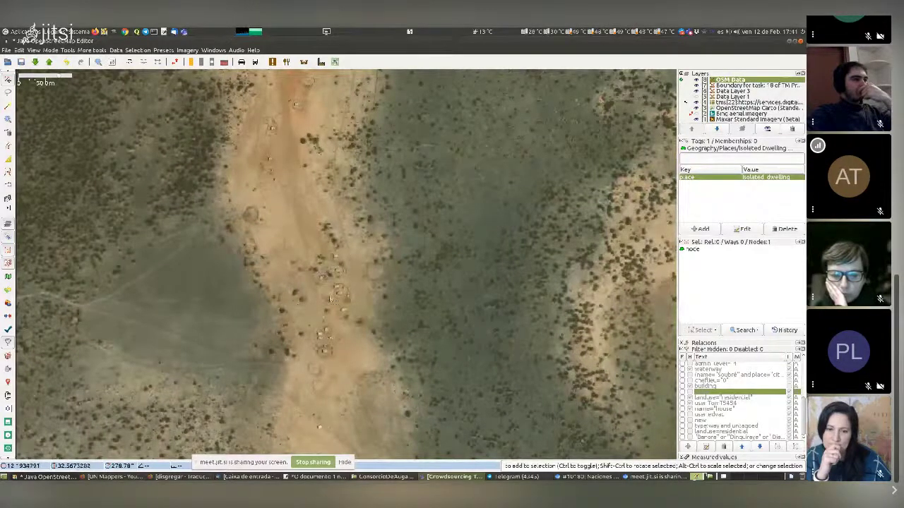
left_click_drag(259, 153, 275, 185)
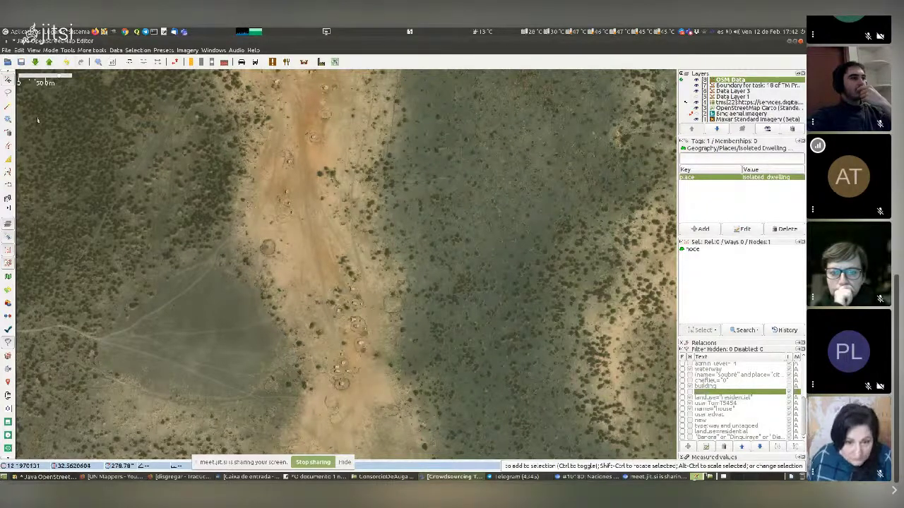
- Draw a single node in the middle of the northern hut cluster on the sandy strip
key("a")
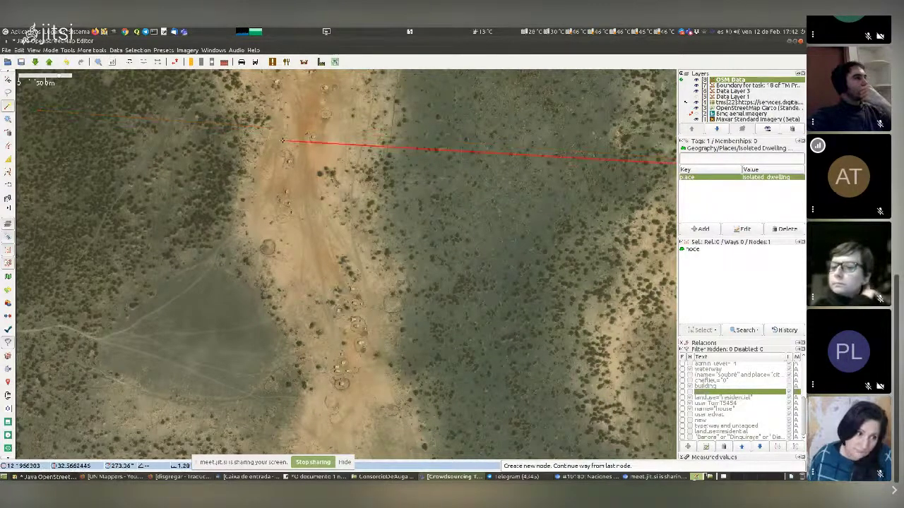
key("Escape")
left_click(302, 108)
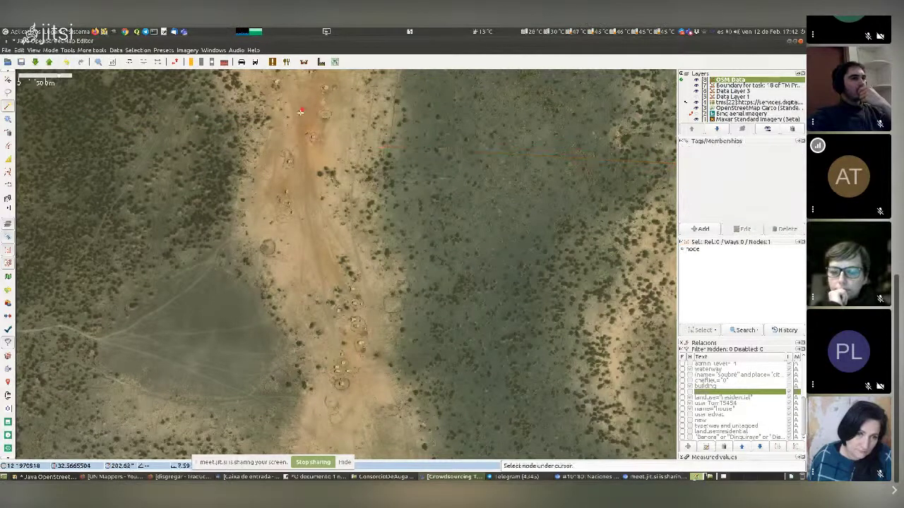
- Tag the new node as place=hamlet and paste a copy of it into the hut cluster farther south on the strip
left_click(698, 230)
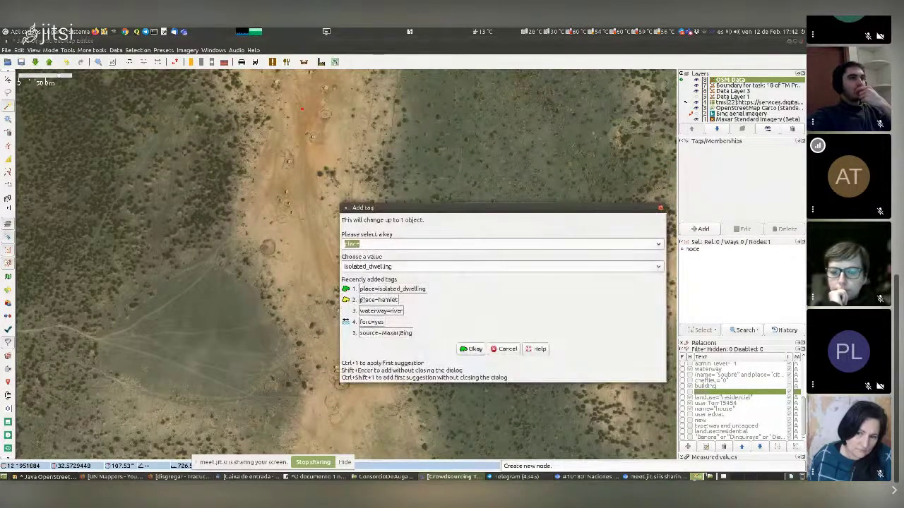
left_click(372, 299)
left_click(471, 349)
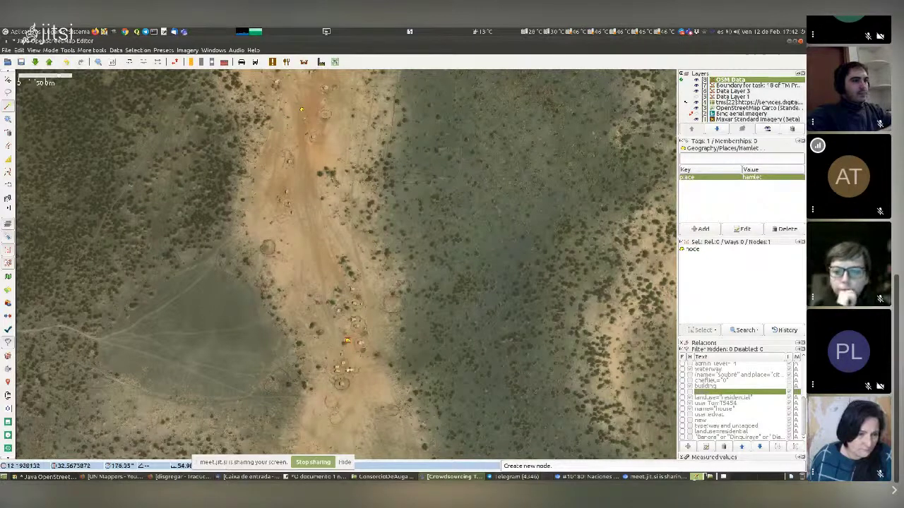
- Place a node in the small hut cluster at the strip's southern end and tag it place=isolated_dwelling
left_click_drag(349, 370, 340, 245)
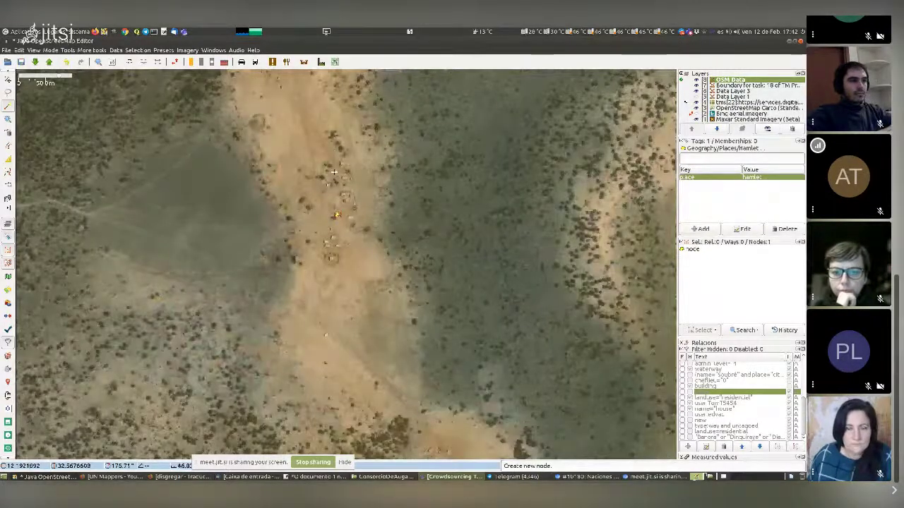
left_click_drag(334, 171, 328, 111)
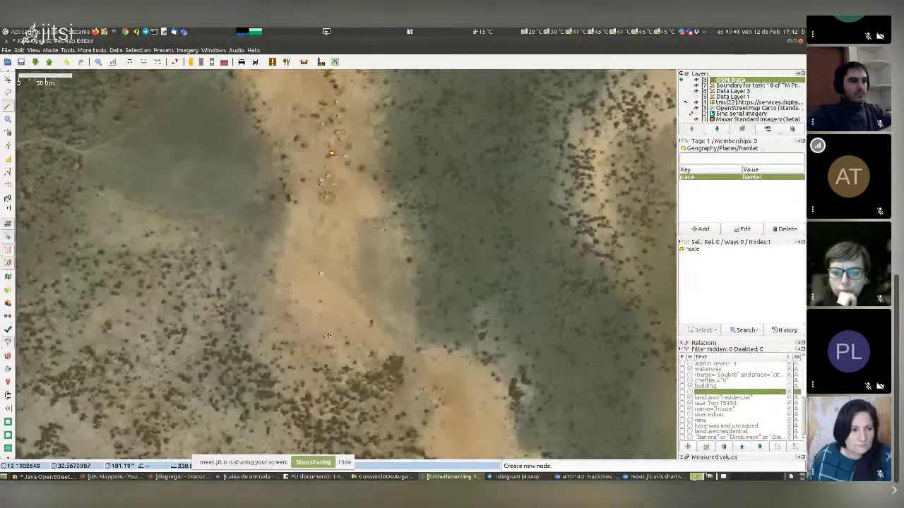
scroll(286, 235, "up", 3)
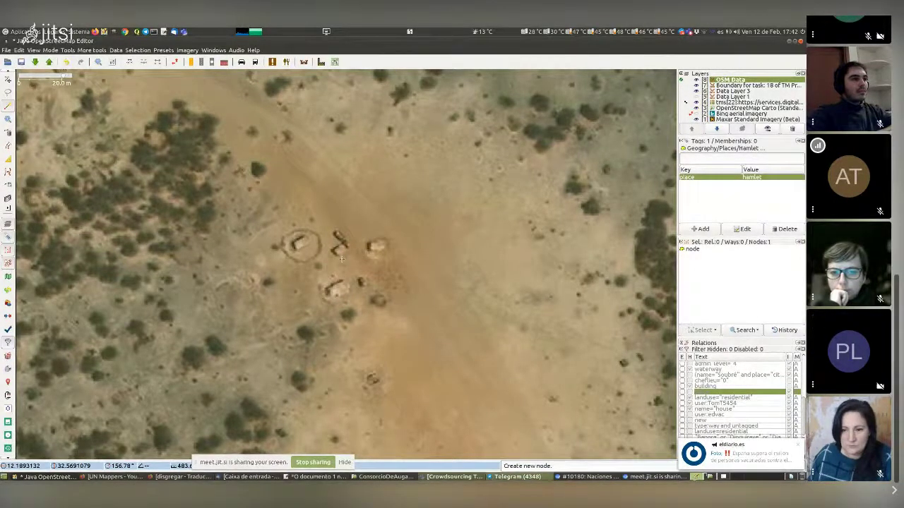
scroll(341, 259, "down", 4)
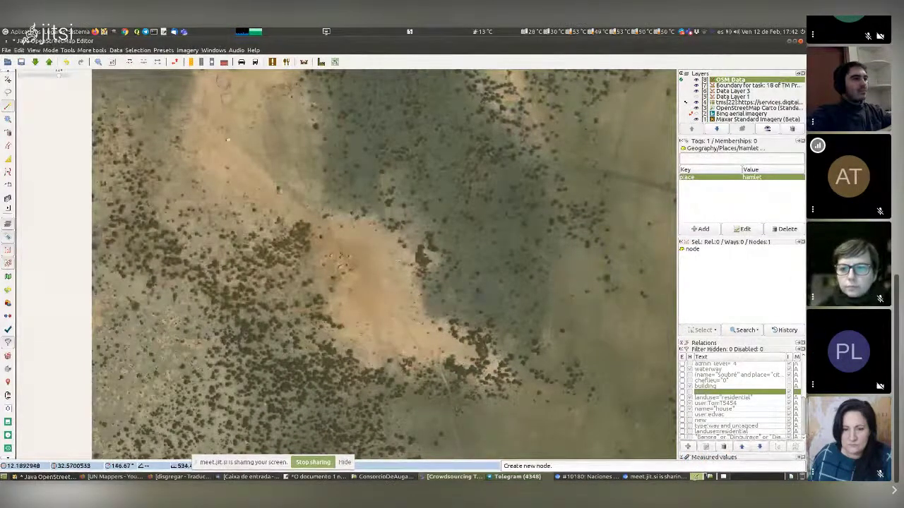
scroll(228, 143, "up", 4)
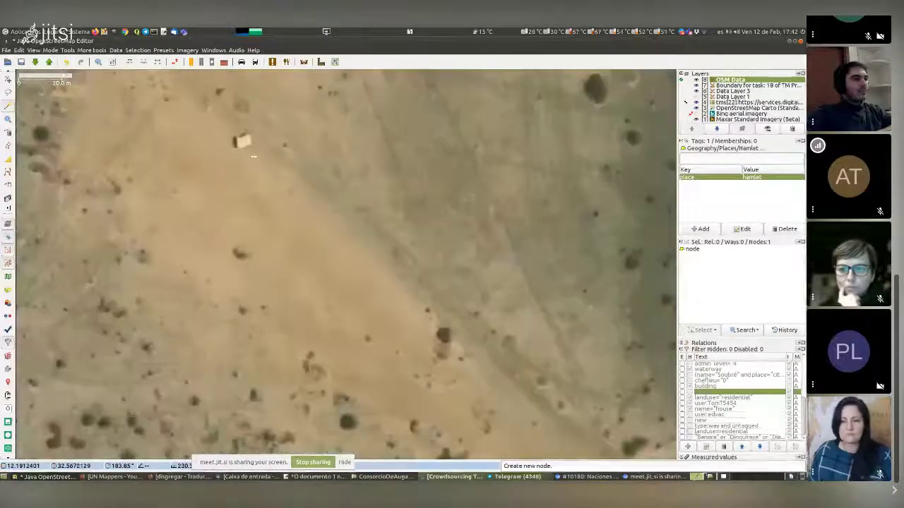
scroll(252, 161, "down", 4)
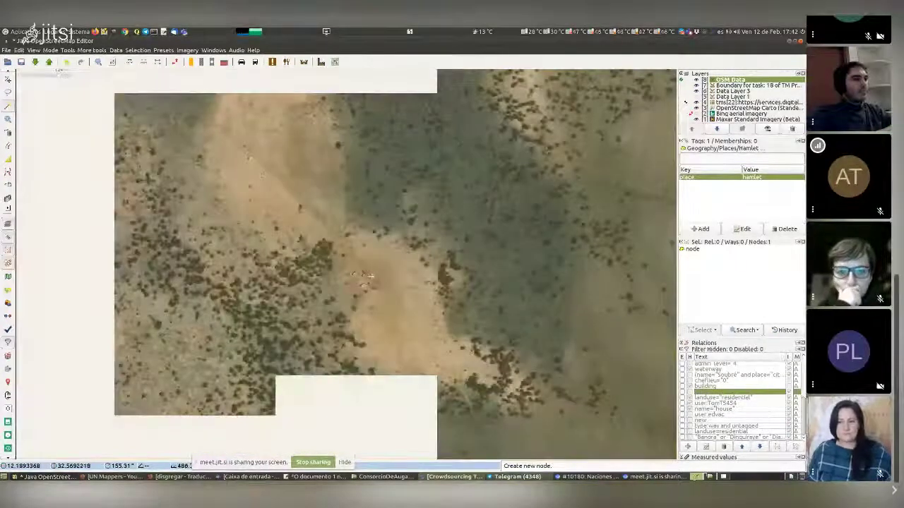
scroll(367, 276, "up", 4)
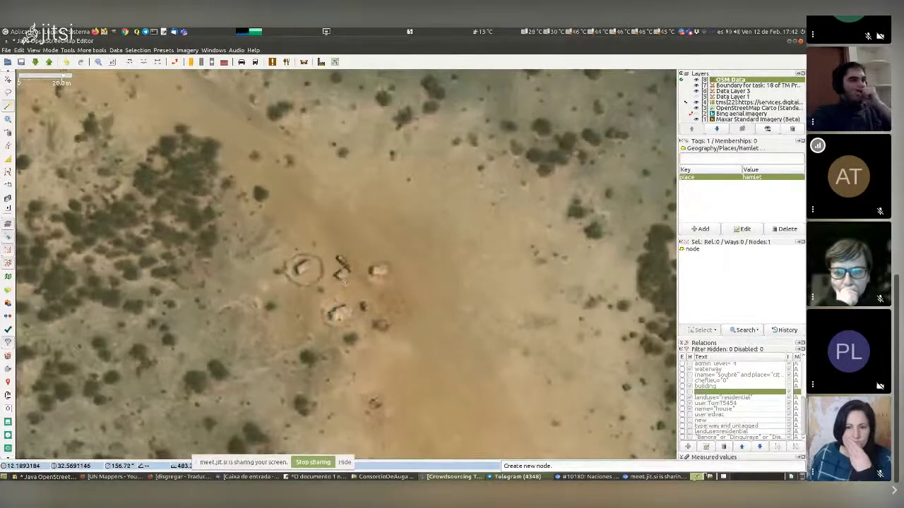
key("Escape")
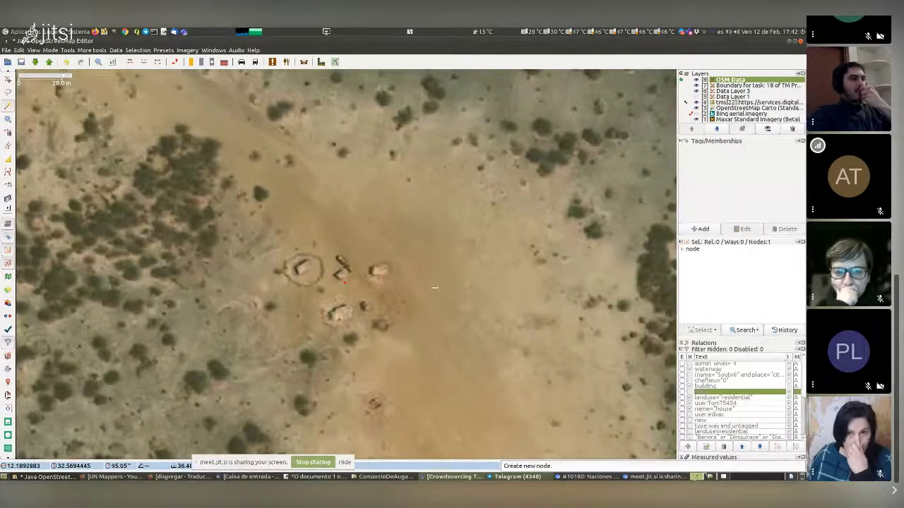
key("alt+a")
key("Tab")
left_click(470, 349)
- Paste a copy of the isolated dwelling node beside the lone pale building northwest of the small hut cluster
scroll(385, 291, "down", 1)
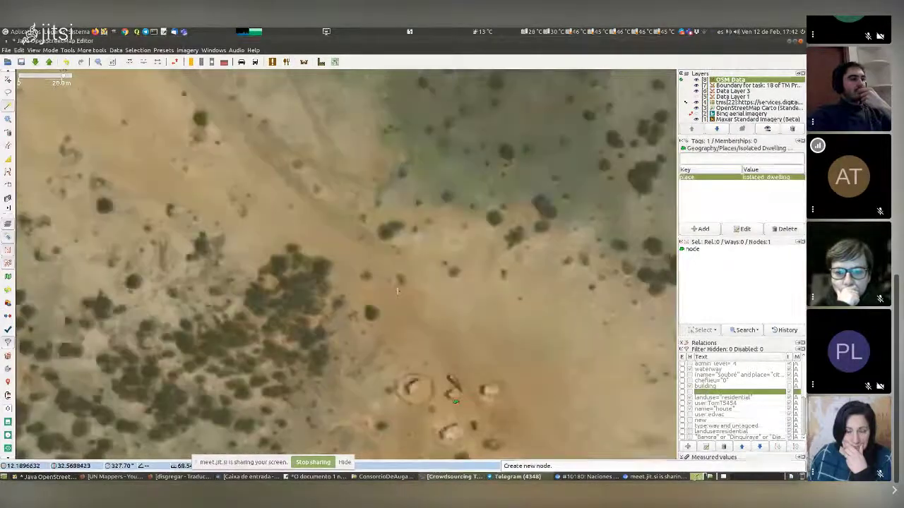
scroll(307, 223, "up", 1)
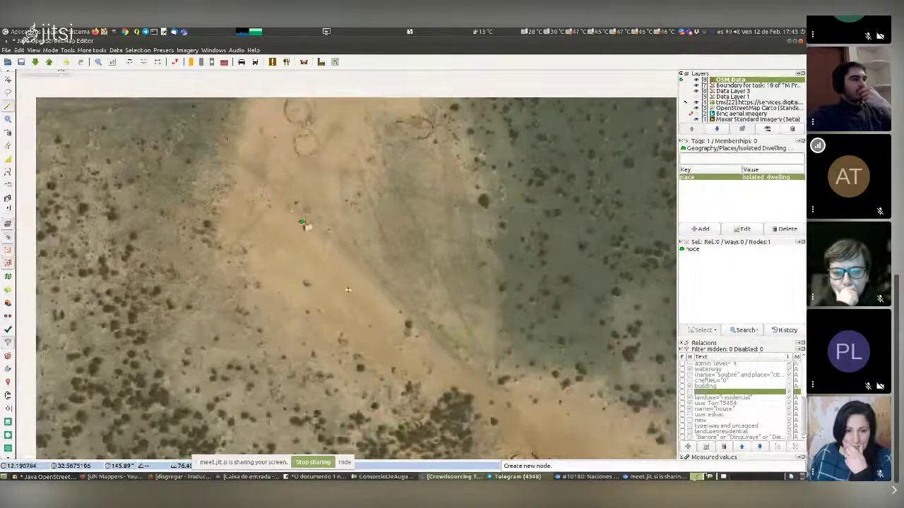
scroll(346, 299, "down", 3)
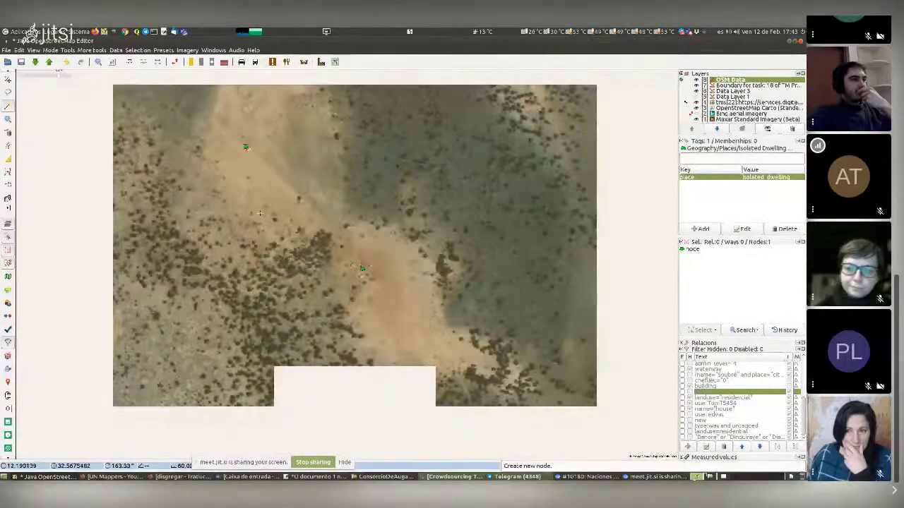
- Delete the isolated dwelling node beside the lone building south of the hamlet node
left_click_drag(345, 299, 383, 444)
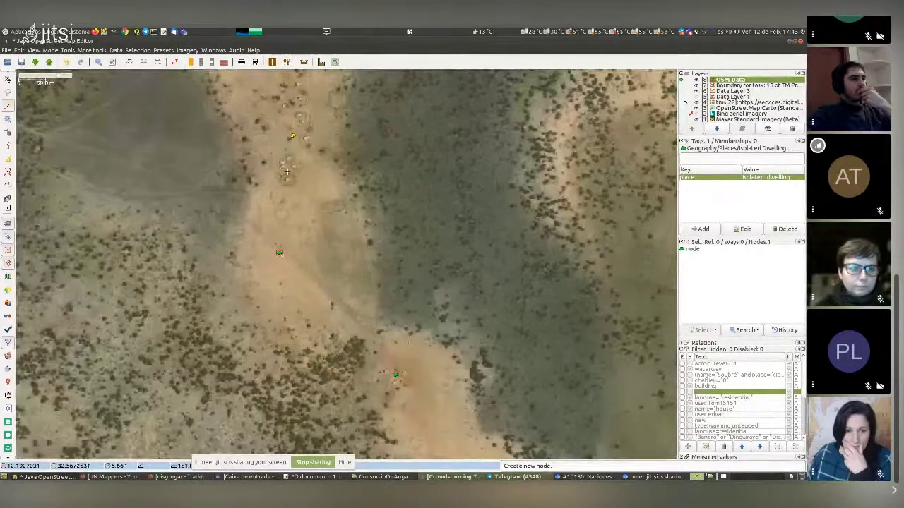
key("s")
left_click(288, 251)
left_click(279, 253)
key("Delete")
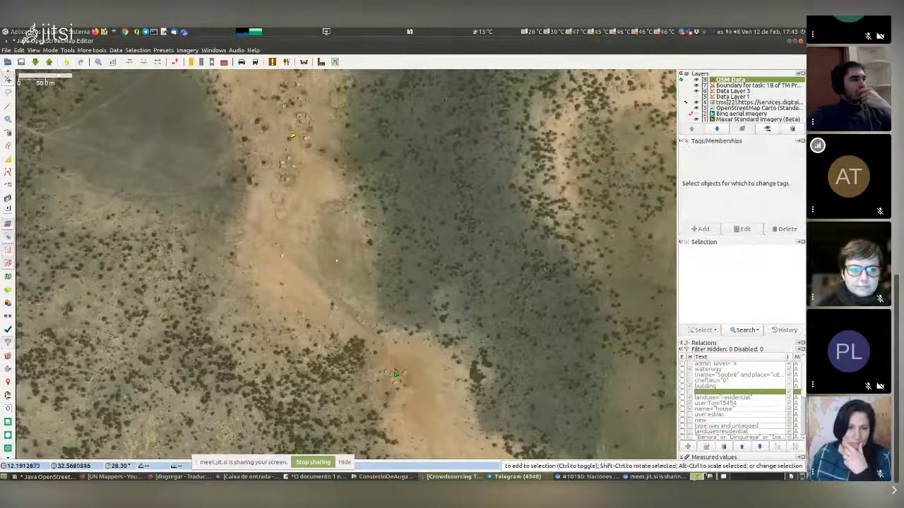
scroll(281, 235, "up", 4)
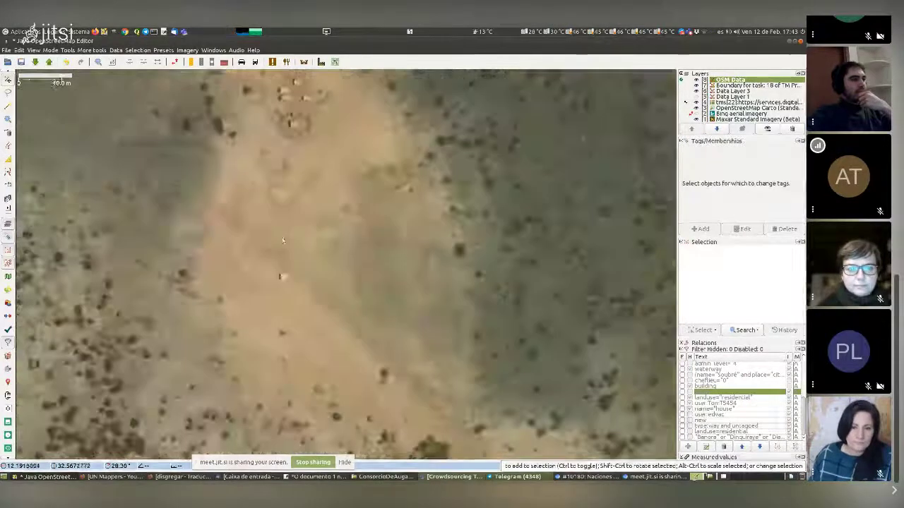
scroll(279, 170, "down", 4)
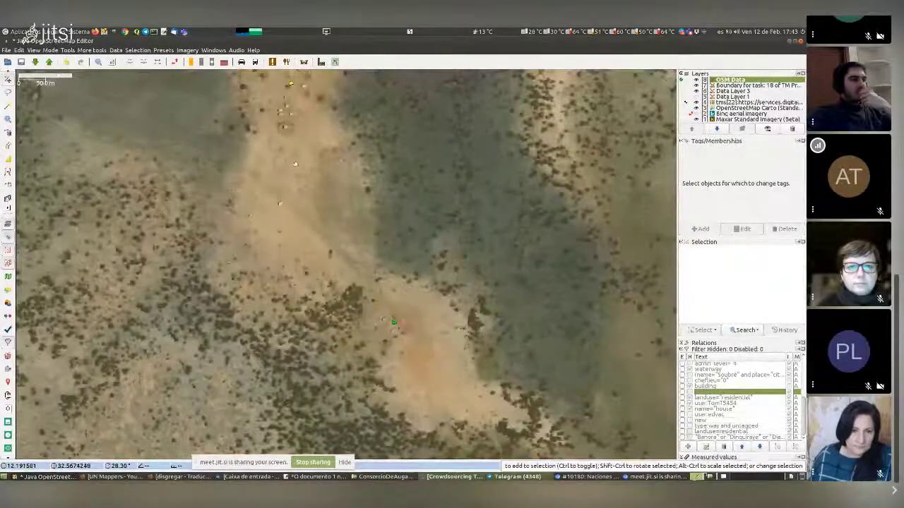
- Survey the scrubland south of the sandy strip for further huts or settlements
left_click_drag(318, 71, 319, 111)
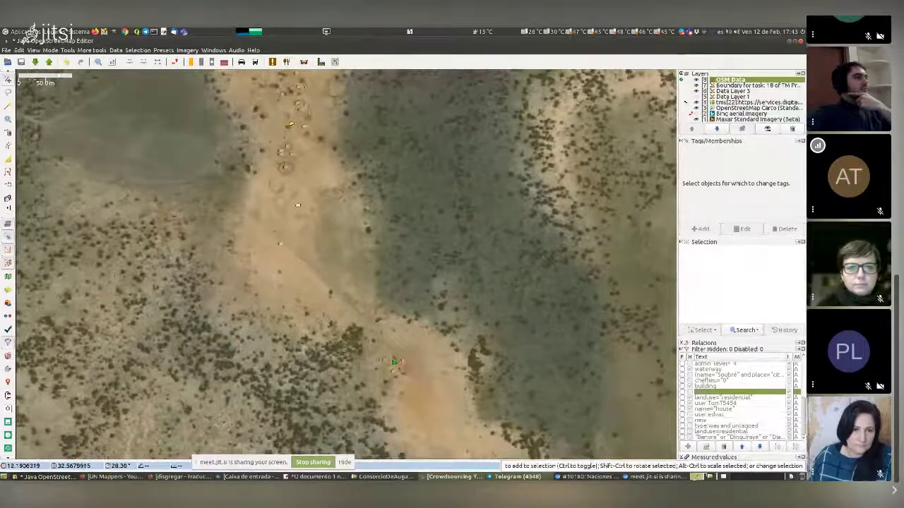
left_click_drag(346, 396, 337, 93)
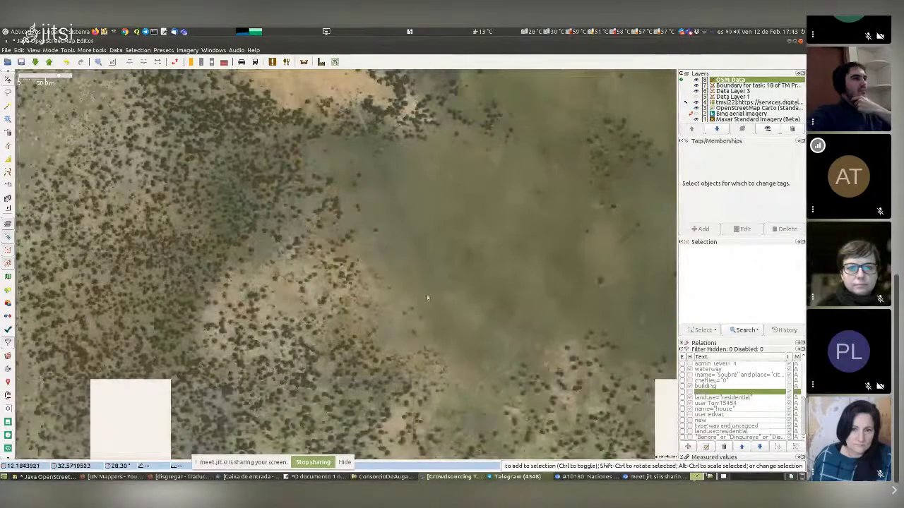
left_click_drag(429, 303, 332, 99)
left_click_drag(378, 319, 423, 111)
left_click_drag(315, 276, 351, 260)
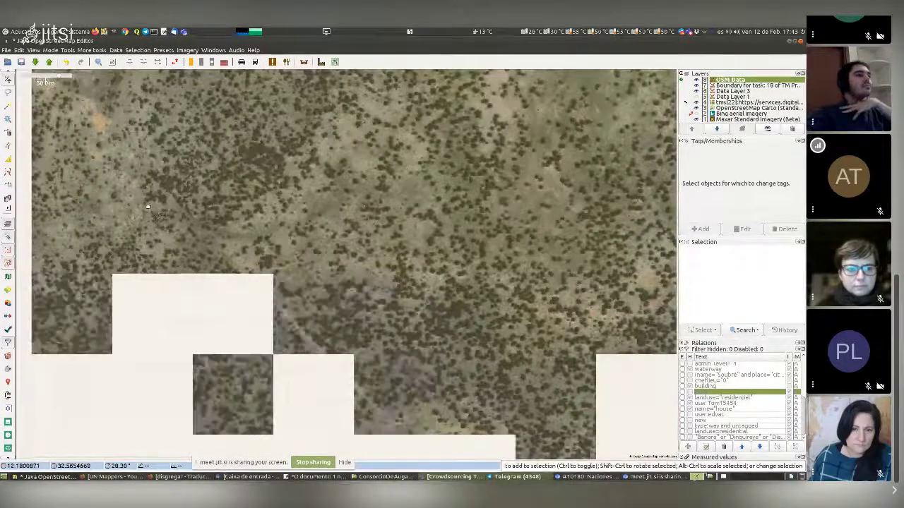
scroll(332, 263, "up", 2)
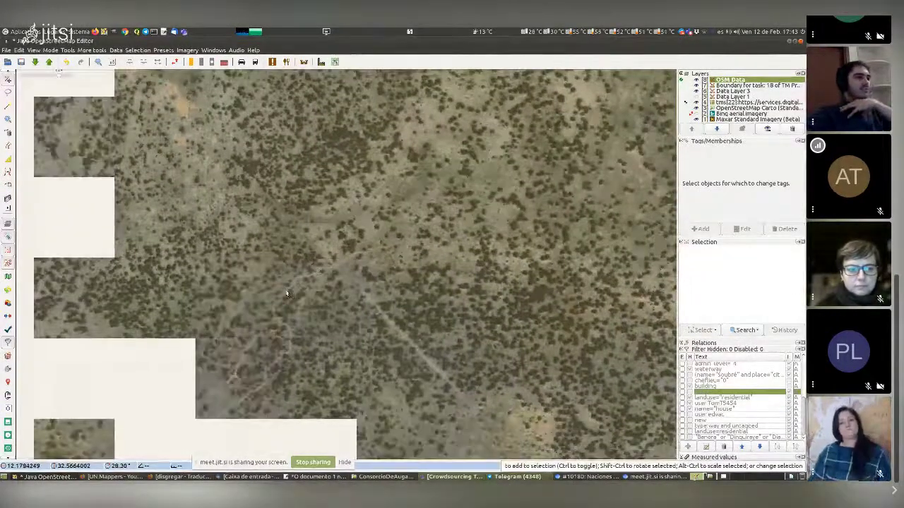
left_click_drag(287, 292, 328, 200)
scroll(319, 238, "up", 2)
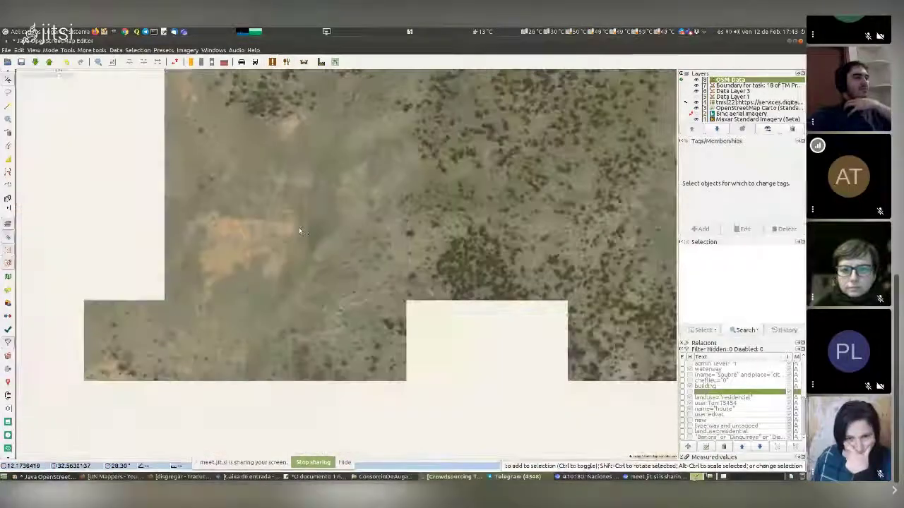
left_click_drag(260, 313, 285, 244)
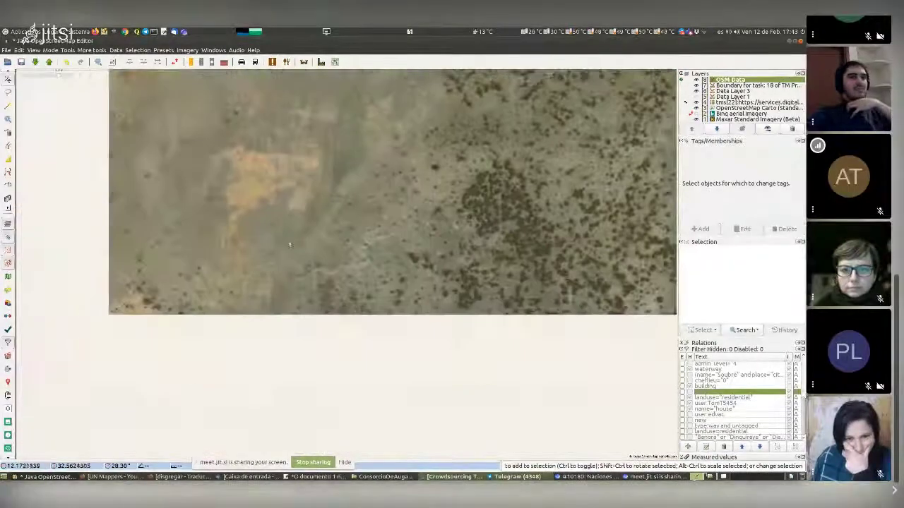
left_click_drag(245, 300, 274, 242)
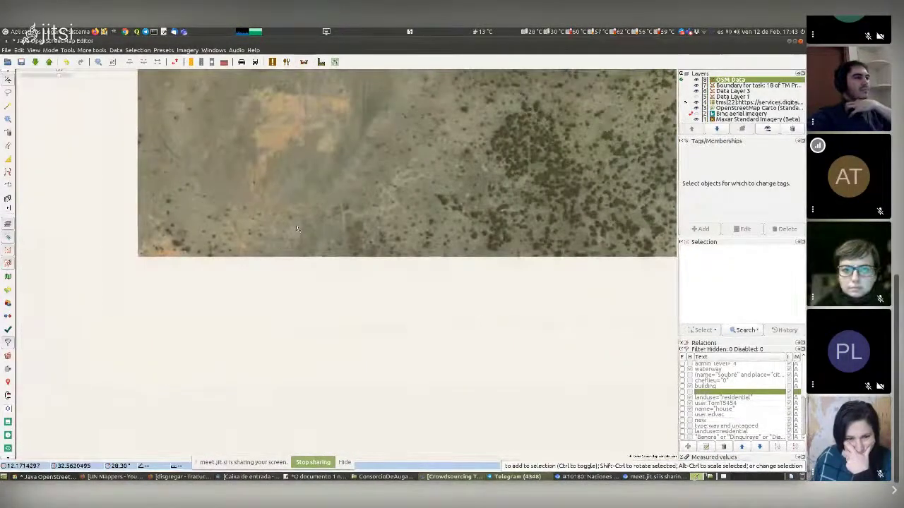
- Follow the circular enclosures southward and examine the huts and embanked ponds around the sandy track junction
scroll(296, 228, "down", 2)
left_click_drag(280, 324, 335, 266)
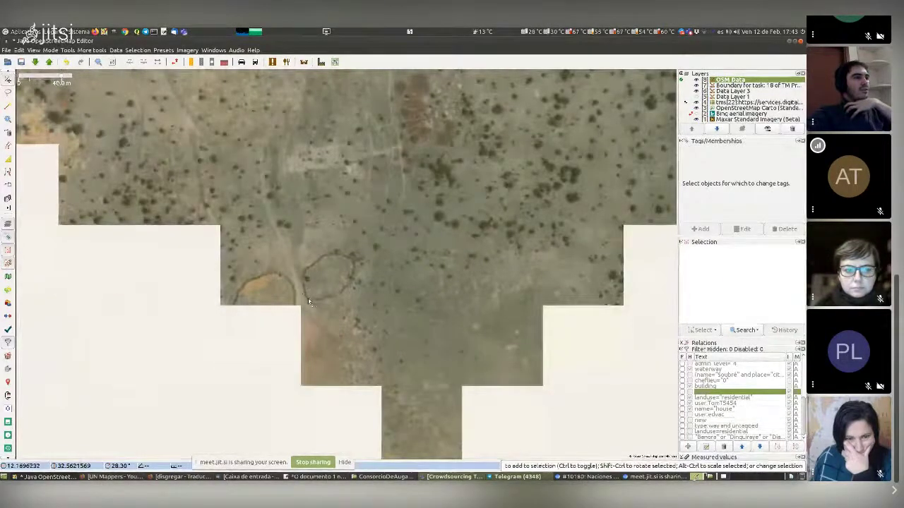
scroll(333, 205, "up", 1)
left_click_drag(369, 446, 275, 201)
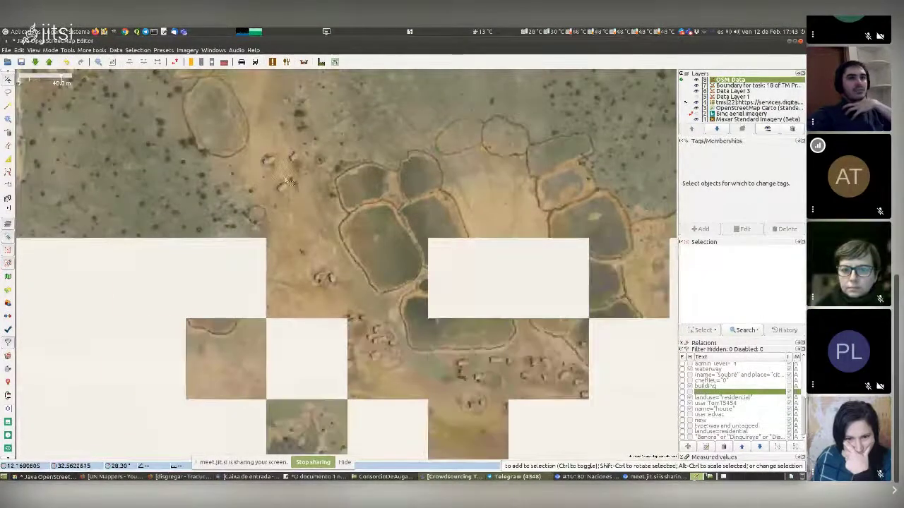
left_click_drag(360, 308, 254, 223)
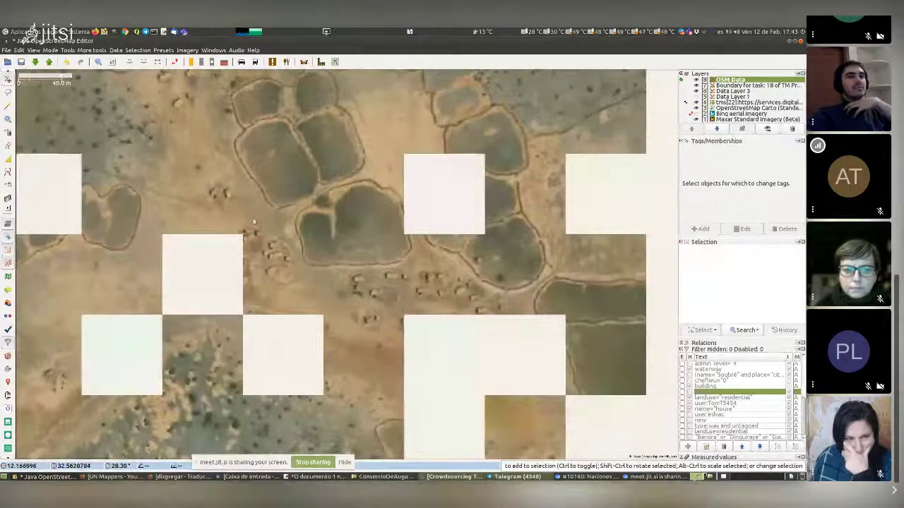
scroll(254, 223, "down", 3)
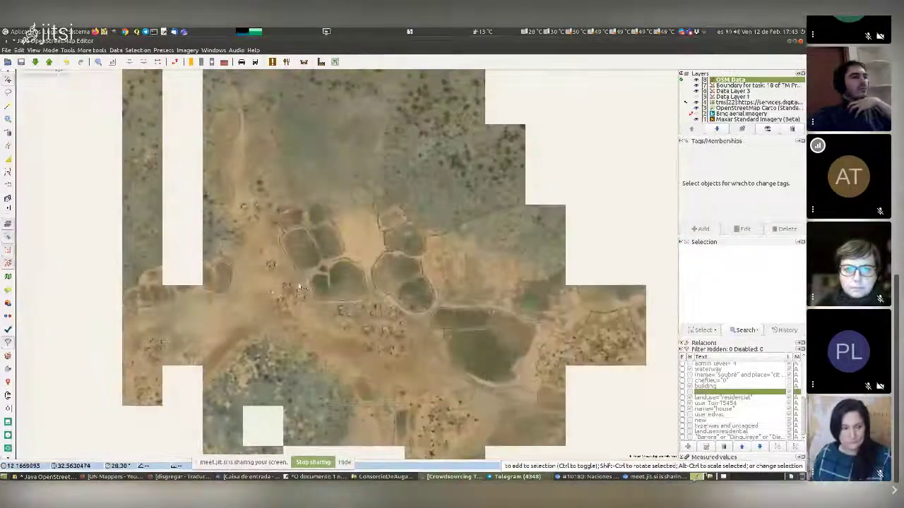
left_click_drag(390, 255, 443, 202)
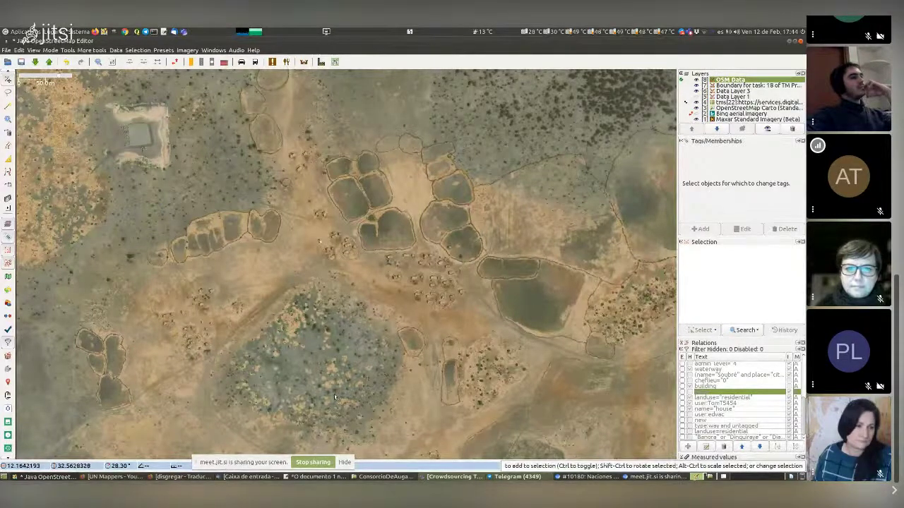
left_click_drag(273, 152, 302, 152)
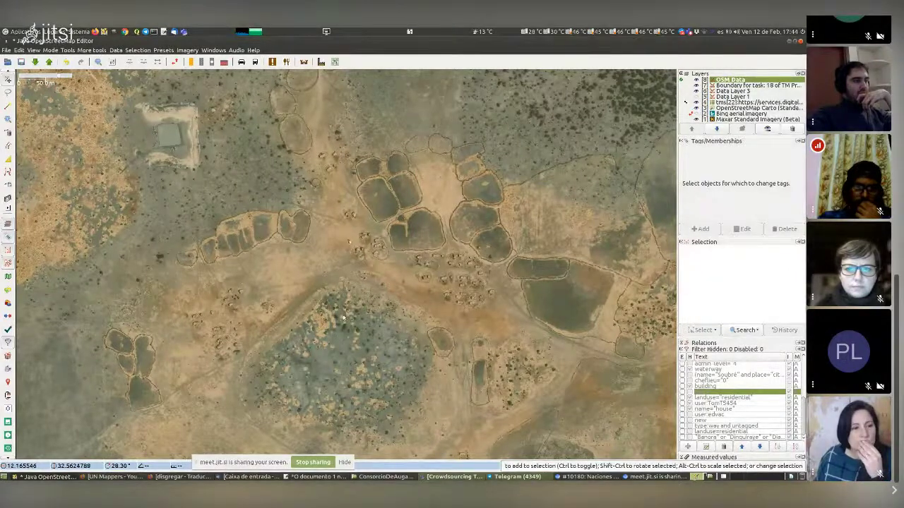
- Compare the hut clusters around the track junction at several scales to judge the large settlement's extent
scroll(253, 234, "up", 1)
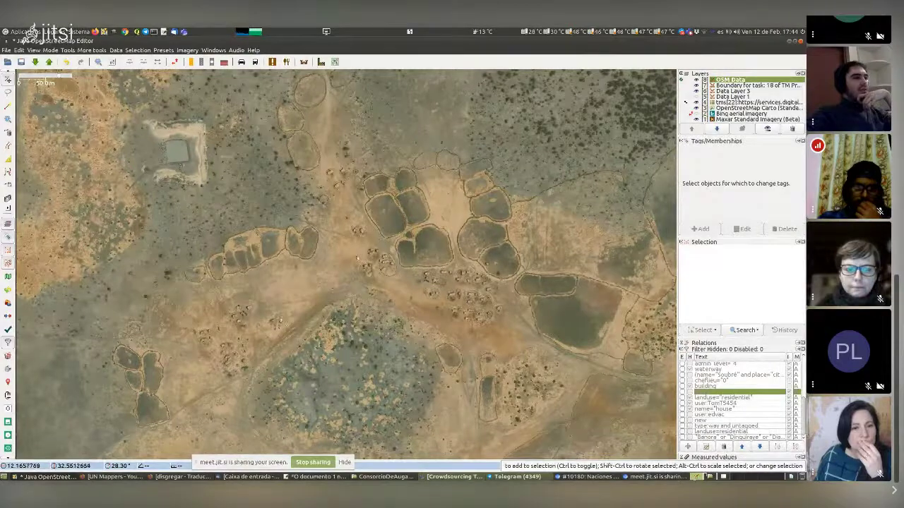
scroll(323, 323, "up", 1)
scroll(321, 328, "down", 1)
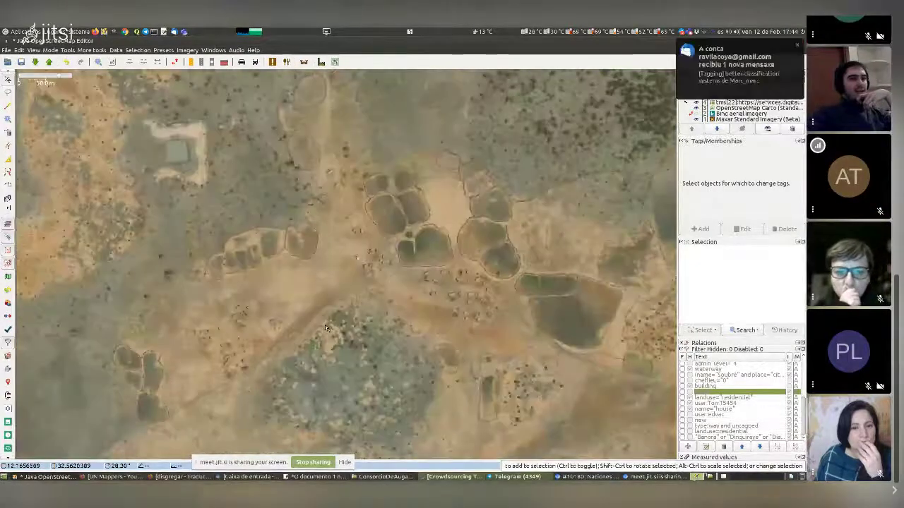
scroll(319, 331, "up", 1)
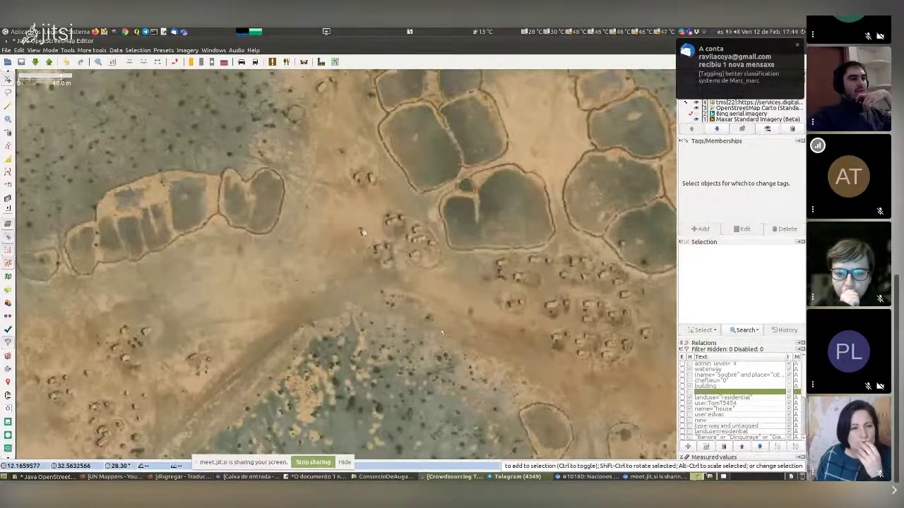
scroll(442, 332, "down", 1)
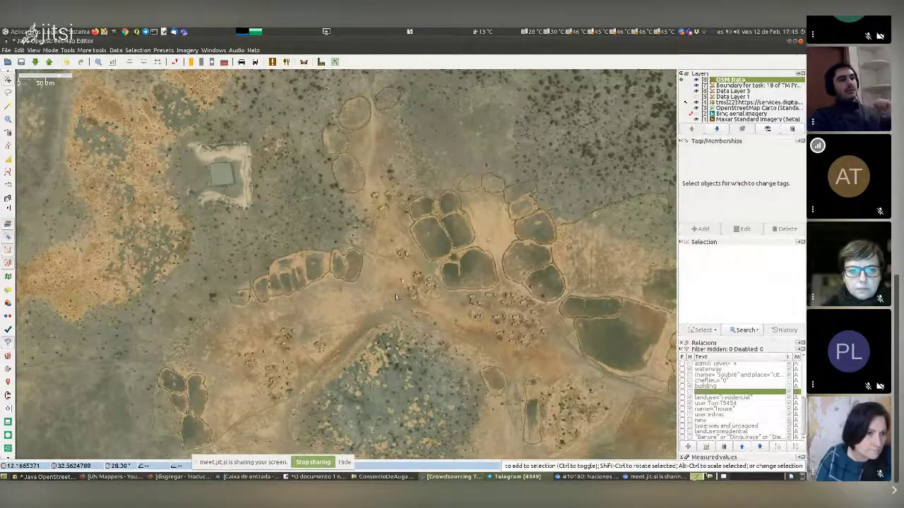
scroll(399, 296, "down", 2)
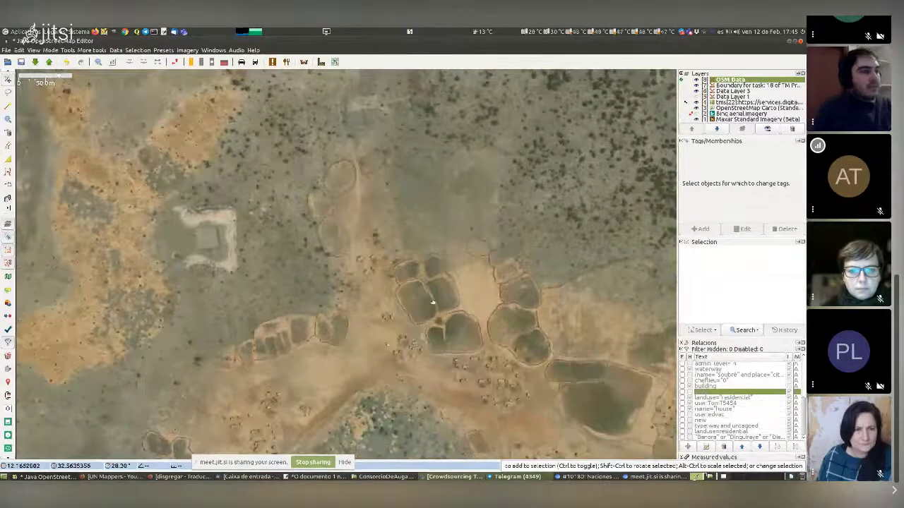
left_click_drag(445, 332, 409, 255)
scroll(408, 254, "down", 5)
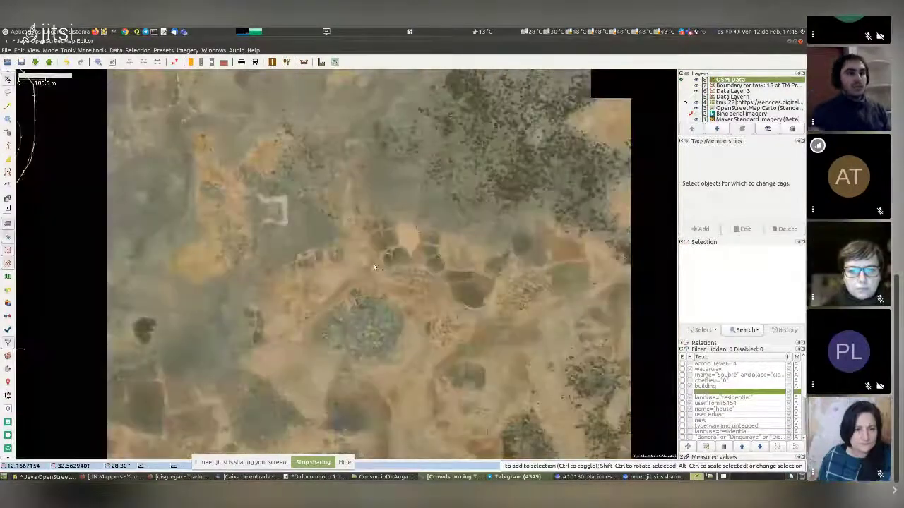
scroll(373, 264, "up", 5)
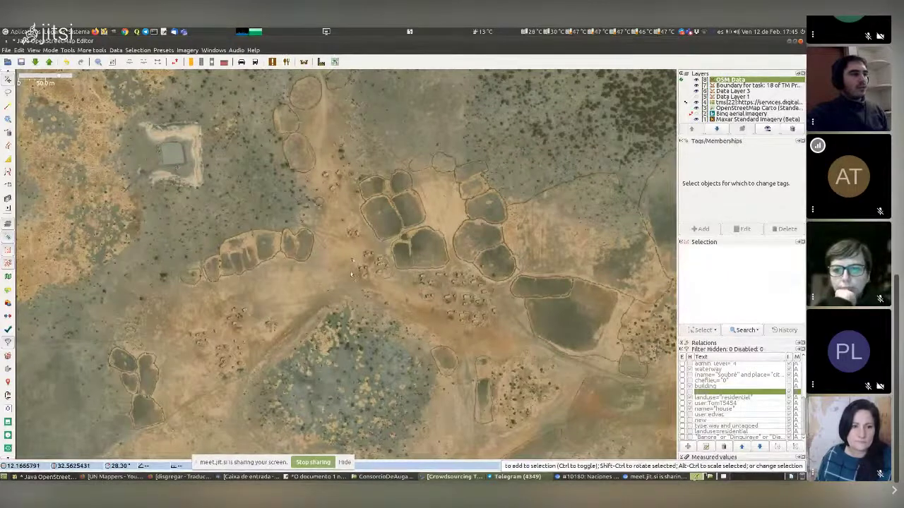
- Examine the huts at the track junction up close and consult the project instructions in the Tasking Manager
scroll(362, 265, "up", 1)
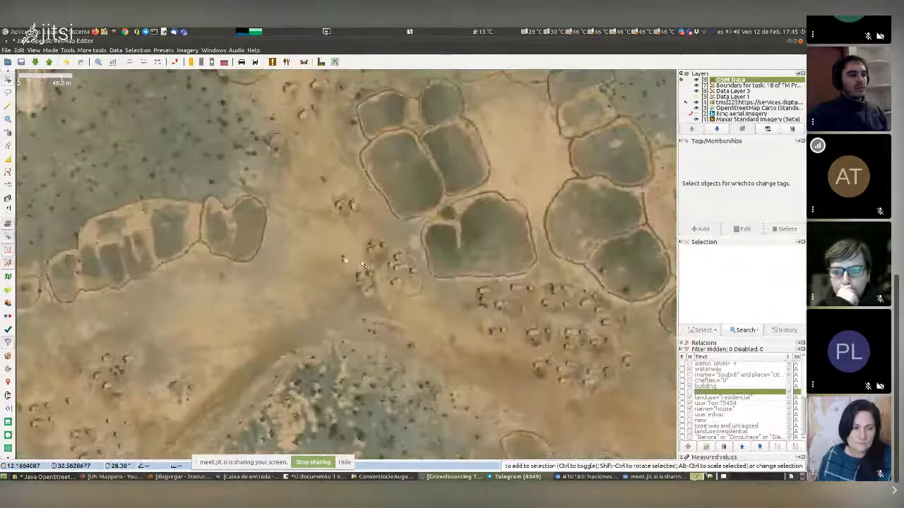
scroll(362, 265, "up", 3)
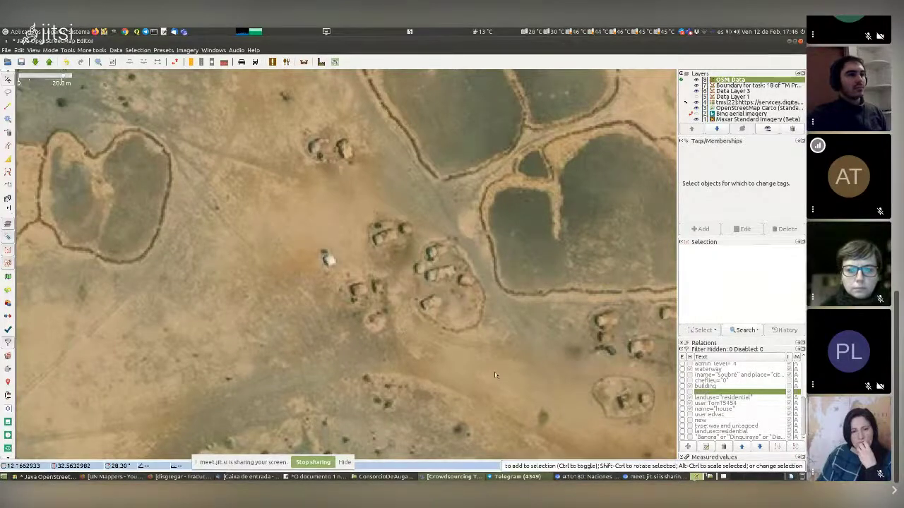
left_click(588, 477)
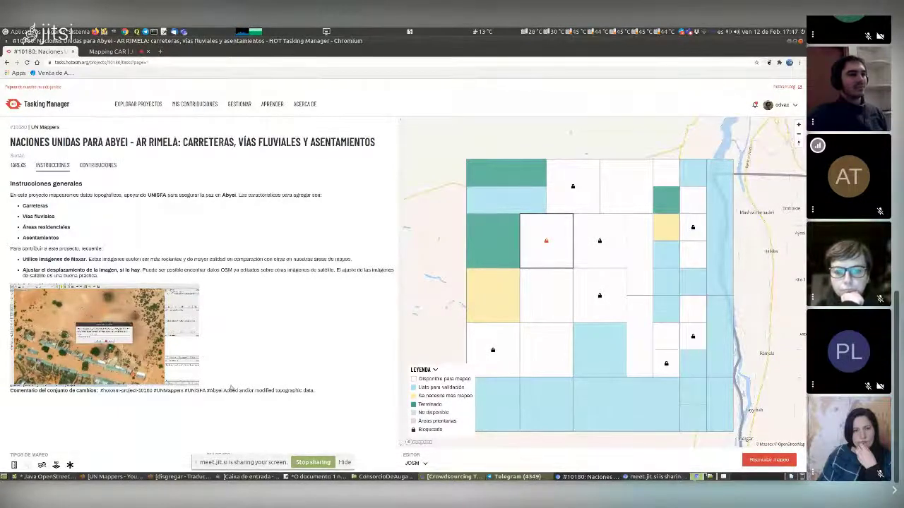
left_click(43, 478)
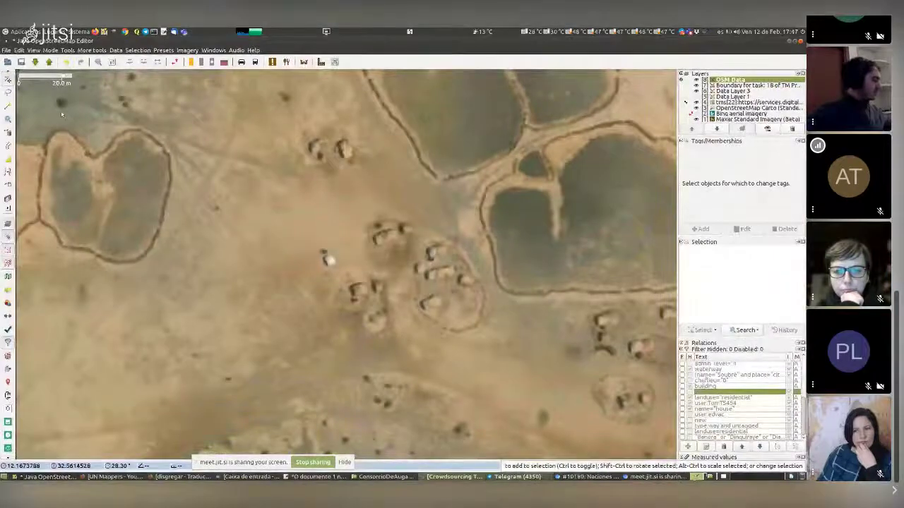
- Search the available JOSM plugins for "mark" in the preferences and leave without installing anything
left_click(19, 50)
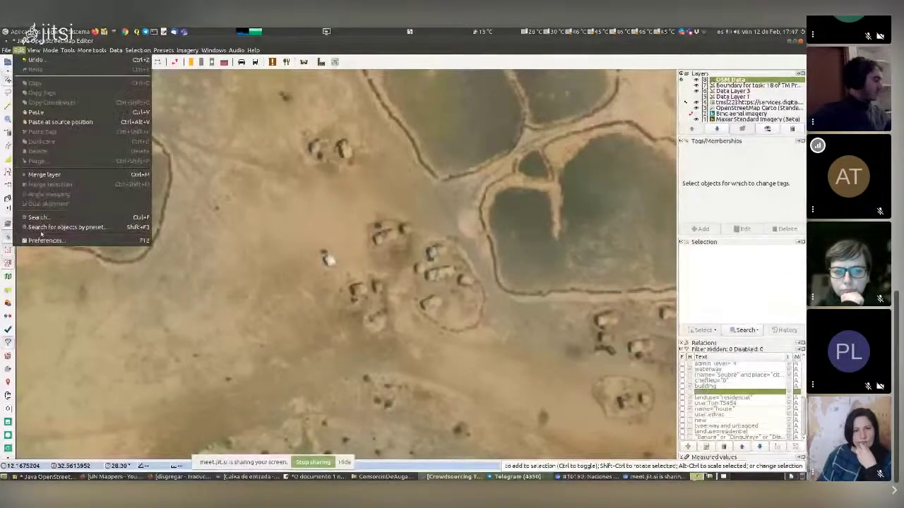
left_click(42, 240)
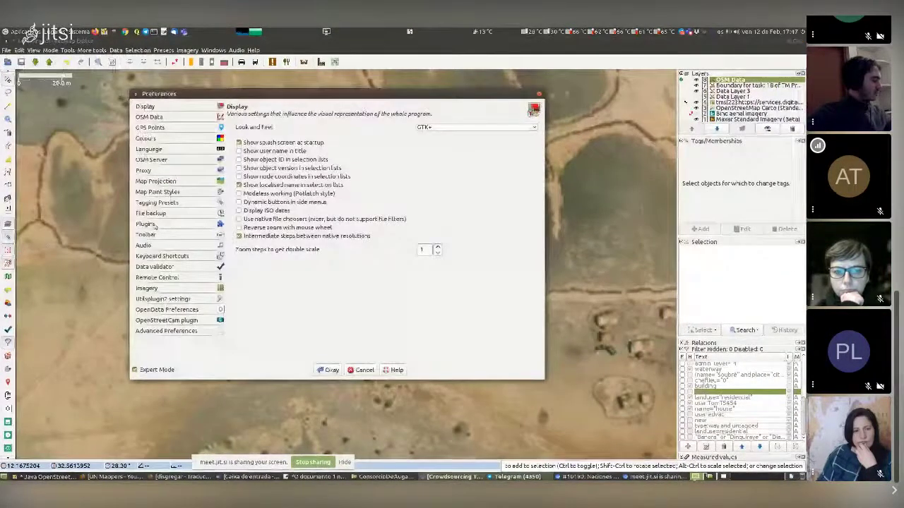
left_click(148, 224)
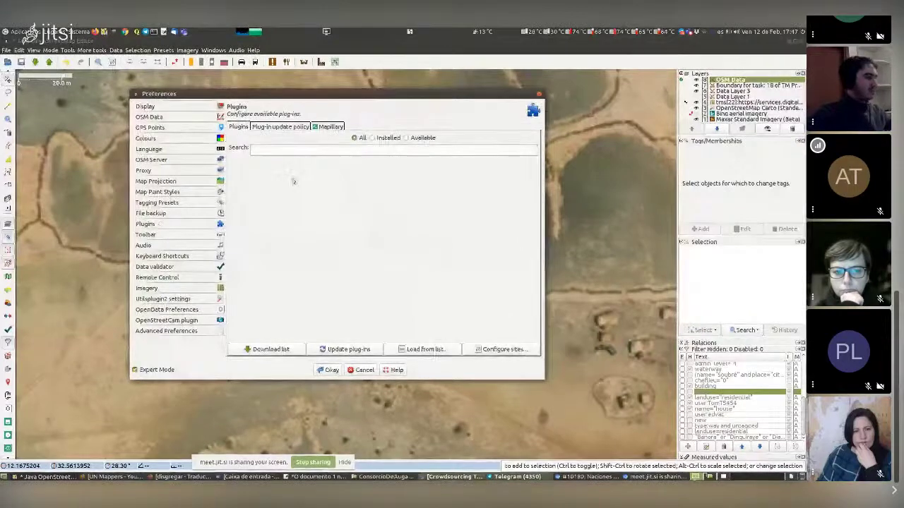
scroll(285, 203, "down", 10)
left_click(310, 148)
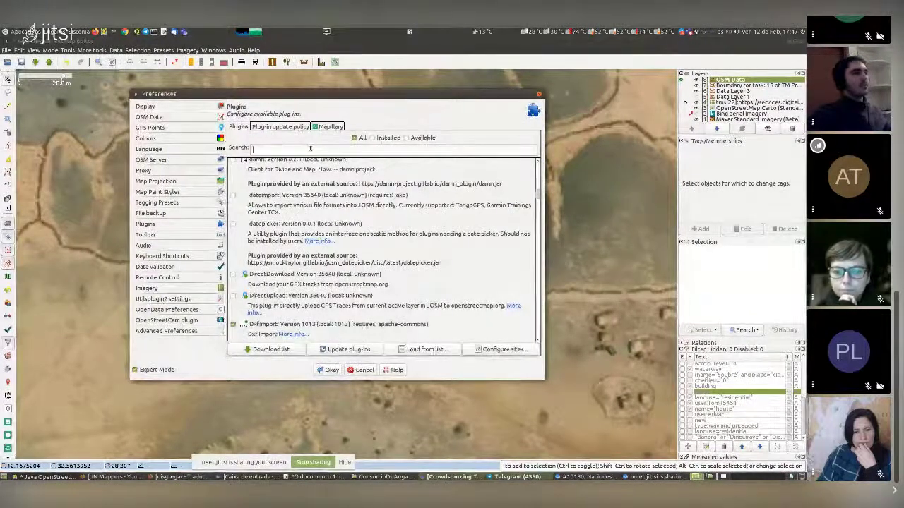
type("mark")
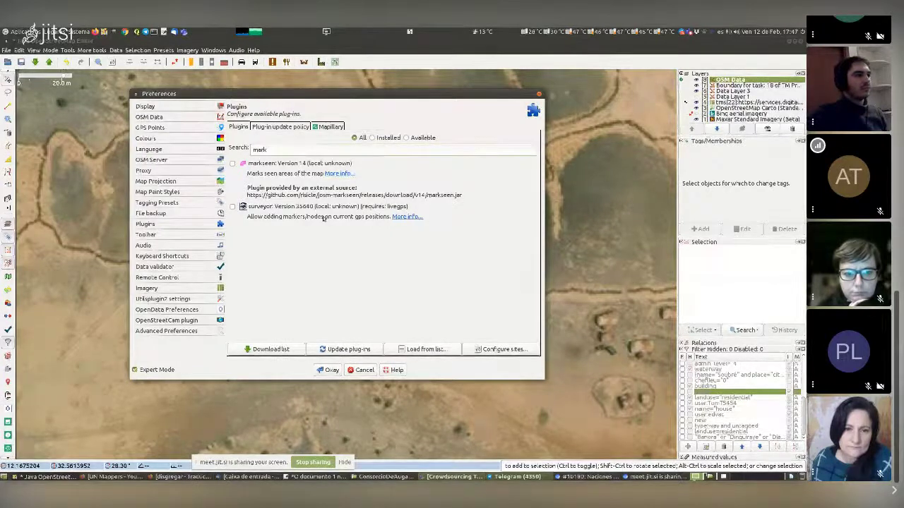
left_click(362, 370)
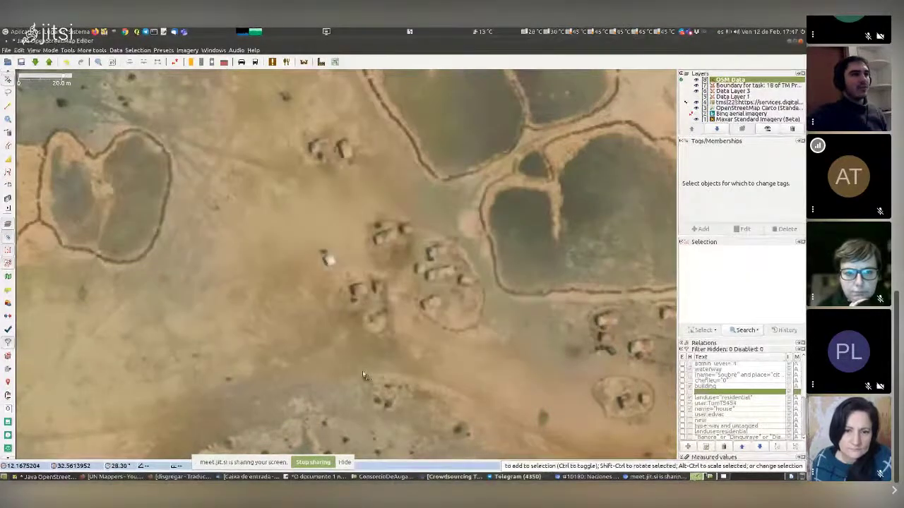
- Switch to the Tasking Manager in the browser and open the account settings
scroll(379, 294, "down", 2)
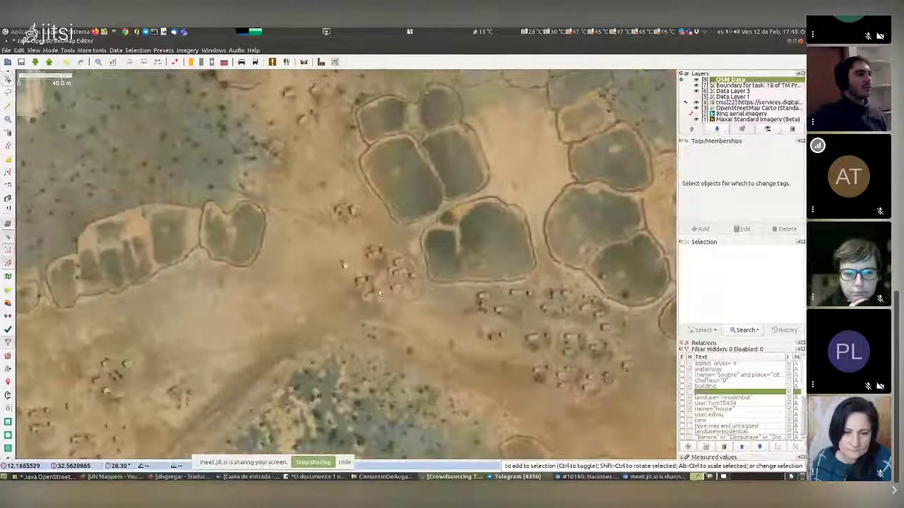
scroll(379, 292, "down", 2)
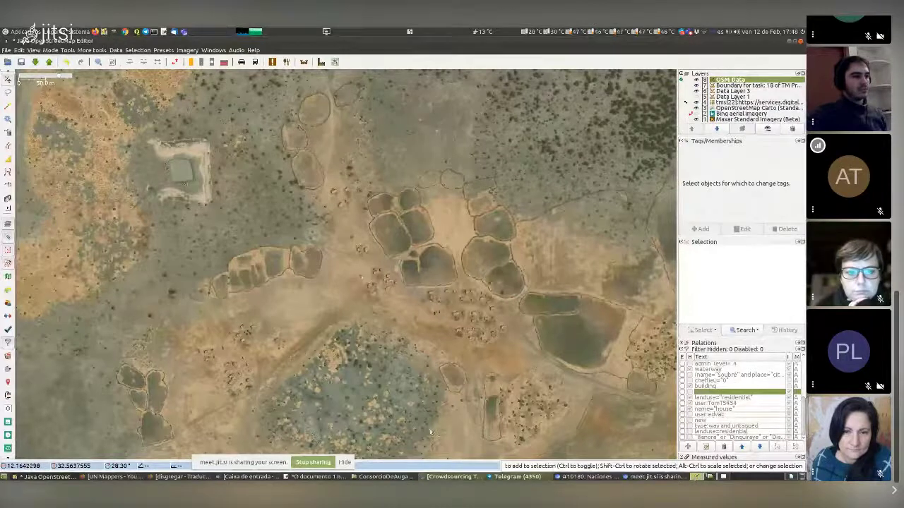
left_click(573, 478)
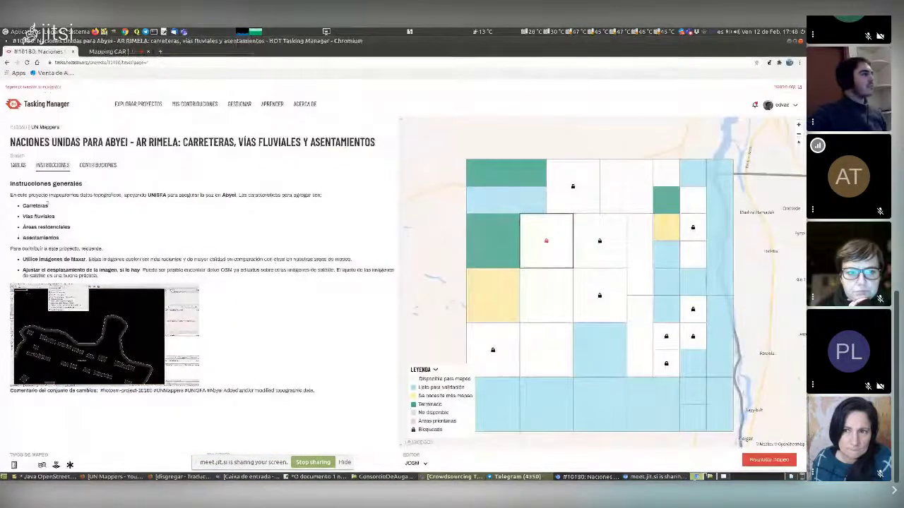
left_click(795, 105)
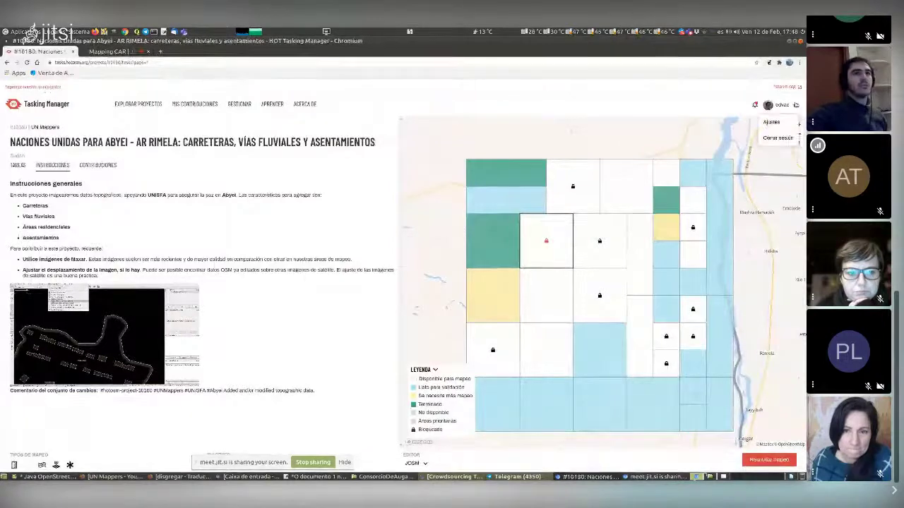
left_click(772, 124)
- Set the Tasking Manager interface language to English in the account settings
scroll(351, 320, "down", 1)
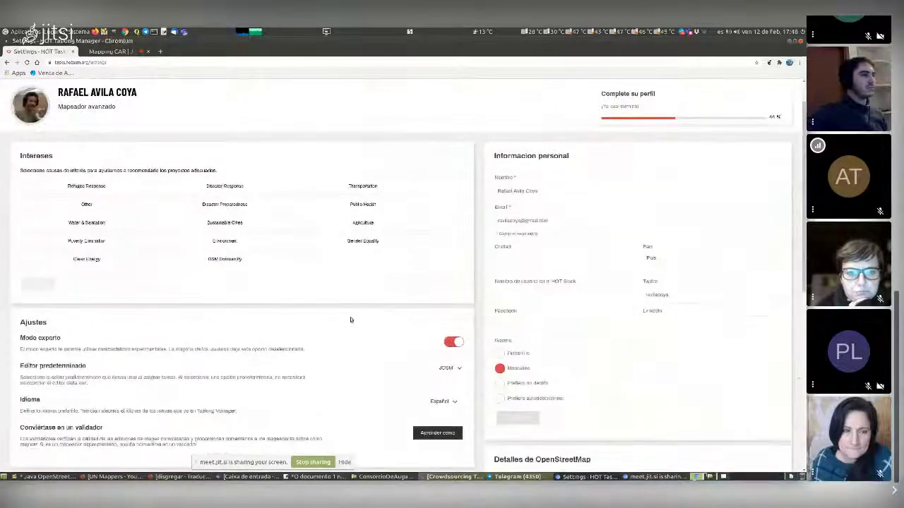
scroll(350, 320, "down", 4)
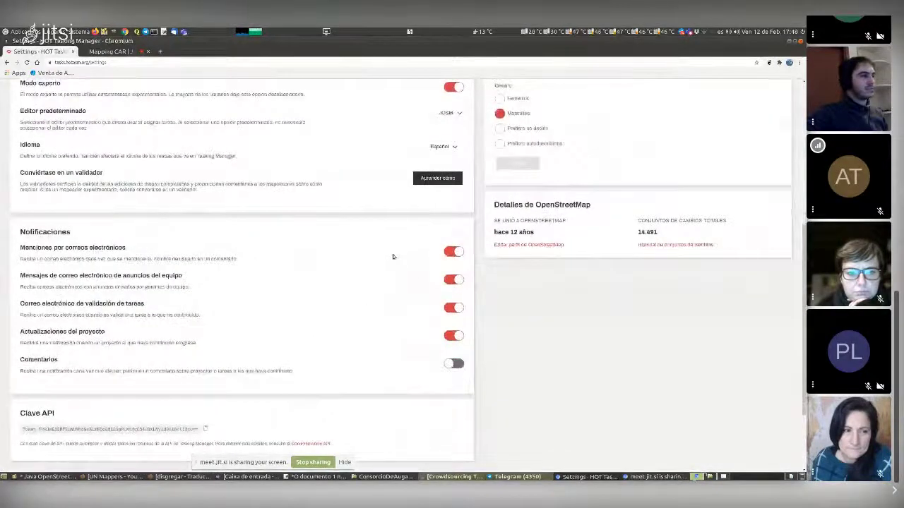
scroll(393, 257, "down", 2)
scroll(359, 268, "up", 3)
left_click(442, 204)
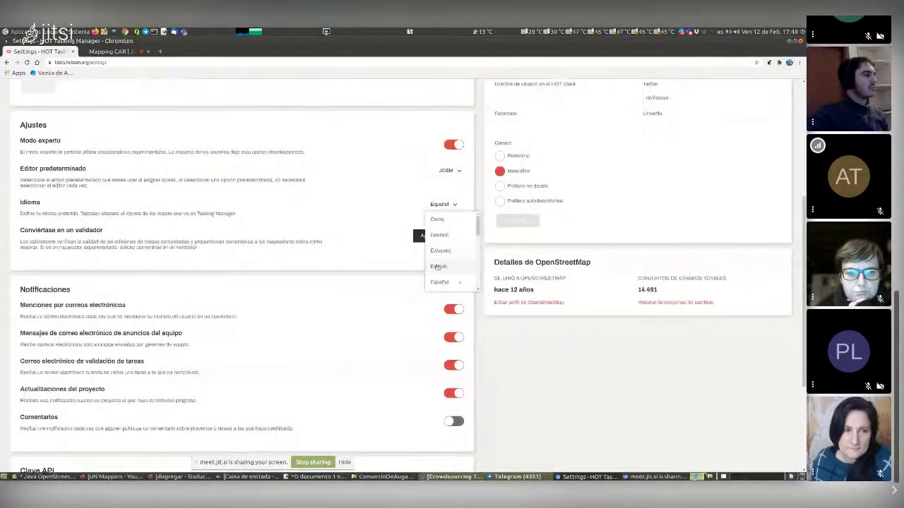
left_click(437, 267)
scroll(371, 259, "up", 4)
scroll(375, 261, "up", 1)
scroll(375, 261, "down", 2)
scroll(389, 260, "up", 4)
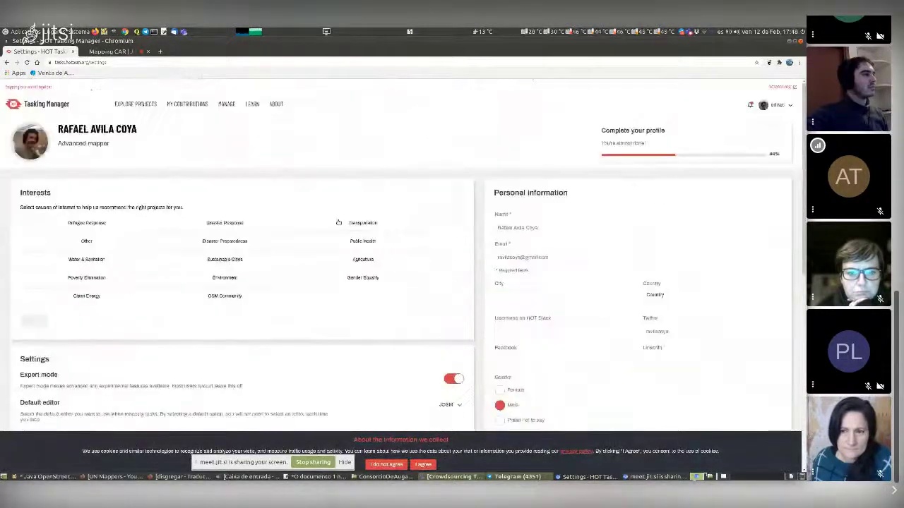
- Return to the Abyei – Ar Rimela project page and review its English instructions and task grid at different page scales
left_click(6, 63)
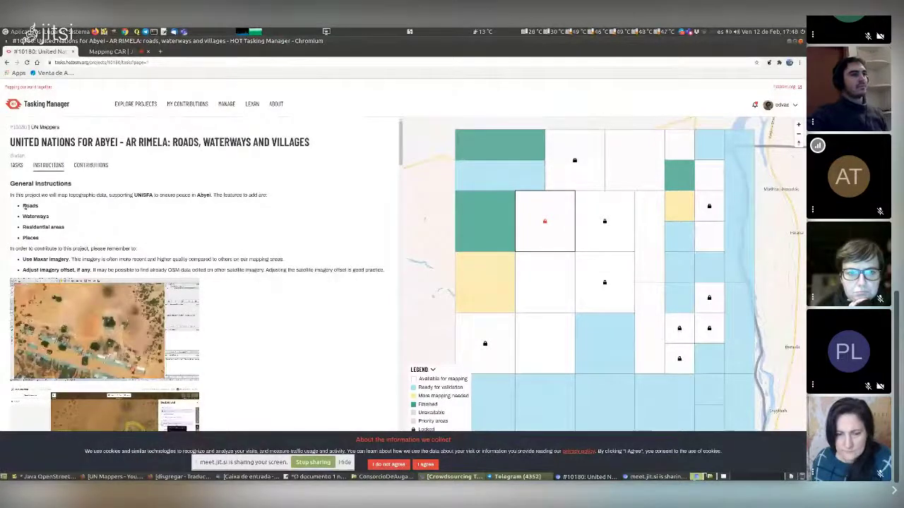
key("ctrl+plus")
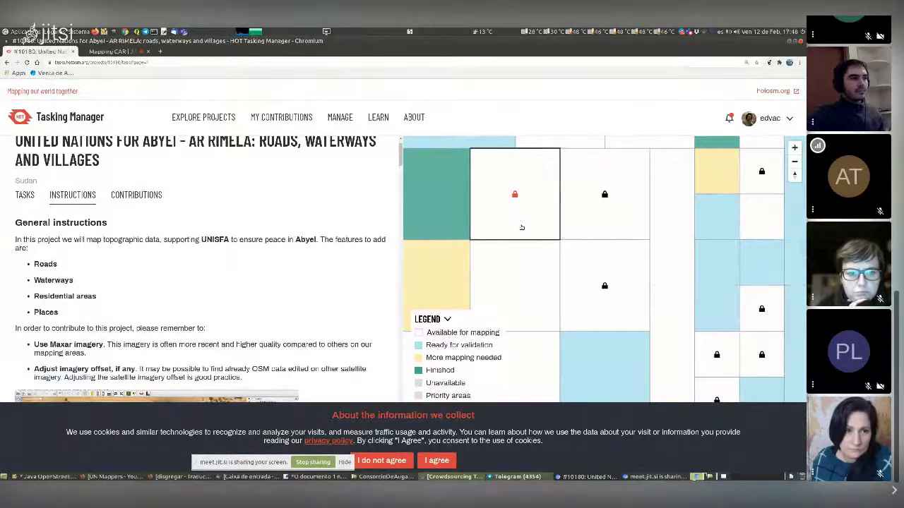
key("ctrl+minus")
key("ctrl+minus")
key("ctrl+minus")
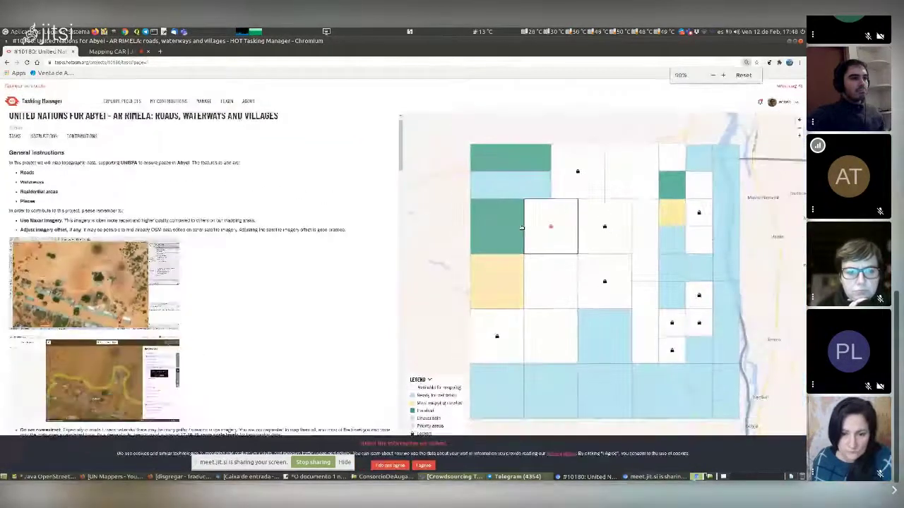
- Switch back to JOSM and survey the mapped place nodes across the task's north, ending at the hut cluster near the northeastern corner
left_click(53, 478)
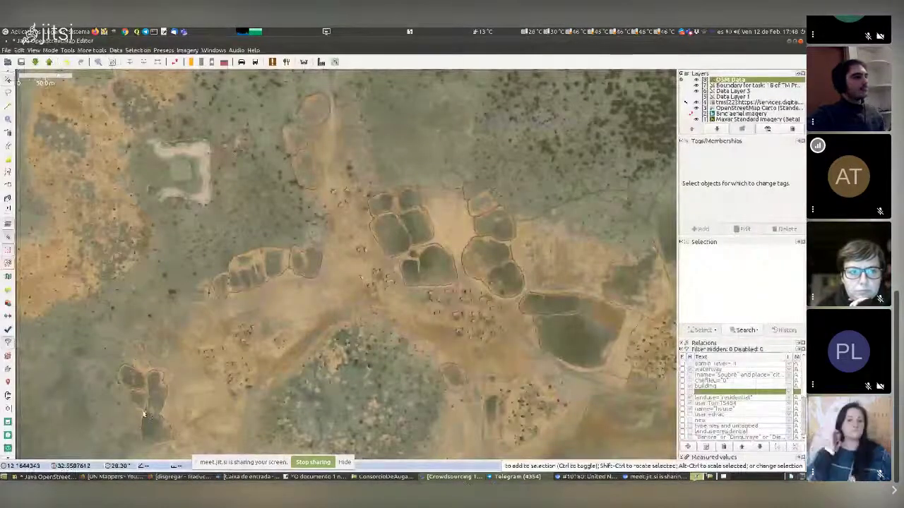
scroll(353, 279, "down", 5)
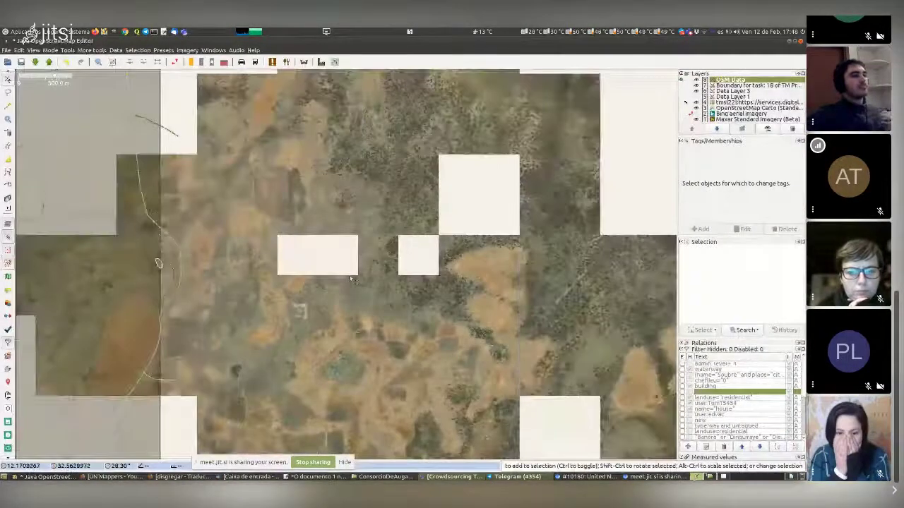
scroll(350, 281, "up", 3)
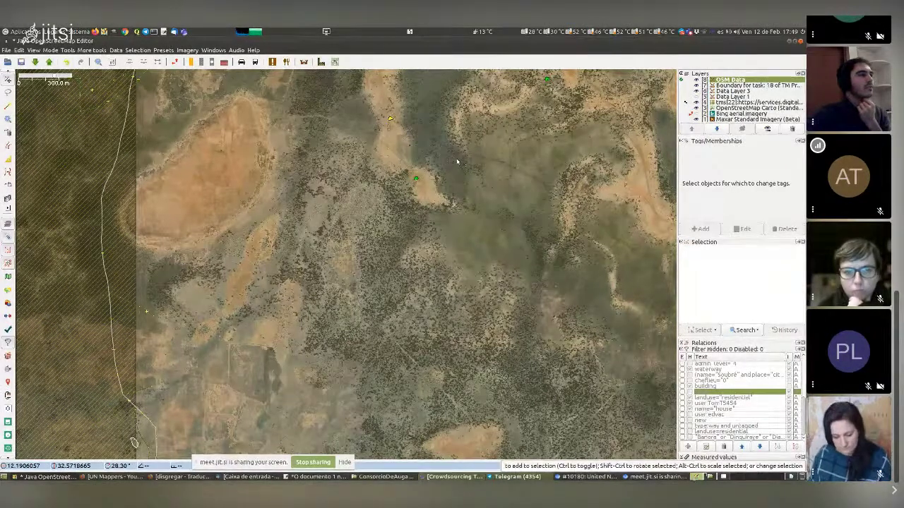
left_click_drag(489, 164, 414, 247)
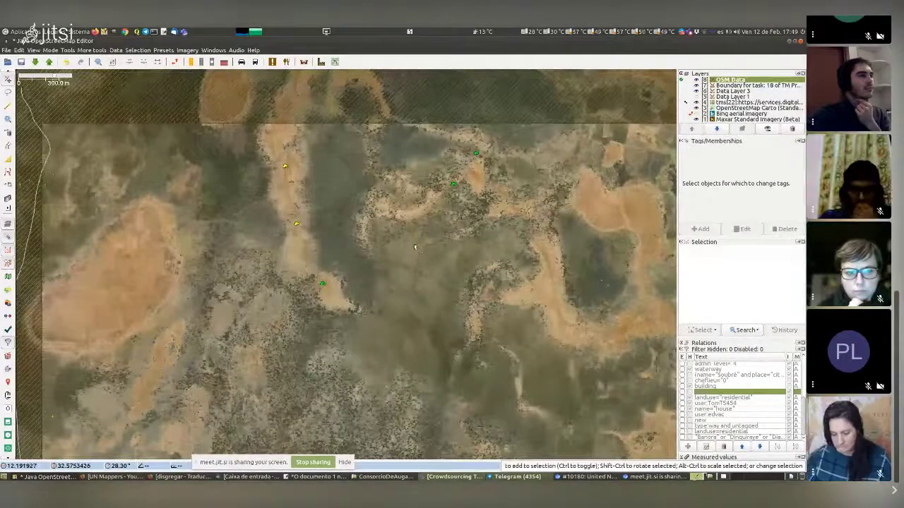
left_click_drag(443, 246, 338, 274)
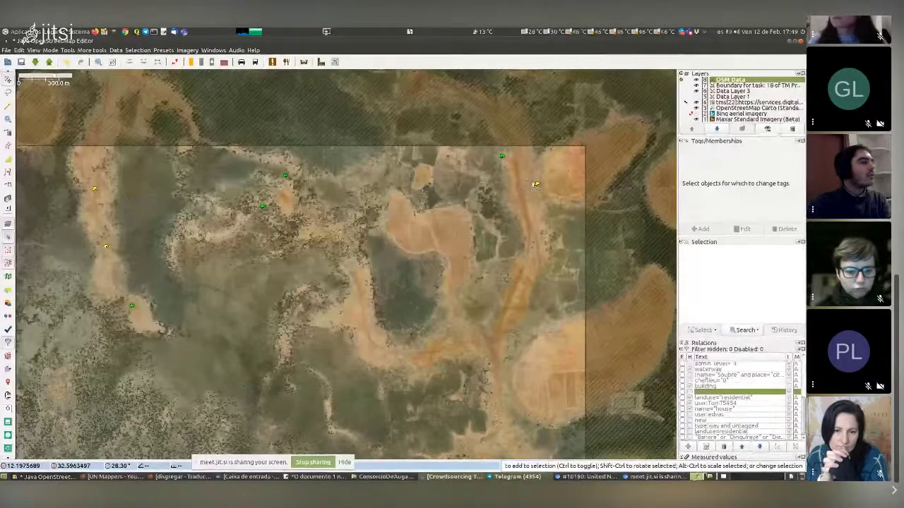
scroll(422, 267, "up", 3)
scroll(421, 267, "up", 2)
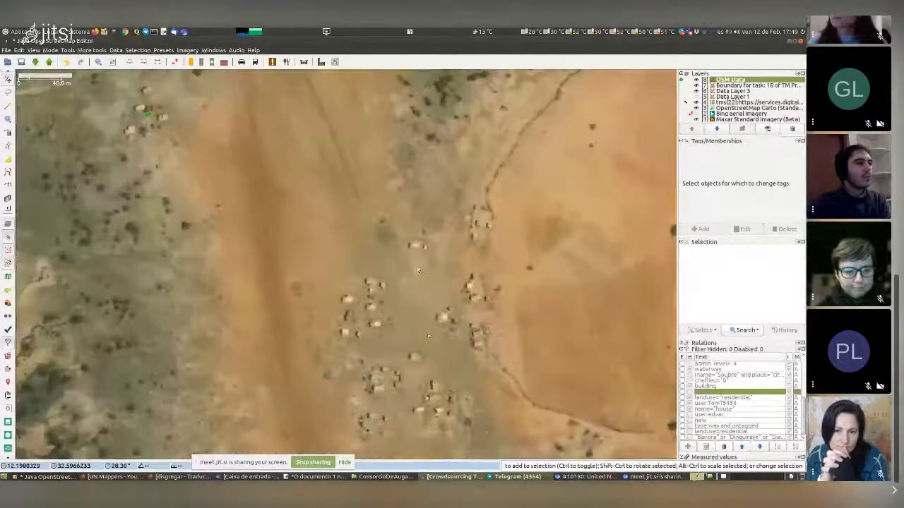
left_click_drag(418, 270, 415, 244)
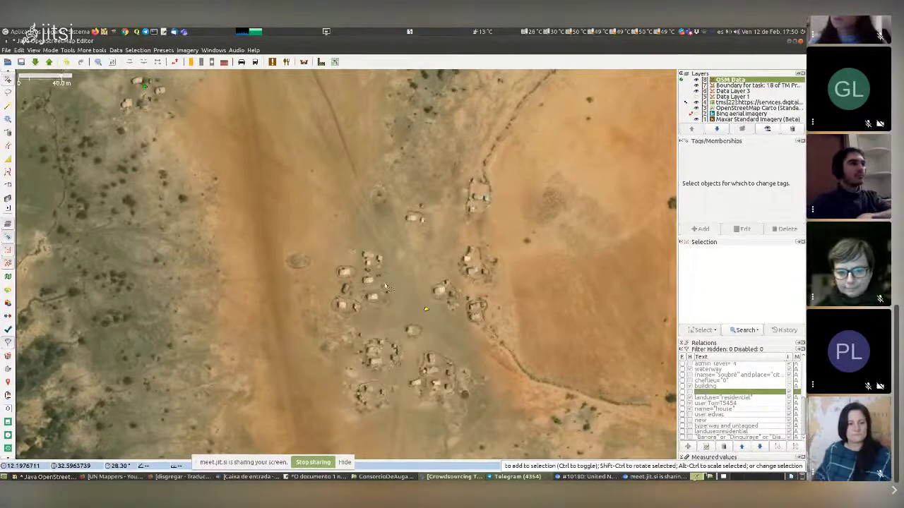
- Trace the settlement outline as a way along the western and southern sides of the hut cluster around the existing place node
key("a")
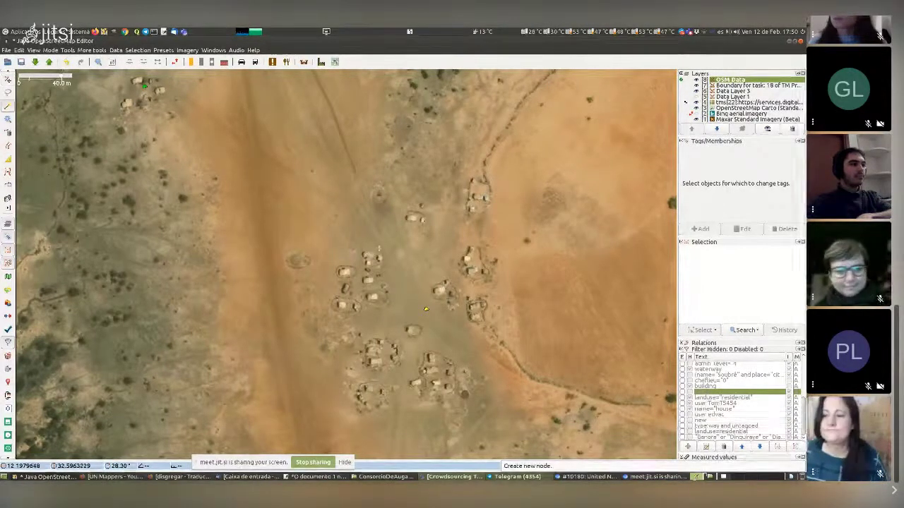
left_click(381, 249)
left_click(354, 248)
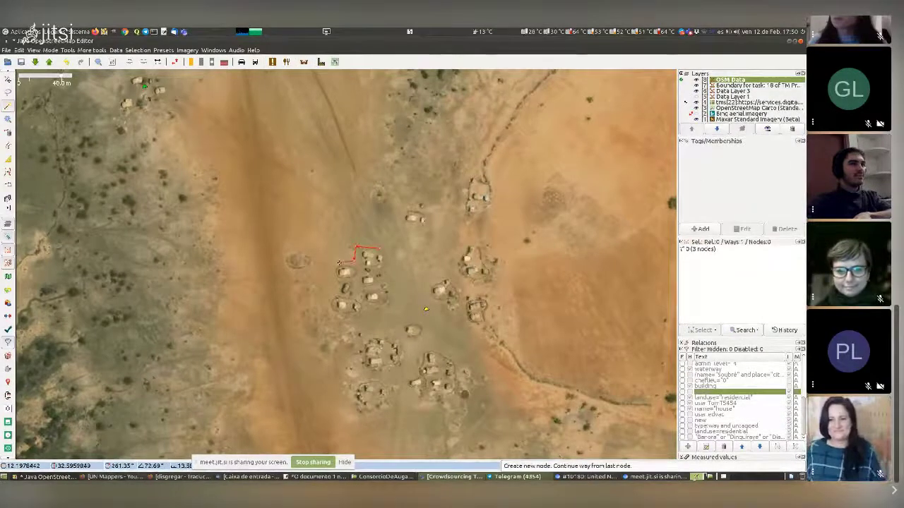
left_click(337, 297)
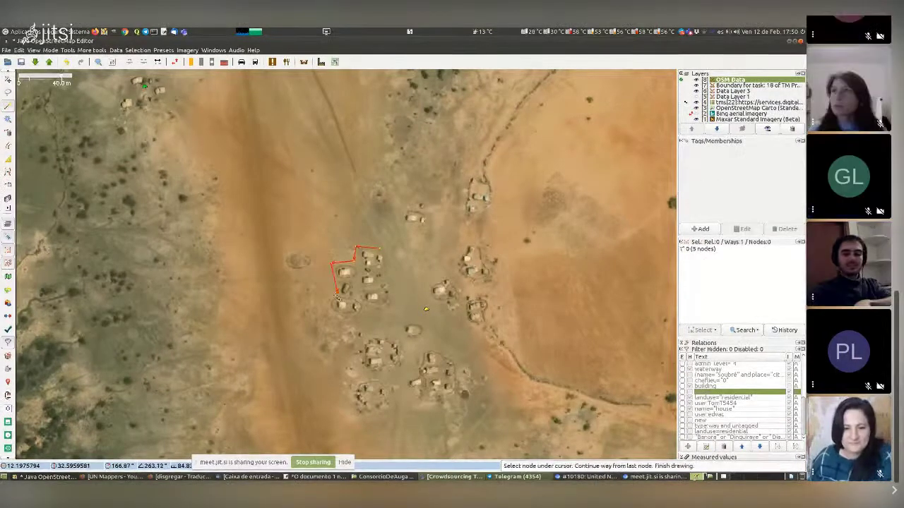
left_click(326, 305)
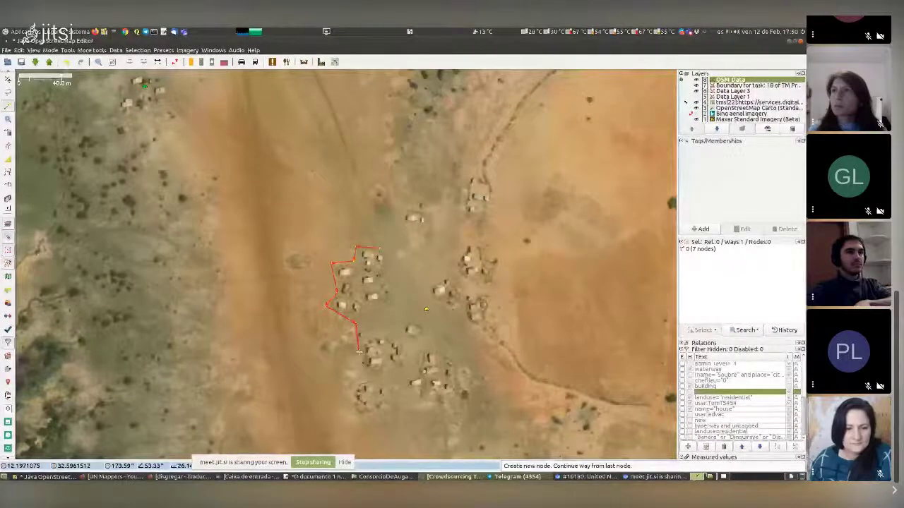
left_click(353, 403)
left_click(370, 415)
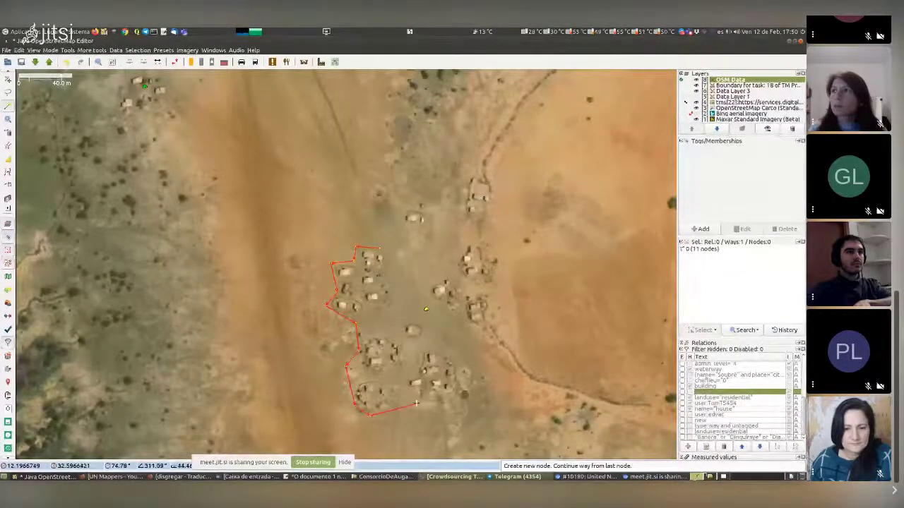
- Finish tracing the closed outline around the hut cluster, along its southern and eastern sides back to the starting node
left_click(446, 405)
left_click(479, 387)
left_click(472, 363)
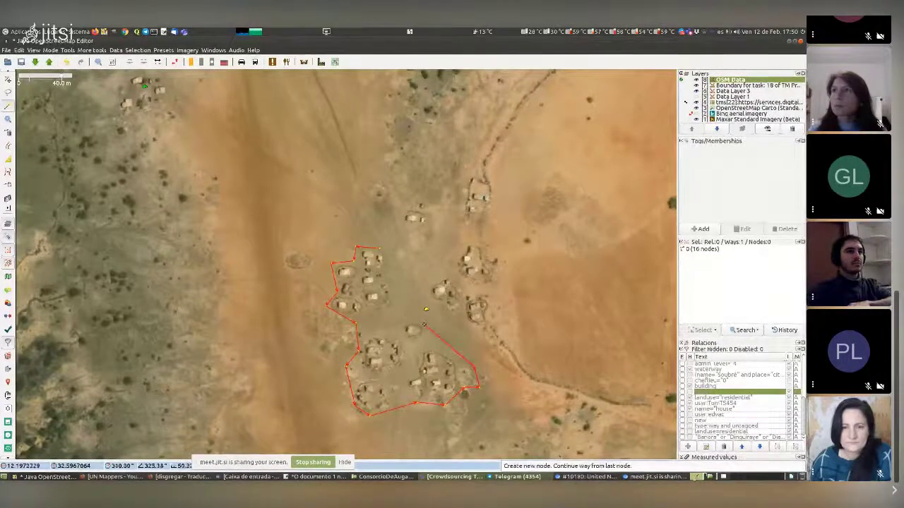
left_click(390, 281)
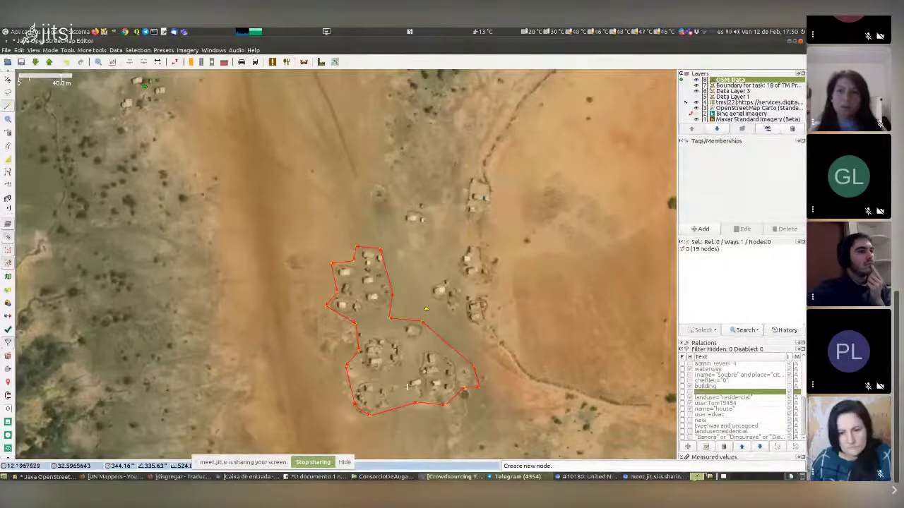
- Tag the closed outline around the huts with the Residential Area land use preset, leaving the name empty
left_click(162, 50)
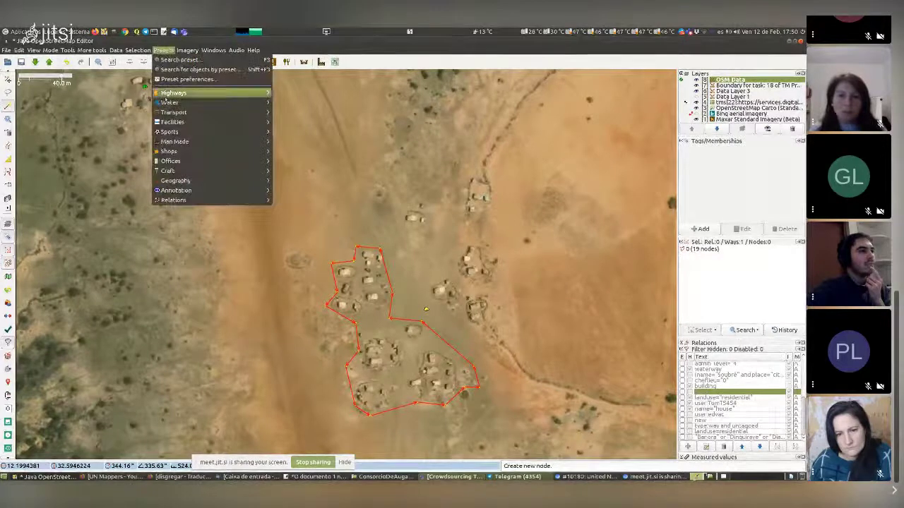
mouse_move(168, 181)
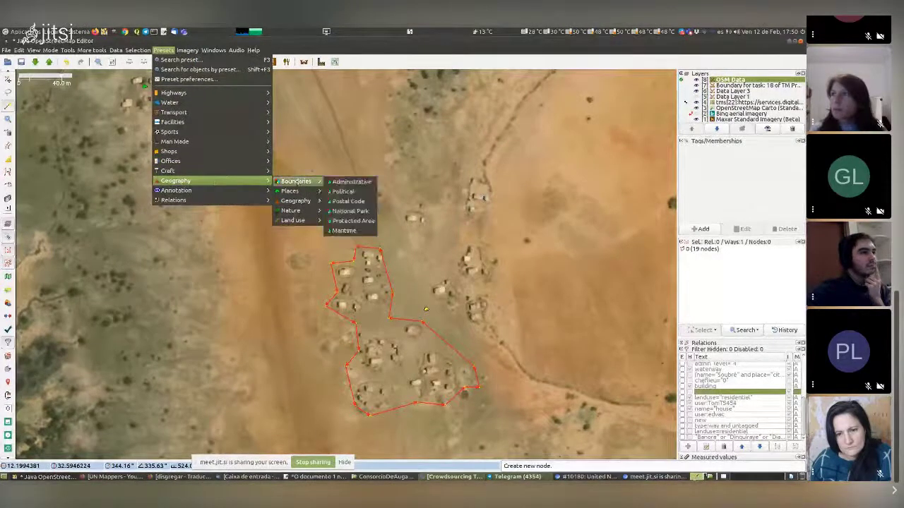
mouse_move(296, 202)
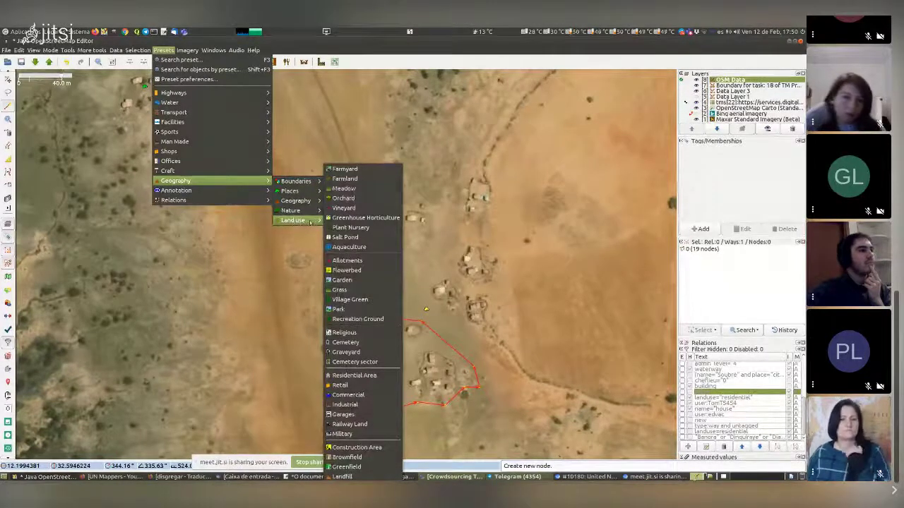
left_click(354, 377)
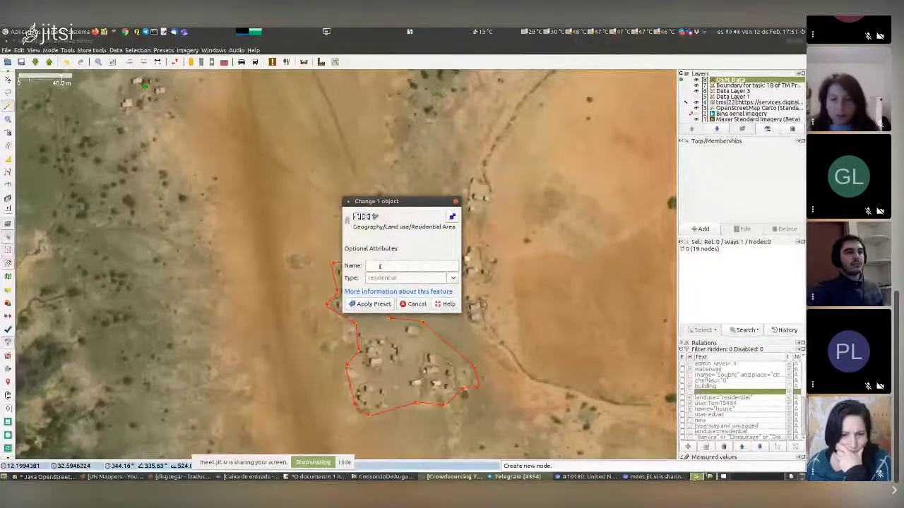
left_click(373, 305)
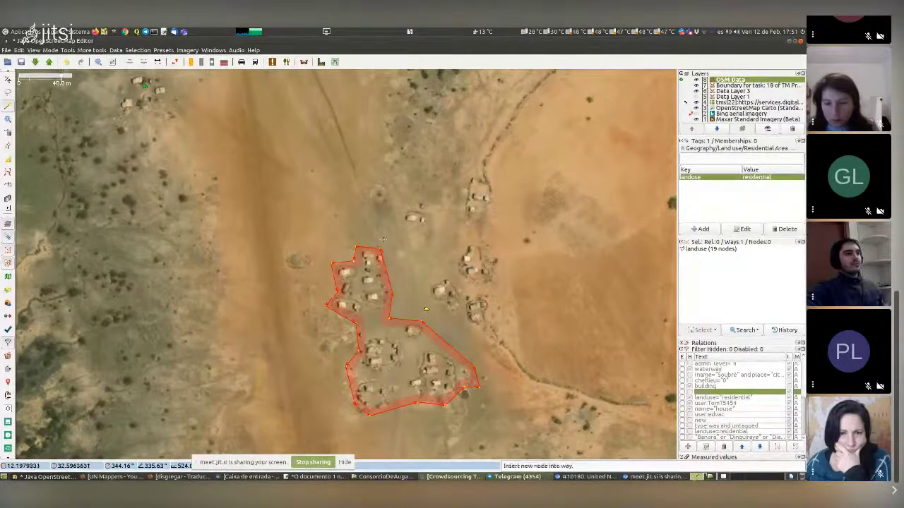
left_click(164, 51)
mouse_move(212, 181)
mouse_move(293, 202)
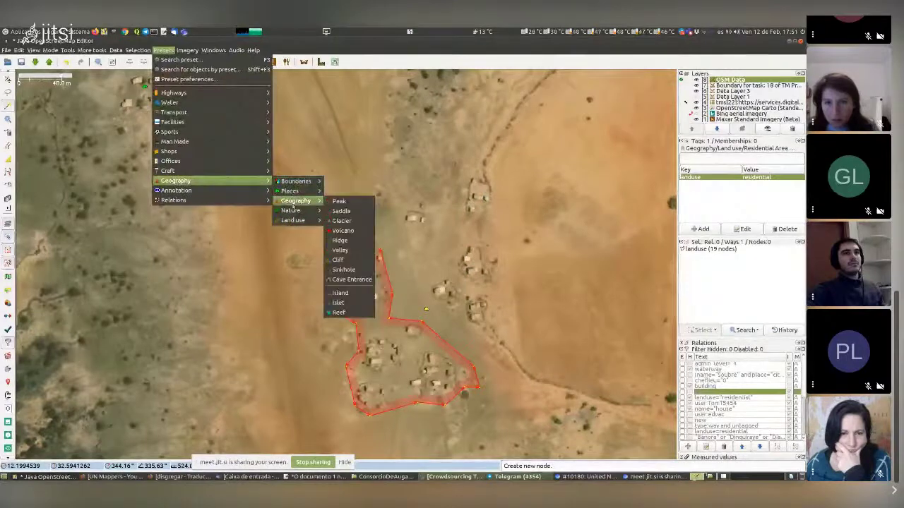
mouse_move(293, 220)
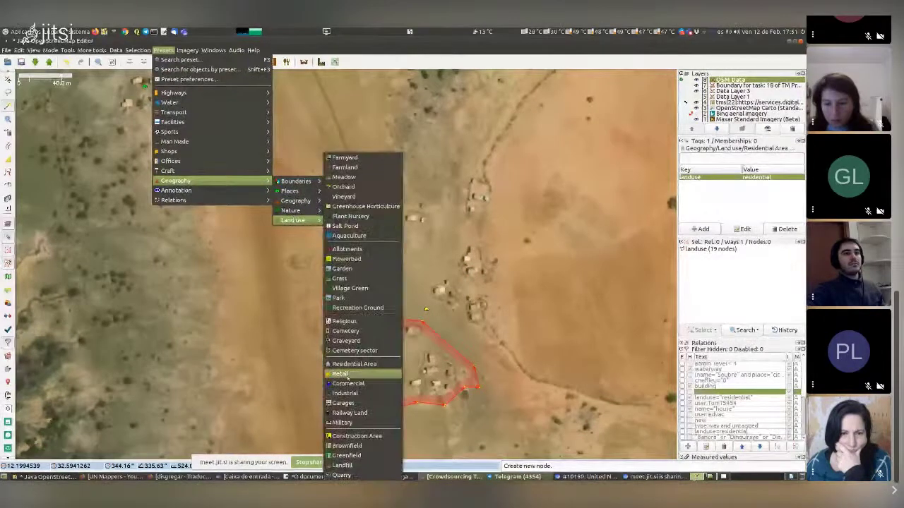
key("Escape")
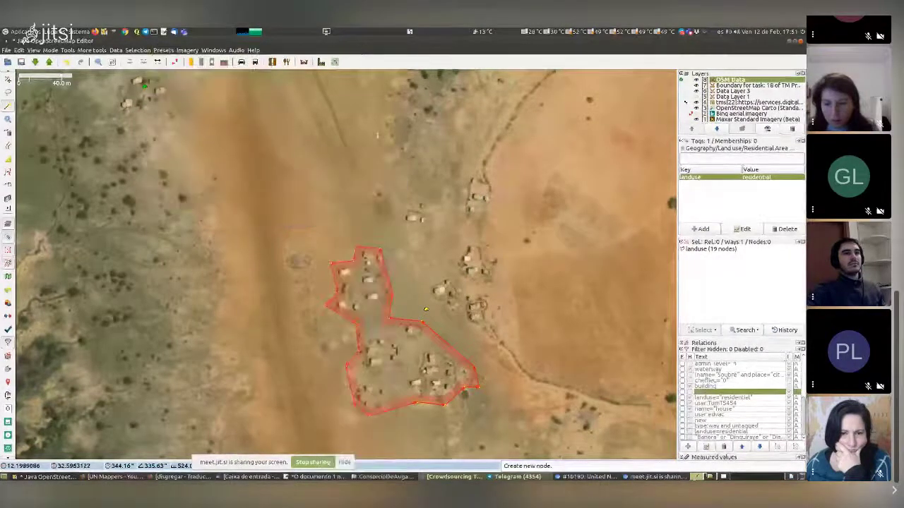
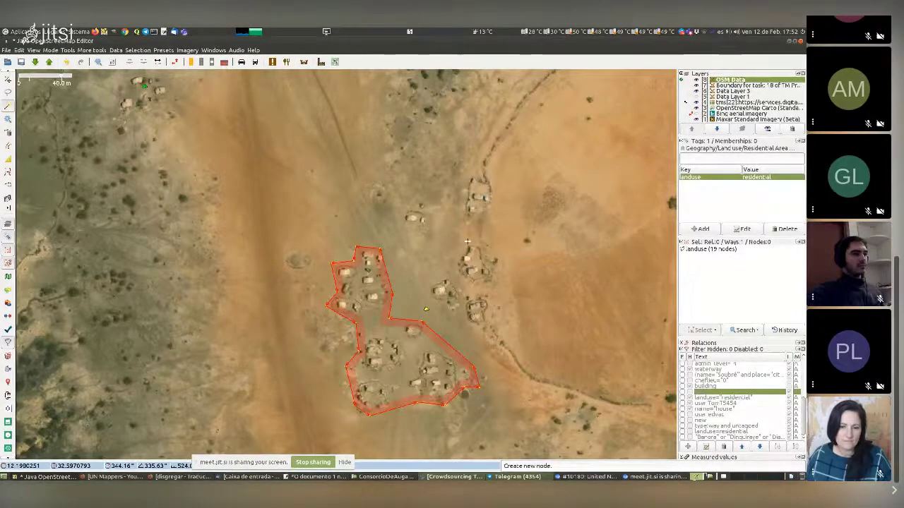
- Examine the small hut group northwest of the residential area and the overall extent of the task square
left_click_drag(264, 213, 459, 374)
scroll(344, 230, "up", 3)
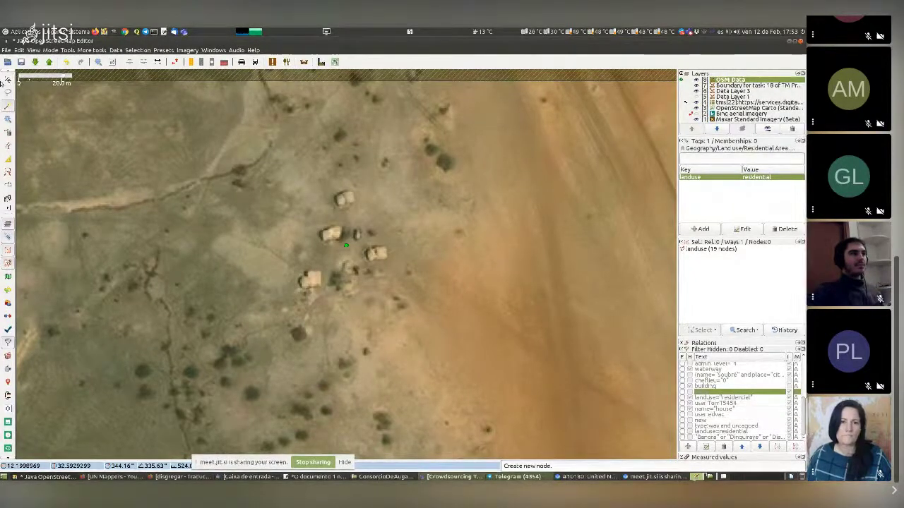
scroll(351, 225, "down", 2)
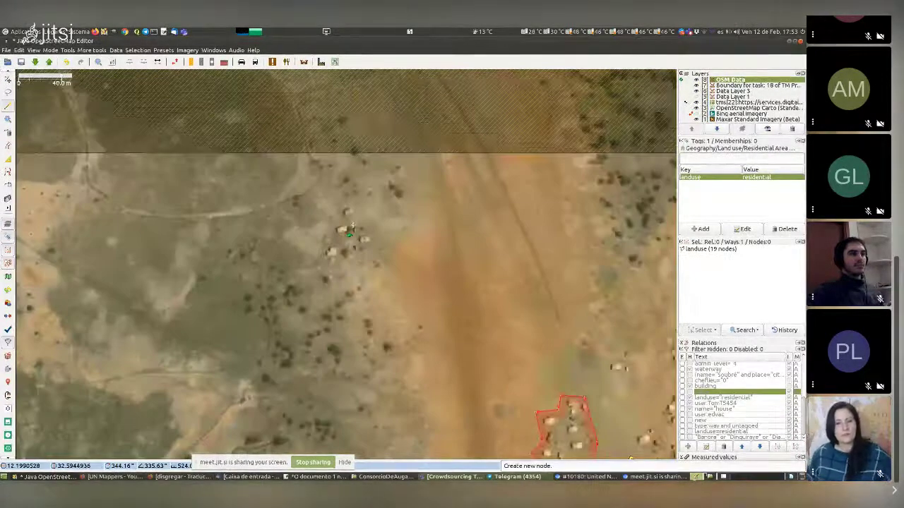
scroll(339, 346, "down", 6)
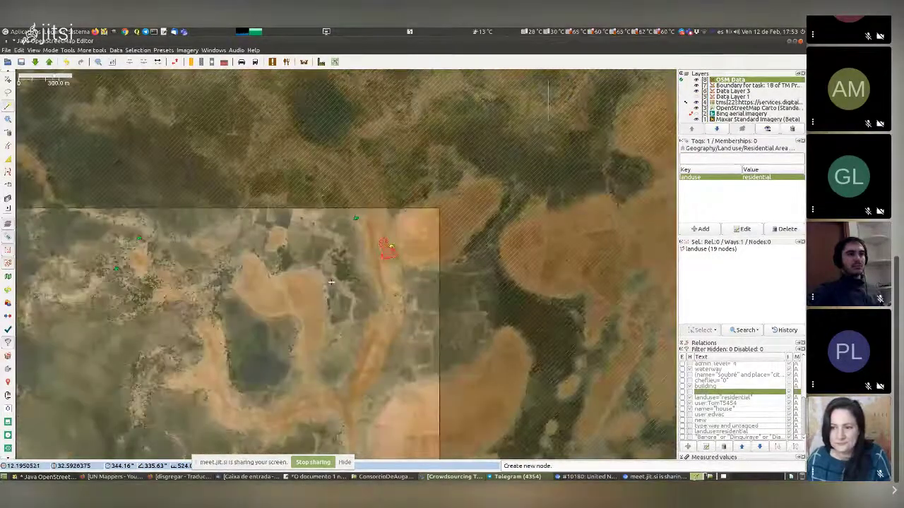
scroll(330, 282, "down", 1)
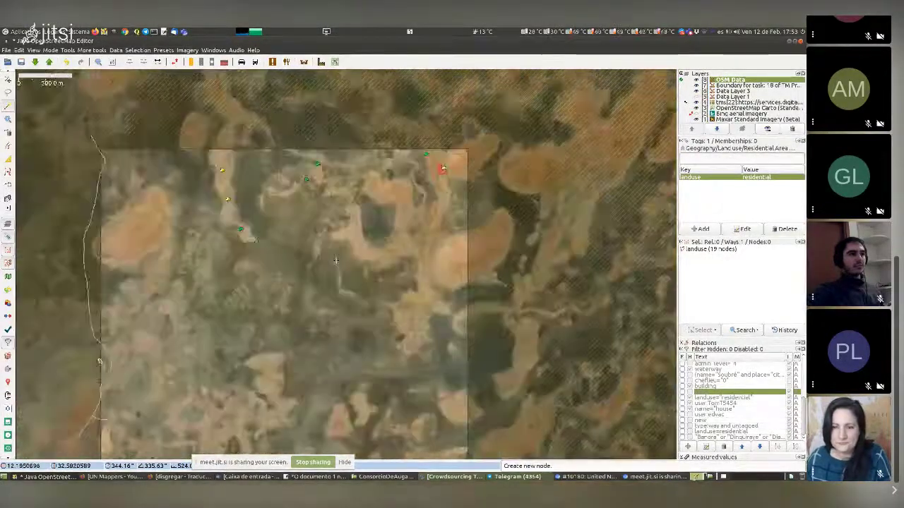
left_click_drag(335, 261, 359, 219)
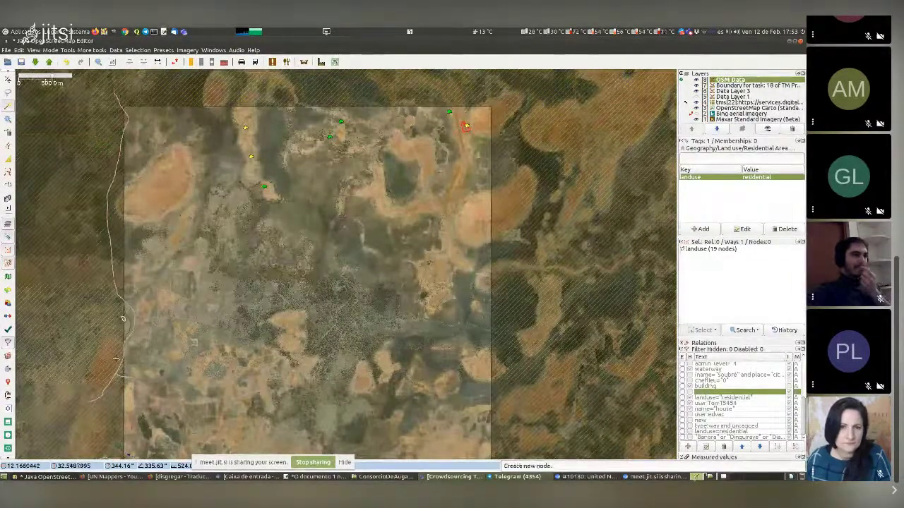
- Inspect the existing ways along the task square's western boundary and the terrain southeast of them
scroll(108, 313, "up", 3)
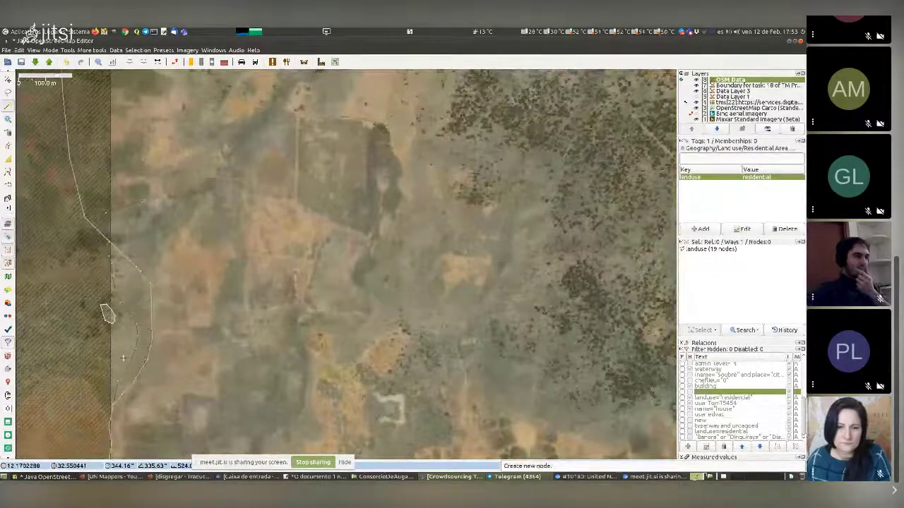
scroll(111, 292, "up", 2)
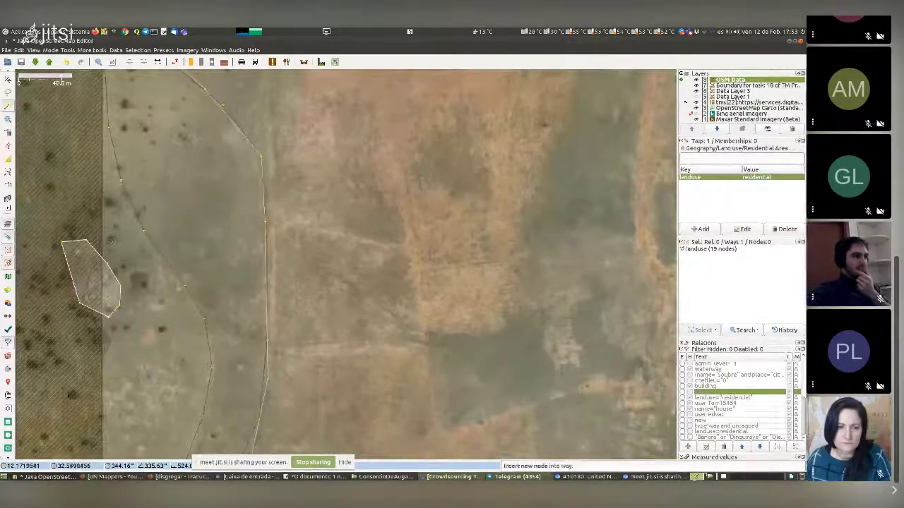
left_click_drag(95, 247, 89, 88)
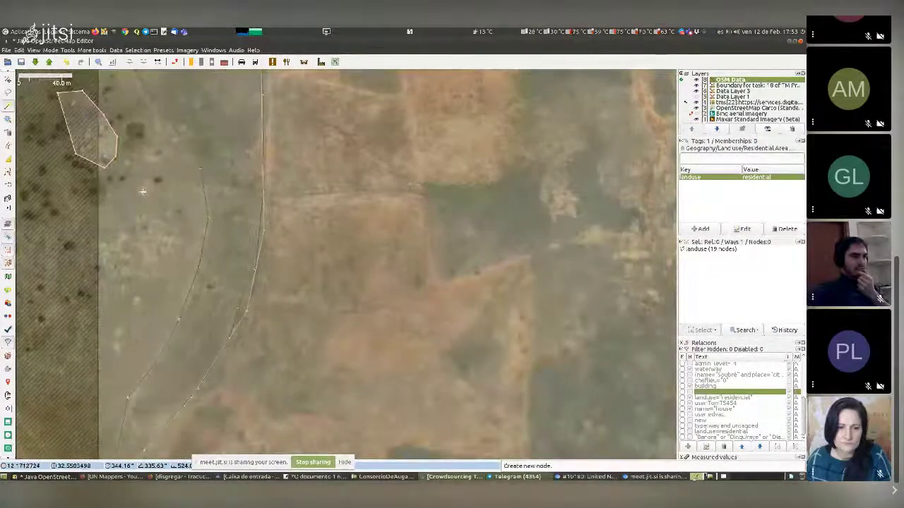
scroll(152, 219, "down", 2)
left_click_drag(471, 332, 423, 202)
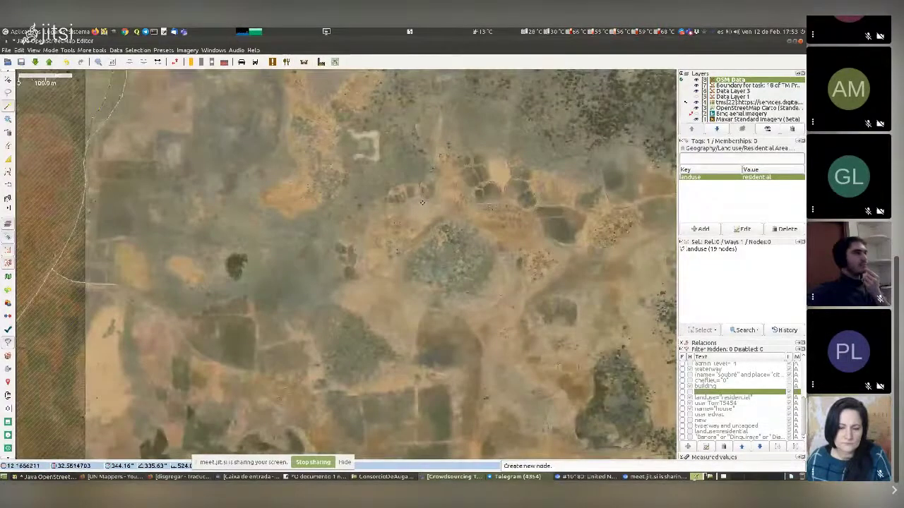
scroll(423, 203, "down", 4)
left_click_drag(482, 224, 323, 372)
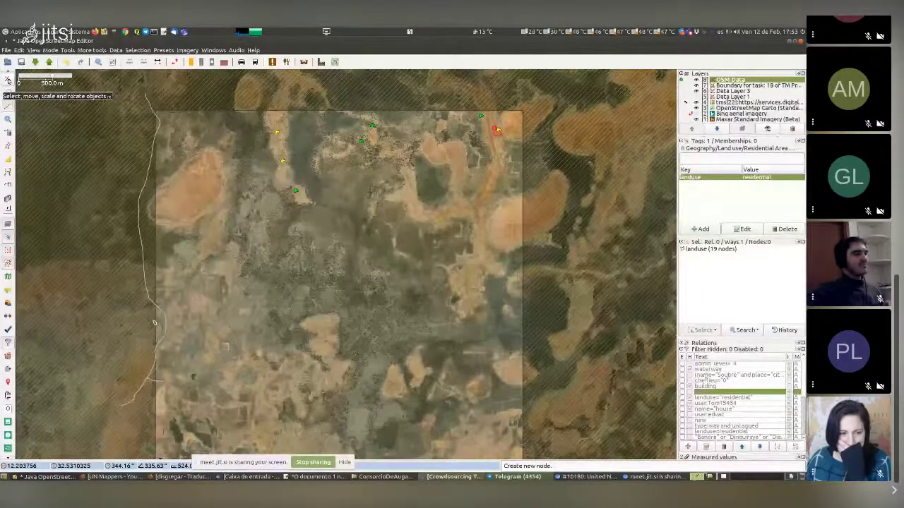
- Select the lower of the two neighbouring green place nodes in the task's northern part to view its tags
left_click(8, 81)
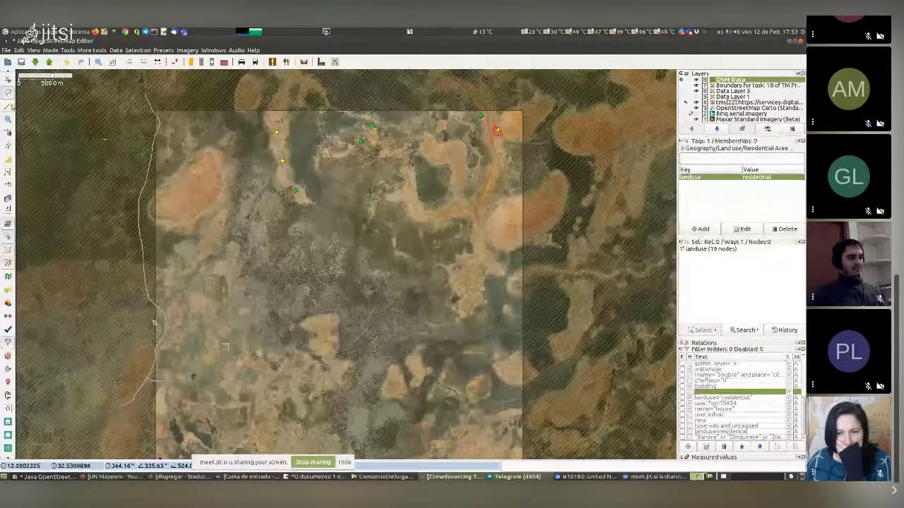
key("a")
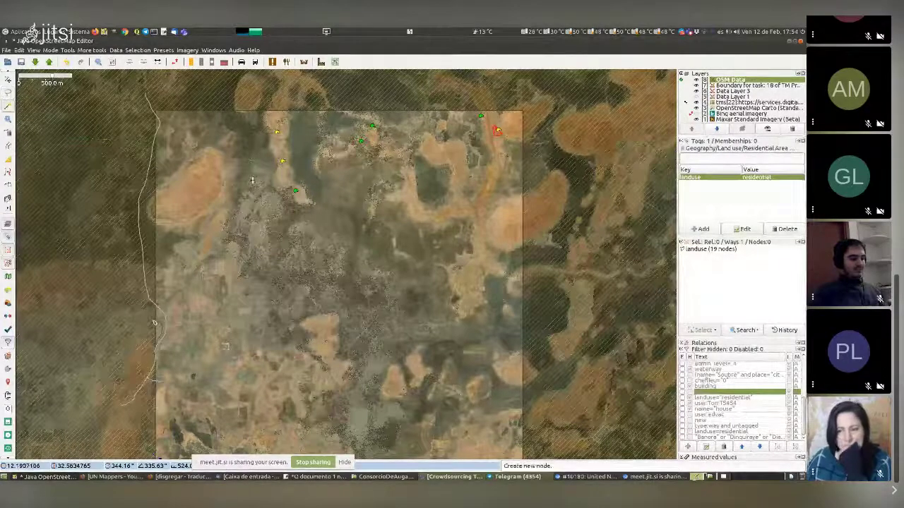
left_click(360, 141)
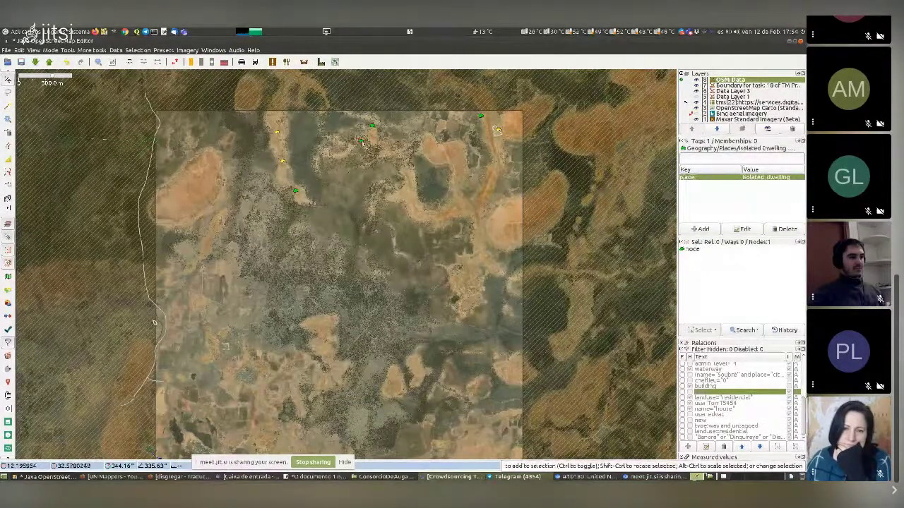
- Select the road running along the task square's western boundary to view its highway tags
scroll(366, 144, "up", 2)
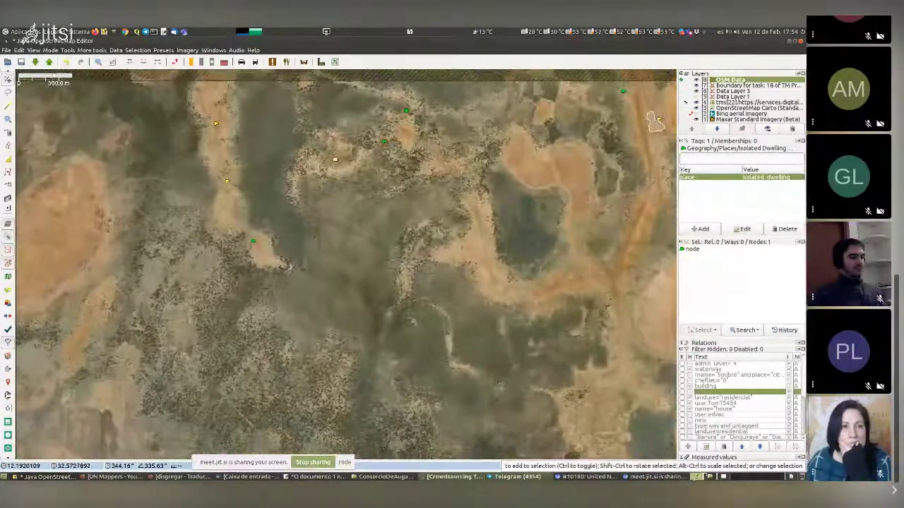
left_click_drag(155, 193, 301, 192)
left_click_drag(126, 181, 212, 185)
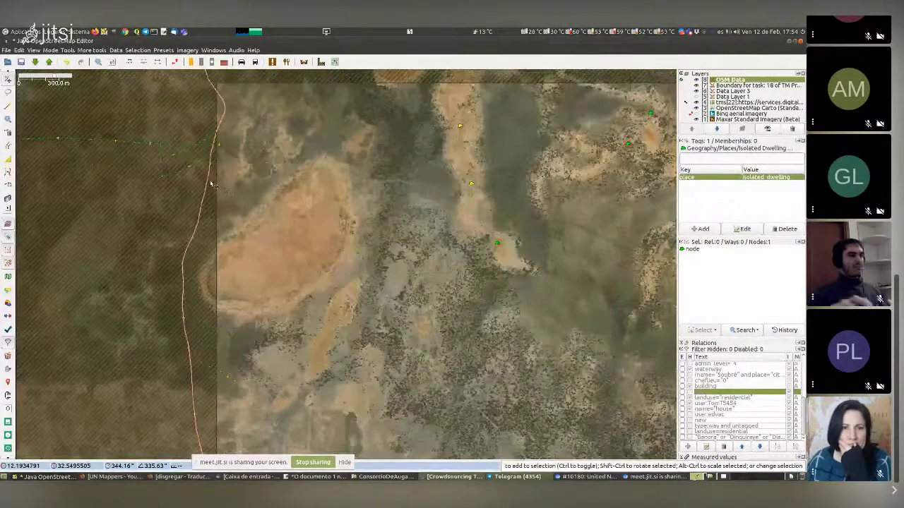
scroll(212, 185, "up", 5)
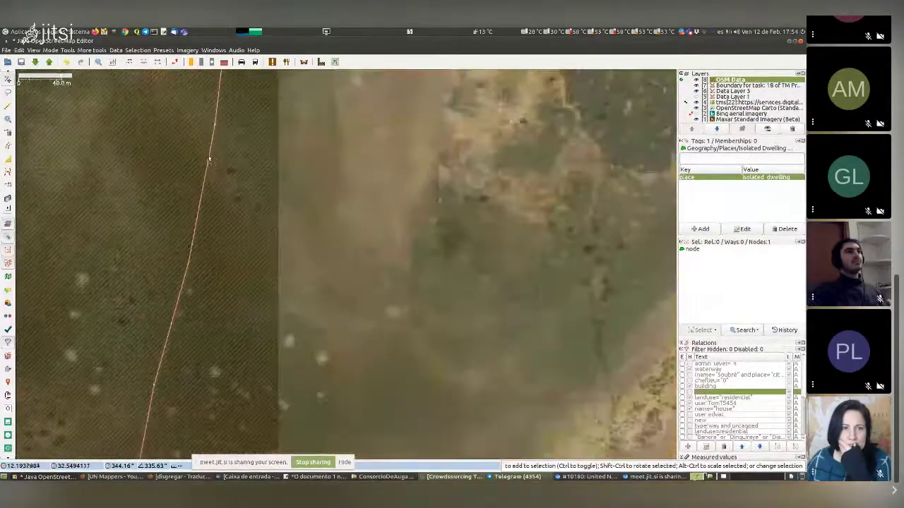
left_click(210, 162)
- Examine the selected road's course along the western boundary and the residential area in the task's northeastern corner
scroll(239, 276, "down", 1)
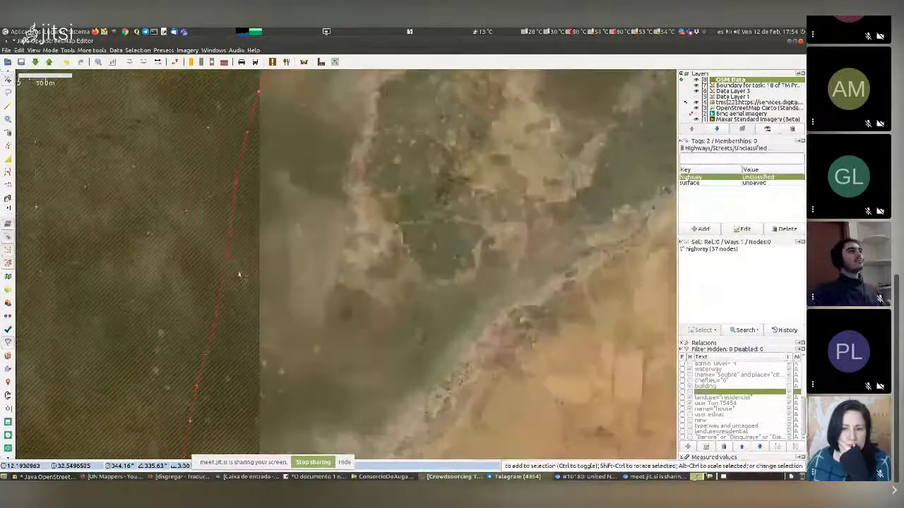
scroll(239, 276, "down", 4)
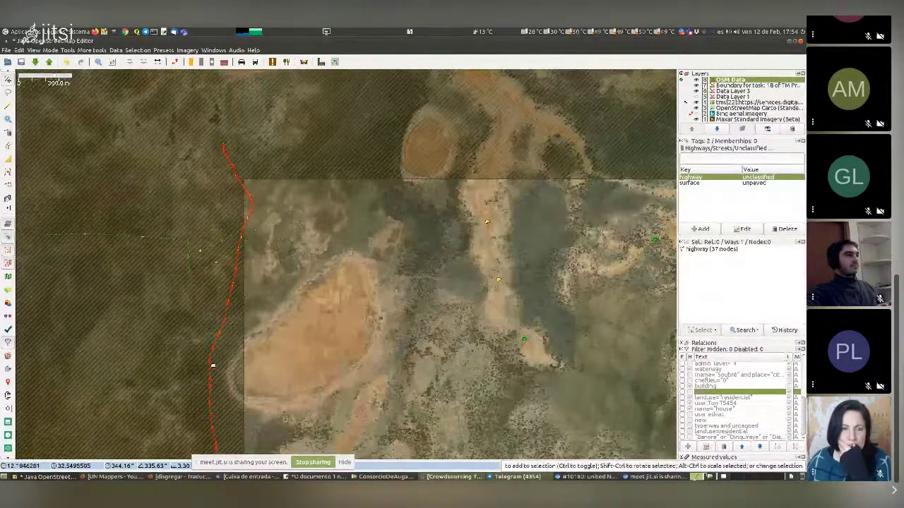
scroll(176, 168, "down", 2)
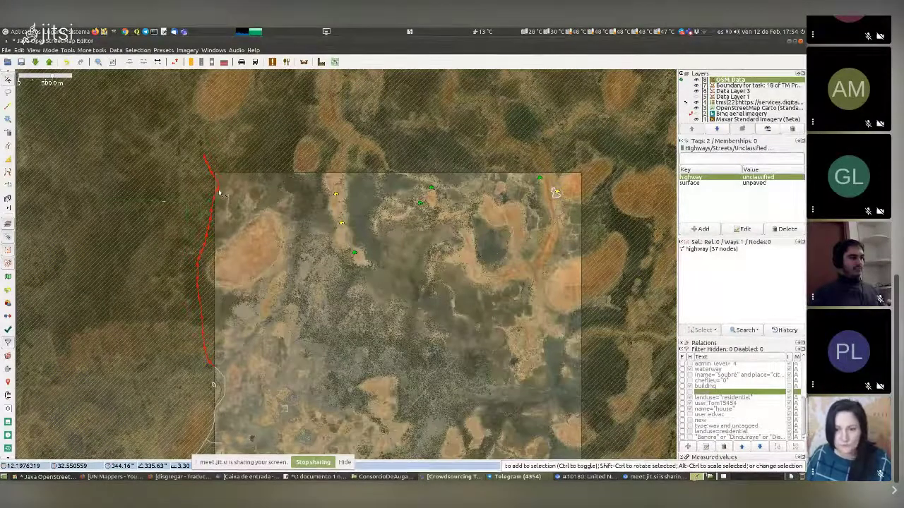
scroll(212, 178, "up", 5)
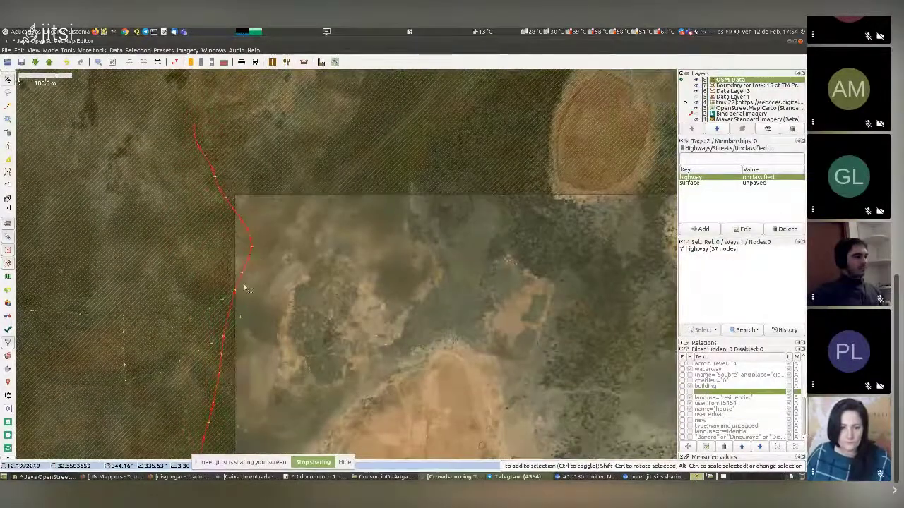
left_click_drag(243, 322, 148, 220)
scroll(205, 236, "down", 5)
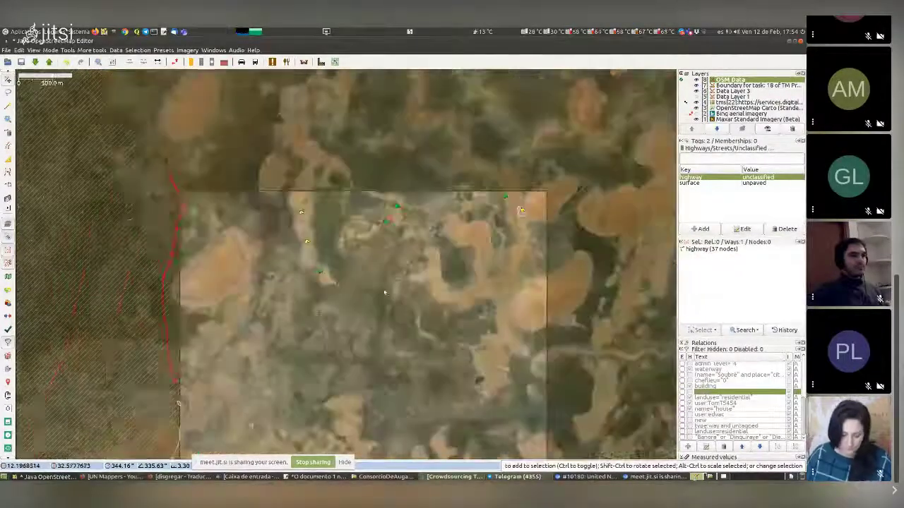
scroll(494, 256, "up", 8)
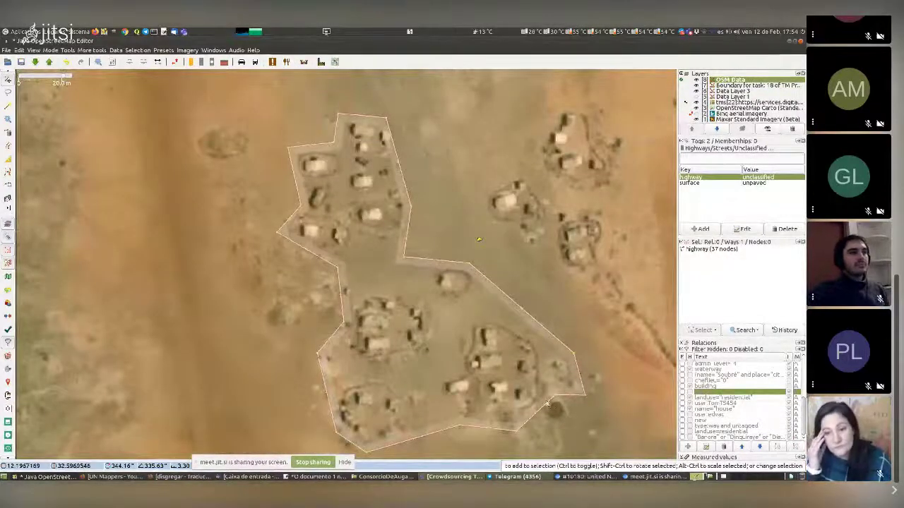
scroll(258, 277, "down", 7)
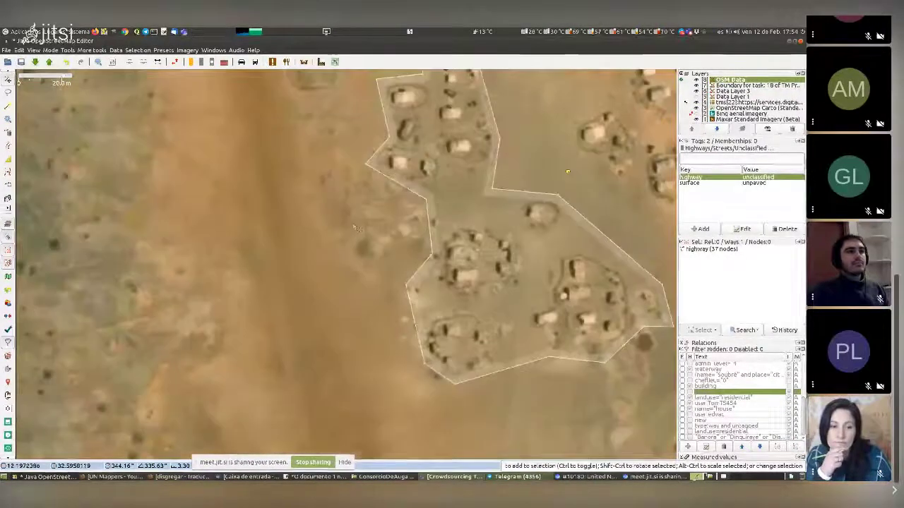
key("ctrl+Left")
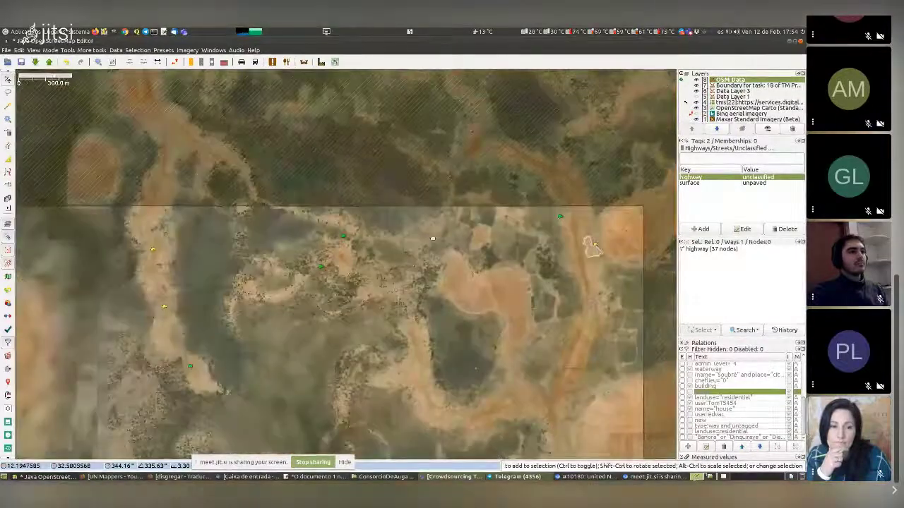
- Examine the western boundary and the surroundings of the residential area in the task square's northeastern corner, and clear the road selection
key("3")
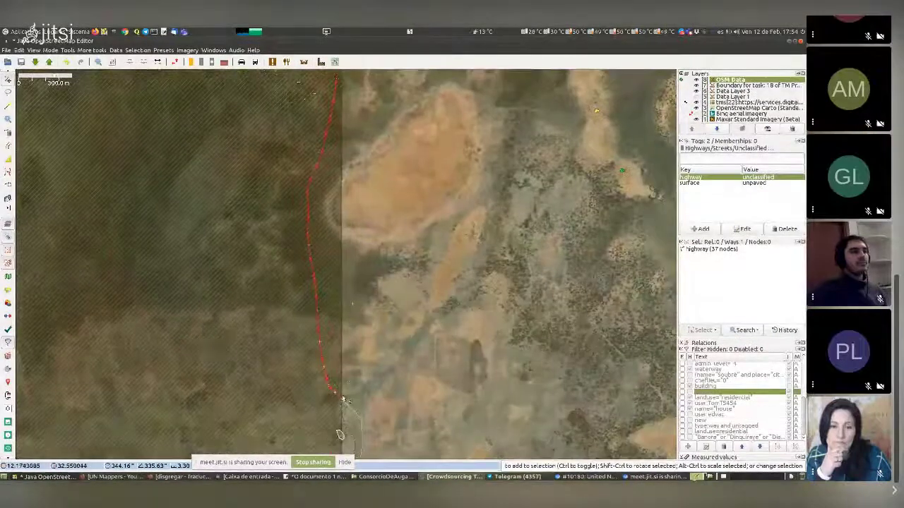
left_click_drag(341, 439, 152, 452)
left_click_drag(615, 77, 410, 233)
left_click_drag(551, 205, 408, 213)
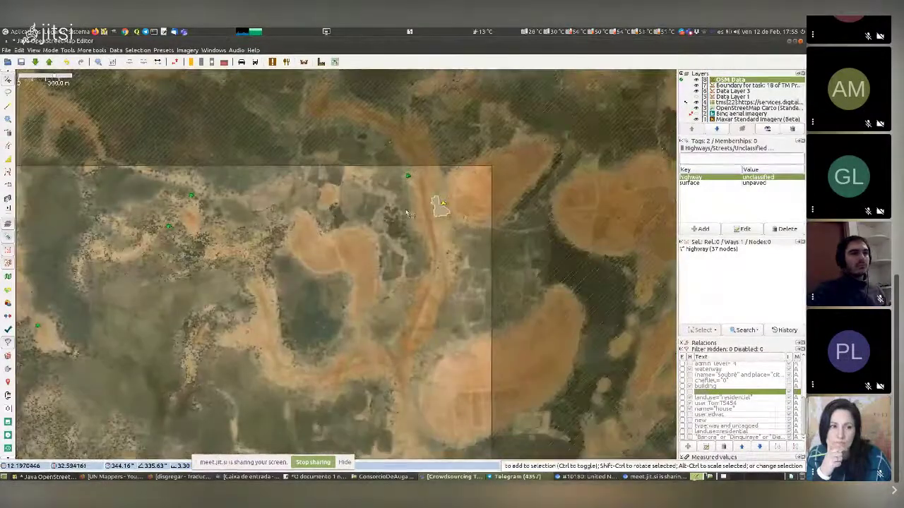
scroll(408, 213, "up", 2)
scroll(399, 203, "up", 2)
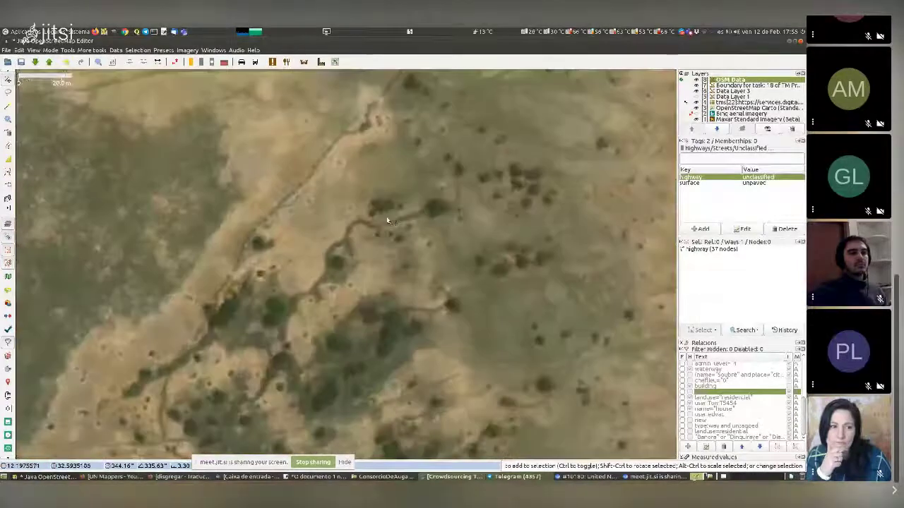
scroll(392, 207, "down", 1)
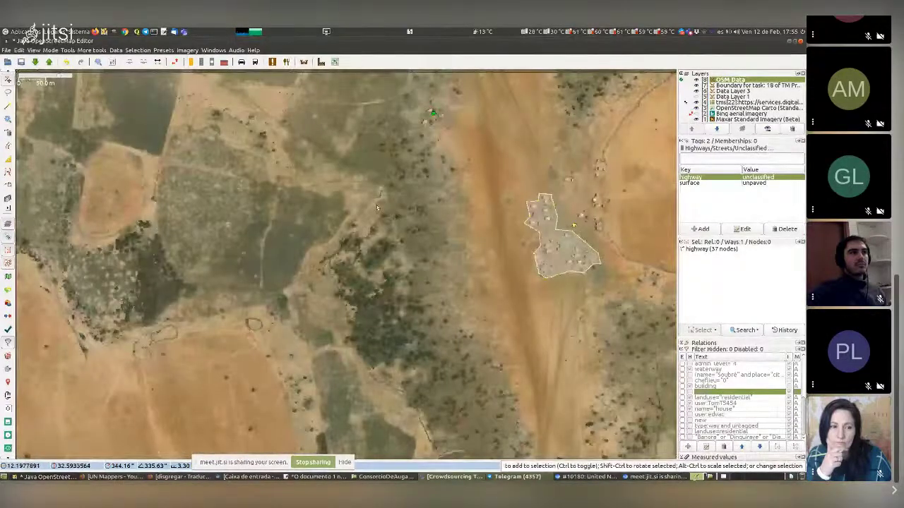
left_click(238, 174)
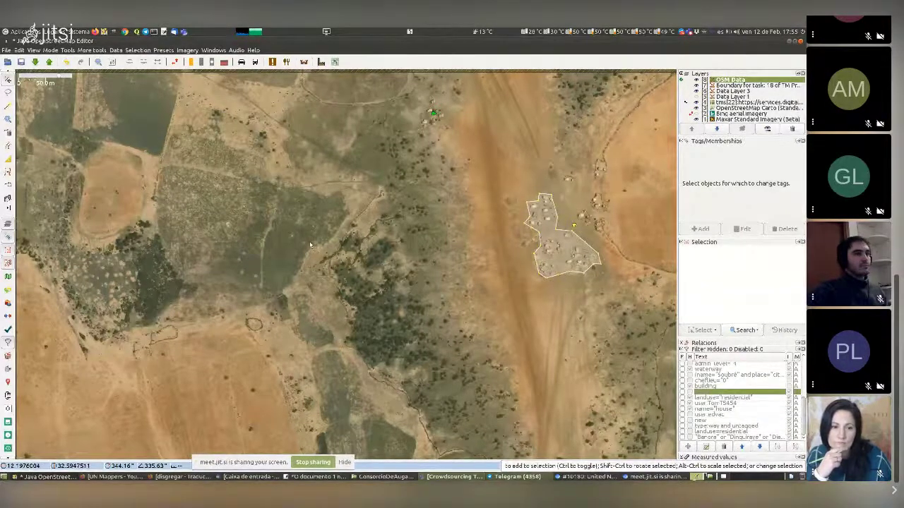
- Select the road along the task square's western boundary to view its tags, and deselect it
scroll(310, 245, "down", 1)
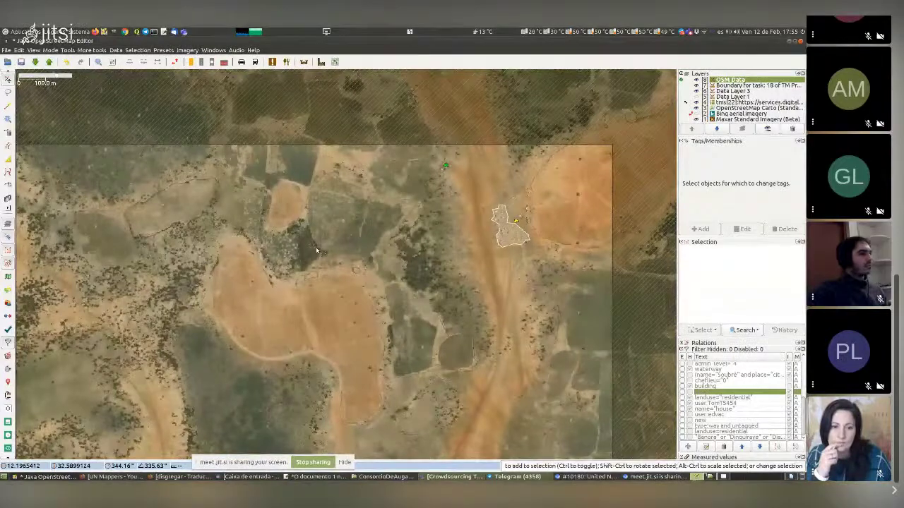
scroll(314, 249, "down", 2)
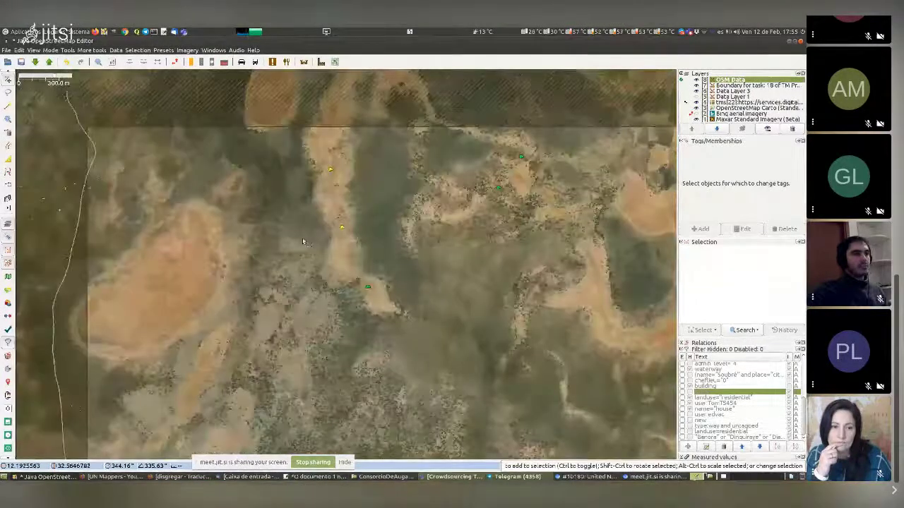
left_click_drag(303, 242, 498, 249)
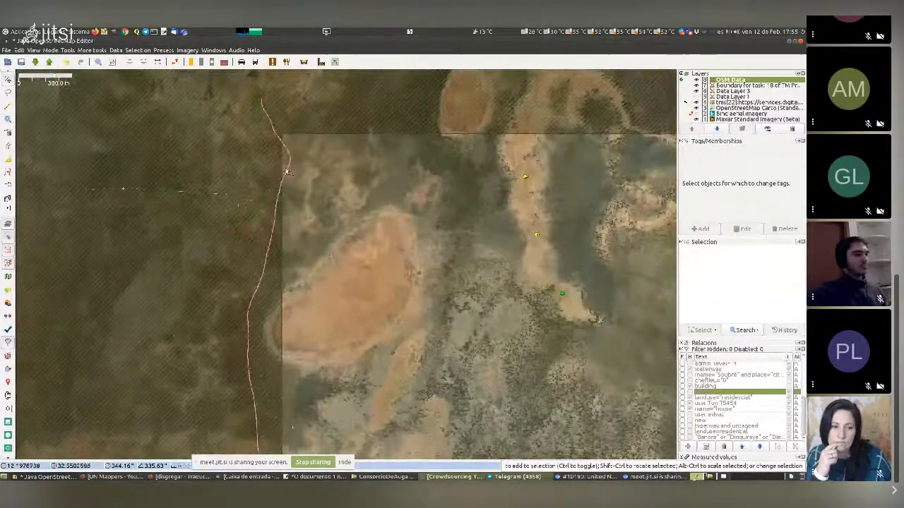
left_click(286, 171)
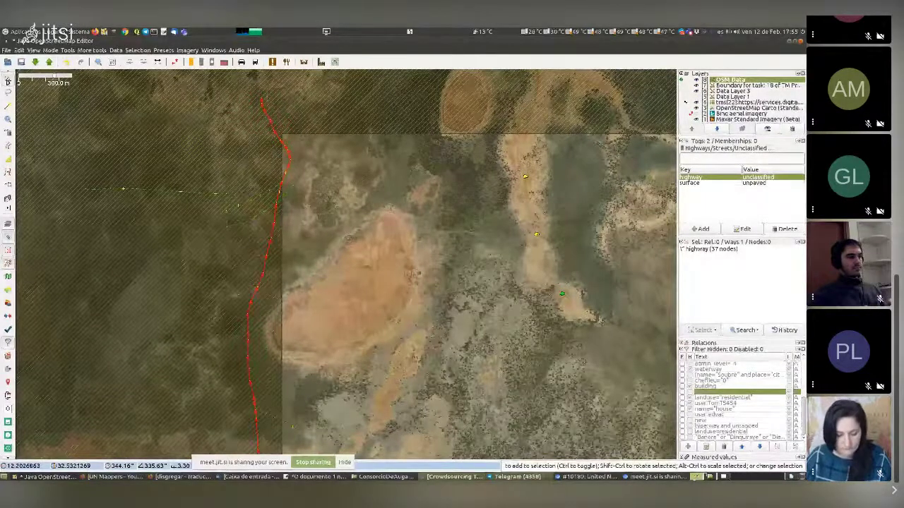
key("Escape")
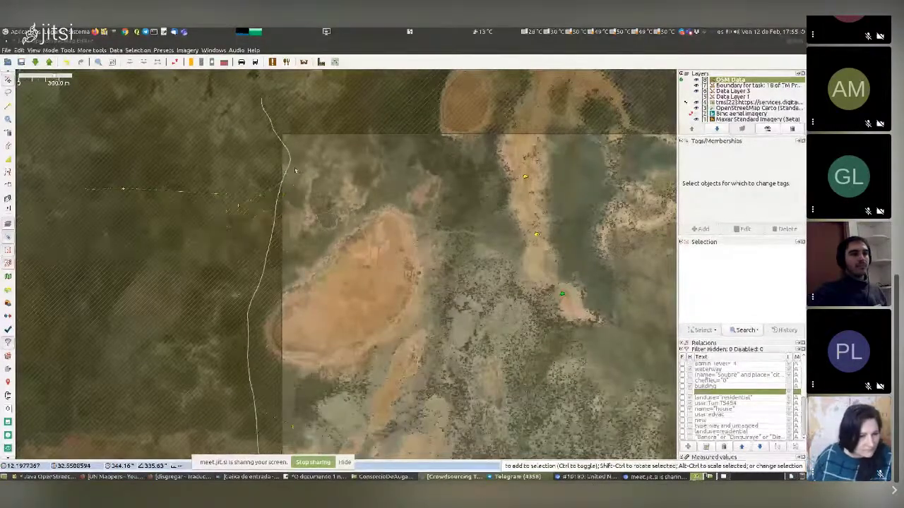
- Try placing a single node amid the untagged hut cluster east of the large bare orange field, and undo it
key("ctrl+Right")
key("ctrl+Right")
key("ctrl+Right")
key("ctrl+Right")
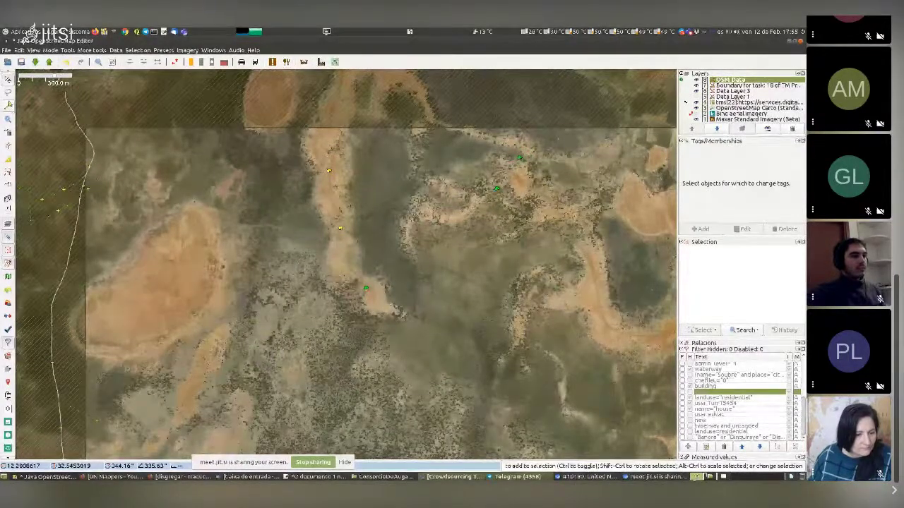
left_click(8, 106)
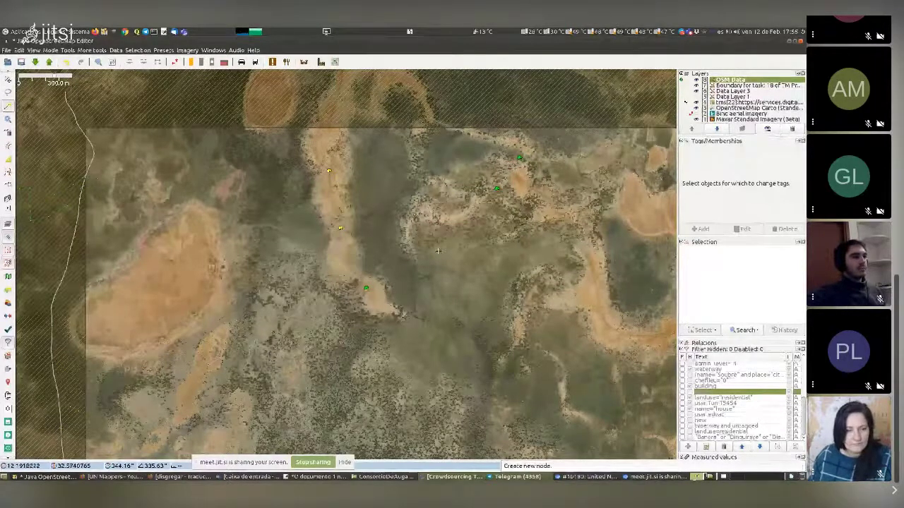
scroll(438, 251, "up", 5)
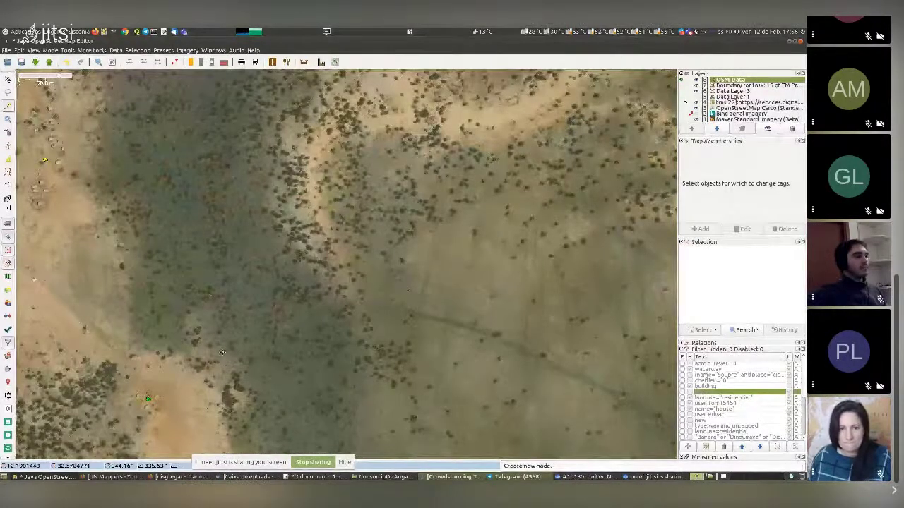
left_click_drag(172, 372, 204, 317)
left_click_drag(145, 326, 299, 252)
scroll(282, 235, "up", 1)
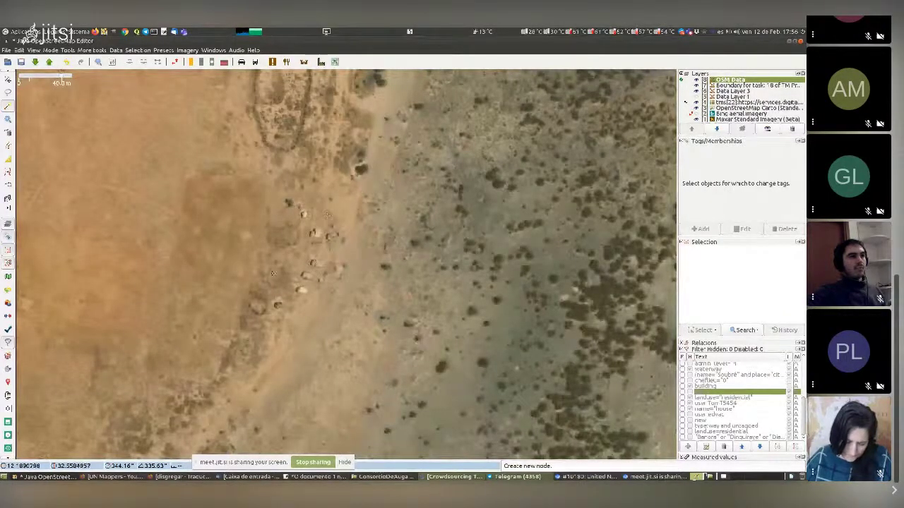
left_click(308, 252)
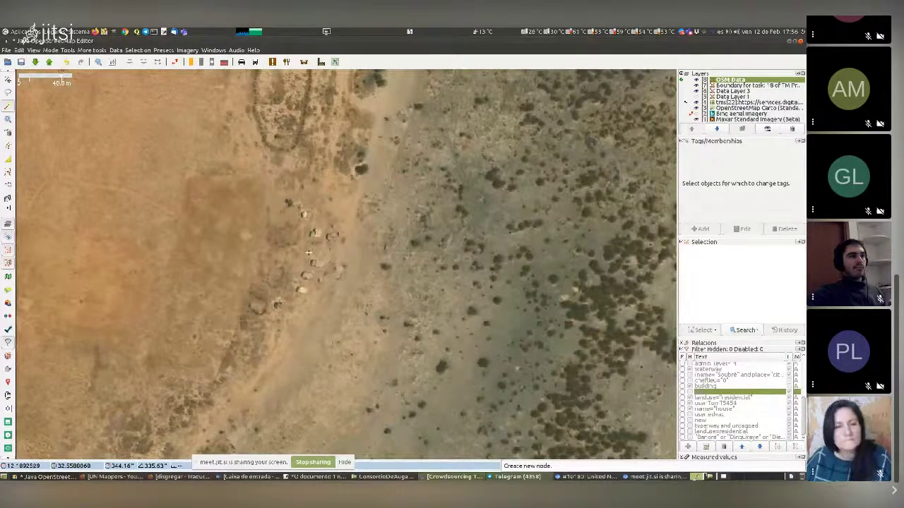
key("Escape")
key("s")
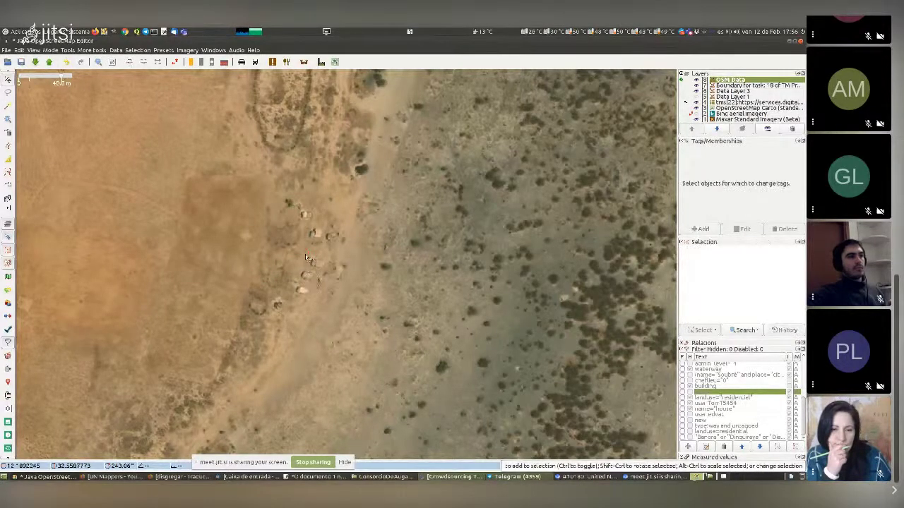
key("a")
left_click(306, 259)
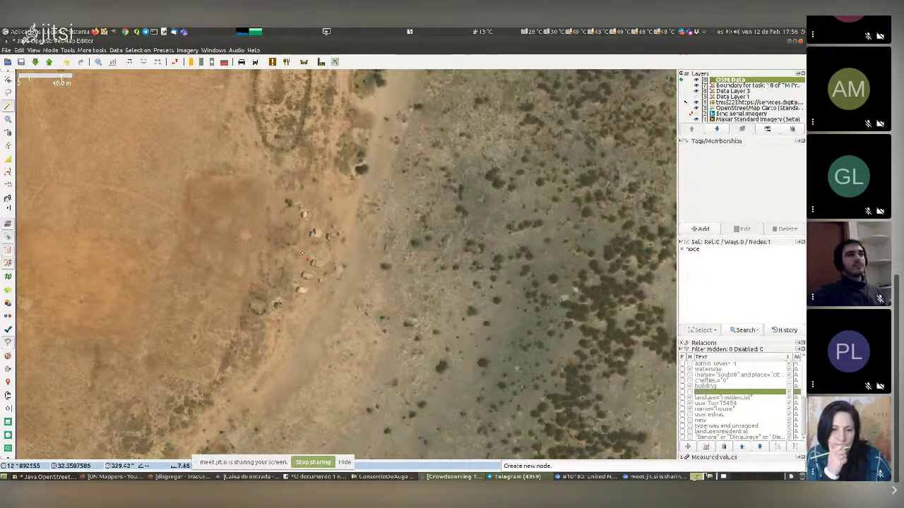
scroll(313, 297, "down", 1)
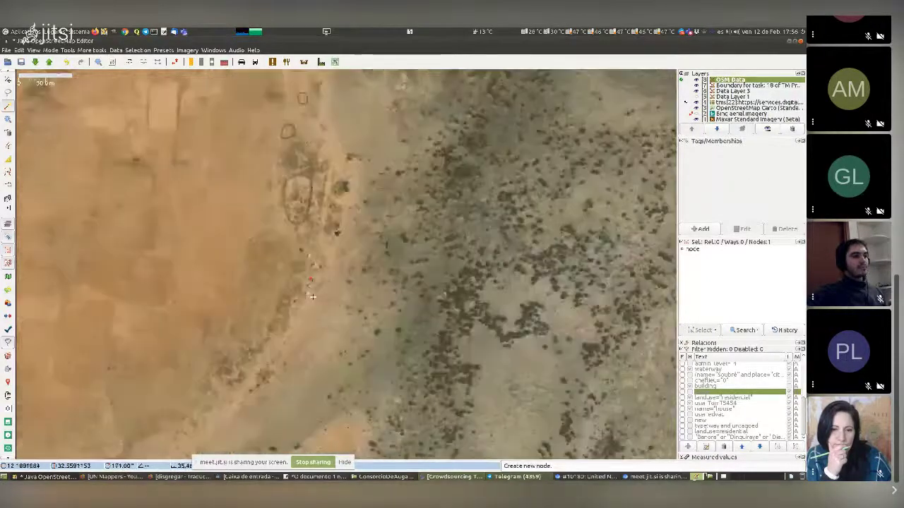
key("ctrl+z")
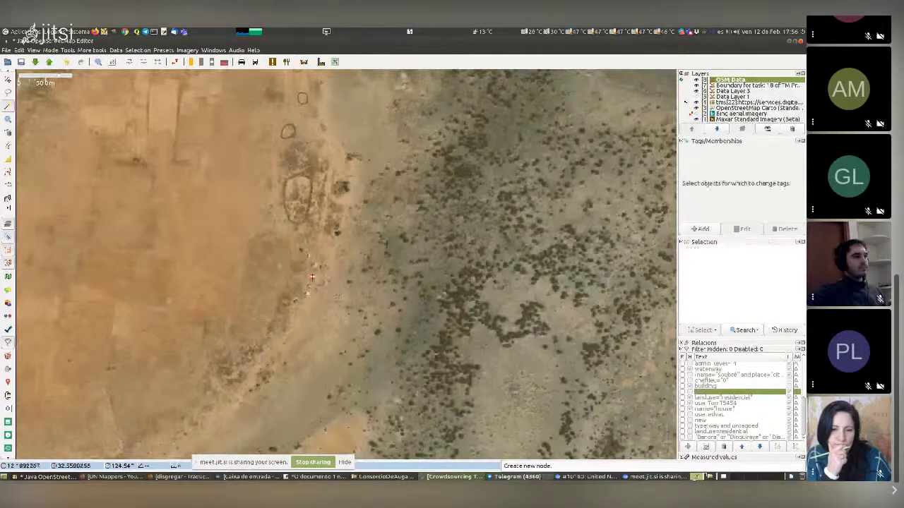
- Outline the huts around the green place node near the task square's northeastern corner with a closed five-node way
scroll(304, 299, "down", 8)
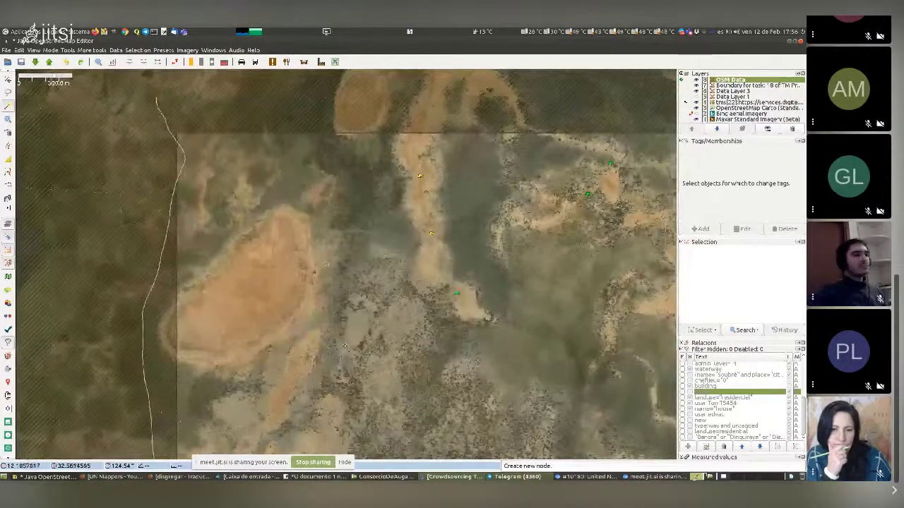
scroll(496, 223, "up", 8)
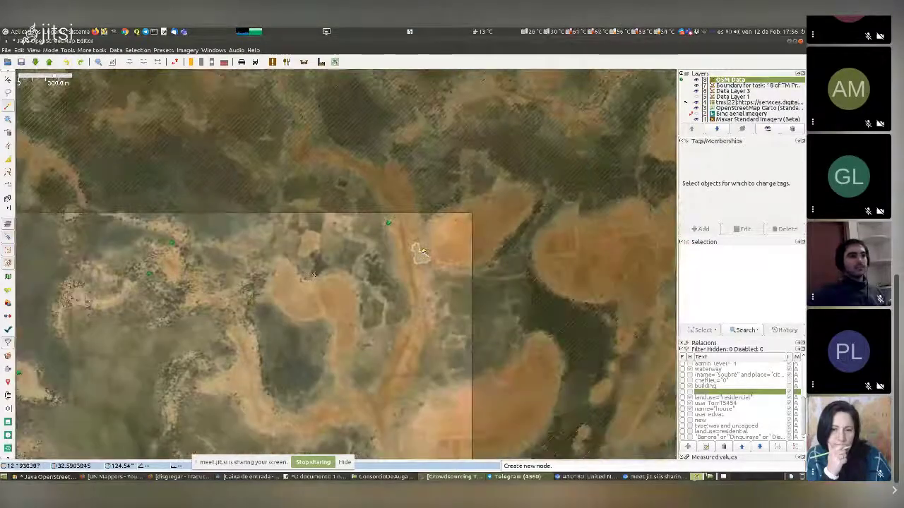
scroll(391, 217, "up", 3)
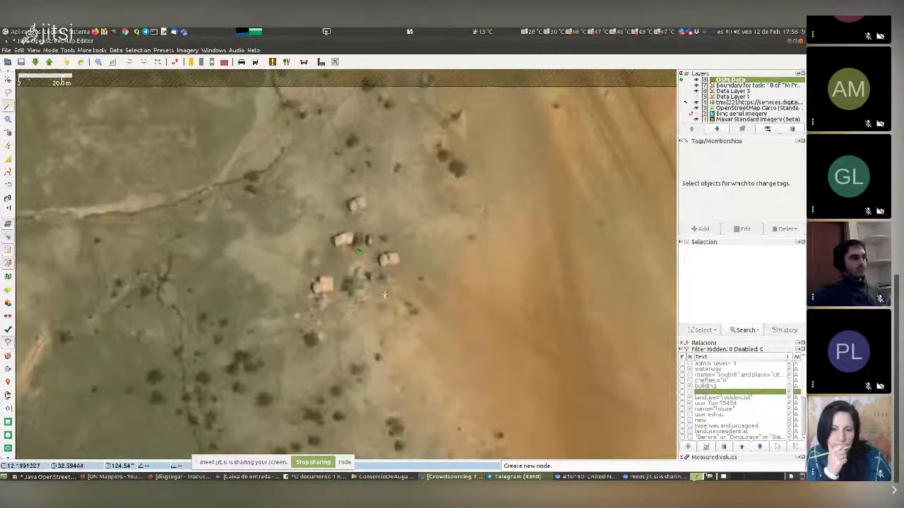
left_click(357, 180)
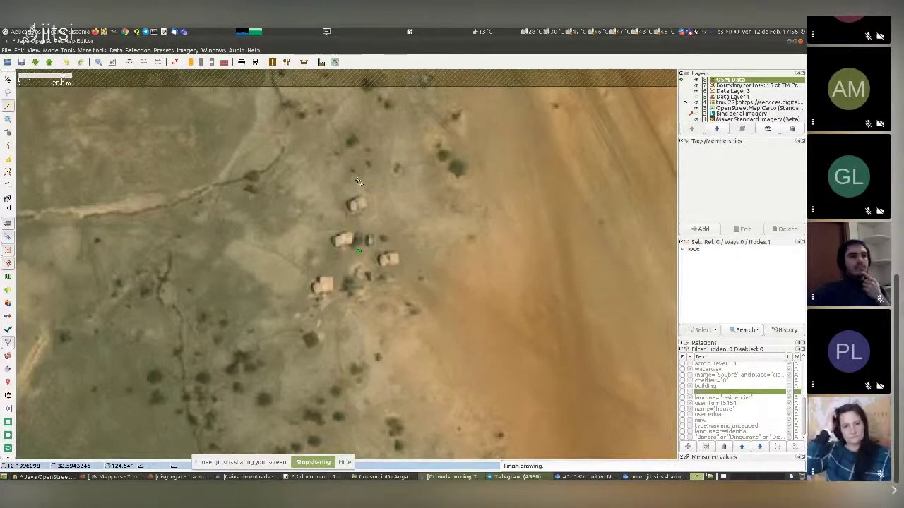
left_click(335, 196)
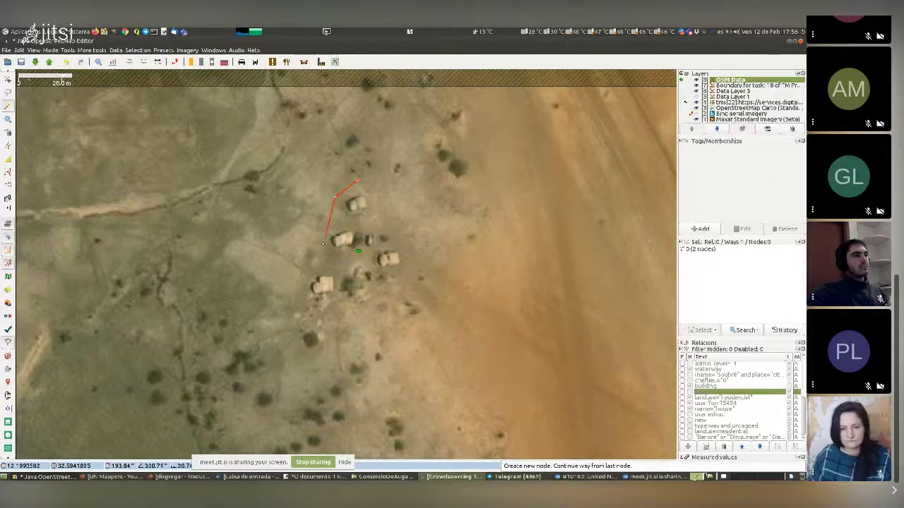
left_click(312, 326)
left_click(417, 263)
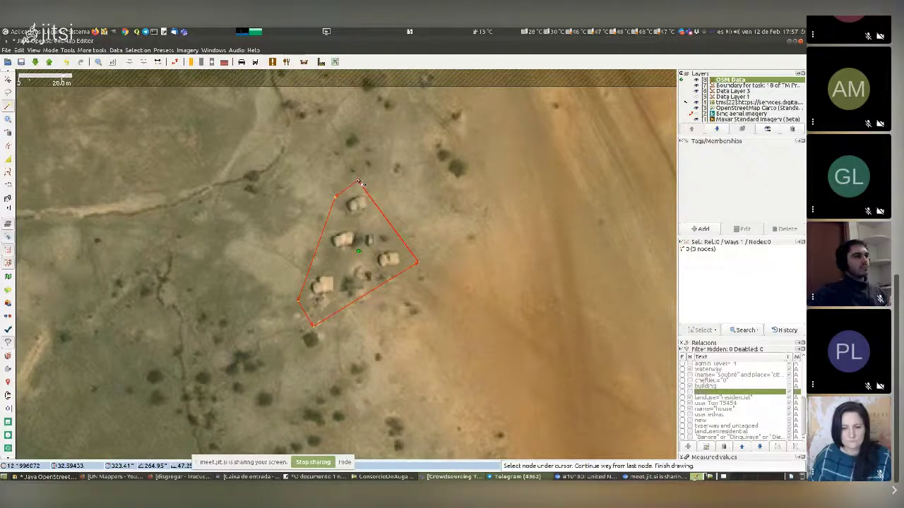
left_click(359, 183)
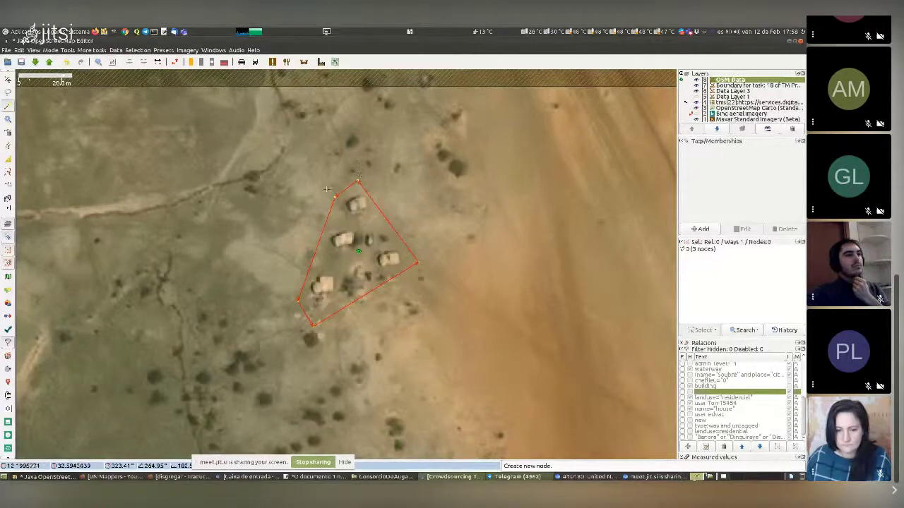
- Apply the Residential Area land use preset to the new outline, leaving its name empty
left_click(162, 51)
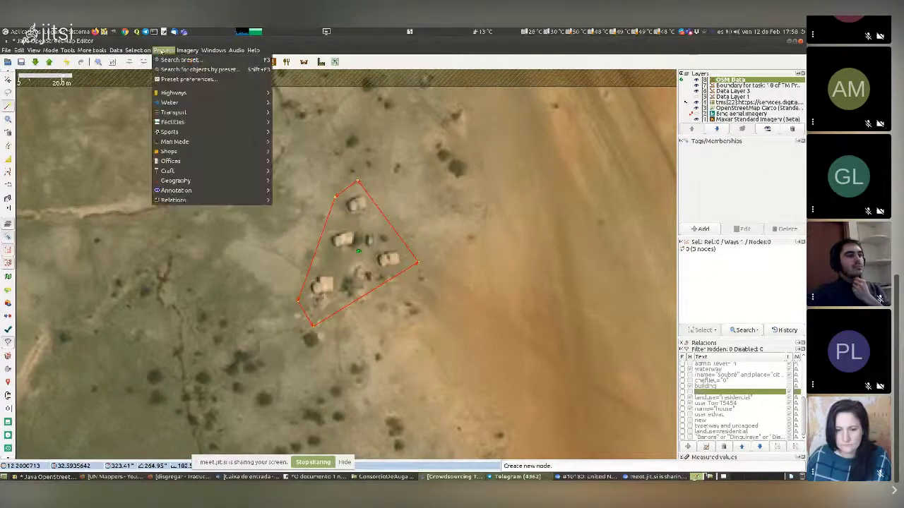
mouse_move(163, 183)
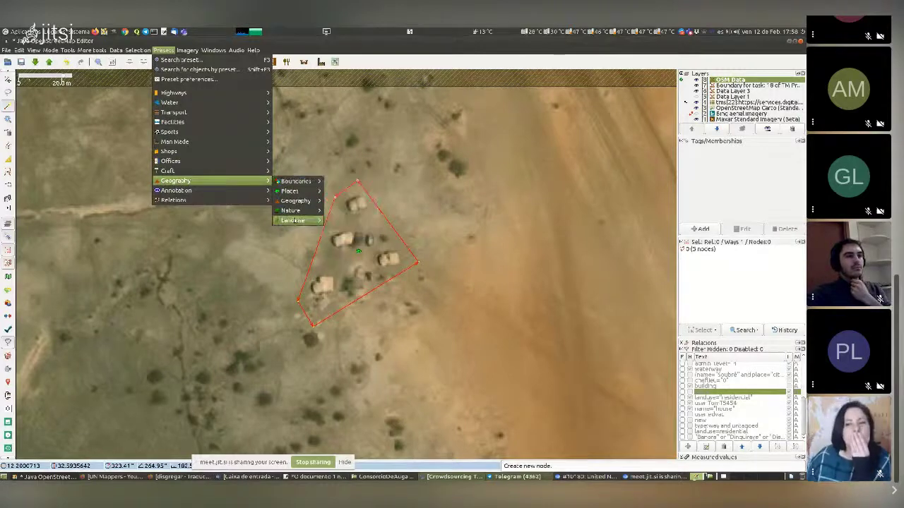
mouse_move(295, 220)
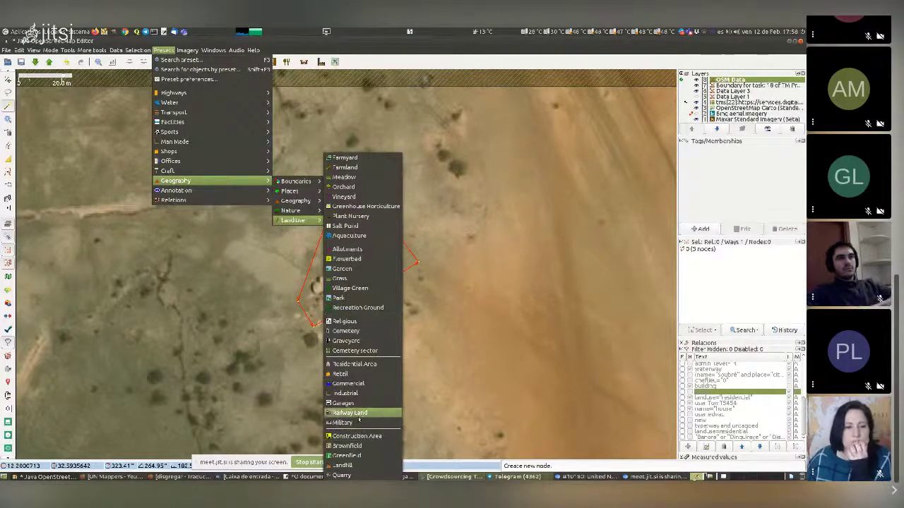
left_click(361, 364)
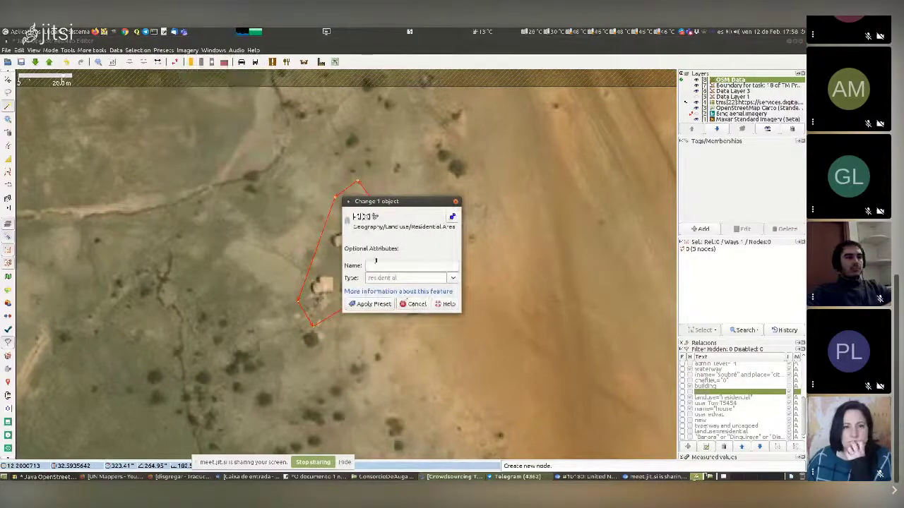
left_click(374, 305)
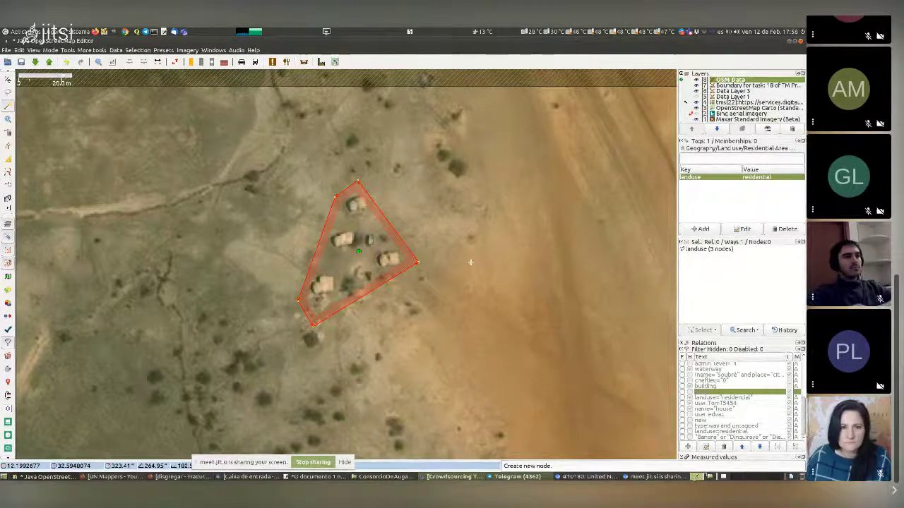
- Draw an open four-node way across the bare sandy ground southeast of the new residential area
left_click(514, 189)
left_click(532, 265)
left_click(413, 343)
left_click(457, 397)
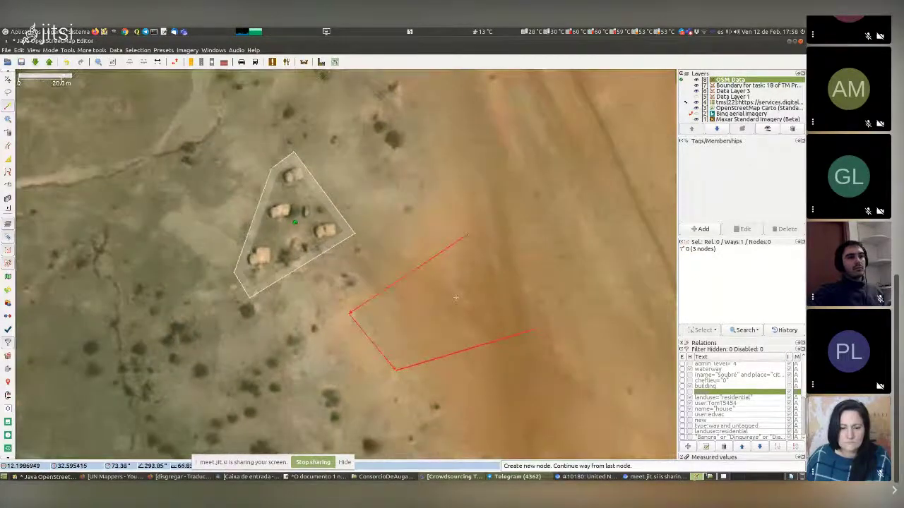
left_click_drag(673, 378, 429, 306)
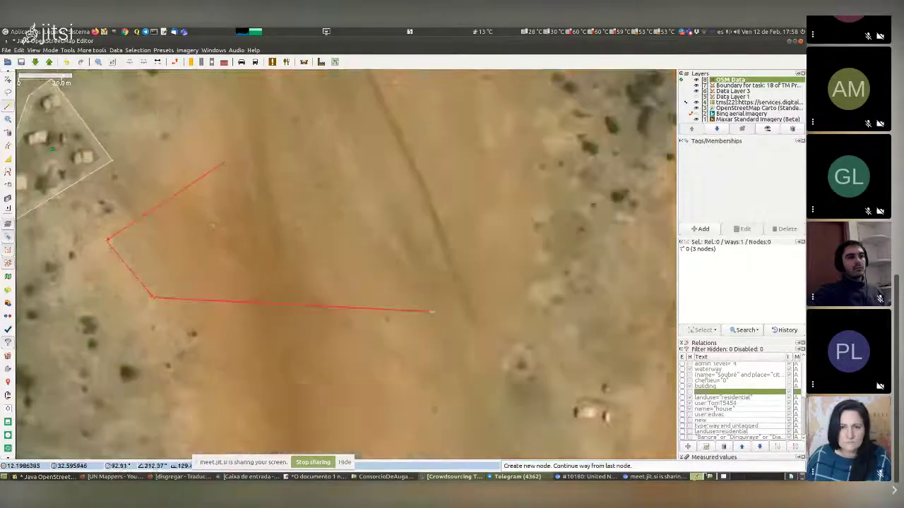
left_click(429, 307)
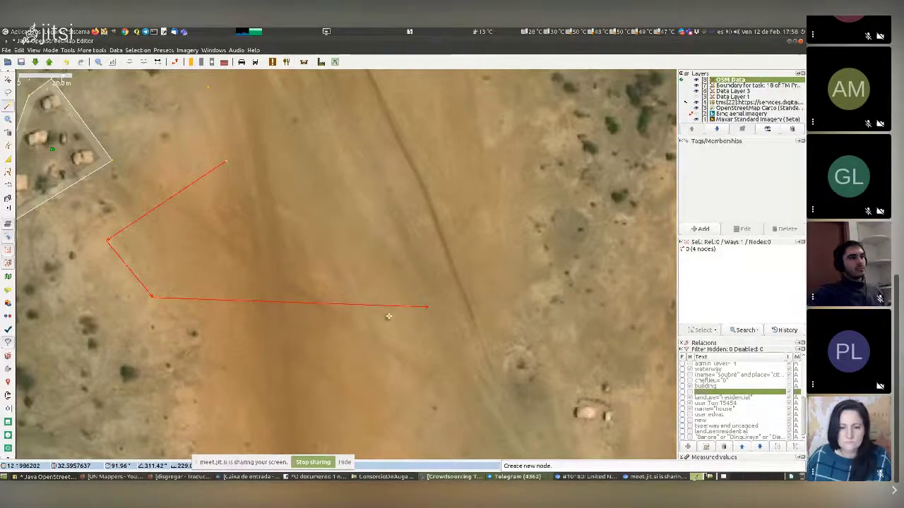
- Launch the KeyMon utility from the system's graphics applications
left_click(27, 32)
mouse_move(28, 52)
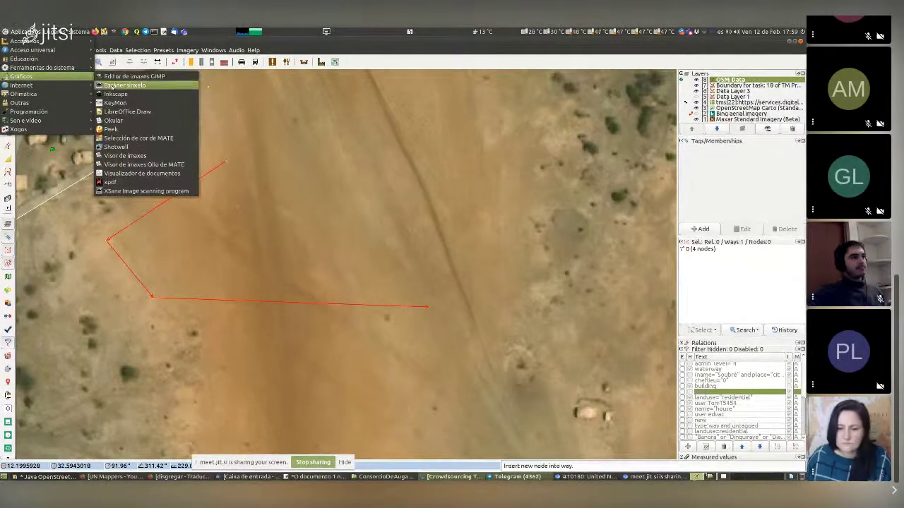
key("Escape")
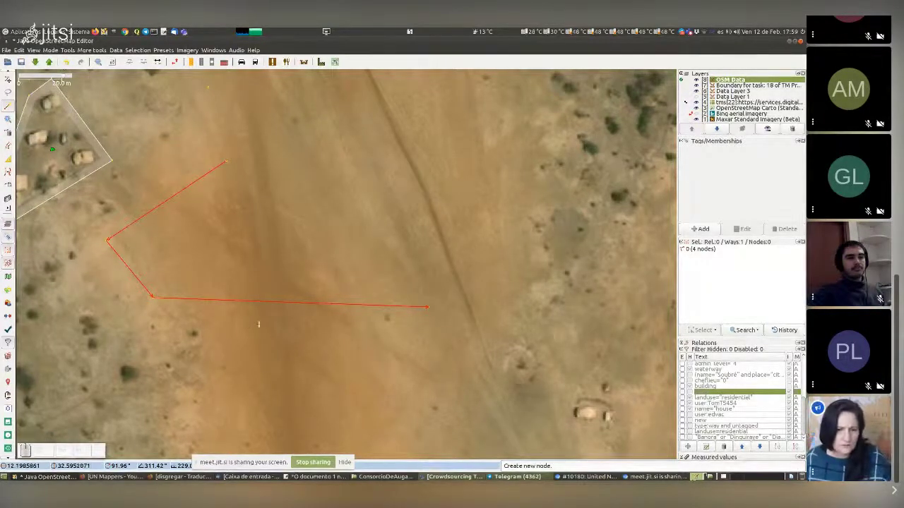
- Delete the open four-node way across the sandy ground southeast of the new residential area, and return to selection mode
scroll(258, 324, "down", 3)
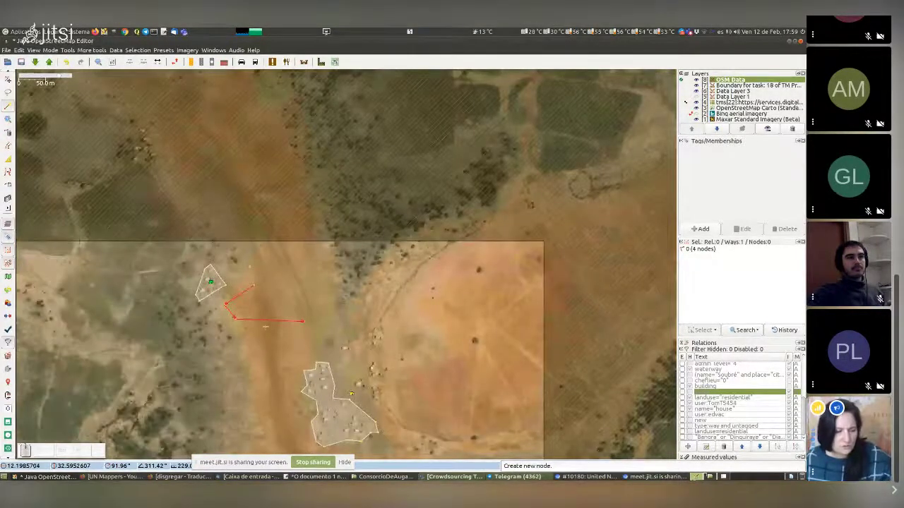
scroll(266, 327, "up", 2)
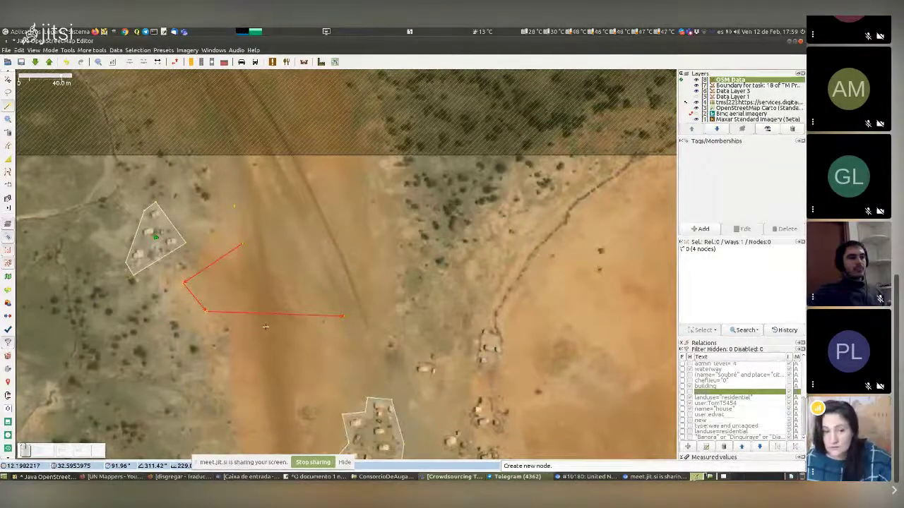
key("Delete")
left_click_drag(242, 343, 333, 287)
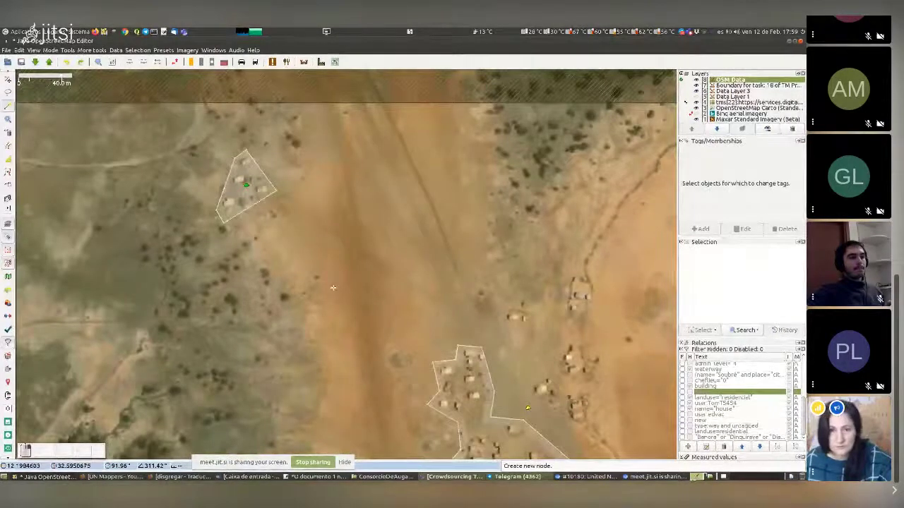
key("s")
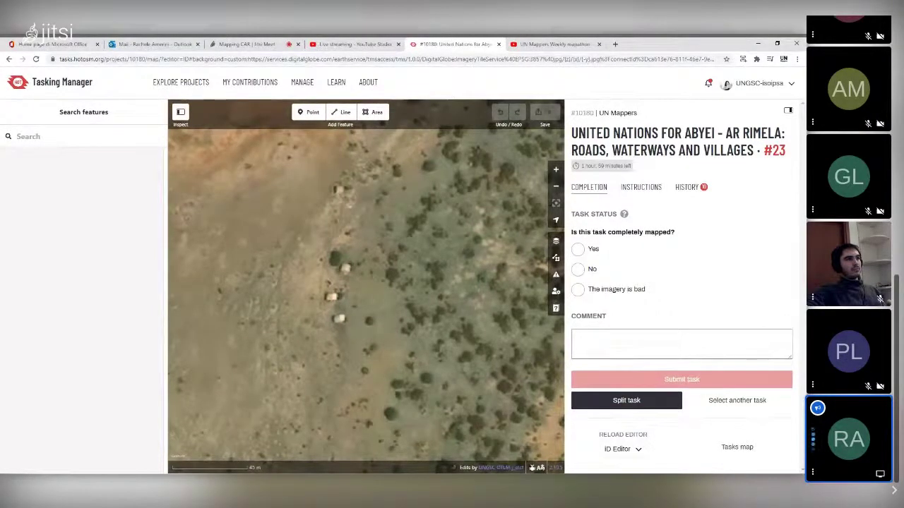
- Outline the three huts along the western edge of the bushland with one closed seven-node area
left_click(377, 118)
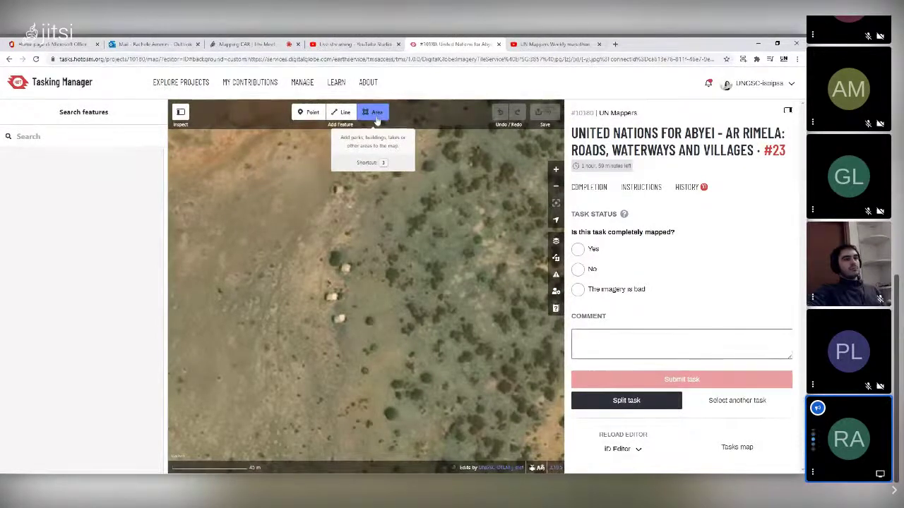
left_click(340, 260)
left_click(353, 261)
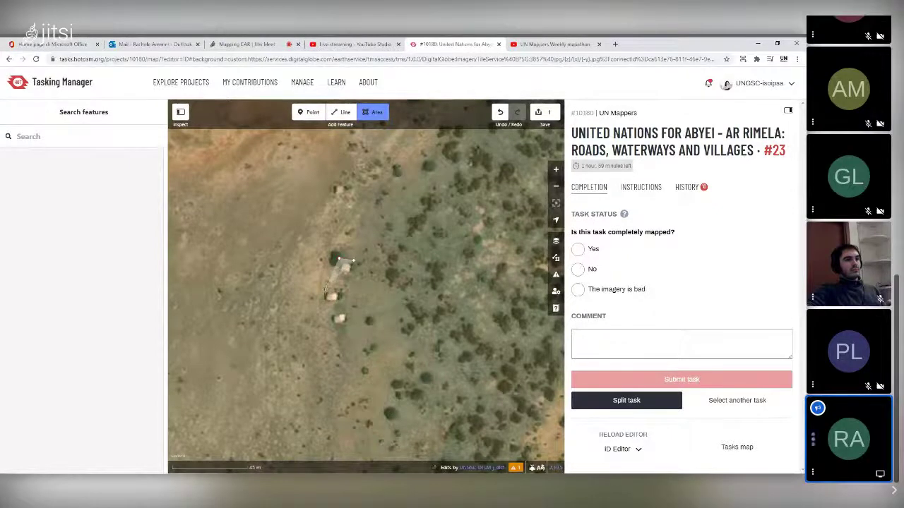
left_click(322, 311)
left_click(332, 328)
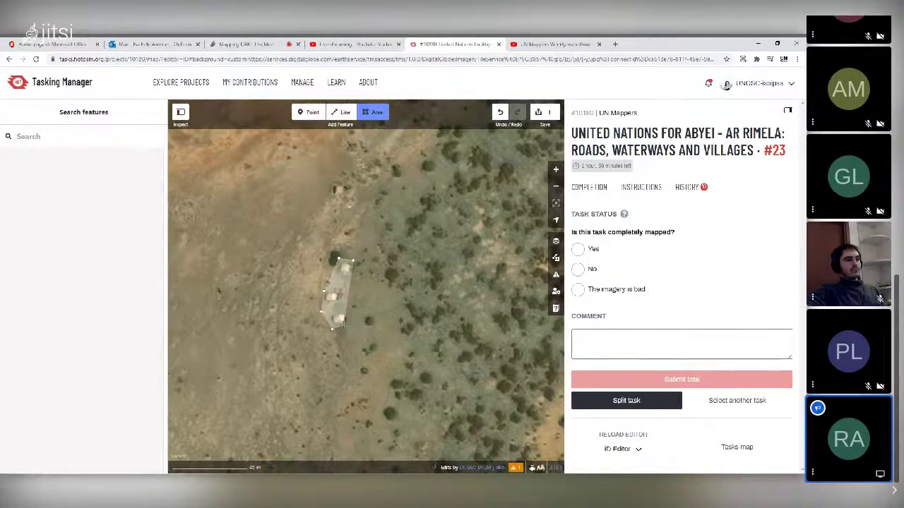
left_click(349, 325)
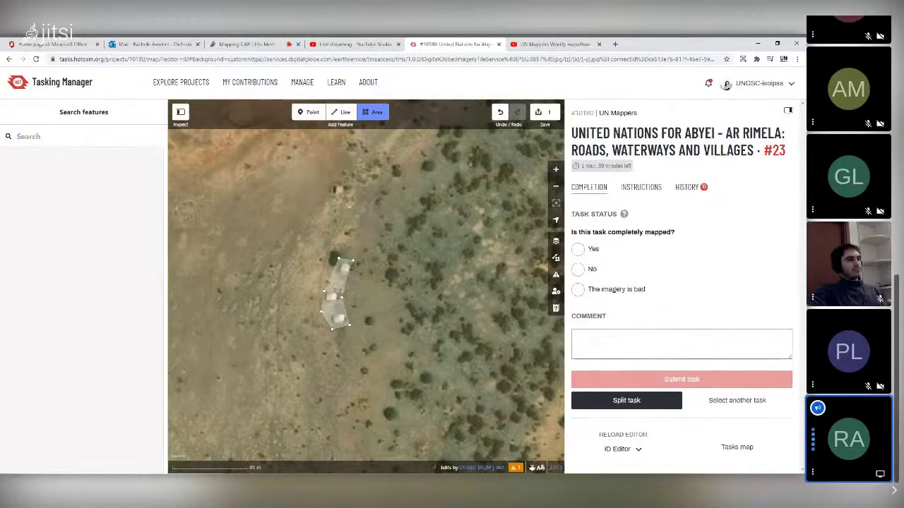
left_click(351, 263)
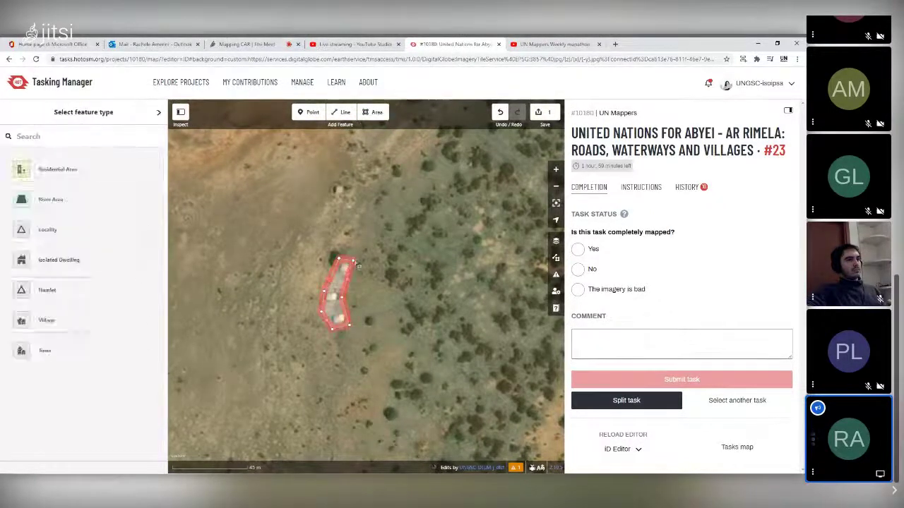
key("Escape")
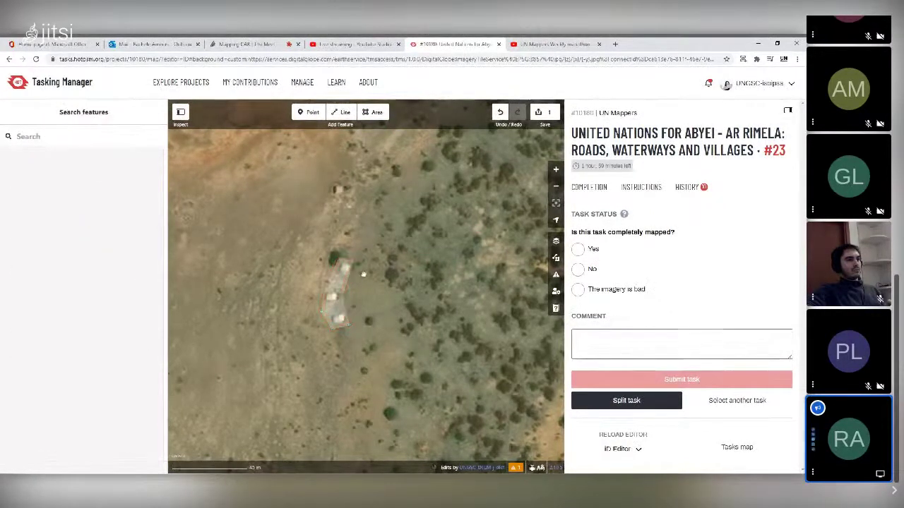
- Set the feature type of the new area around the three huts to Residential Area
left_click(355, 276)
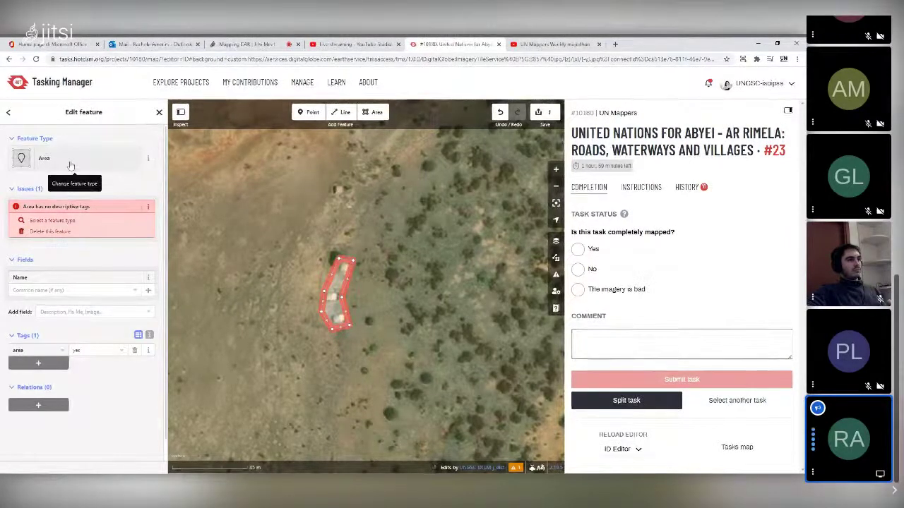
left_click(9, 112)
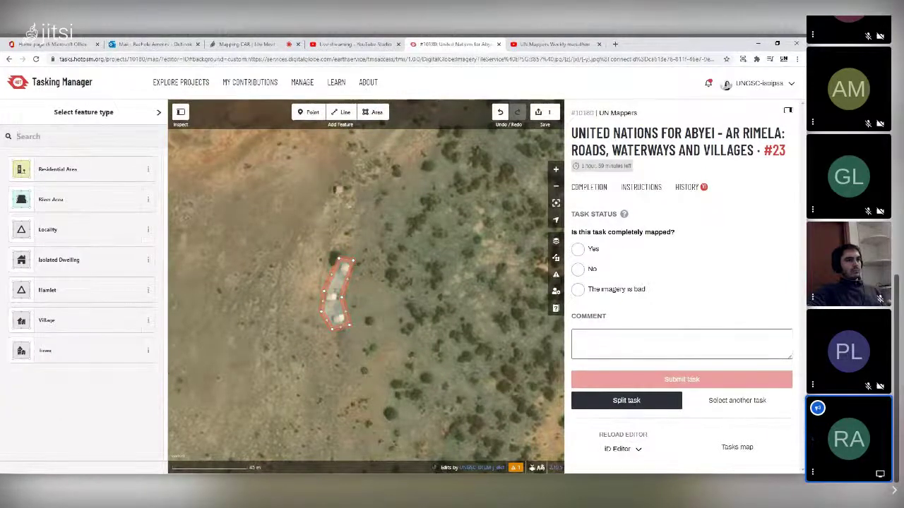
type("r")
key("BackSpace")
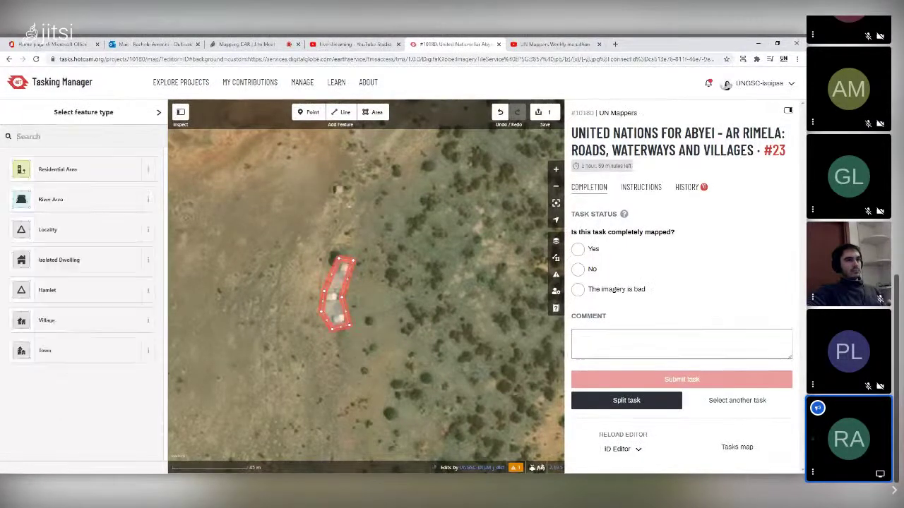
left_click(58, 169)
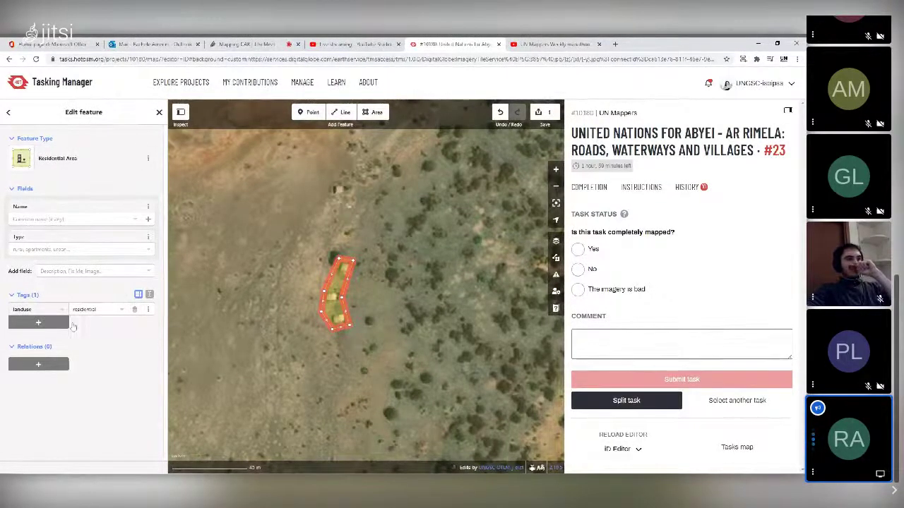
left_click(243, 306)
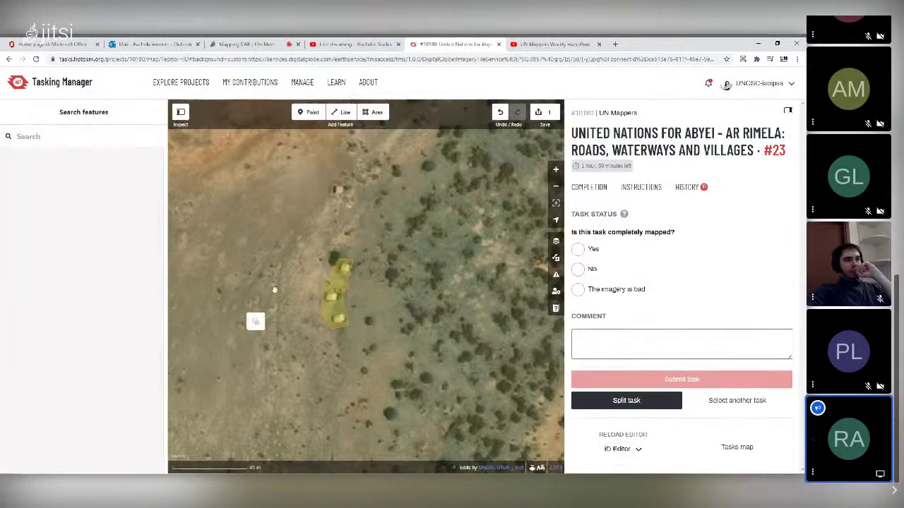
- Place a point among the huts inside the residential area and set its feature type to Isolated Dwelling
left_click(337, 291)
key("Escape")
left_click(314, 116)
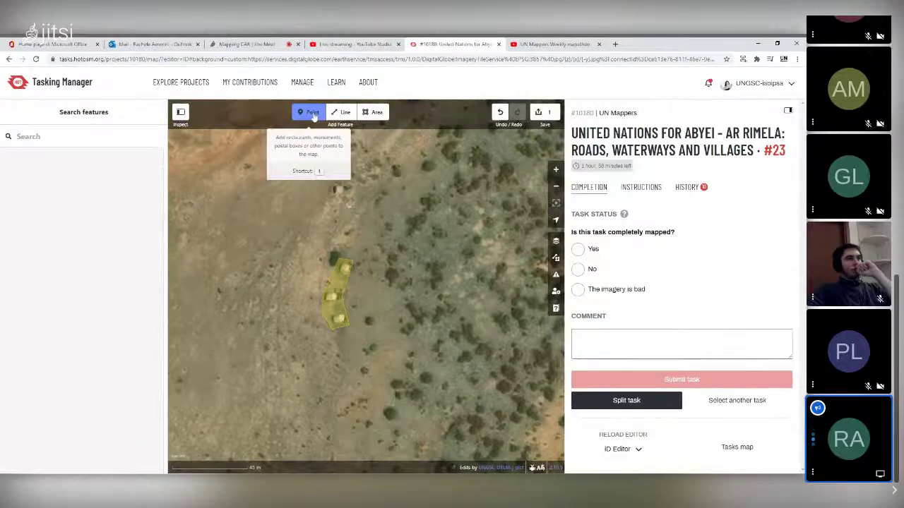
left_click(338, 288)
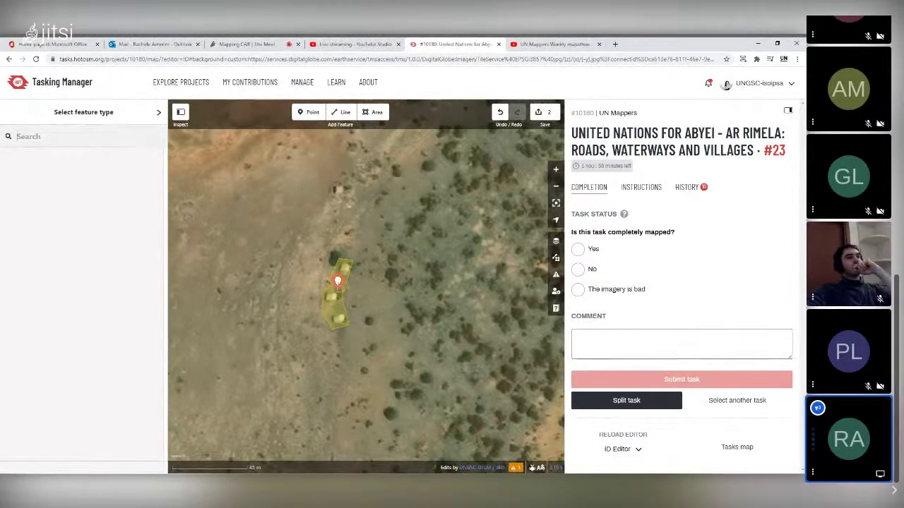
left_click(343, 290)
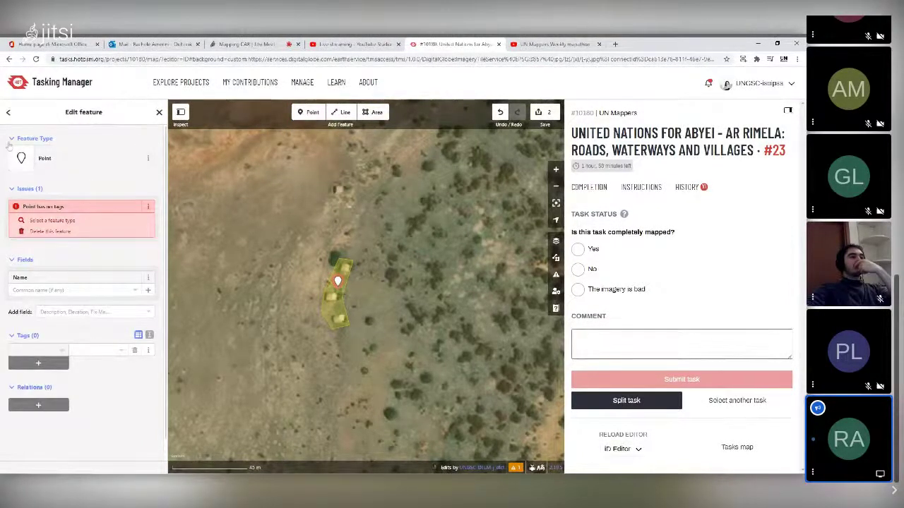
left_click(8, 112)
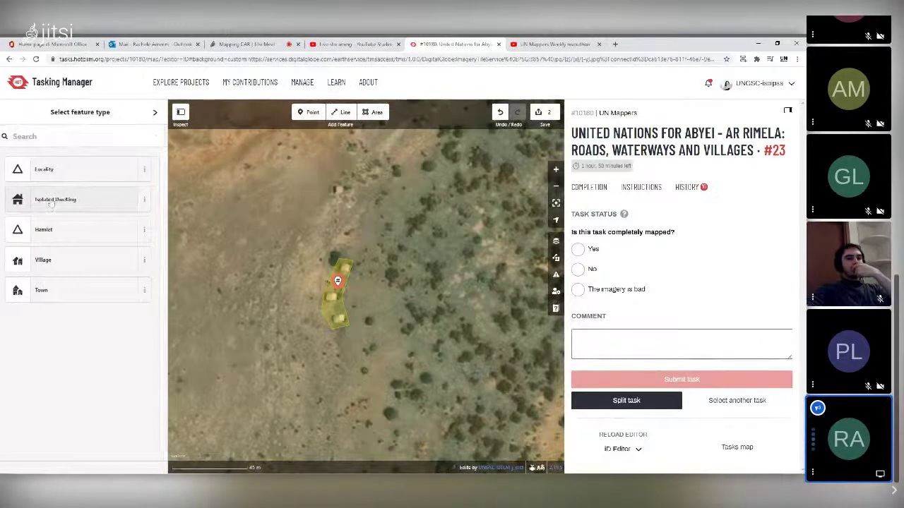
left_click(60, 200)
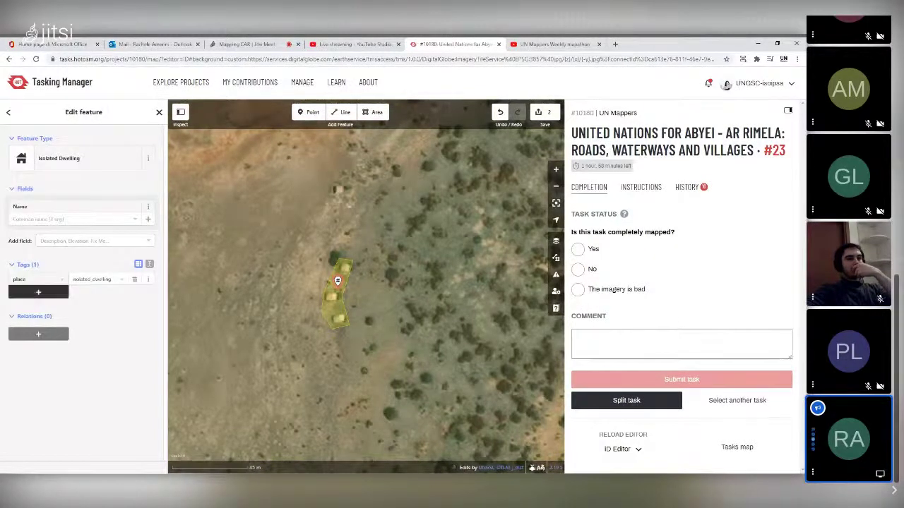
left_click(237, 322)
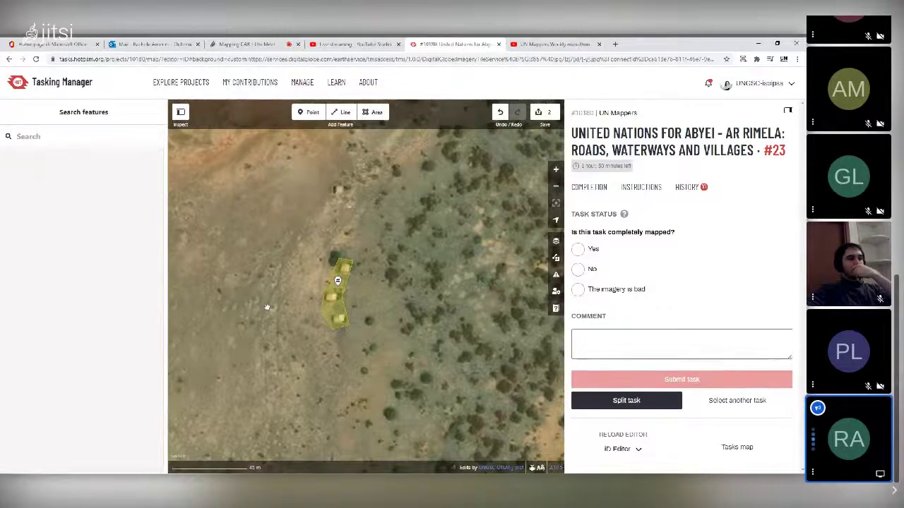
- Upload the edits to OpenStreetMap, keeping the hashtags and changing the comment text to "I added a residential area and a place=isolated dwelling"
left_click(343, 286)
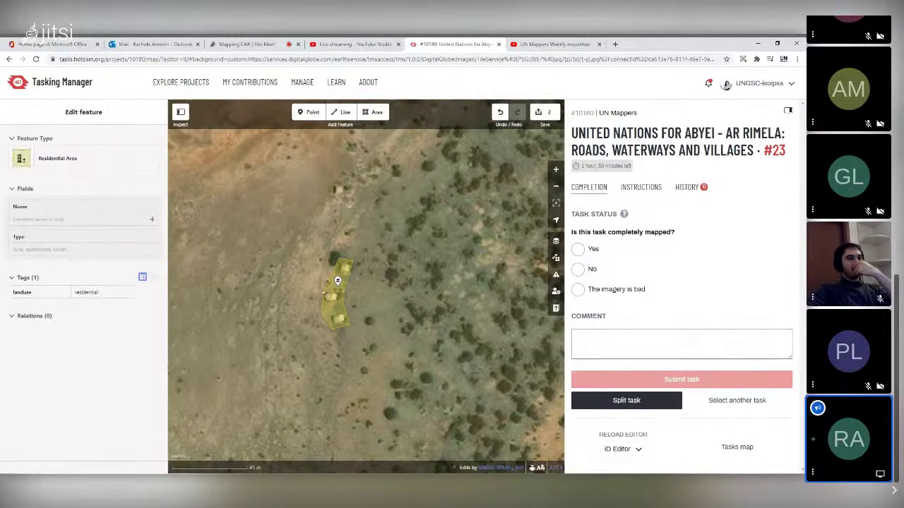
scroll(353, 275, "down", 2)
scroll(354, 274, "down", 3)
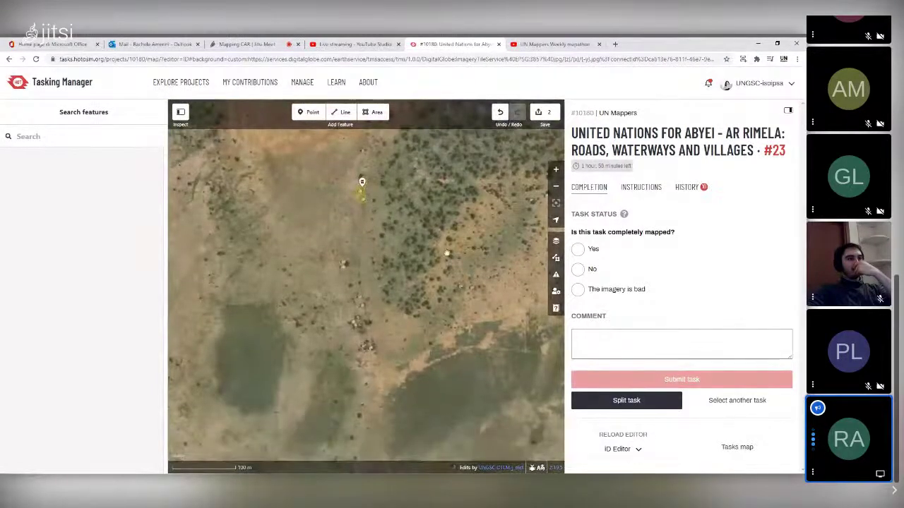
left_click_drag(423, 242, 393, 339)
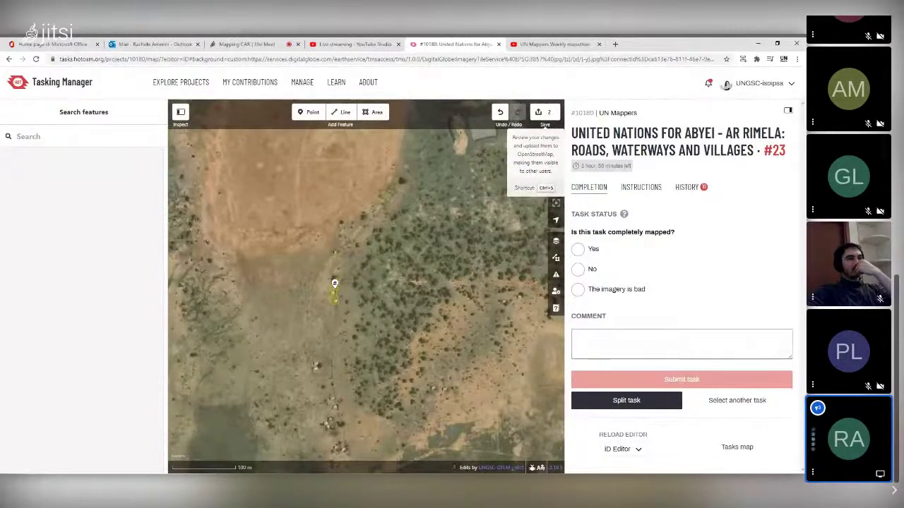
left_click(545, 114)
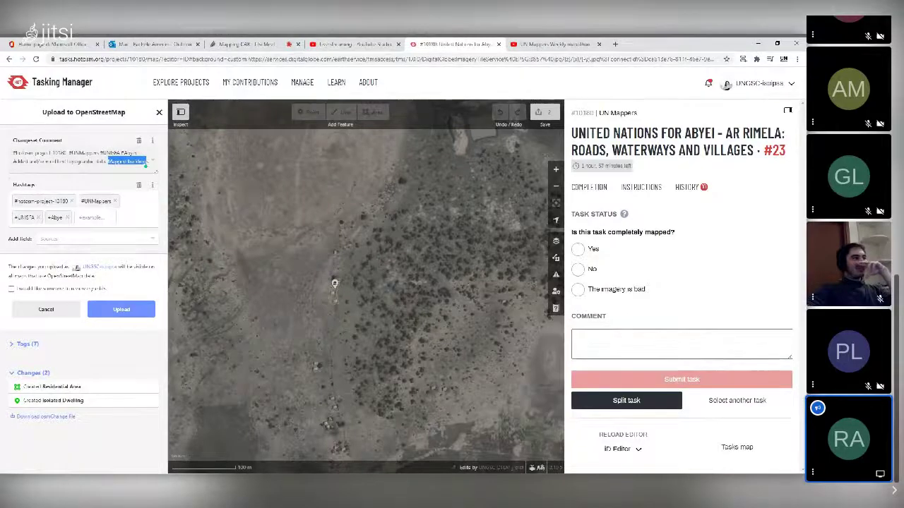
key("BackSpace")
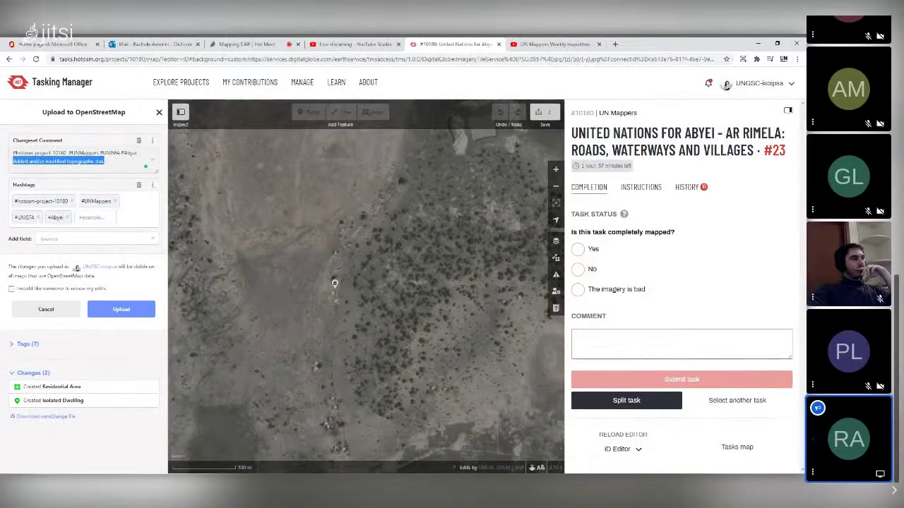
type("Sel")
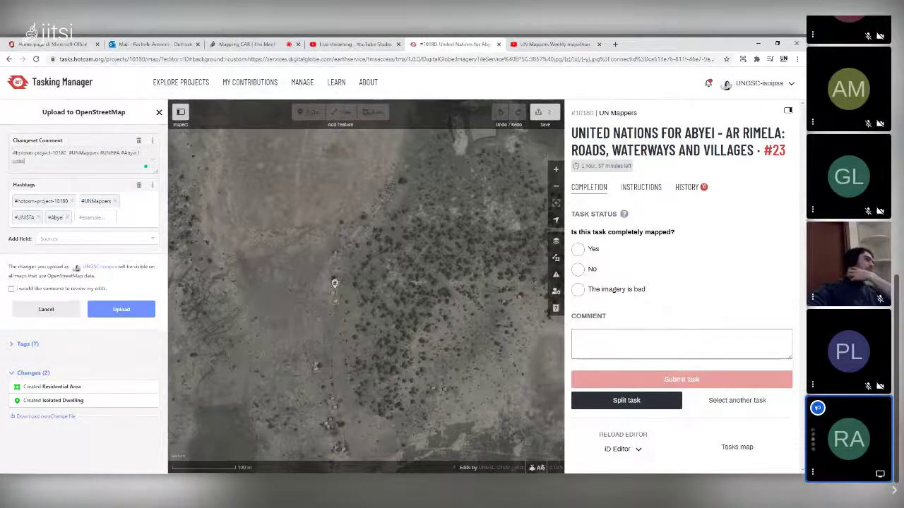
type(" an")
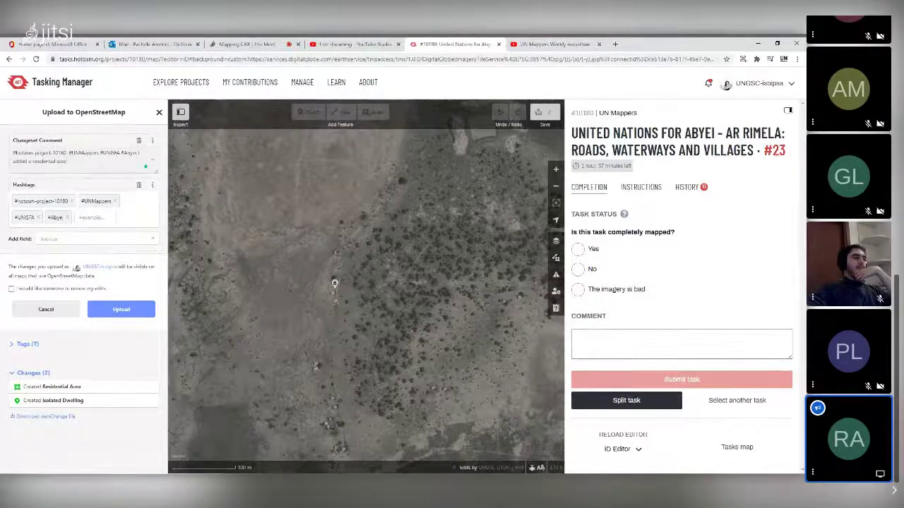
type("and a place=isolated dwell")
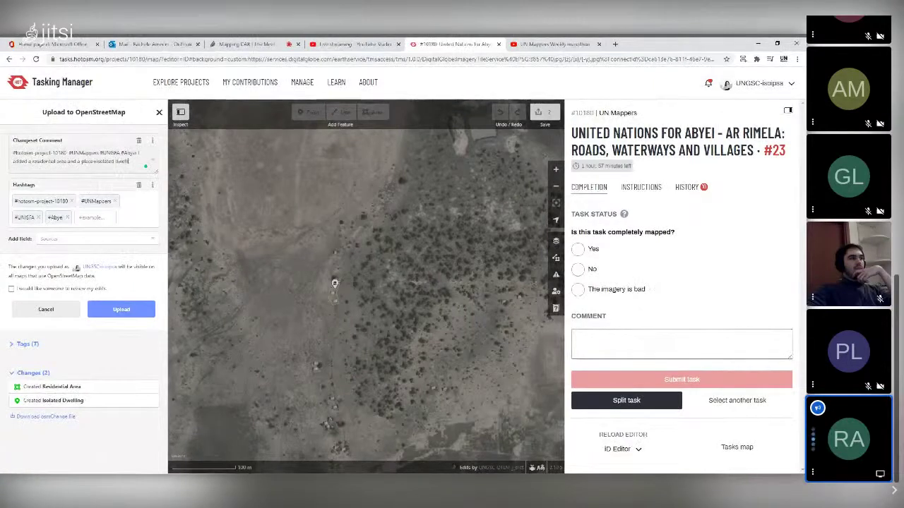
type("ng")
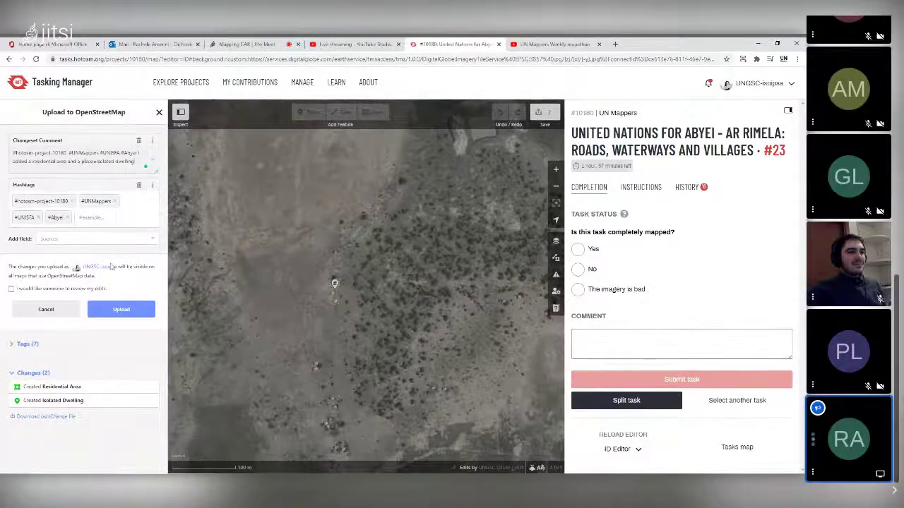
left_click(132, 315)
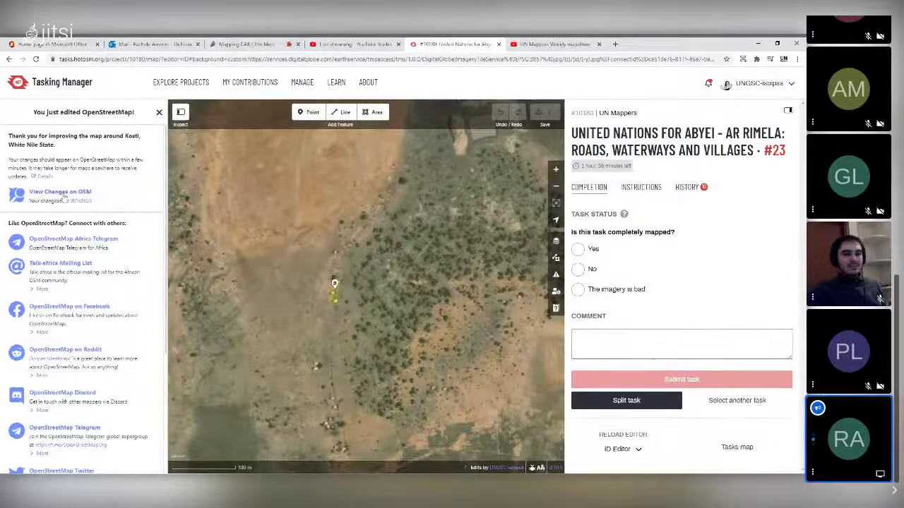
- View the uploaded changeset on OpenStreetMap and examine its location relative to the surrounding mapped features
left_click(66, 198)
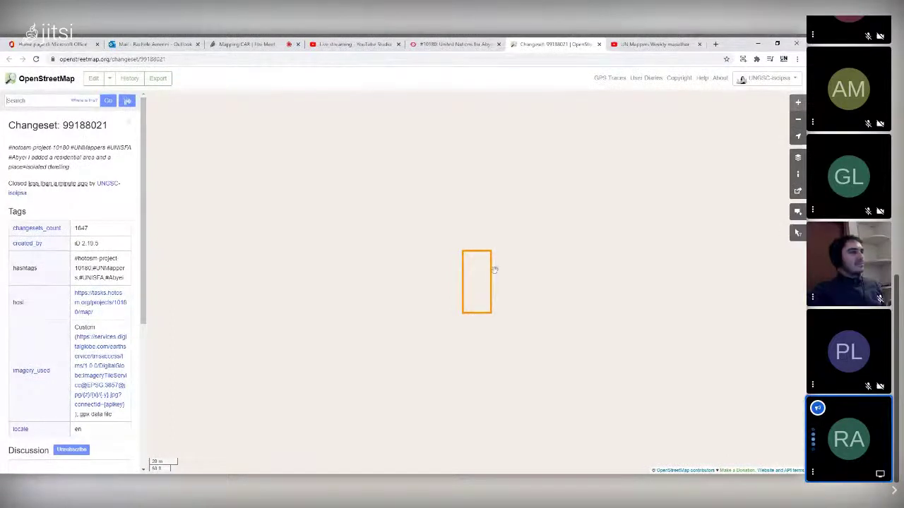
scroll(495, 273, "down", 2)
scroll(495, 273, "down", 1)
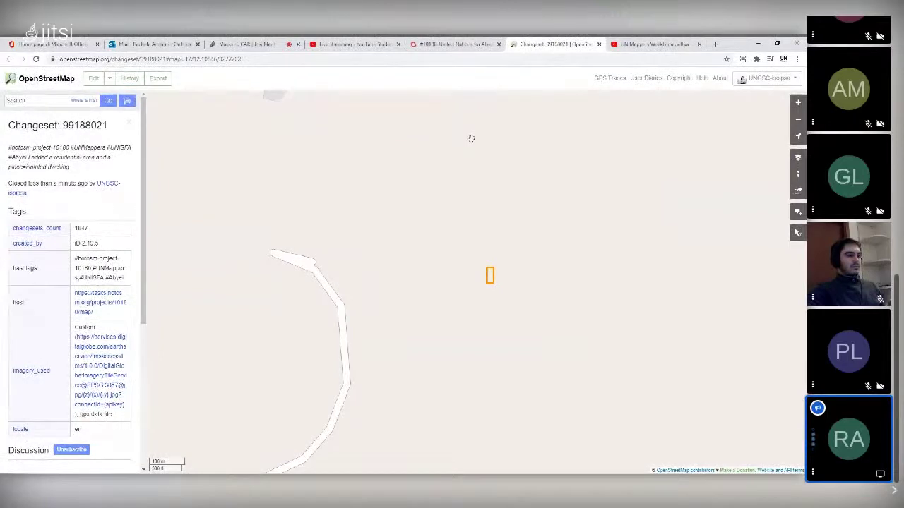
- Return to task #23 in the Tasking Manager and dismiss the post-upload summary
left_click(258, 44)
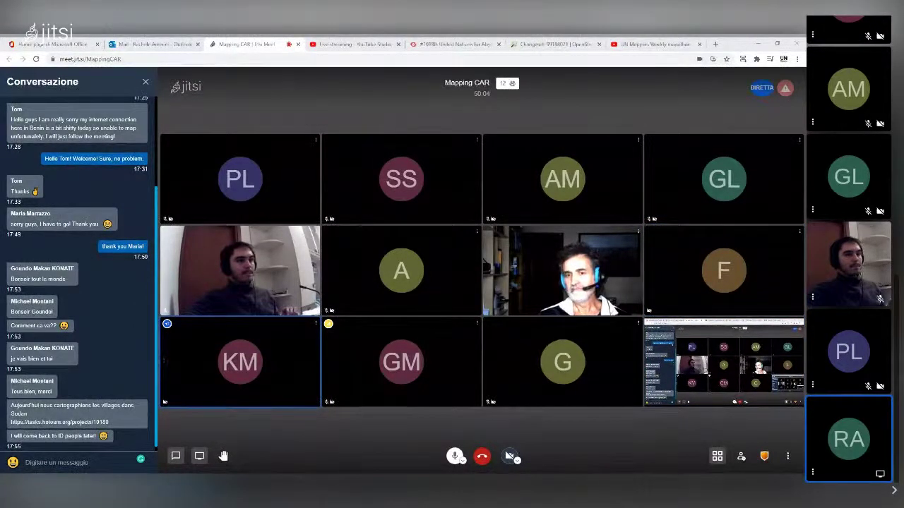
left_click(635, 44)
left_click(554, 44)
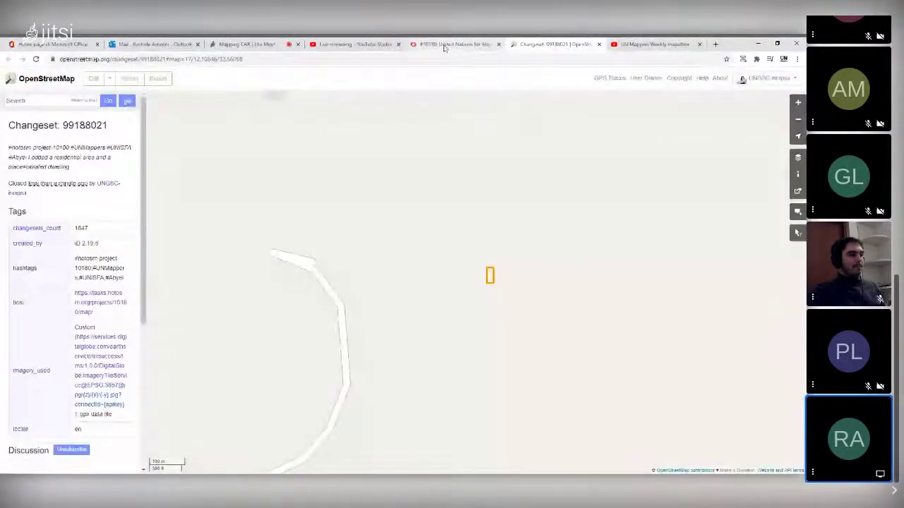
left_click(452, 44)
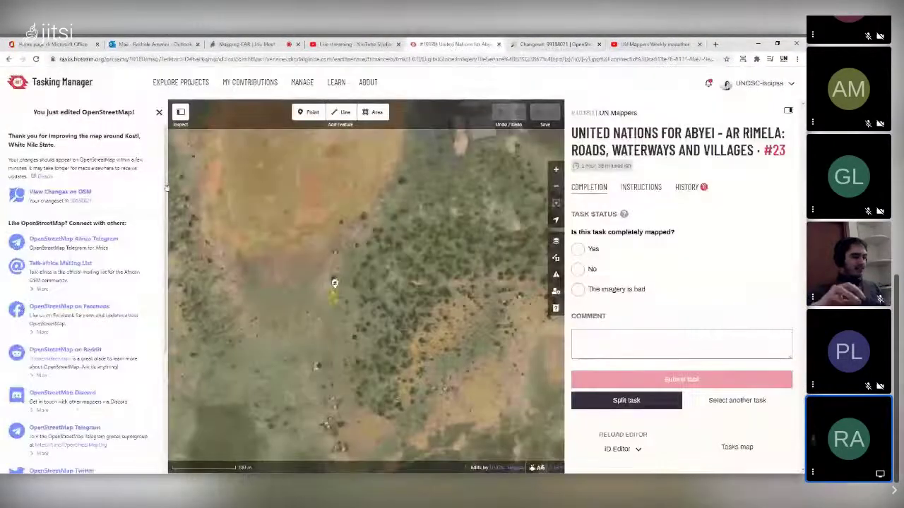
left_click(159, 113)
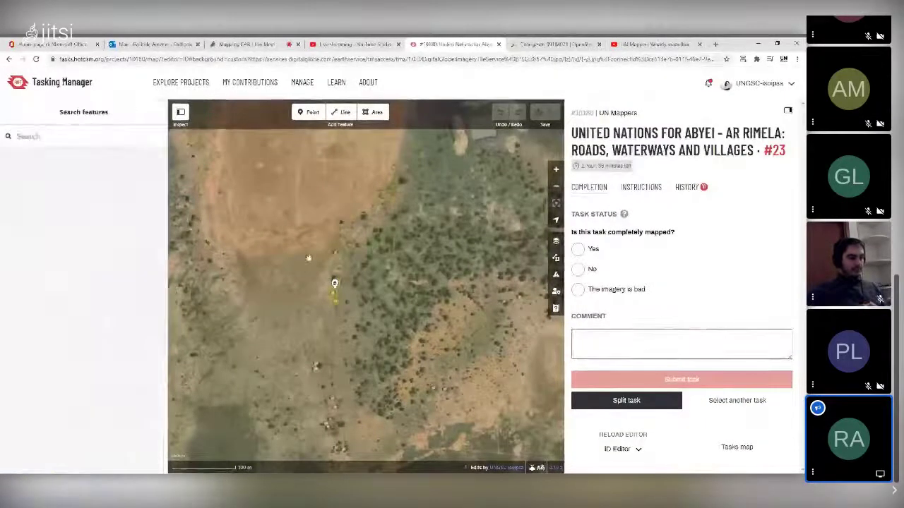
- Draw a four-cornered area on the open ground southwest of the isolated dwelling, without assigning a feature type
left_click_drag(299, 257, 322, 182)
left_click(376, 111)
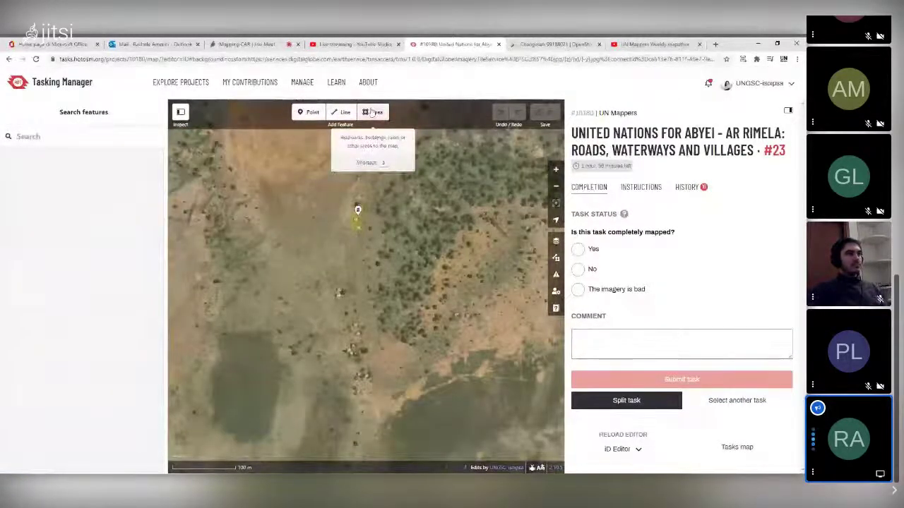
left_click(311, 257)
left_click(291, 285)
left_click(330, 305)
double_click(344, 277)
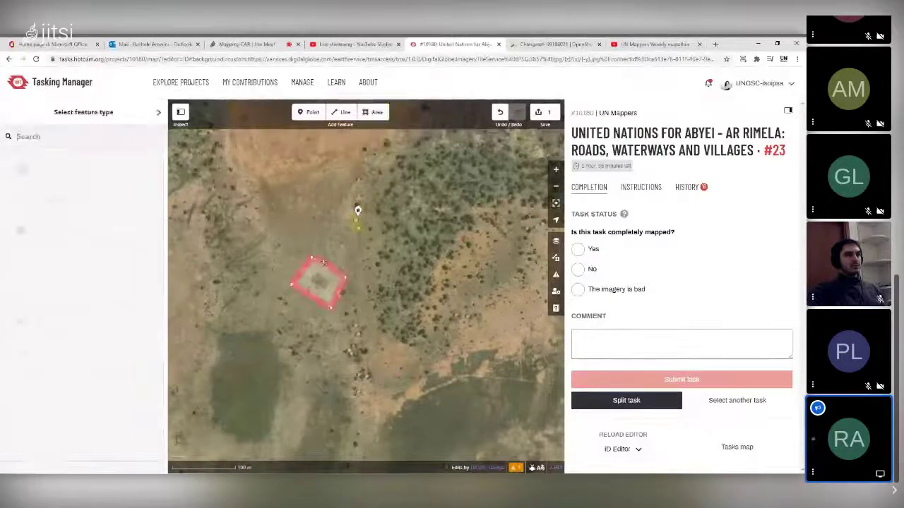
- Start an upload to OpenStreetMap and add the hashtag #weeklyMapathon to the changeset
left_click(542, 116)
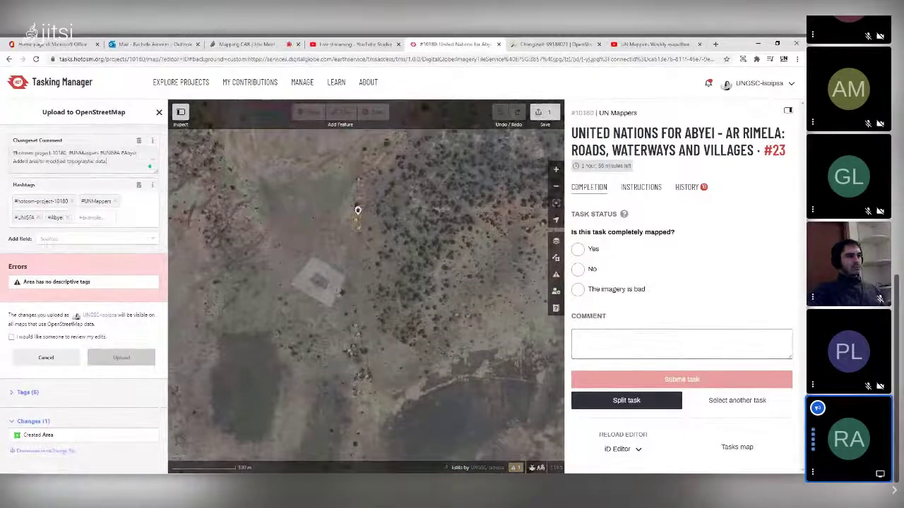
left_click(107, 232)
type("#")
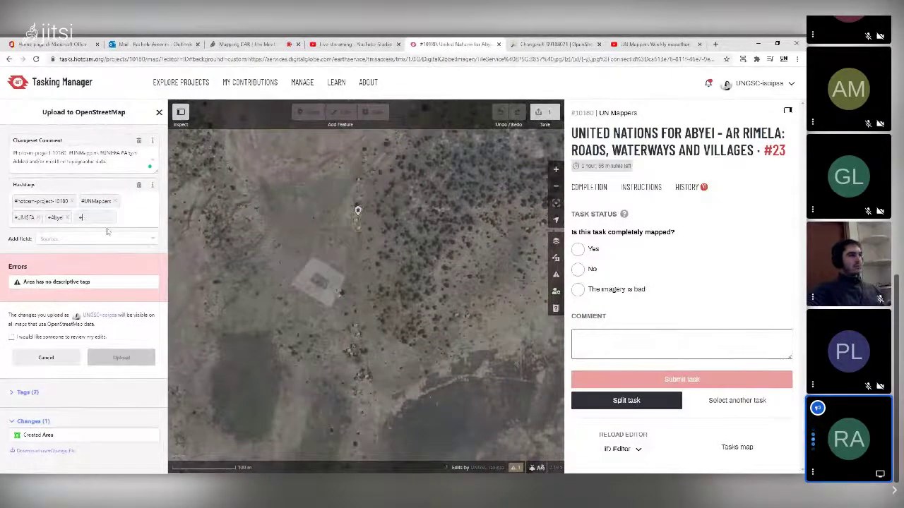
type("weekly")
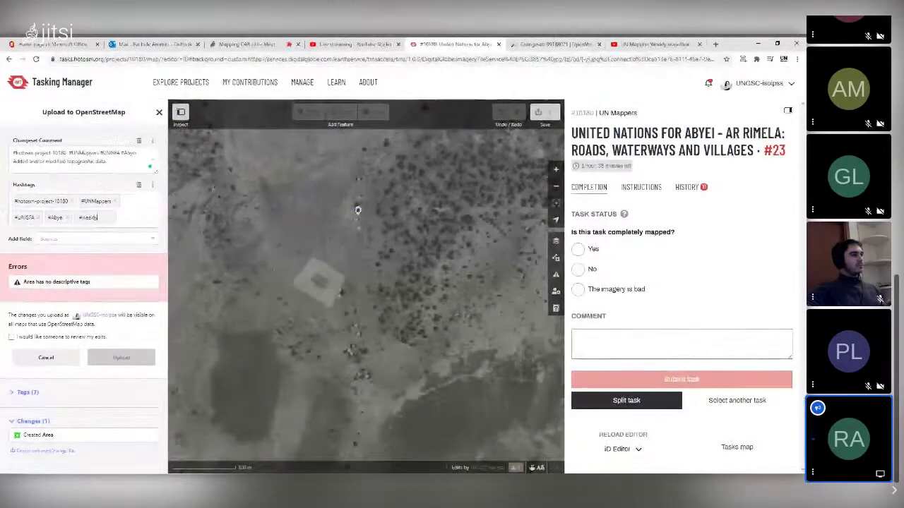
type("Mapathon")
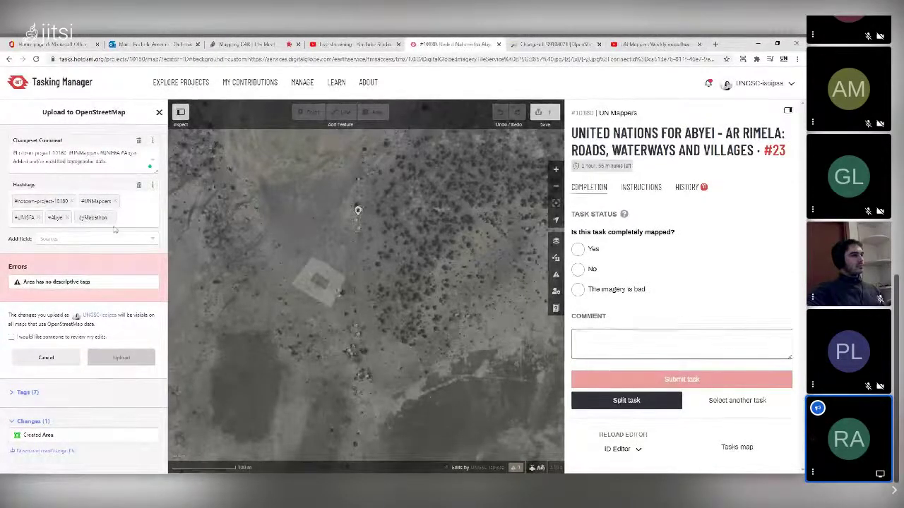
key("Return")
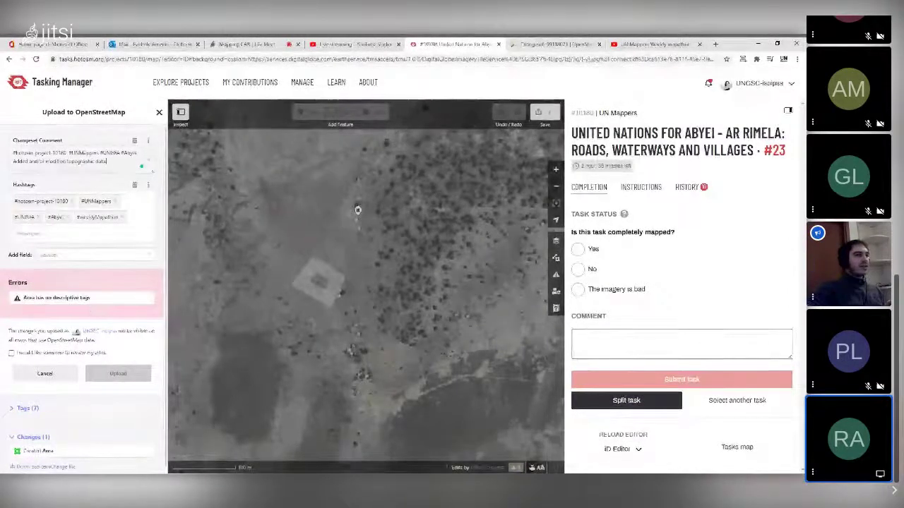
- Copy the full changeset comment with its hashtags and send it in the Mapping CAR meeting chat
left_click_drag(108, 162, 12, 153)
key("ctrl+c")
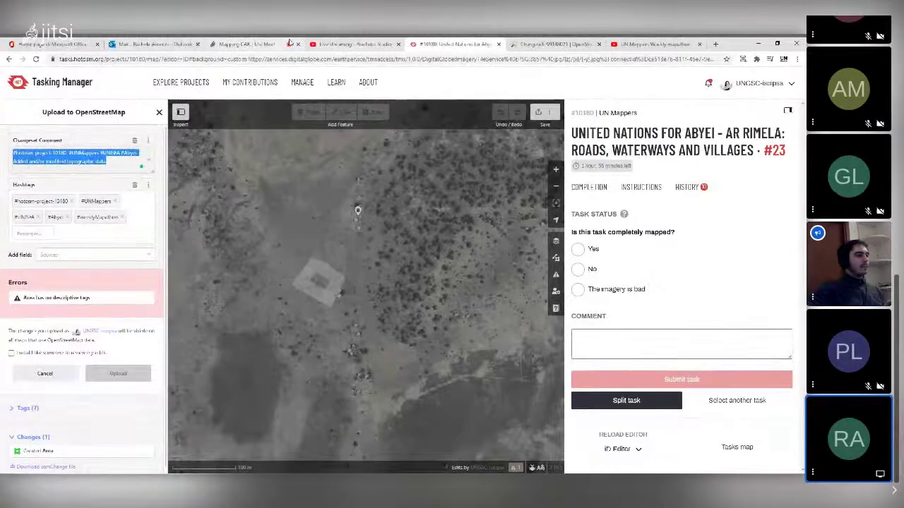
left_click(233, 44)
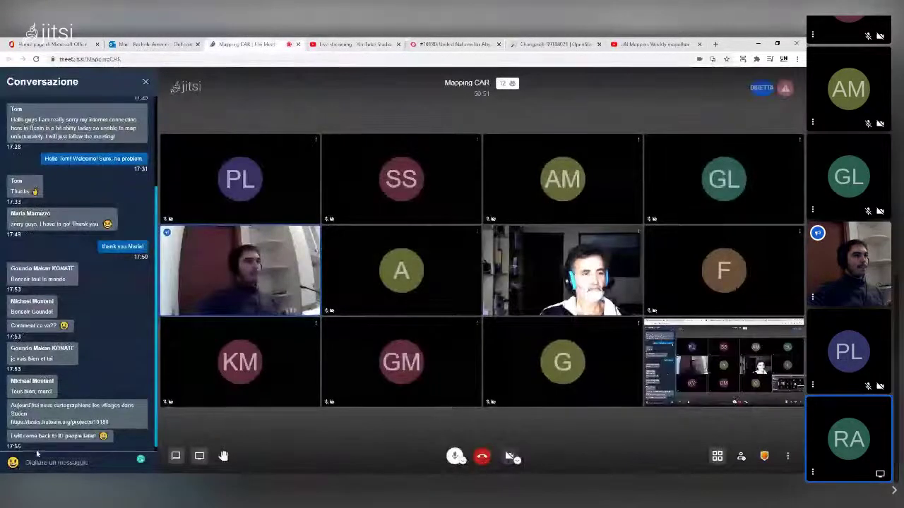
key("ctrl+v")
key("Return")
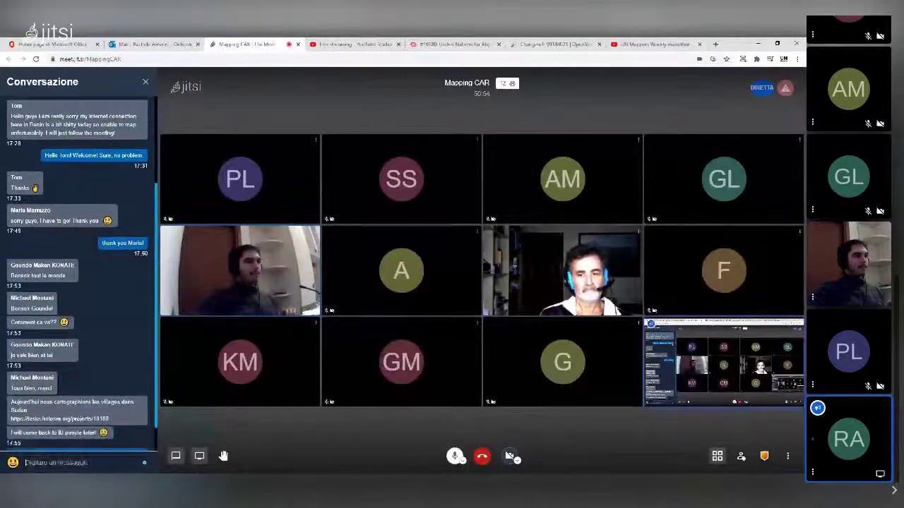
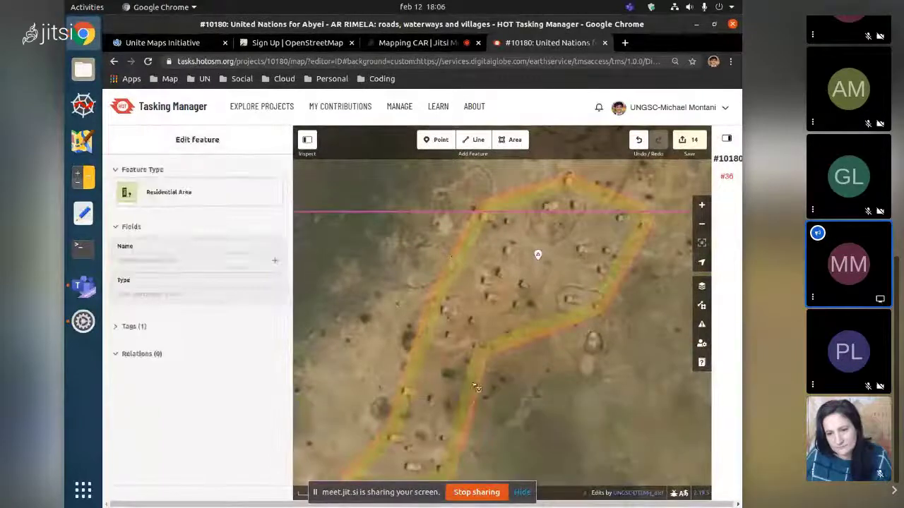
- Examine the mapped residential area in task #36 and the unmapped huts and enclosures north of its outline
key("Escape")
scroll(550, 402, "down", 3)
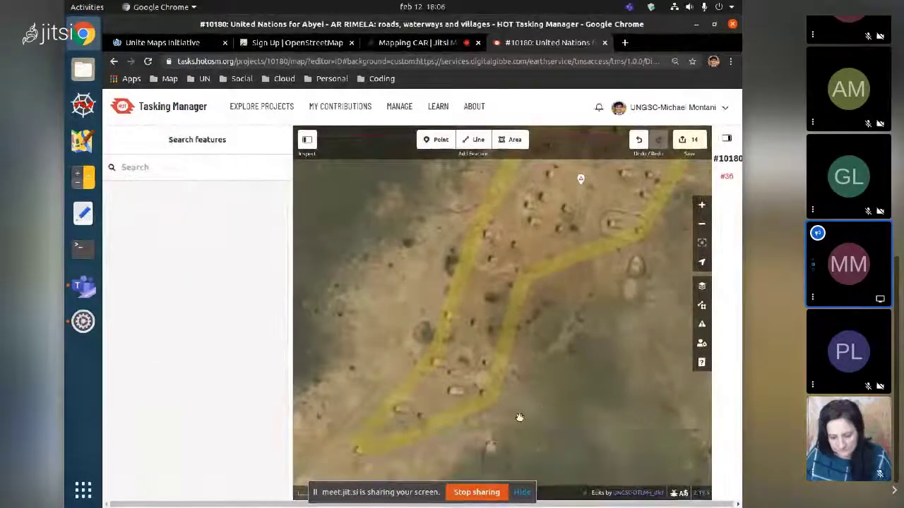
scroll(519, 417, "up", 5)
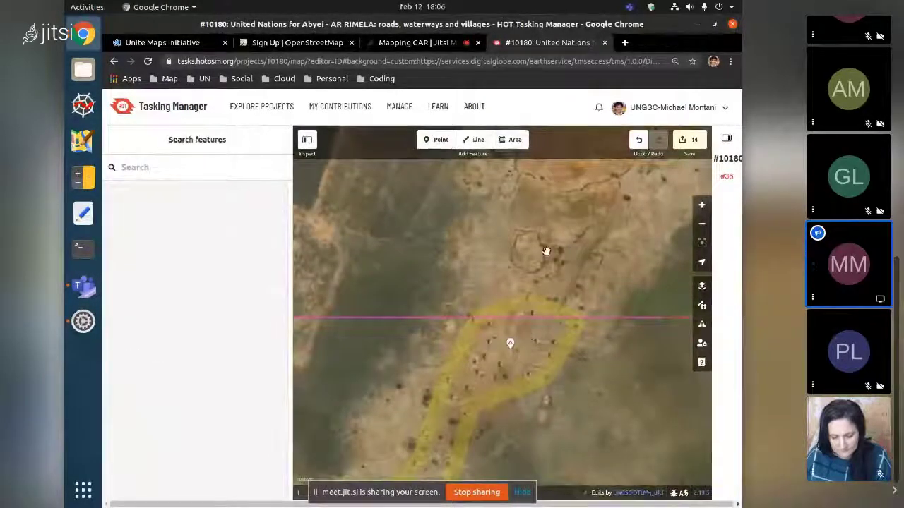
scroll(545, 251, "down", 2)
scroll(488, 355, "up", 3)
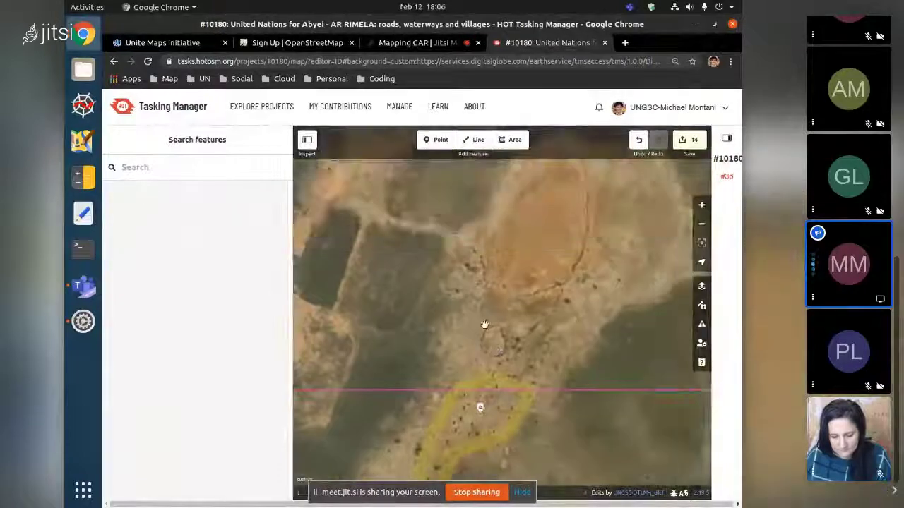
scroll(484, 325, "down", 4)
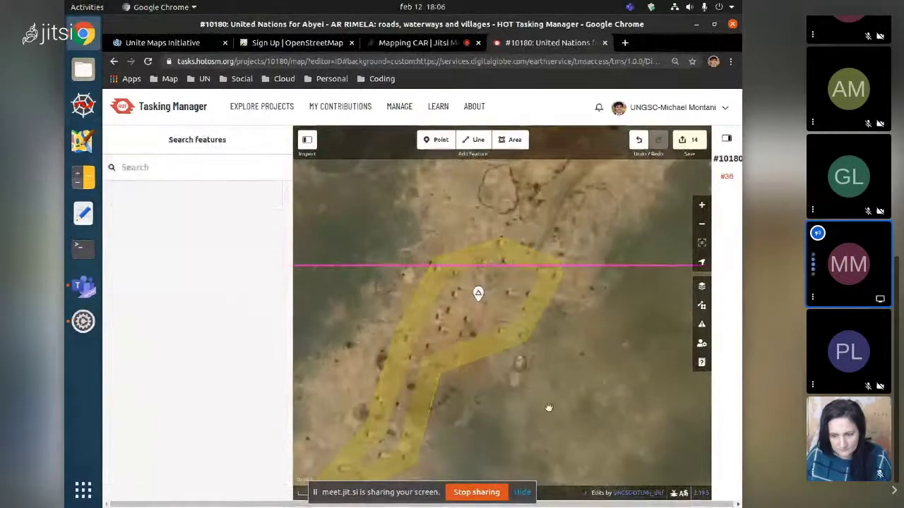
scroll(549, 408, "down", 3)
scroll(504, 390, "up", 5)
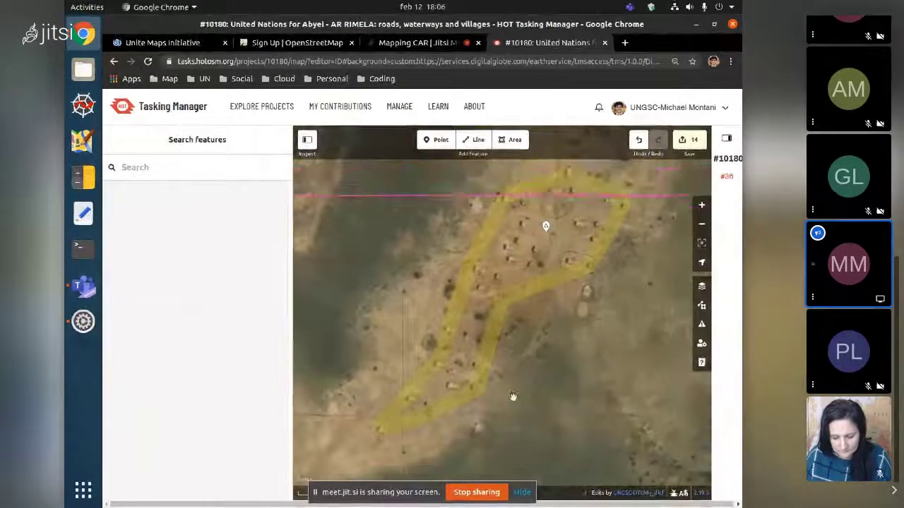
left_click(537, 311)
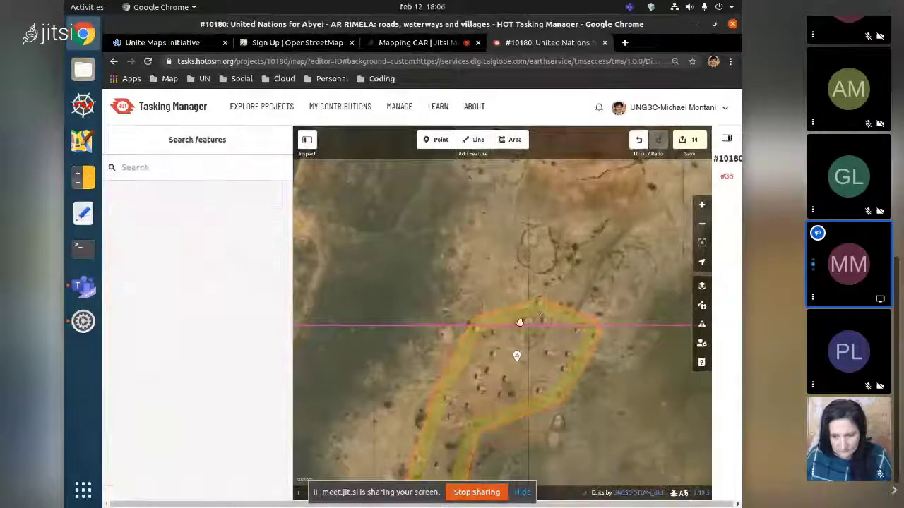
scroll(500, 236, "down", 1)
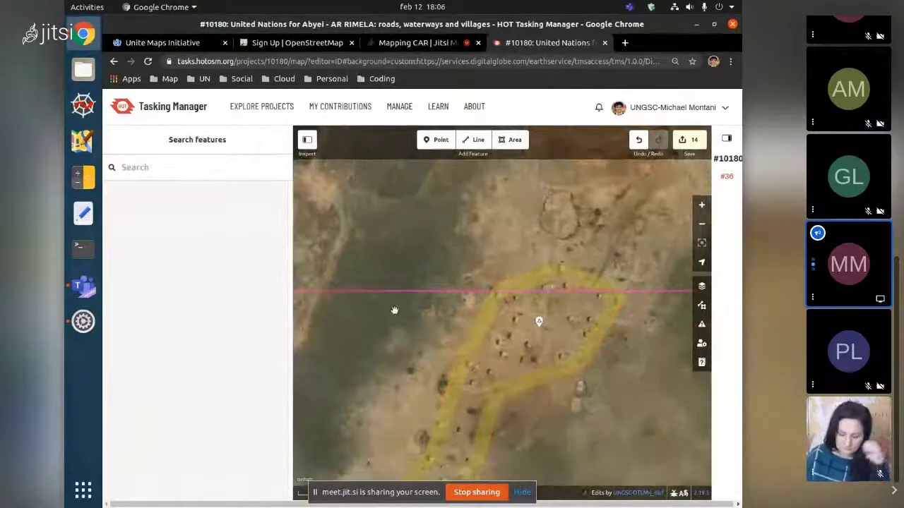
scroll(501, 379, "down", 5)
left_click_drag(563, 311, 497, 404)
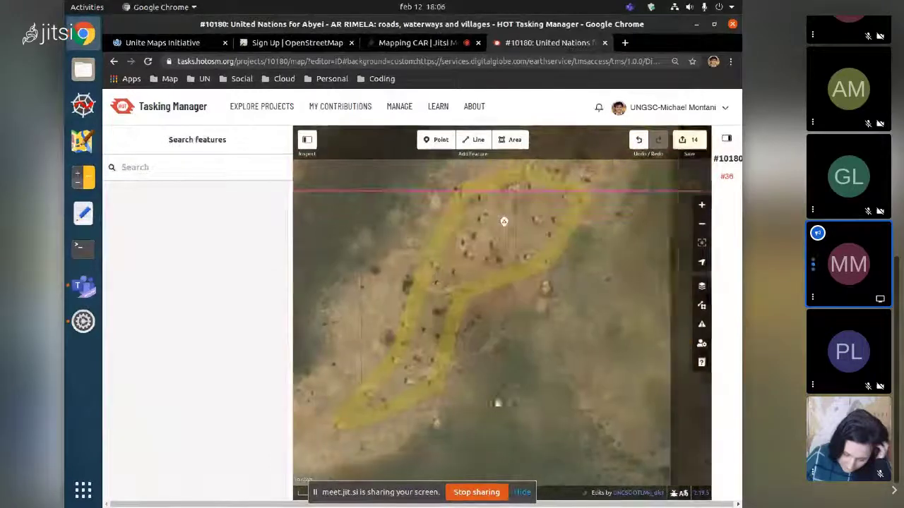
left_click_drag(573, 278, 558, 418)
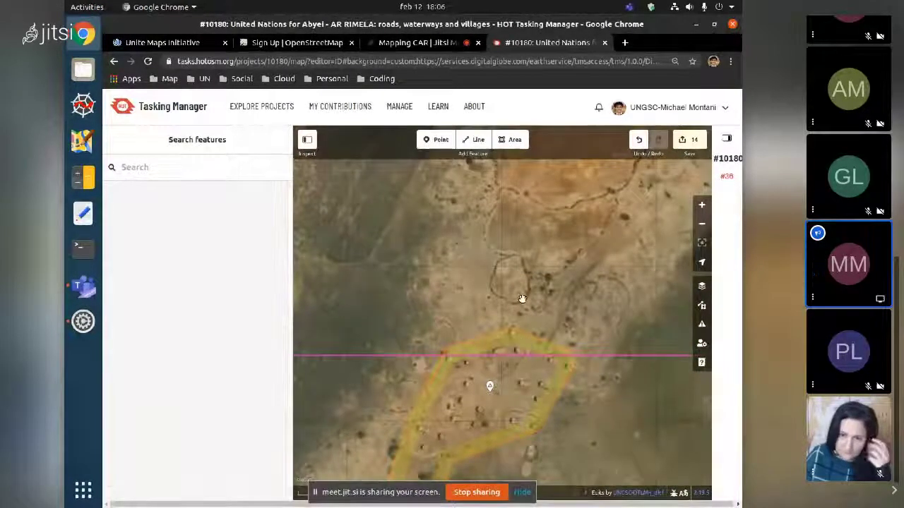
- Examine where the residential area lies relative to the task boundary and the surrounding terrain
scroll(521, 299, "down", 3)
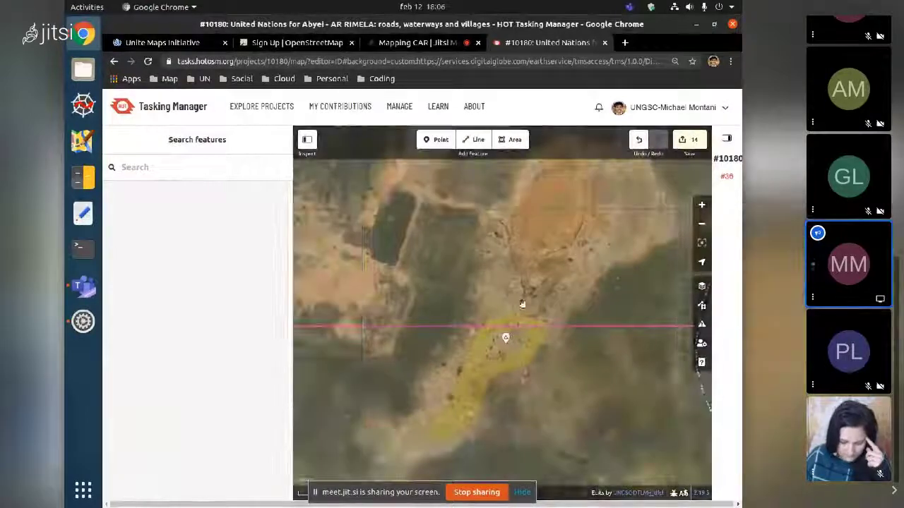
left_click_drag(519, 299, 559, 353)
scroll(559, 353, "down", 2)
scroll(559, 356, "up", 6)
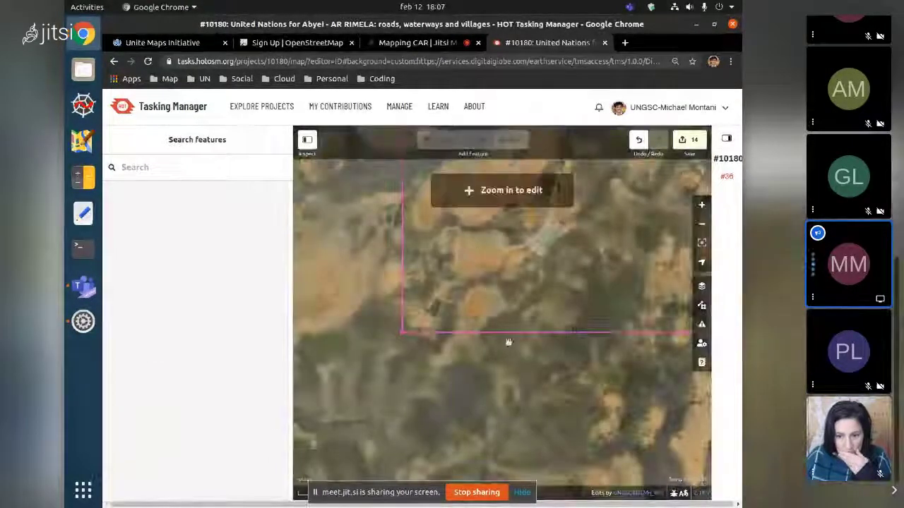
scroll(510, 348, "down", 2)
scroll(447, 360, "up", 3)
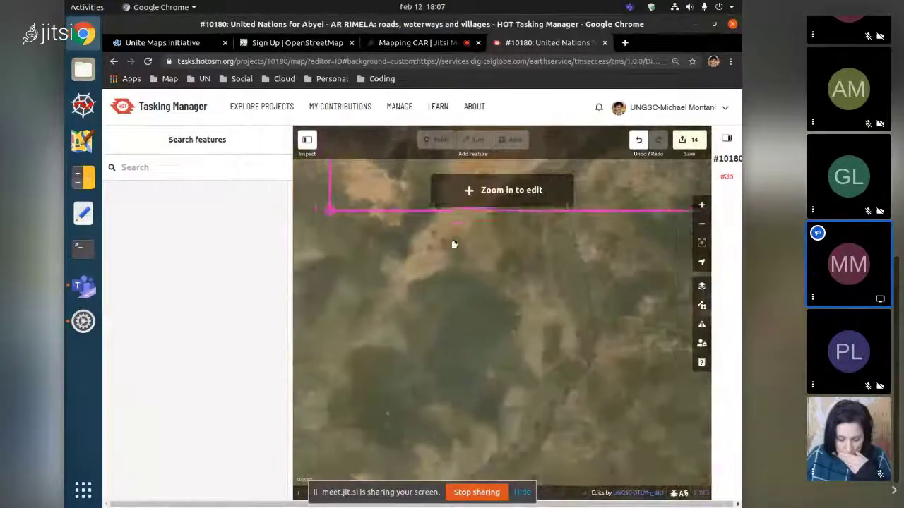
left_click(459, 212)
left_click_drag(458, 211, 471, 313)
scroll(473, 351, "up", 1)
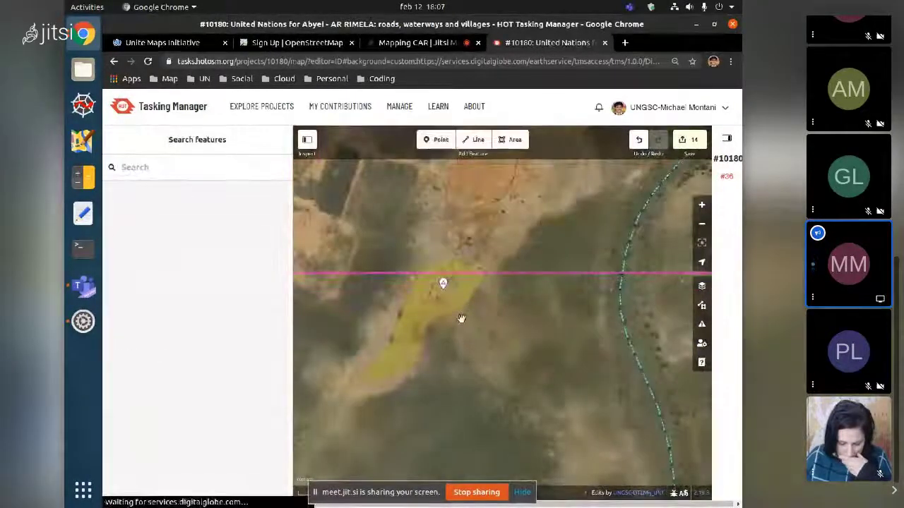
scroll(473, 304, "up", 3)
- Inspect the hamlet point and the residential area outline, checking how closely it follows the huts
left_click(490, 288)
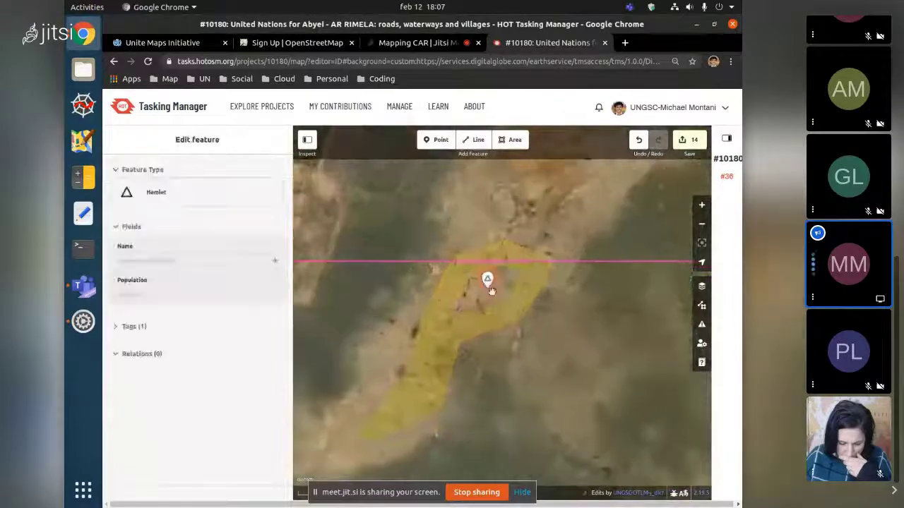
left_click(510, 296)
scroll(510, 297, "up", 1)
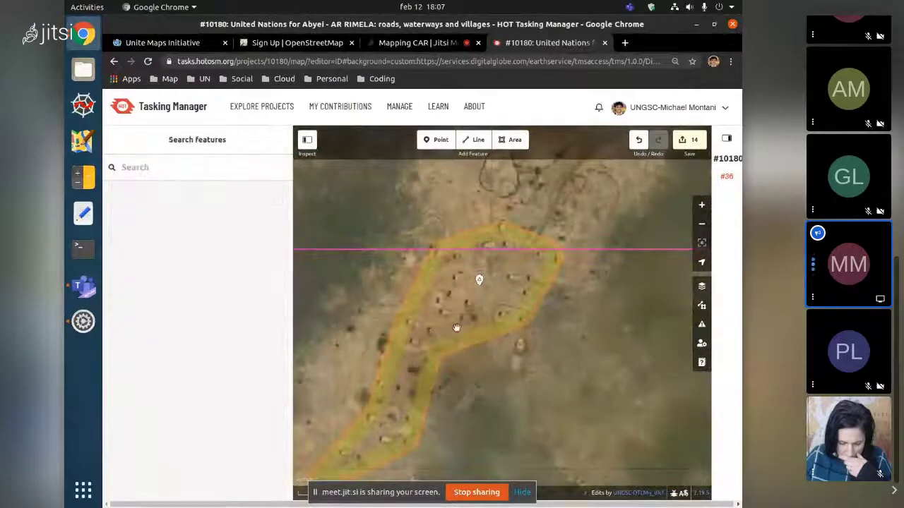
left_click_drag(553, 248, 551, 337)
left_click_drag(434, 367, 509, 229)
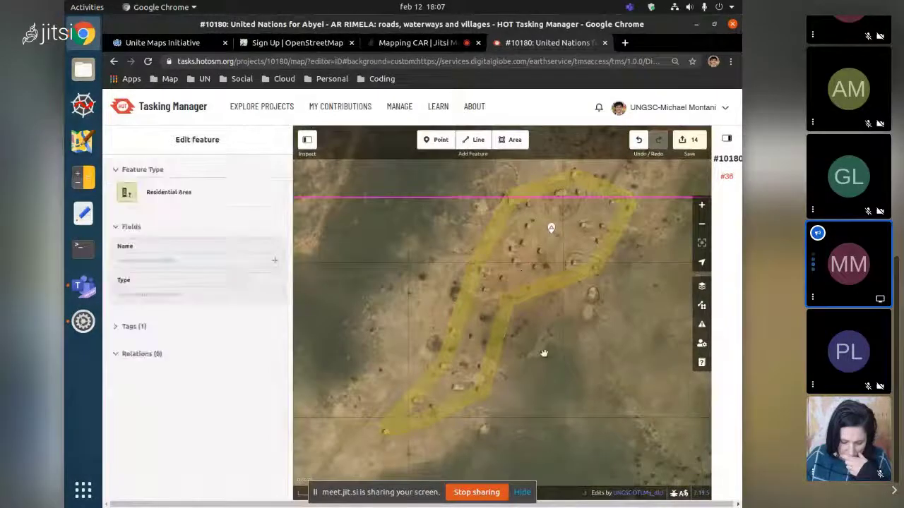
left_click(386, 436)
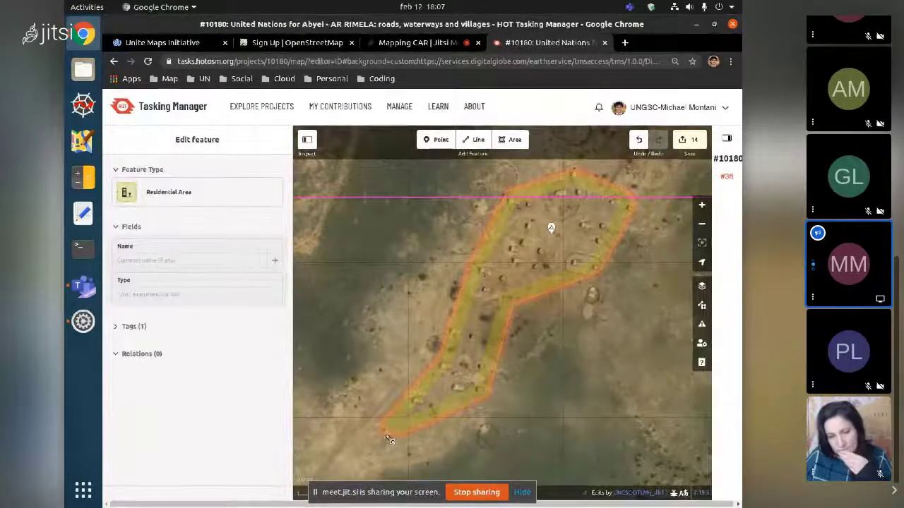
left_click(585, 333)
left_click_drag(583, 372, 540, 363)
left_click(527, 346)
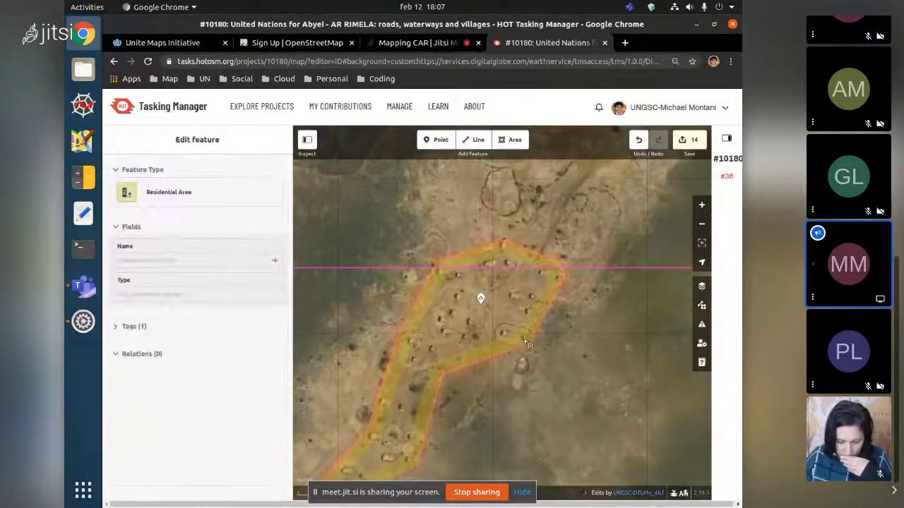
left_click(526, 326)
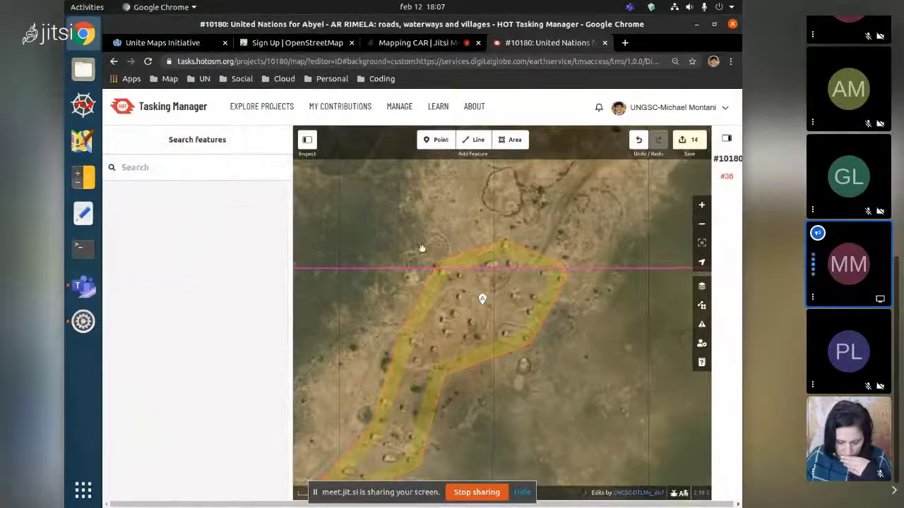
left_click_drag(445, 423, 548, 355)
scroll(531, 267, "up", 3)
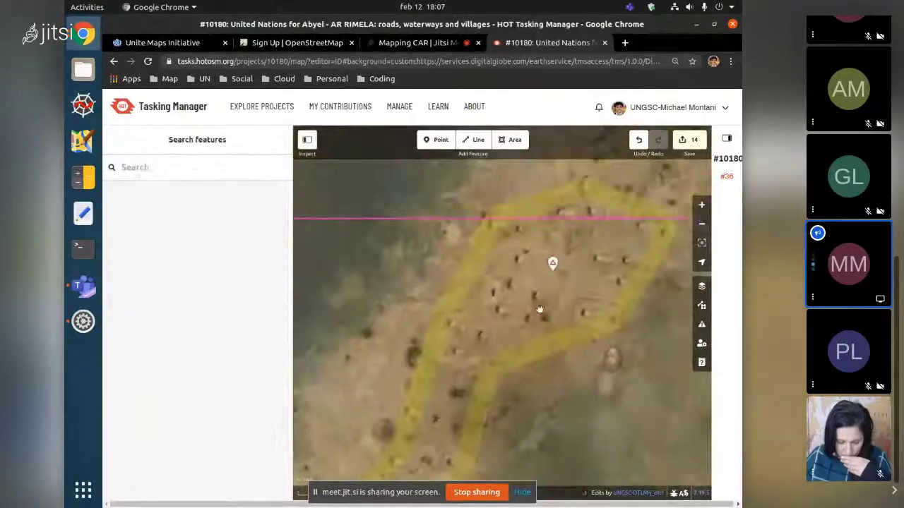
- Examine the narrow southern stretch of the residential area and the hamlet point inside its wider northern part
scroll(443, 307, "up", 2)
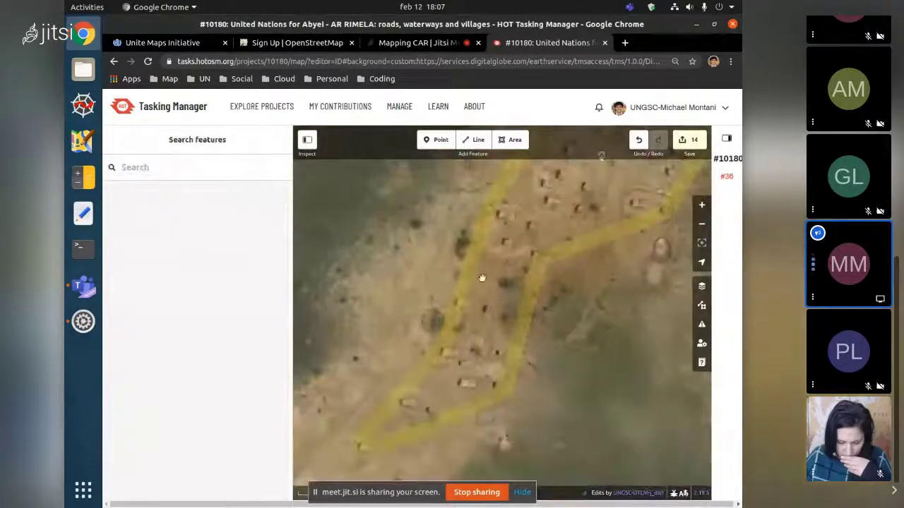
scroll(363, 358, "up", 2)
scroll(478, 414, "down", 4)
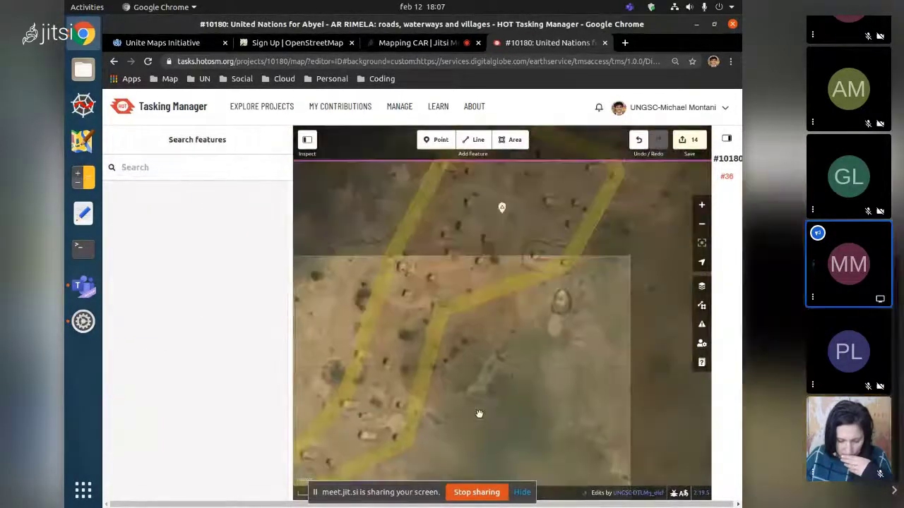
left_click(478, 284)
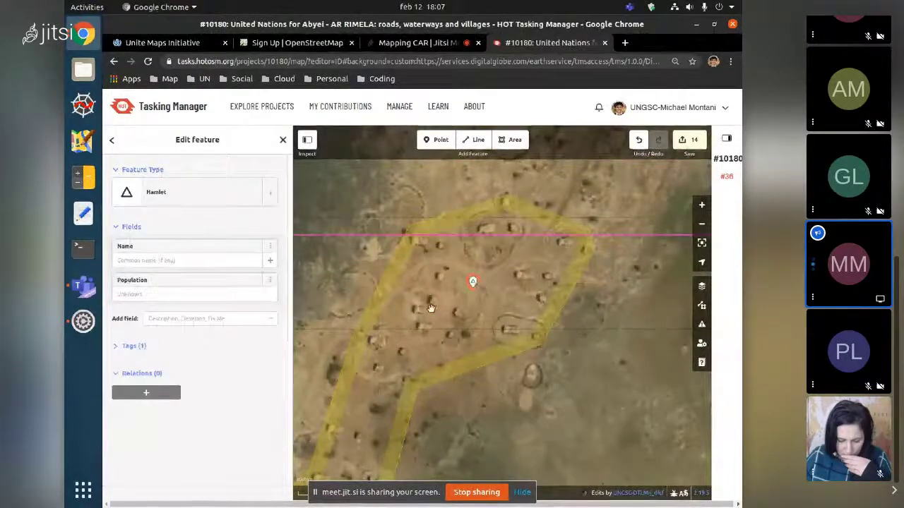
scroll(431, 308, "down", 5)
key("Escape")
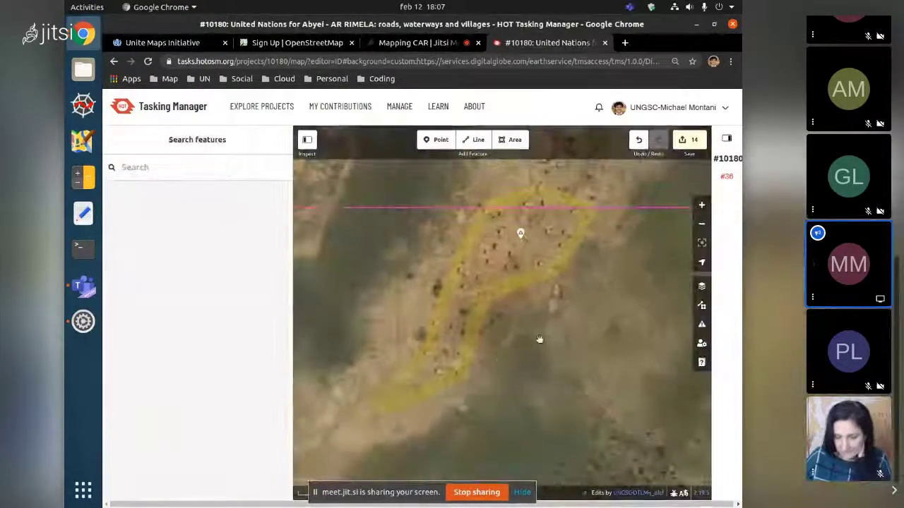
scroll(561, 330, "up", 1)
scroll(506, 332, "up", 2)
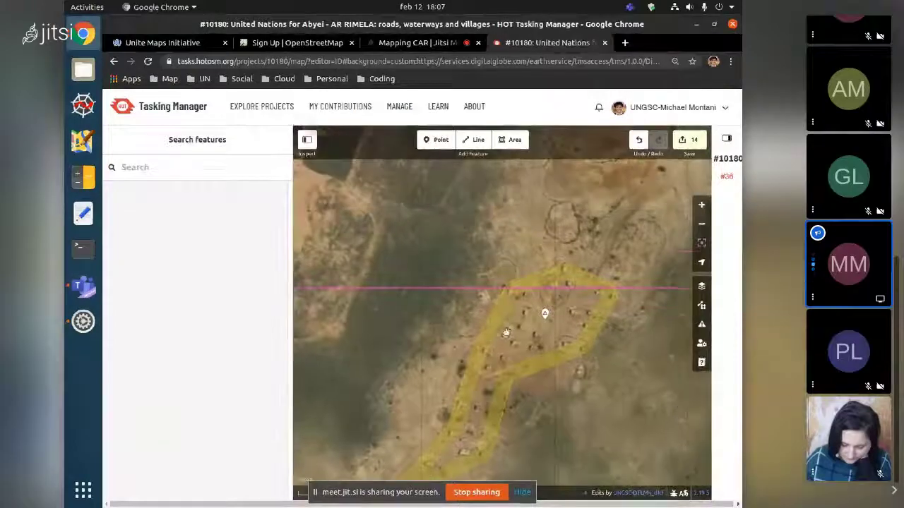
- Examine the ground between the residential area and the sandy clearing to its north, and the terrain around both
scroll(529, 319, "up", 2)
scroll(553, 313, "down", 4)
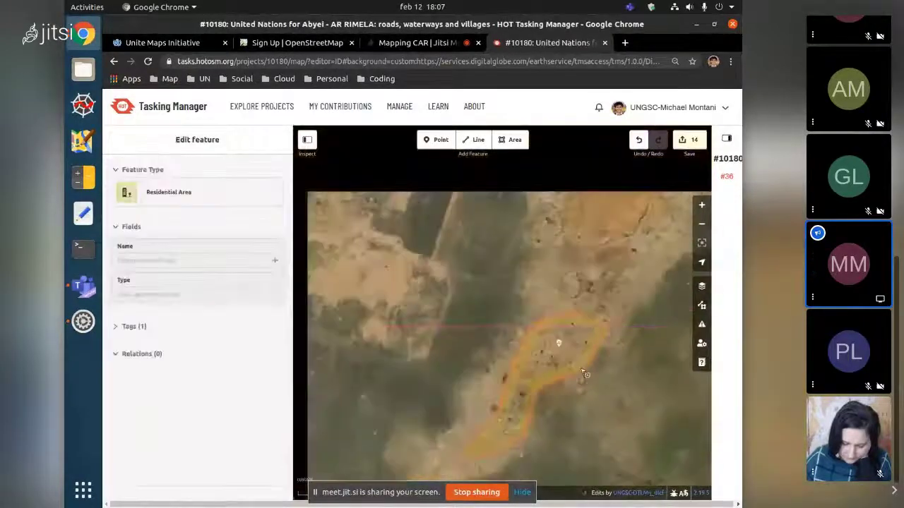
scroll(538, 366, "up", 1)
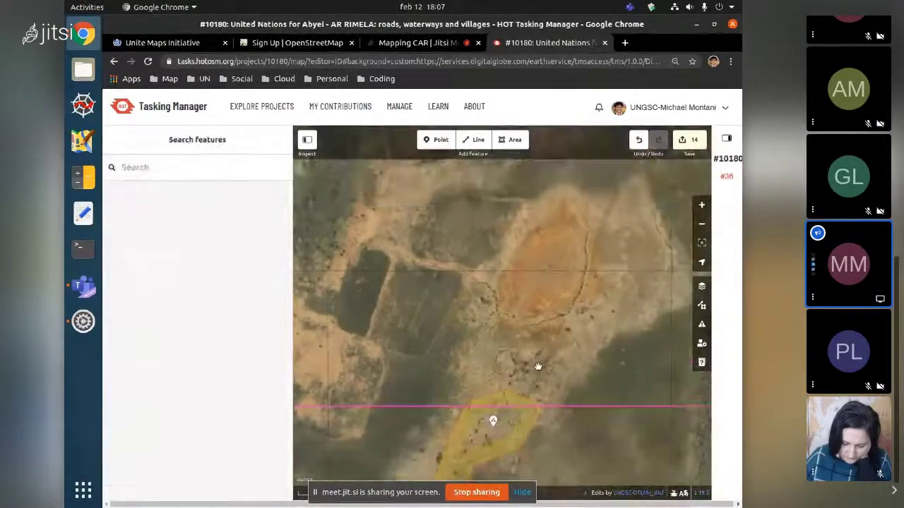
scroll(547, 260, "down", 5)
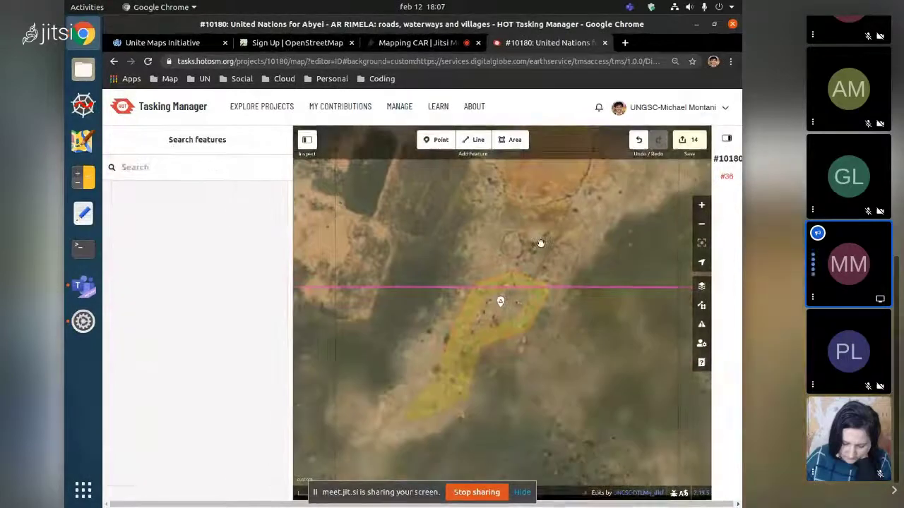
scroll(548, 260, "up", 1)
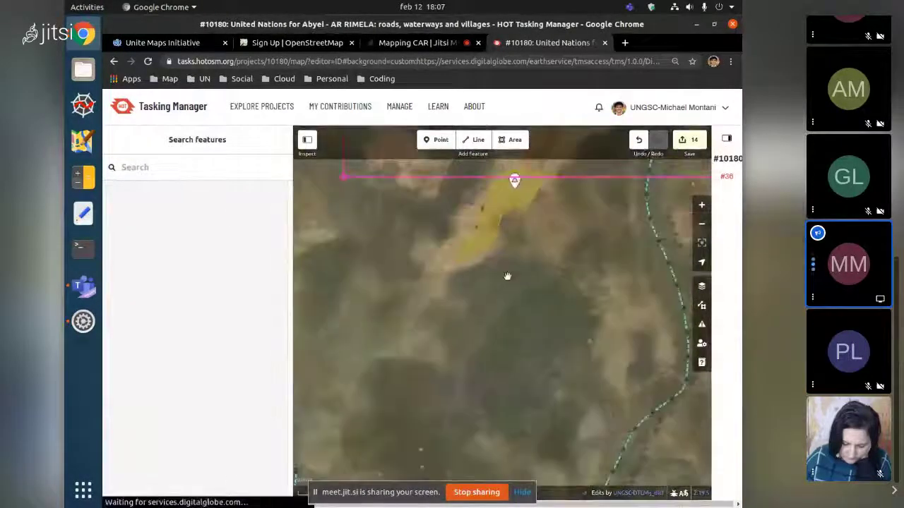
left_click(494, 212)
left_click(456, 258)
scroll(509, 318, "up", 3)
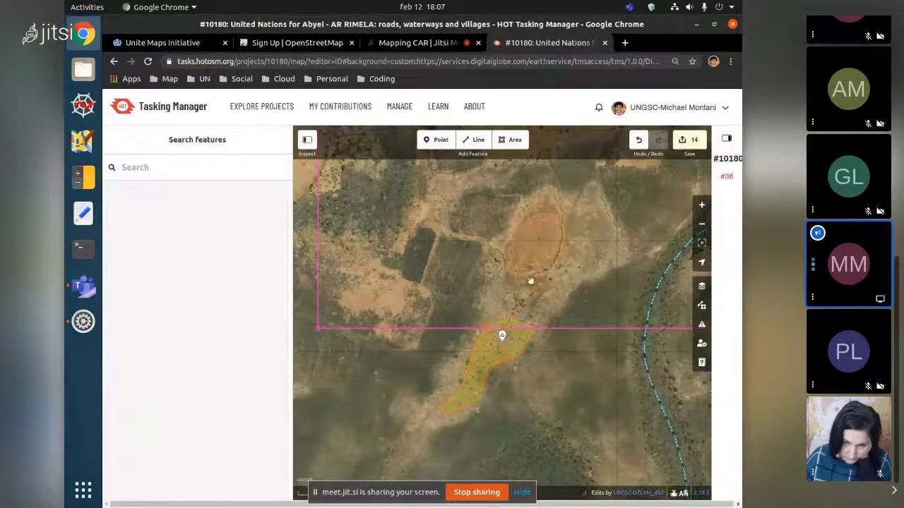
- Examine the clearings and place point farther north in the surrounding terrain, and stop sharing the screen
key("Up")
key("Up")
key("Up")
key("Up")
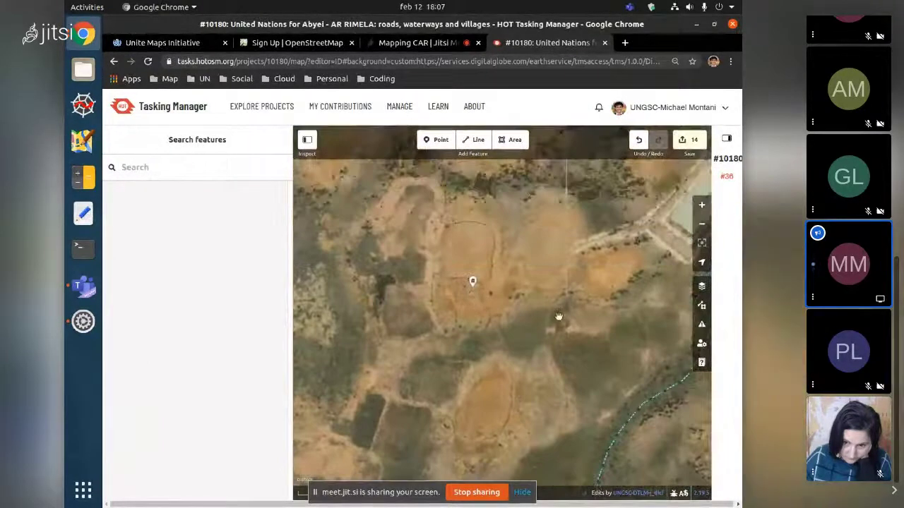
scroll(558, 317, "down", 5)
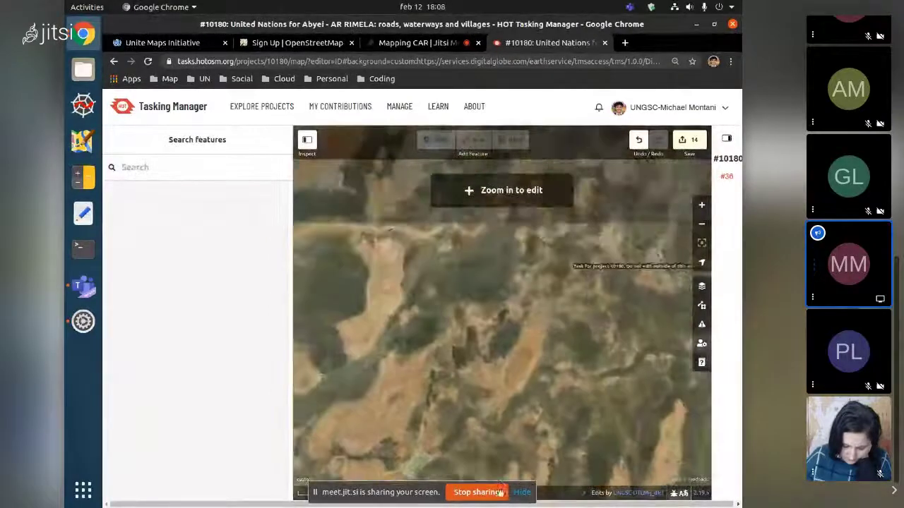
key("Left")
key("Up")
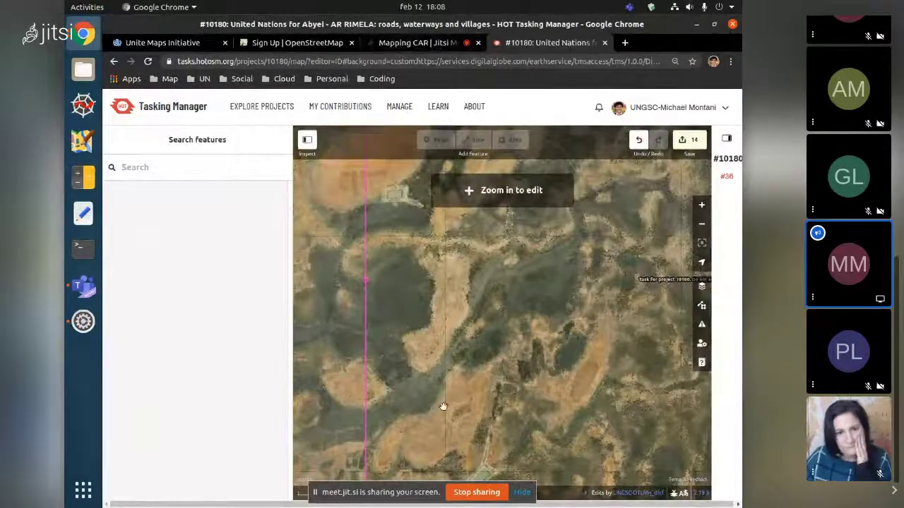
left_click(476, 493)
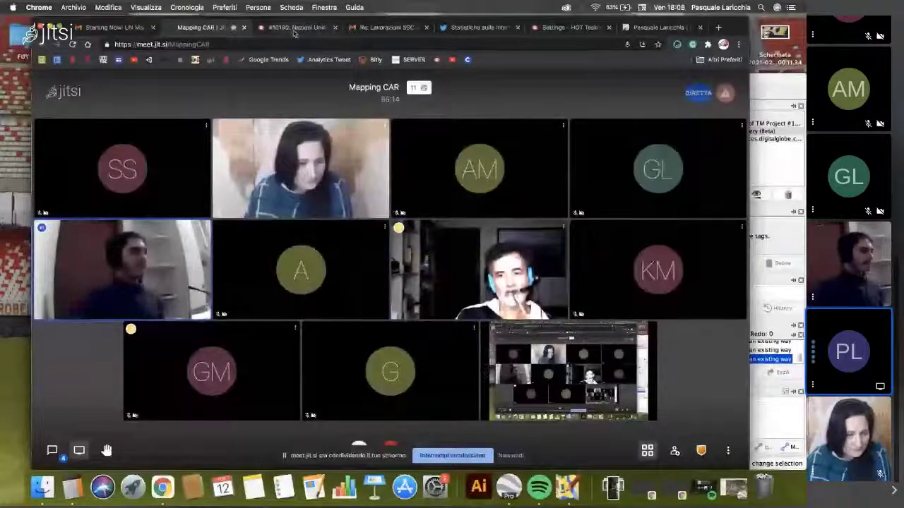
- Open the Tasking Manager project explorer and look through the organisation filter options down to UN Mappers
left_click(294, 28)
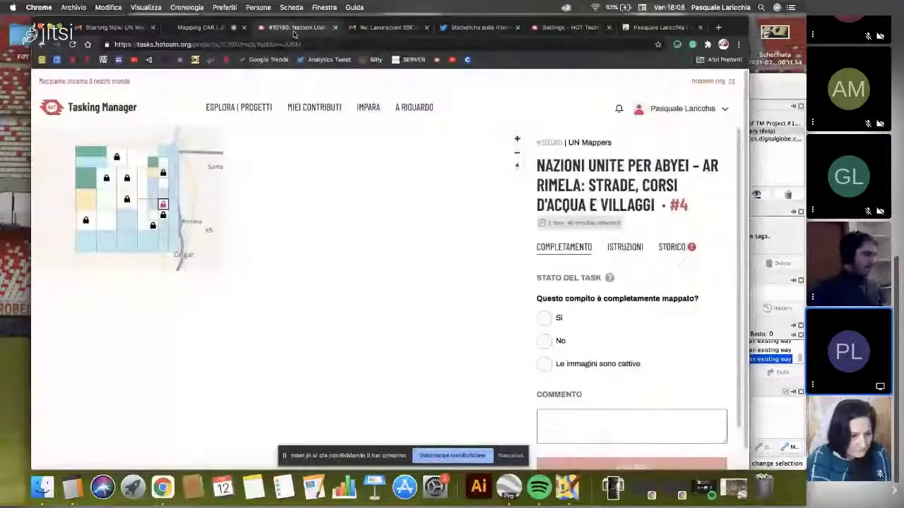
left_click(259, 109)
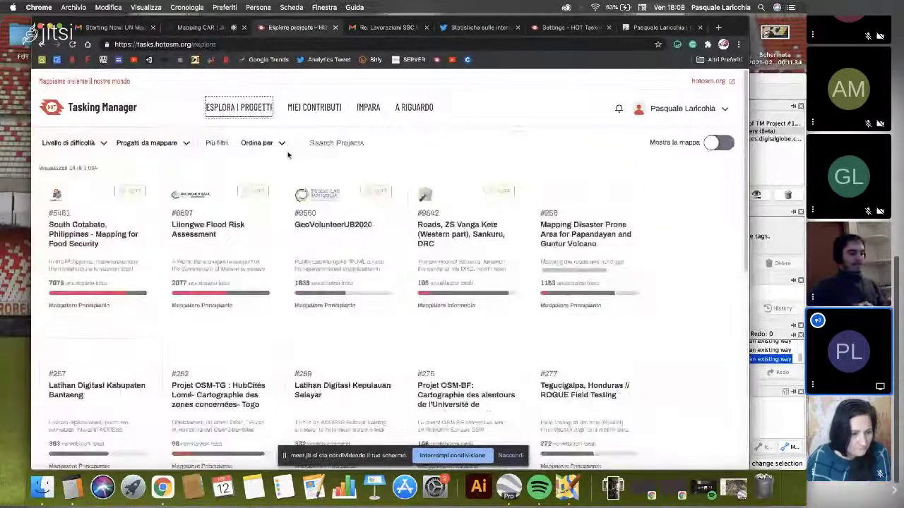
left_click(228, 144)
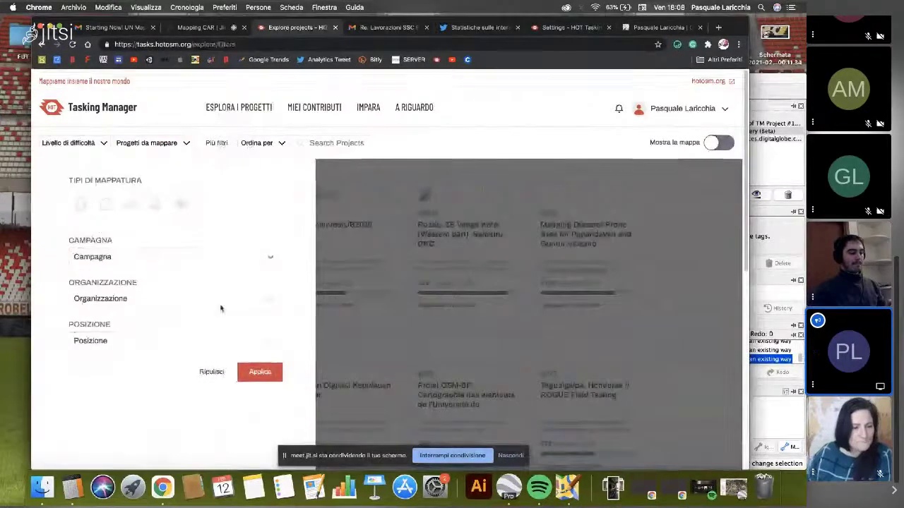
left_click(220, 304)
scroll(233, 342, "down", 3)
scroll(233, 342, "down", 15)
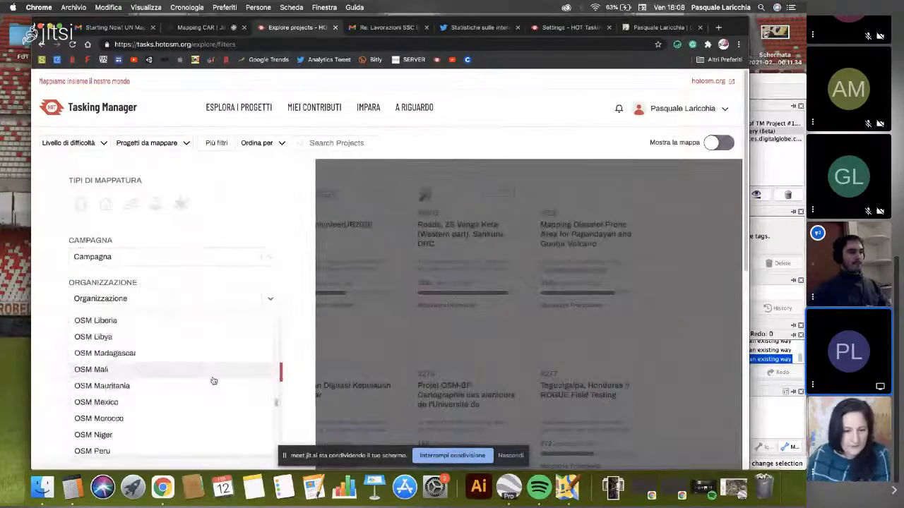
scroll(212, 384, "down", 2)
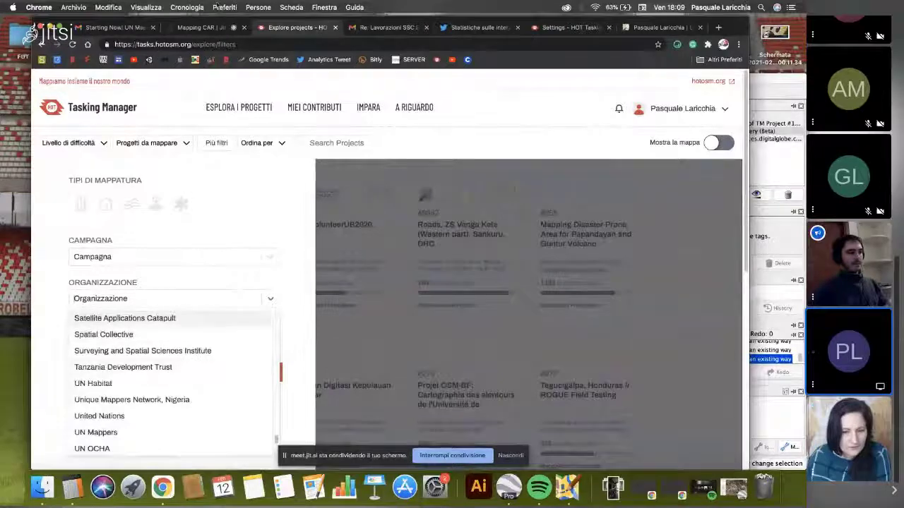
- Open the Mapping CAR meeting chat and follow the shared link to the project 10180 task page
key("ctrl+shift+Tab")
key("c")
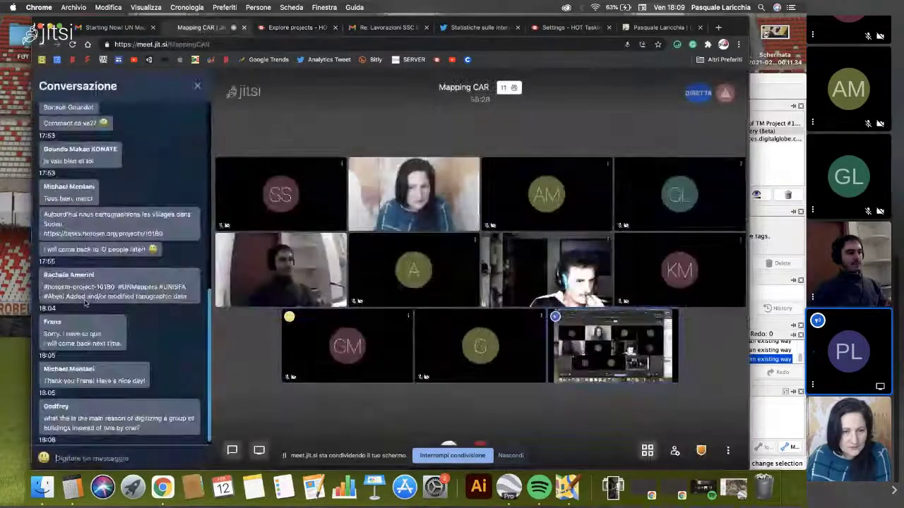
scroll(82, 260, "up", 5)
scroll(81, 259, "up", 6)
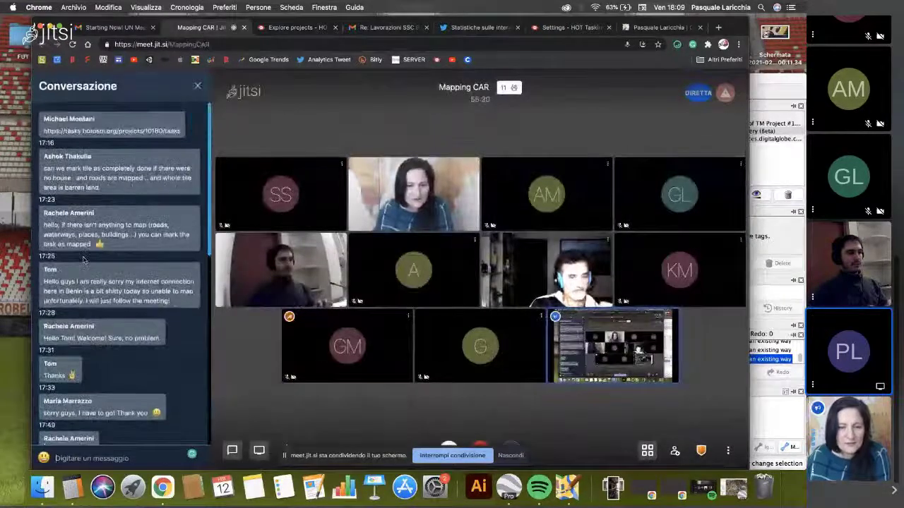
left_click(111, 131)
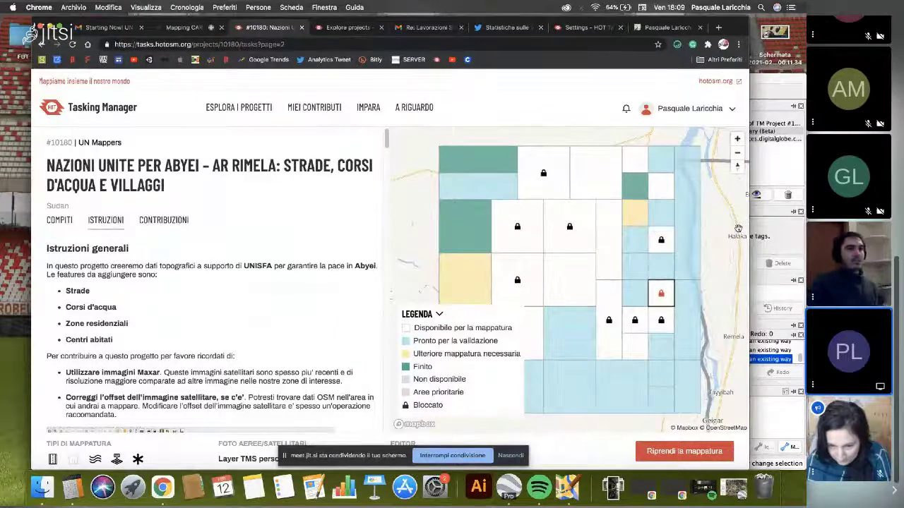
- Dismiss the explorer's project filters and close the Tasking Manager settings page, checking the loaded JOSM data briefly
left_click(346, 27)
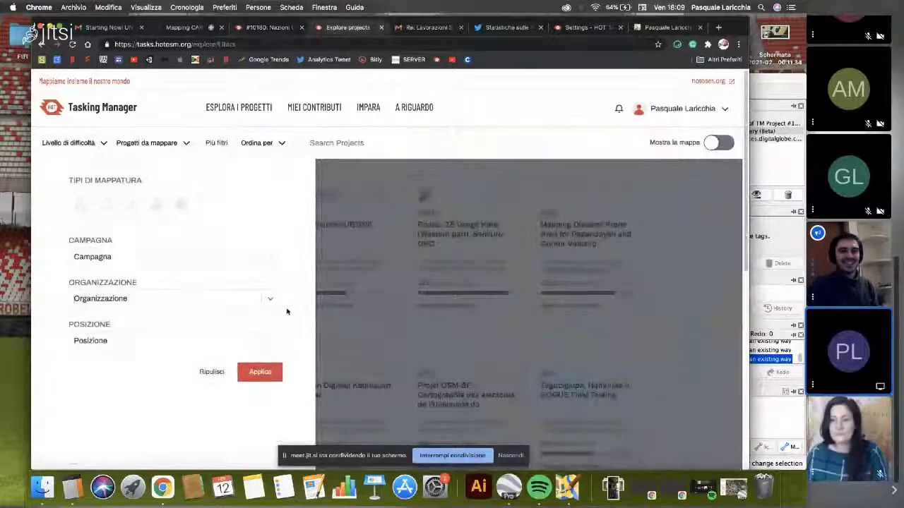
left_click(372, 237)
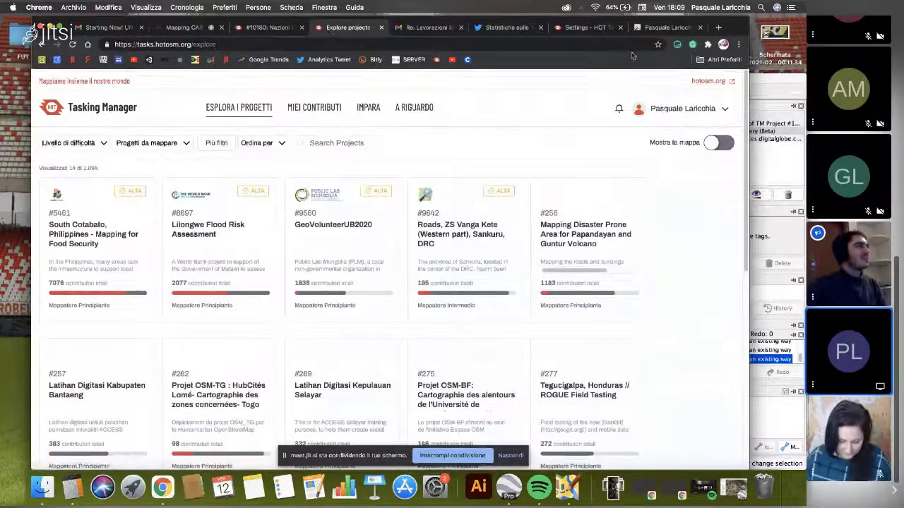
left_click(576, 28)
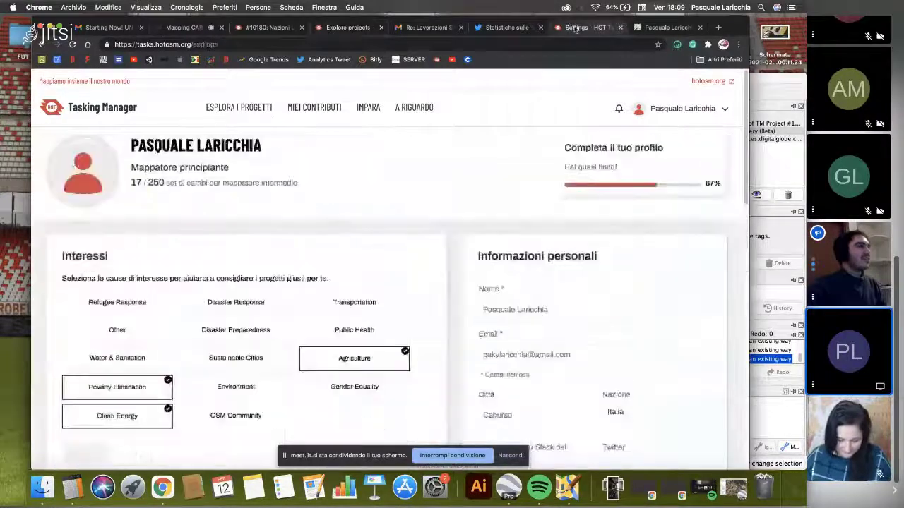
left_click(617, 29)
key("super+Tab")
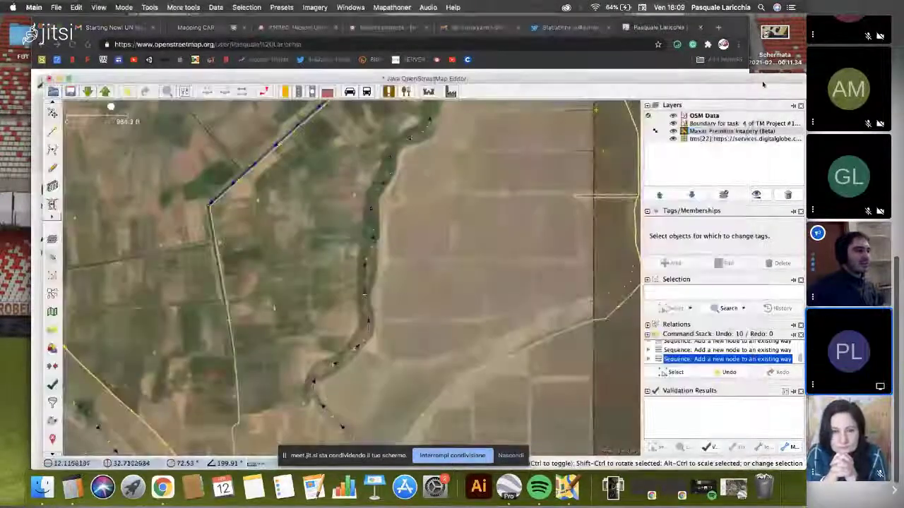
key("super+Tab")
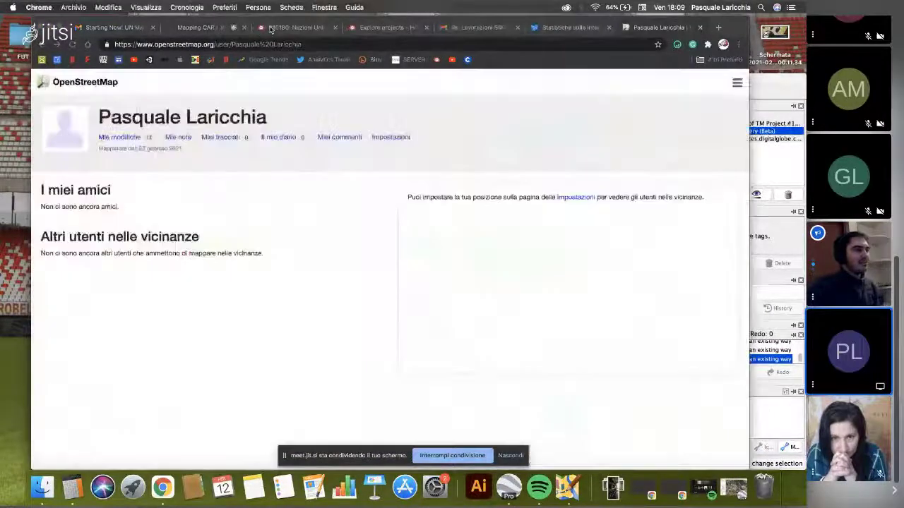
- Resume mapping task #4 of project #10180 in JOSM and show its whole boundary with the surrounding ways
left_click(297, 27)
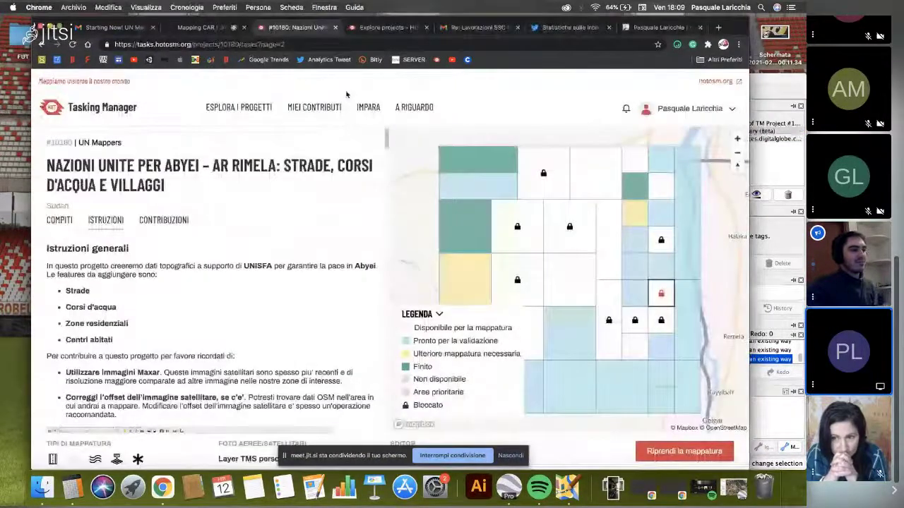
left_click(502, 278)
left_click(315, 305)
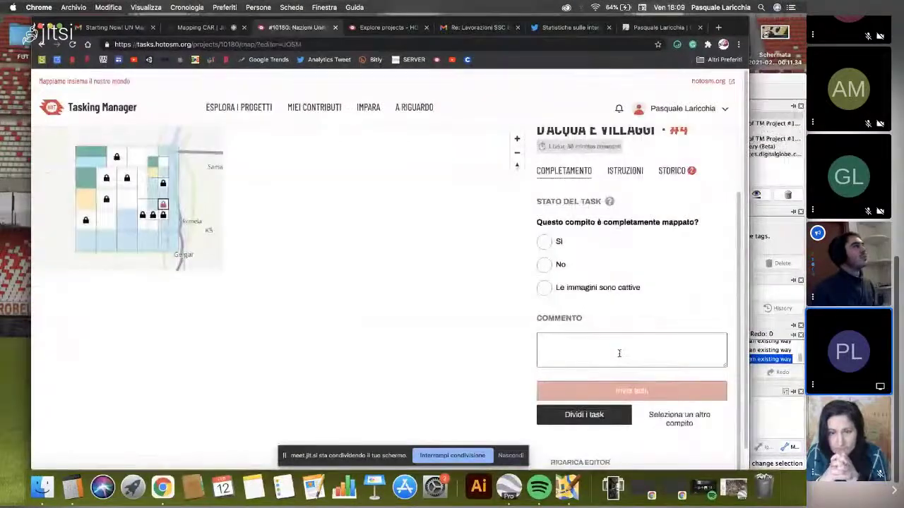
left_click(776, 86)
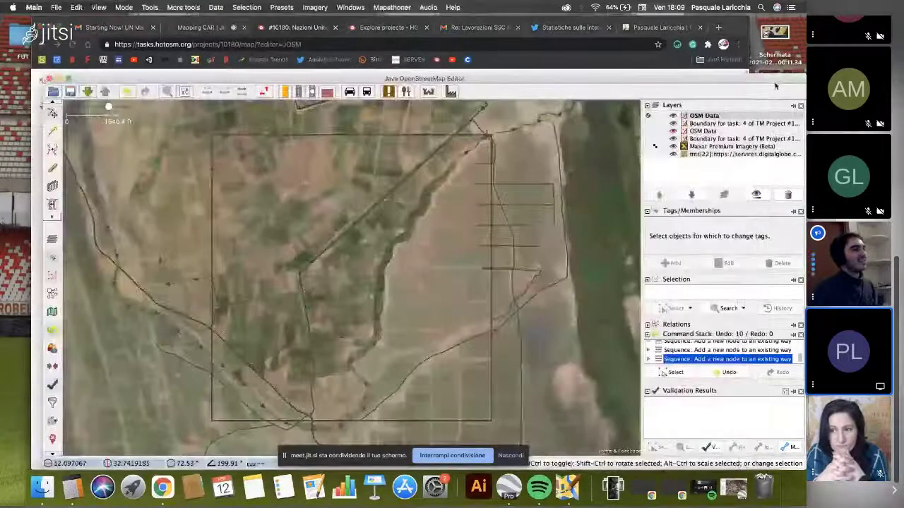
scroll(464, 226, "down", 2)
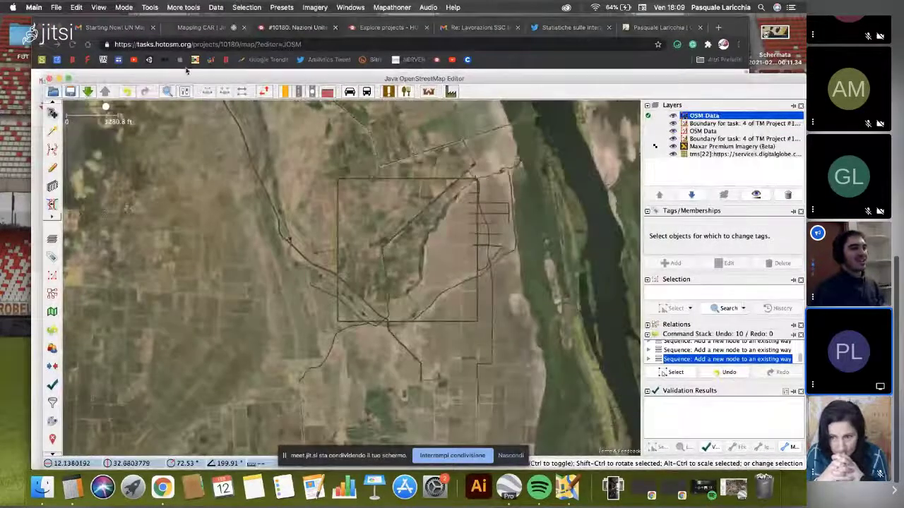
- Check the Mapping CAR meeting, and examine the fields and ways inside the task #4 boundary in JOSM
left_click(199, 27)
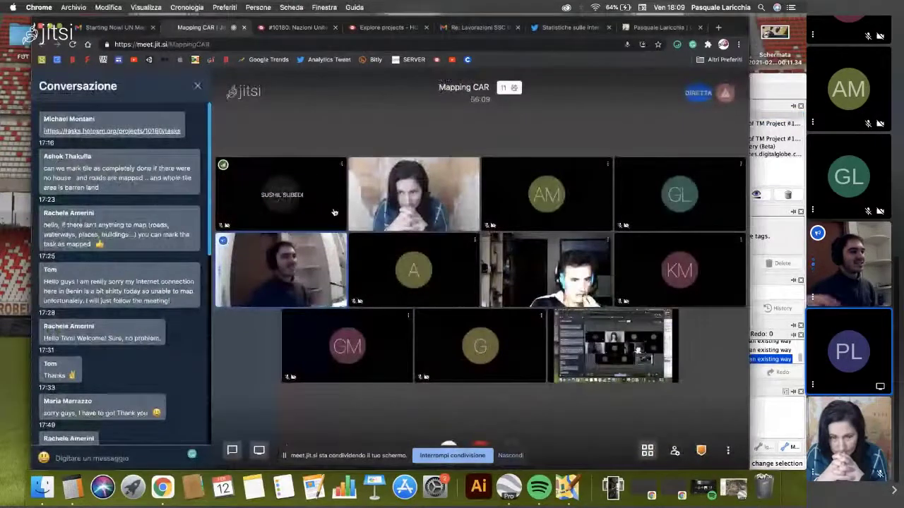
left_click(779, 80)
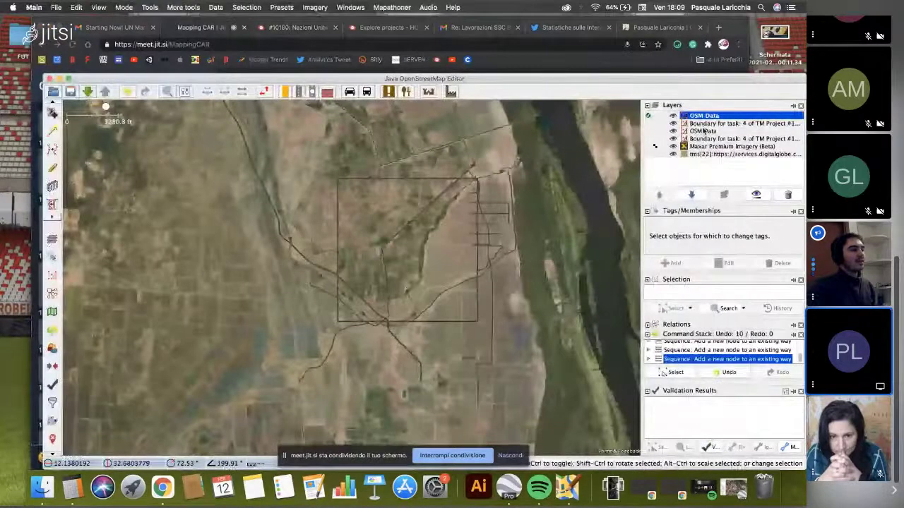
scroll(465, 226, "up", 1)
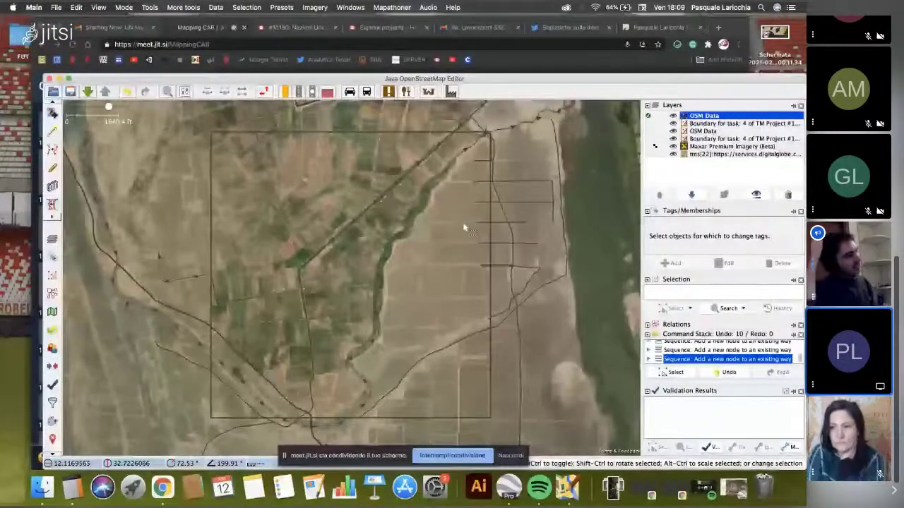
scroll(437, 238, "up", 1)
left_click_drag(412, 249, 463, 162)
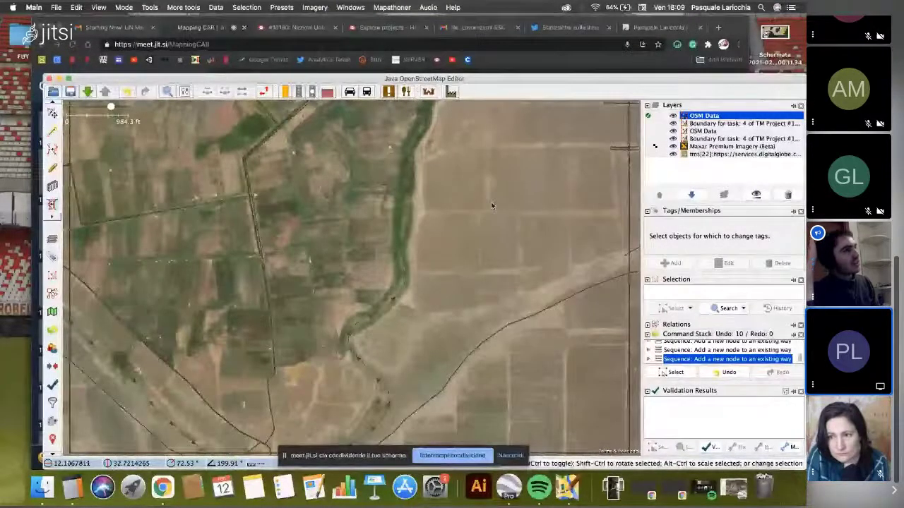
- Examine the fields and ways around the task #4 boundary, and stop sharing the screen in the meeting
scroll(495, 219, "up", 1)
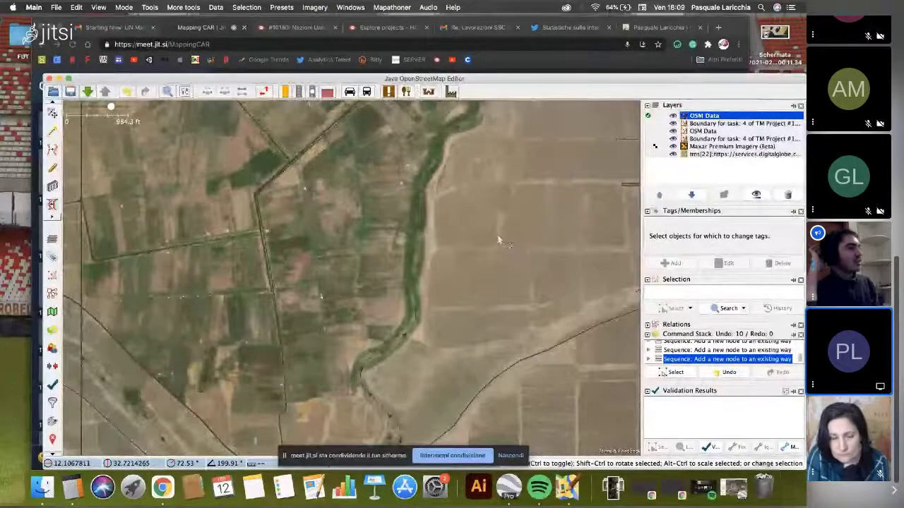
left_click_drag(69, 78, 59, 79)
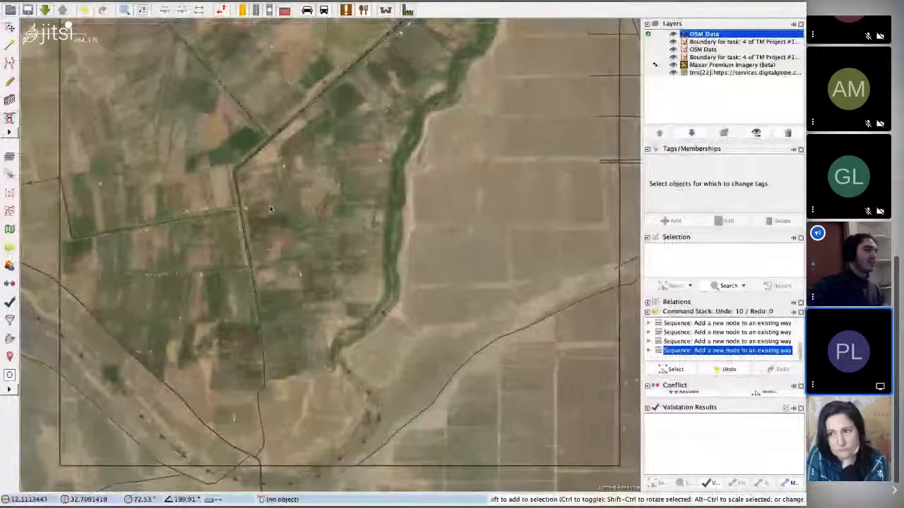
mouse_move(29, 6)
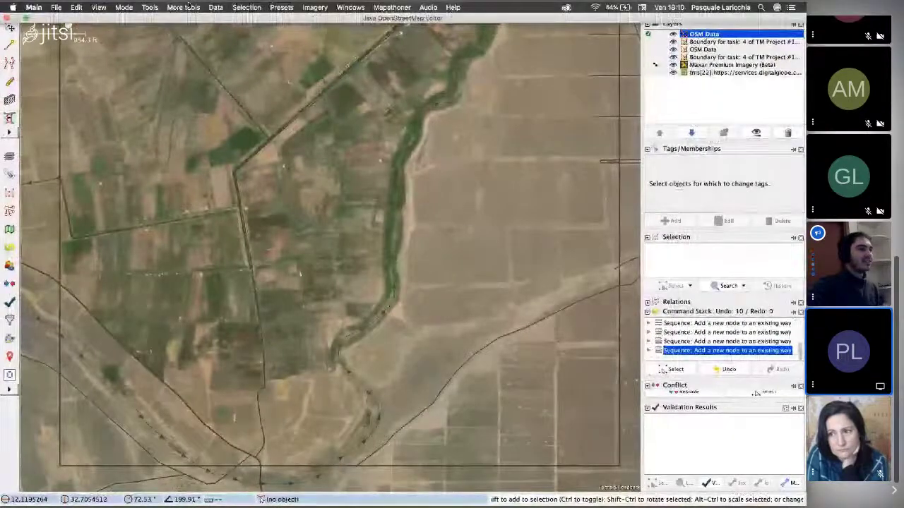
left_click(28, 19)
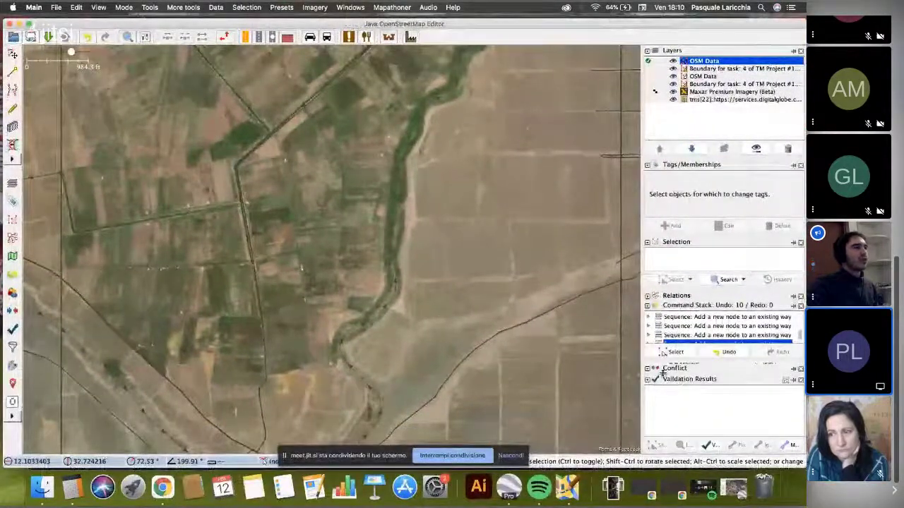
scroll(430, 312, "down", 2)
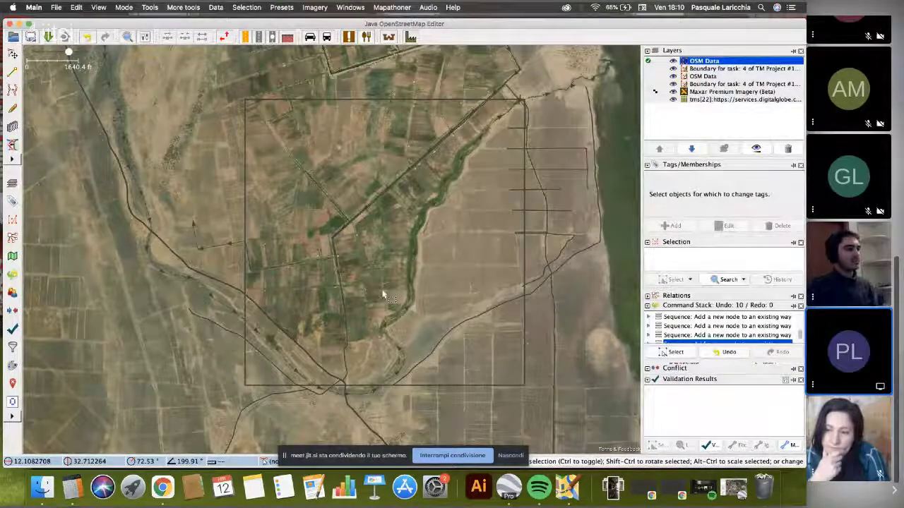
left_click(463, 455)
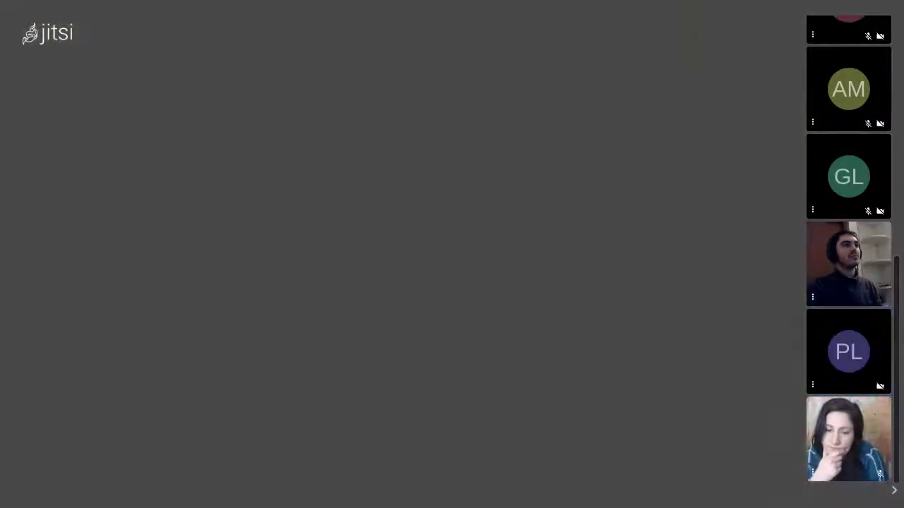
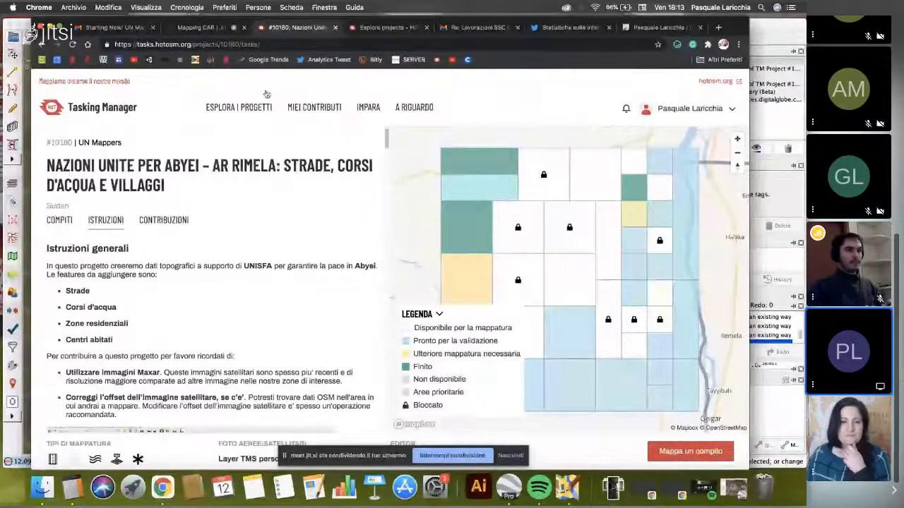
- Switch to the project #10180 page in Tasking Manager, select available task #15 and start mapping it in JOSM
left_click(207, 30)
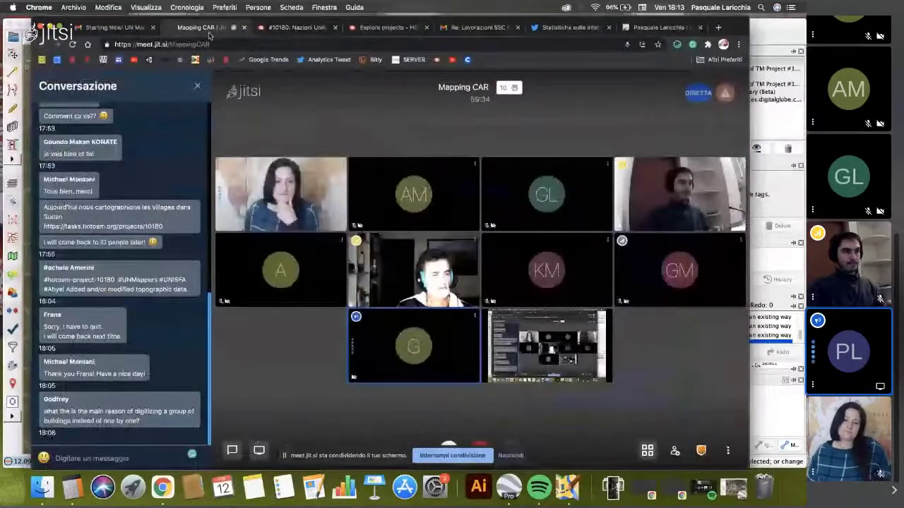
left_click(297, 27)
scroll(605, 264, "down", 2)
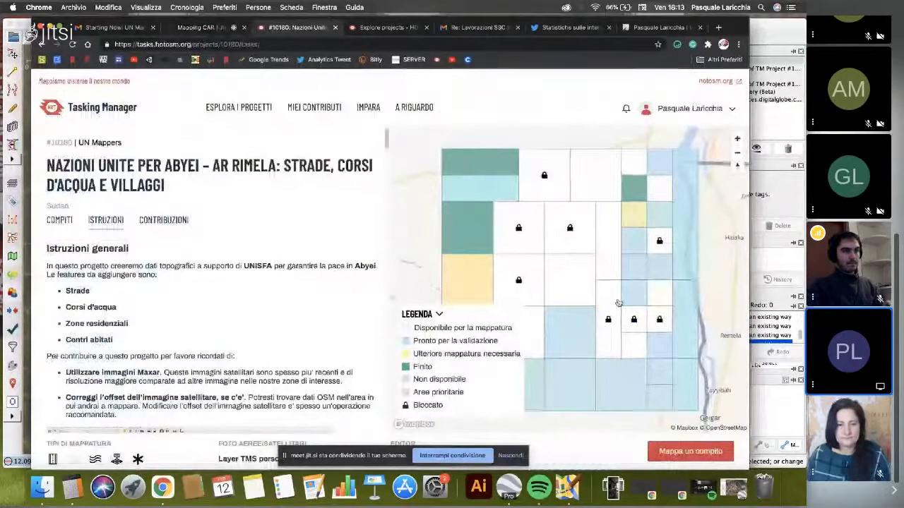
left_click_drag(605, 264, 577, 290)
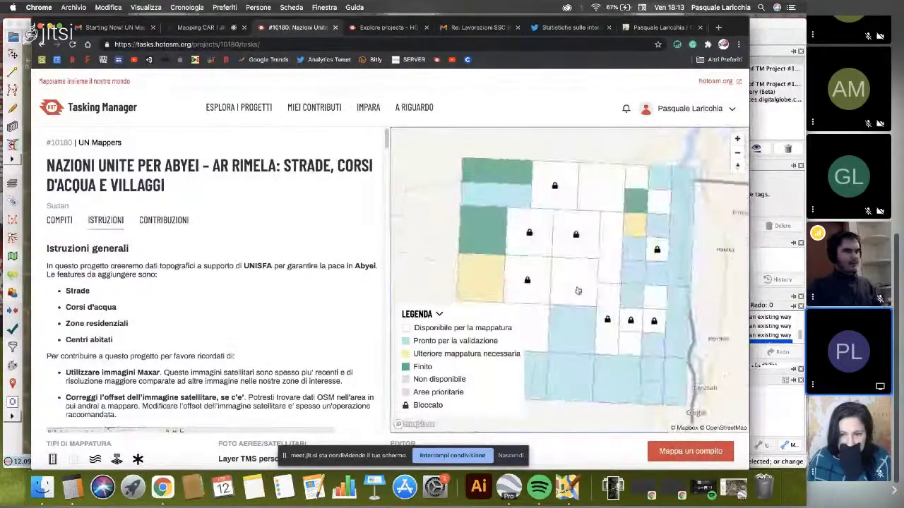
left_click(613, 281)
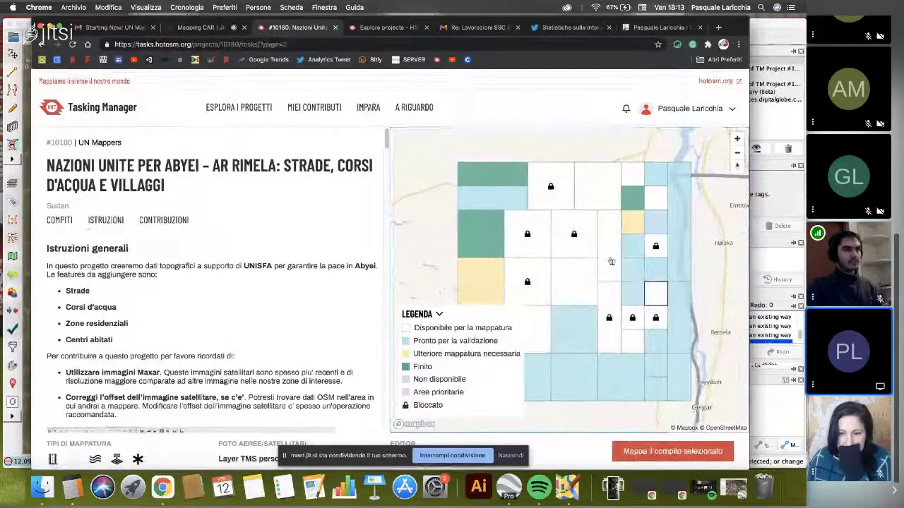
left_click(596, 196)
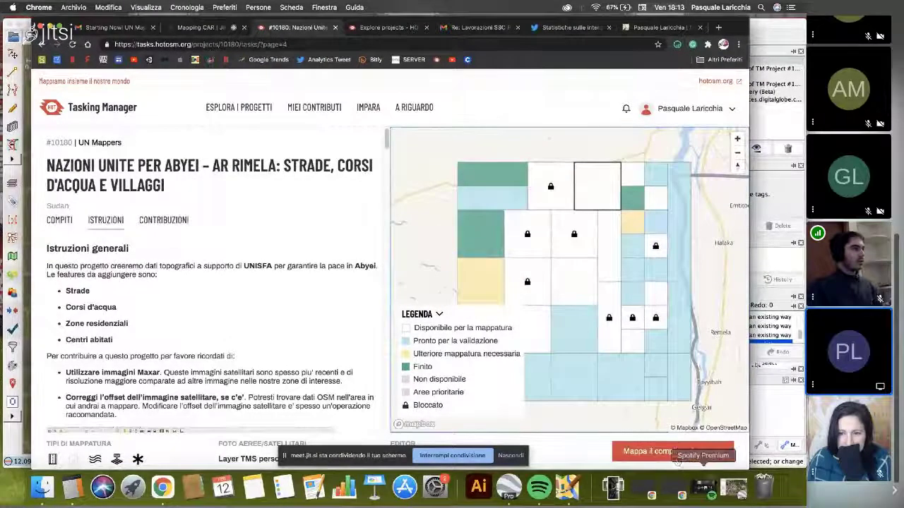
left_click(641, 455)
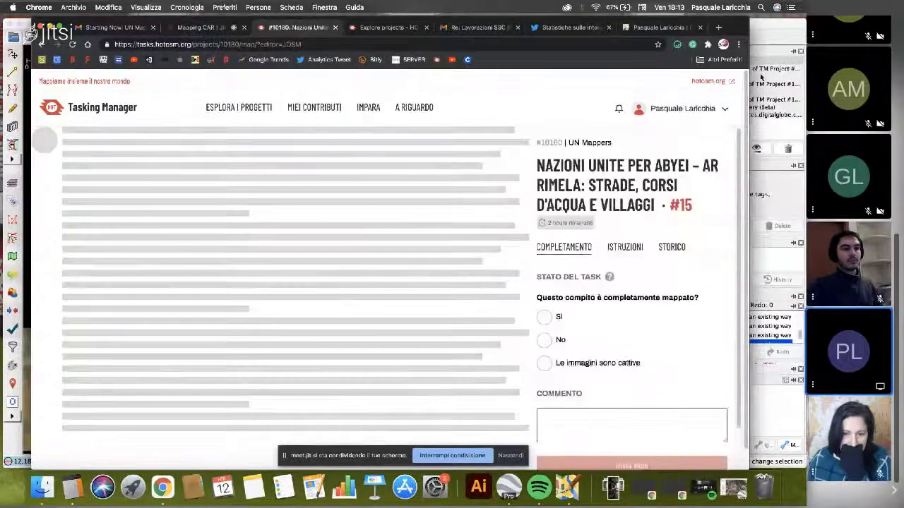
left_click(631, 247)
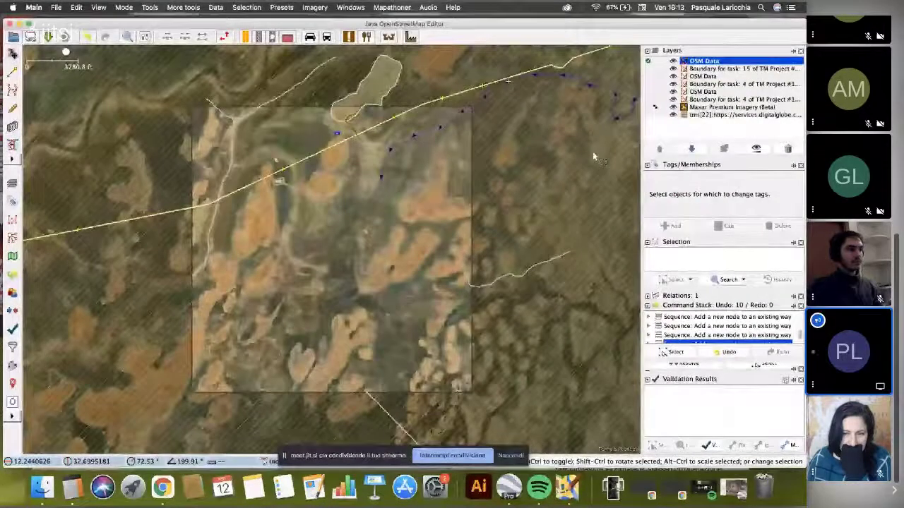
- Place a node in the middle of the small cluster of huts just north of the main road in task #15
scroll(361, 229, "up", 2)
scroll(361, 228, "down", 2)
left_click_drag(361, 228, 394, 267)
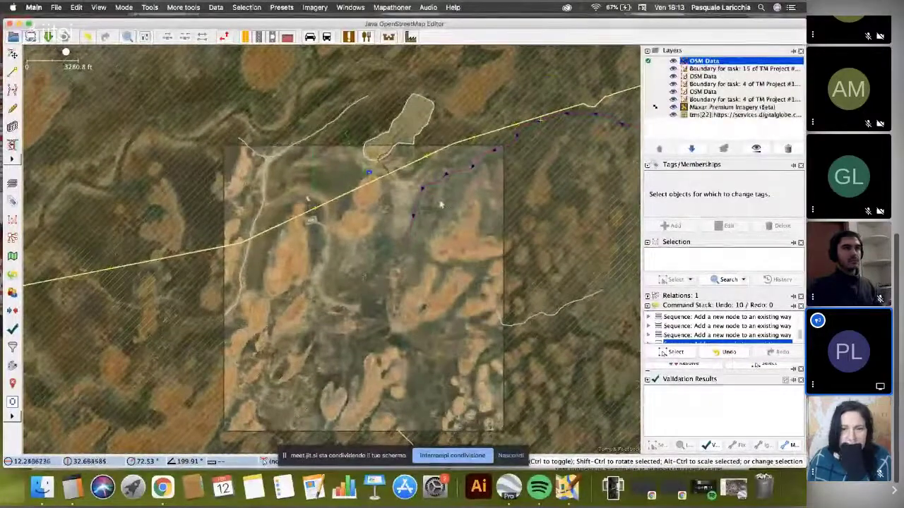
scroll(349, 238, "up", 2)
scroll(329, 231, "up", 1)
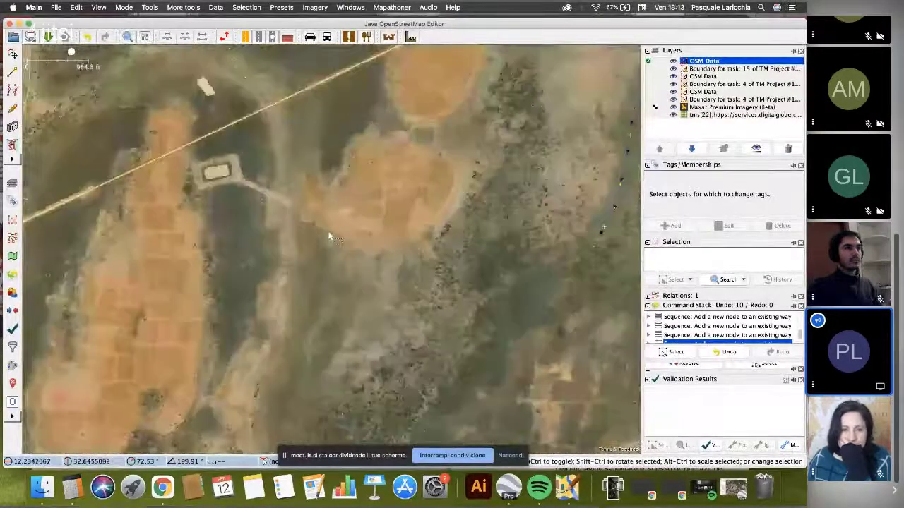
left_click_drag(329, 195, 335, 291)
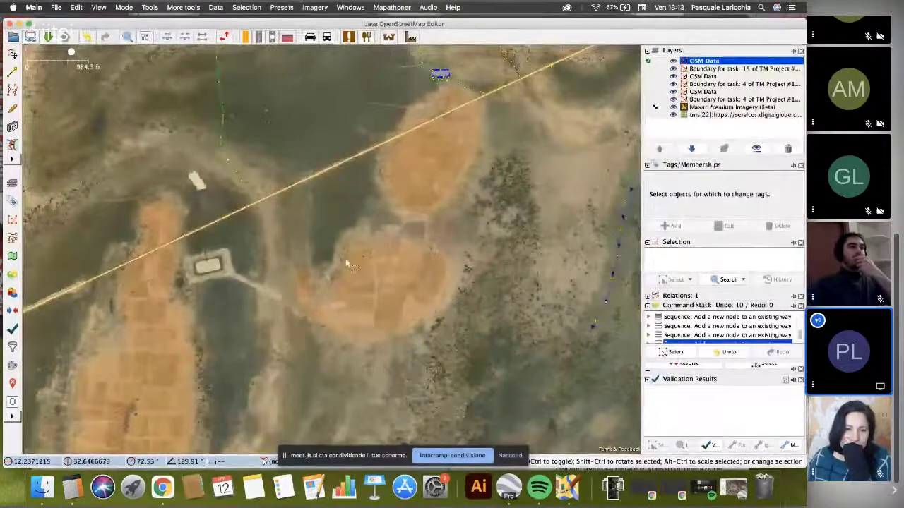
scroll(276, 203, "up", 3)
scroll(339, 260, "down", 2)
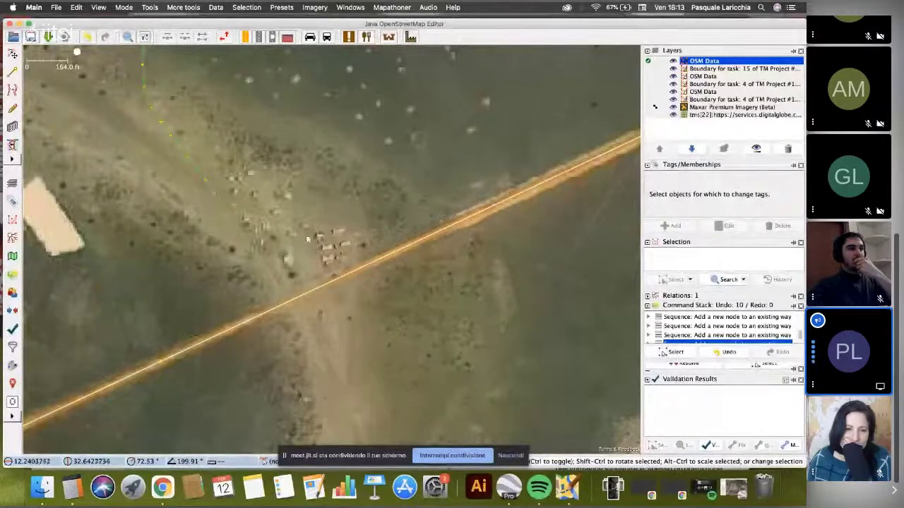
left_click_drag(309, 233, 337, 253)
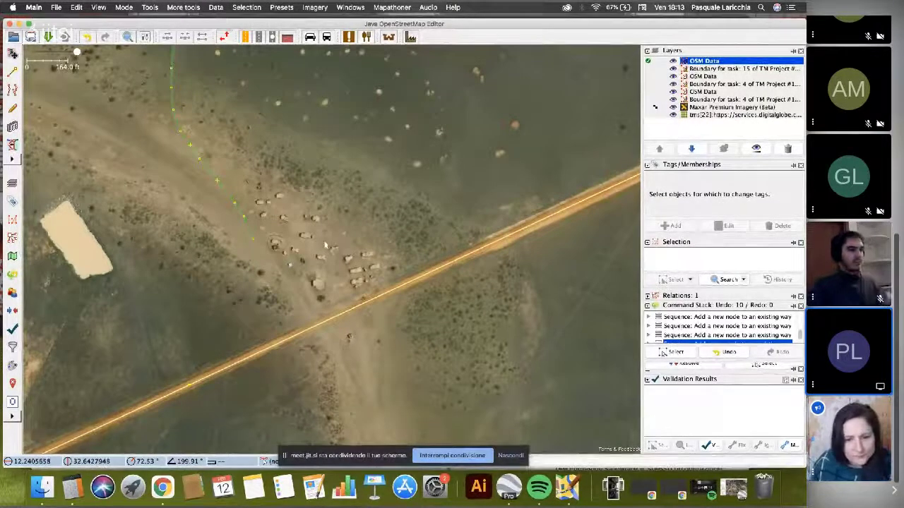
left_click(321, 242)
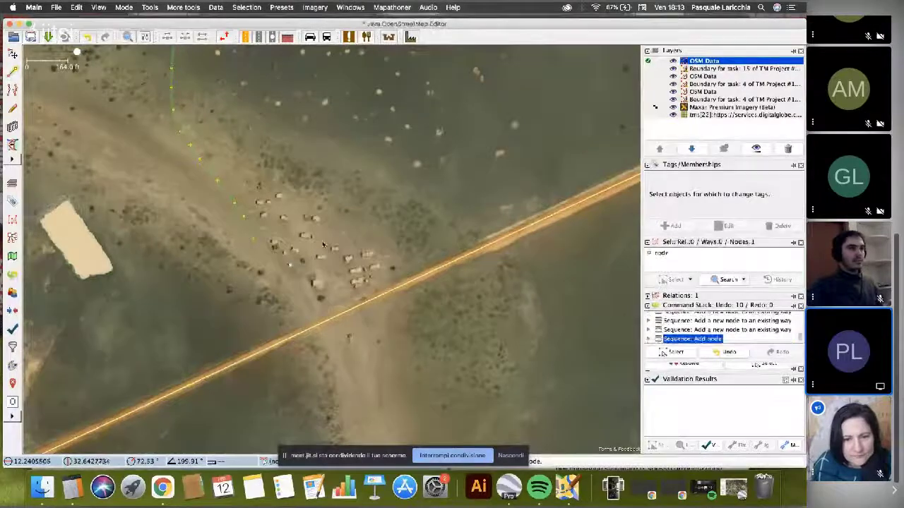
key("Escape")
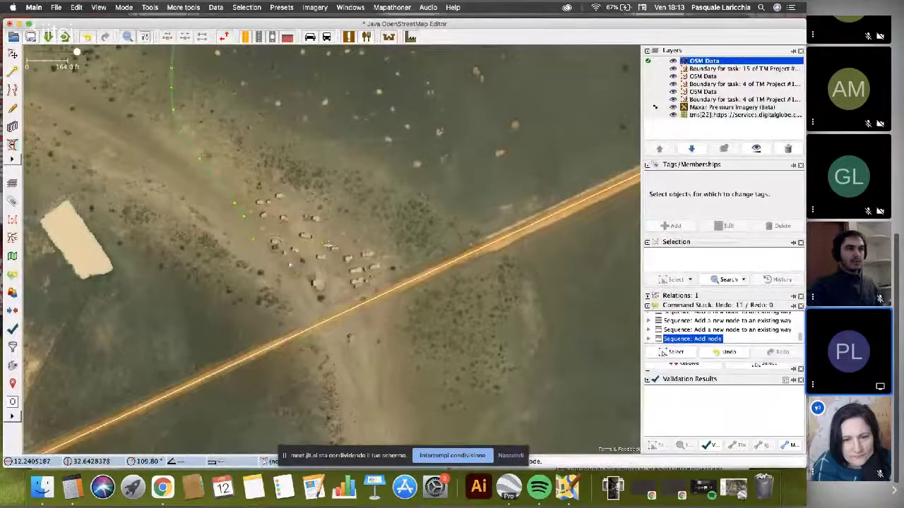
left_click(322, 242)
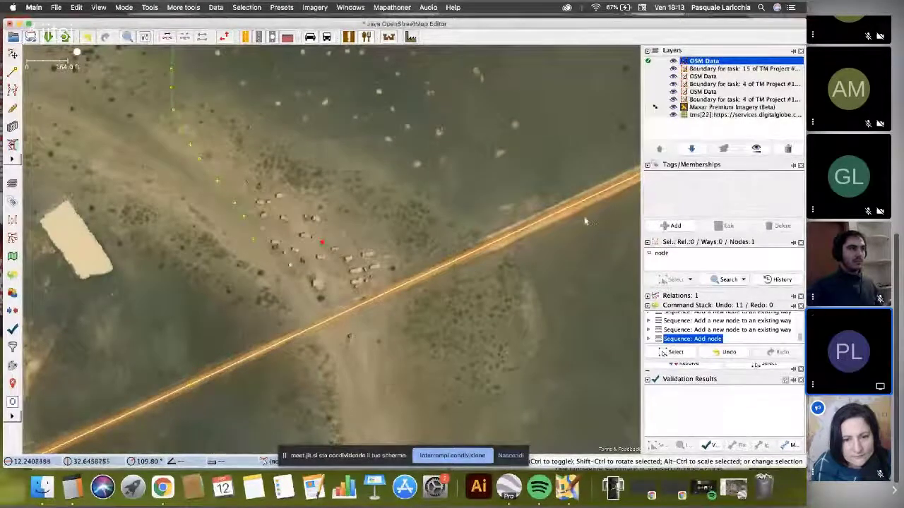
- Tag the node among the huts with the Geography/Places/Hamlet preset, leaving all its optional fields empty
left_click(659, 226)
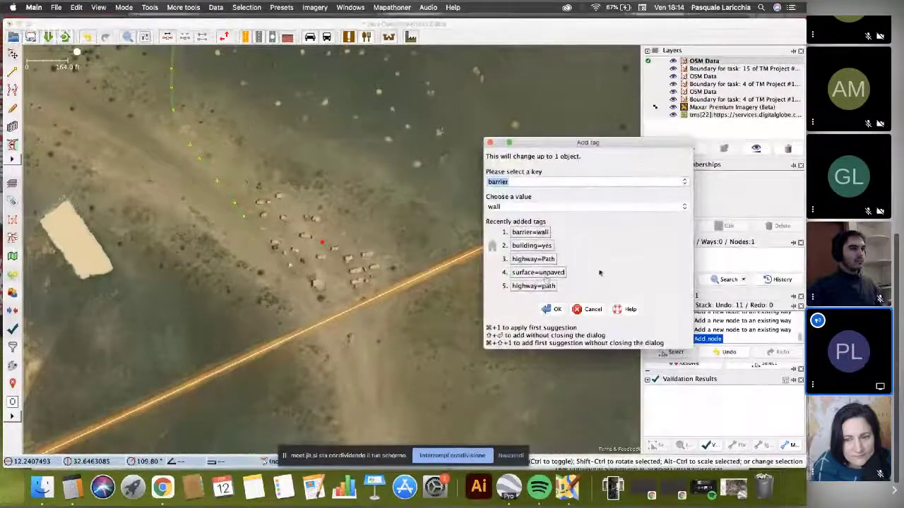
left_click(590, 309)
left_click(281, 7)
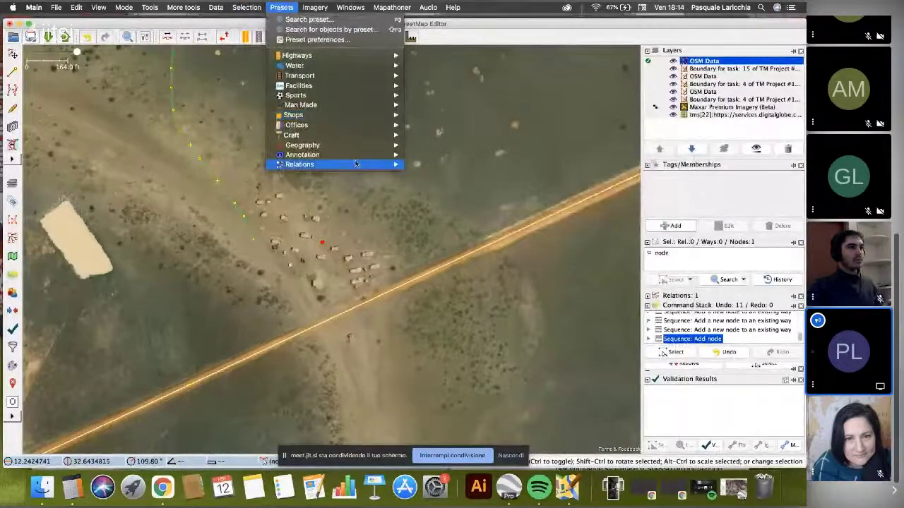
mouse_move(357, 146)
mouse_move(437, 156)
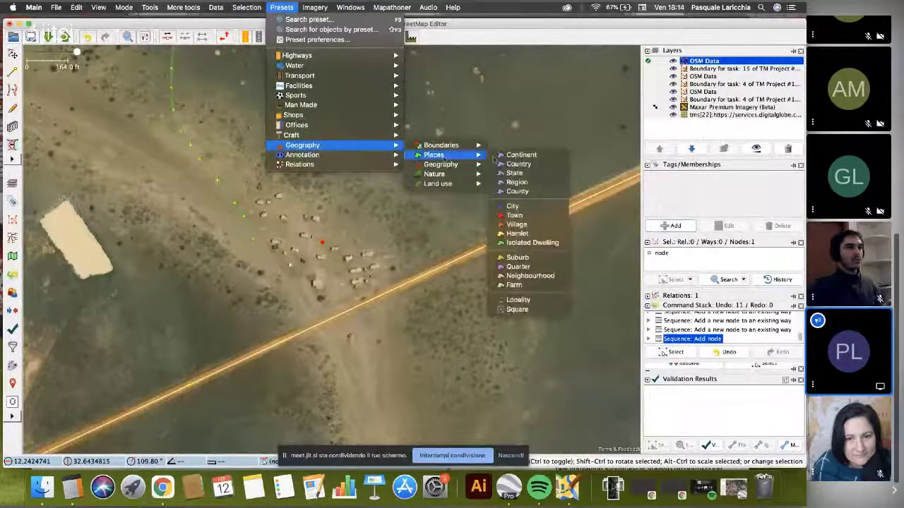
left_click(517, 234)
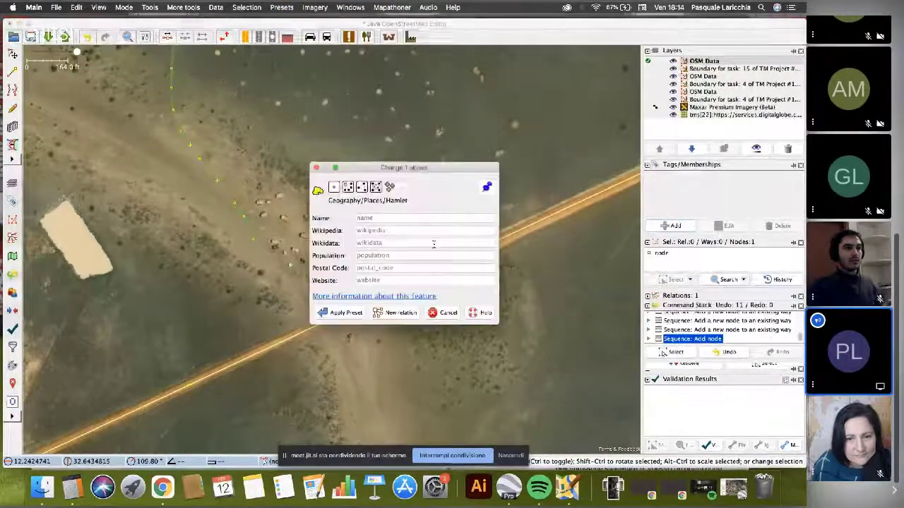
left_click(337, 313)
key("Escape")
scroll(367, 279, "left", 5)
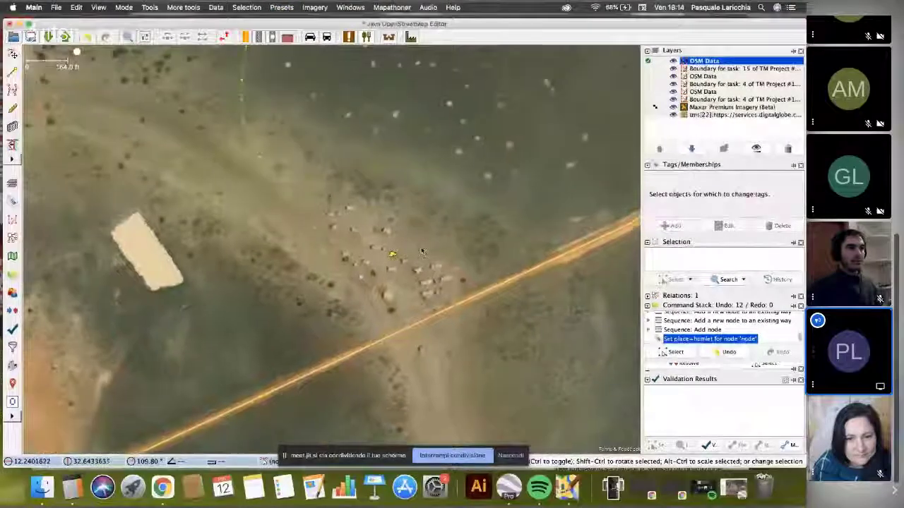
- Draw a closed outline tightly around the cluster of huts just north of the main road, enclosing the hamlet node
scroll(398, 244, "down", 2)
scroll(437, 260, "up", 2)
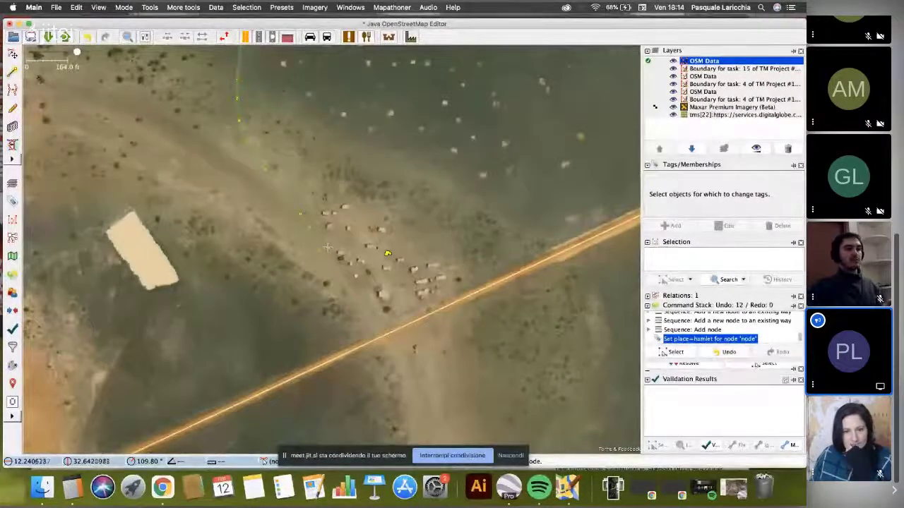
left_click(316, 212)
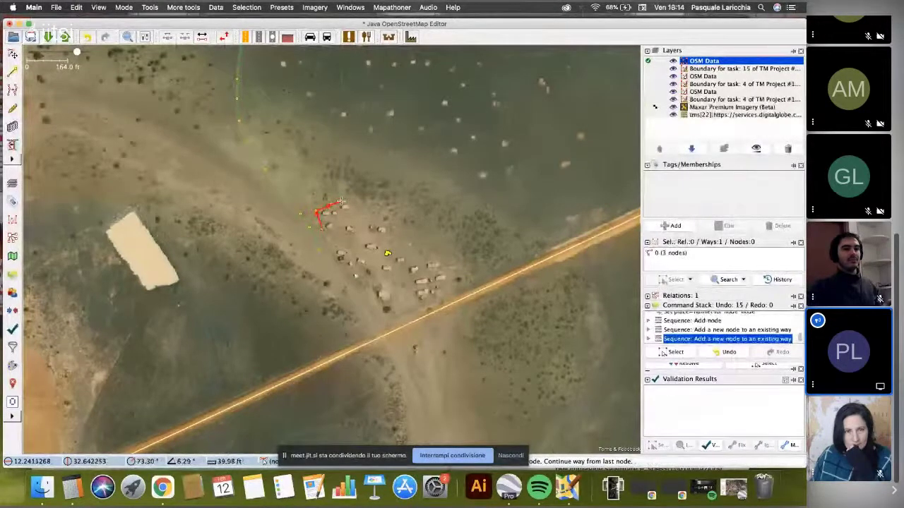
key("ctrl+z")
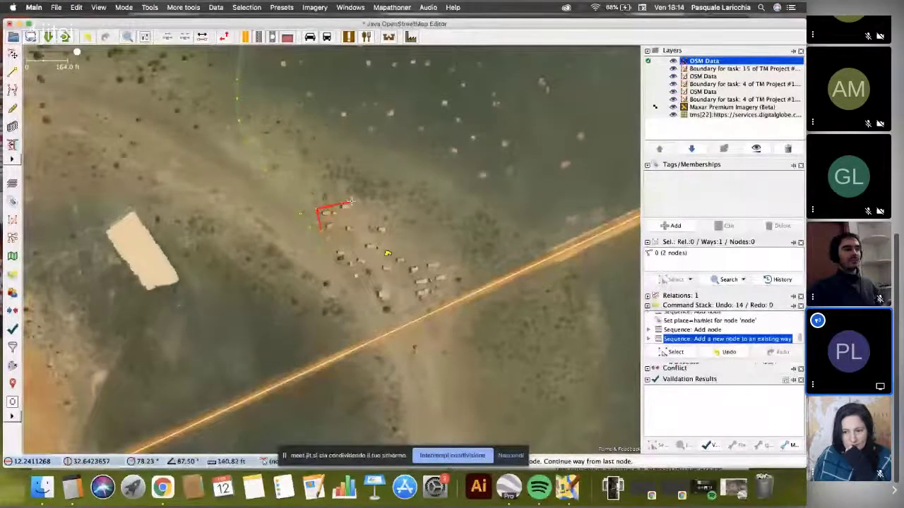
left_click(348, 203)
left_click(352, 218)
left_click(389, 224)
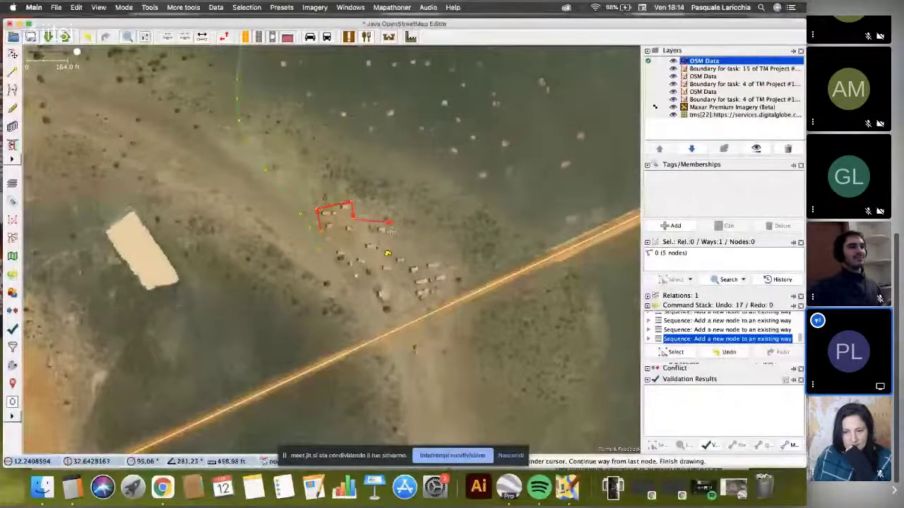
left_click(389, 243)
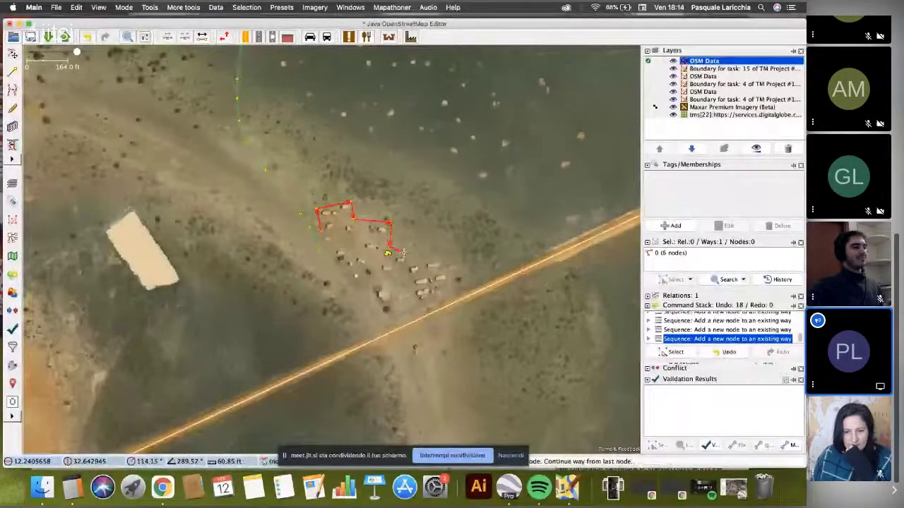
left_click(414, 261)
left_click(438, 258)
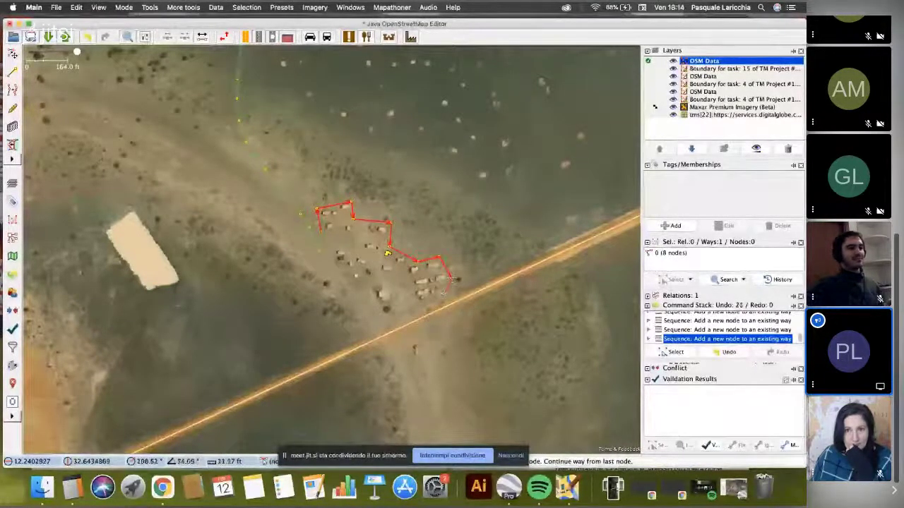
left_click(450, 276)
left_click(445, 290)
left_click(417, 304)
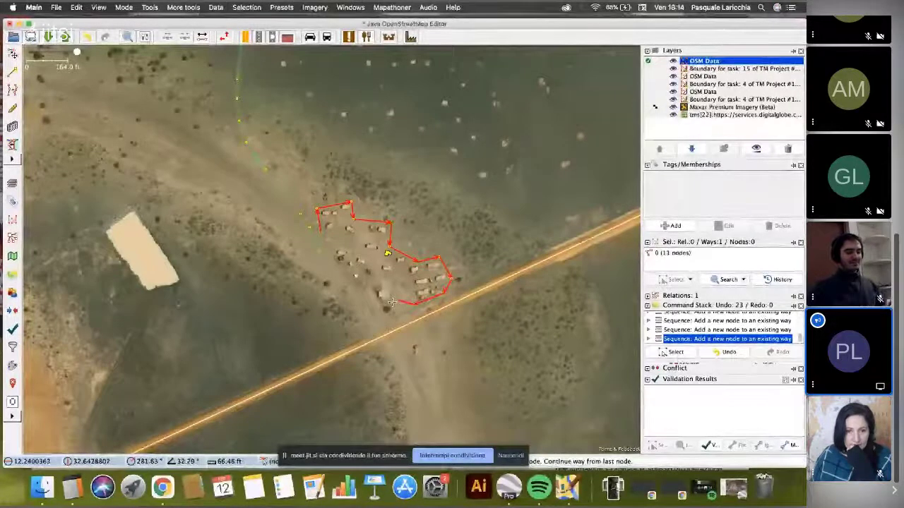
left_click(378, 302)
left_click(331, 258)
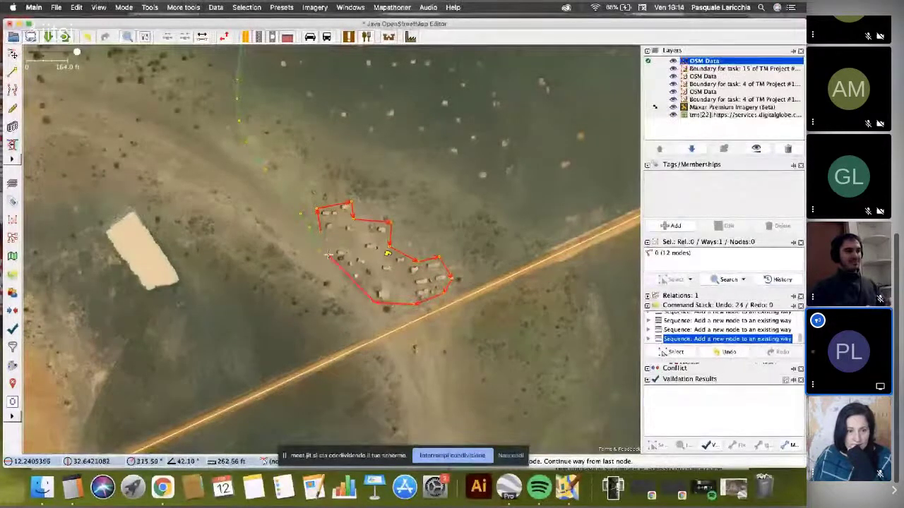
left_click(318, 210)
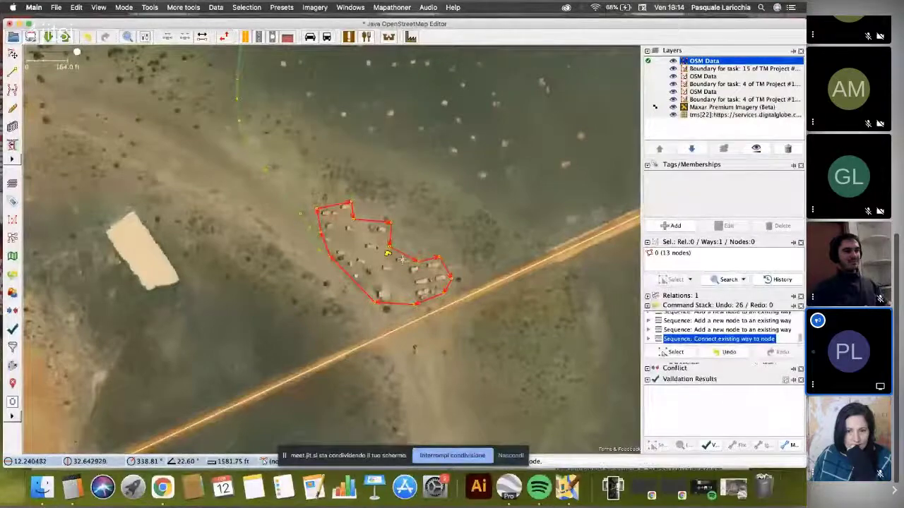
key("s")
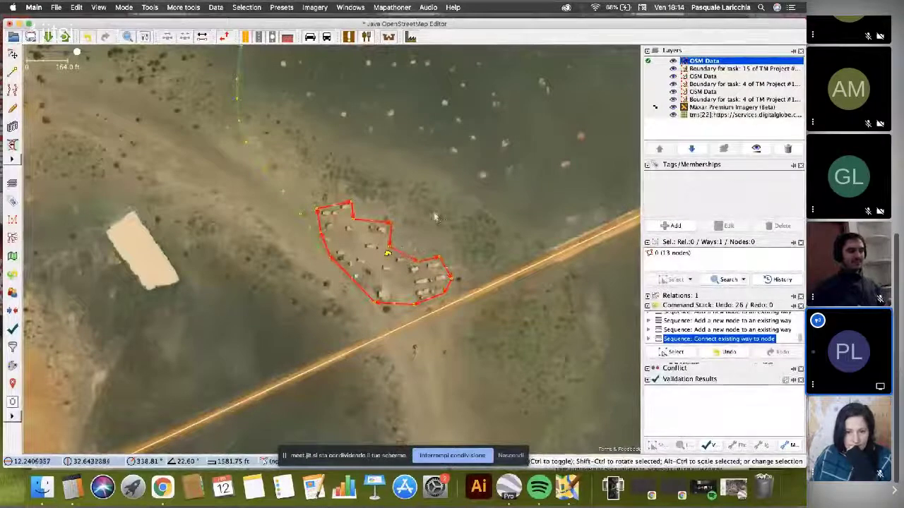
- Tag the closed outline around the huts with the Geography/Land use/Residential Area preset, leaving its optional fields empty
left_click(247, 7)
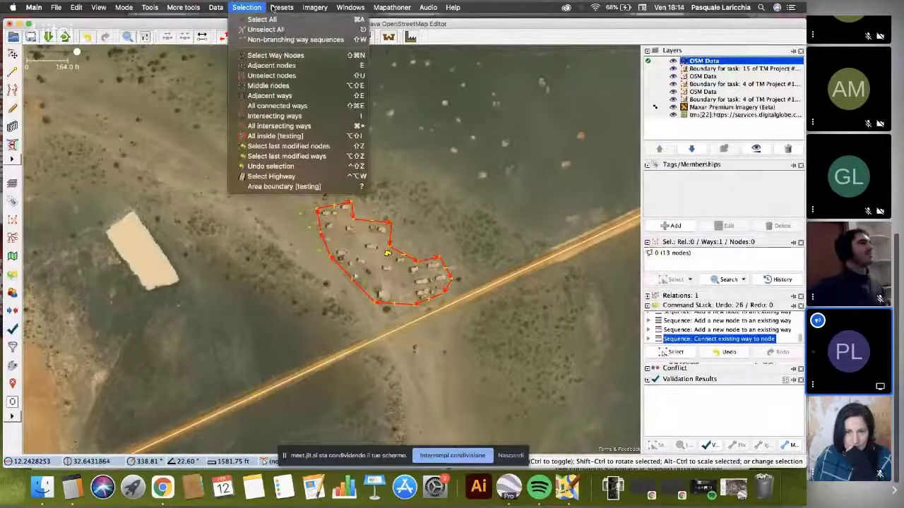
mouse_move(325, 8)
mouse_move(281, 8)
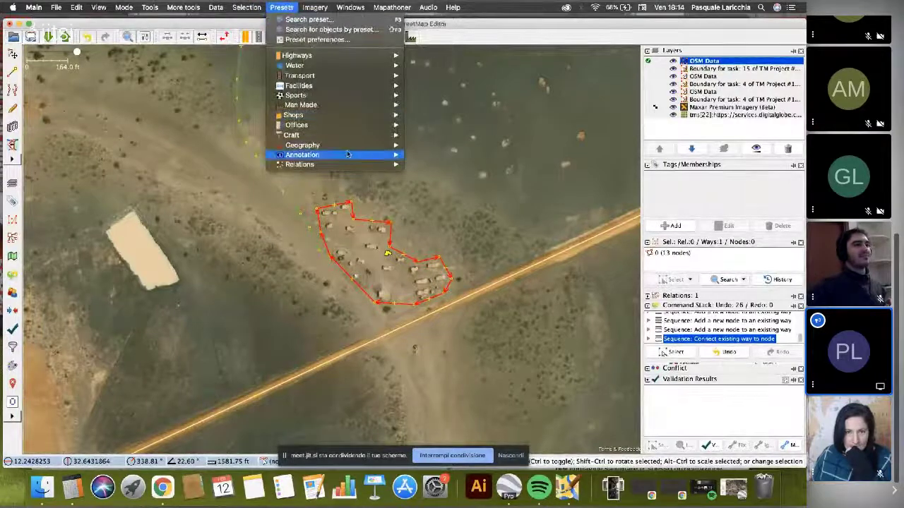
mouse_move(345, 145)
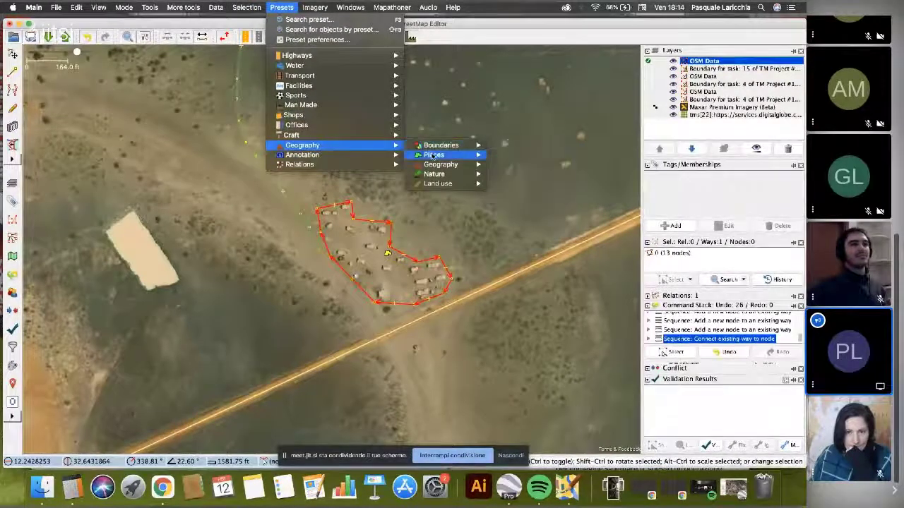
mouse_move(433, 155)
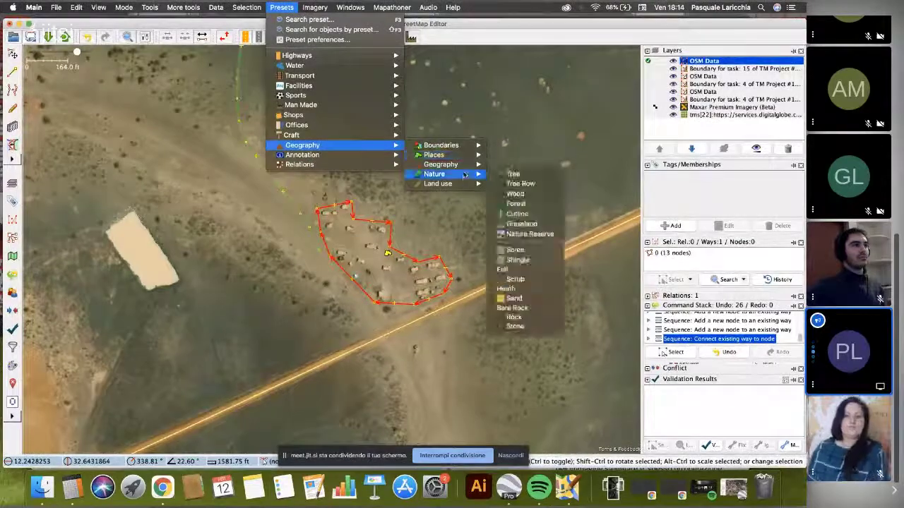
mouse_move(467, 183)
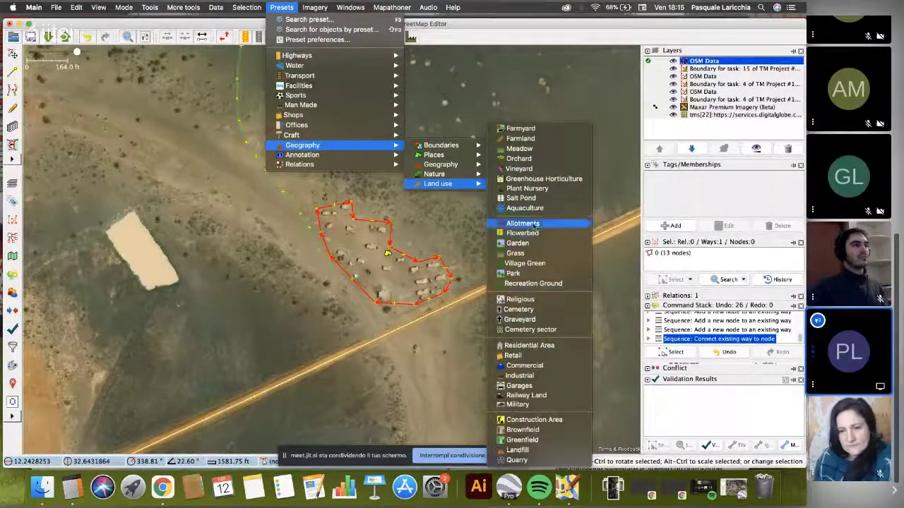
left_click(541, 346)
left_click(385, 300)
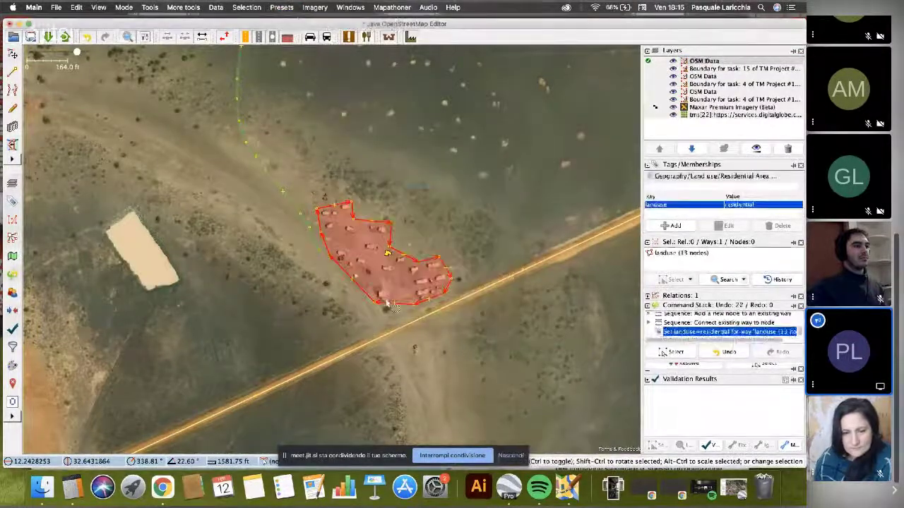
- Move the hamlet node away from the outline's edge to the middle of the residential area
left_click(391, 263)
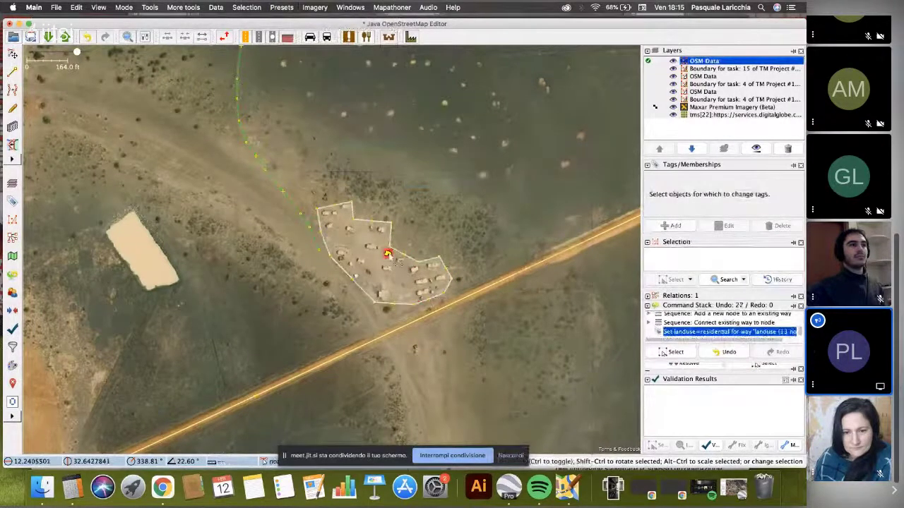
left_click_drag(388, 254, 405, 243)
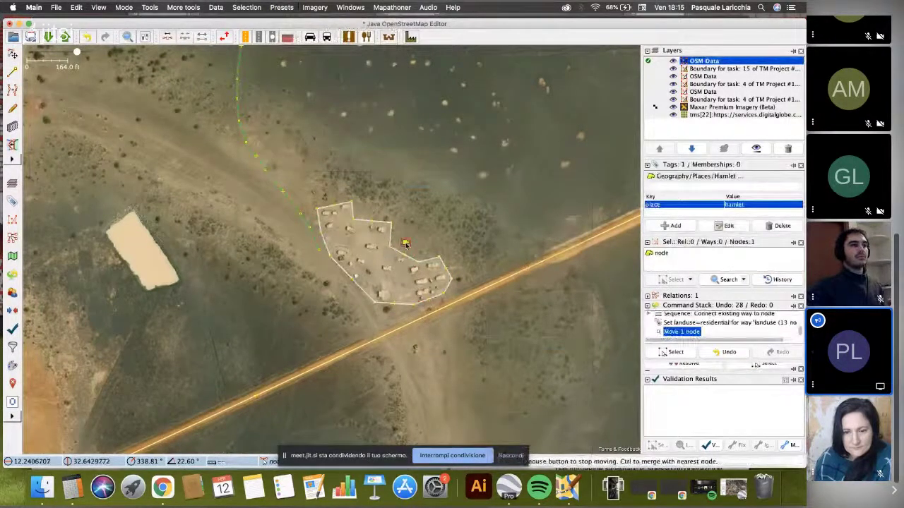
left_click_drag(406, 243, 378, 262)
left_click(428, 245)
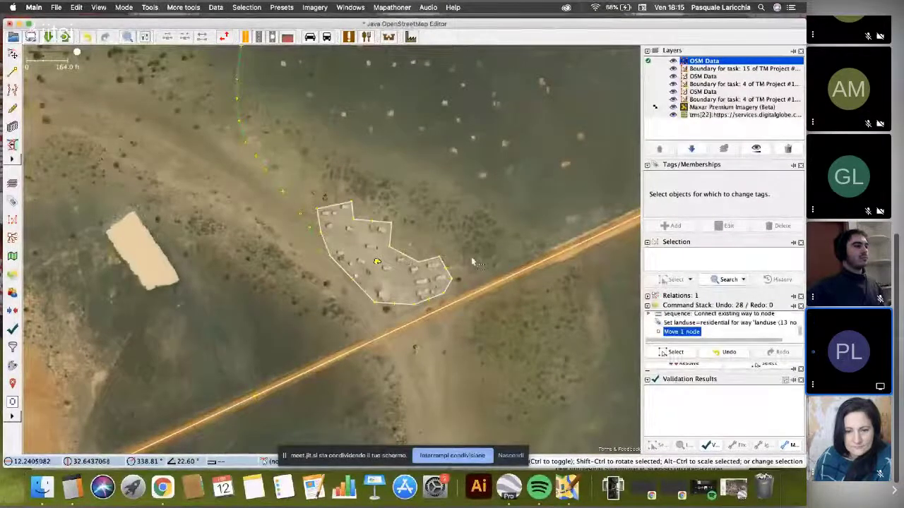
- Examine the path that ends beside the residential area, the main road south of it and the surrounding terrain
scroll(471, 262, "down", 3)
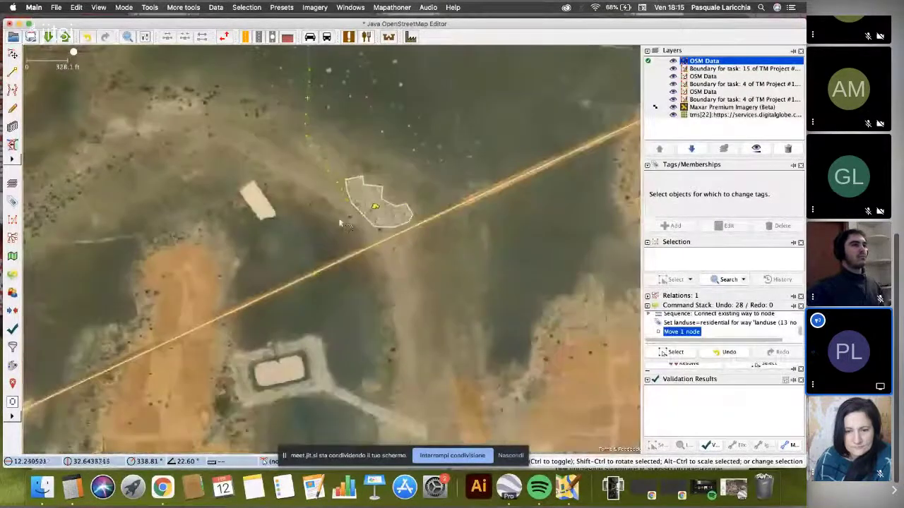
left_click(334, 181)
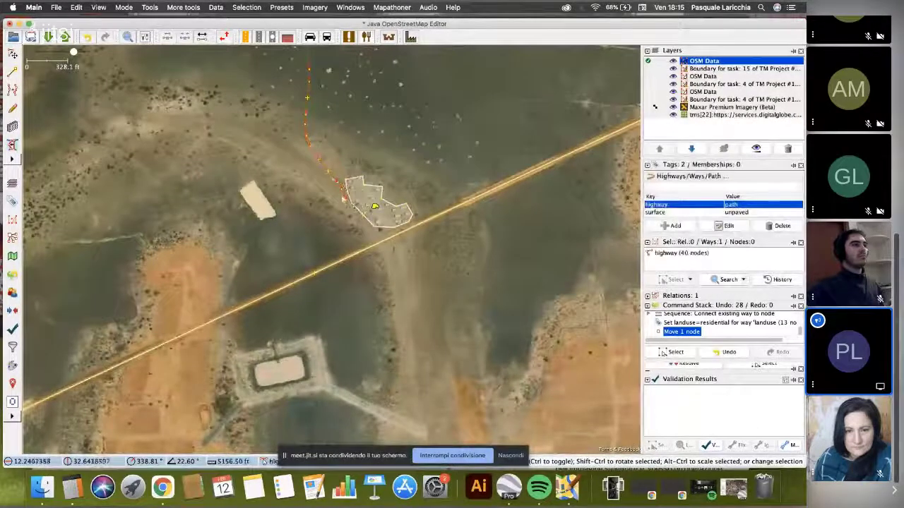
scroll(380, 340, "down", 3)
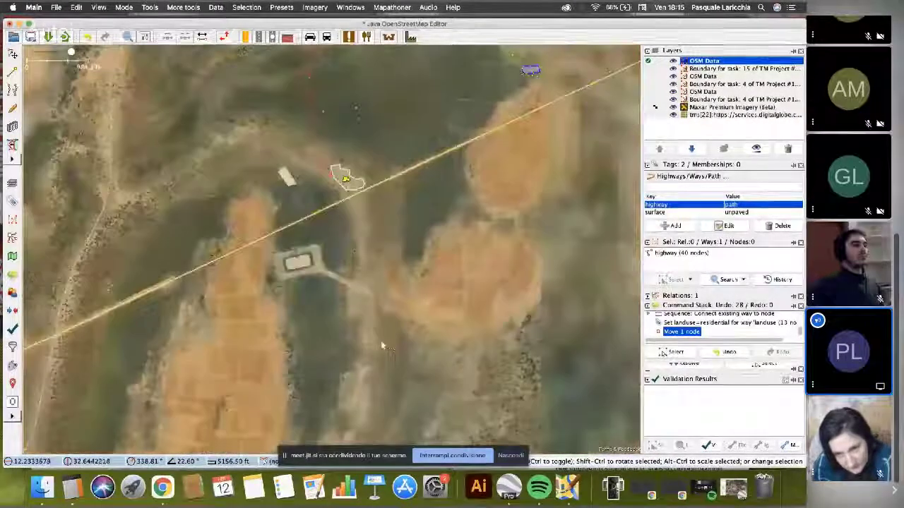
left_click_drag(381, 345, 384, 290)
scroll(357, 162, "up", 5)
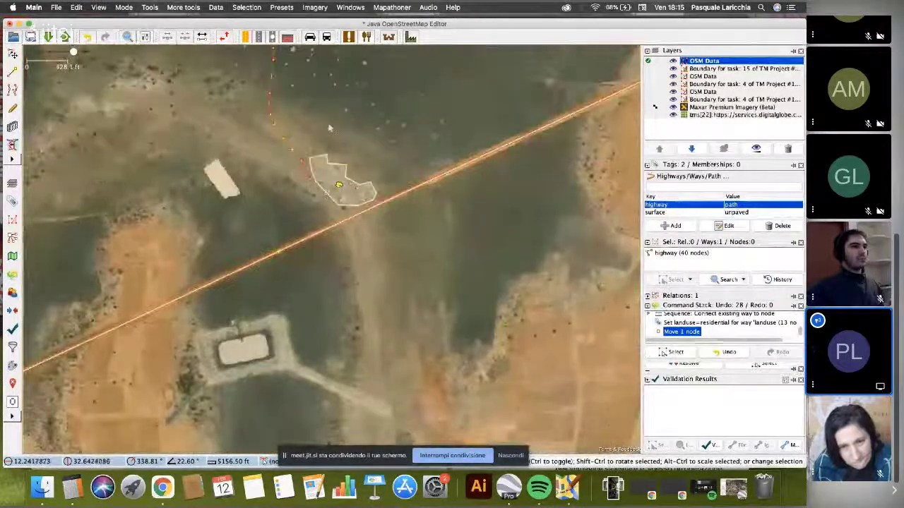
scroll(305, 134, "down", 5)
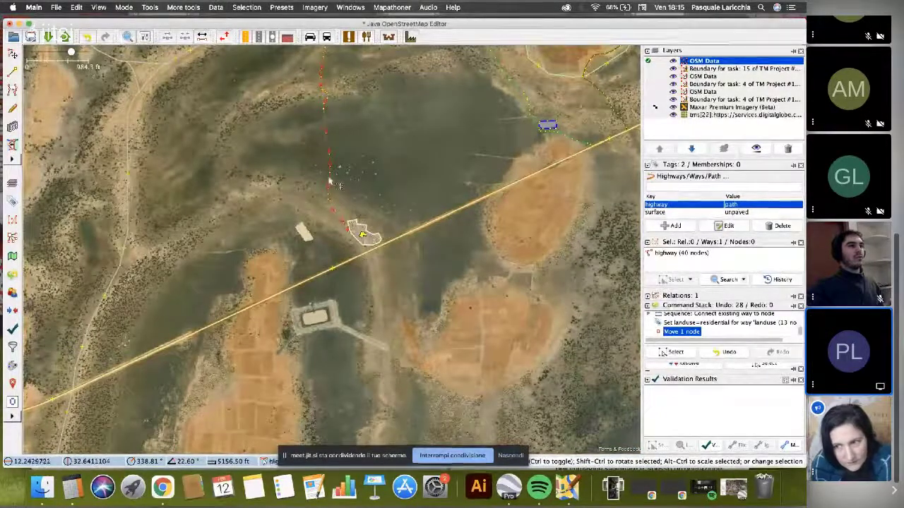
scroll(327, 188, "up", 4)
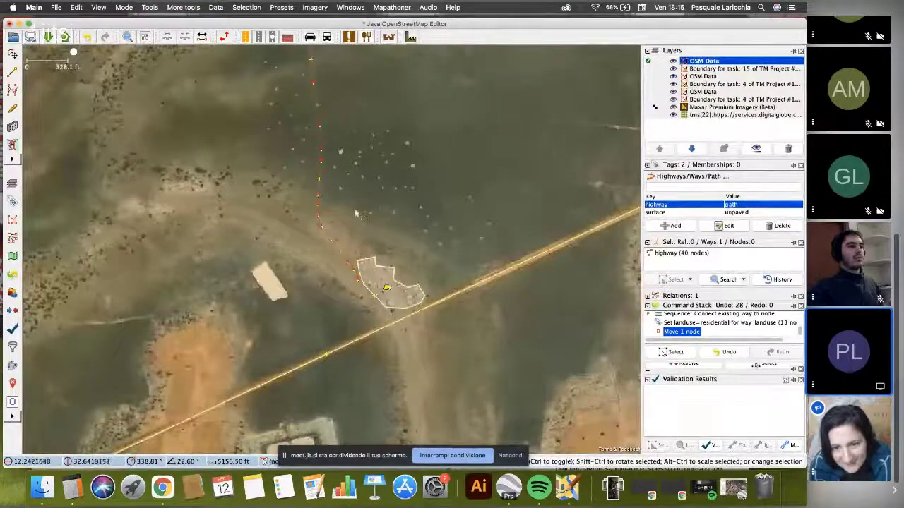
scroll(355, 212, "down", 4)
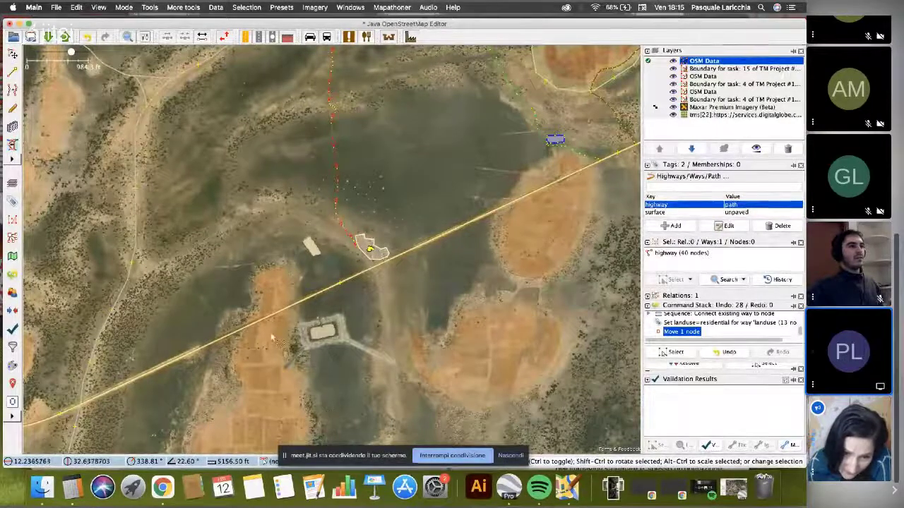
scroll(423, 322, "down", 2)
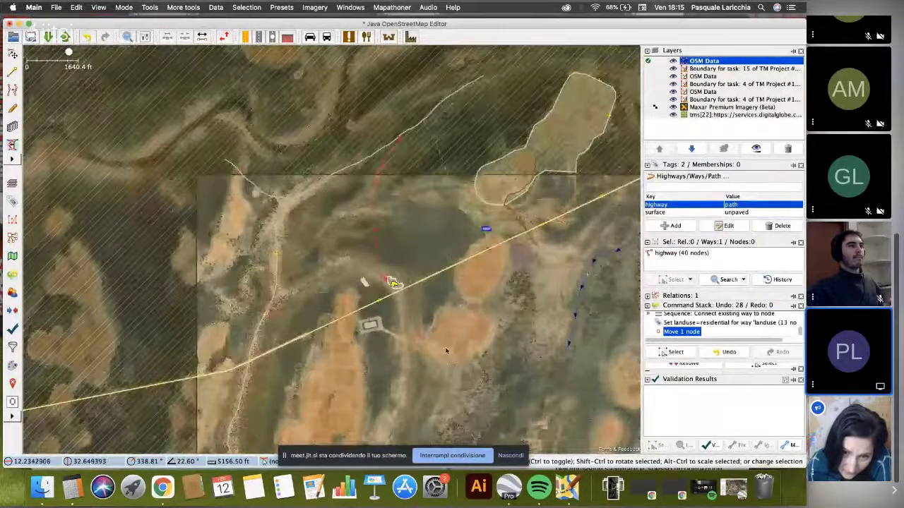
left_click_drag(445, 347, 427, 276)
left_click_drag(394, 159, 399, 226)
left_click(397, 273)
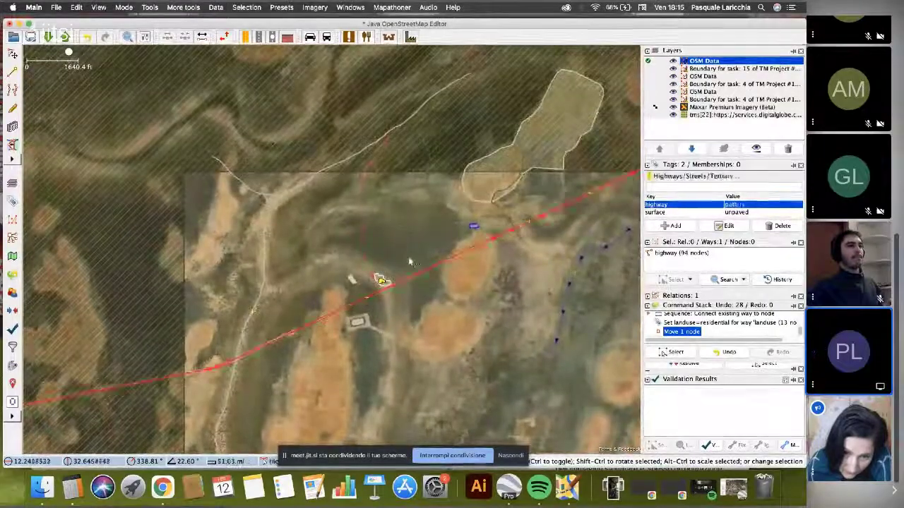
scroll(395, 283, "up", 5)
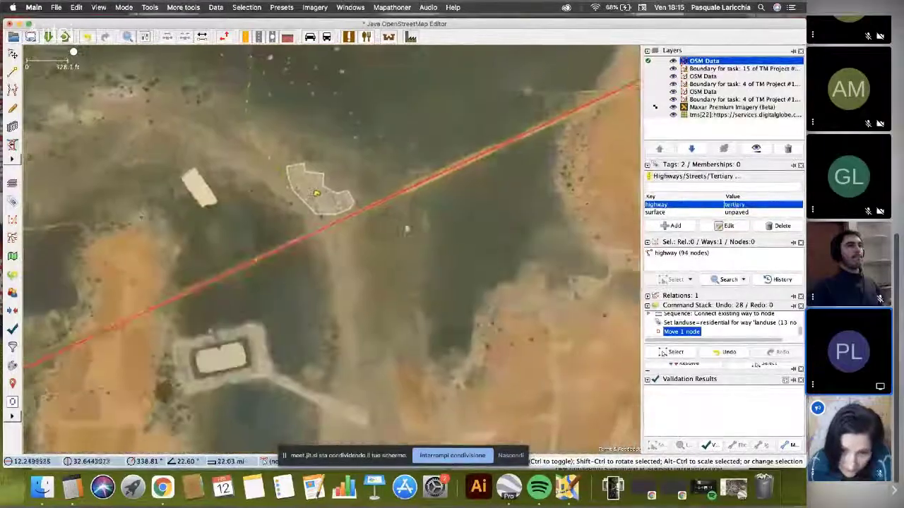
left_click(406, 228)
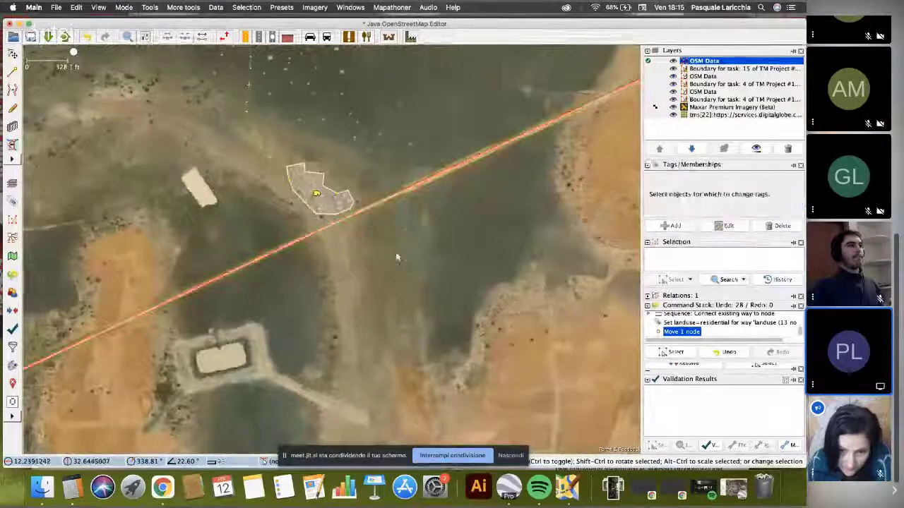
- Extend the path along the residential area's southwest side and connect its end to the main road
scroll(267, 198, "up", 2)
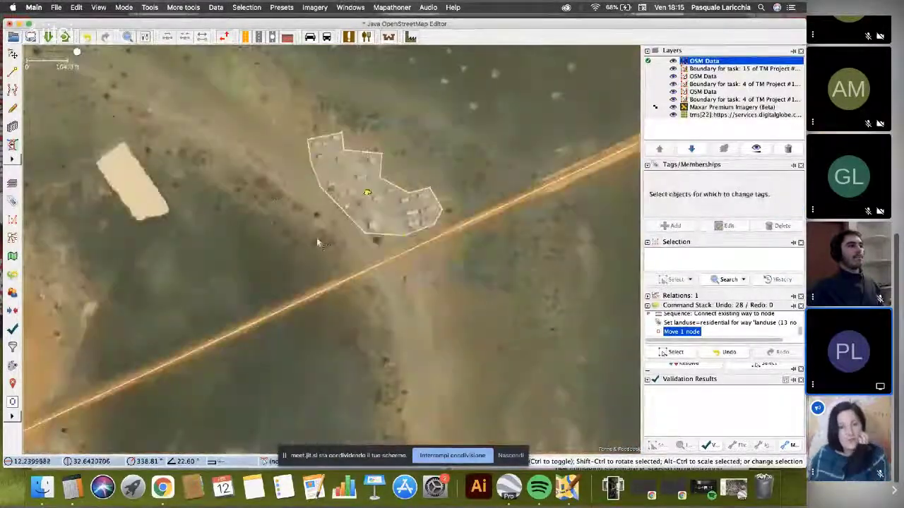
left_click(311, 182)
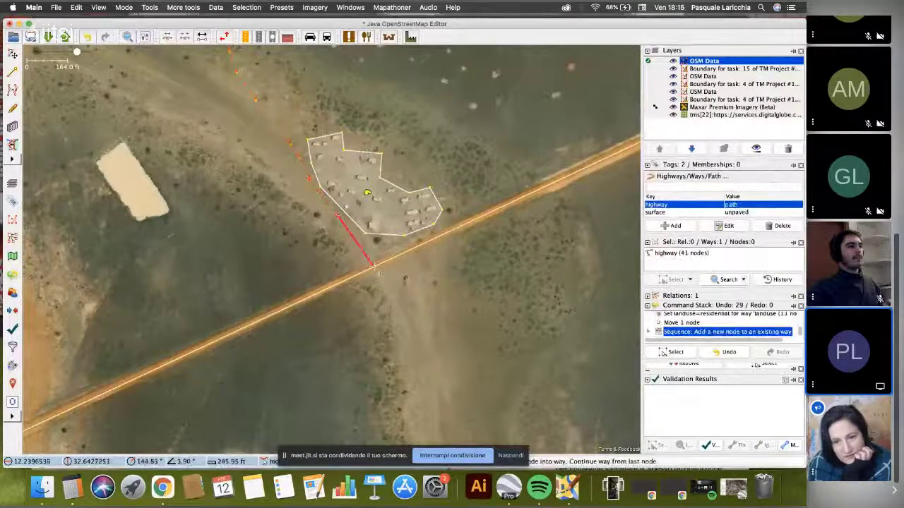
left_click(374, 267)
key("Escape")
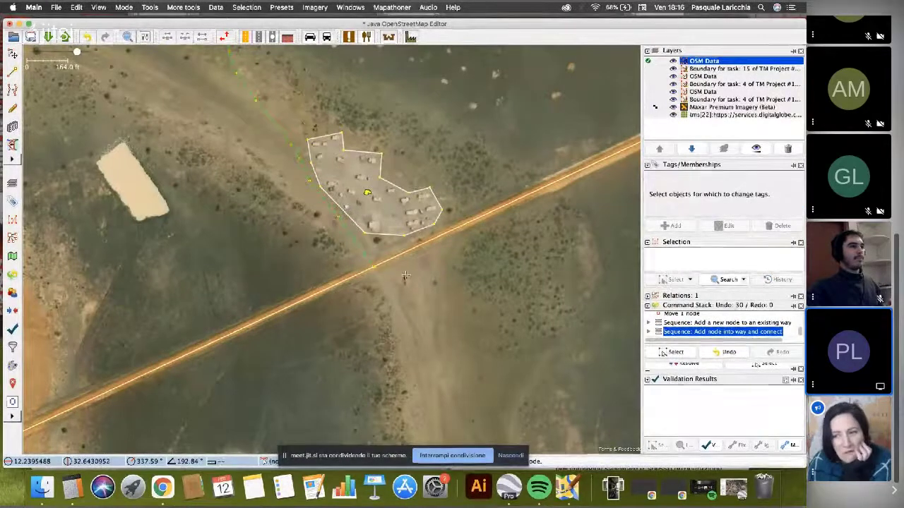
left_click_drag(302, 98, 361, 231)
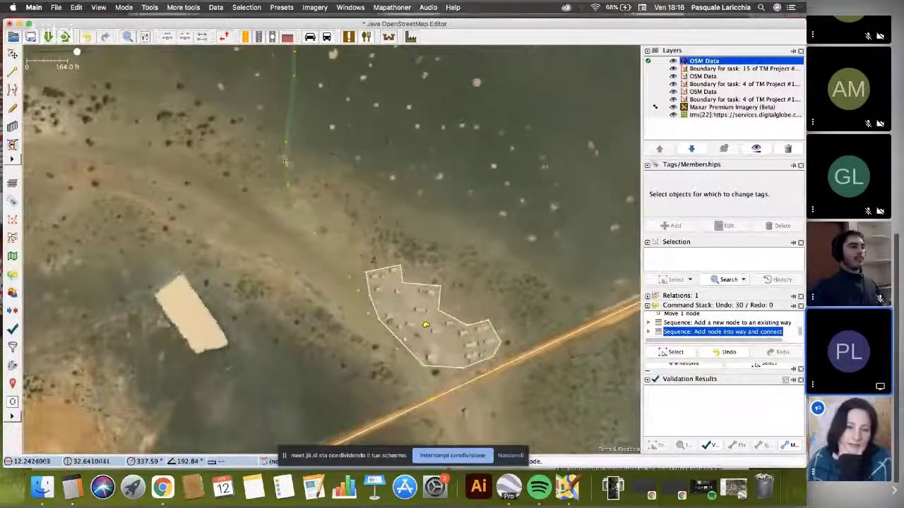
scroll(347, 218, "down", 2)
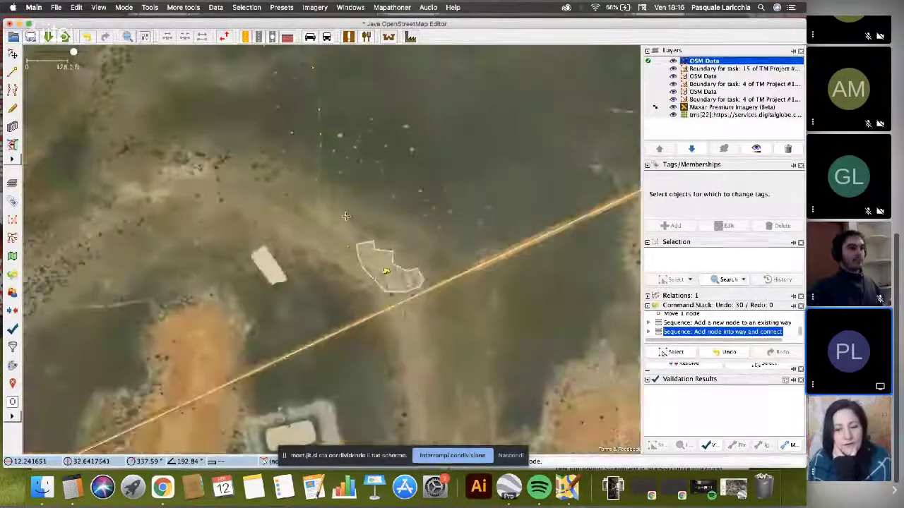
- Examine the residential area, its connecting path and the terrain on both sides of the main road
left_click_drag(316, 89, 351, 164)
scroll(382, 251, "up", 2)
left_click_drag(382, 251, 320, 149)
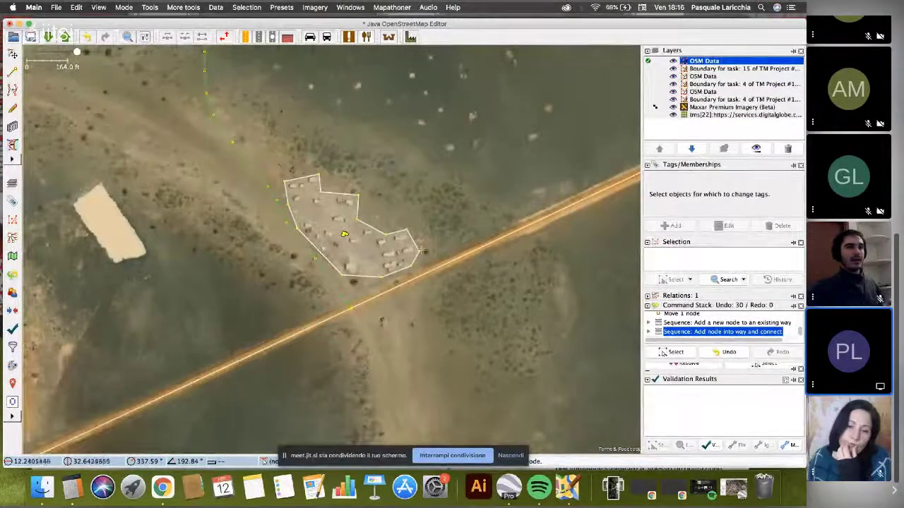
scroll(428, 304, "up", 2)
left_click_drag(428, 303, 423, 226)
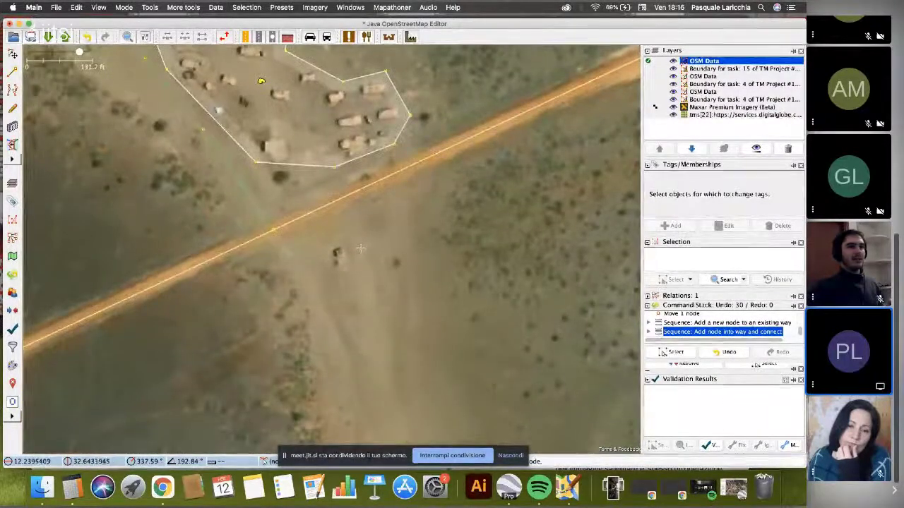
scroll(369, 235, "down", 2)
scroll(369, 235, "down", 2)
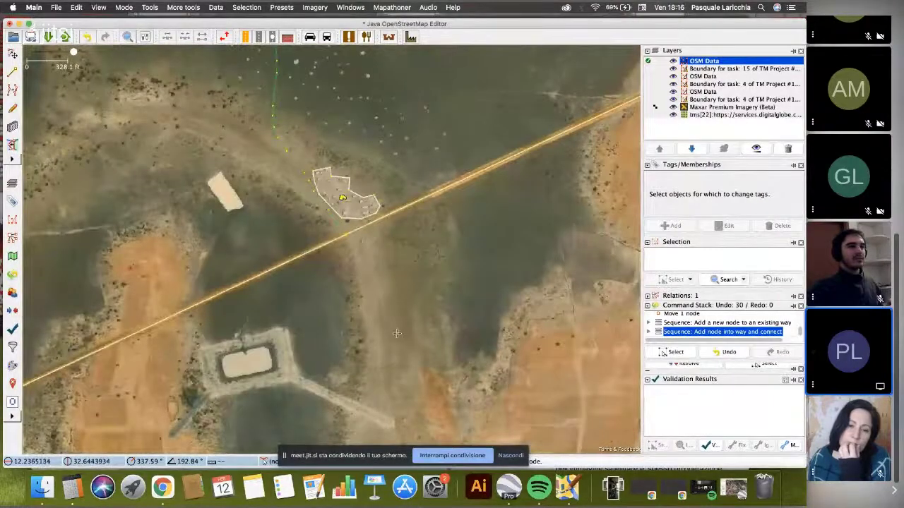
left_click_drag(397, 334, 376, 295)
scroll(380, 294, "up", 5)
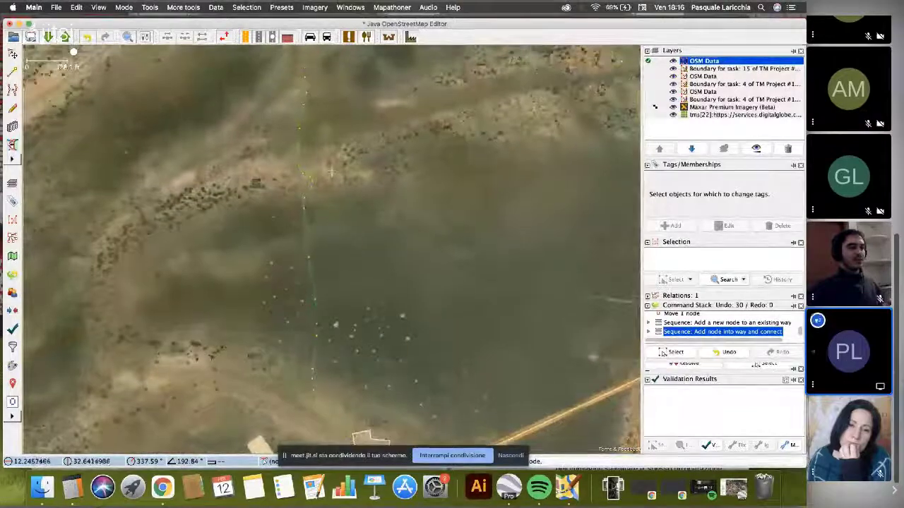
left_click_drag(332, 172, 320, 318)
scroll(337, 292, "down", 3)
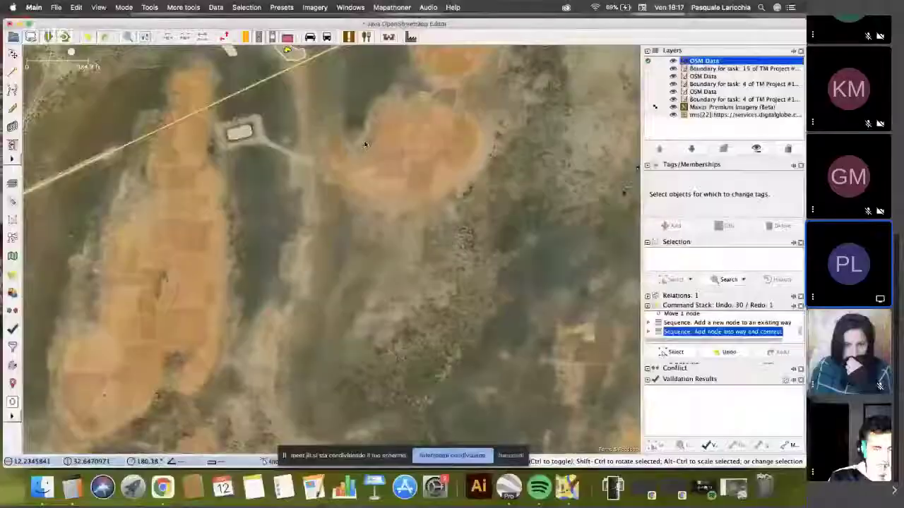
- Scan the imagery south and west of the mapped residential area, up to the task boundary, for unmapped groups of huts
scroll(365, 144, "down", 2)
scroll(305, 177, "up", 2)
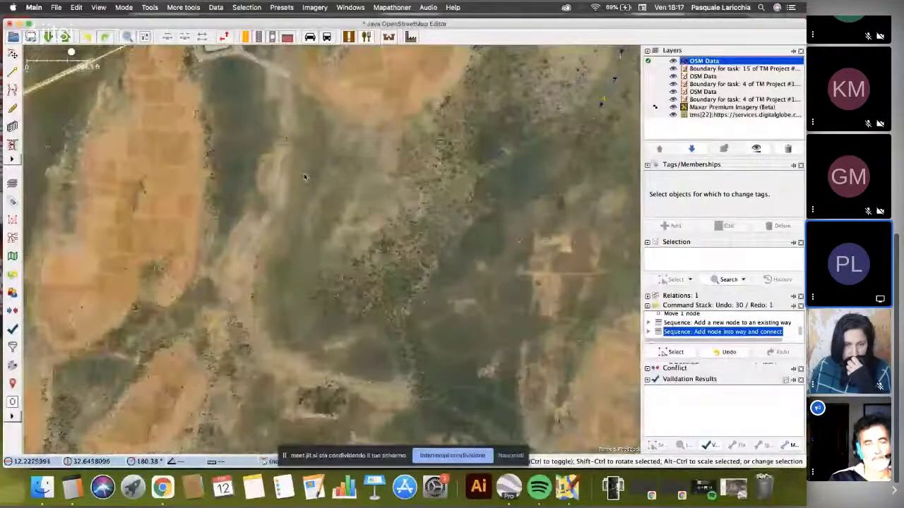
scroll(304, 176, "down", 2)
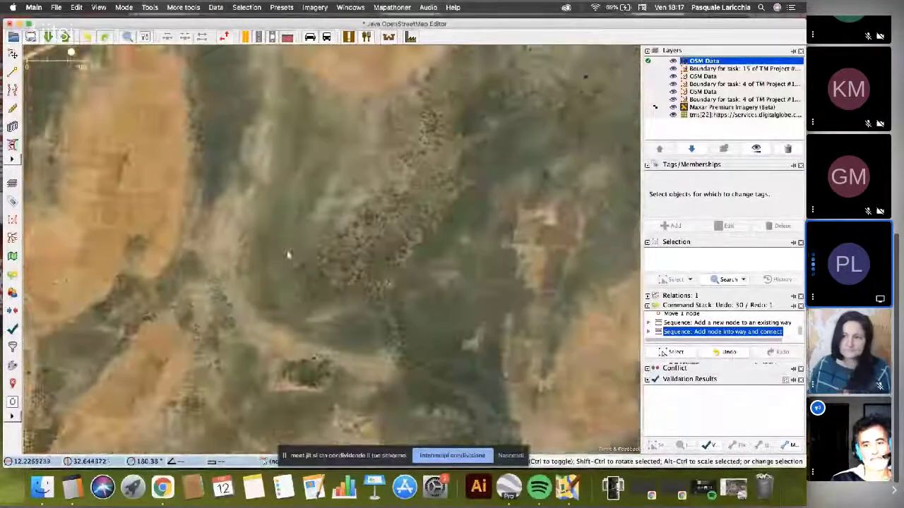
scroll(293, 156, "up", 2)
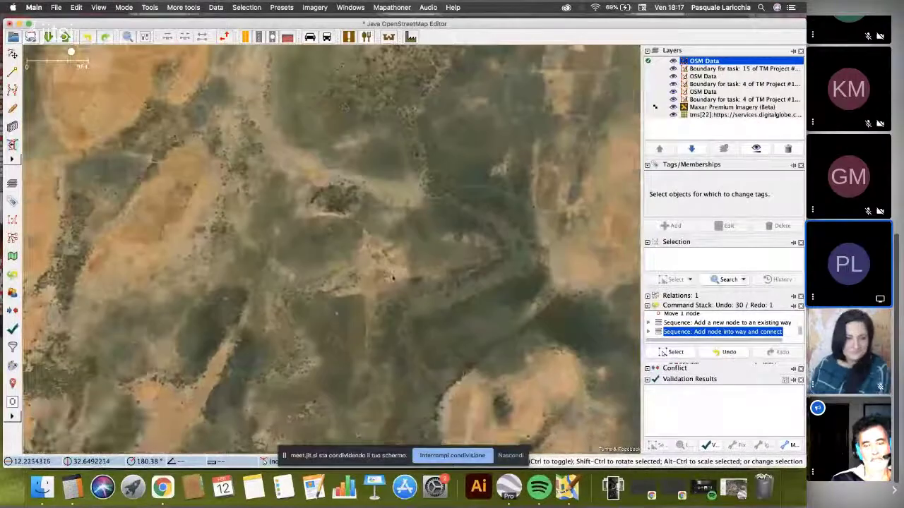
scroll(279, 162, "down", 2)
scroll(286, 176, "up", 2)
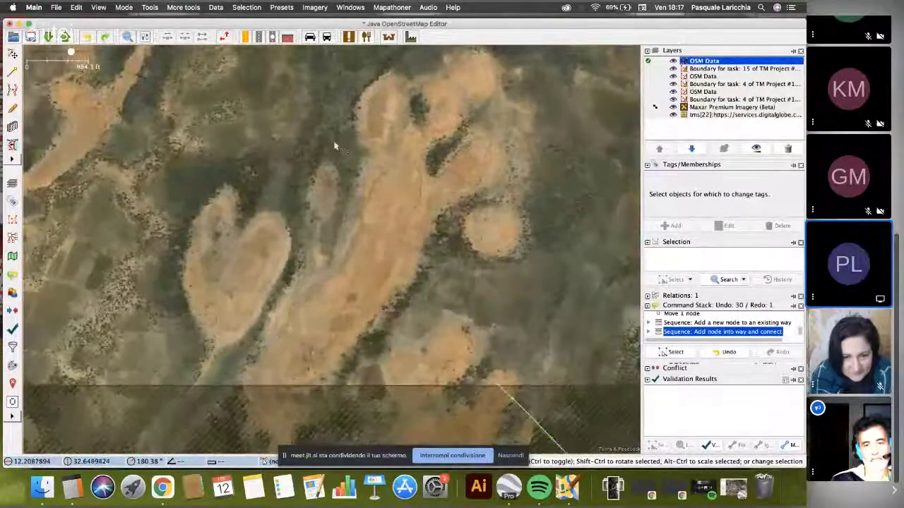
scroll(288, 182, "down", 2)
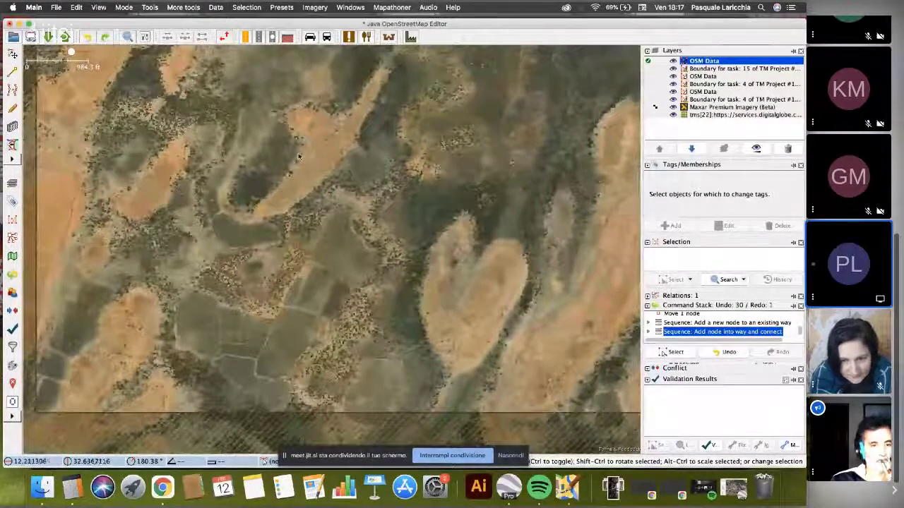
scroll(261, 169, "up", 2)
scroll(275, 261, "down", 2)
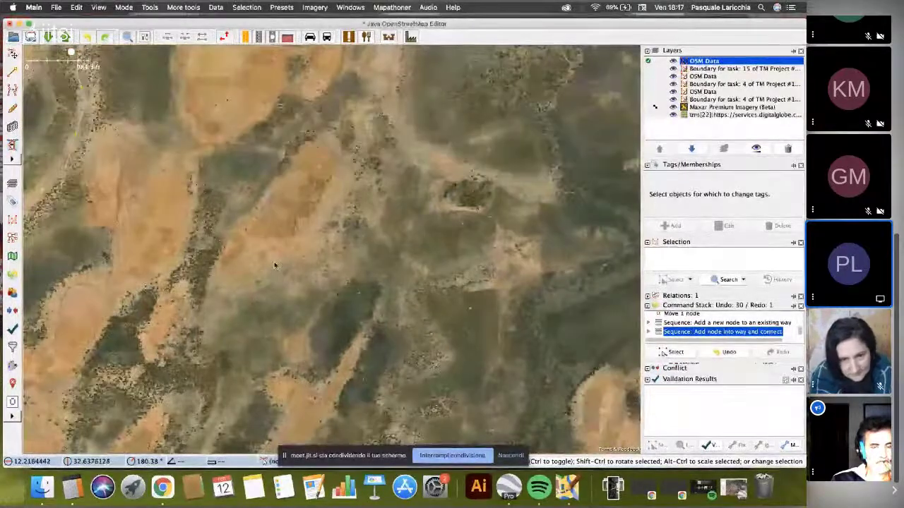
scroll(322, 277, "up", 2)
scroll(262, 151, "down", 2)
scroll(233, 151, "up", 2)
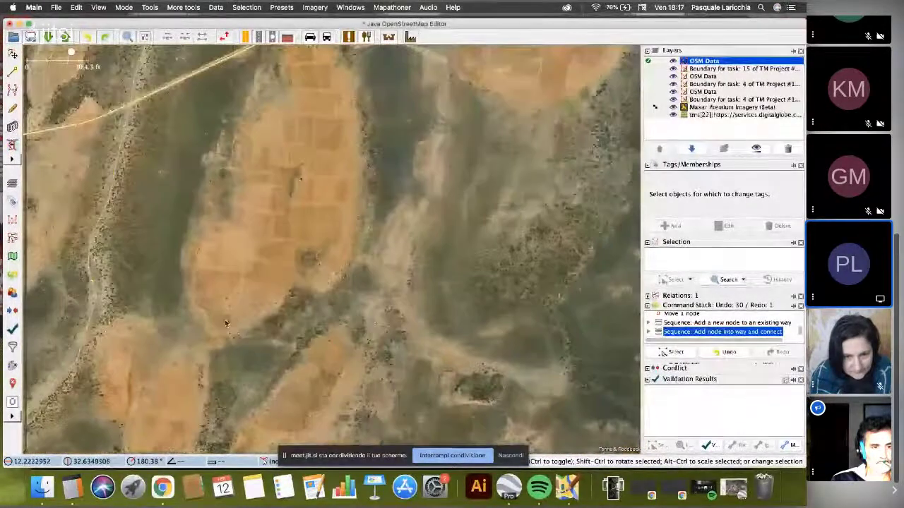
left_click_drag(232, 150, 374, 339)
scroll(225, 217, "up", 2)
scroll(250, 221, "up", 2)
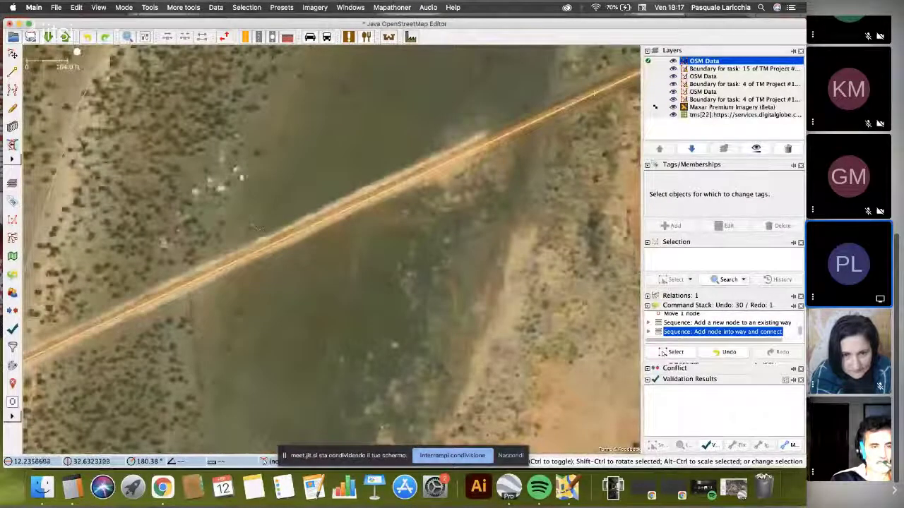
left_click_drag(252, 207, 289, 223)
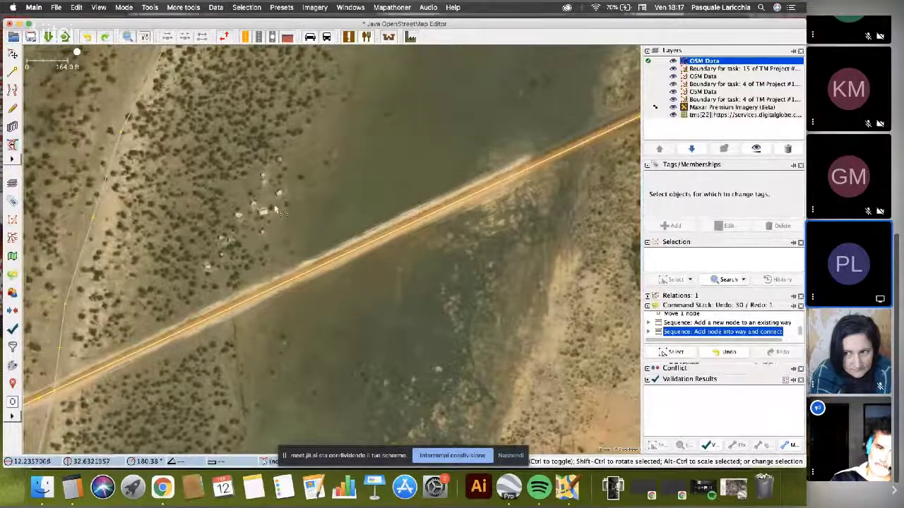
scroll(279, 212, "down", 3)
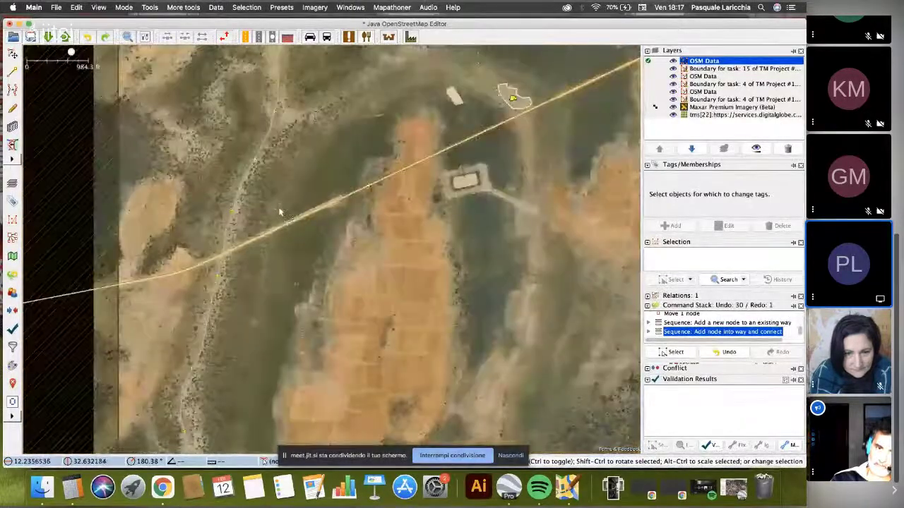
- Copy the existing hamlet node to the hut cluster north of the main road's western stretch and centre it among the huts
left_click(443, 166)
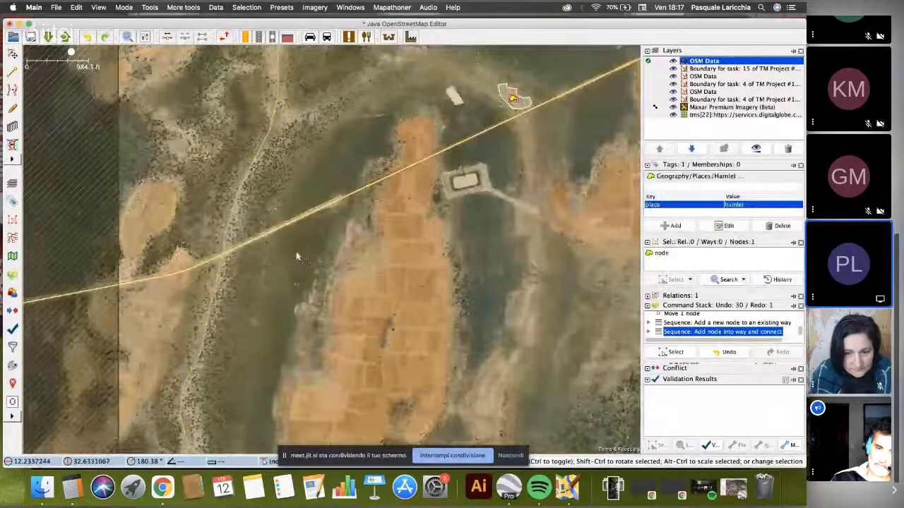
scroll(283, 233, "up", 3)
key("ctrl+v")
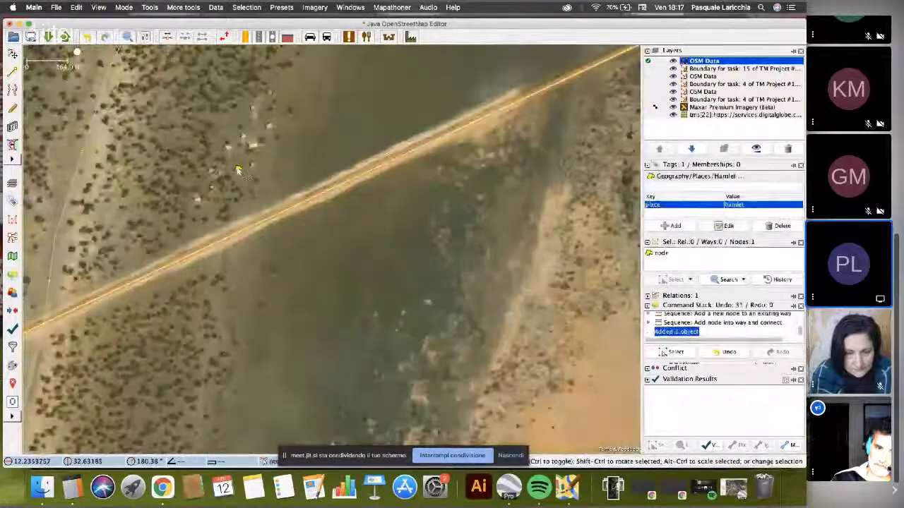
left_click_drag(238, 167, 270, 194)
left_click(268, 165)
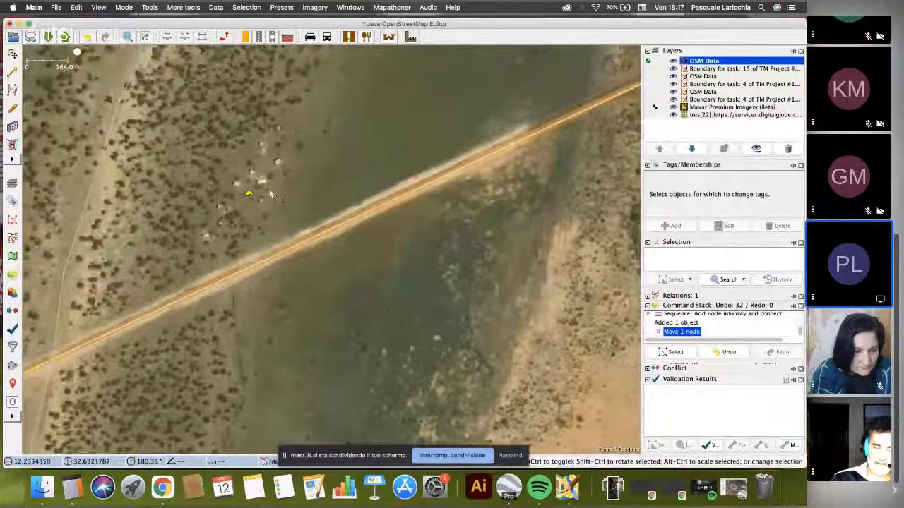
- Draw a closed outline around the western hut cluster, enclosing its hamlet node
left_click(268, 118)
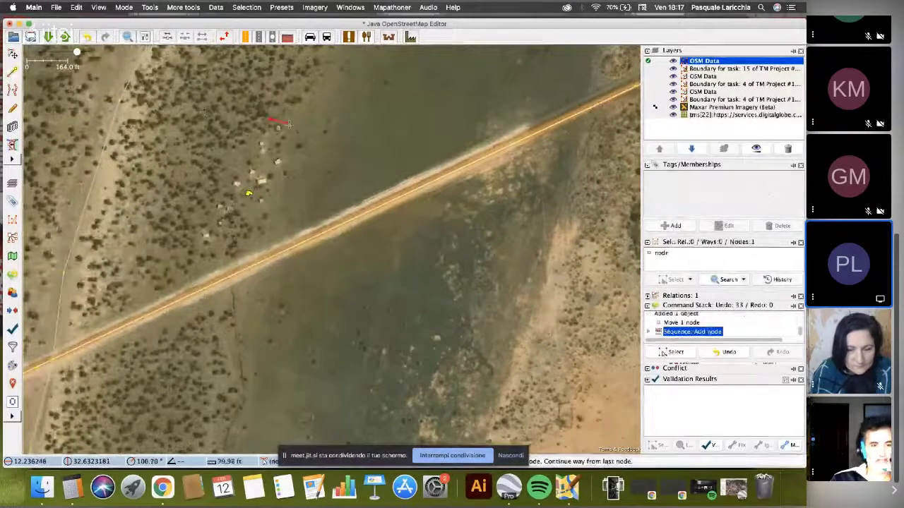
left_click(287, 126)
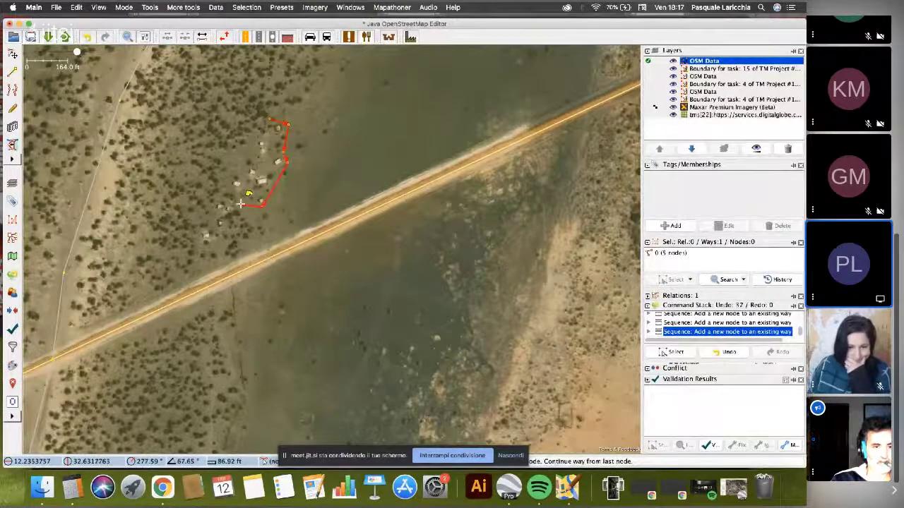
left_click(214, 242)
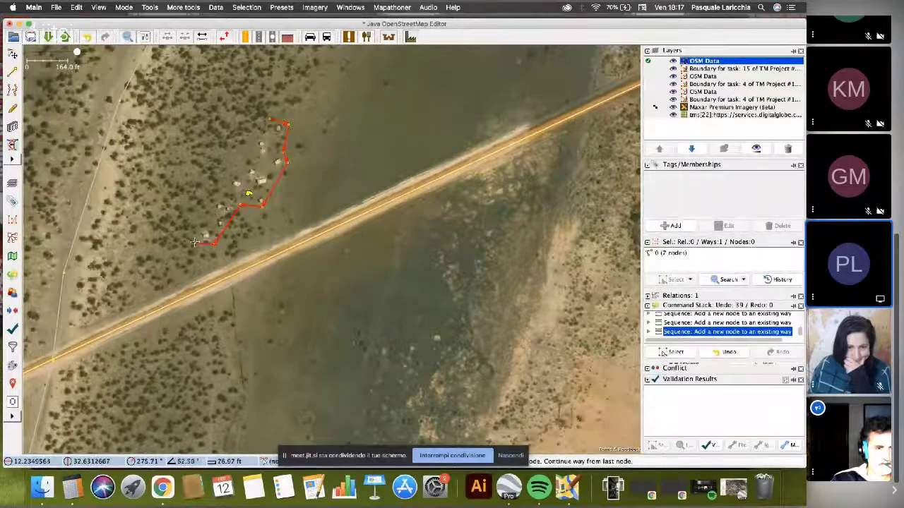
left_click(196, 242)
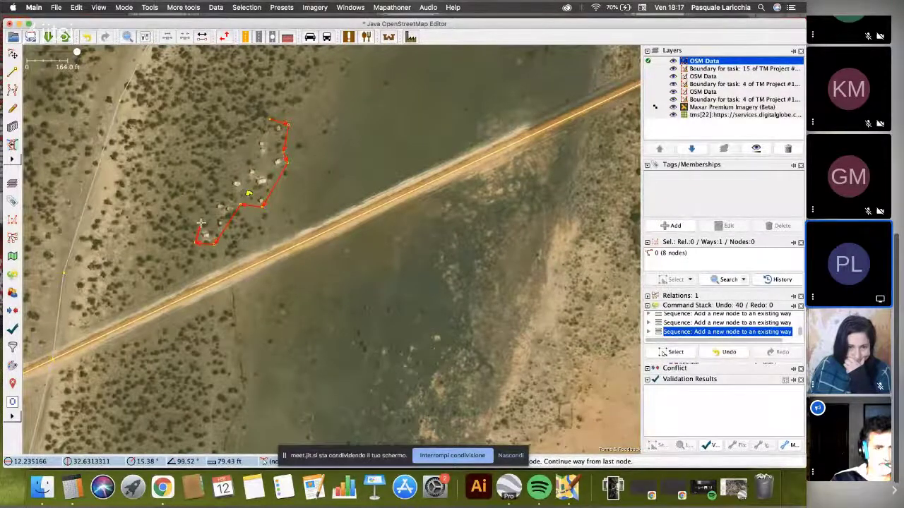
left_click(231, 175)
left_click(247, 165)
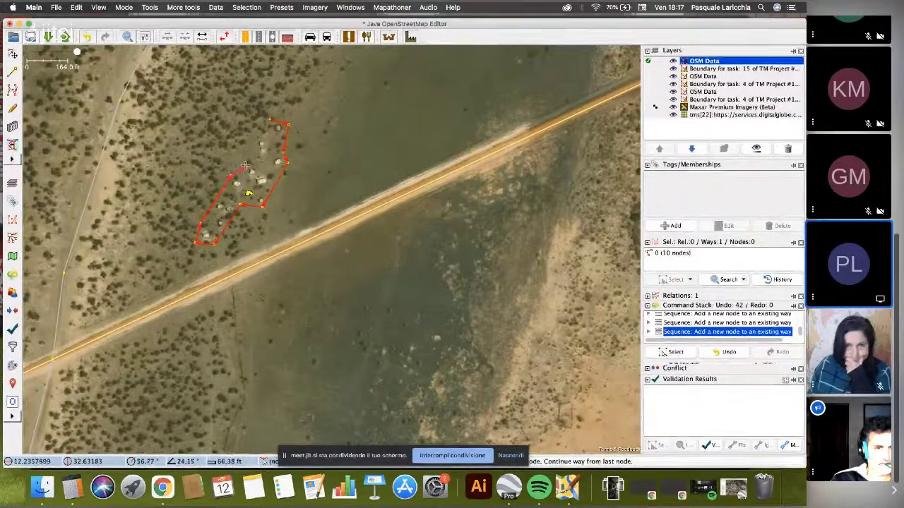
left_click(267, 119)
- Copy the landuse=residential tag from the existing residential area onto the new outline around the western huts
scroll(227, 130, "down", 5)
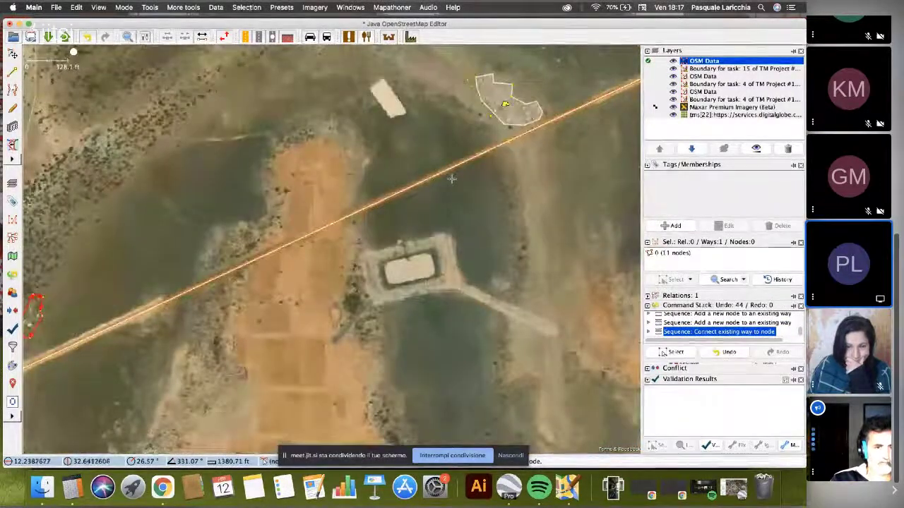
key("s")
left_click(505, 105)
scroll(311, 232, "left", 10)
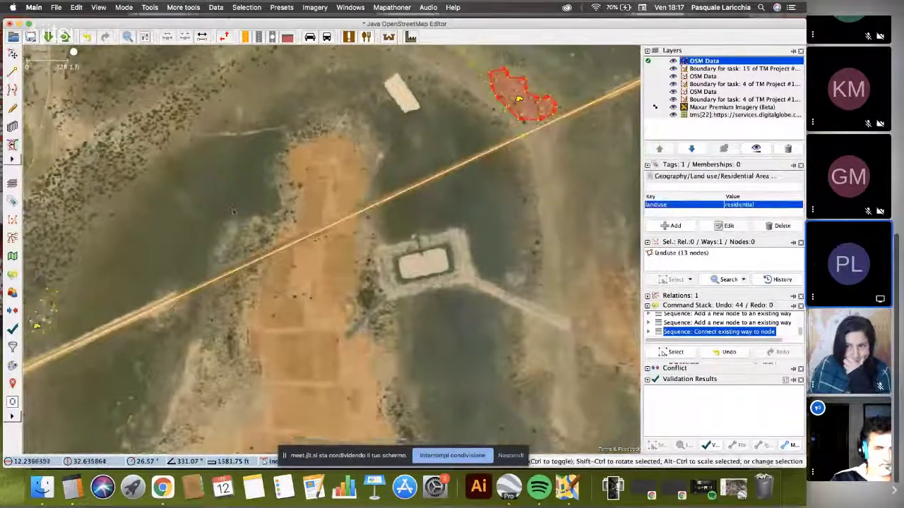
scroll(299, 212, "up", 2)
left_click(297, 215)
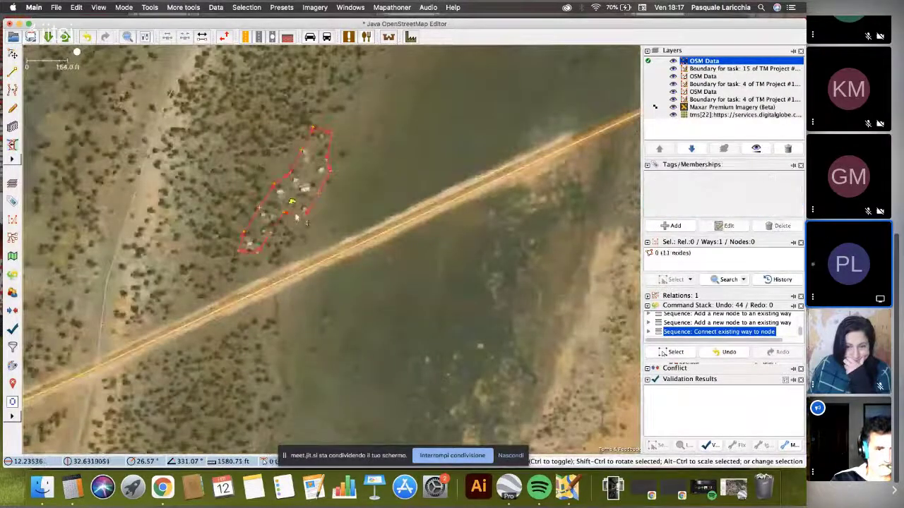
key("ctrl+shift+v")
left_click(375, 198)
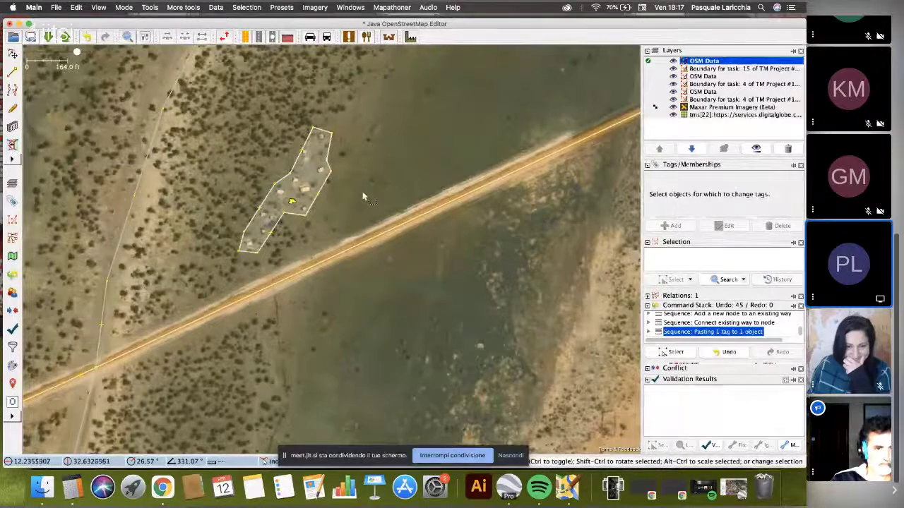
- Add a node bulging the new residential outline's northwest edge outward, and merge the inward corner node below it into its neighbour
scroll(364, 198, "up", 2)
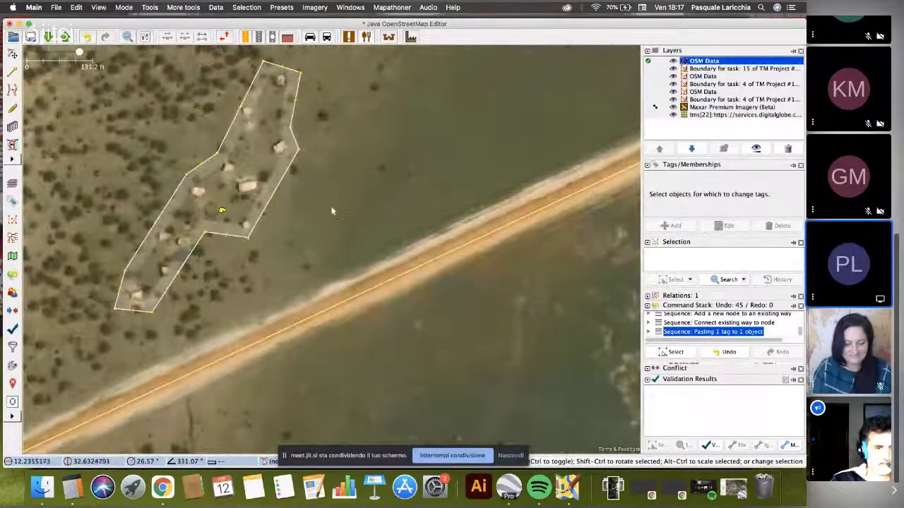
scroll(332, 190, "up", 2)
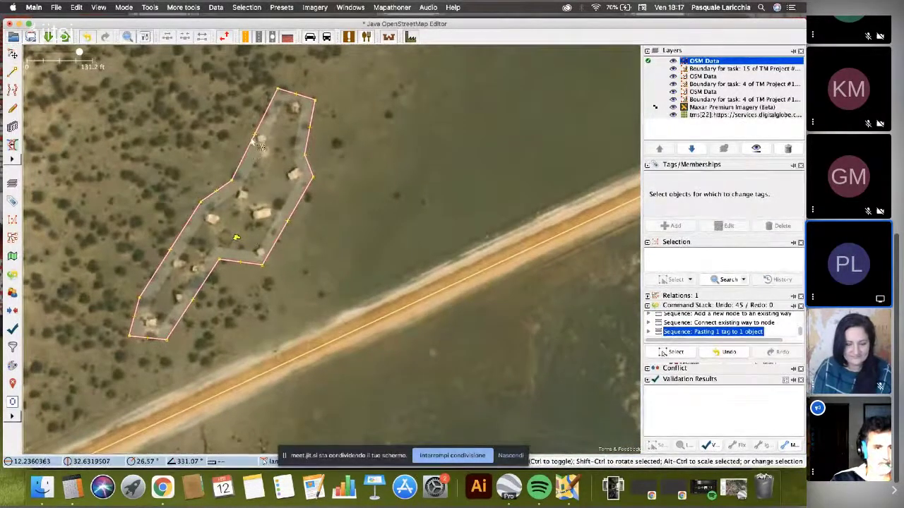
left_click_drag(253, 134, 247, 132)
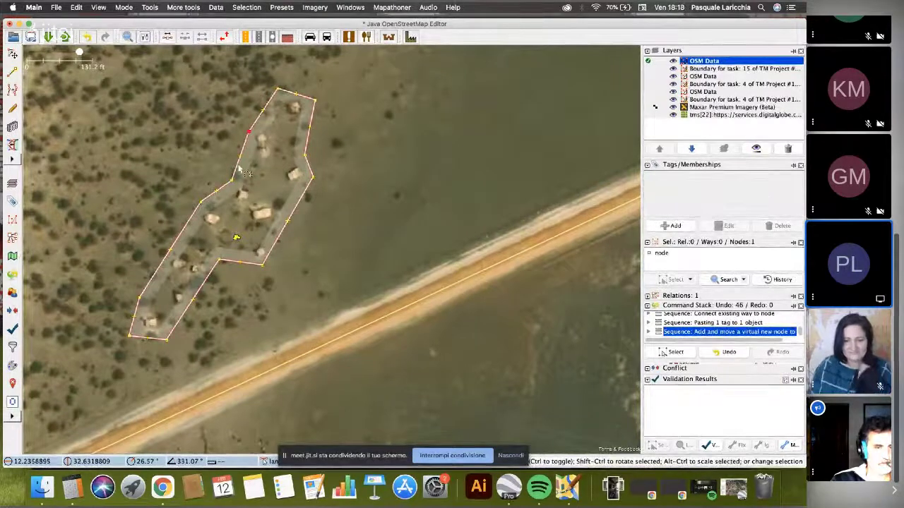
left_click_drag(236, 166, 236, 166)
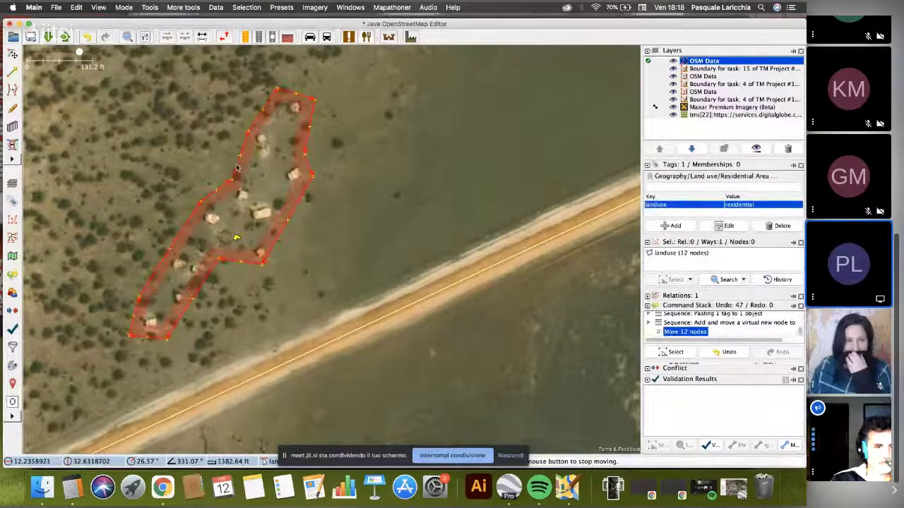
left_click(316, 204)
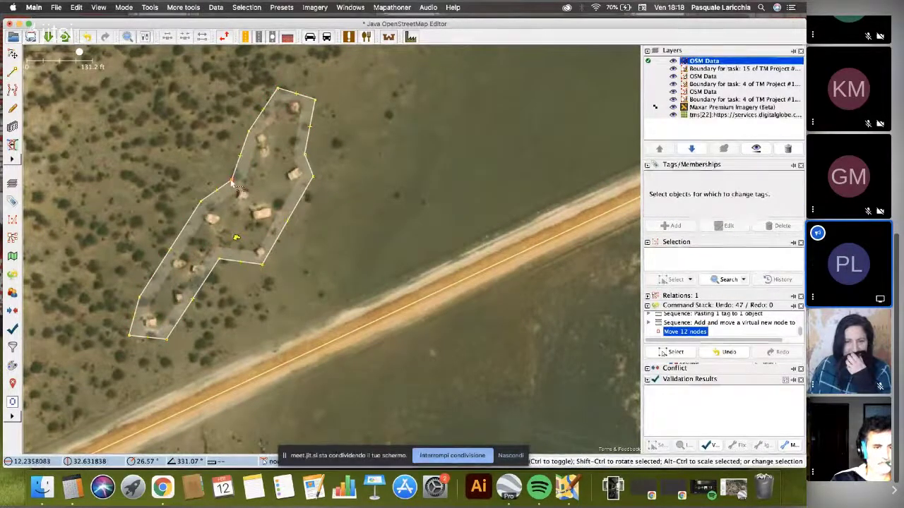
left_click_drag(230, 185, 202, 202)
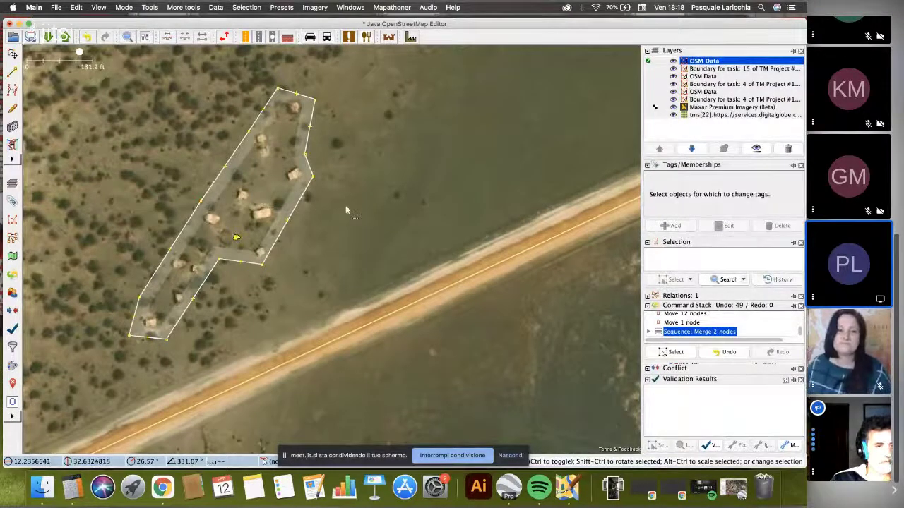
scroll(345, 205, "down", 2)
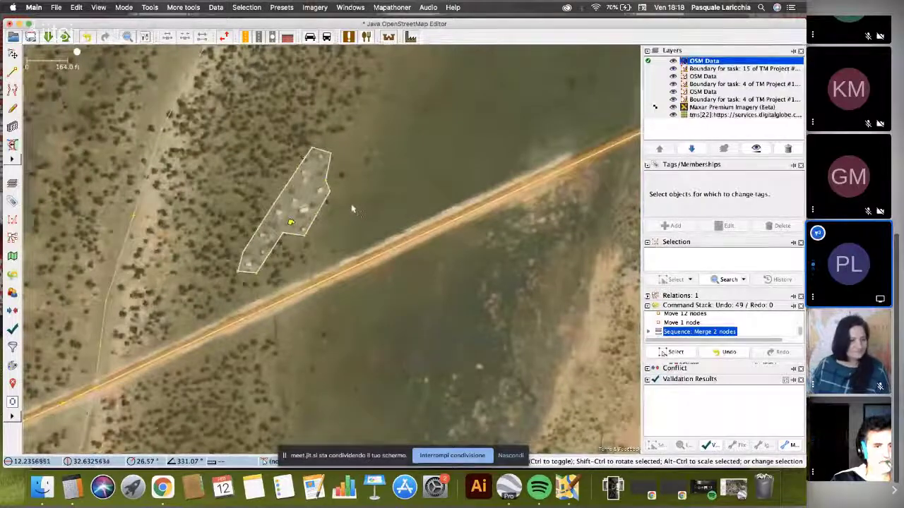
scroll(358, 208, "down", 6)
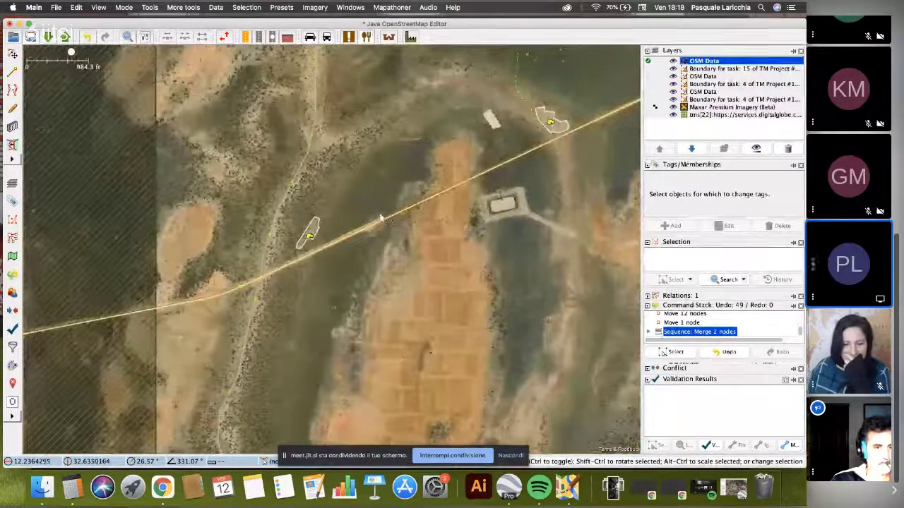
- Check the western residential outline, and scan the imagery along the task's northern boundary and the main road for unmapped settlements
scroll(374, 223, "up", 4)
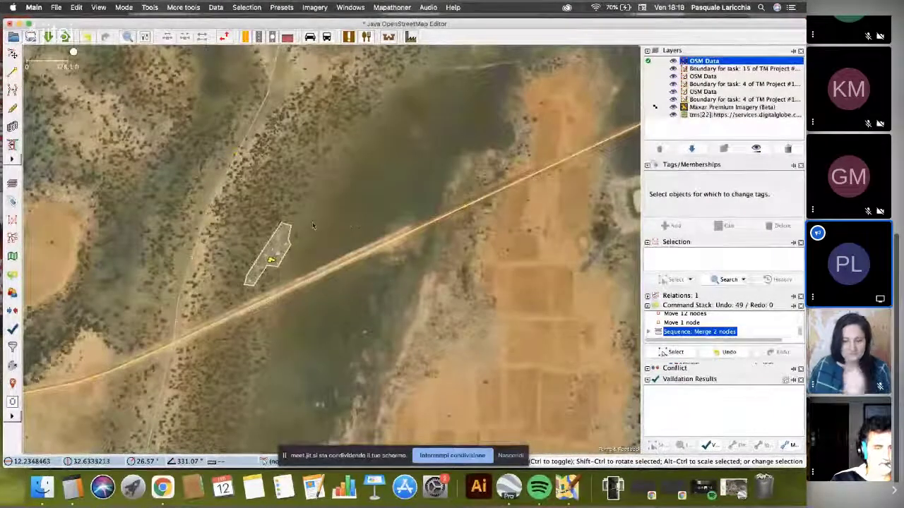
scroll(310, 198, "up", 2)
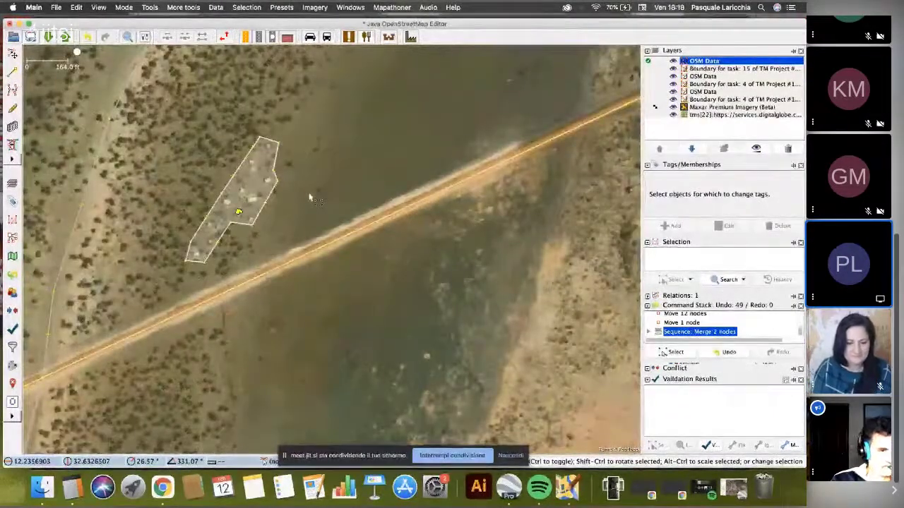
scroll(305, 206, "down", 2)
scroll(340, 176, "down", 3)
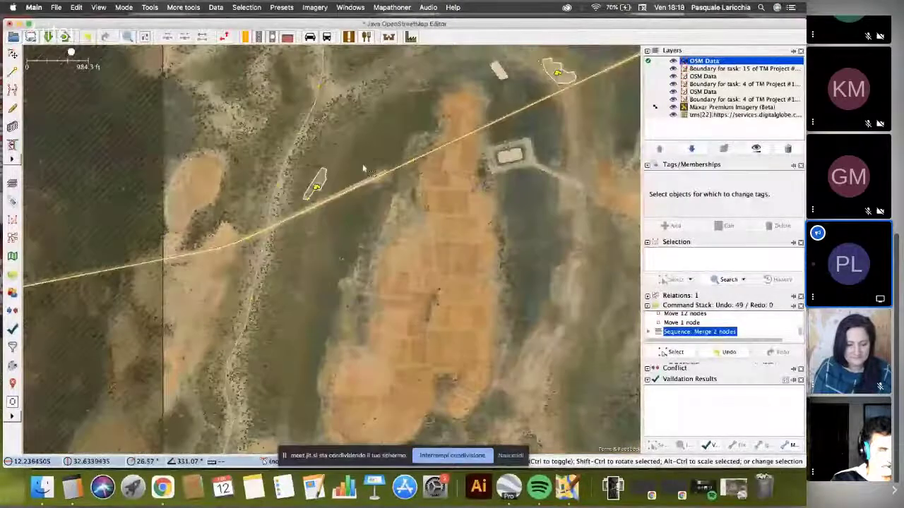
scroll(363, 168, "up", 3)
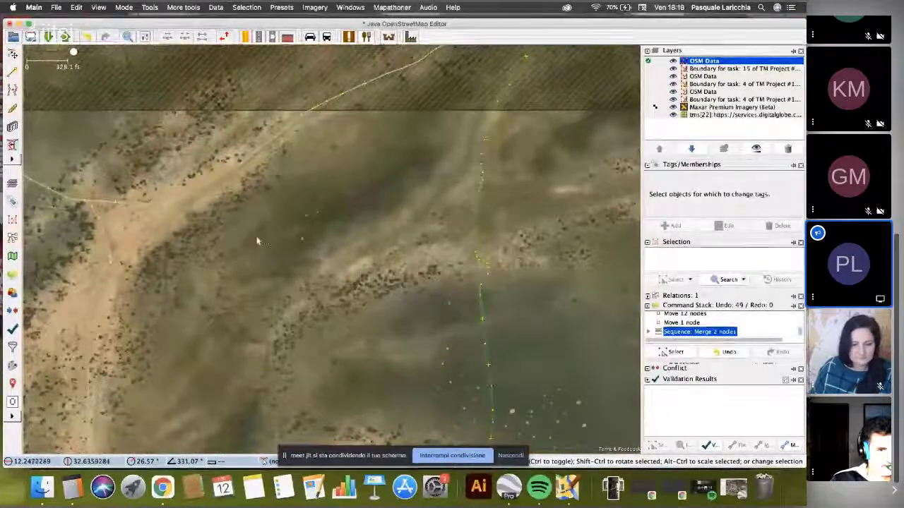
scroll(418, 216, "down", 2)
scroll(316, 249, "up", 2)
scroll(316, 250, "down", 2)
scroll(396, 275, "up", 2)
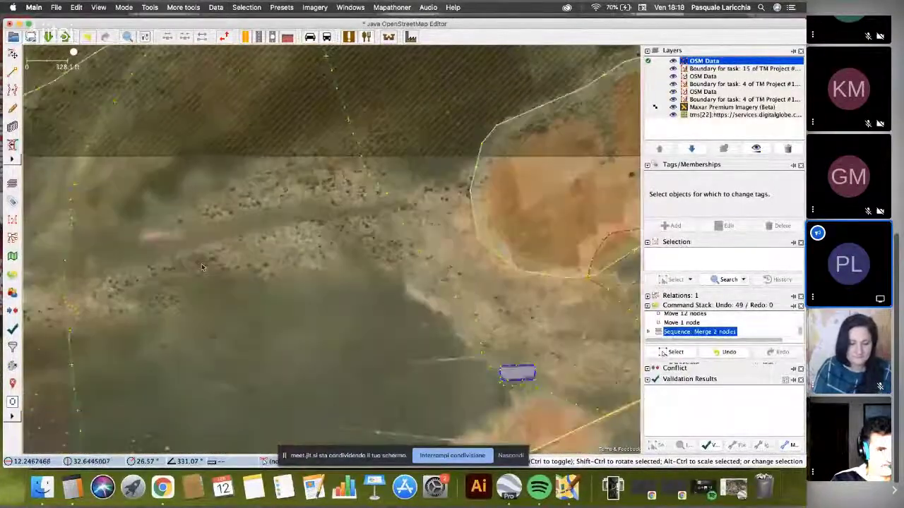
scroll(439, 280, "down", 2)
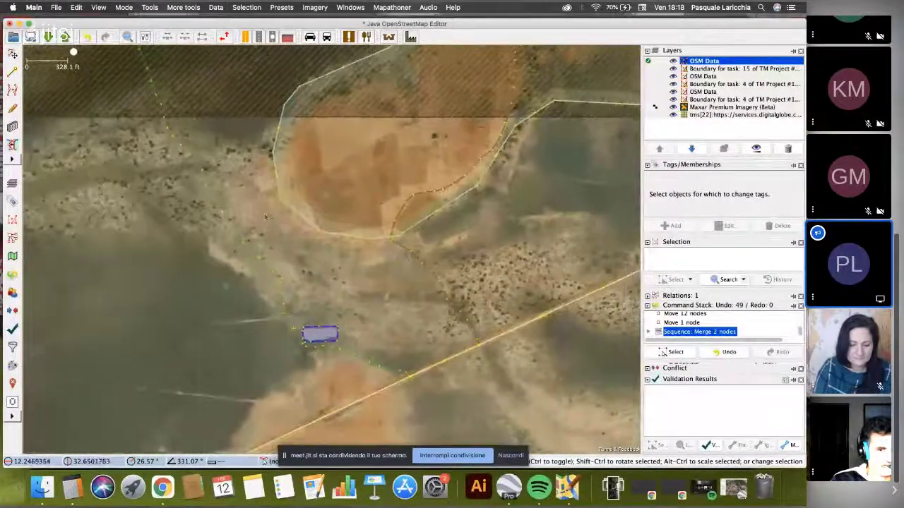
scroll(277, 290, "up", 2)
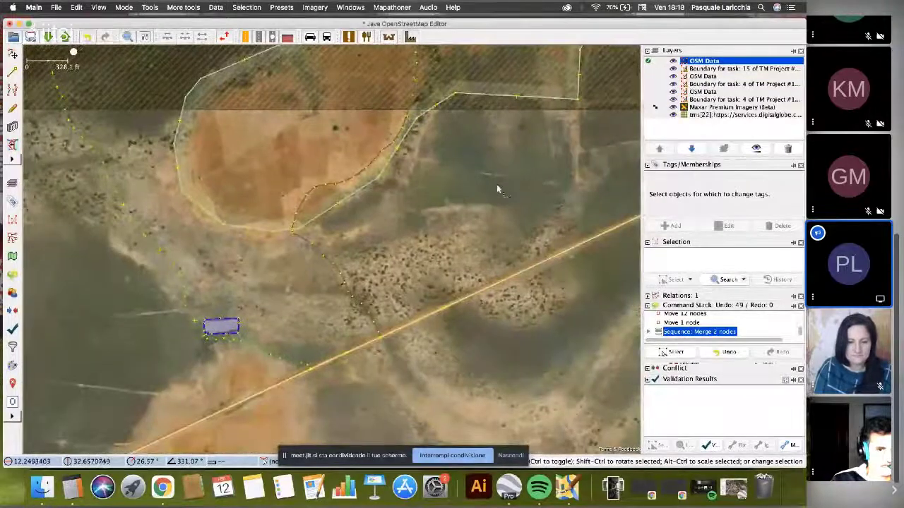
scroll(498, 186, "up", 2)
scroll(289, 216, "down", 2)
scroll(438, 257, "up", 2)
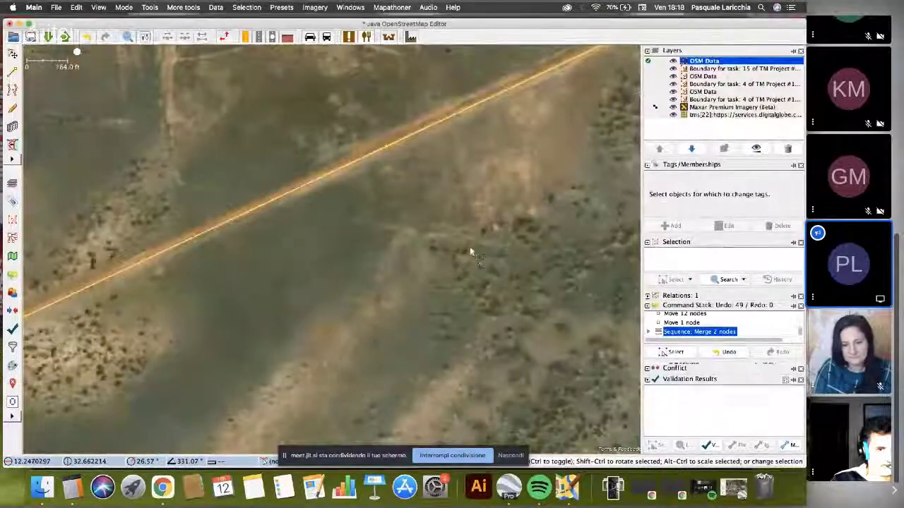
- Scan the wooded land and clearings southeast of the main road, on both sides of the stream, for unmapped huts
scroll(470, 252, "down", 2)
scroll(316, 191, "up", 1)
scroll(316, 192, "up", 1)
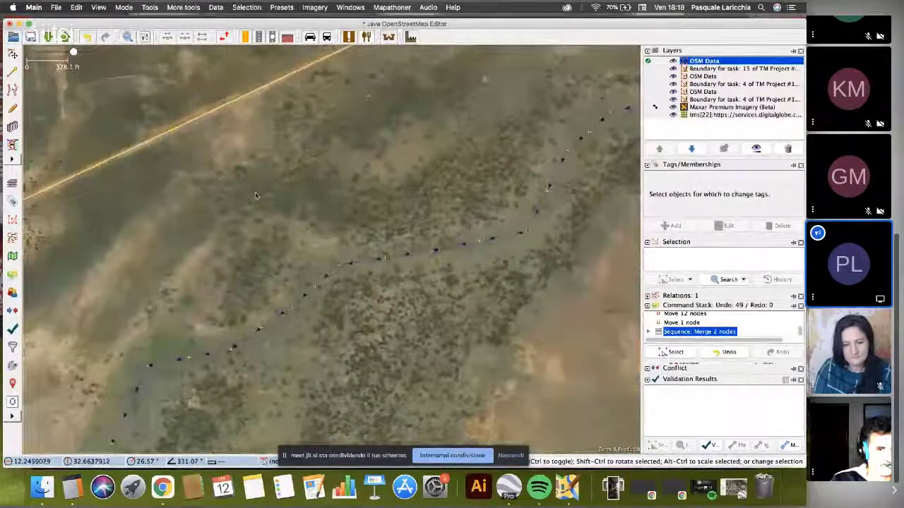
scroll(304, 181, "down", 1)
scroll(301, 176, "down", 2)
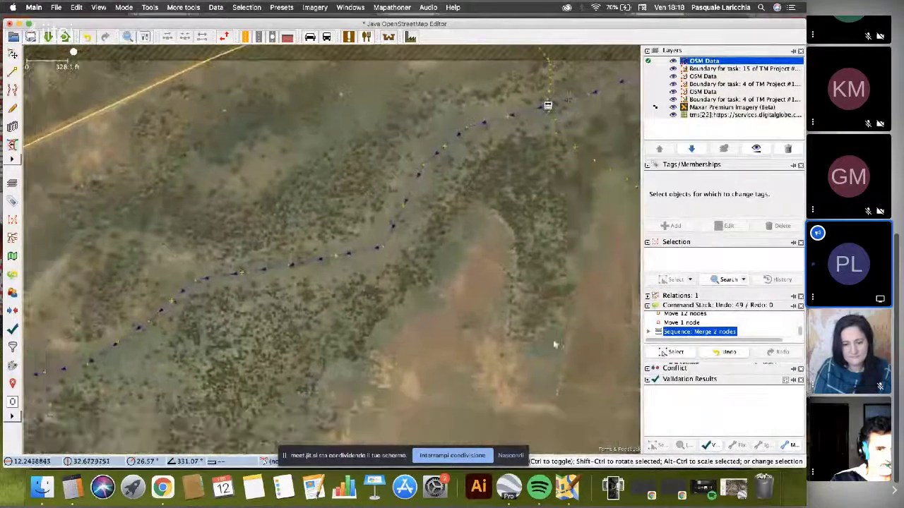
scroll(525, 276, "down", 1)
scroll(525, 275, "up", 4)
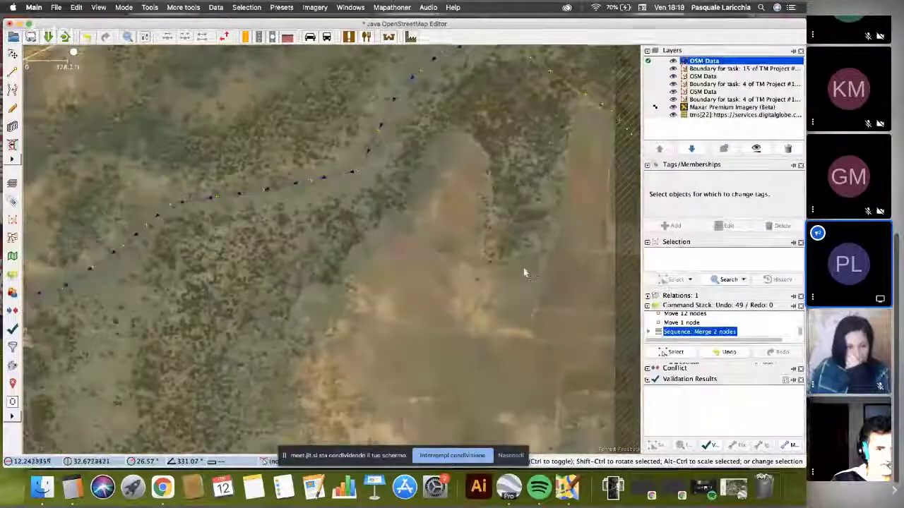
scroll(531, 232, "left", 1)
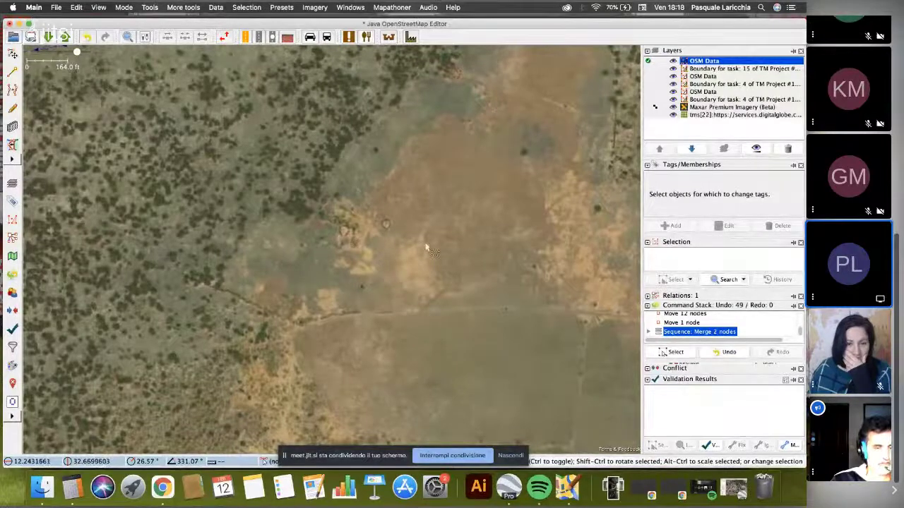
scroll(425, 247, "down", 2)
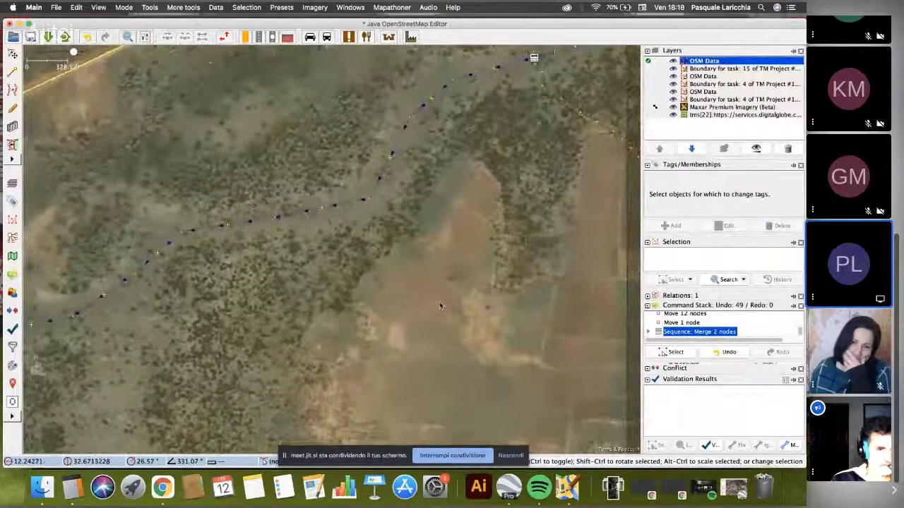
- Select the stream southeast of the main road and examine the woodland and bare ground along its bends
left_click(388, 181)
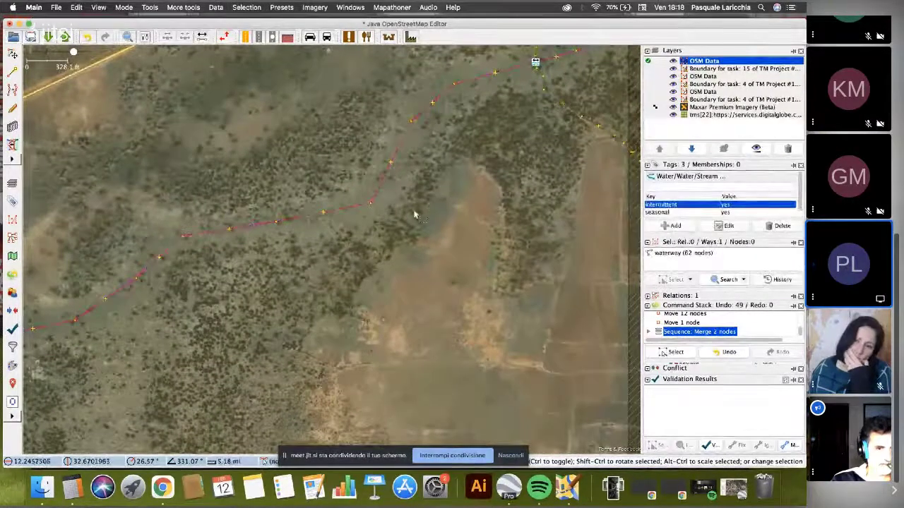
left_click_drag(428, 207, 373, 281)
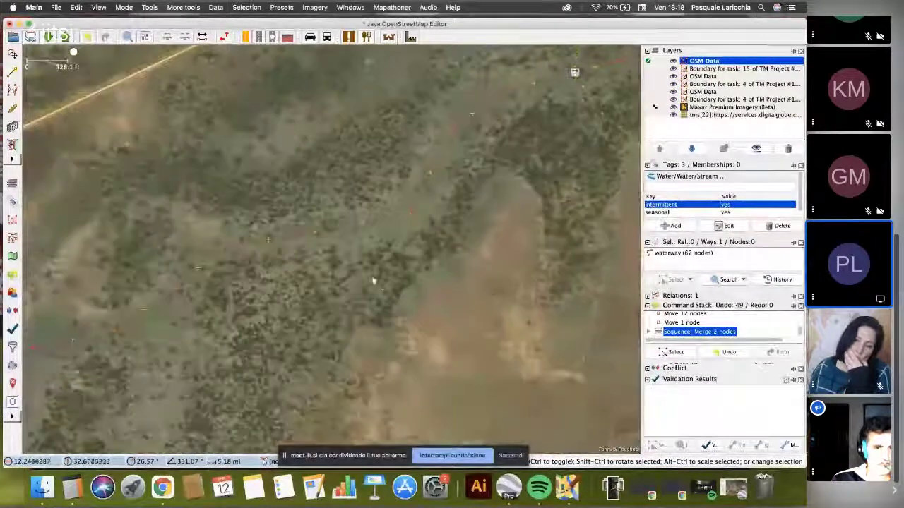
scroll(432, 252, "up", 1)
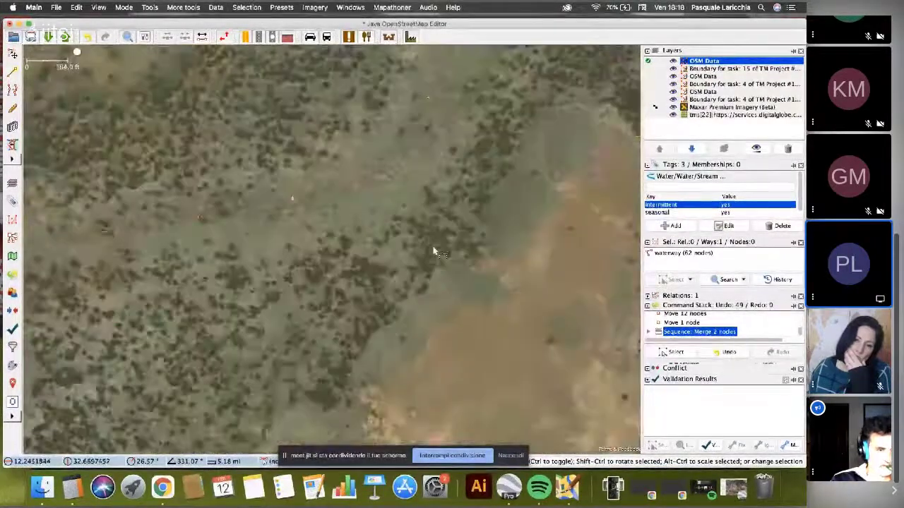
left_click_drag(462, 165, 359, 233)
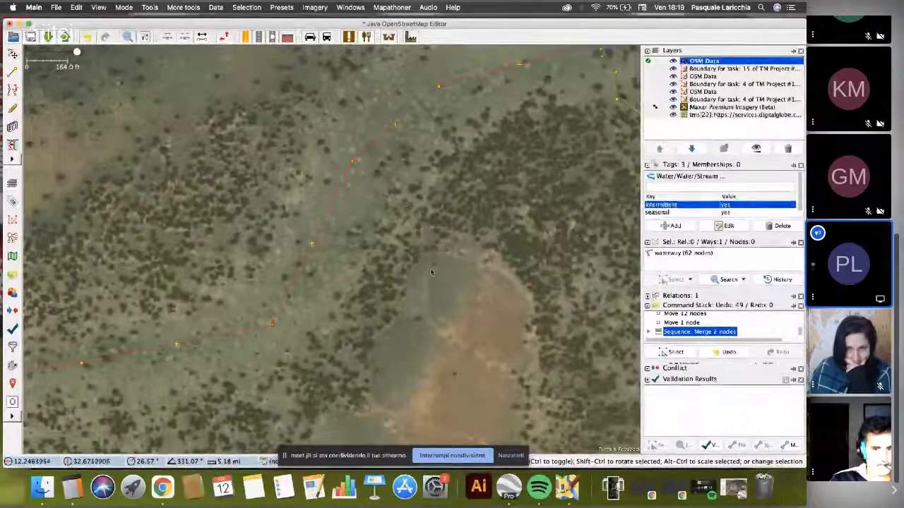
left_click_drag(422, 220, 442, 71)
left_click_drag(395, 353, 343, 233)
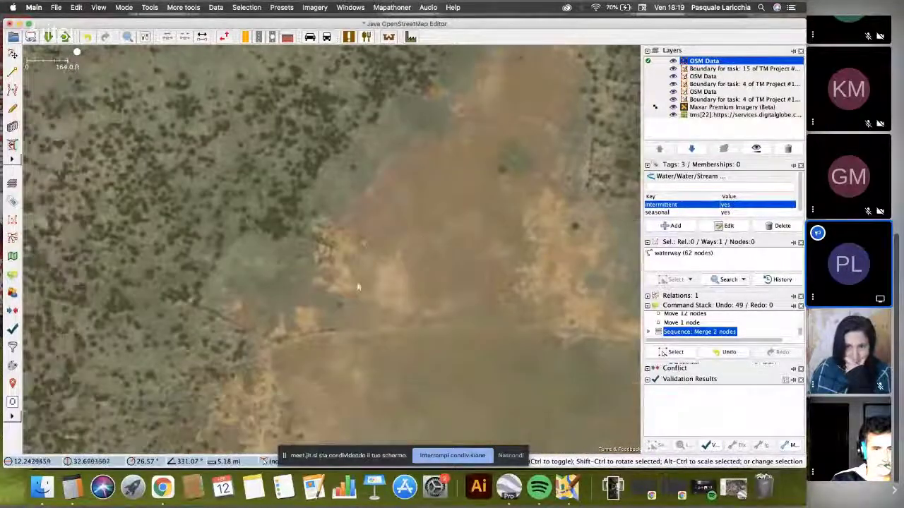
- Examine the circular mark and pale patches in the clearing south of the stream for signs of dwellings
scroll(343, 272, "up", 1)
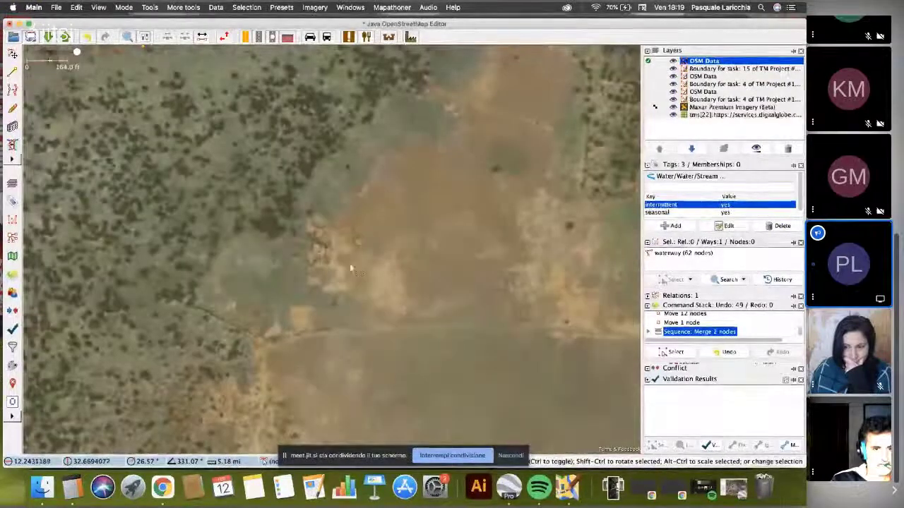
left_click_drag(373, 256, 352, 265)
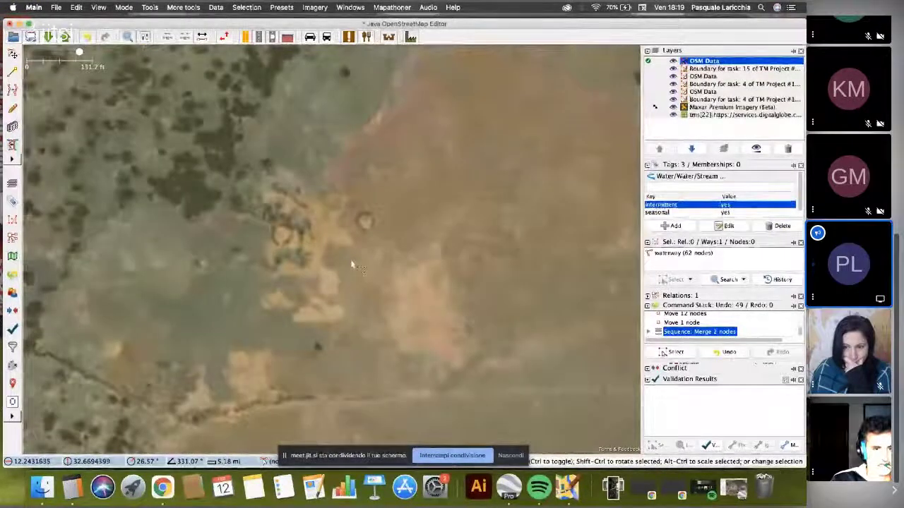
scroll(349, 269, "down", 1)
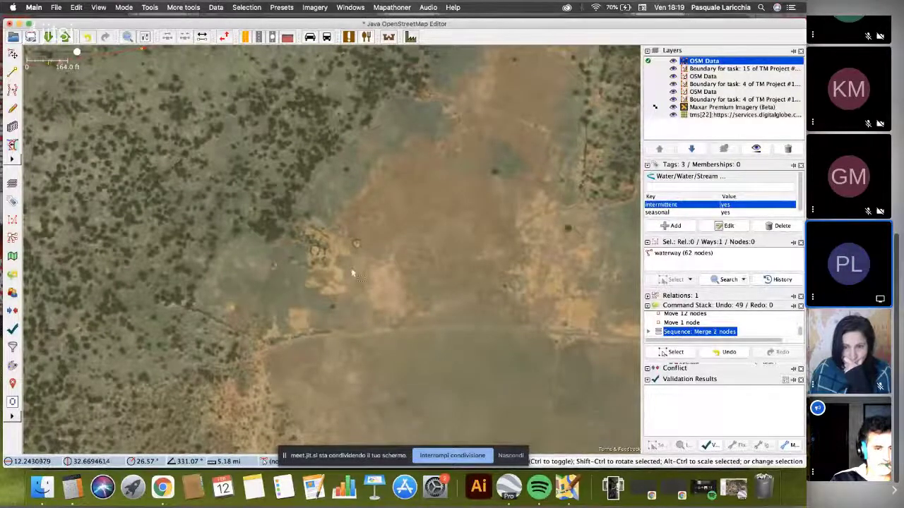
scroll(352, 272, "up", 1)
scroll(351, 273, "down", 1)
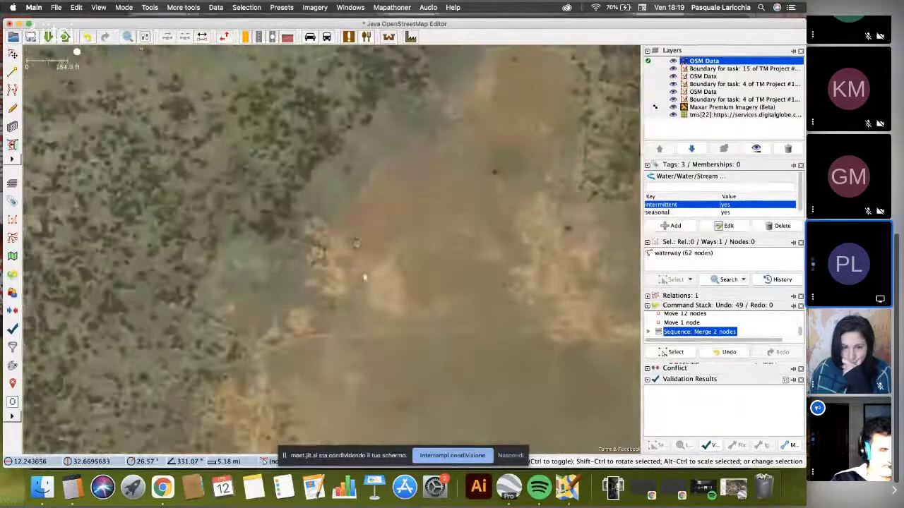
scroll(473, 295, "right", 3)
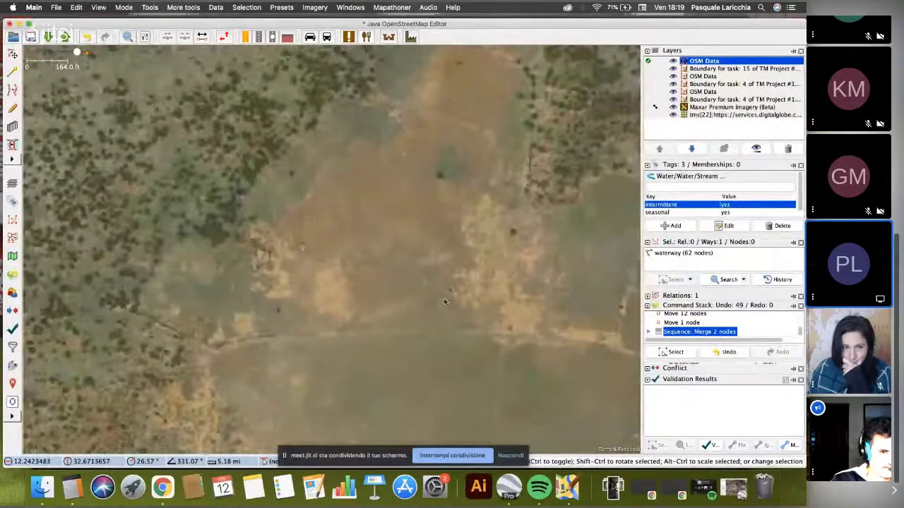
scroll(405, 326, "down", 3)
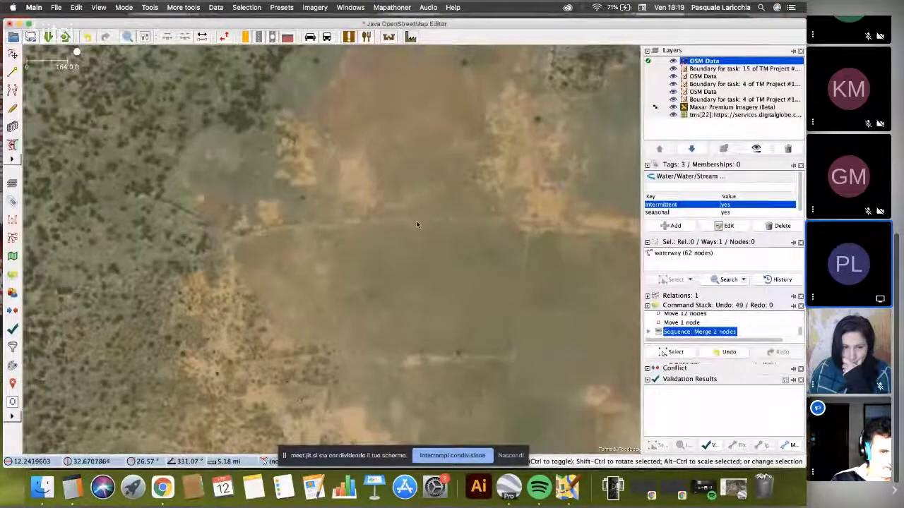
scroll(418, 224, "down", 2)
scroll(359, 259, "up", 5)
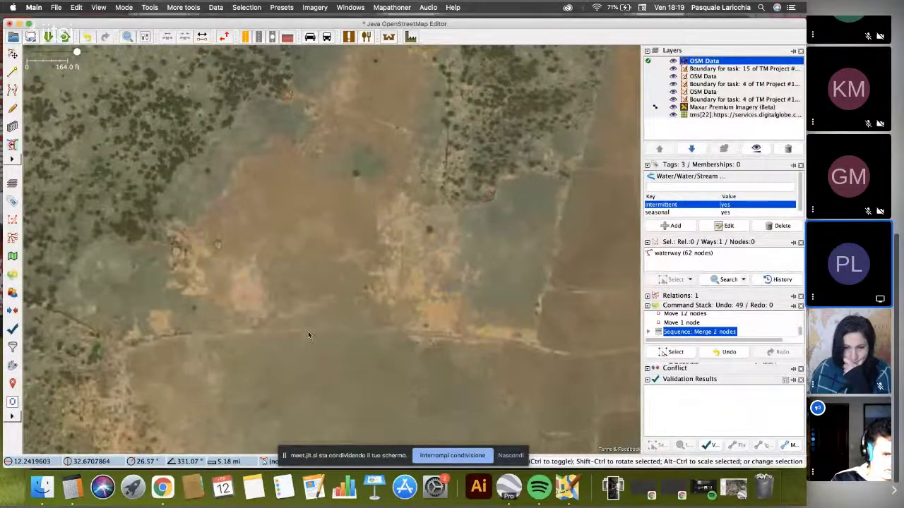
scroll(308, 334, "up", 3)
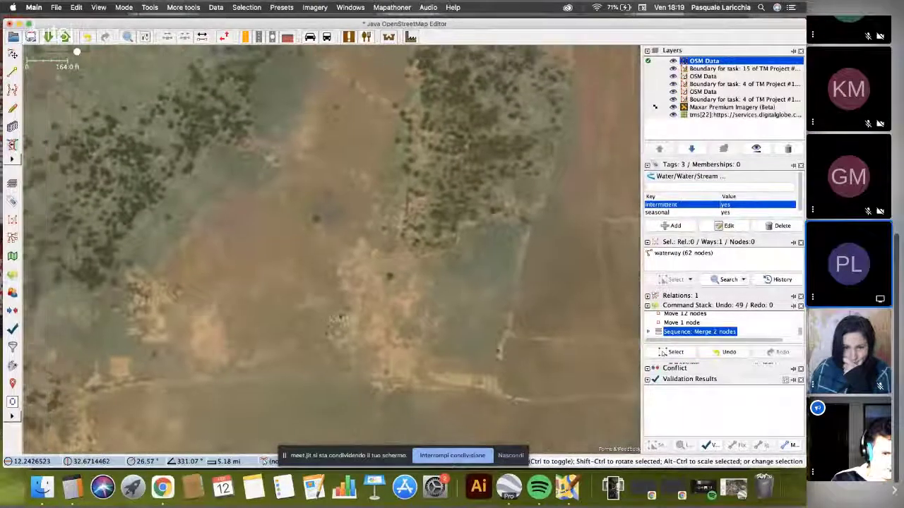
scroll(389, 321, "left", 3)
scroll(305, 188, "up", 2)
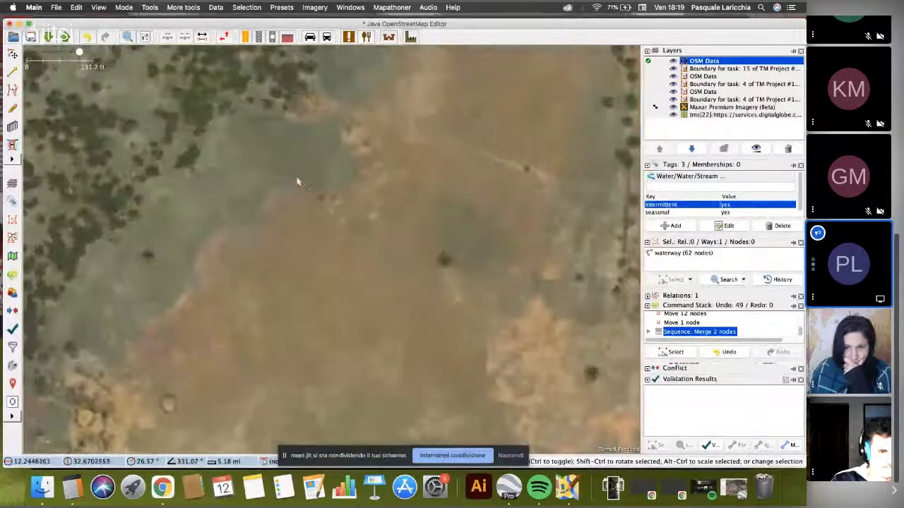
scroll(279, 218, "up", 2)
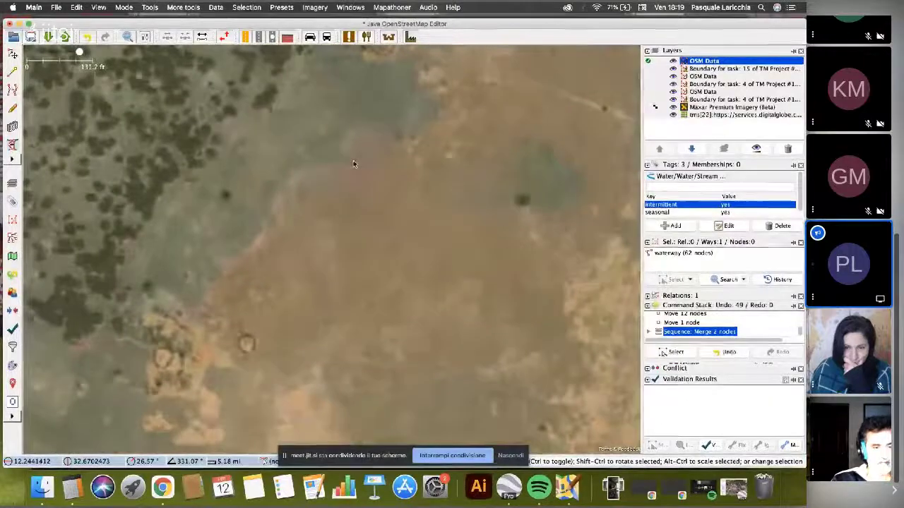
scroll(354, 164, "right", 2)
scroll(362, 248, "down", 2)
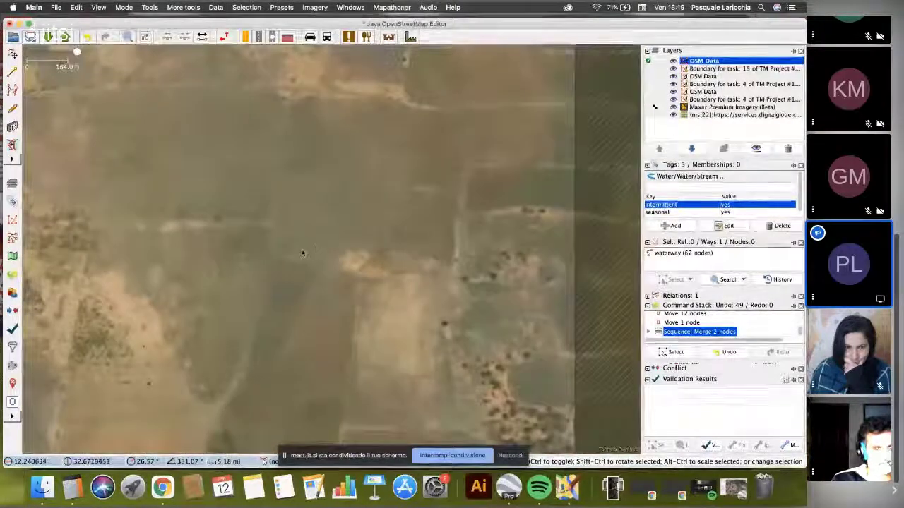
- Examine the fields near the task's eastern boundary, especially the small bright spot north of the east-west field track, for possible buildings
scroll(302, 252, "up", 3)
scroll(367, 137, "down", 5)
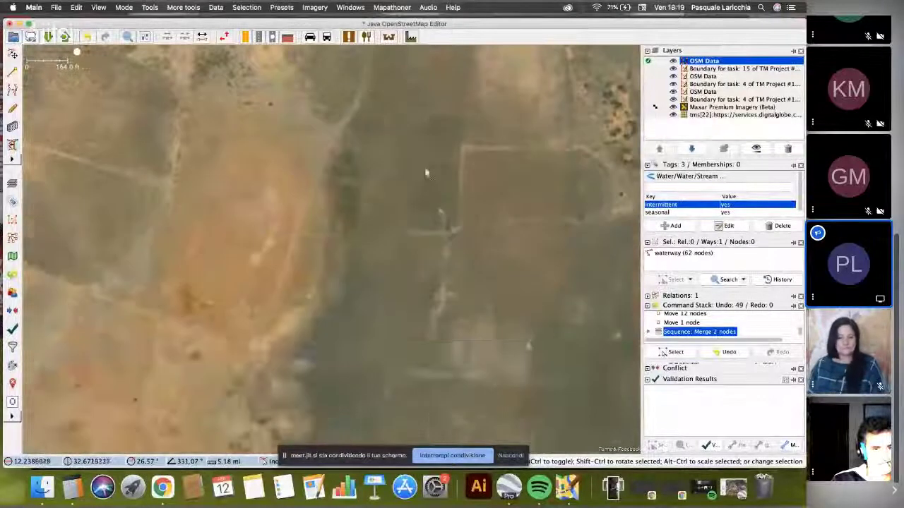
scroll(448, 231, "up", 2)
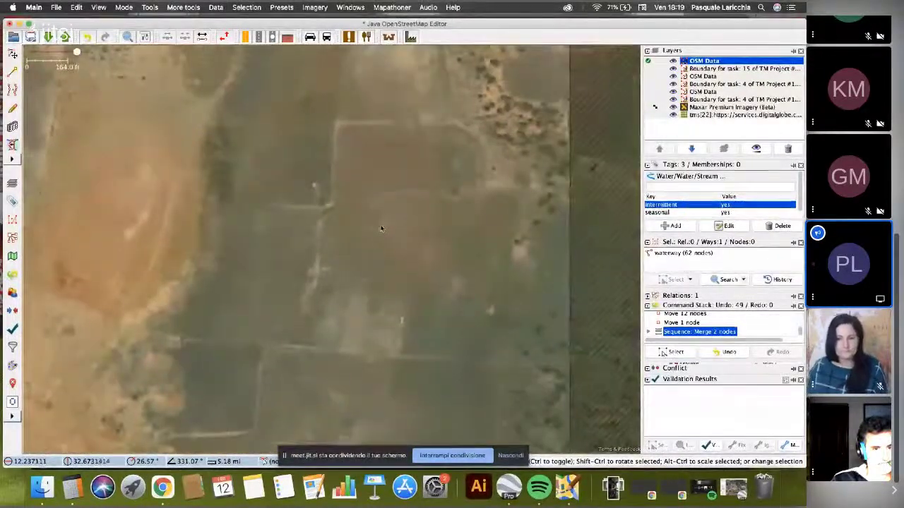
scroll(449, 238, "down", 1)
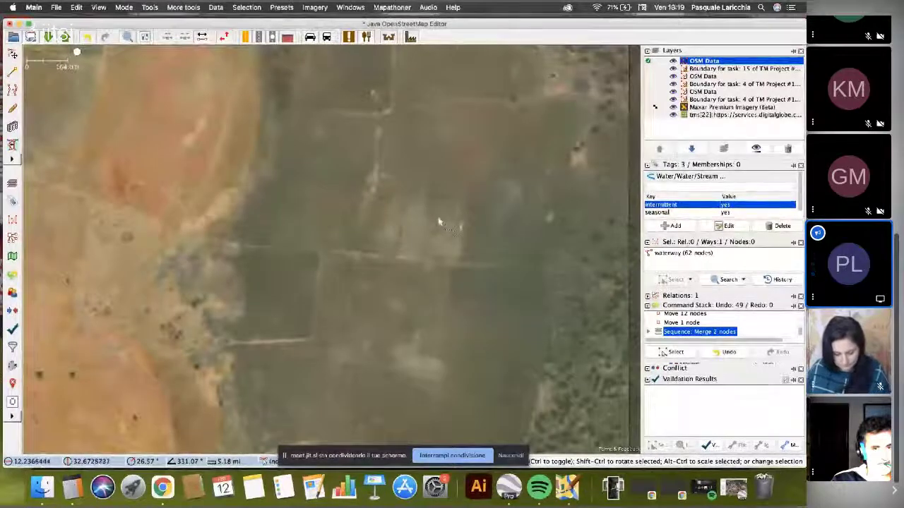
left_click_drag(397, 151, 417, 207)
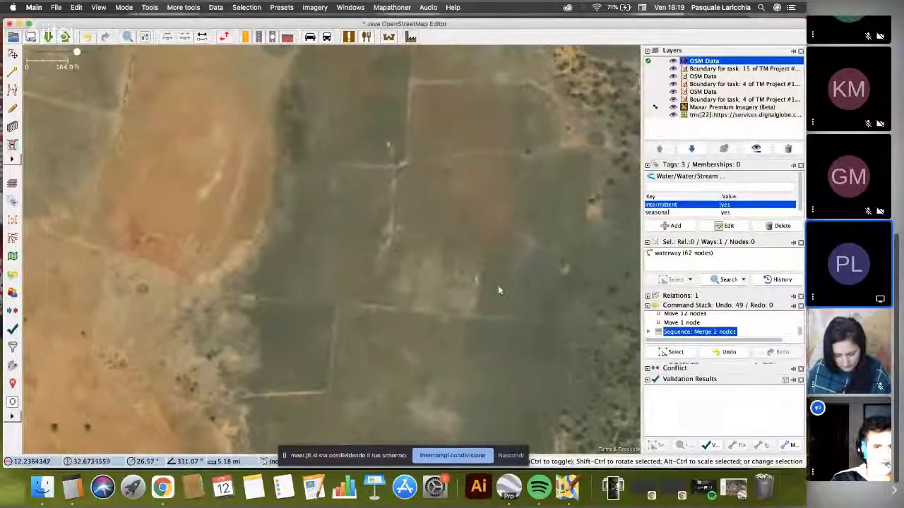
scroll(479, 290, "up", 1)
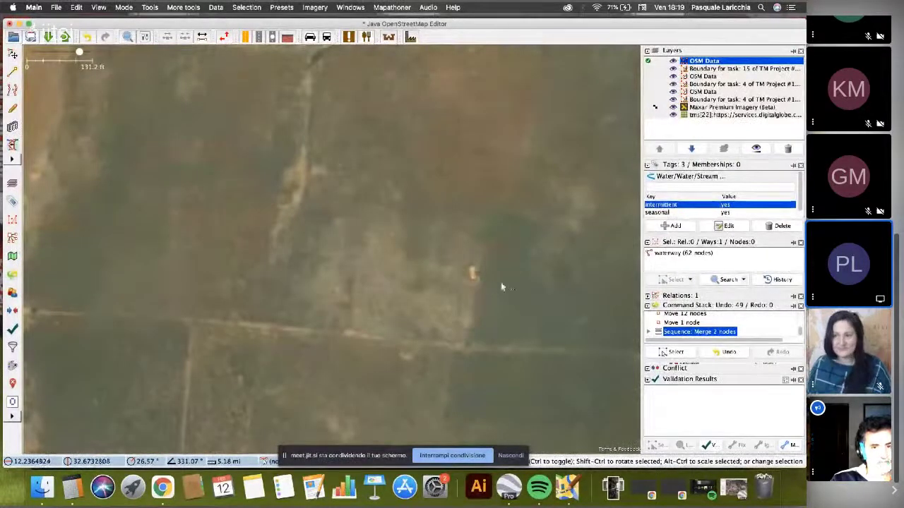
scroll(501, 283, "down", 1)
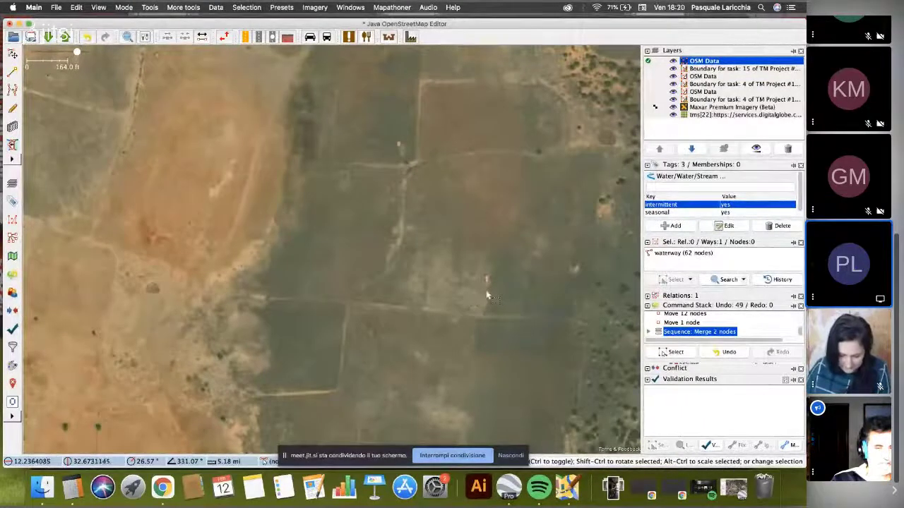
key("plus")
scroll(485, 295, "down", 1)
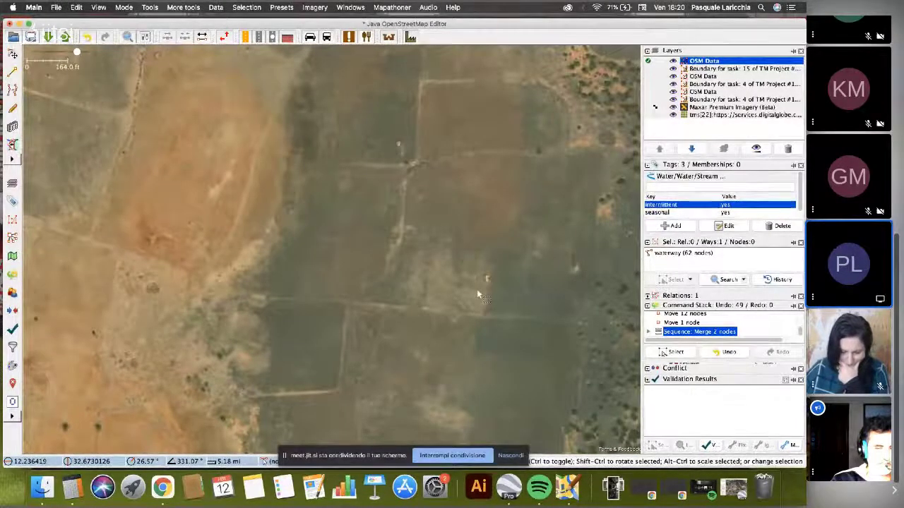
scroll(477, 289, "up", 1)
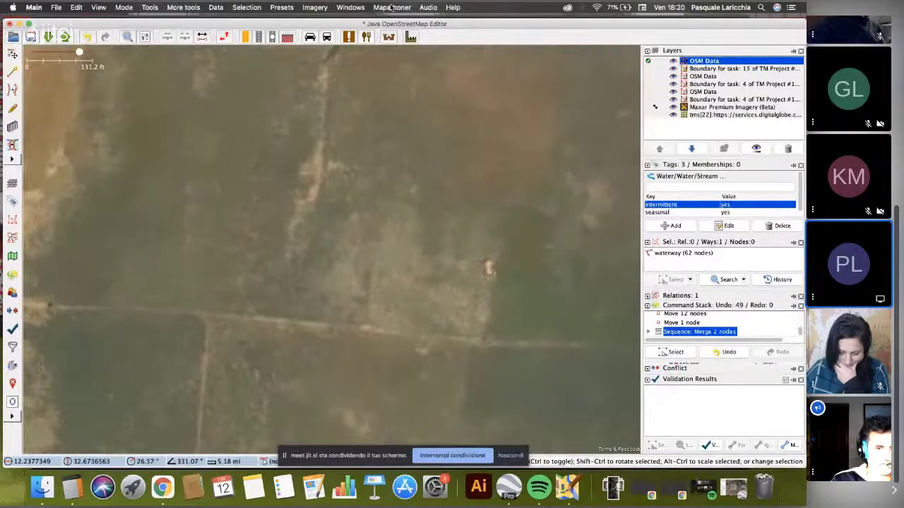
- Add the Bing aerial imagery layer to compare it with the Maxar imagery, and hide it
left_click(392, 7)
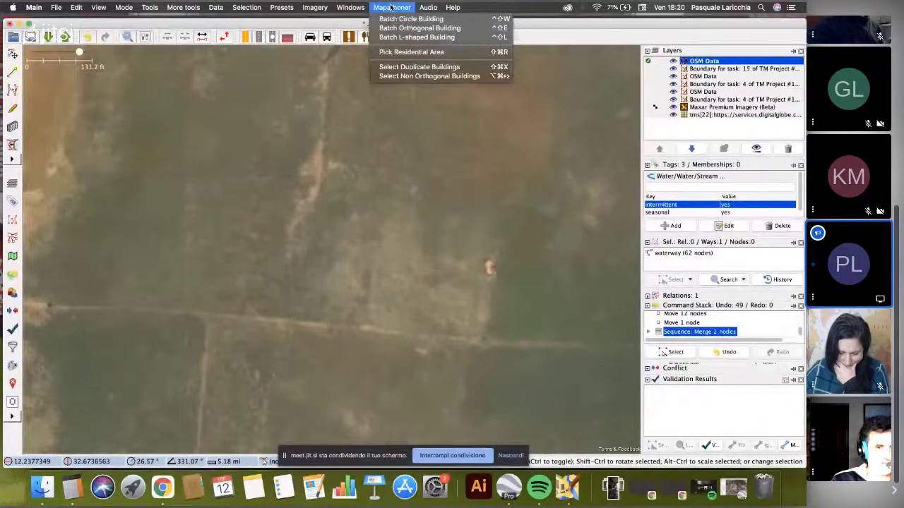
left_click(339, 37)
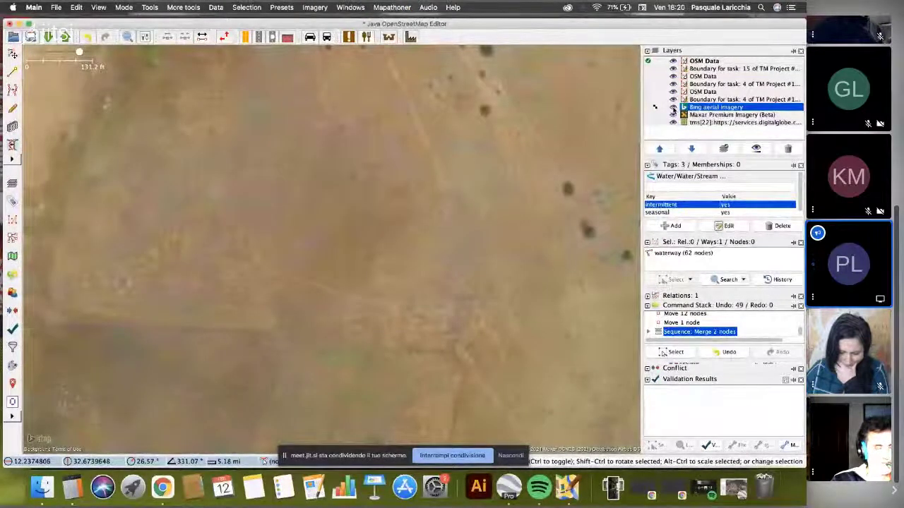
left_click(673, 108)
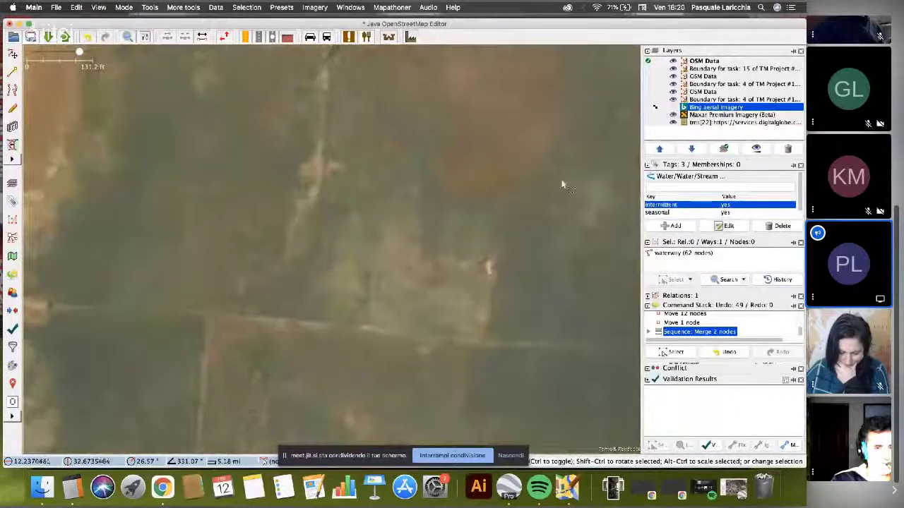
- Survey the Maxar imagery southward through the task area, examining fields and clearings for settlements
scroll(556, 188, "down", 2)
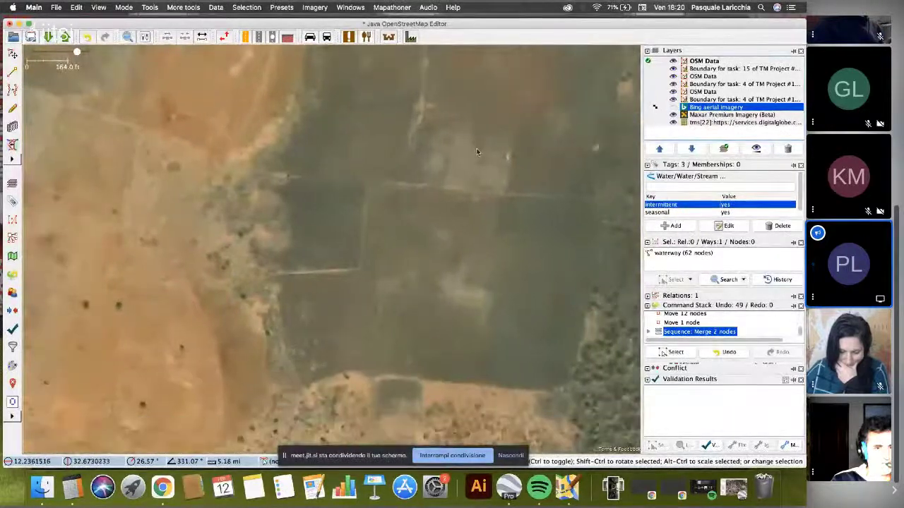
scroll(424, 169, "up", 2)
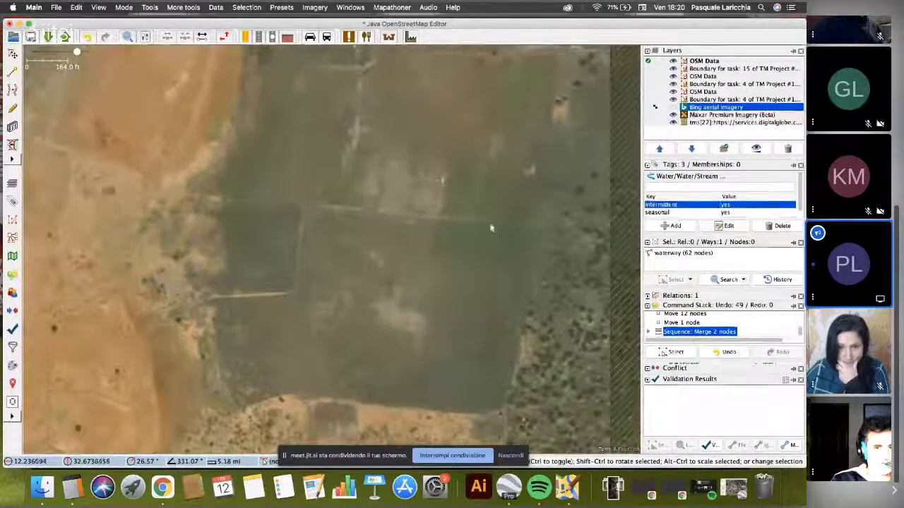
left_click_drag(491, 228, 460, 125)
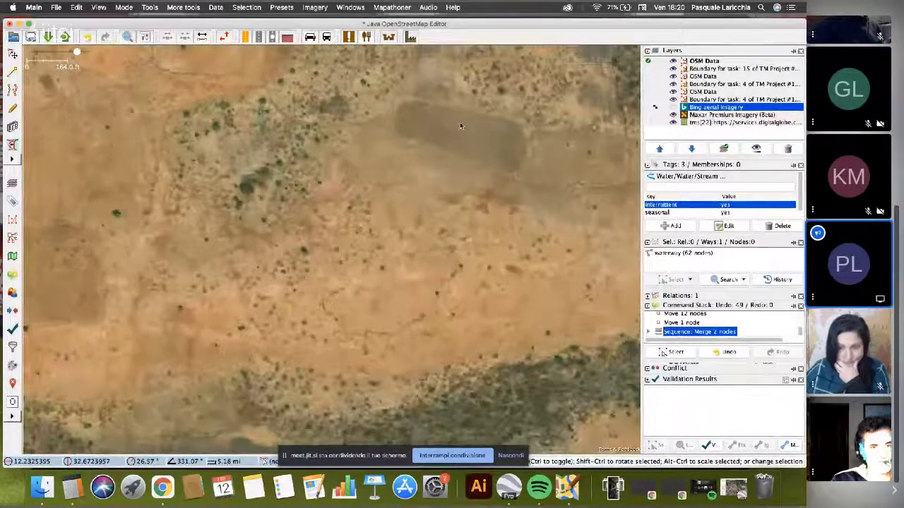
scroll(460, 125, "down", 2)
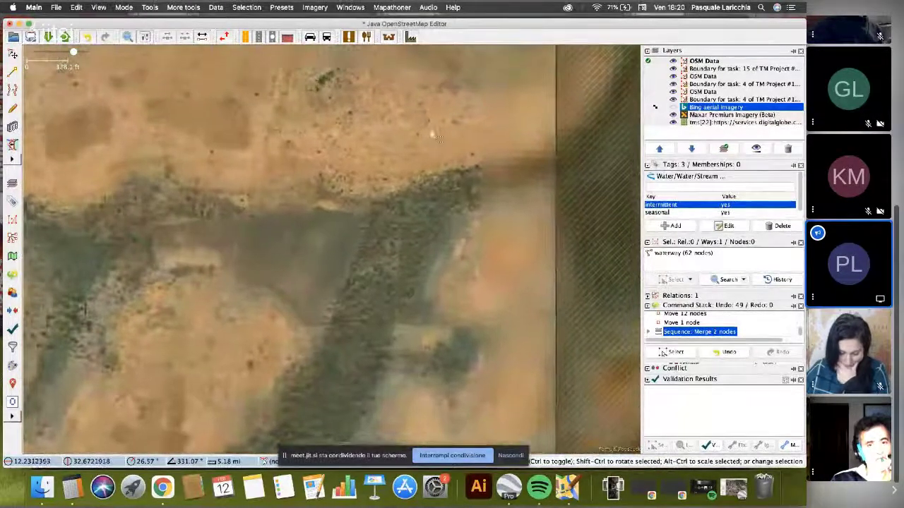
scroll(438, 139, "up", 2)
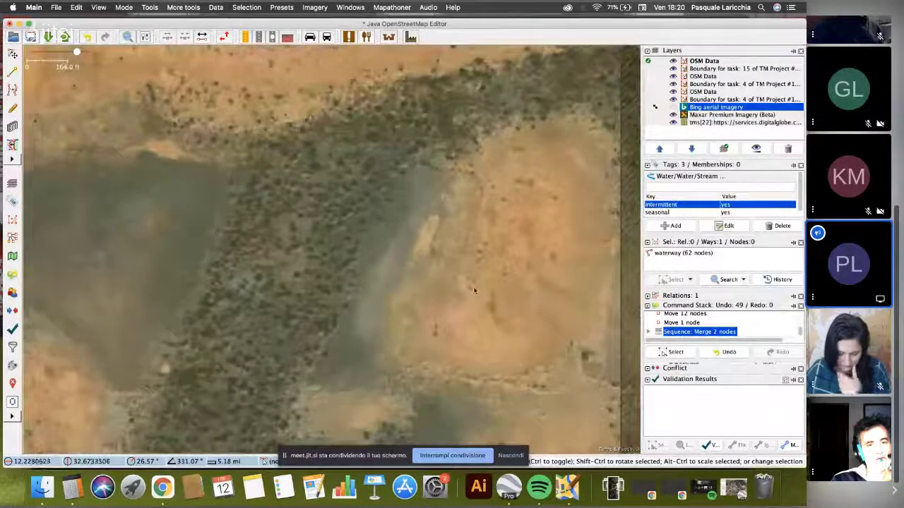
scroll(474, 290, "down", 2)
scroll(486, 207, "up", 2)
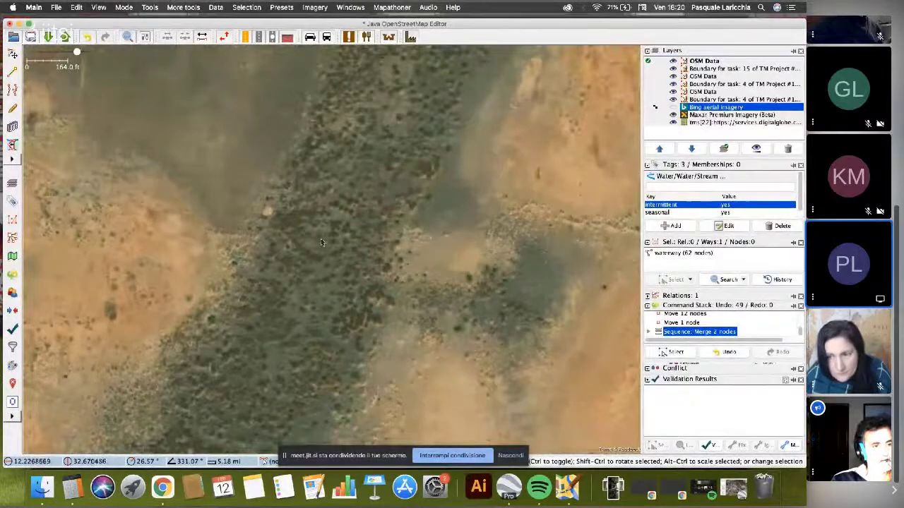
scroll(446, 155, "up", 2)
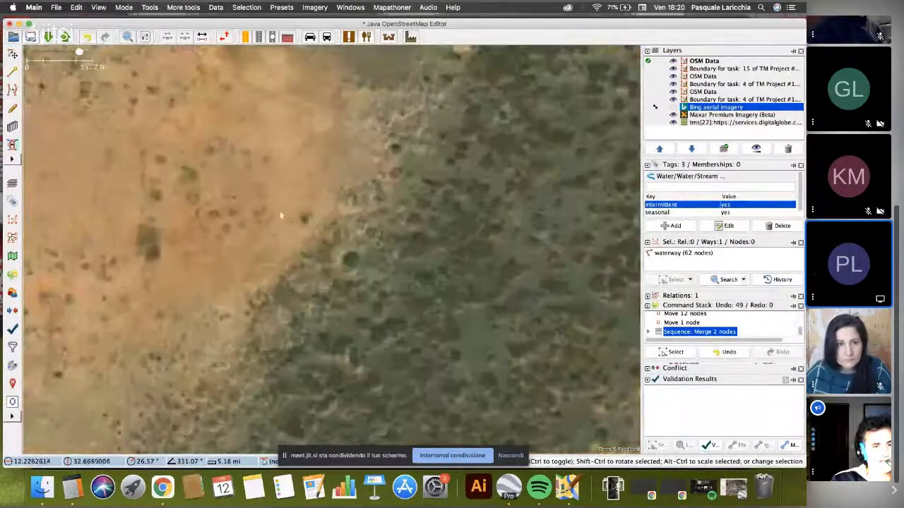
scroll(316, 195, "down", 2)
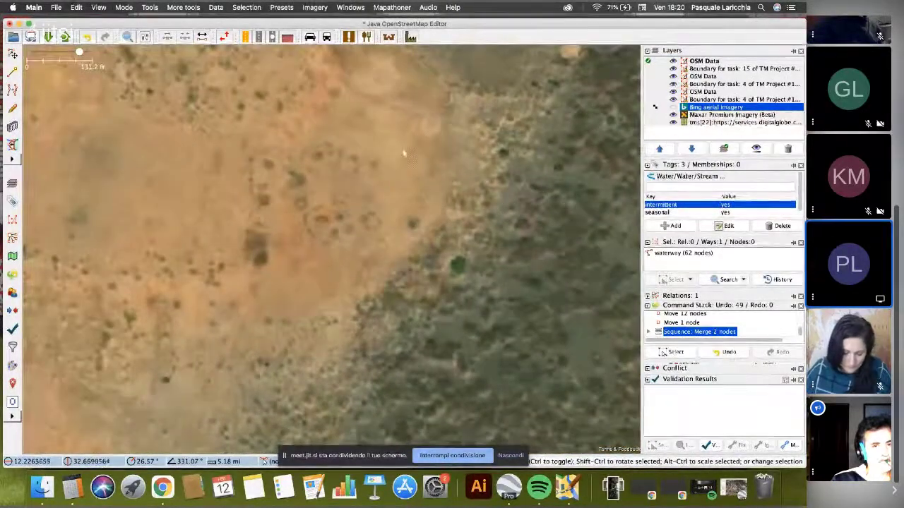
scroll(308, 202, "down", 2)
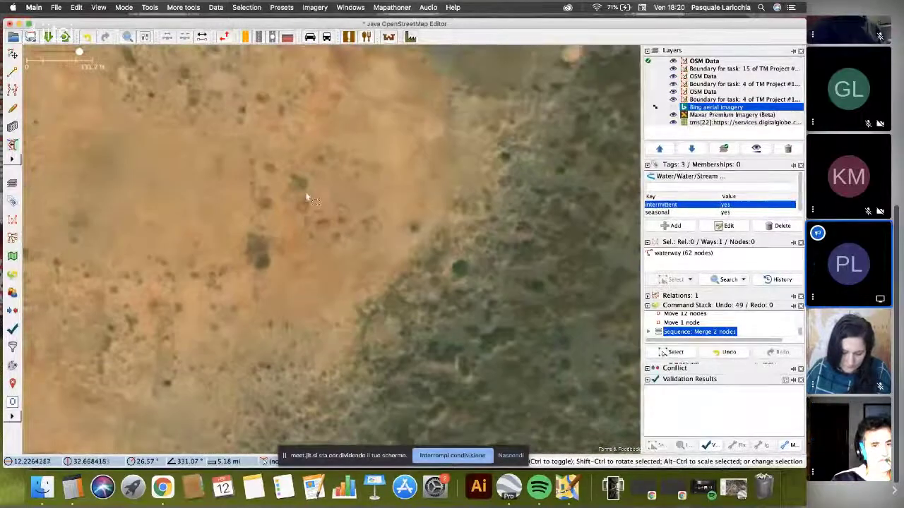
scroll(321, 211, "up", 1)
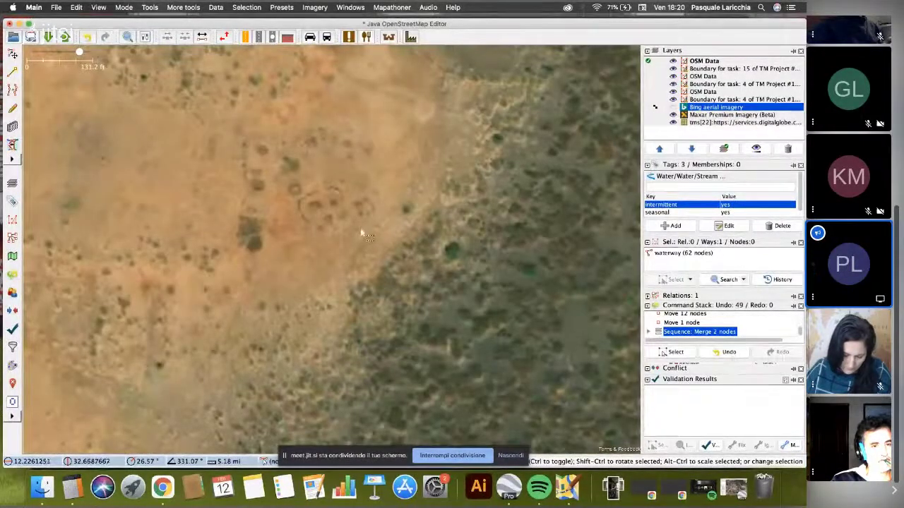
scroll(361, 233, "down", 1)
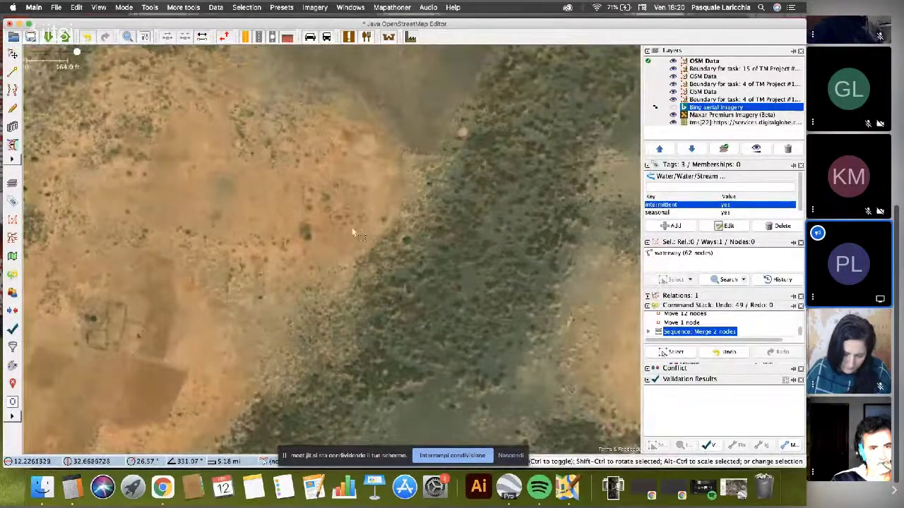
scroll(353, 231, "down", 3)
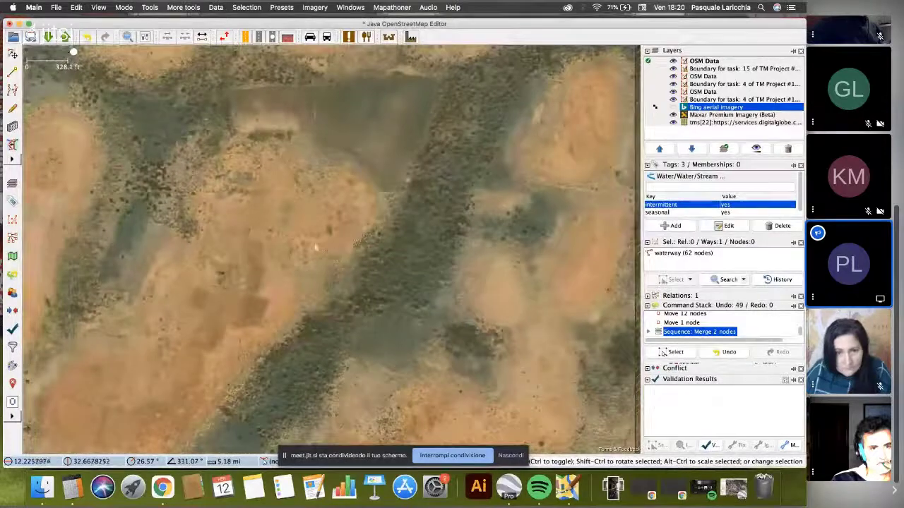
scroll(362, 286, "up", 3)
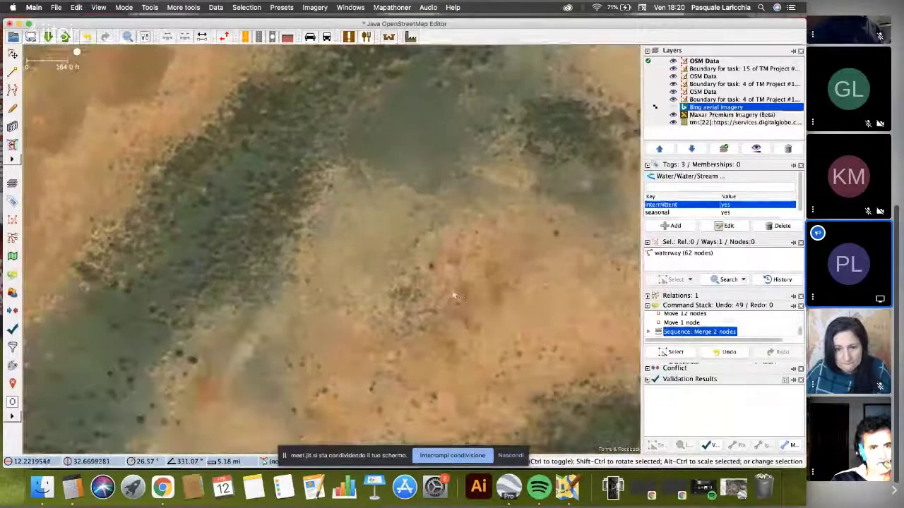
scroll(454, 296, "down", 3)
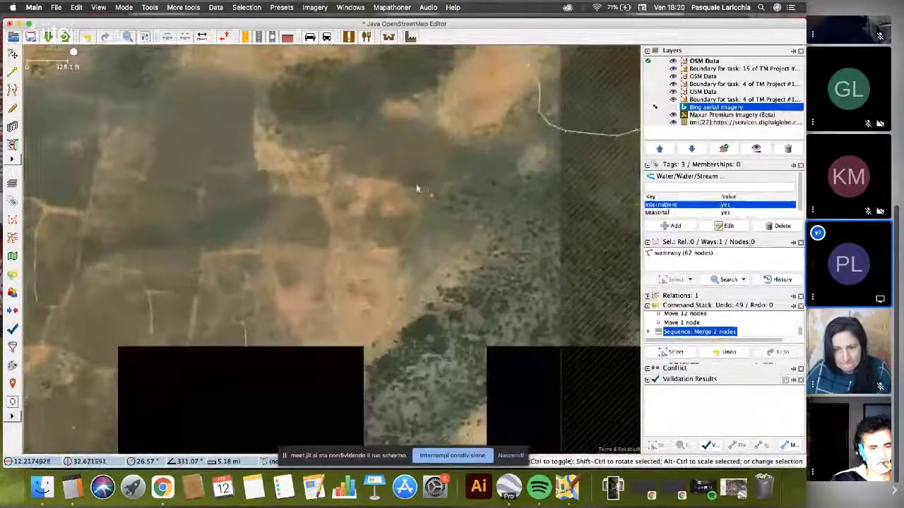
scroll(478, 204, "up", 3)
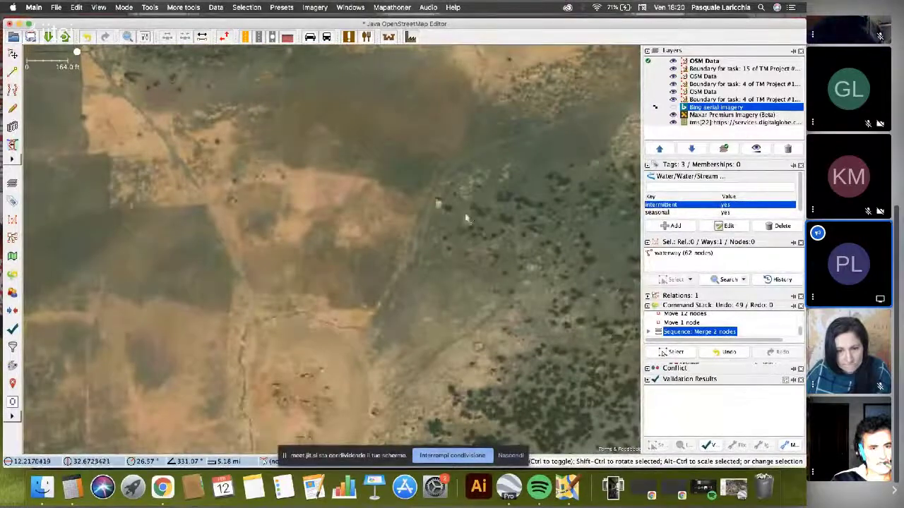
left_click_drag(461, 213, 429, 155)
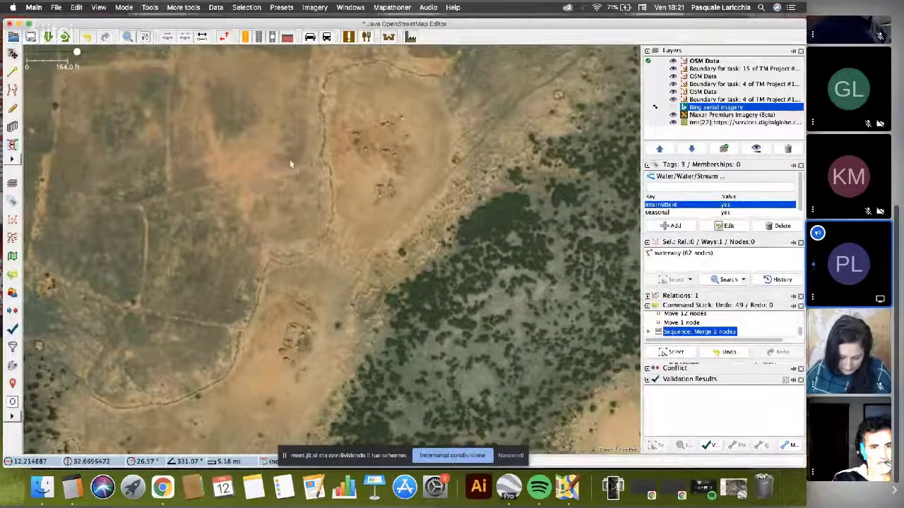
- Place a single standalone node in the middle of the northern hut cluster beside the field track
key("a")
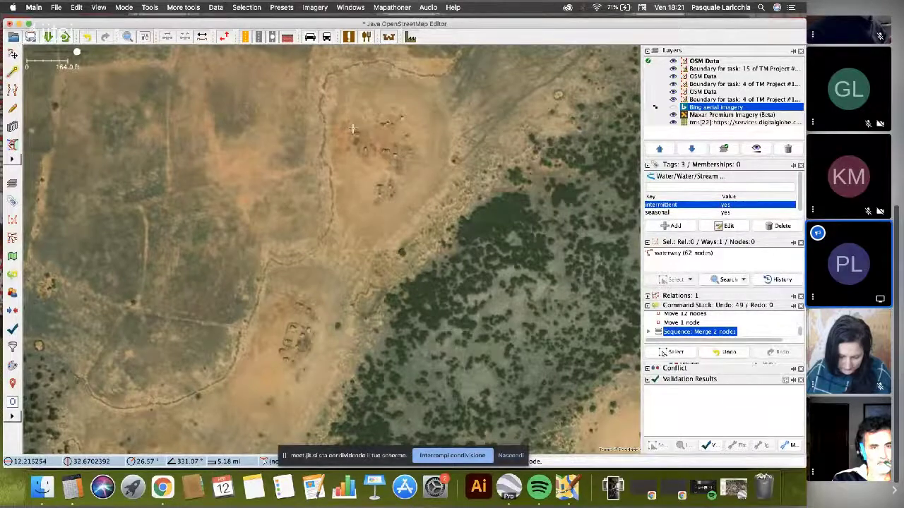
left_click(375, 165)
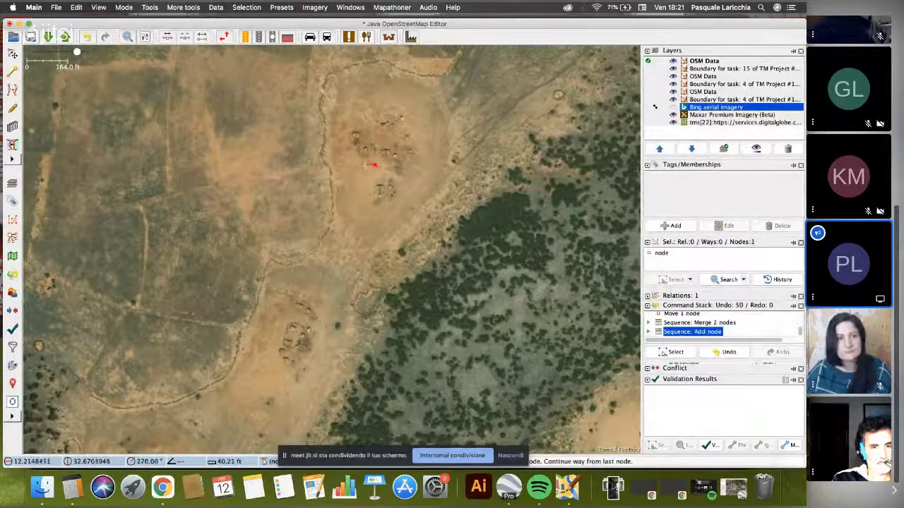
key("Escape")
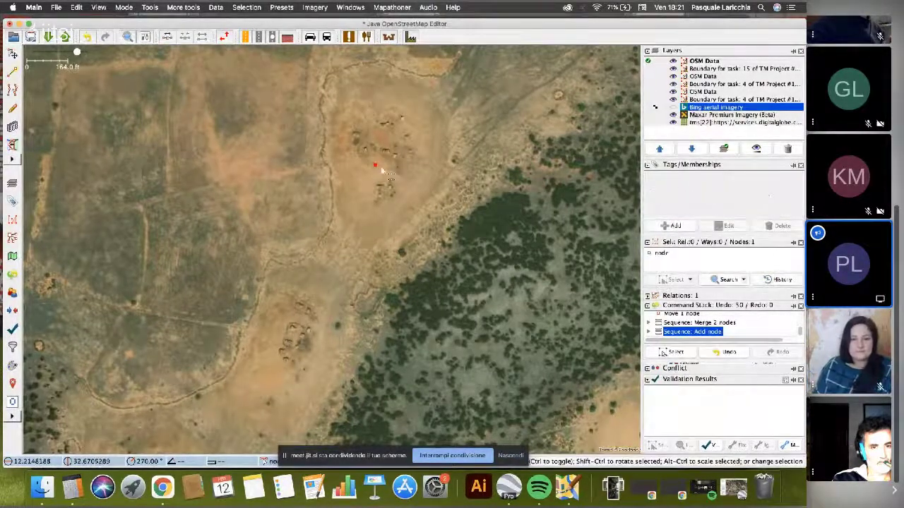
left_click(671, 225)
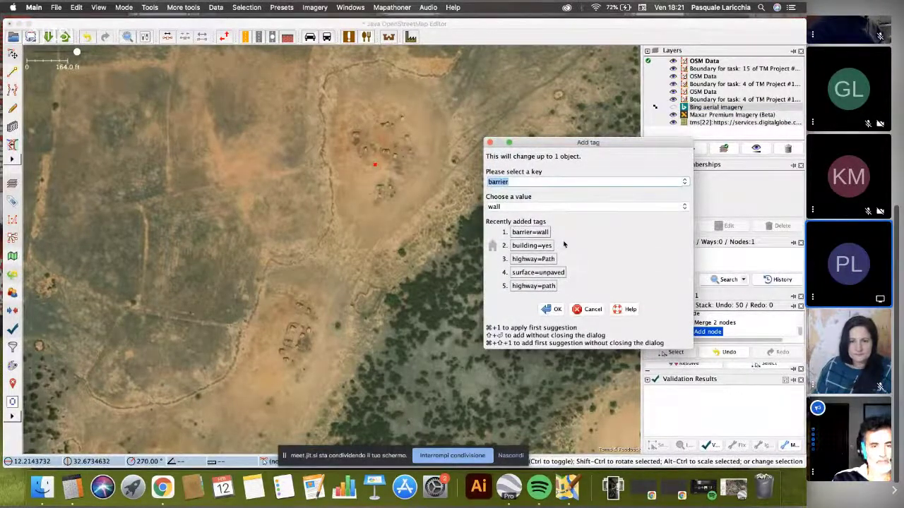
left_click(592, 309)
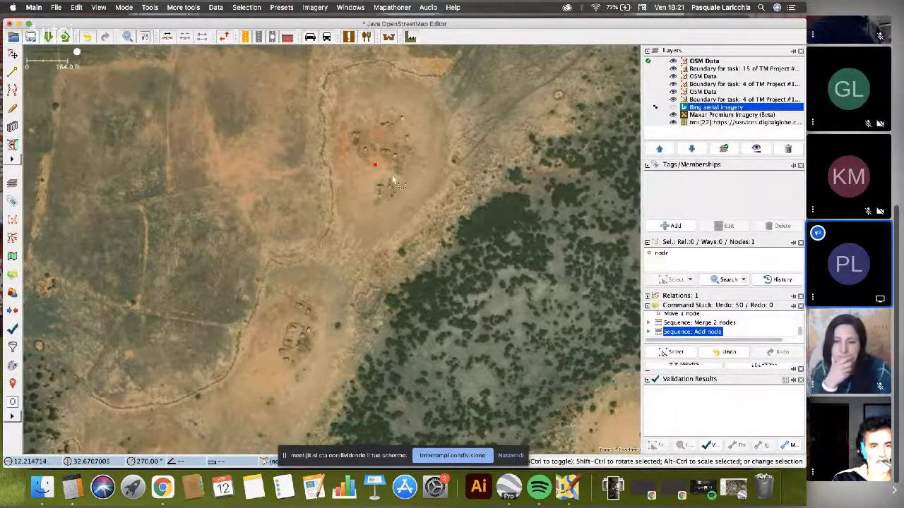
left_click(281, 8)
mouse_move(346, 146)
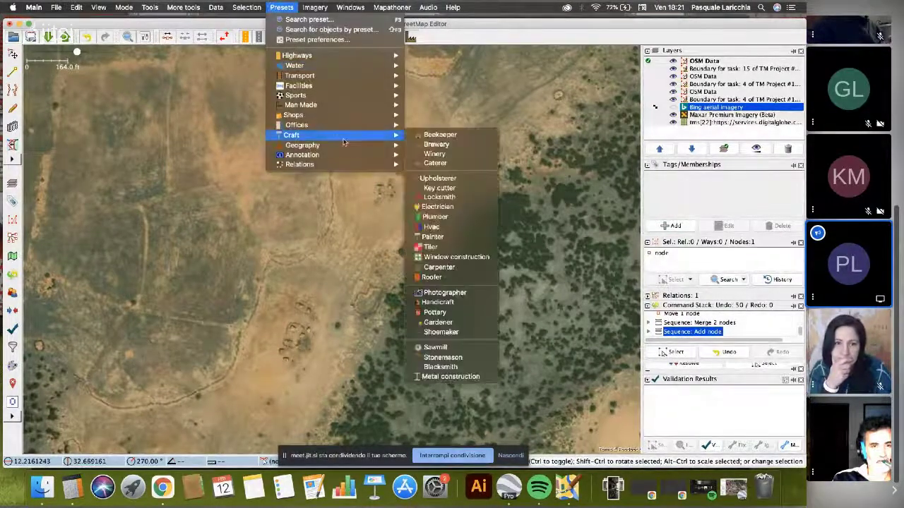
mouse_move(434, 155)
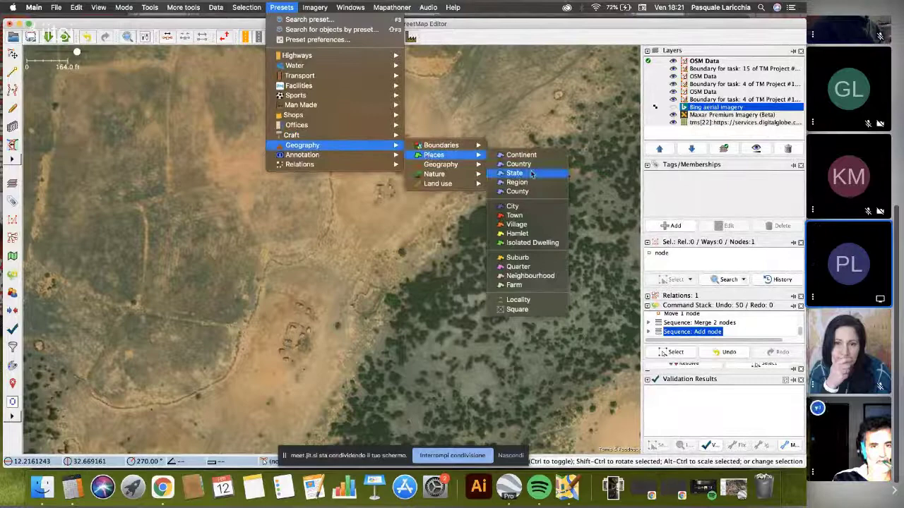
left_click(534, 242)
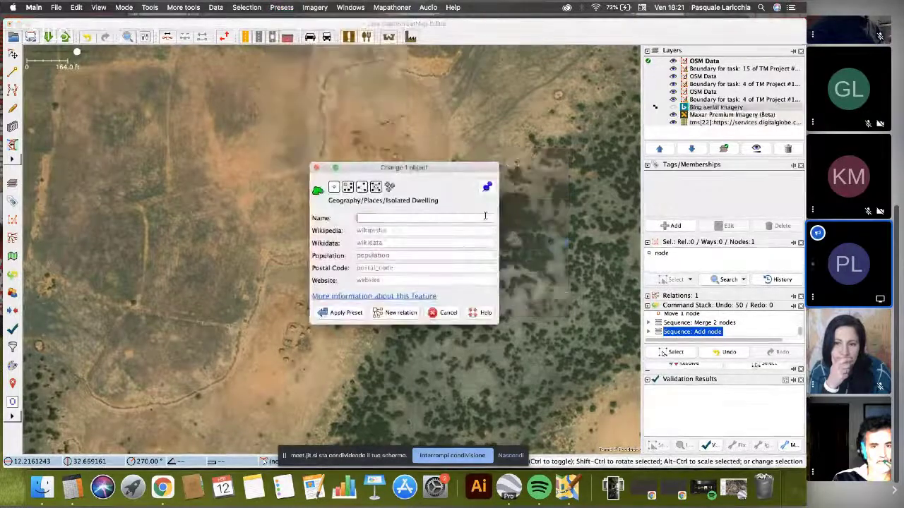
left_click(448, 313)
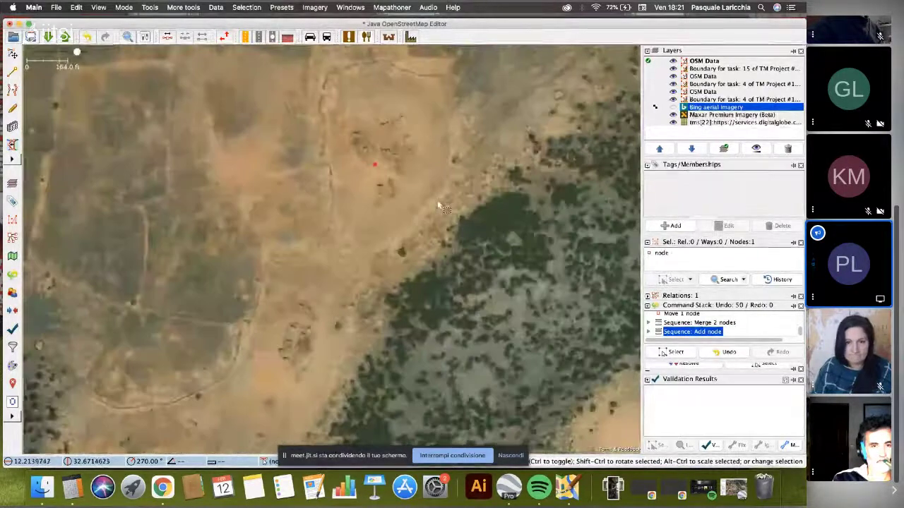
- Tag the new node as place=hamlet with the Hamlet place preset, leaving its name empty
left_click_drag(440, 207, 414, 182)
left_click(281, 8)
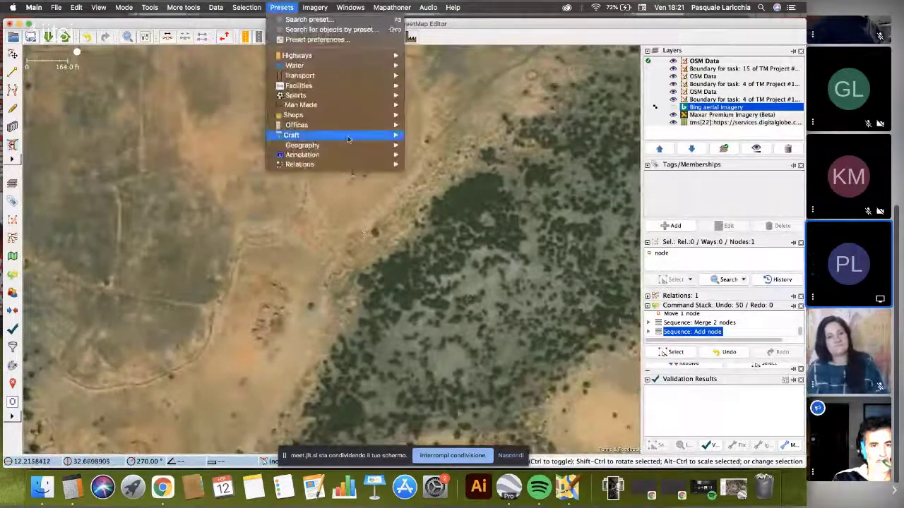
mouse_move(302, 145)
mouse_move(434, 154)
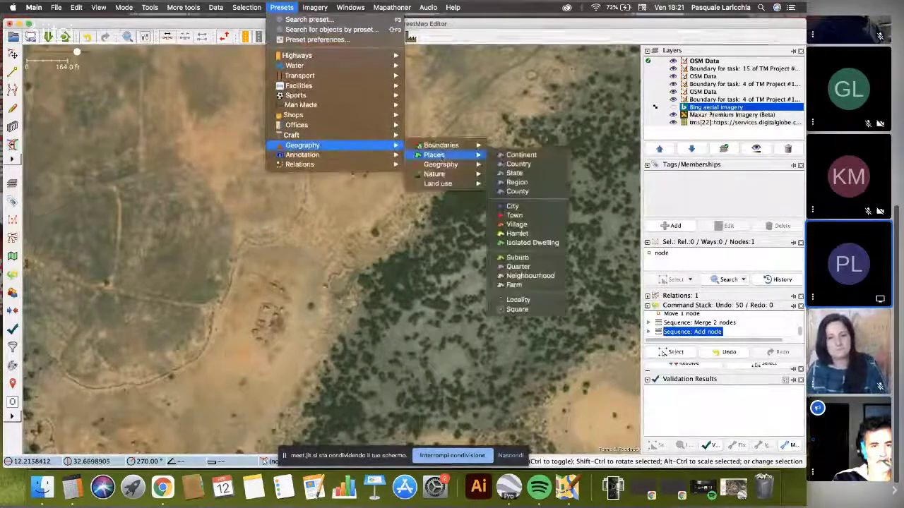
left_click(522, 234)
left_click(339, 313)
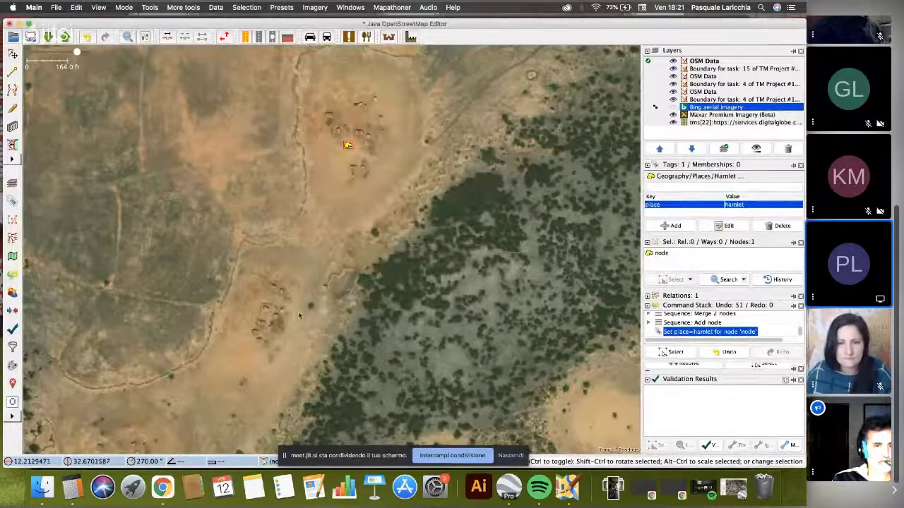
- Paste a copy of the hamlet node into the middle of the neighbouring hut cluster to the south
scroll(298, 311, "up", 2)
left_click(282, 263)
key("ctrl+v")
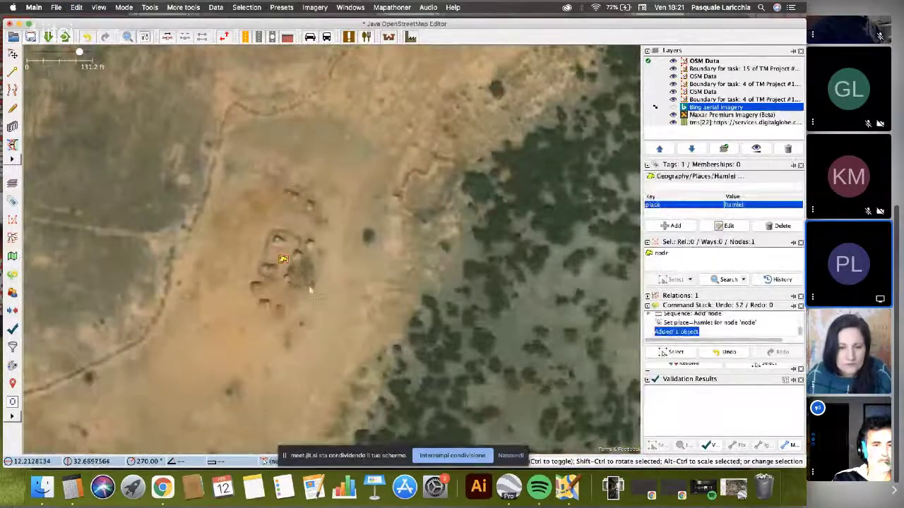
- Paste a copy of the hamlet node into the hut cluster to the southwest and nudge it to the cluster's centre
scroll(336, 301, "down", 1)
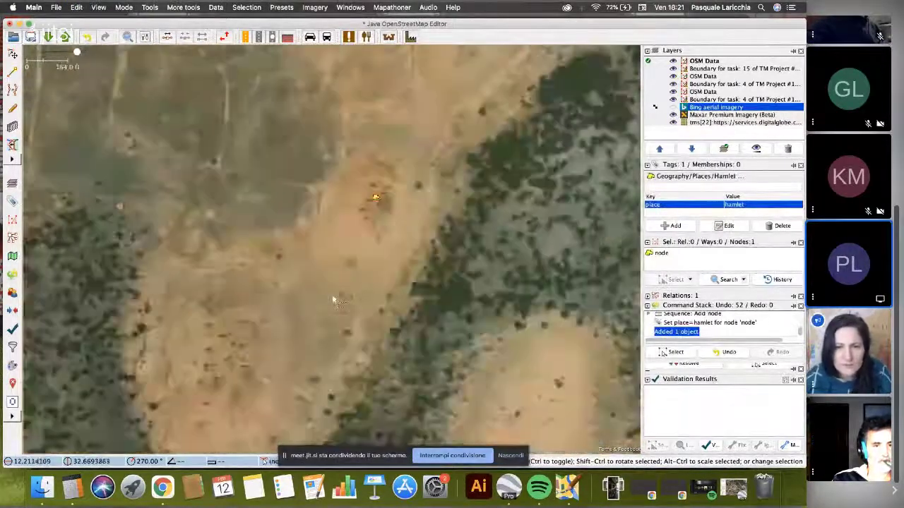
left_click_drag(336, 301, 363, 207)
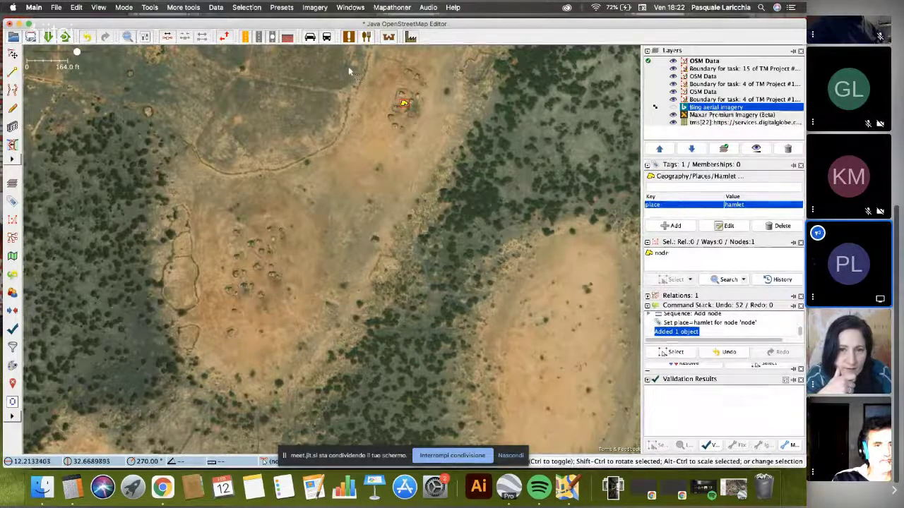
left_click(672, 225)
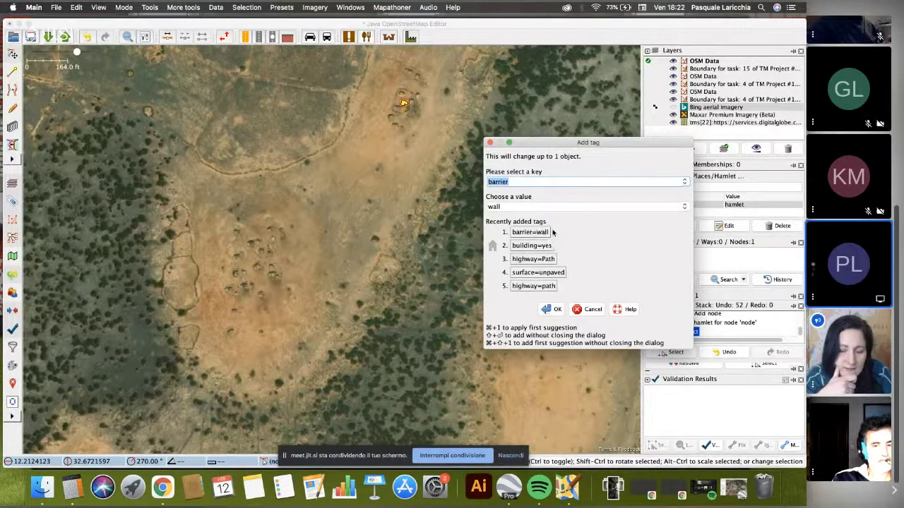
left_click(592, 309)
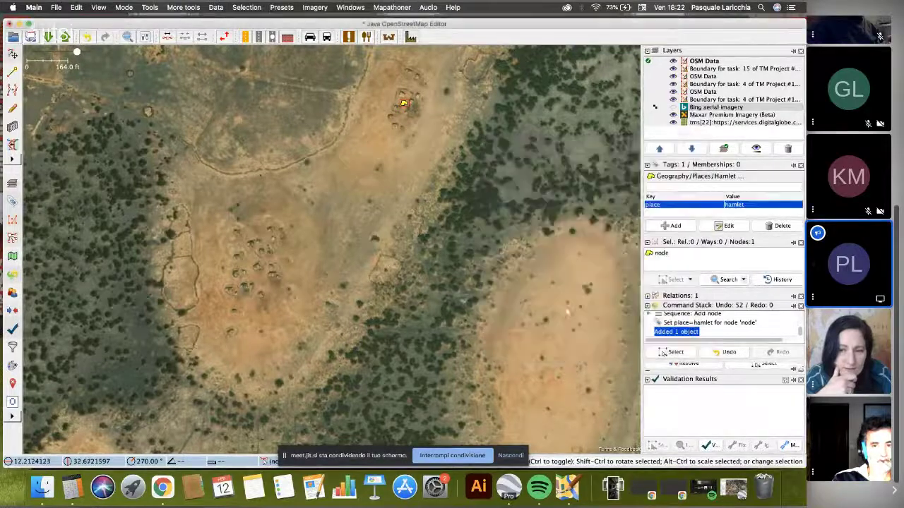
left_click(257, 267)
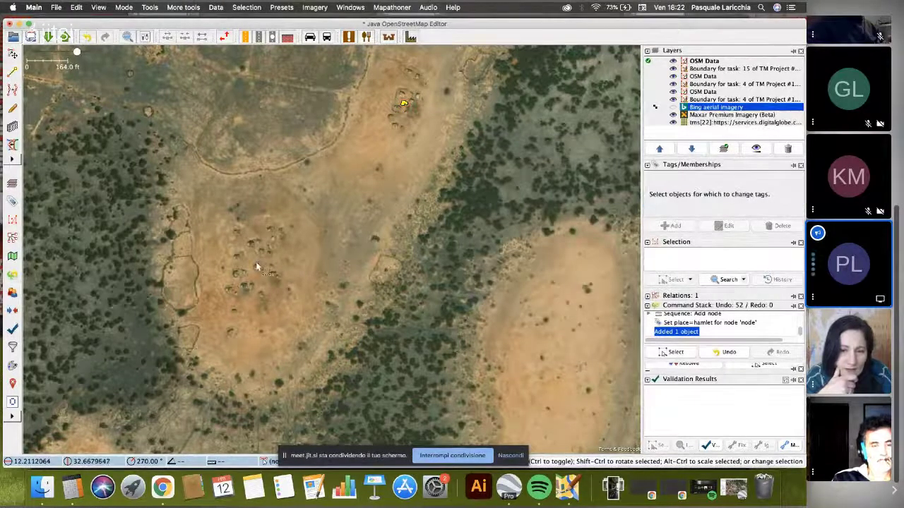
key("ctrl+v")
left_click_drag(256, 263, 248, 259)
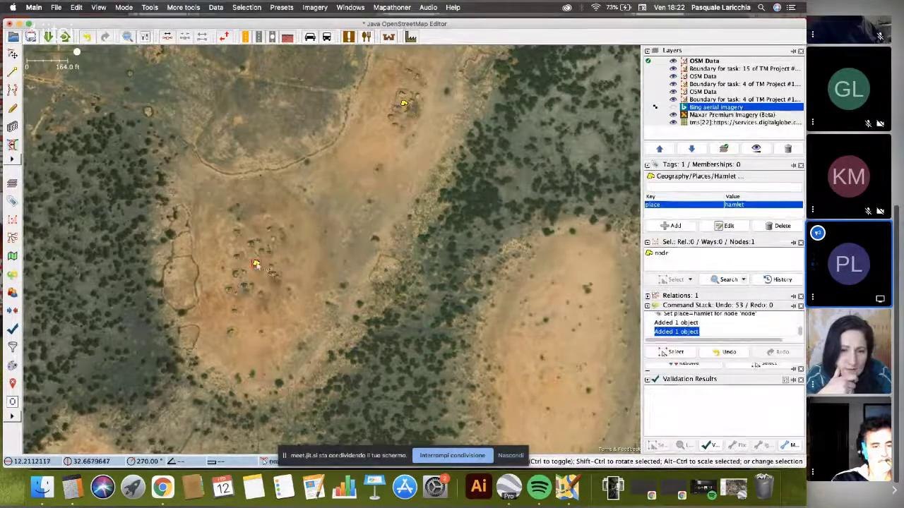
- Draw a closed eight-node outline around the huts of the northernmost marked cluster, including the small group at its southern end
scroll(366, 239, "down", 2)
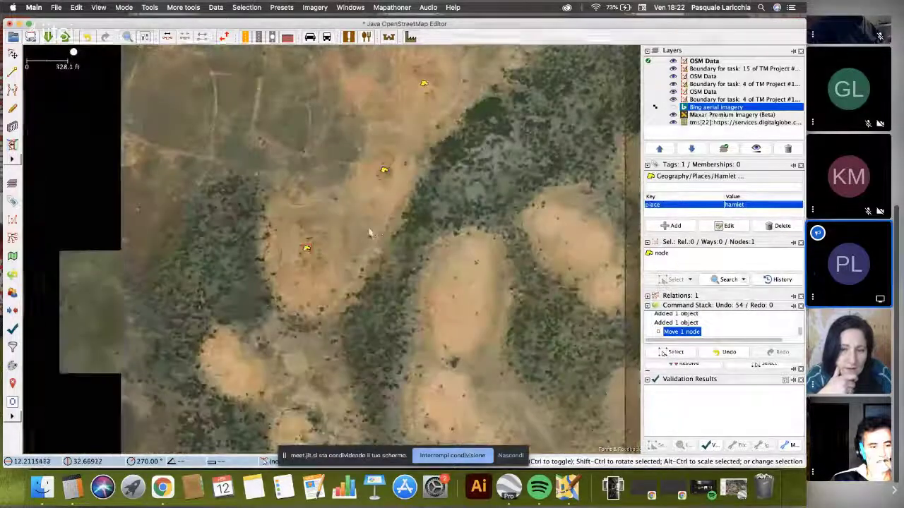
scroll(429, 132, "up", 2)
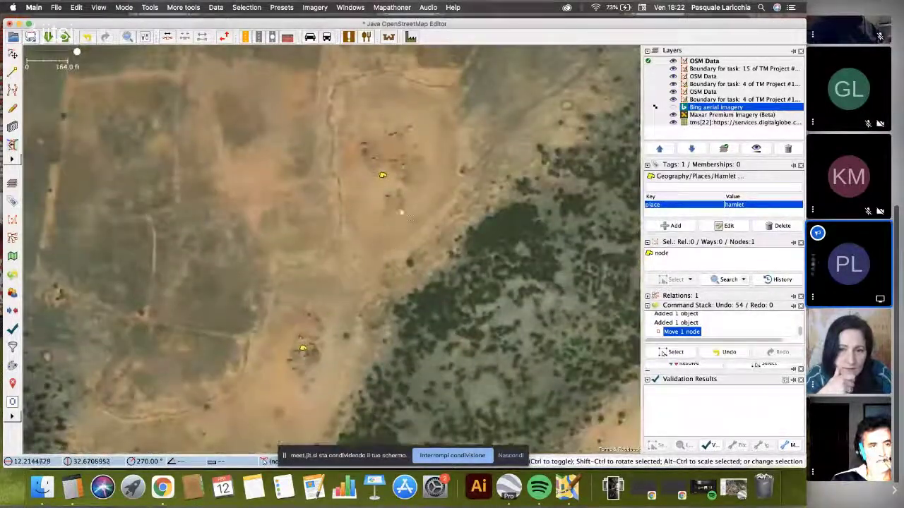
key("a")
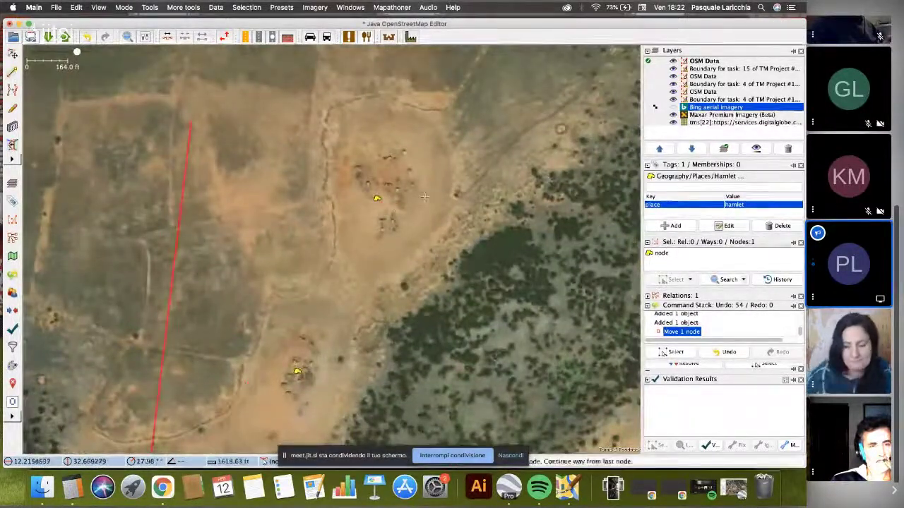
key("Escape")
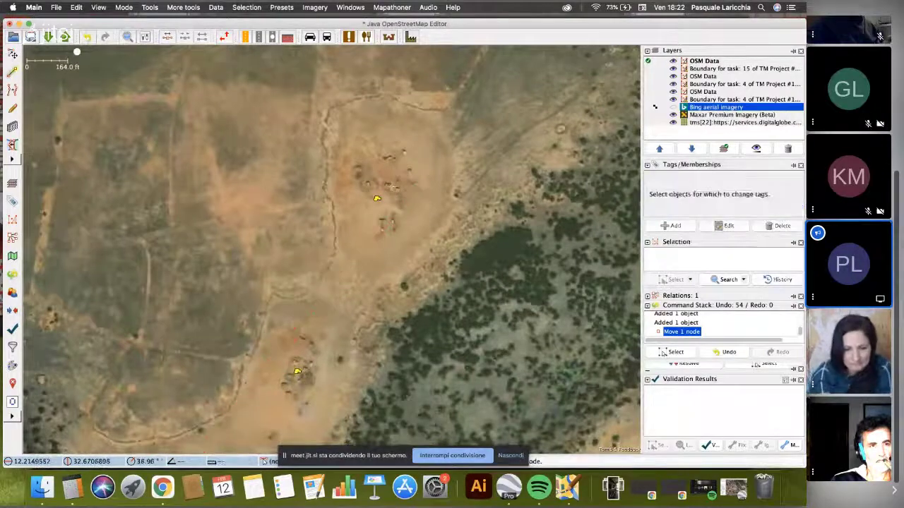
left_click(349, 162)
scroll(408, 147, "up", 1)
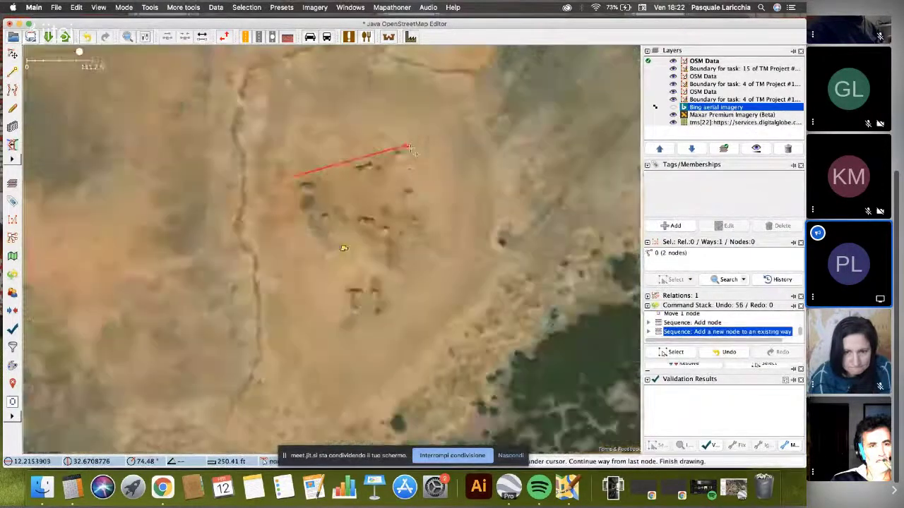
left_click(408, 146)
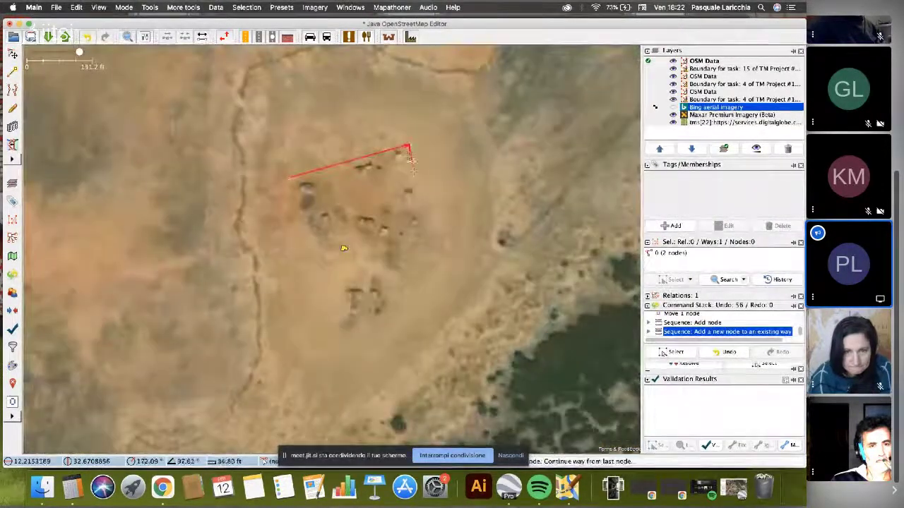
left_click(426, 228)
left_click(392, 243)
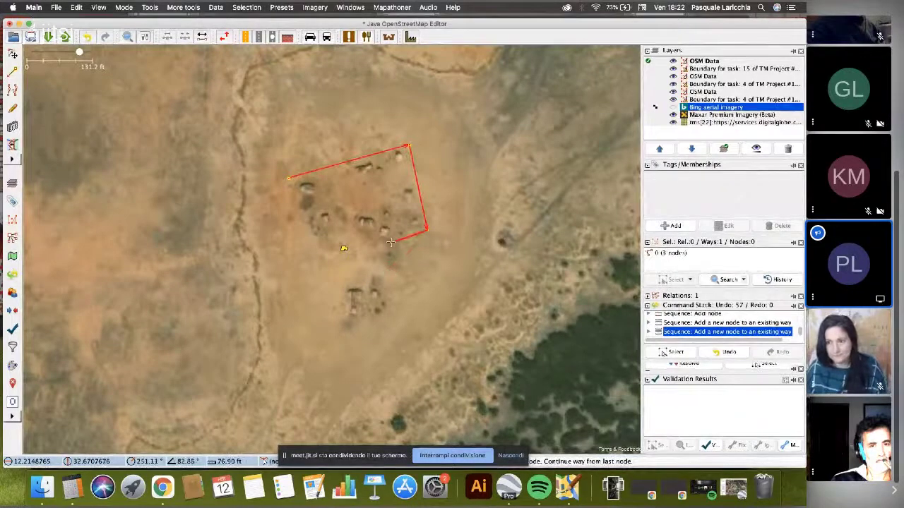
left_click(346, 322)
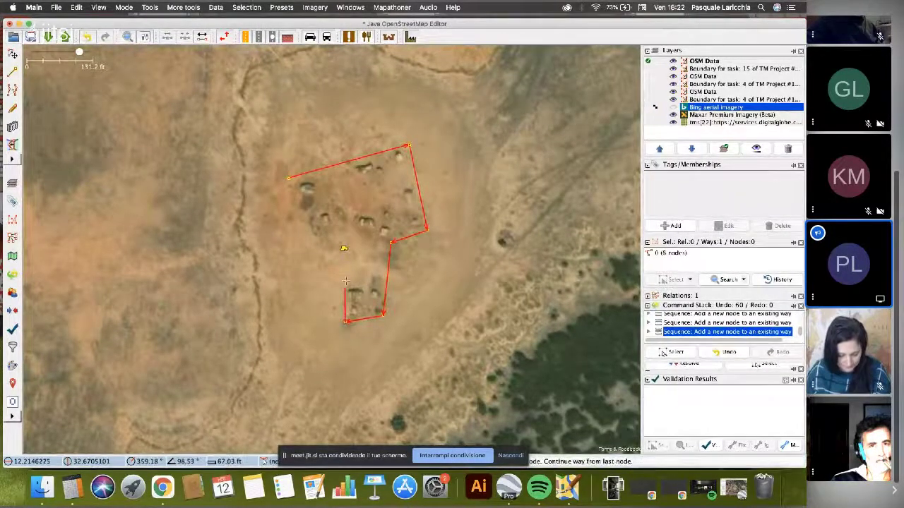
left_click(351, 234)
left_click(308, 224)
left_click(289, 180)
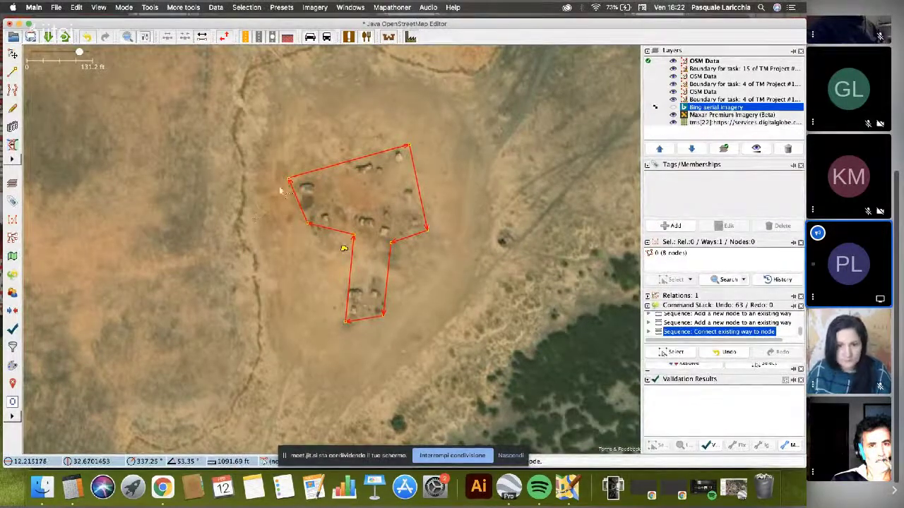
- Move the northernmost cluster's hamlet node into the middle of the upper part of the new outline
key("s")
left_click_drag(344, 248, 362, 204)
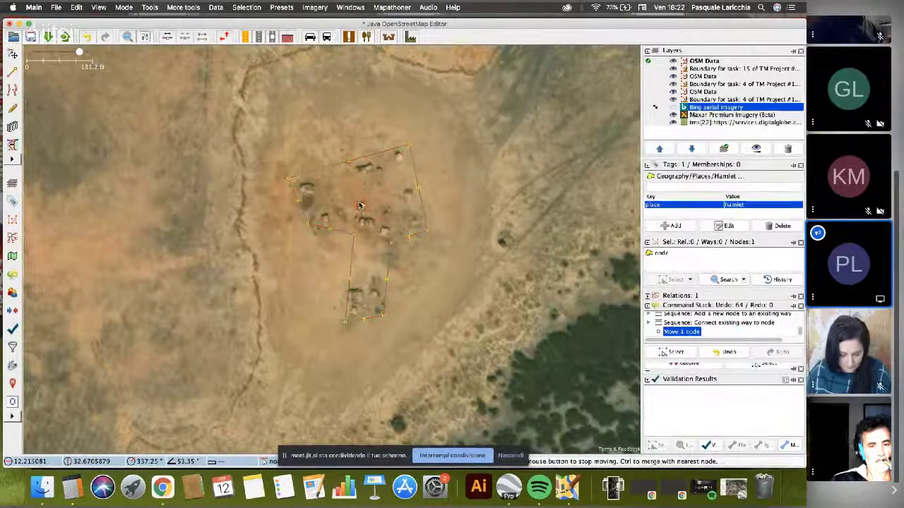
- Shift the whole settlement outline slightly southwest and move its western inner-corner node a little outward
left_click(336, 168)
key("alt+a")
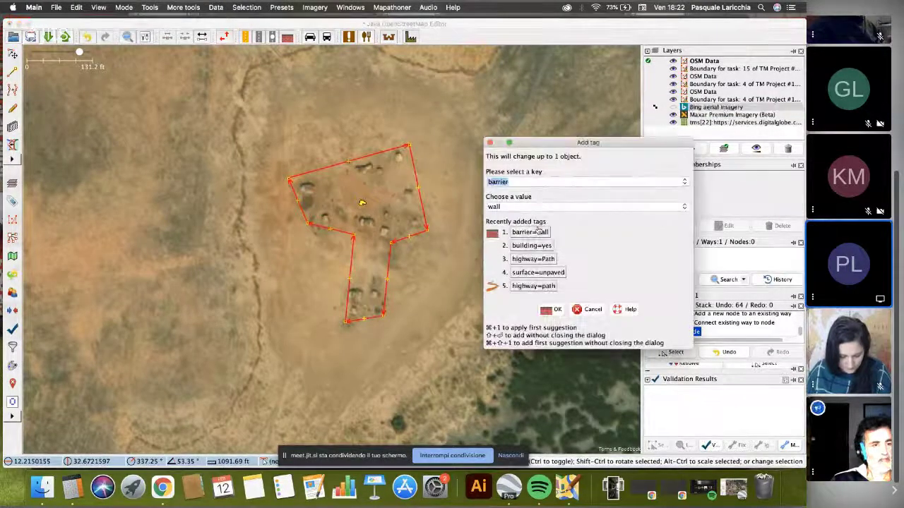
left_click(590, 310)
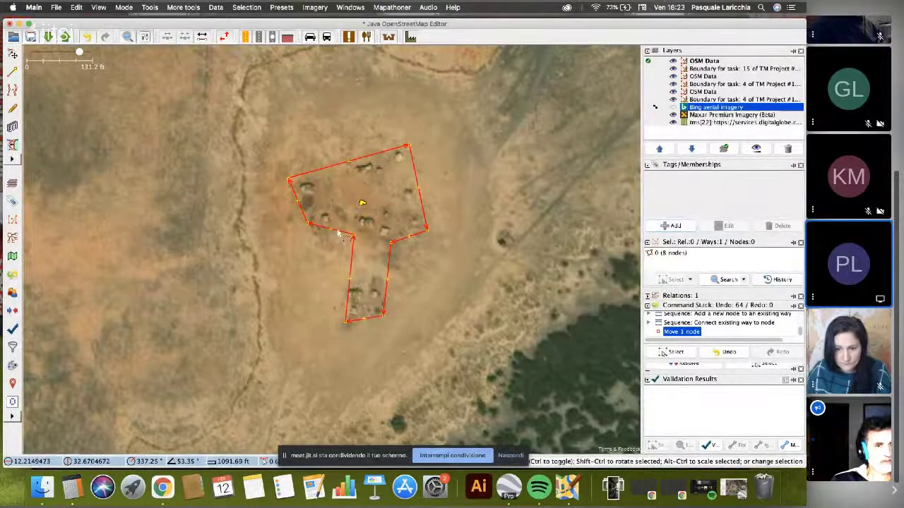
key("shift+Down")
key("shift+Left")
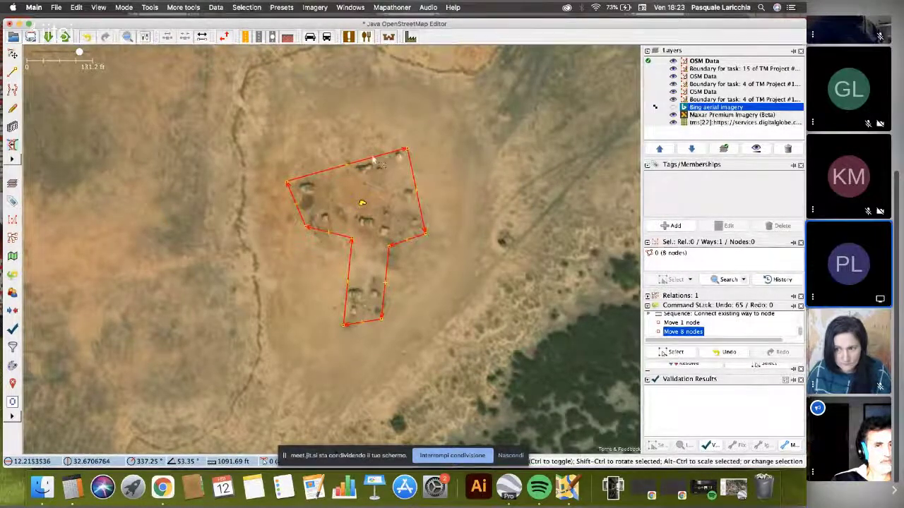
left_click_drag(374, 158, 373, 157)
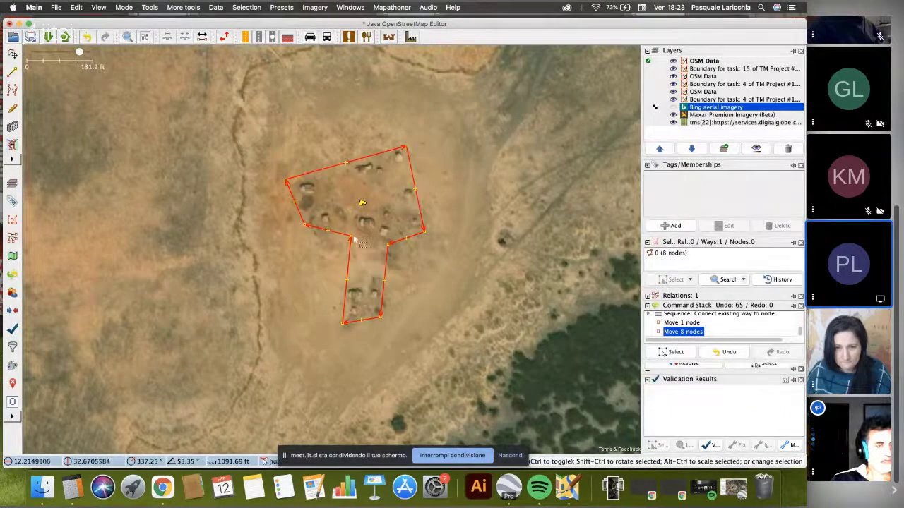
left_click_drag(351, 239, 347, 243)
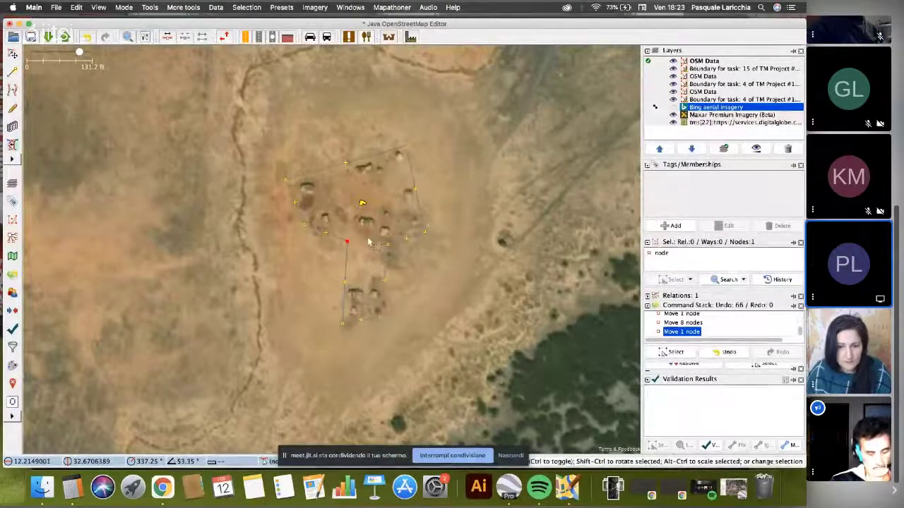
- Try to apply the Residential Area land-use preset to the settlement outline
left_click(281, 7)
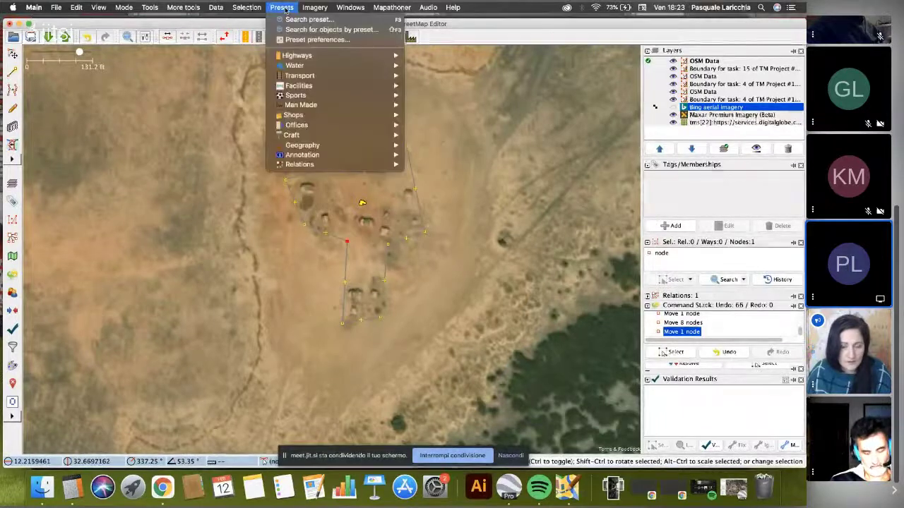
mouse_move(332, 144)
mouse_move(464, 150)
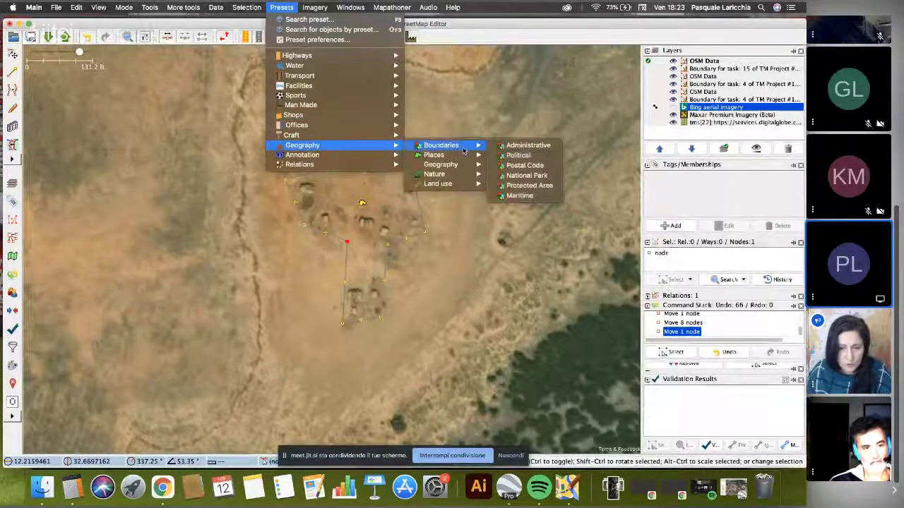
mouse_move(452, 183)
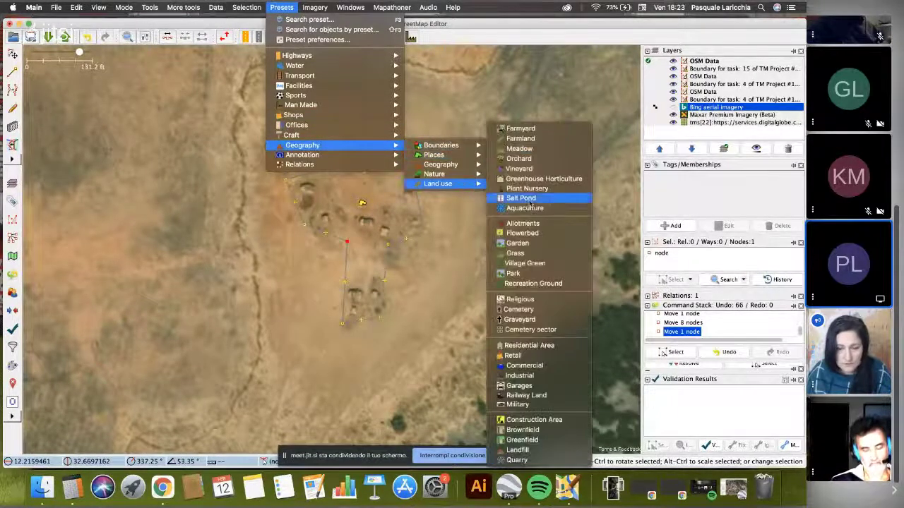
left_click(546, 345)
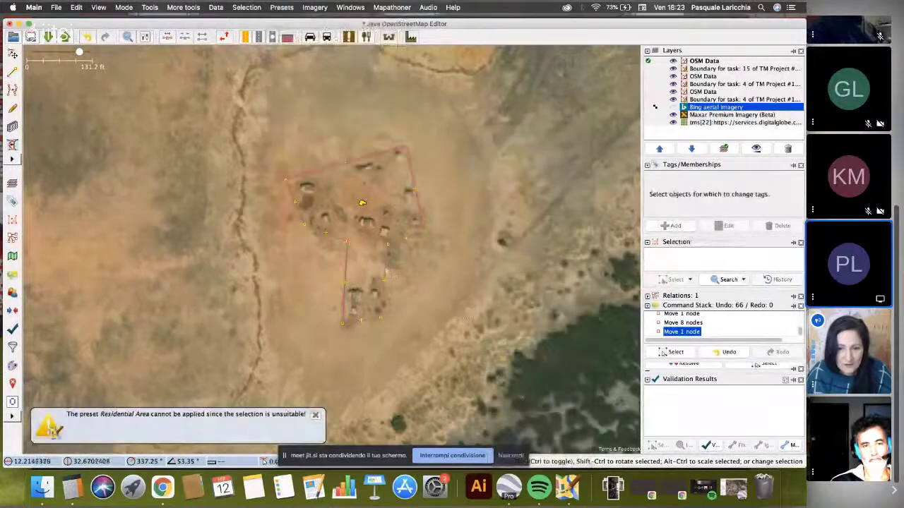
left_click(395, 260)
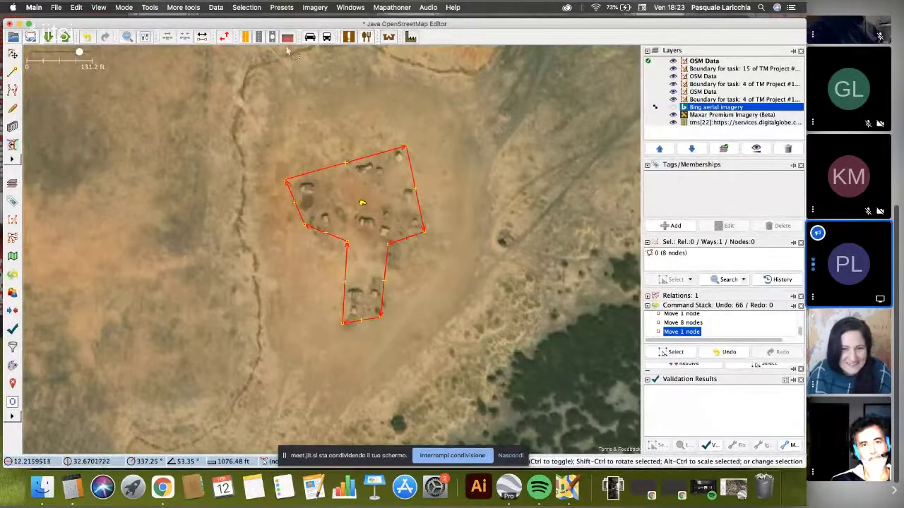
- Switch to the Jitsi meeting in Chrome and stop sharing the screen
left_click(162, 487)
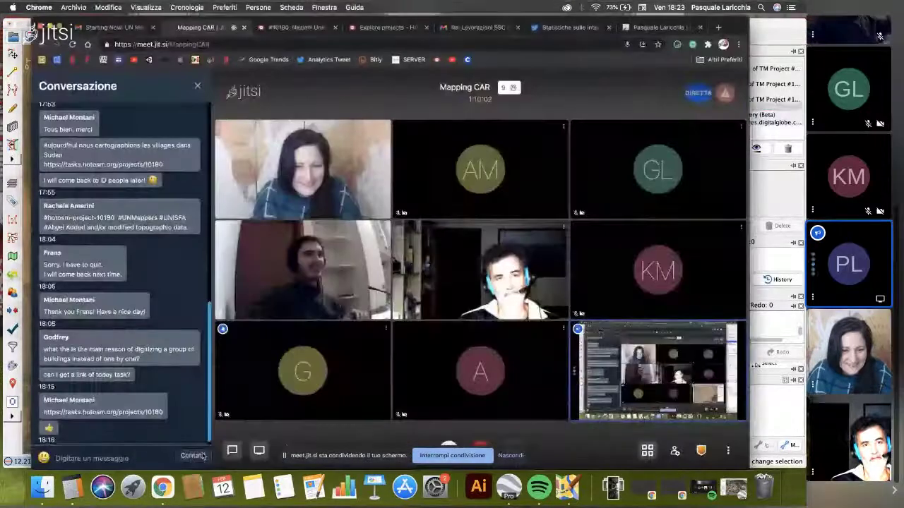
left_click(455, 456)
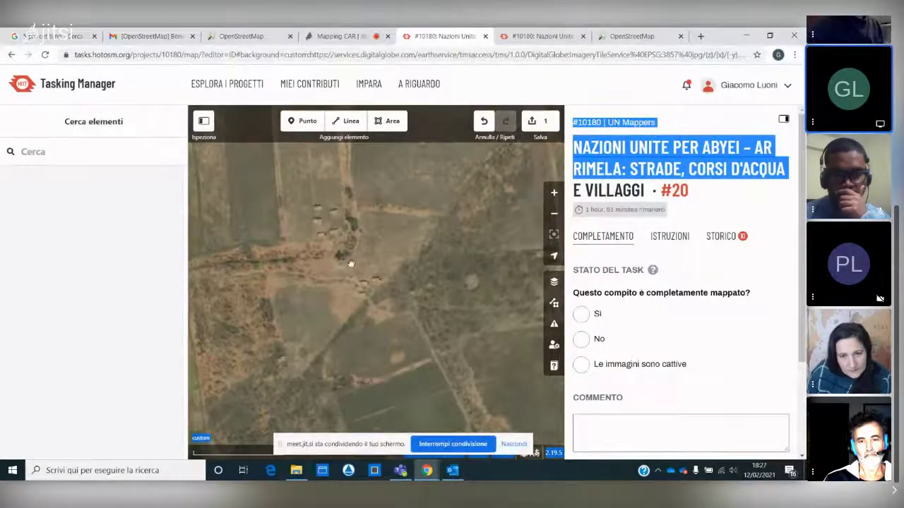
left_click_drag(353, 261, 360, 279)
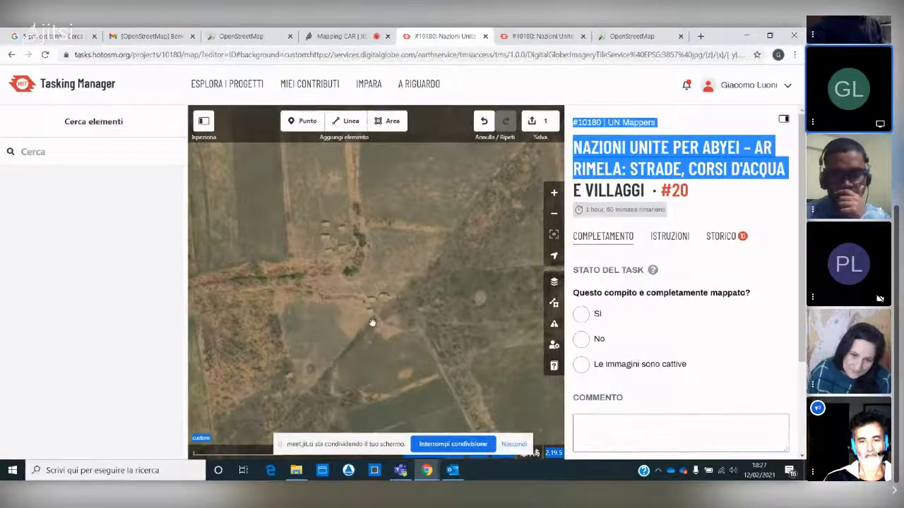
left_click_drag(371, 321, 360, 266)
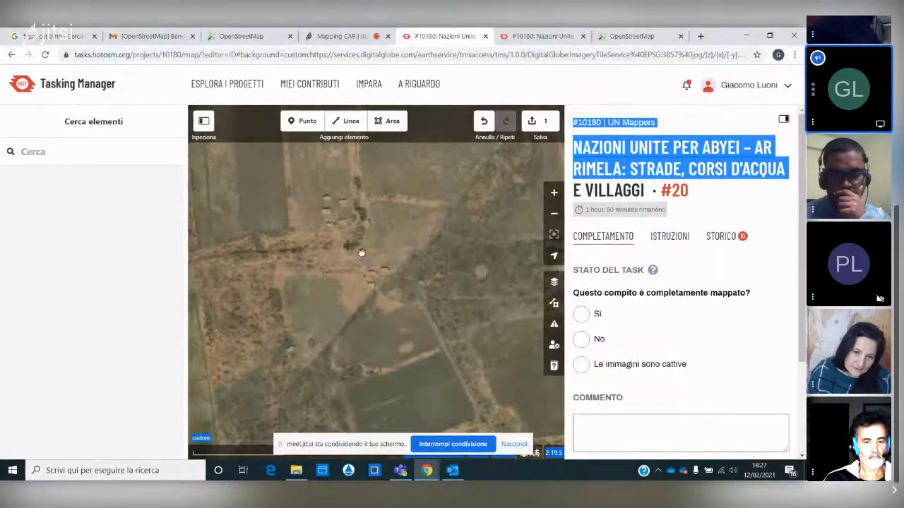
left_click(392, 122)
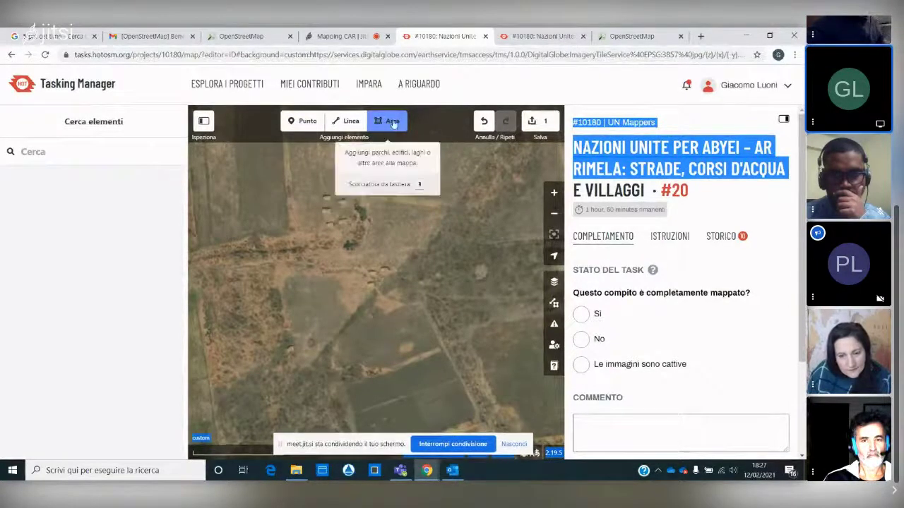
left_click(392, 123)
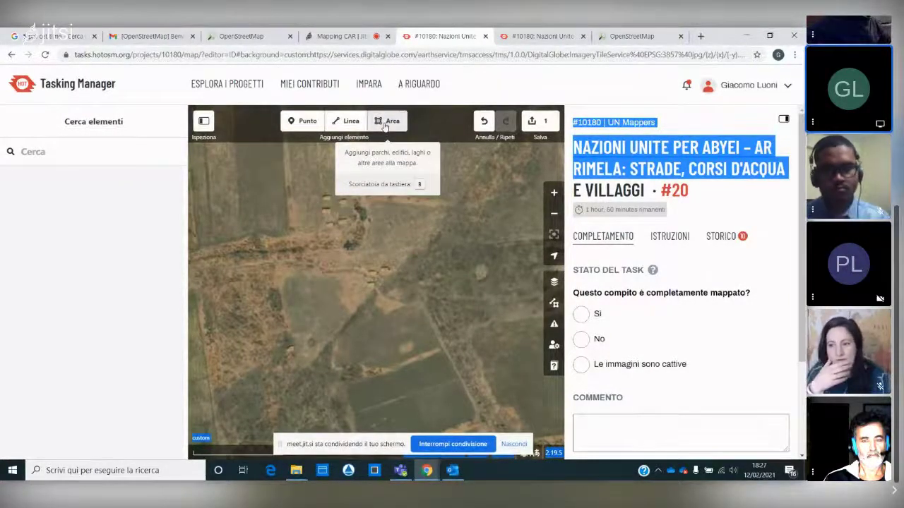
left_click(385, 127)
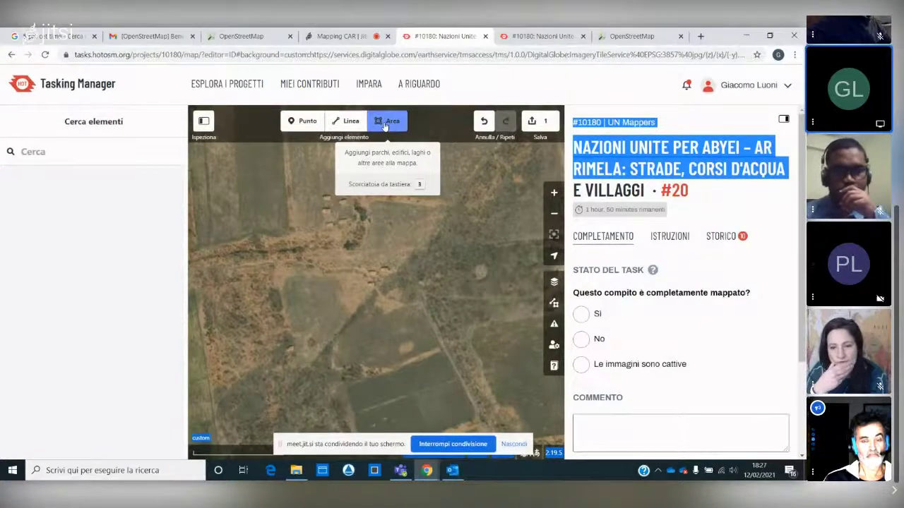
- Add a point in the middle of the hut cluster north of the dirt track on the Tasking Manager map
left_click(302, 121)
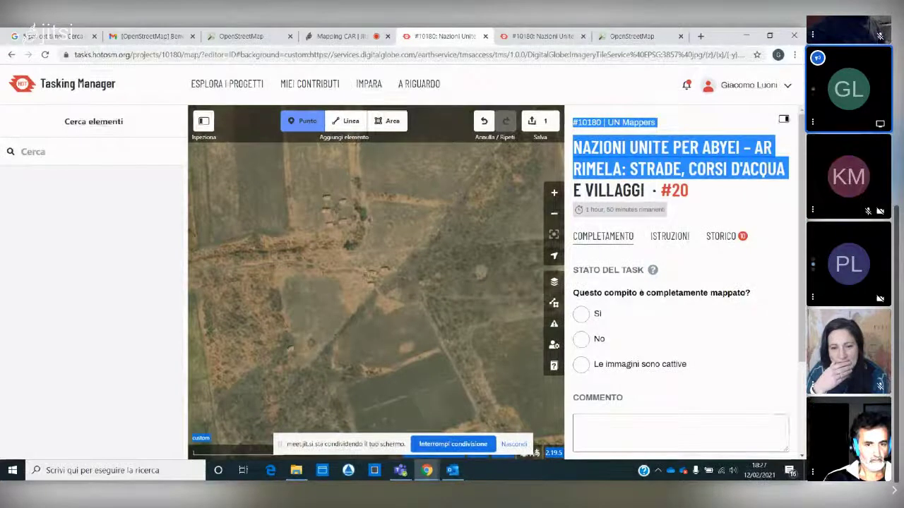
left_click(337, 210)
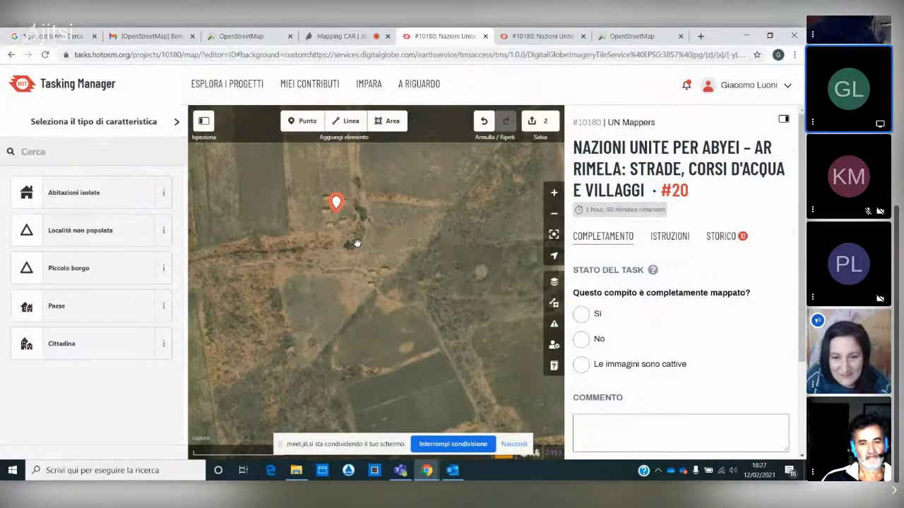
- Tag the point in the hut cluster north of the dirt track as Abitazioni isolate
scroll(357, 243, "up", 2)
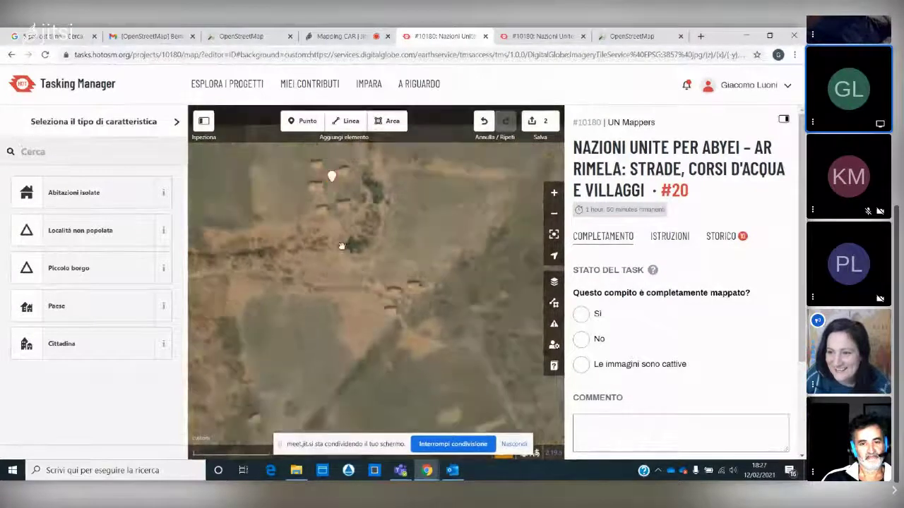
mouse_move(344, 244)
left_mouse_down()
mouse_move(357, 277)
mouse_move(419, 272)
mouse_move(325, 226)
mouse_move(295, 247)
mouse_move(307, 280)
left_mouse_up()
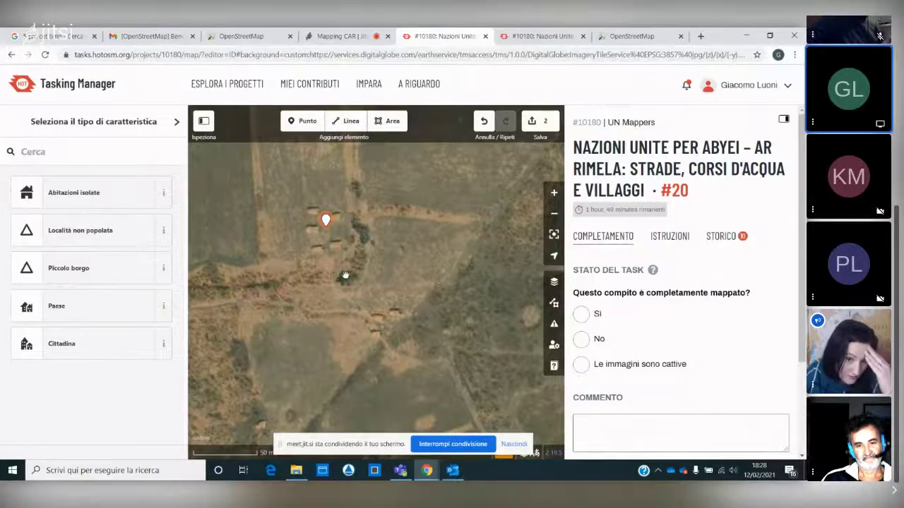
scroll(345, 276, "down", 3)
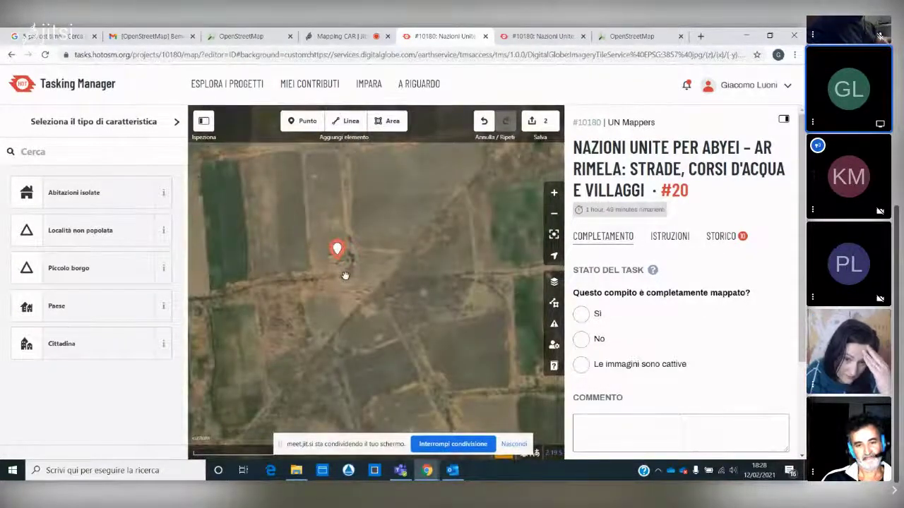
scroll(345, 276, "up", 3)
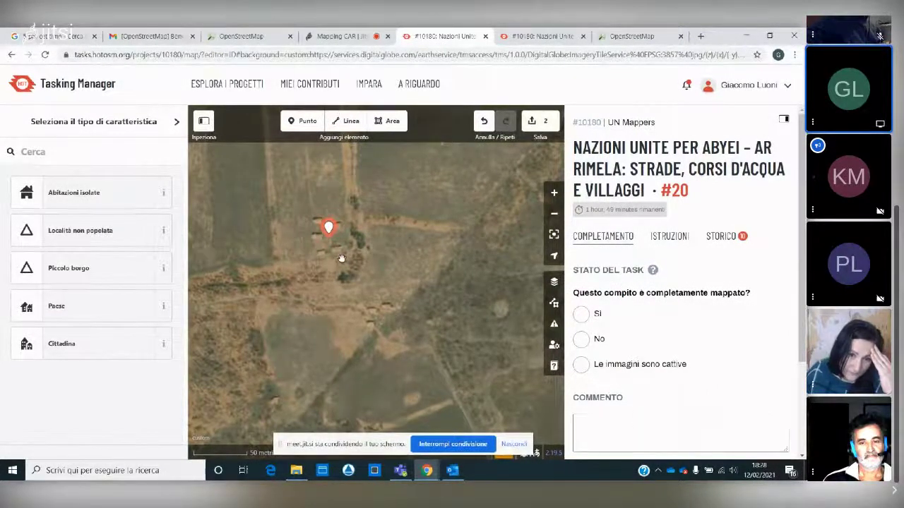
left_click(95, 195)
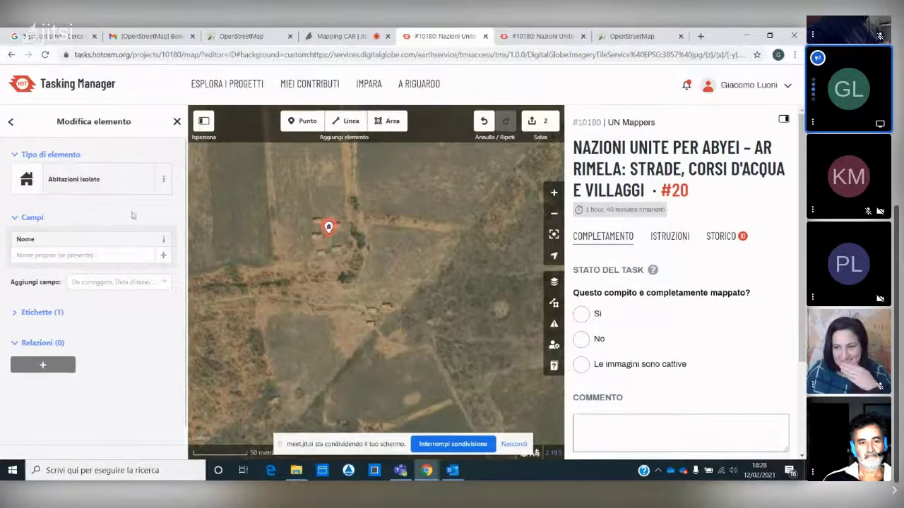
left_click(96, 181)
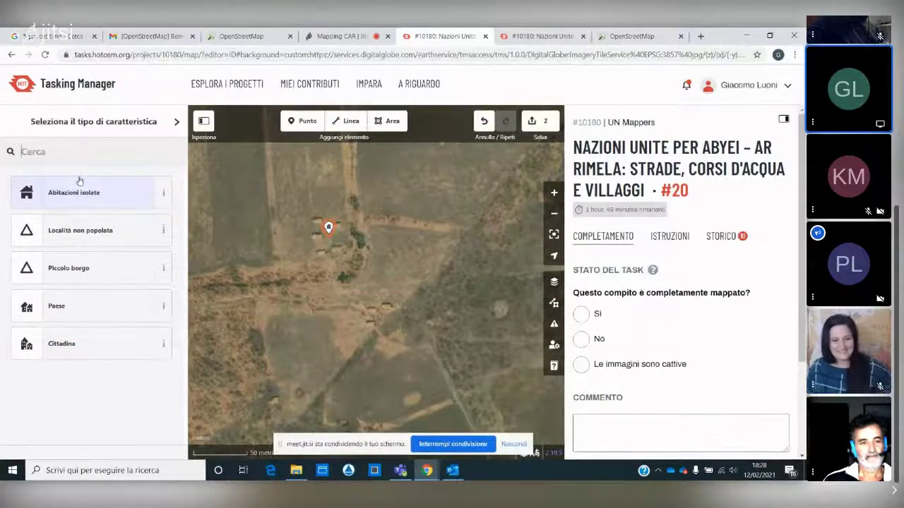
- Add a point in the smaller hut cluster southeast of the first marker and tag it as Abitazioni isolate
scroll(378, 323, "up", 1)
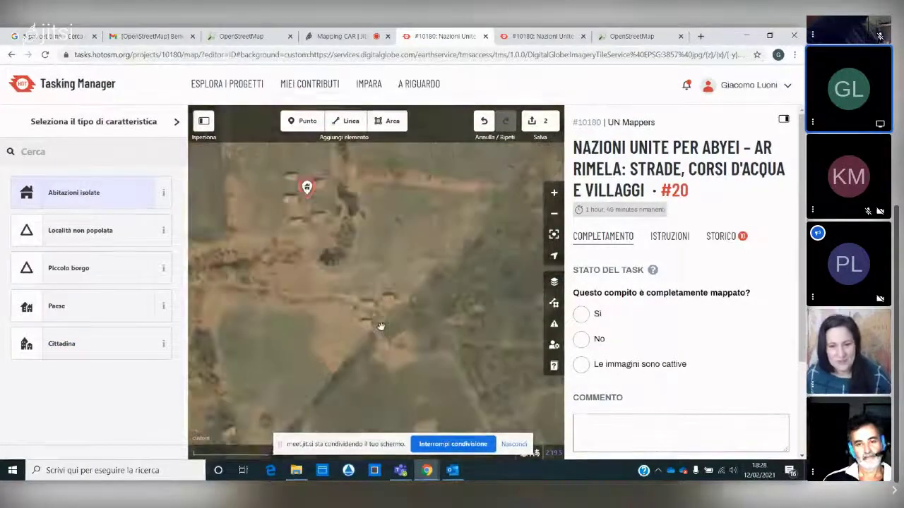
left_click(302, 122)
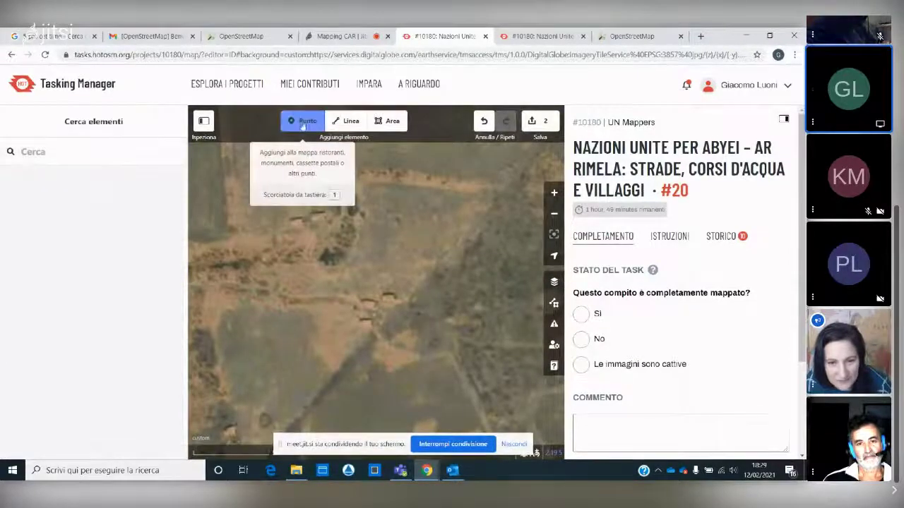
left_click(377, 311)
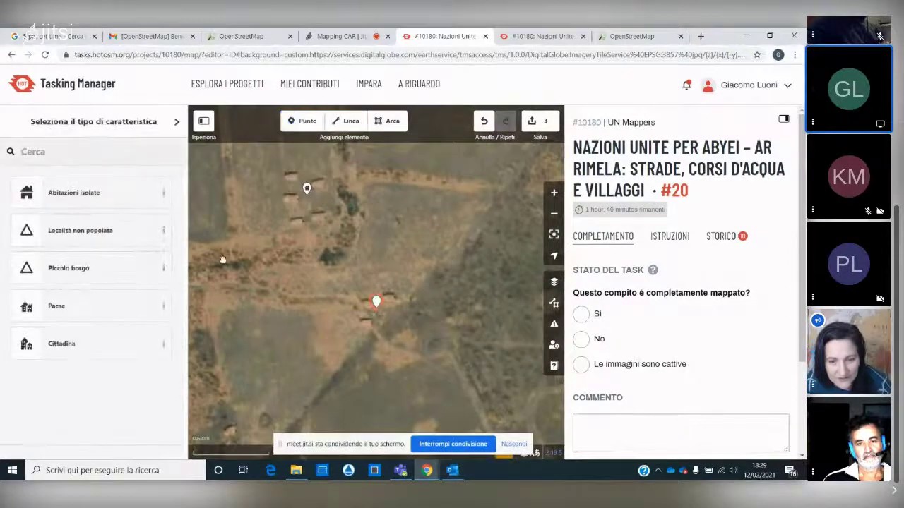
left_click(95, 193)
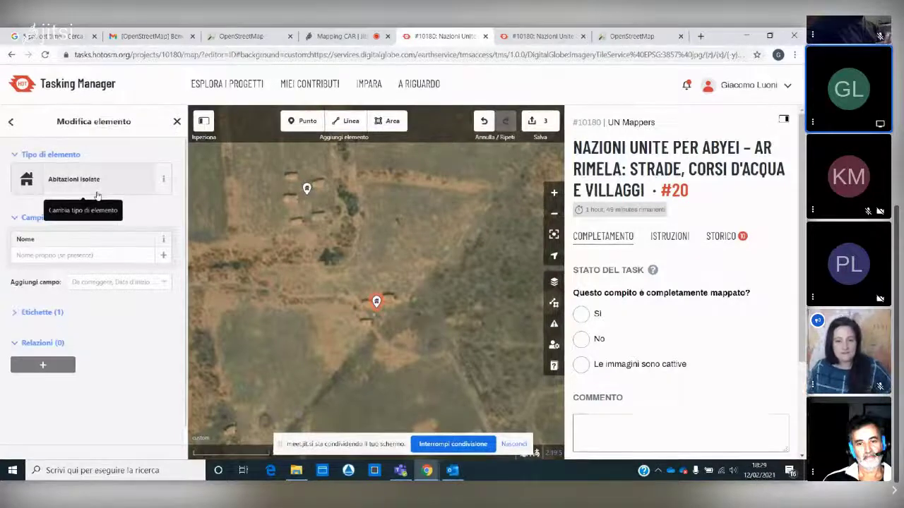
left_click(96, 192)
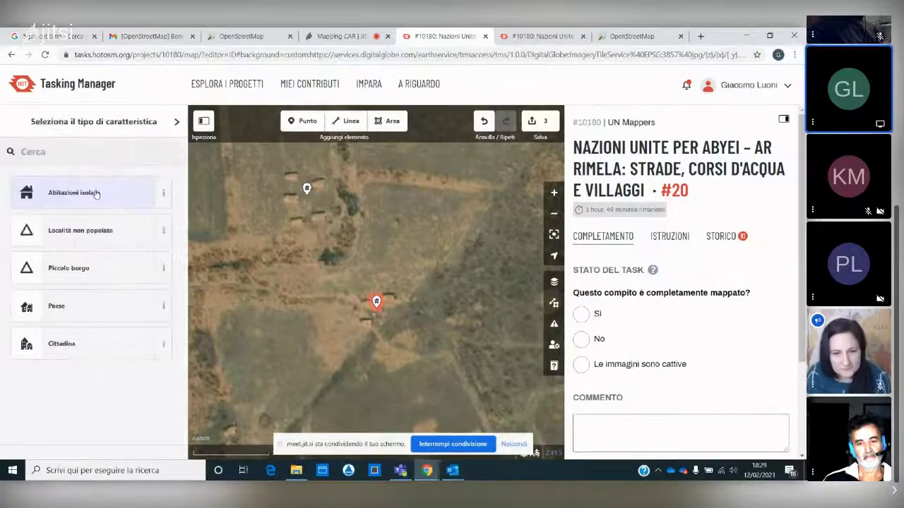
left_click(391, 121)
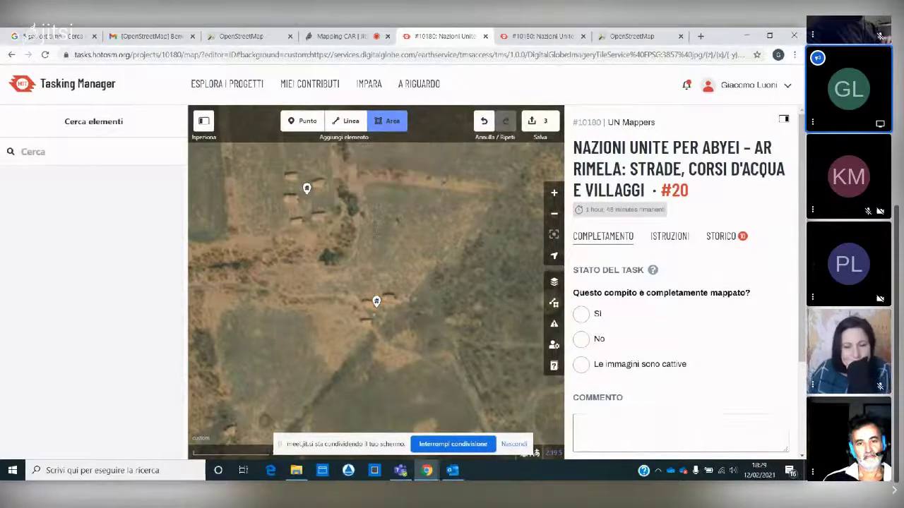
key("minus")
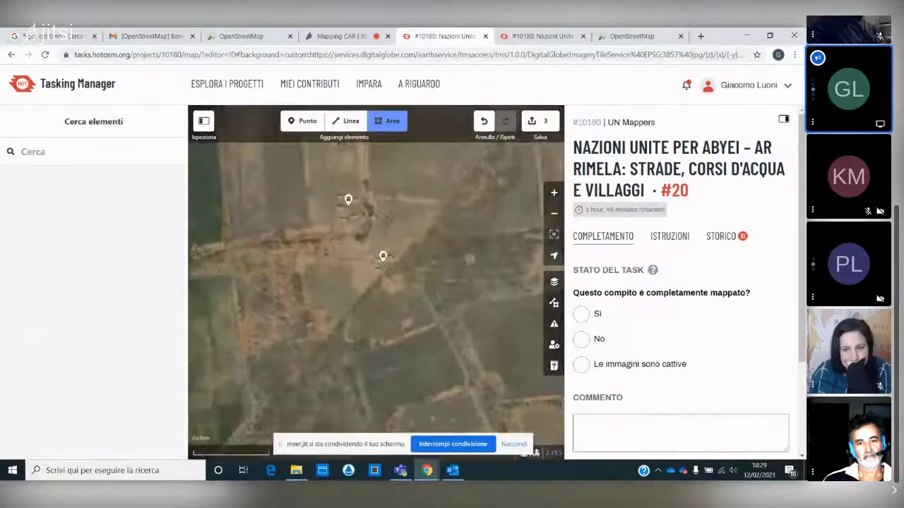
key("minus")
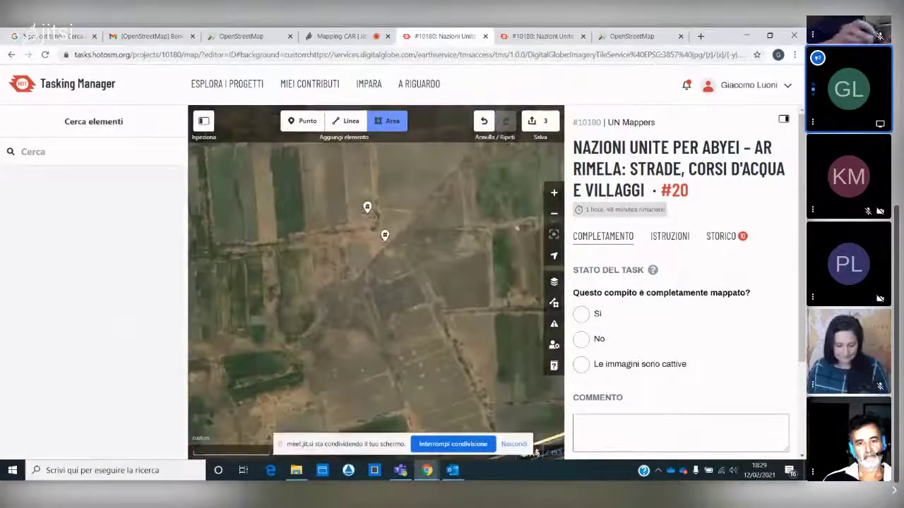
key("minus")
key("minus")
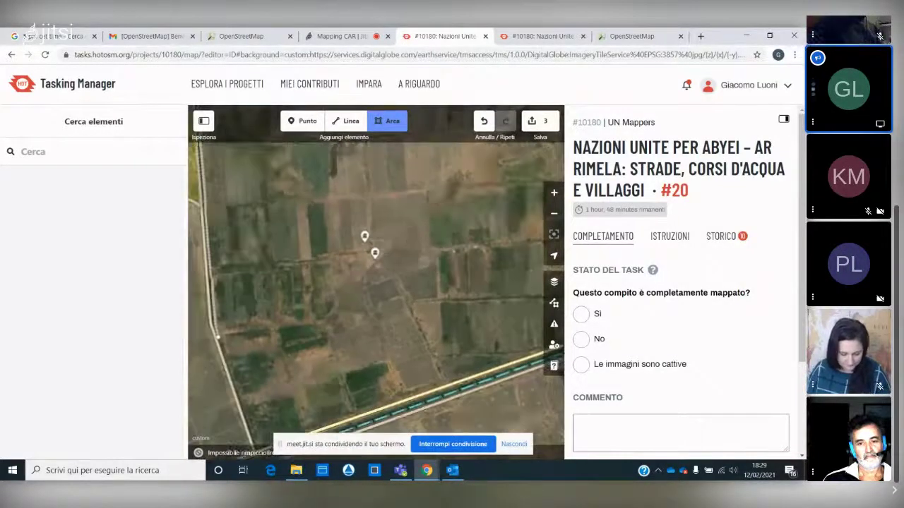
left_click(382, 124)
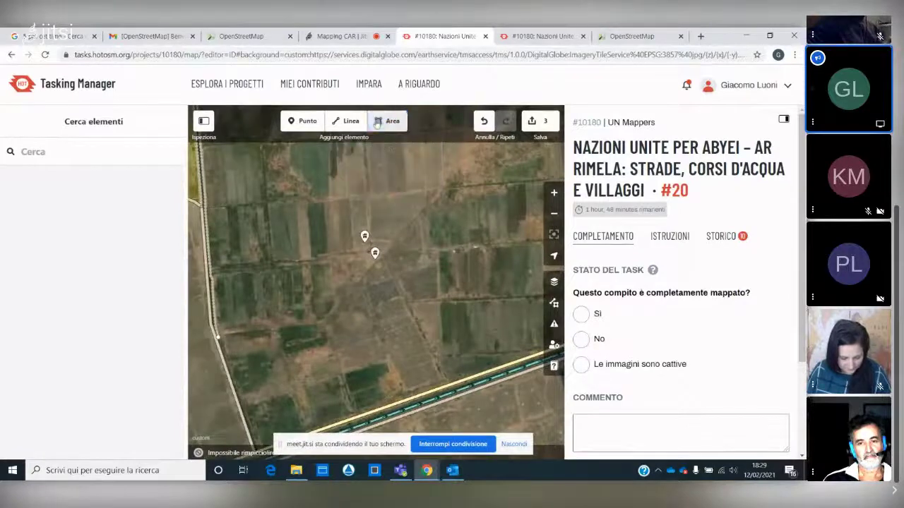
- Survey the imagery south of the road and canal, along the task's southern boundary, for settlements
scroll(385, 175, "down", 4)
scroll(445, 322, "up", 5)
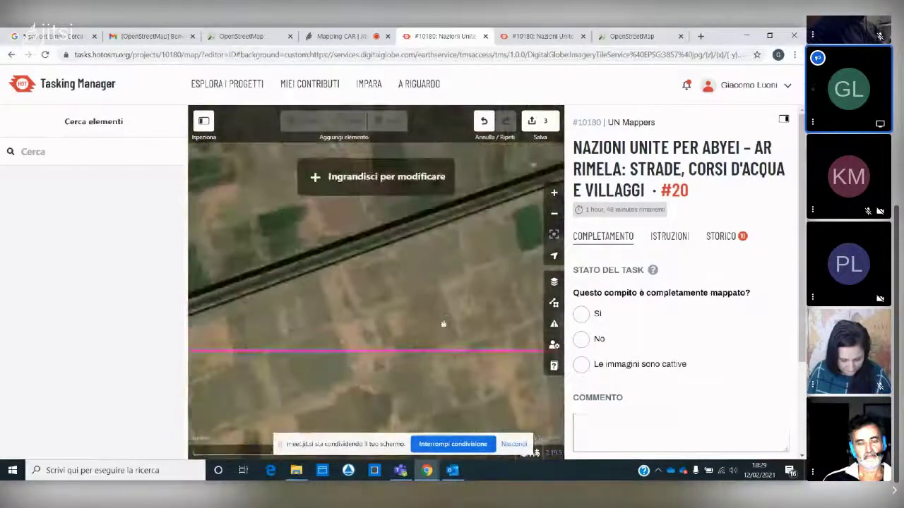
left_click_drag(403, 333, 255, 190)
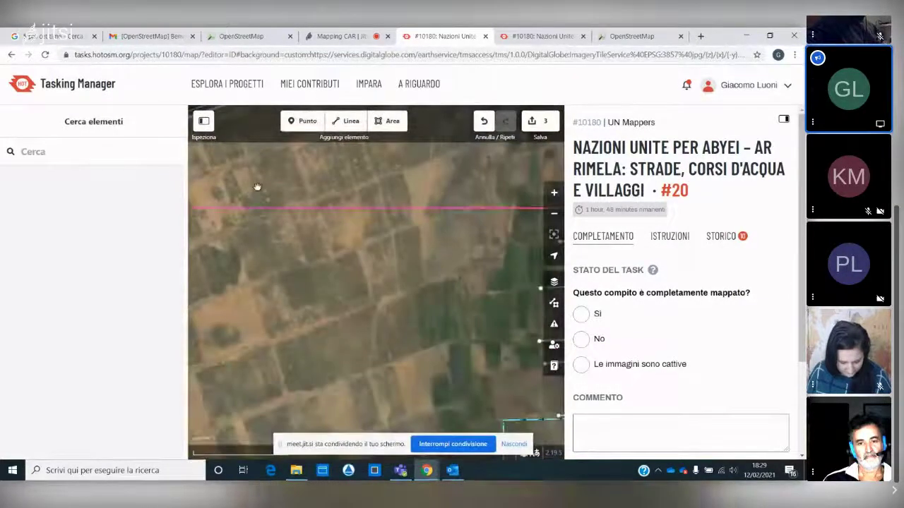
scroll(258, 187, "down", 3)
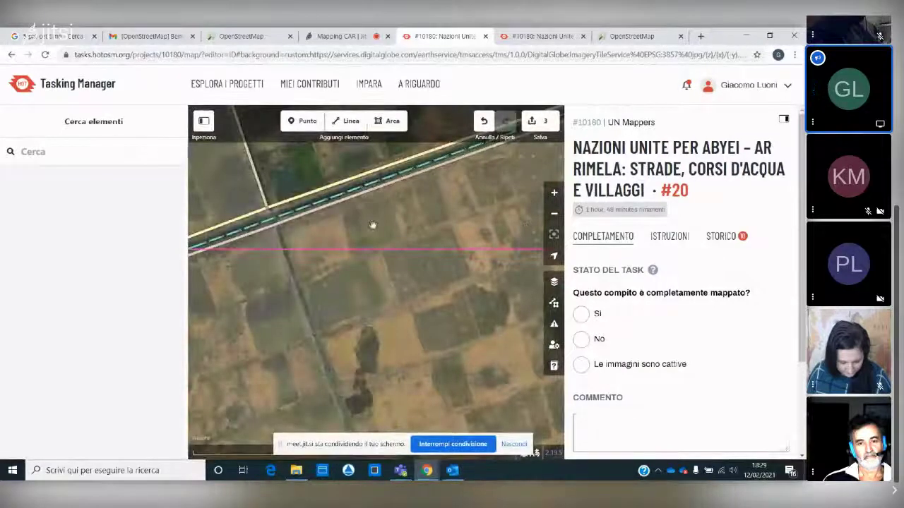
scroll(455, 243, "up", 3)
left_click_drag(472, 249, 385, 249)
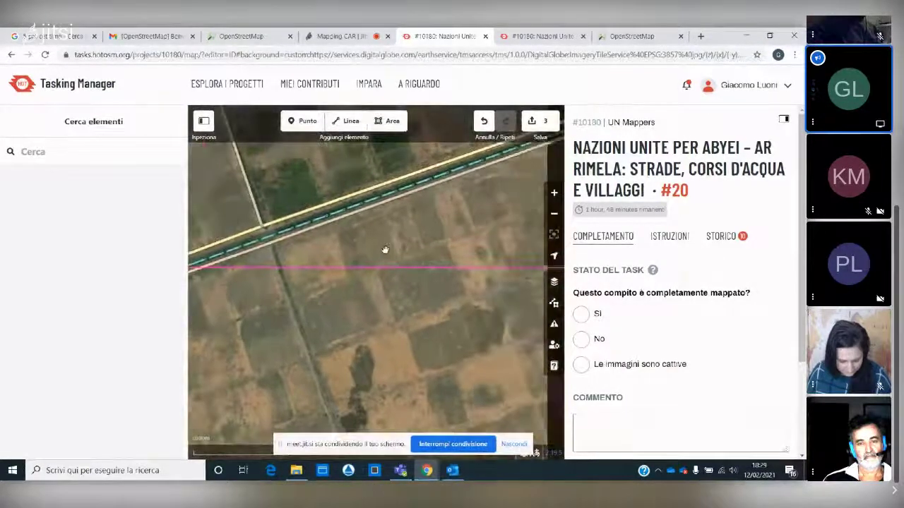
scroll(341, 259, "up", 2)
scroll(335, 259, "down", 2)
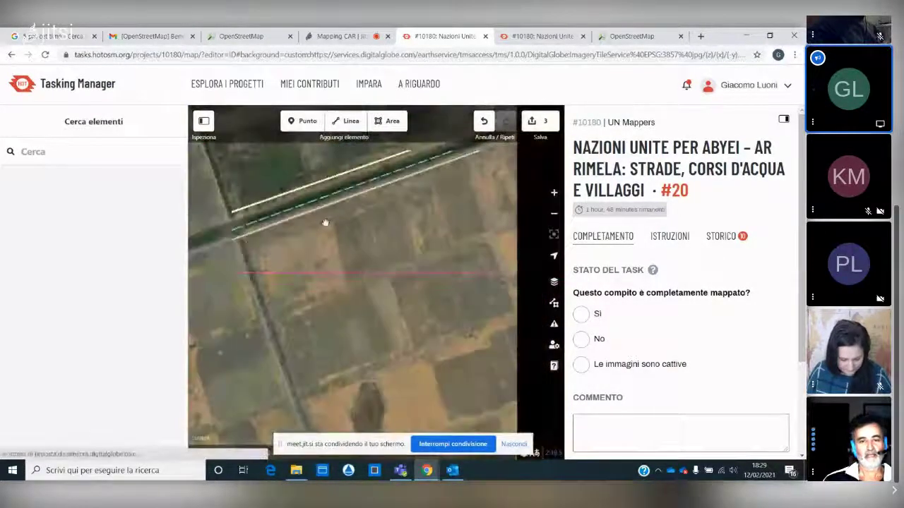
left_click_drag(324, 222, 364, 277)
- Examine the scattered huts around the bare-soil field crossed by the task's southern boundary
scroll(364, 278, "up", 3)
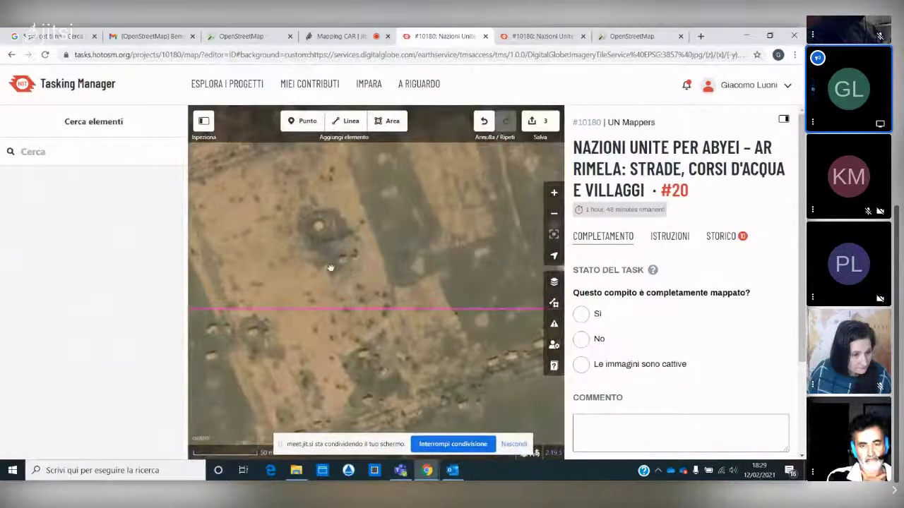
scroll(331, 267, "up", 1)
left_click_drag(332, 270, 393, 263)
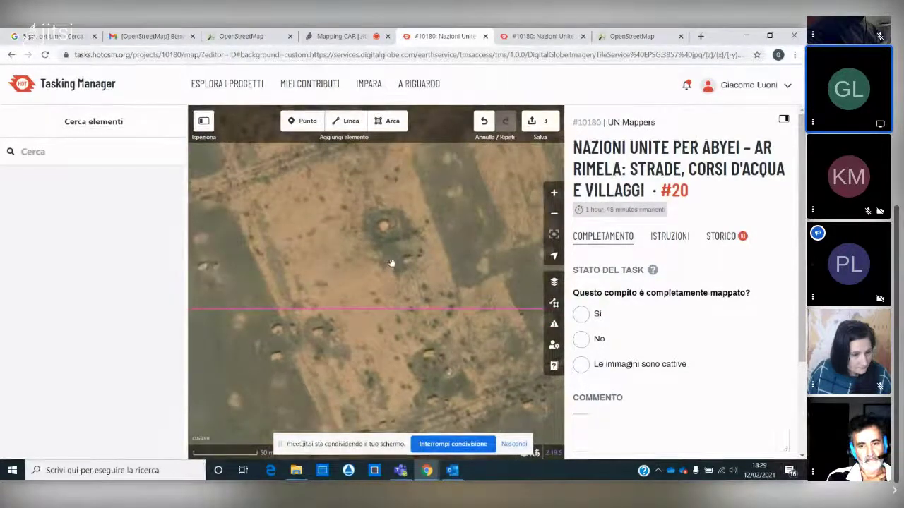
scroll(394, 238, "down", 2)
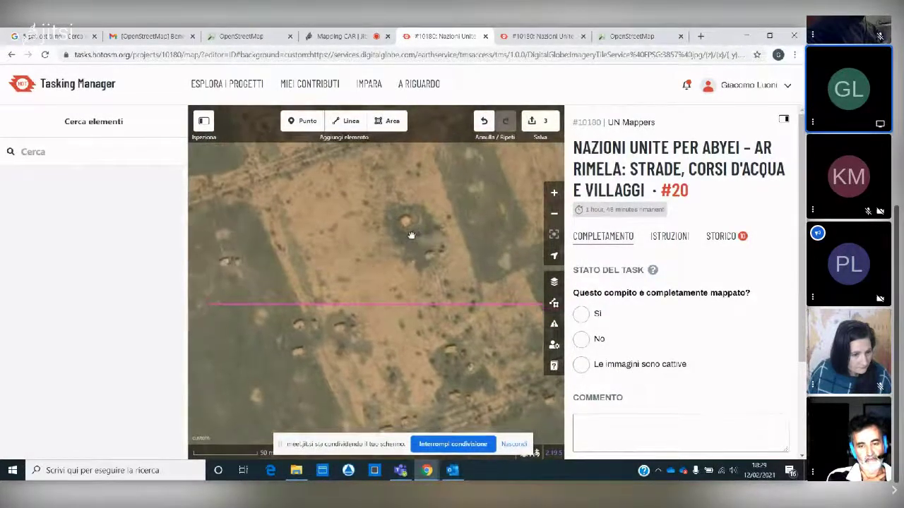
scroll(406, 233, "down", 1)
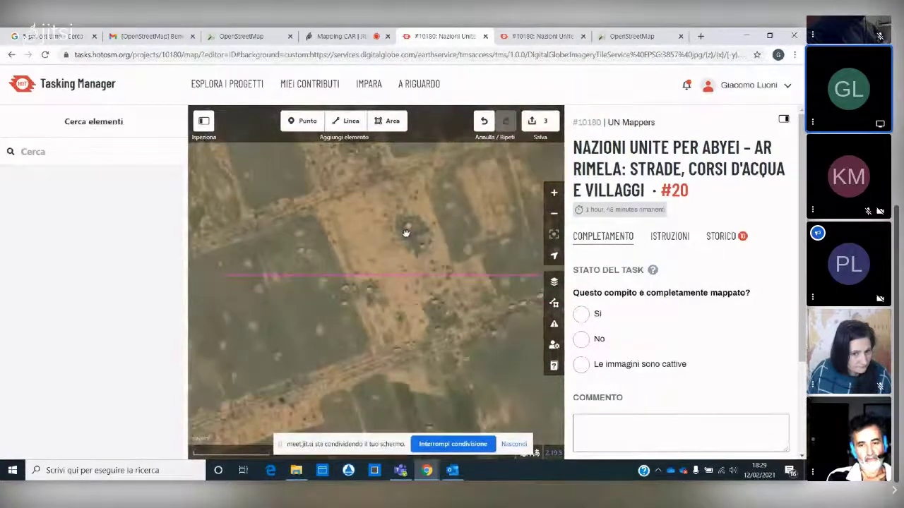
scroll(360, 226, "down", 1)
scroll(337, 210, "up", 1)
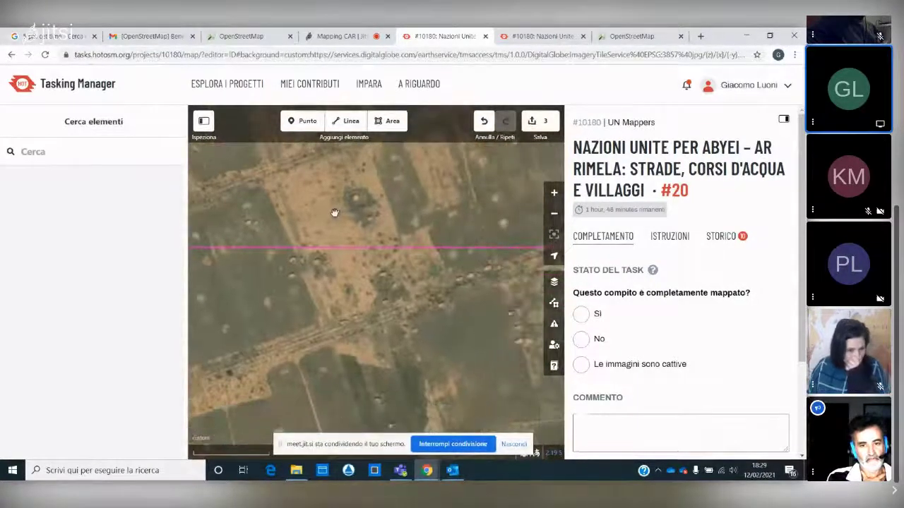
scroll(381, 226, "down", 1)
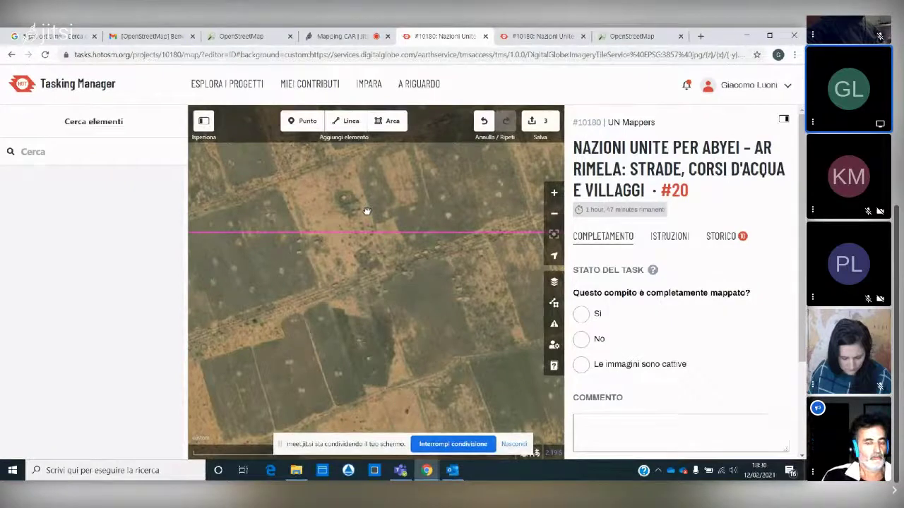
- Add a point among the scattered huts just south of the task boundary and tag it as Piccolo borgo
scroll(351, 223, "up", 2)
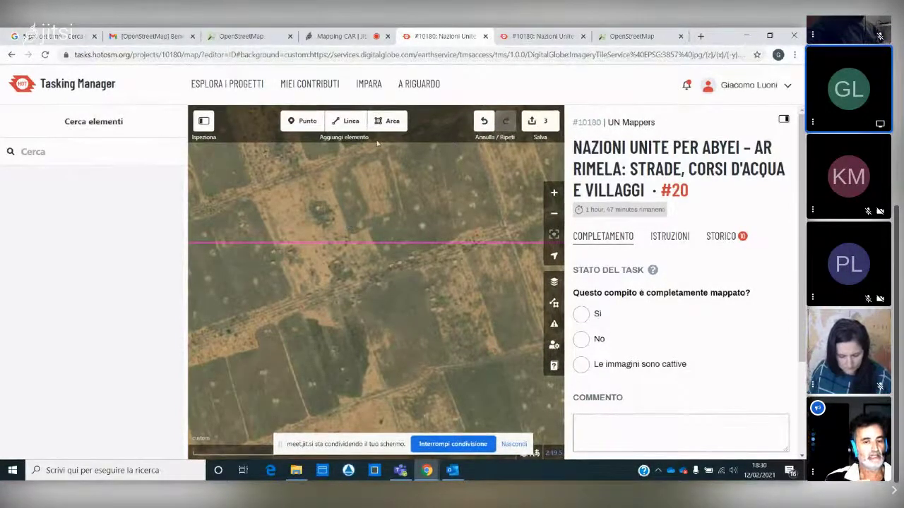
left_click(302, 120)
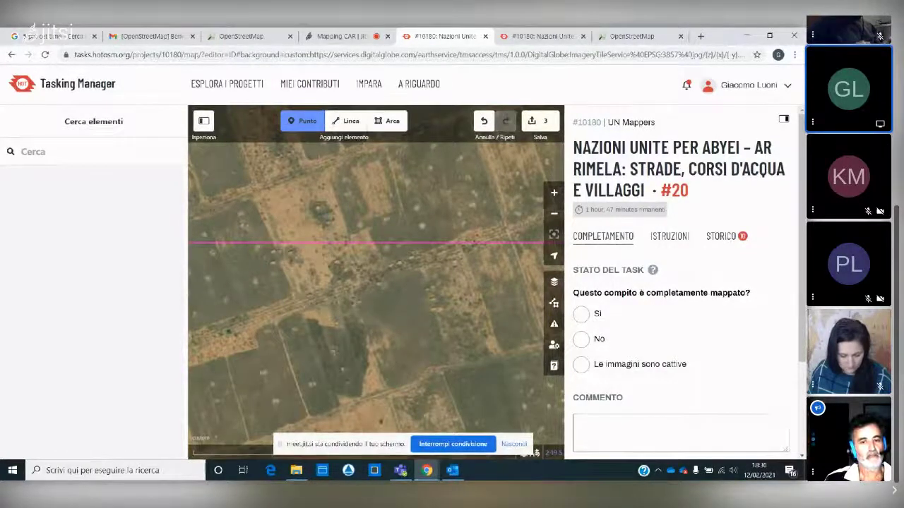
left_click(362, 271)
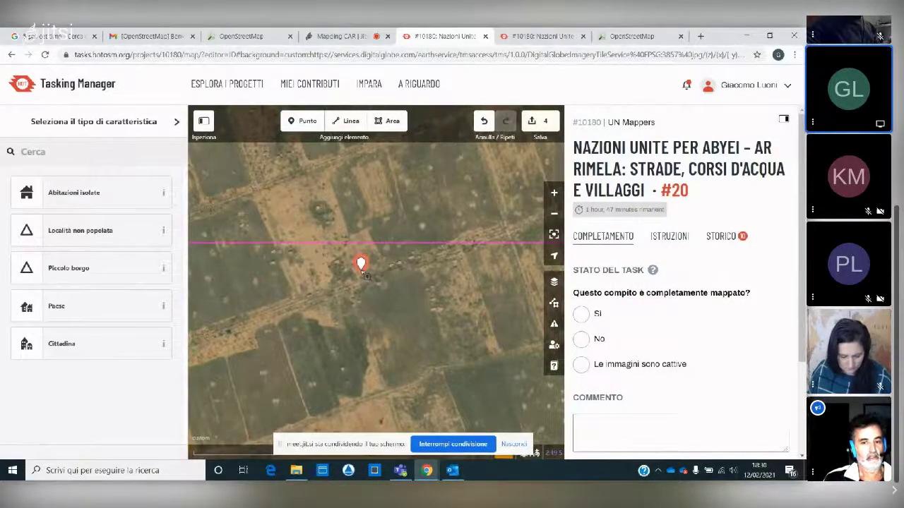
left_click(68, 268)
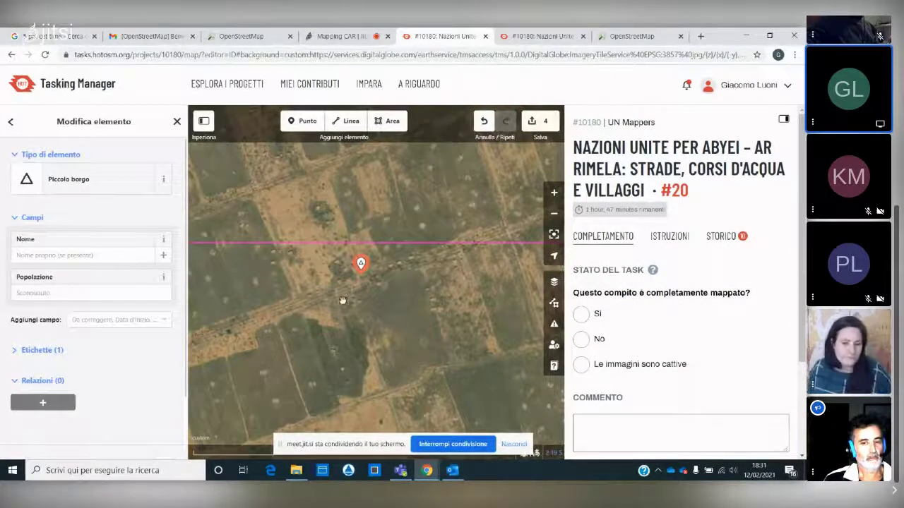
- Return to the Jitsi meeting and end the screen sharing
scroll(348, 308, "down", 3)
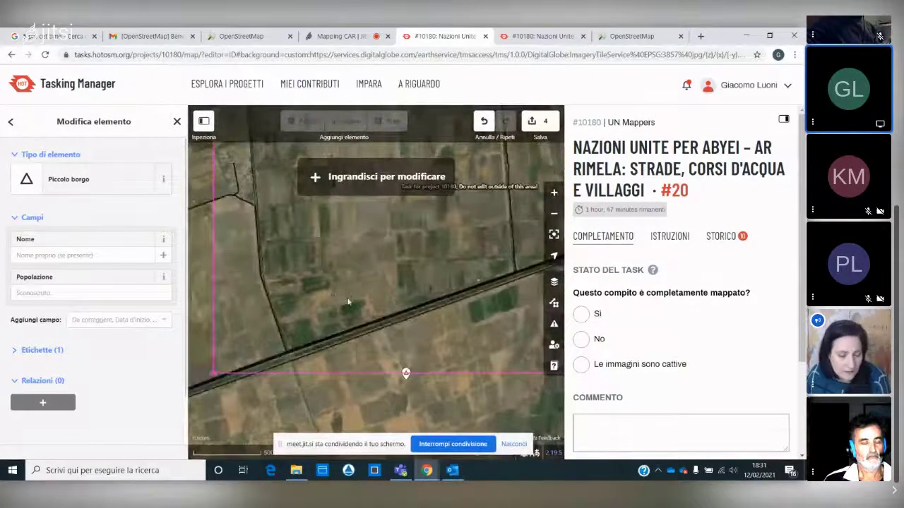
left_click_drag(334, 298, 352, 313)
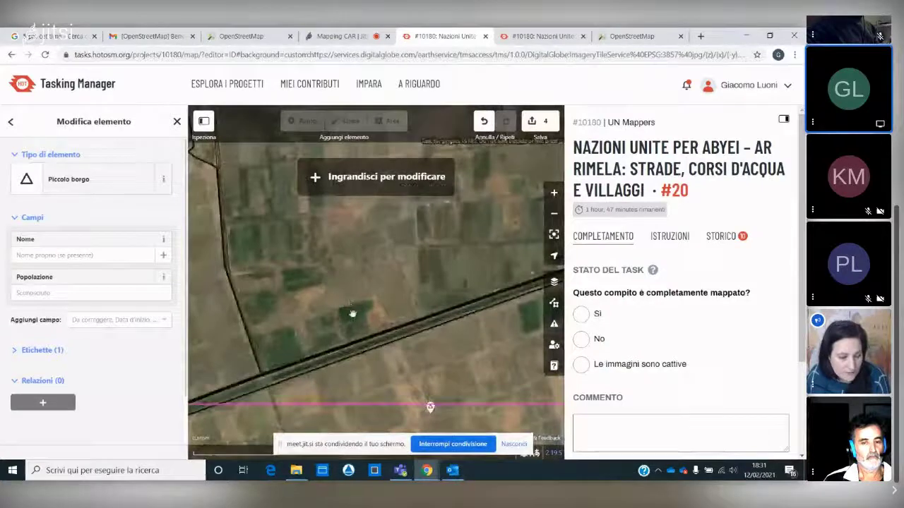
left_click(334, 36)
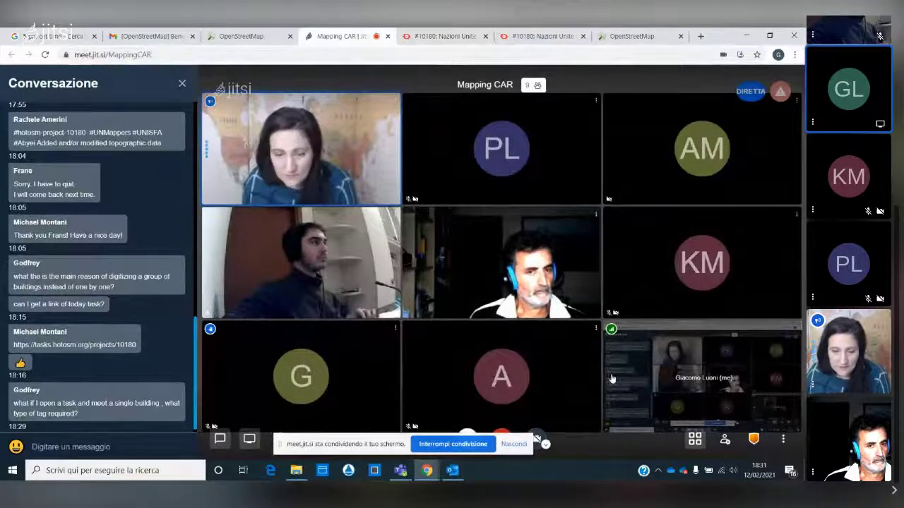
left_click(249, 440)
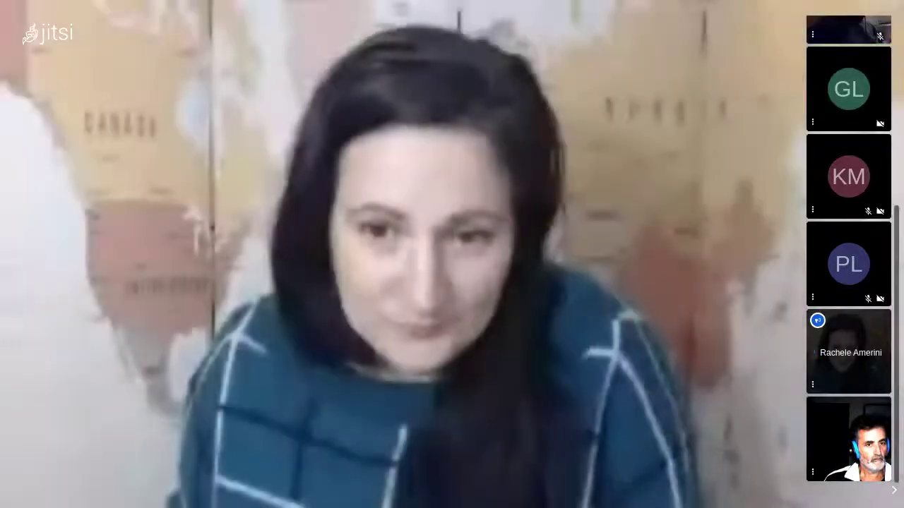
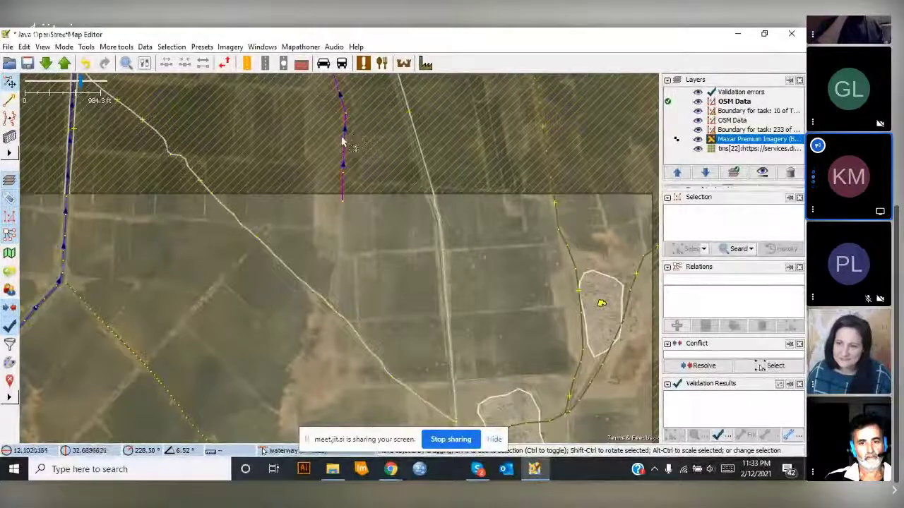
- Survey the bare-soil strip running south from the waterway's open end towards the diagonal track for a continuation of the waterway
scroll(352, 194, "up", 4)
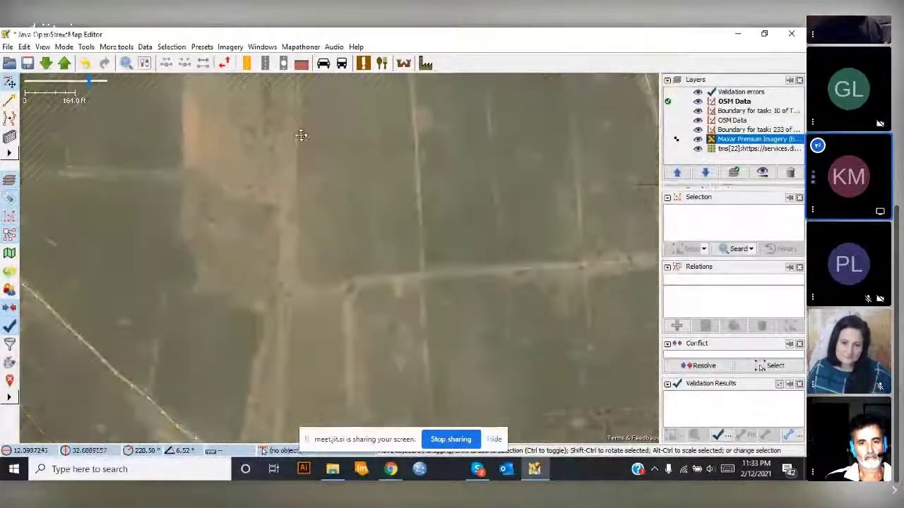
left_click_drag(281, 207, 281, 101)
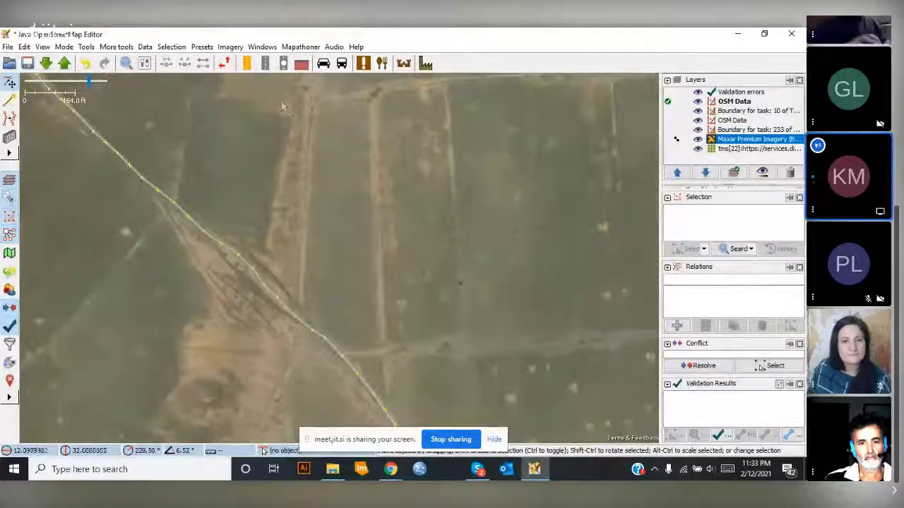
scroll(263, 226, "up", 3)
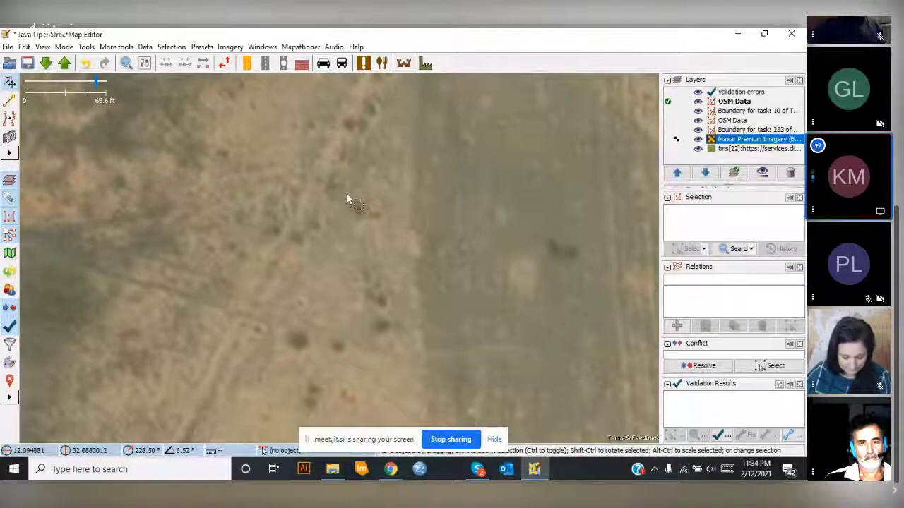
scroll(346, 193, "down", 3)
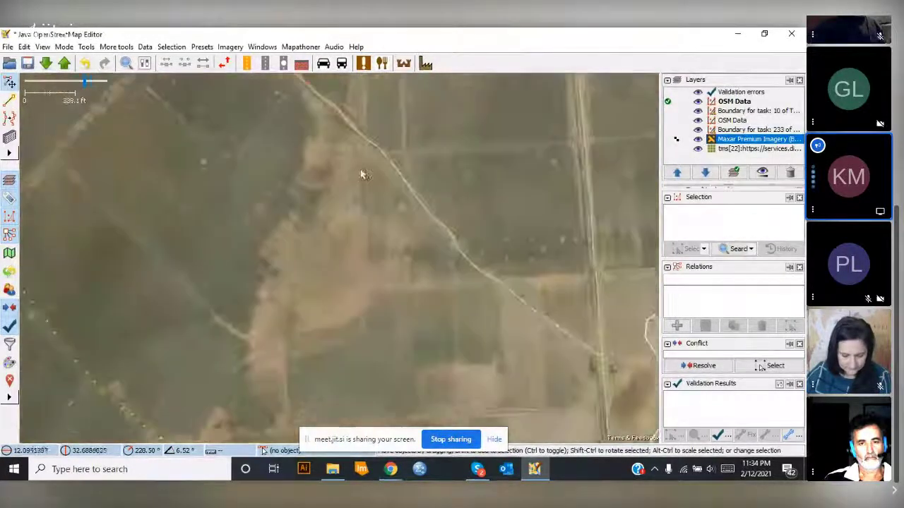
mouse_move(360, 174)
left_mouse_down()
mouse_move(273, 333)
mouse_move(264, 185)
mouse_move(302, 96)
mouse_move(326, 123)
mouse_move(295, 313)
mouse_move(309, 211)
mouse_move(297, 148)
mouse_move(311, 219)
left_mouse_up()
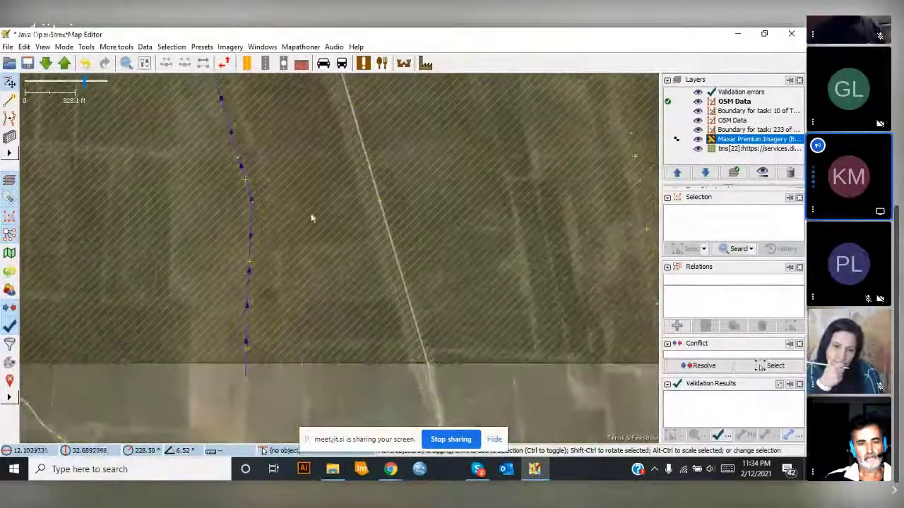
left_click(256, 247)
mouse_move(323, 343)
left_mouse_down()
mouse_move(286, 204)
mouse_move(316, 159)
left_mouse_up()
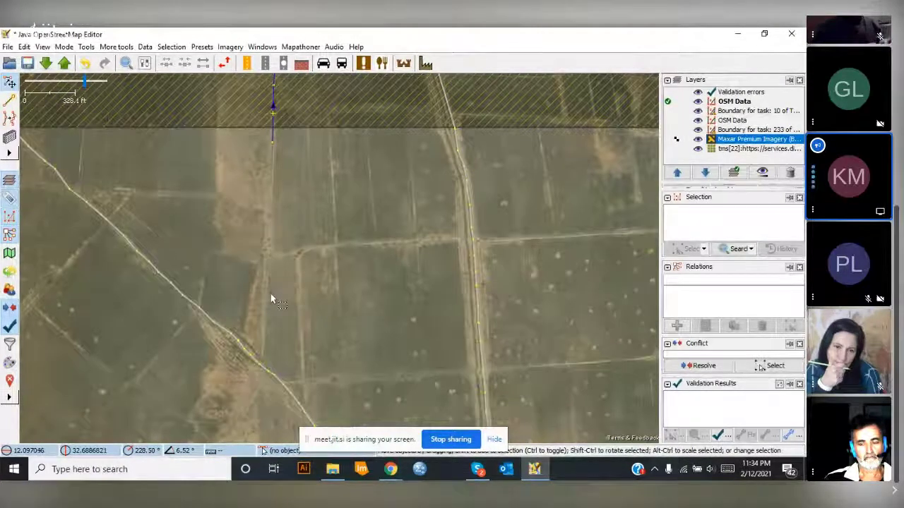
left_click_drag(271, 294, 293, 220)
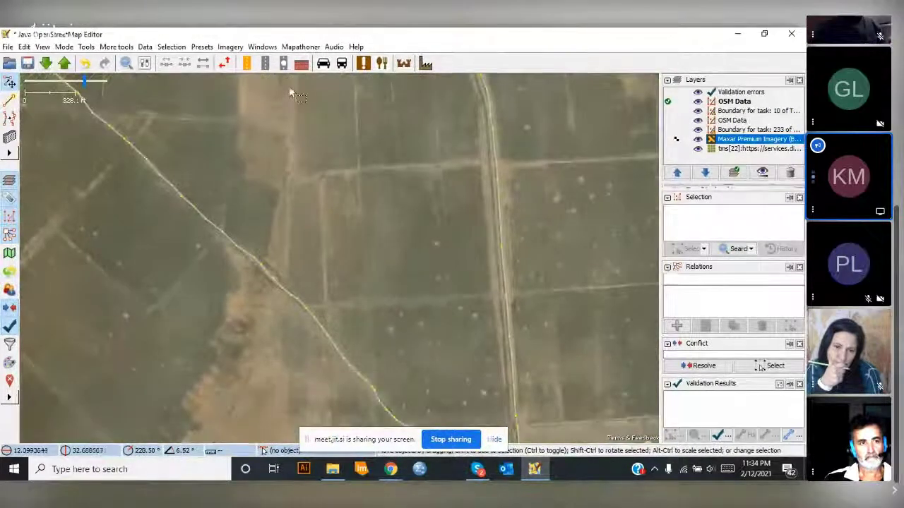
left_click_drag(319, 272, 327, 186)
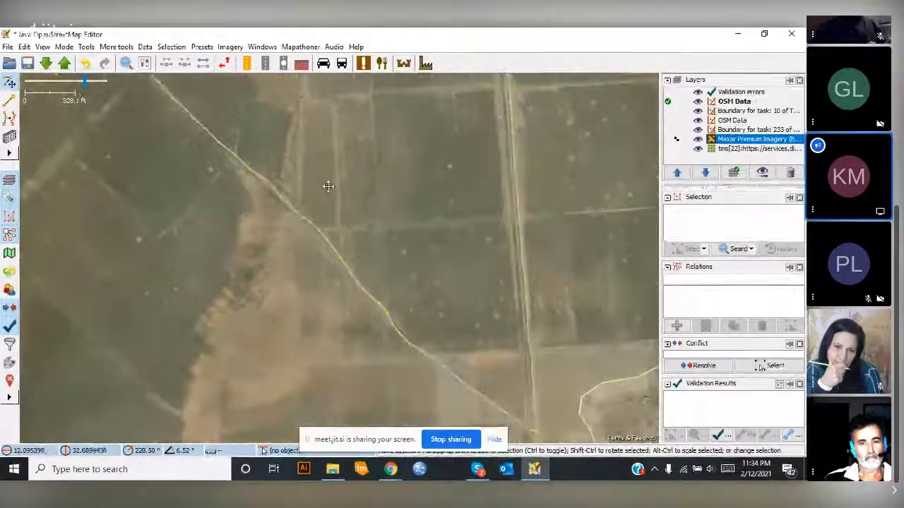
left_click_drag(350, 119, 324, 279)
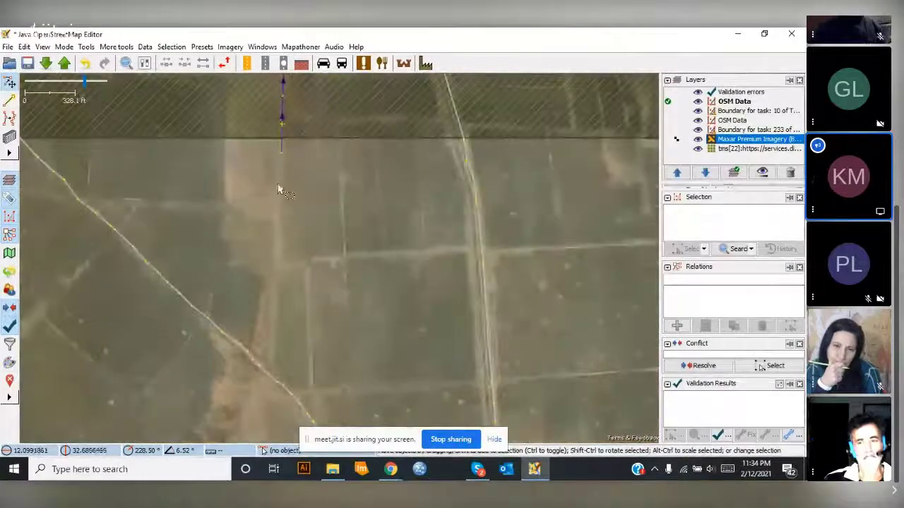
left_click_drag(282, 75, 290, 165)
left_click(290, 166)
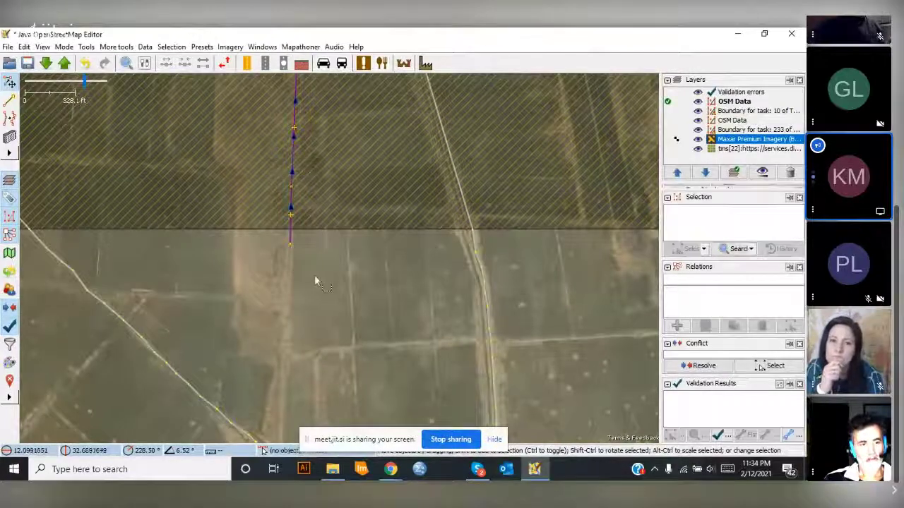
- Examine at close range the bare ground just south of where the strip crosses the diagonal track
scroll(314, 275, "up", 2)
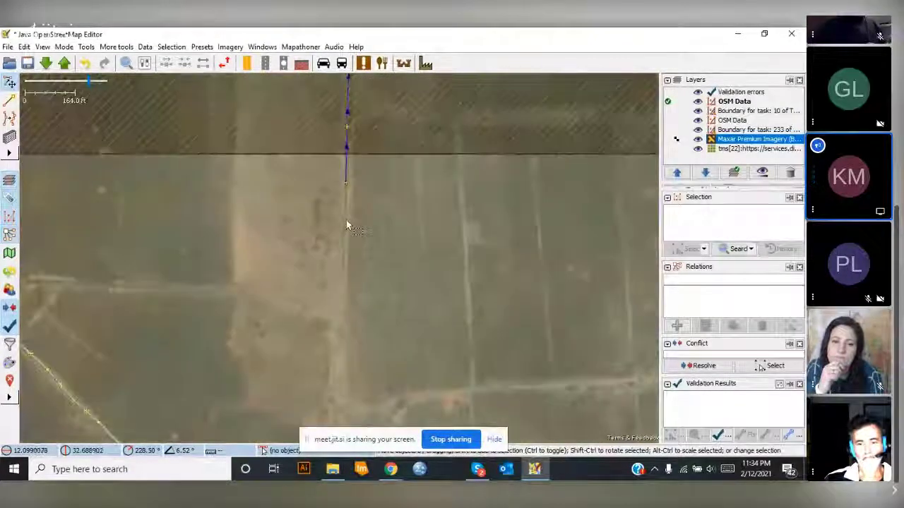
key("ctrl+Down")
key("ctrl+Down")
key("ctrl+Down")
key("ctrl+Down")
key("ctrl+Down")
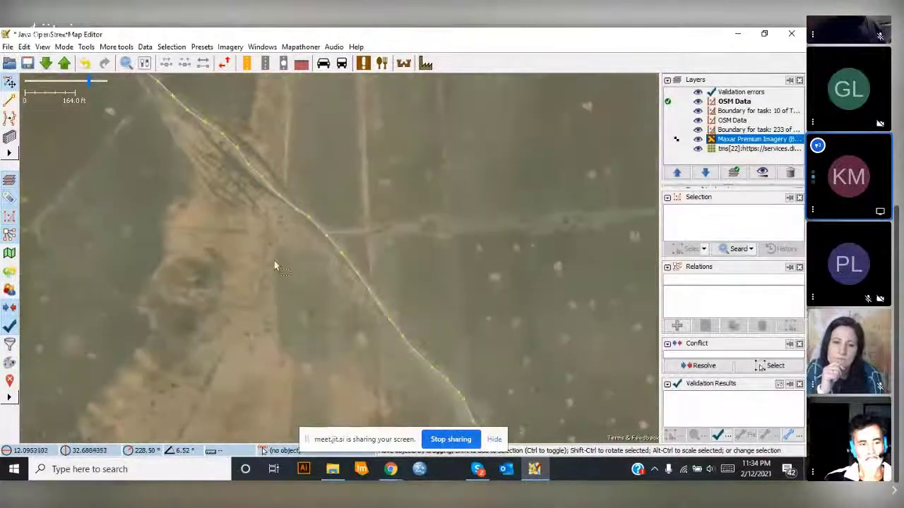
scroll(275, 267, "up", 5)
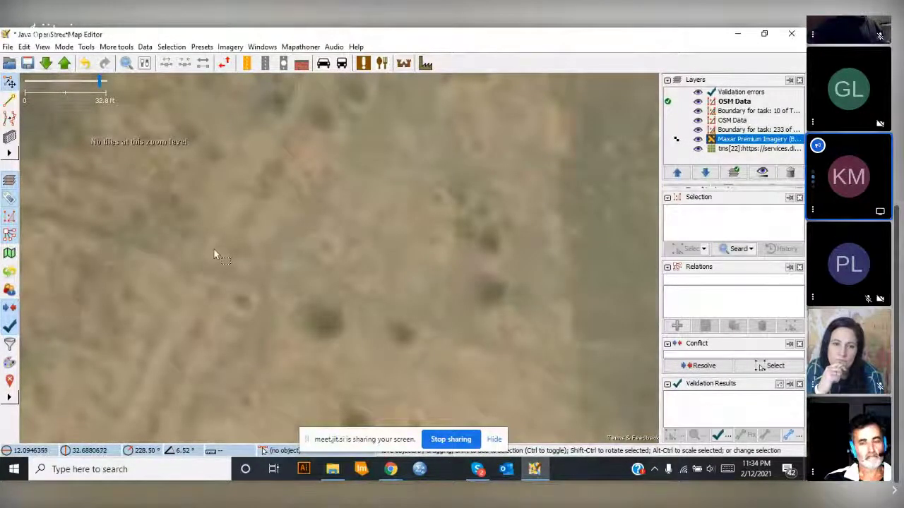
scroll(214, 251, "down", 7)
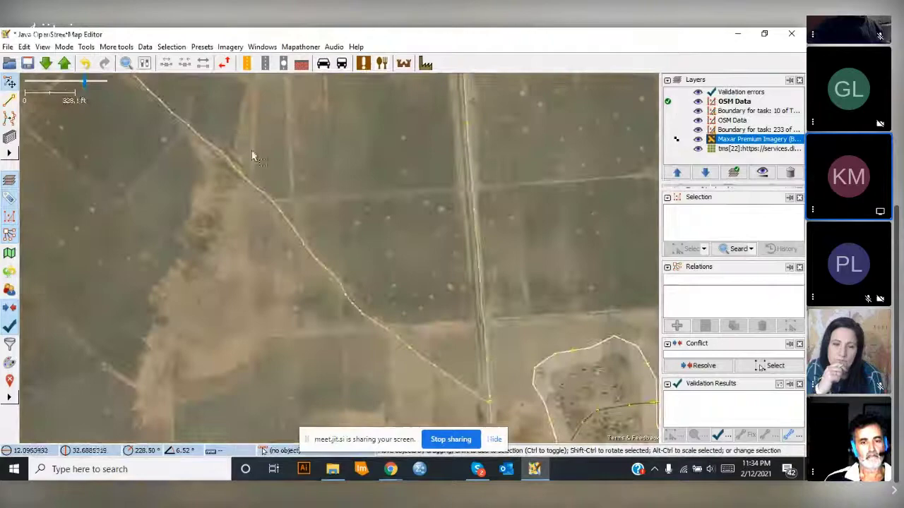
- Compare the waterway's open end at the hatched boundary with the bare strip and field tracks running south of it
left_click_drag(251, 156, 247, 268)
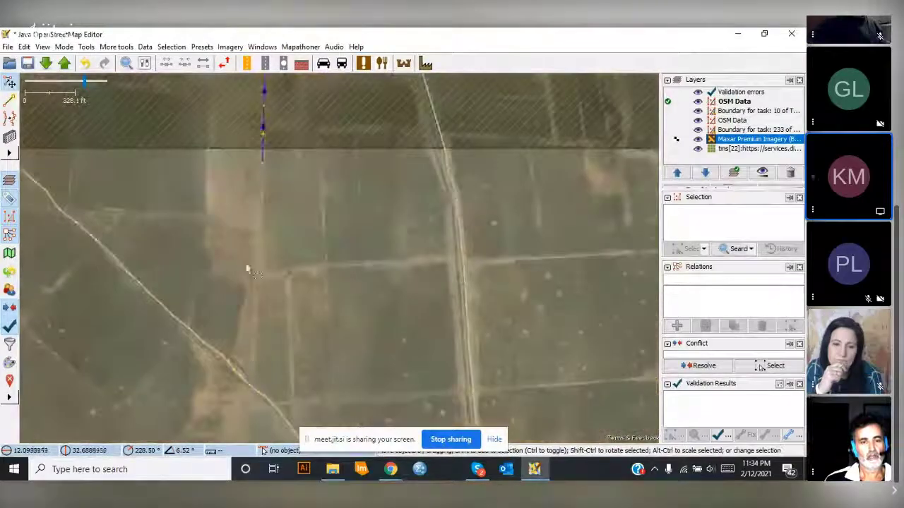
left_click_drag(218, 185, 234, 247)
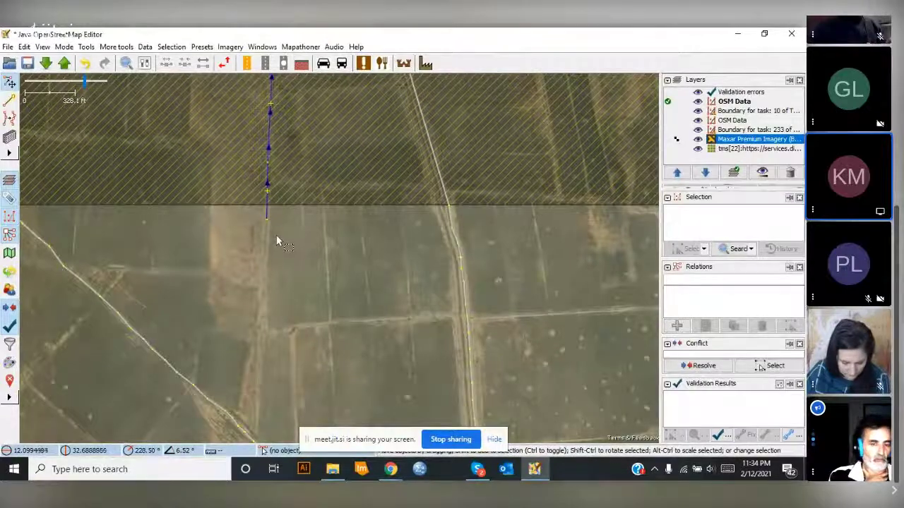
mouse_move(288, 233)
left_mouse_down()
mouse_move(334, 289)
mouse_move(312, 216)
left_mouse_up()
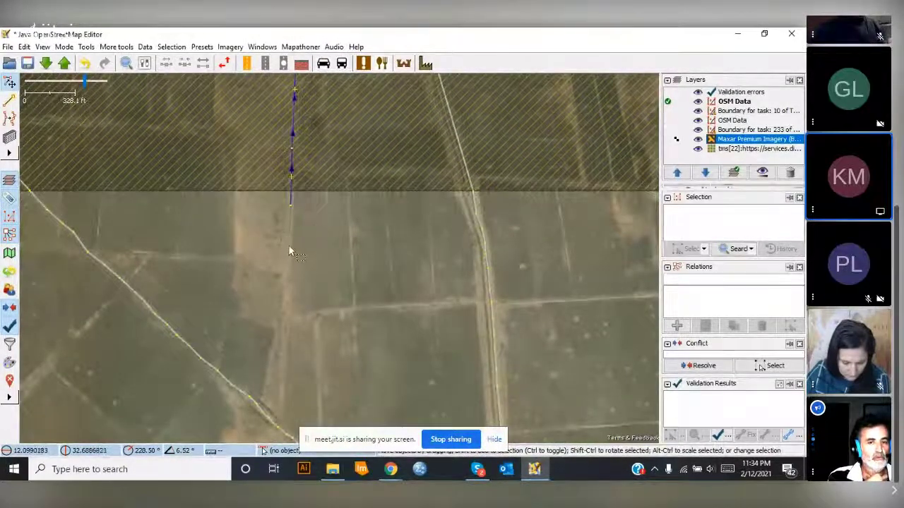
left_click_drag(299, 258, 301, 222)
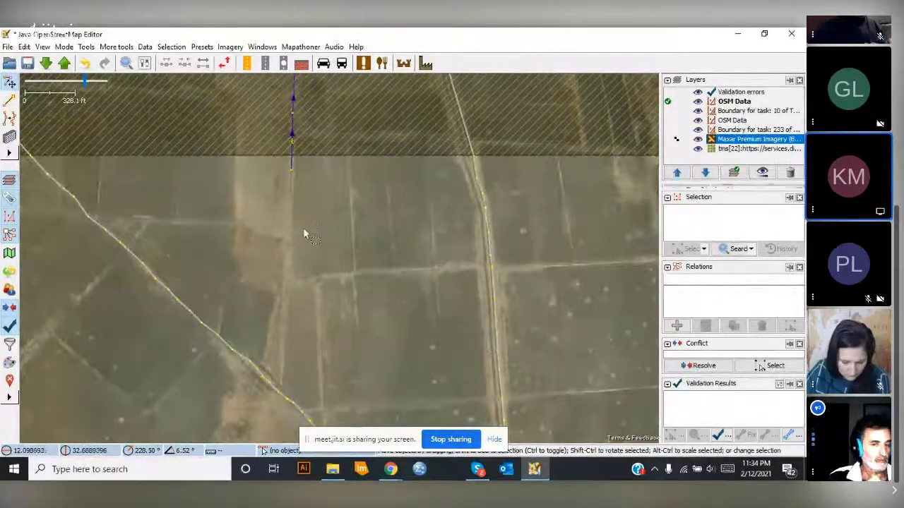
left_click_drag(303, 261, 326, 155)
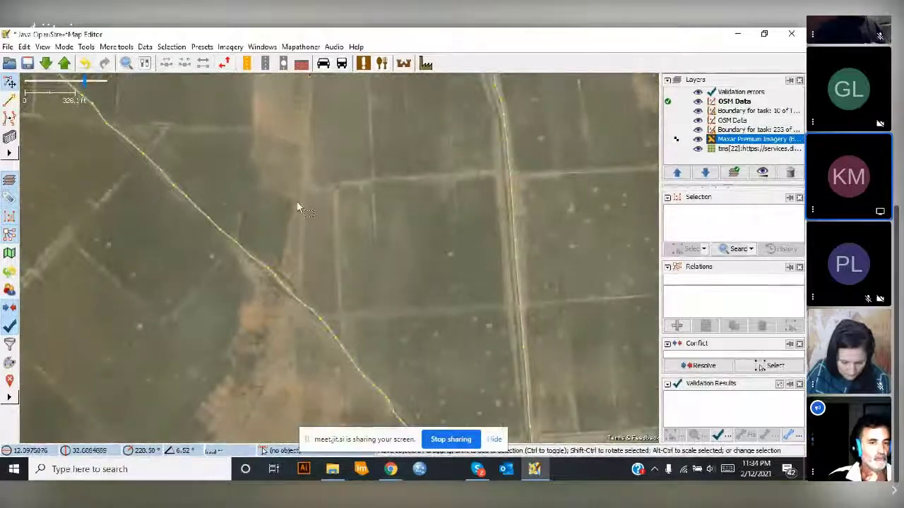
scroll(298, 208, "up", 2)
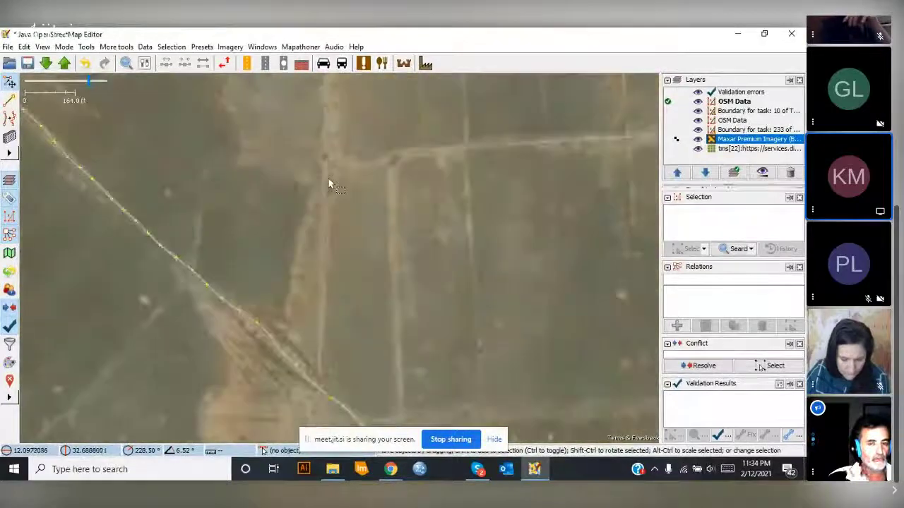
scroll(329, 184, "down", 3)
scroll(329, 183, "up", 2)
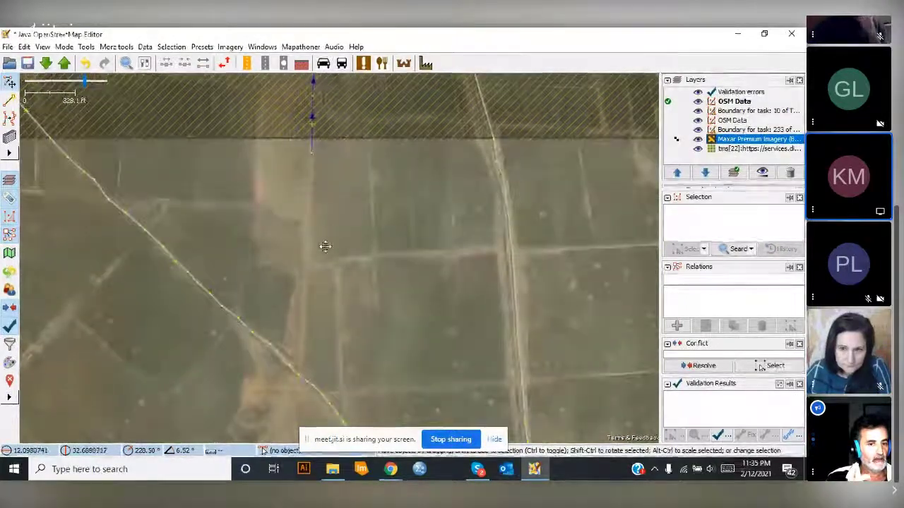
- Survey the bare strips and field edges farther south, down to the next hatched boundary, for traces of the waterway
mouse_move(325, 247)
left_mouse_down()
mouse_move(317, 253)
mouse_move(327, 182)
left_mouse_up()
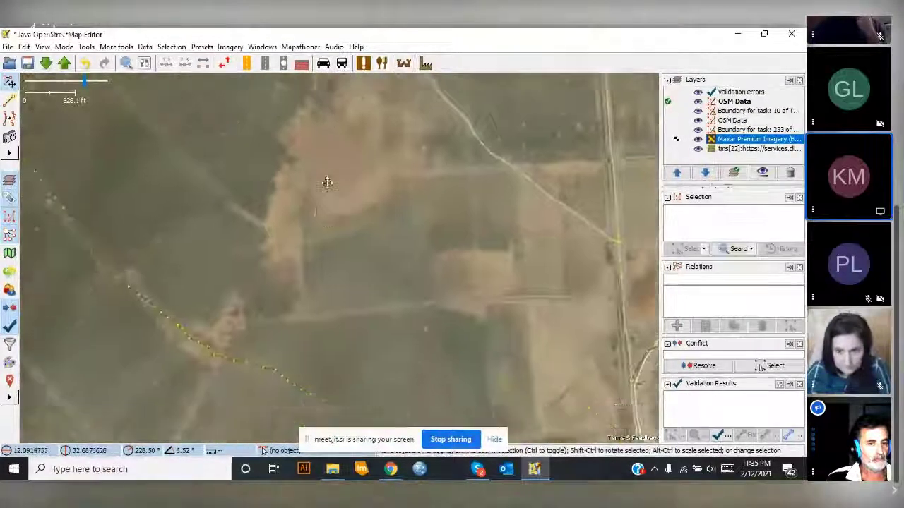
scroll(325, 196, "up", 2)
scroll(250, 257, "up", 3)
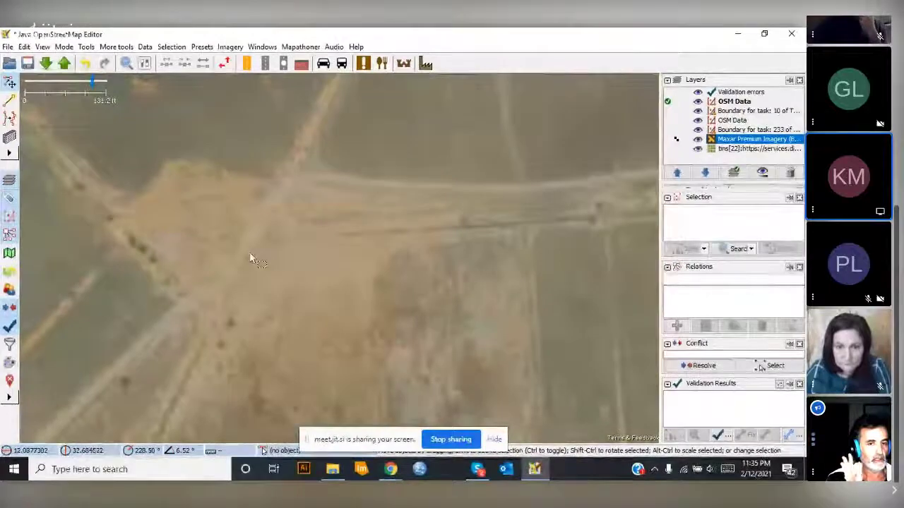
scroll(250, 257, "down", 3)
left_click_drag(243, 287, 218, 252)
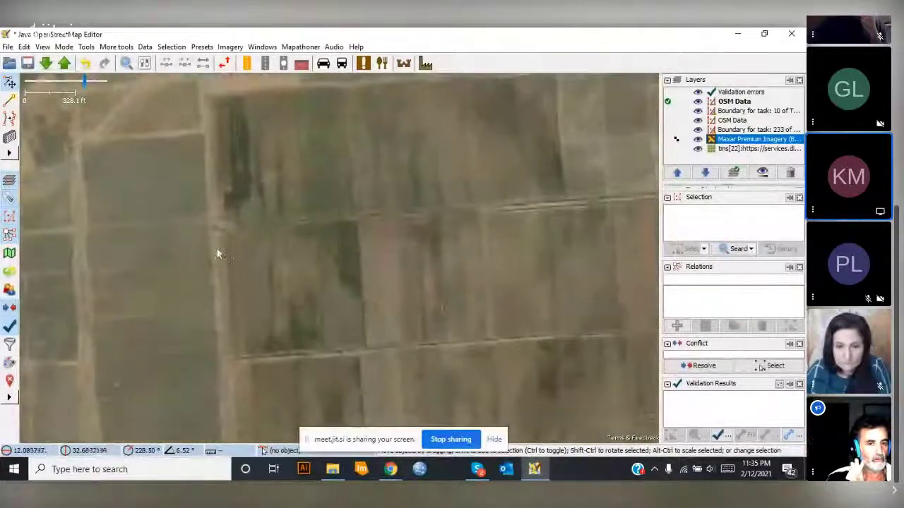
scroll(196, 157, "up", 2)
scroll(203, 214, "up", 3)
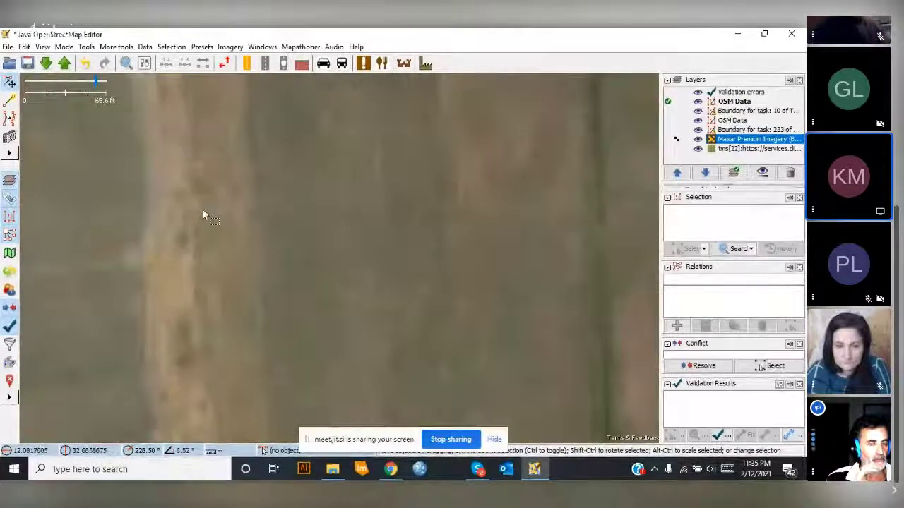
scroll(203, 209, "down", 5)
scroll(212, 168, "down", 3)
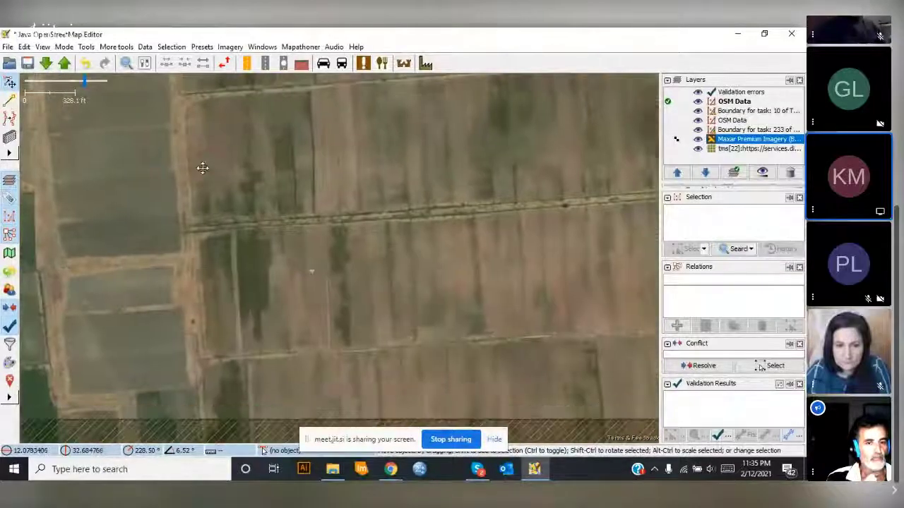
left_click_drag(254, 87, 273, 355)
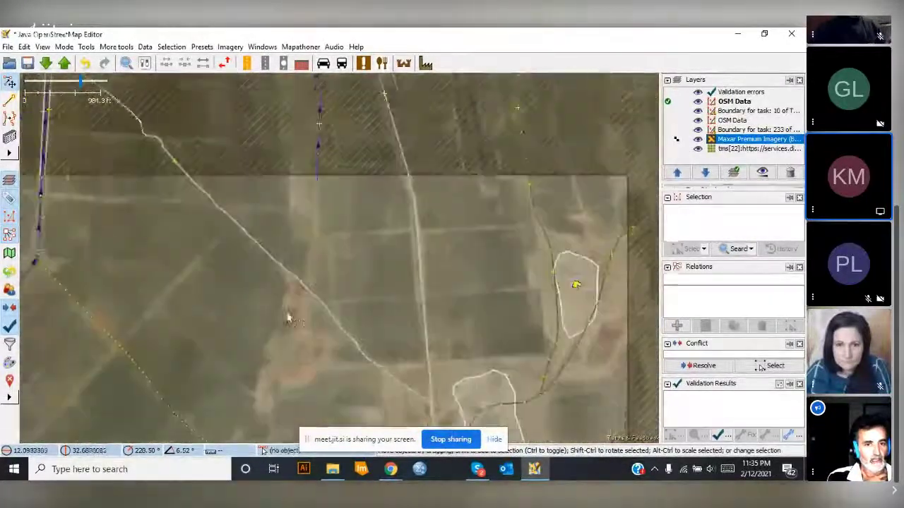
- Examine the parallel lines beside and beyond the waterway's open end at close range, and select the waterway
scroll(329, 210, "up", 3)
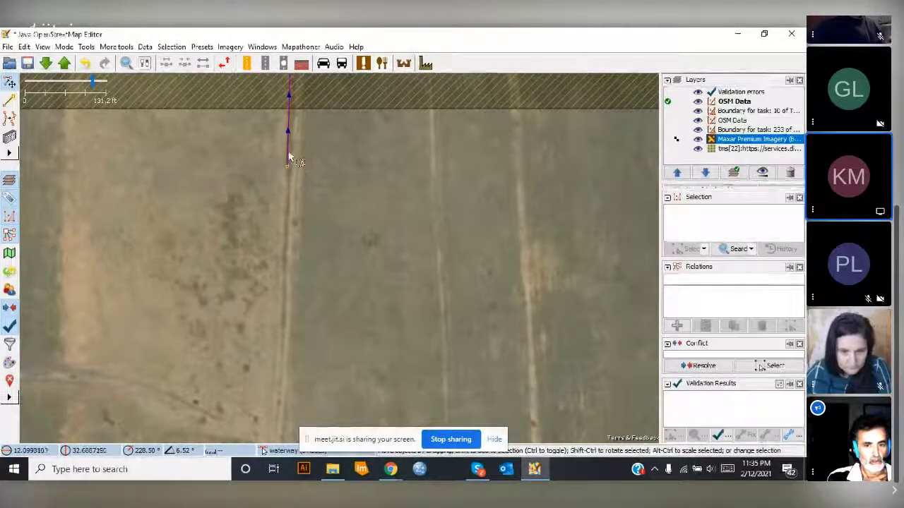
scroll(290, 199, "up", 1)
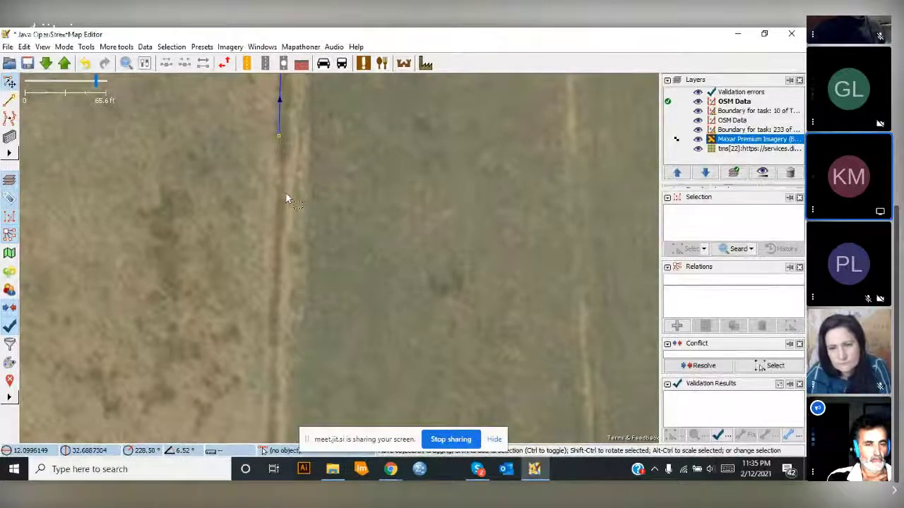
scroll(283, 195, "down", 1)
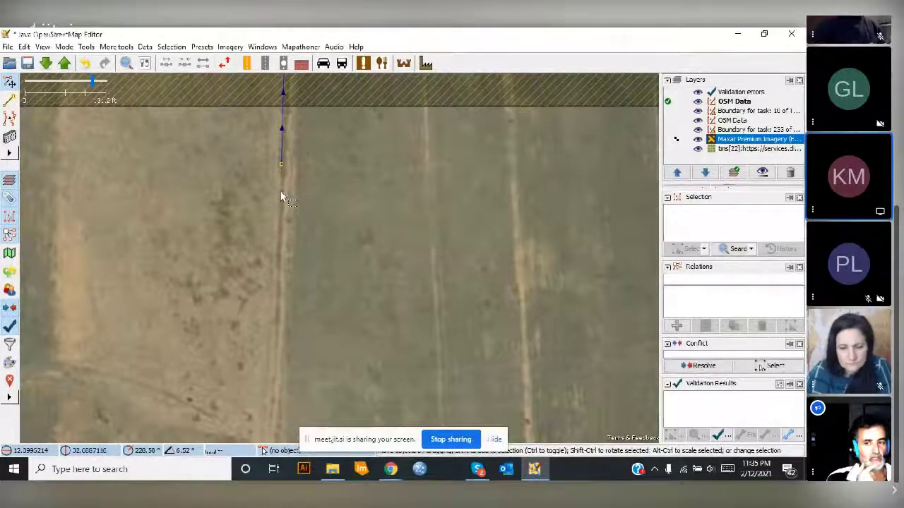
scroll(280, 191, "down", 1)
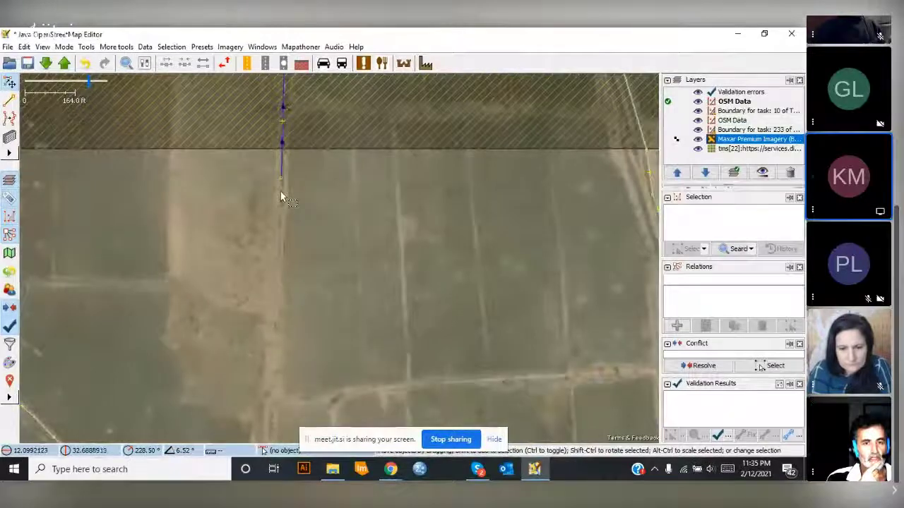
left_click_drag(230, 238, 252, 222)
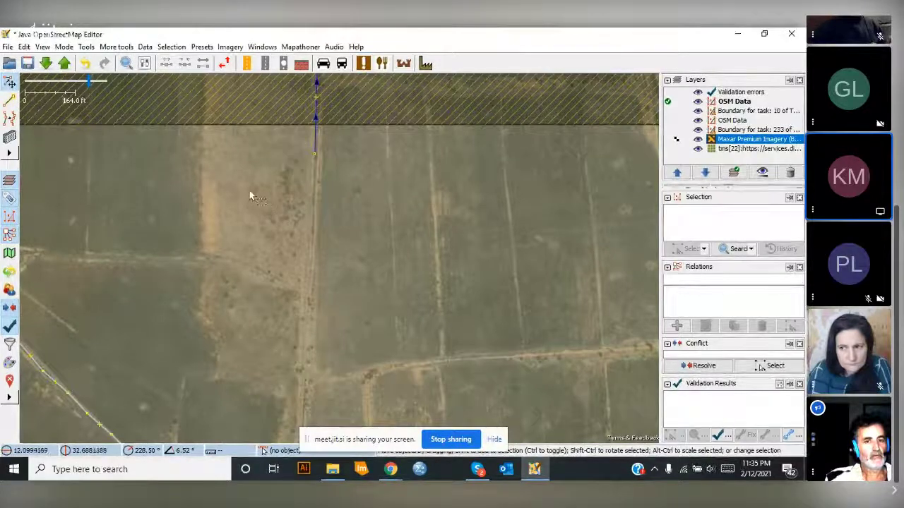
left_click(317, 146)
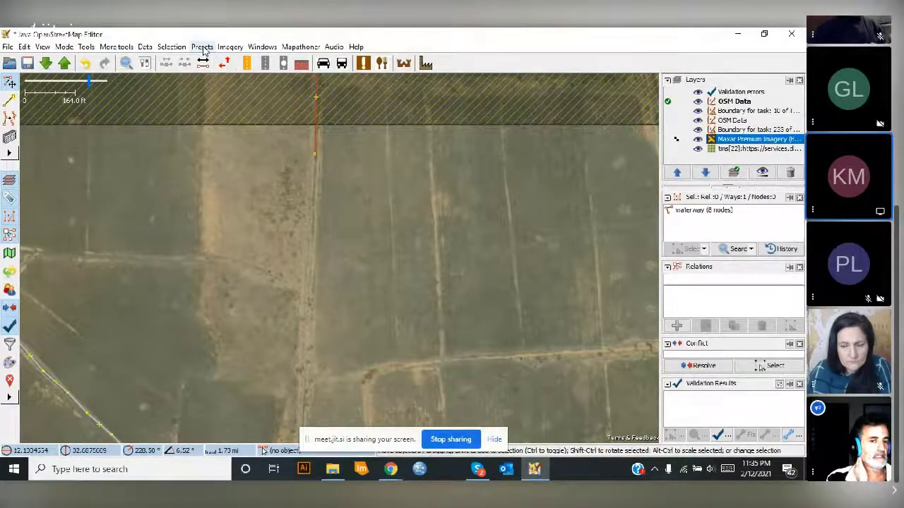
right_click(316, 135)
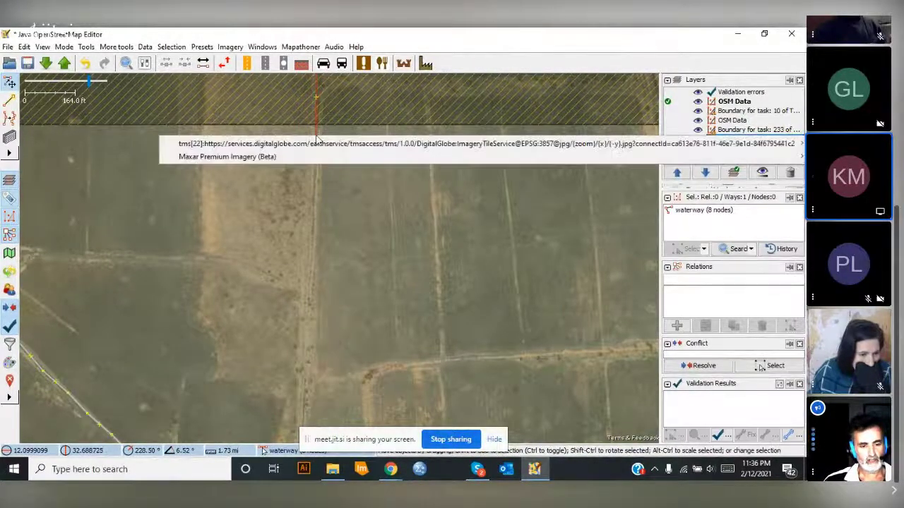
- Open the selected waterway's history page on the OpenStreetMap website
left_click(319, 157)
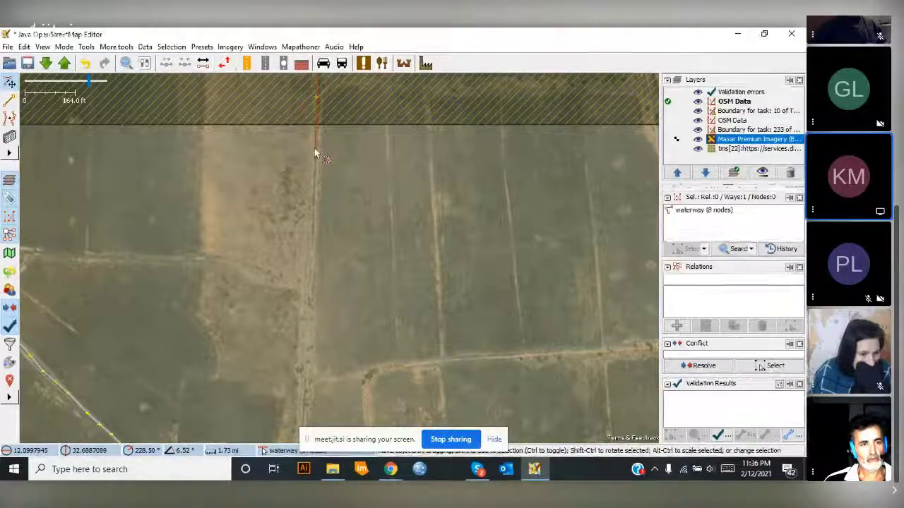
scroll(289, 167, "down", 1)
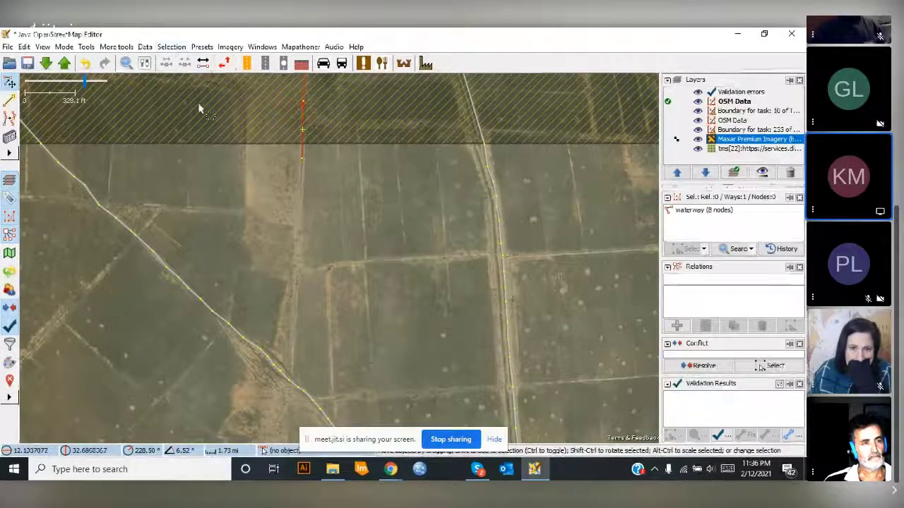
key("shift+j")
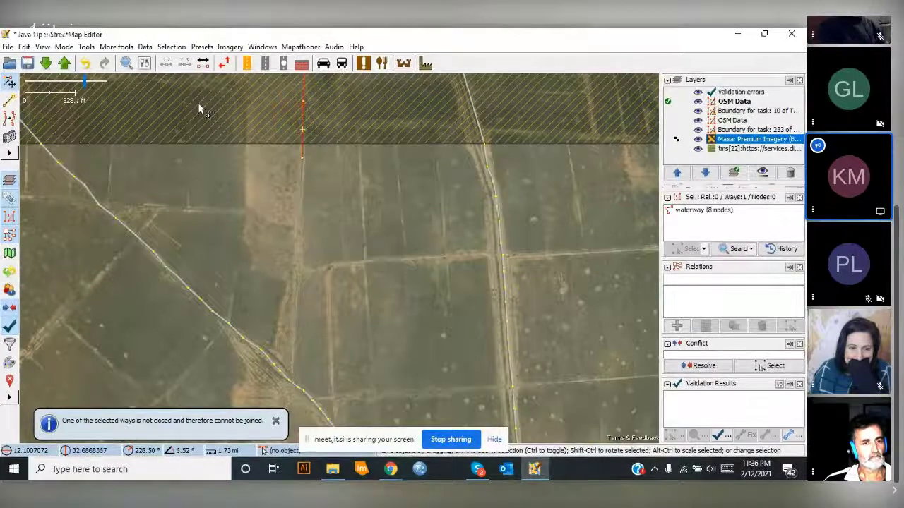
key("ctrl+shift+h")
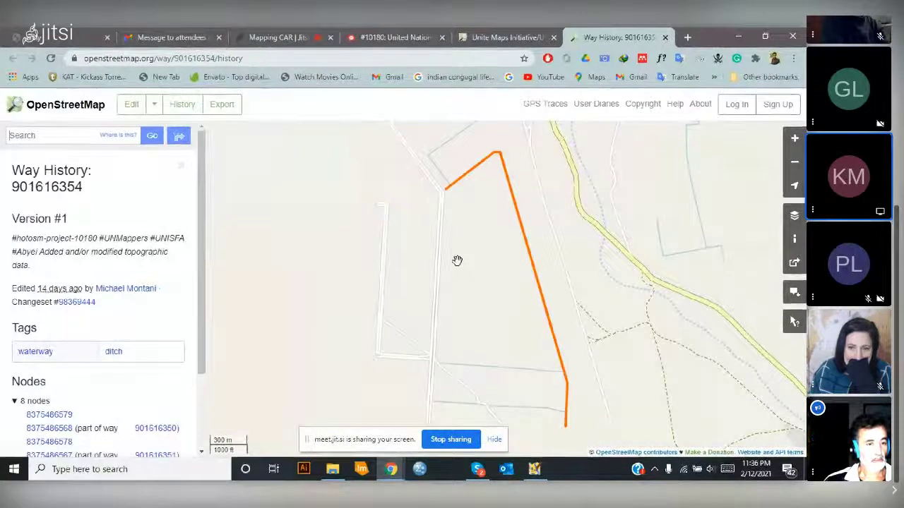
- Examine the highlighted ditch on the web map, from its northern bend to its open southern end and the adjoining ways
left_click_drag(451, 263, 406, 236)
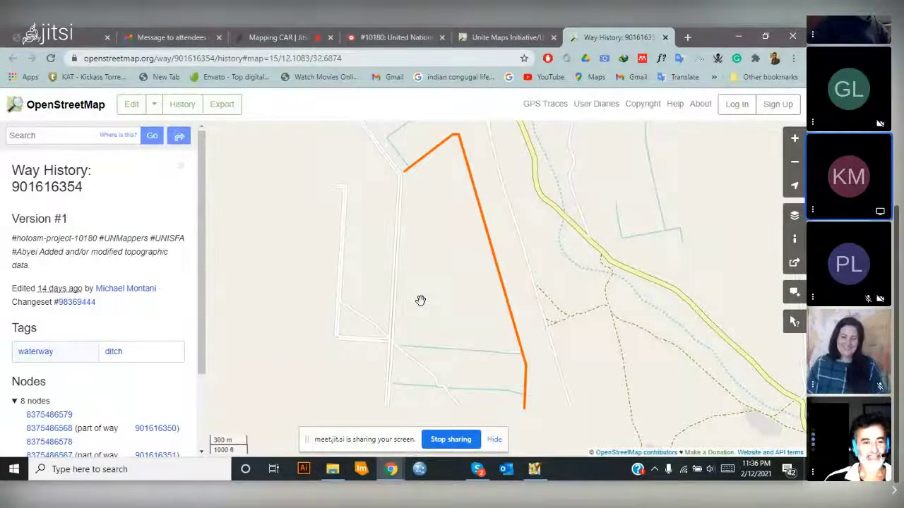
left_click_drag(477, 319, 464, 250)
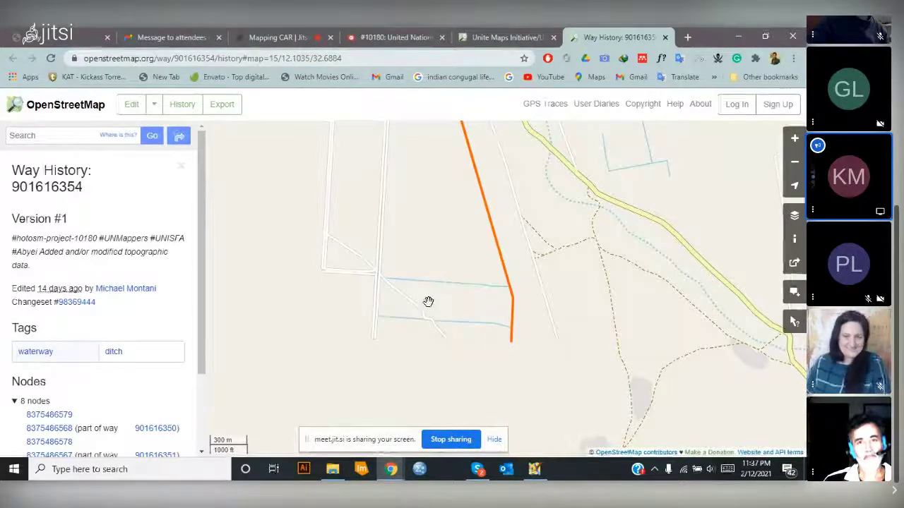
left_click_drag(428, 303, 402, 257)
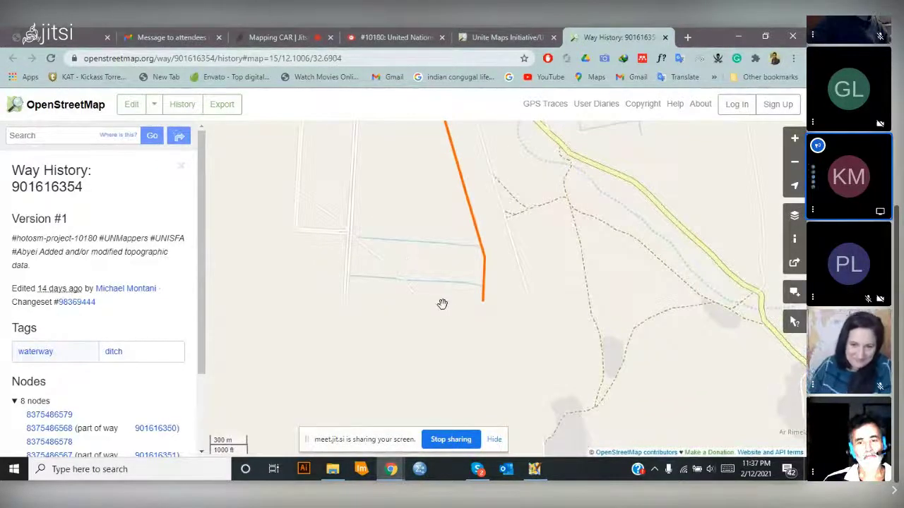
left_click_drag(443, 304, 487, 361)
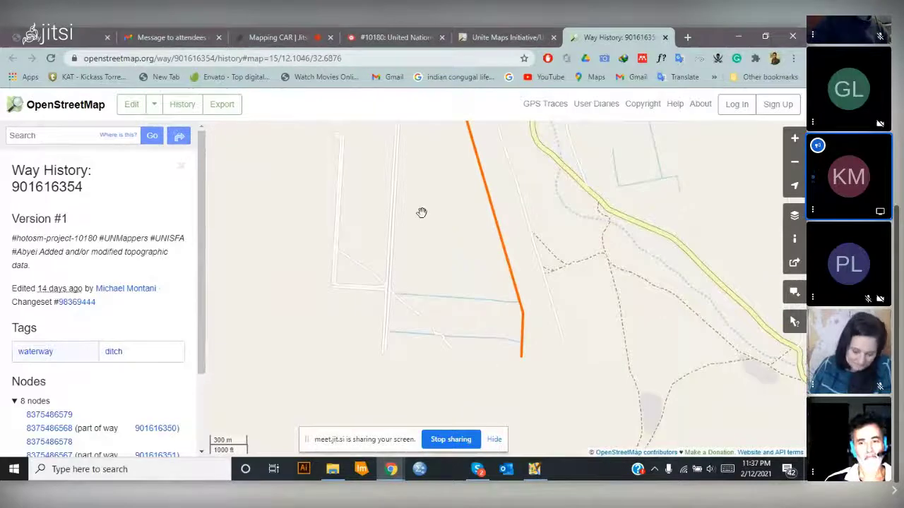
left_click_drag(422, 213, 440, 255)
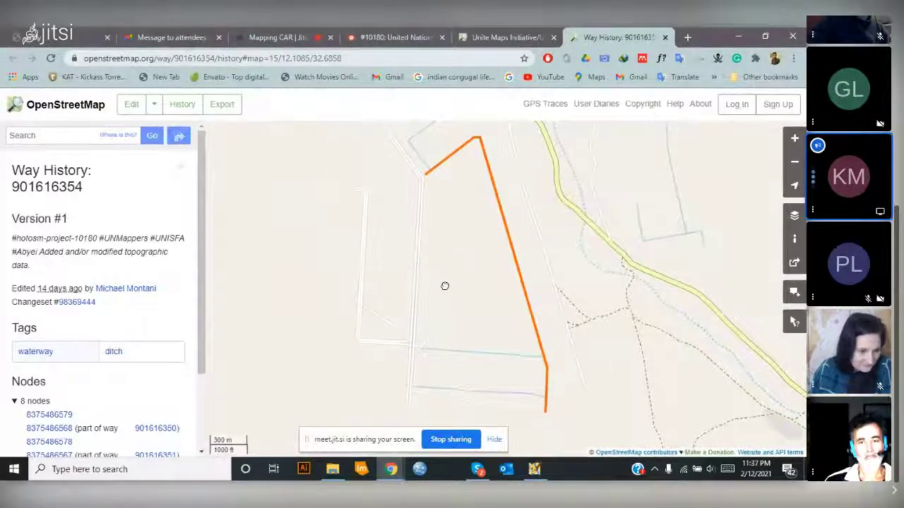
left_click_drag(445, 287, 425, 283)
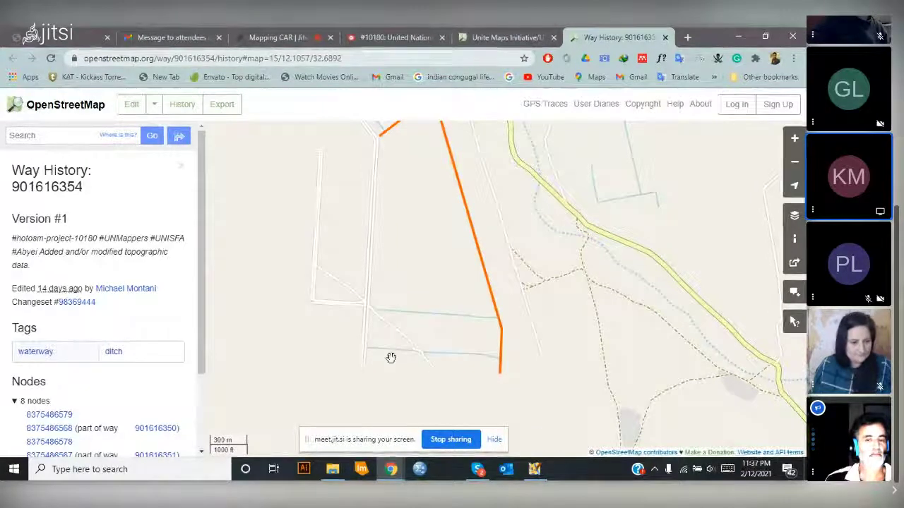
- Switch back to JOSM, clear the selection and inspect the waterway's course north of the hatched task boundary
left_click(535, 469)
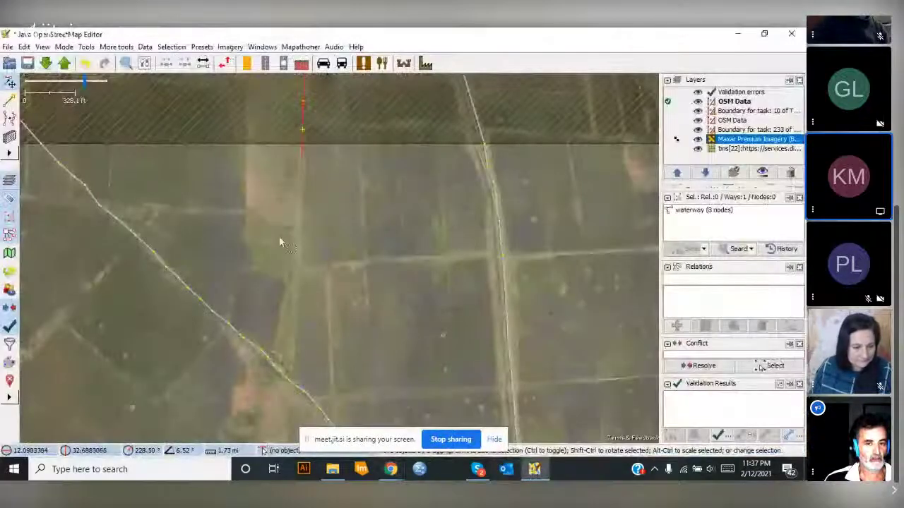
left_click(278, 209)
left_click_drag(238, 188, 327, 308)
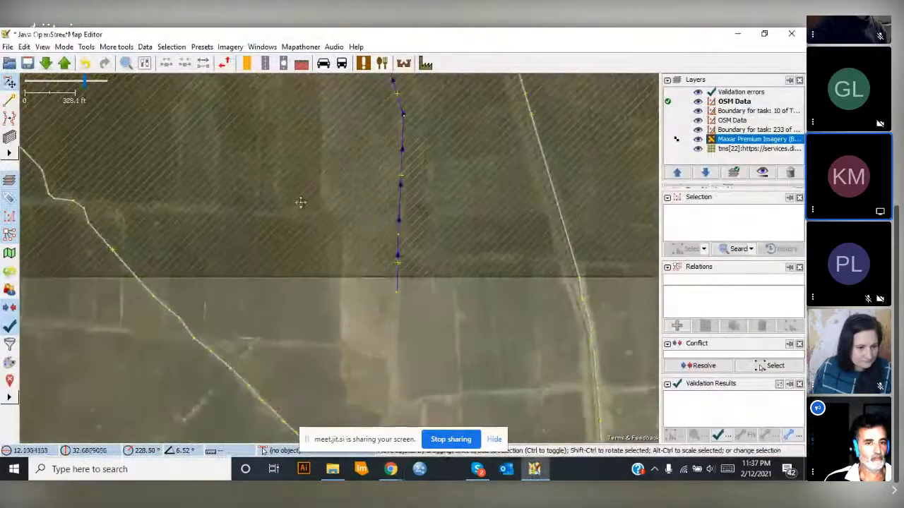
left_click_drag(301, 202, 331, 321)
scroll(331, 321, "down", 3)
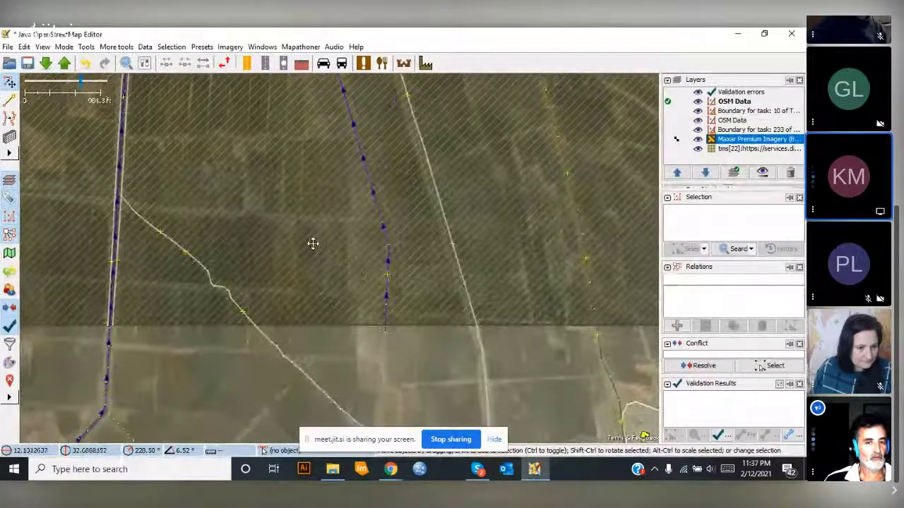
- Survey the fields, bare strips and tracks west of Kilu Khamsa for a continuation of the waterway
mouse_move(340, 400)
left_mouse_down()
mouse_move(296, 247)
mouse_move(268, 240)
mouse_move(269, 177)
mouse_move(329, 198)
mouse_move(357, 138)
left_mouse_up()
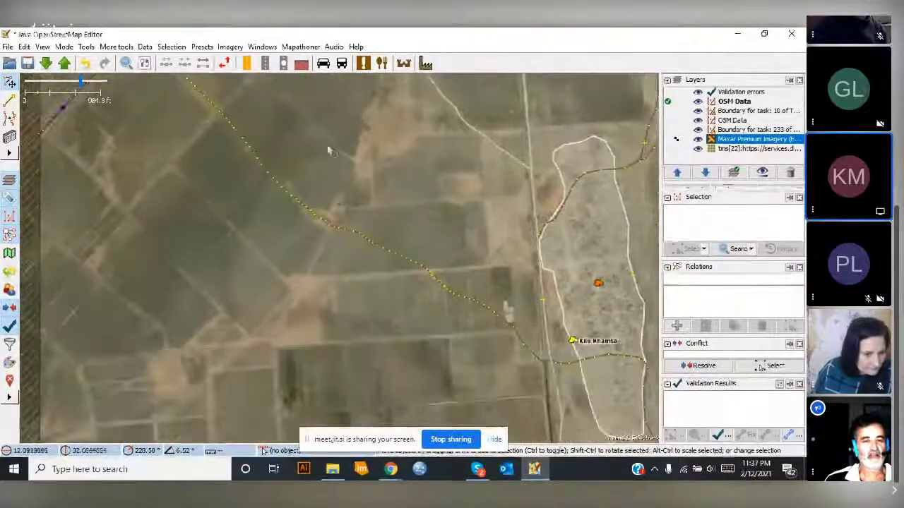
mouse_move(299, 240)
left_mouse_down()
mouse_move(303, 148)
mouse_move(286, 162)
left_mouse_up()
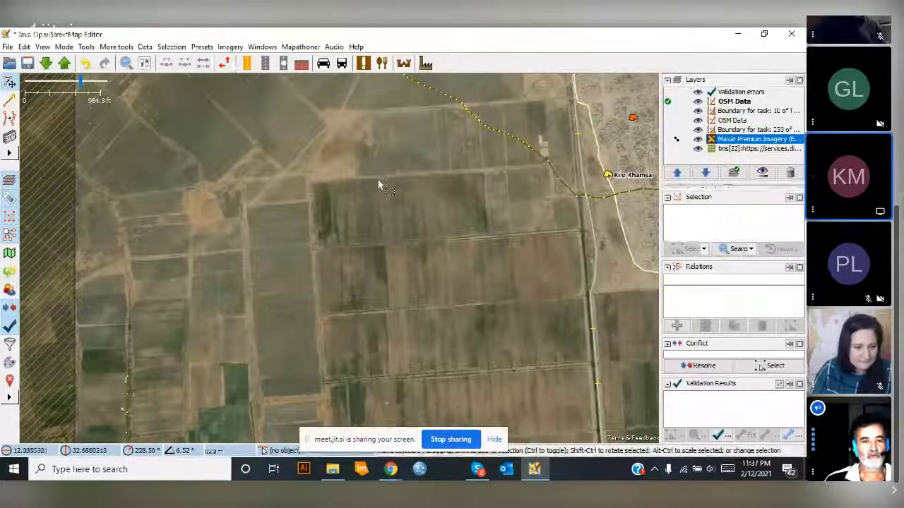
left_click_drag(409, 254, 452, 347)
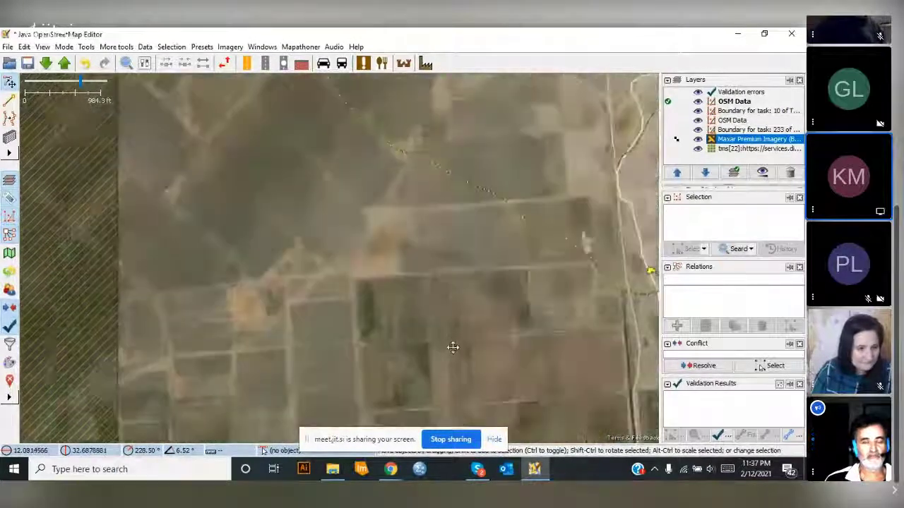
left_click_drag(397, 233, 347, 343)
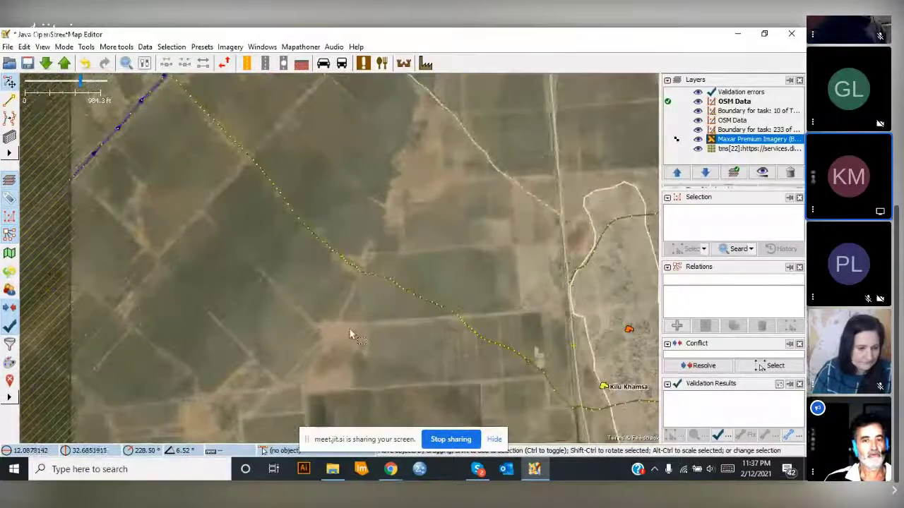
left_click_drag(424, 242, 367, 240)
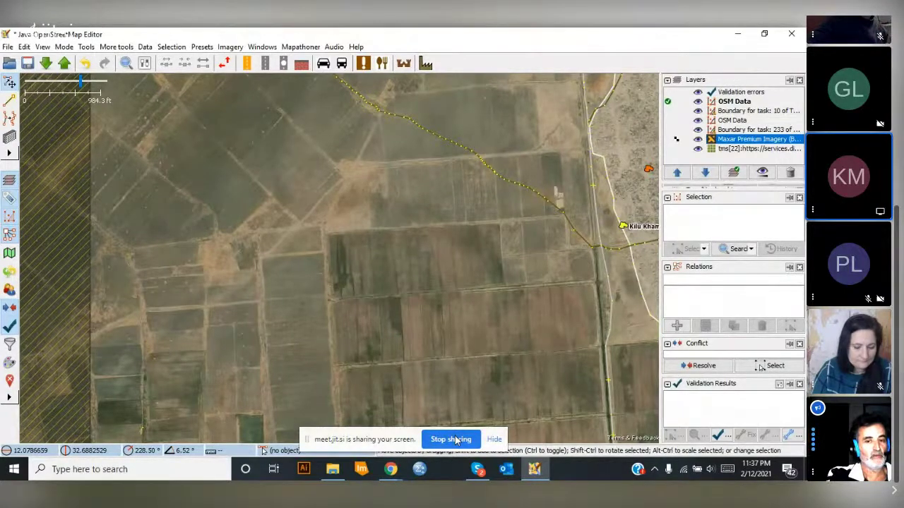
- Inspect the fields and tracks south of the Kilu Khamsa outline, and stop sharing the screen
left_click(455, 440)
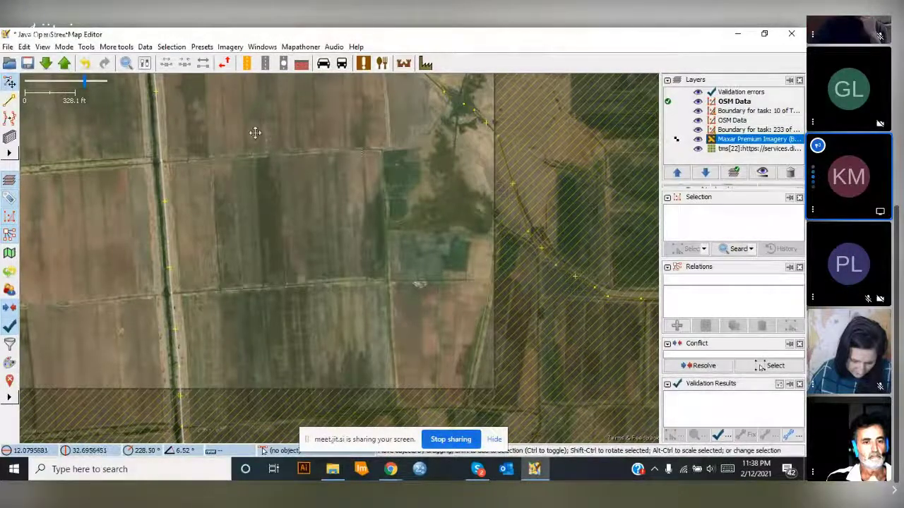
left_click_drag(254, 134, 388, 226)
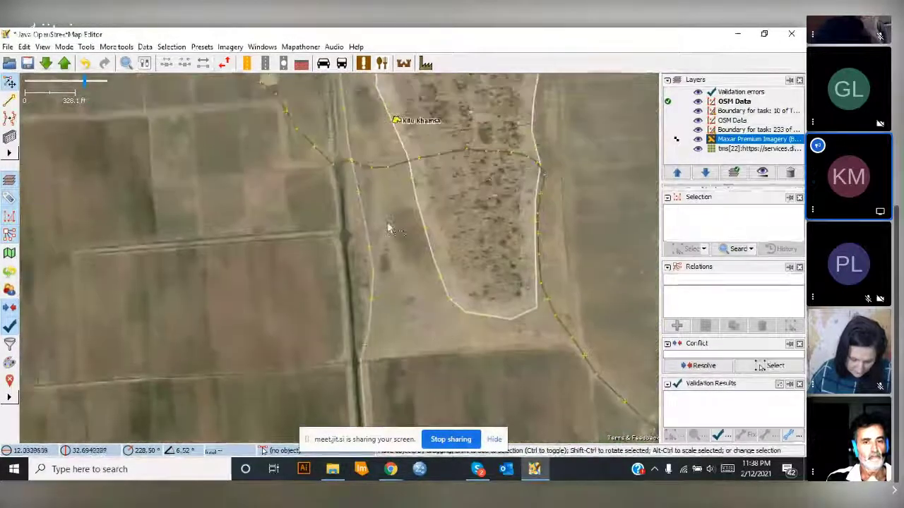
left_click_drag(501, 379, 448, 343)
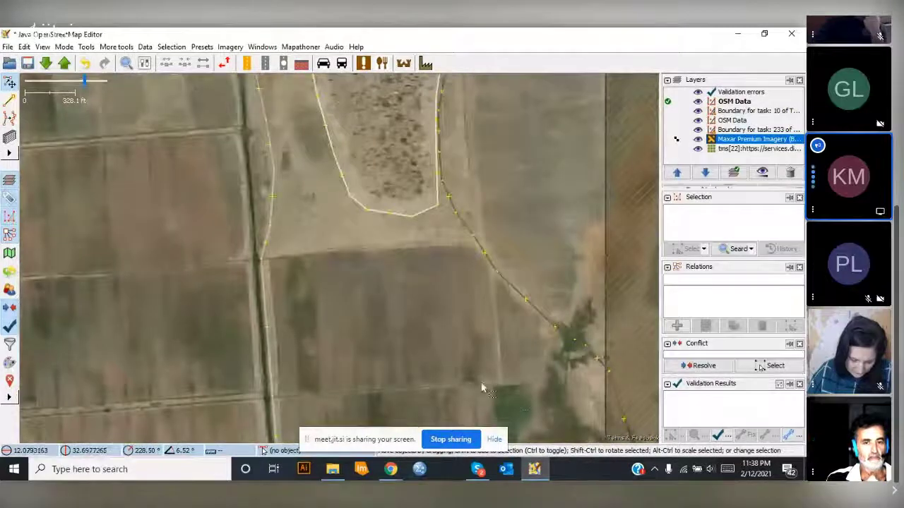
left_click(452, 440)
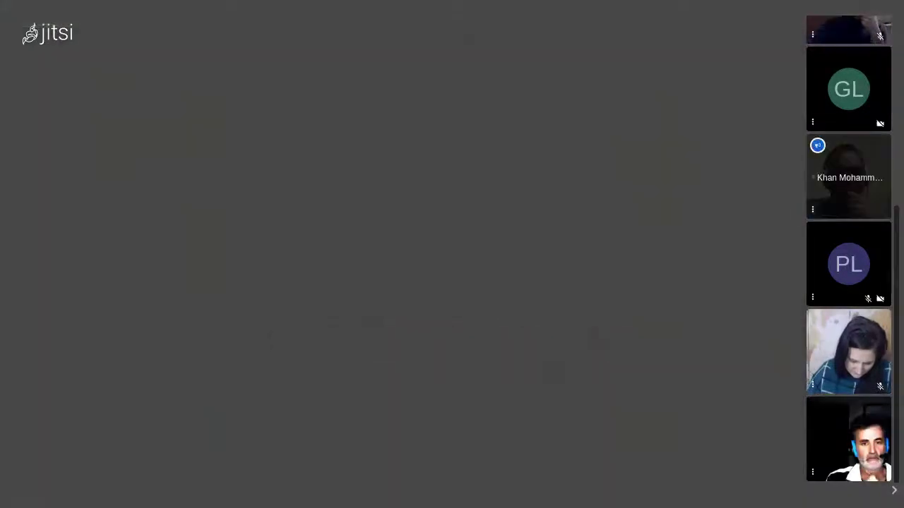
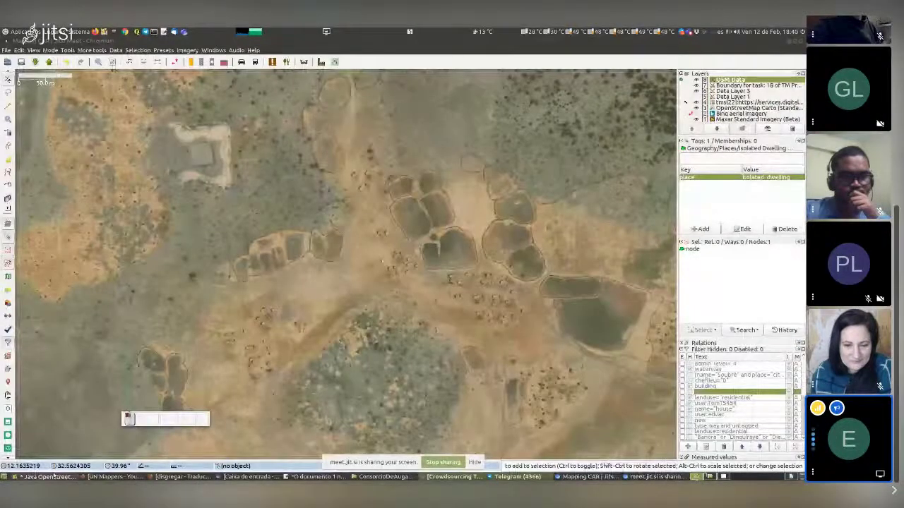
- Add a node at the central dwelling cluster just south of the enclosures and tag it place=hamlet
left_click(54, 476)
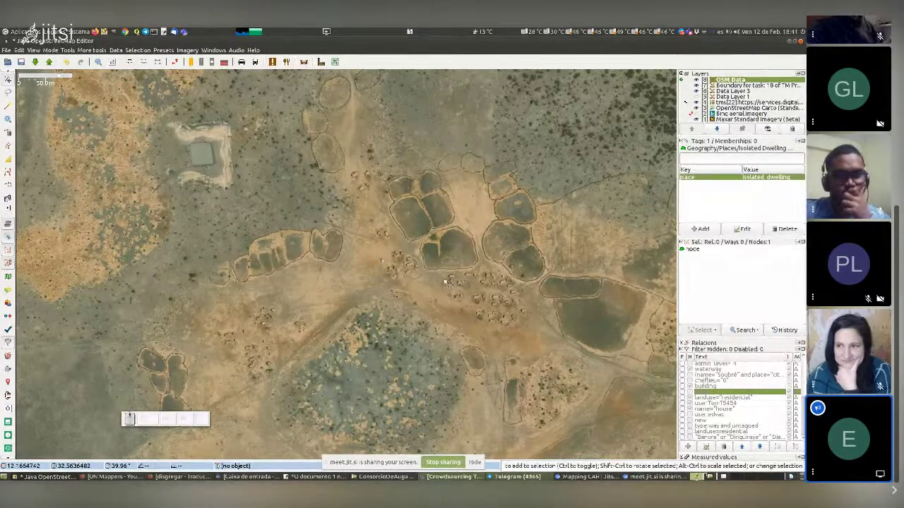
scroll(445, 282, "up", 2)
scroll(444, 284, "down", 3)
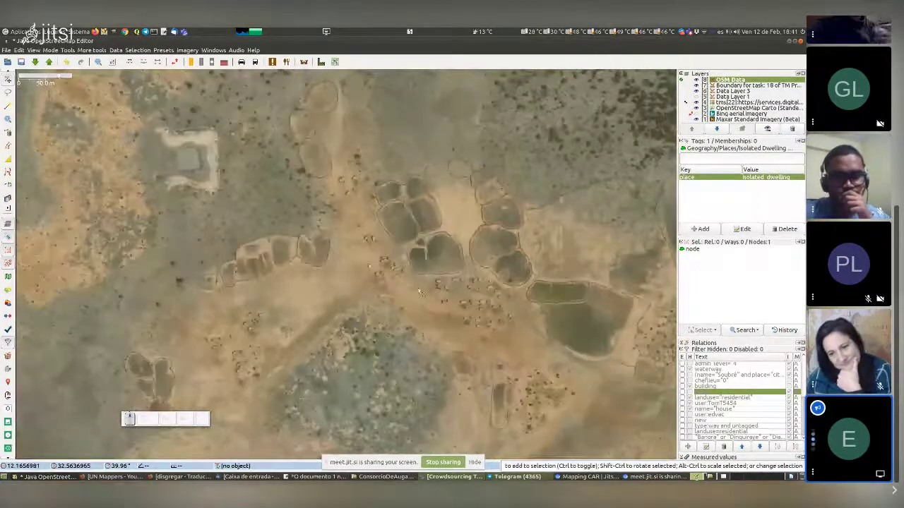
key("a")
left_click(413, 286)
left_click(699, 229)
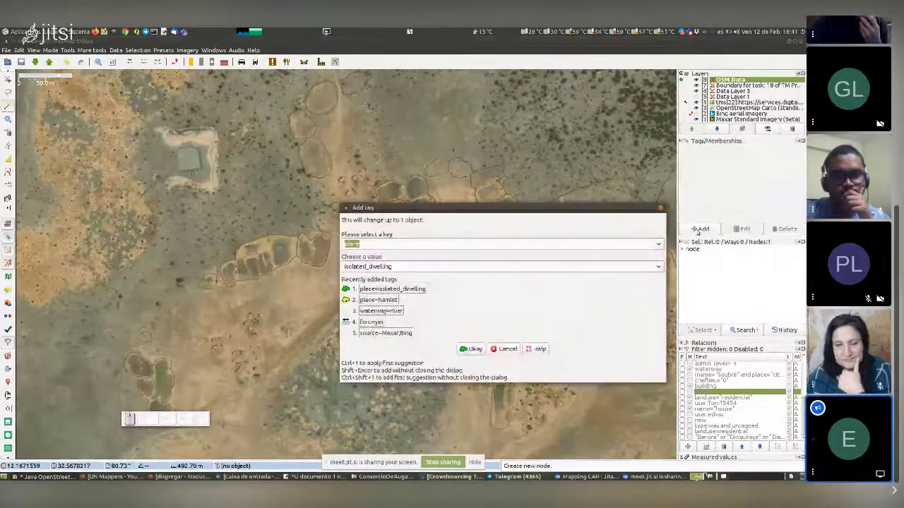
type("h")
key("Return")
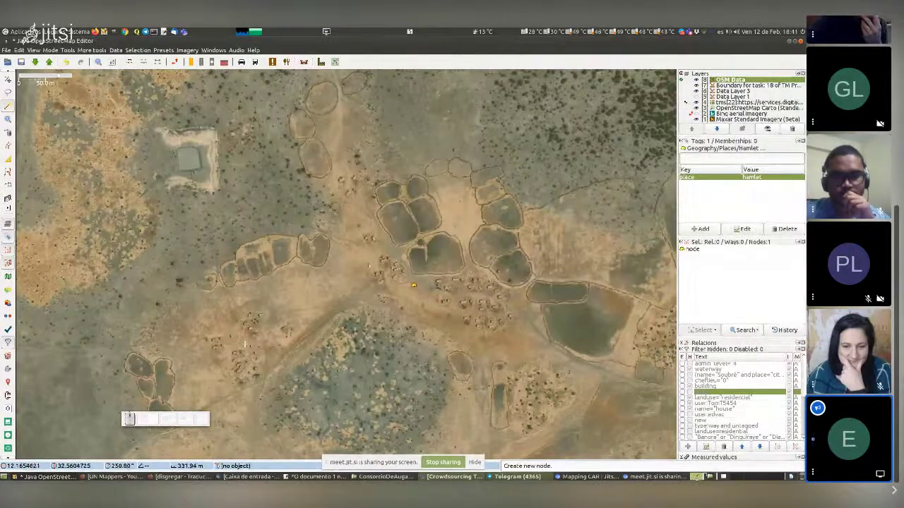
- Add a second node at the dwelling cluster west of the dark vegetation patch, tag it place=hamlet, and deselect it
left_click(245, 344)
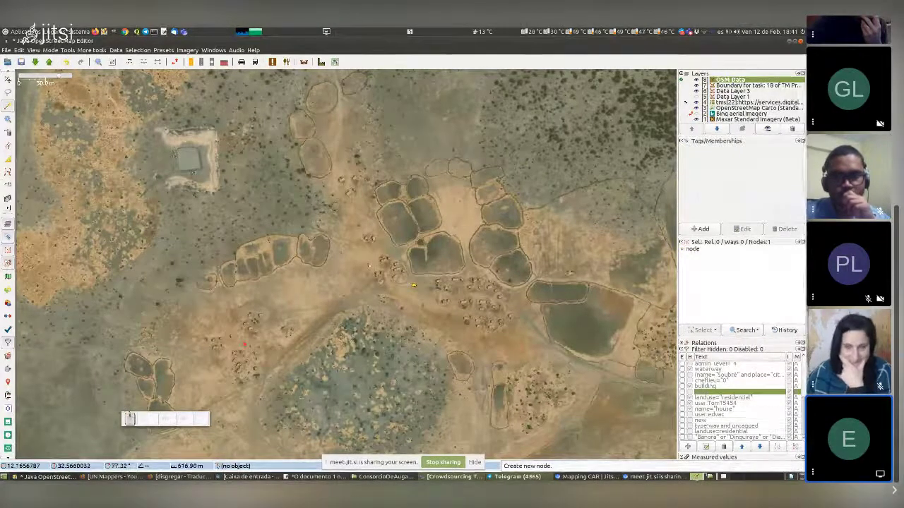
left_click(701, 229)
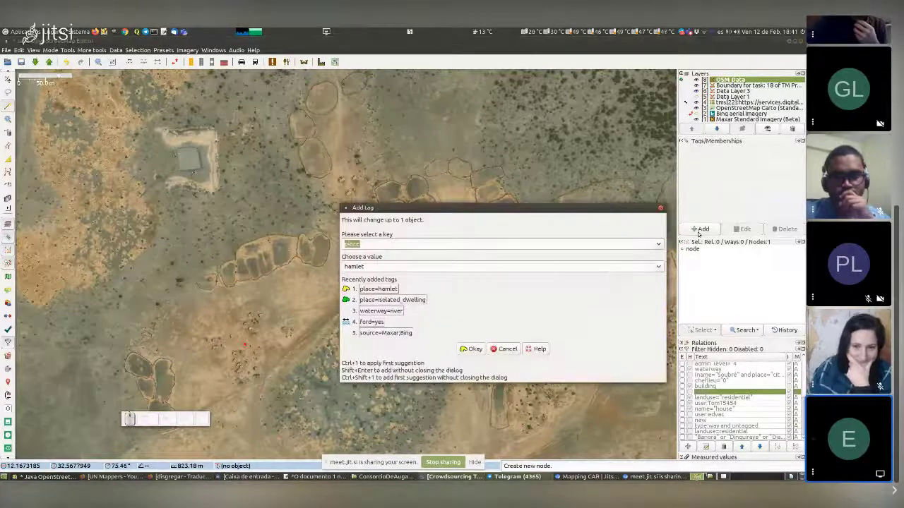
key("Tab")
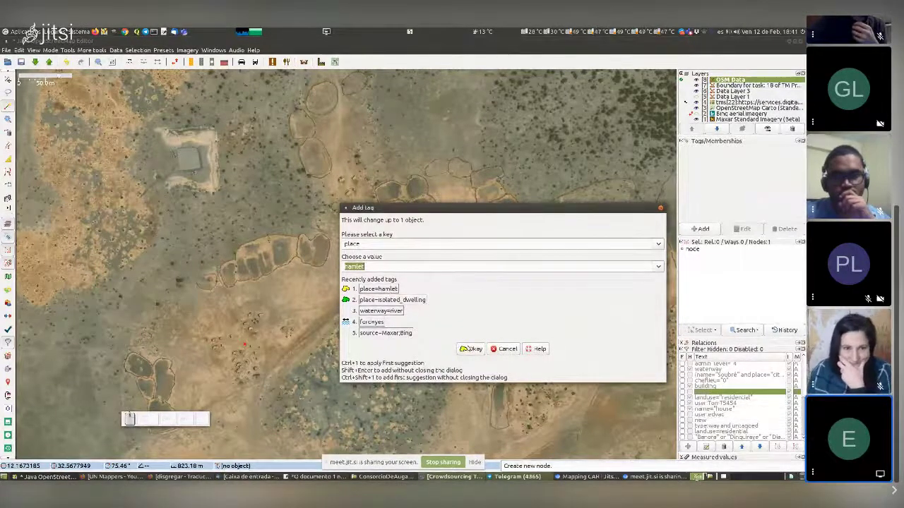
key("Return")
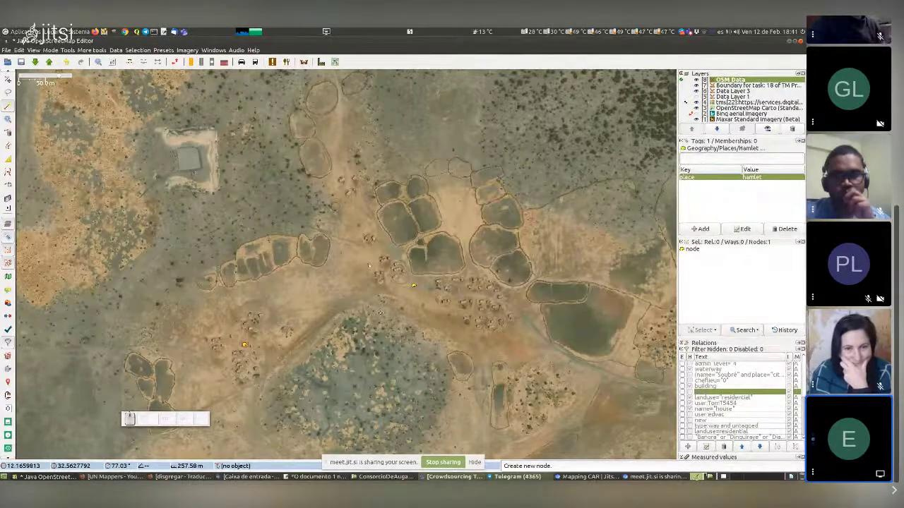
key("s")
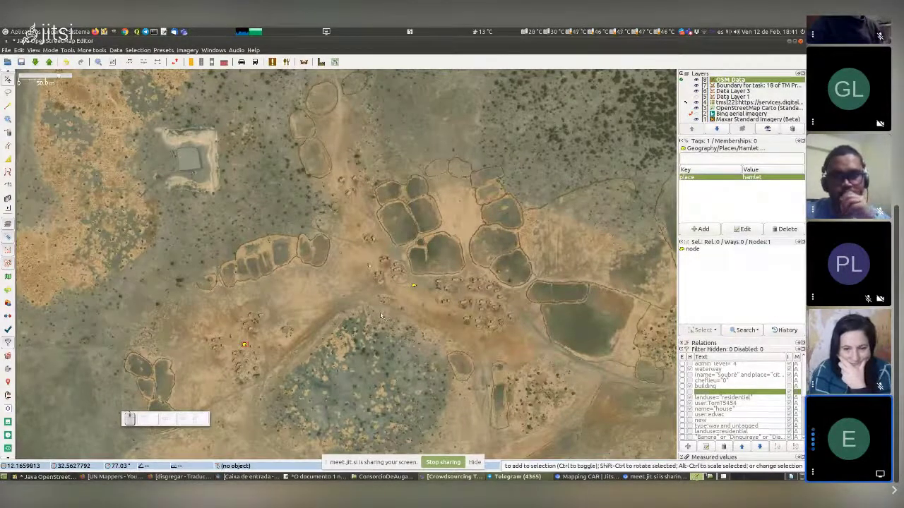
left_click(396, 309)
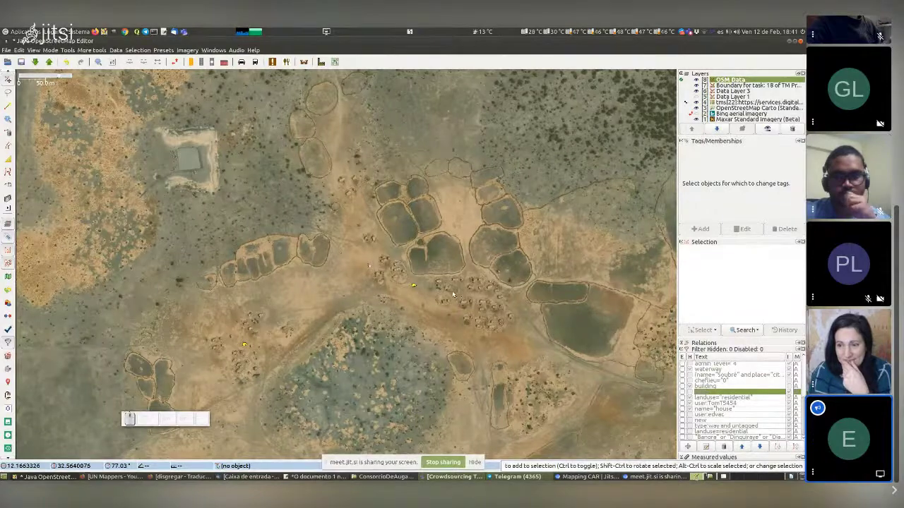
- Examine the dwellings beside the central hamlet node up close and the wider area around both hamlet nodes
scroll(447, 293, "up", 3)
scroll(304, 245, "down", 2)
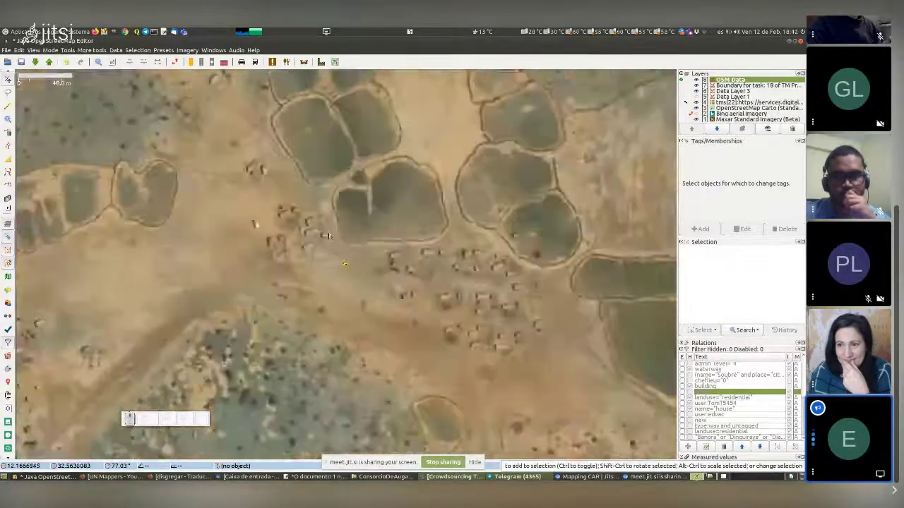
scroll(303, 246, "down", 3)
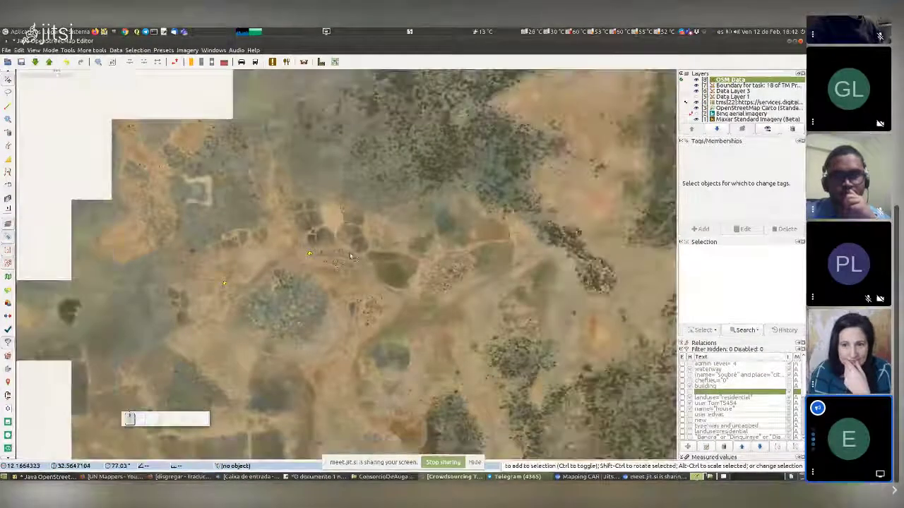
- Draw a closed outline with a perimeter of about 424 m around the large dwelling cluster just south of the enclosures
scroll(351, 257, "up", 3)
key("a")
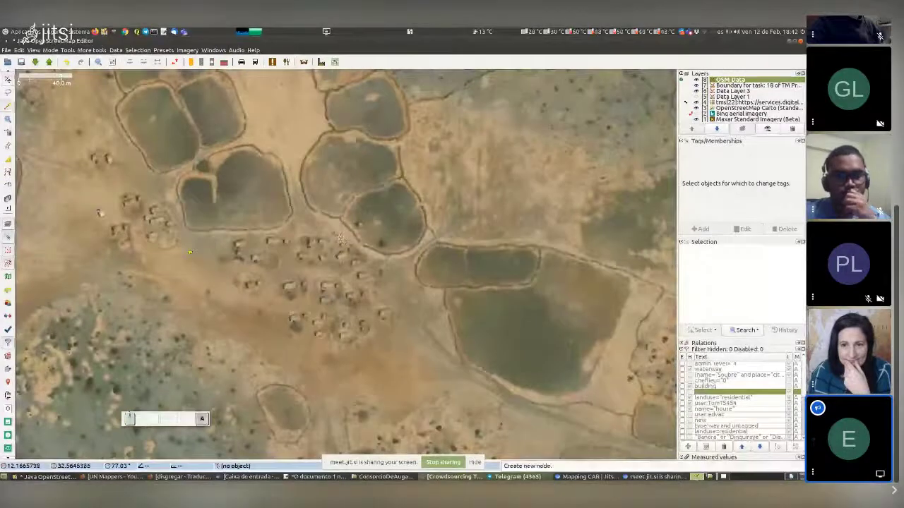
left_click(341, 238)
left_click(227, 240)
left_click(300, 338)
left_click(357, 347)
left_click(399, 319)
left_click(363, 251)
left_click(341, 238)
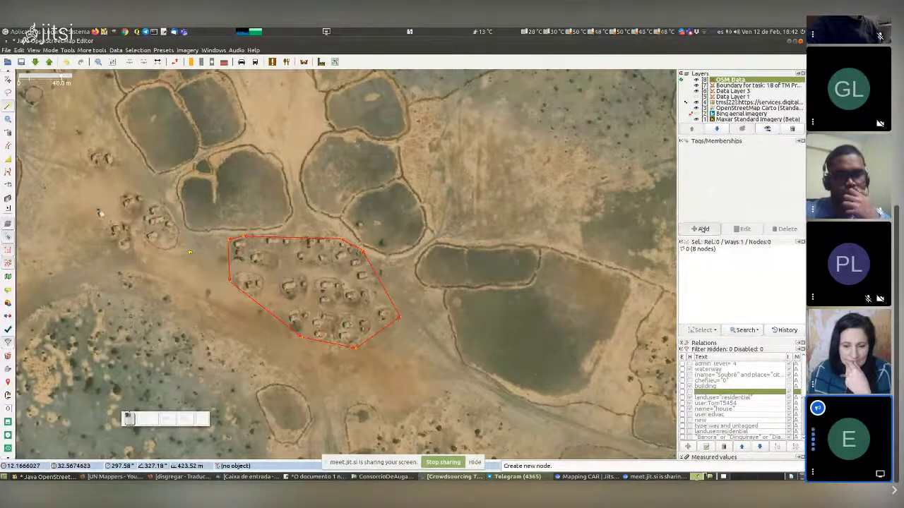
- Tag the outline of the large dwelling cluster landuse=residential
left_click(703, 228)
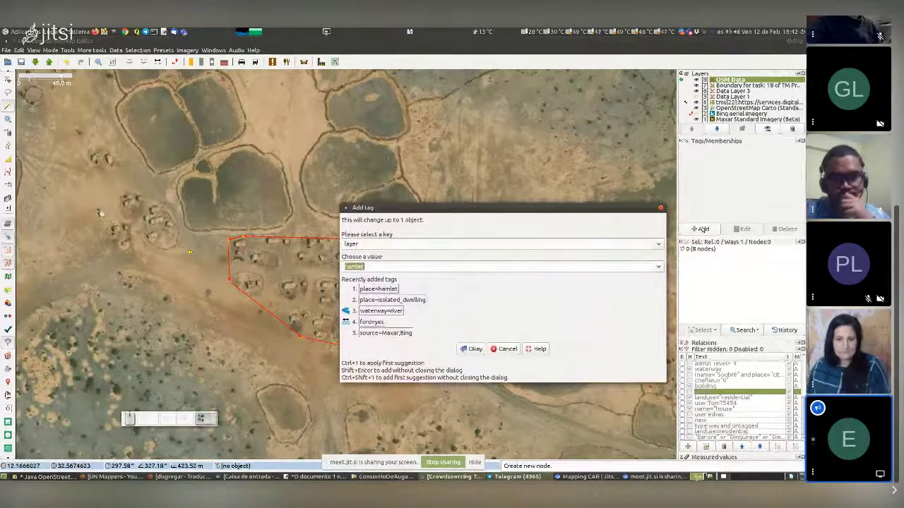
key("shift+Tab")
type("lan")
key("Tab")
type("r")
key("Return")
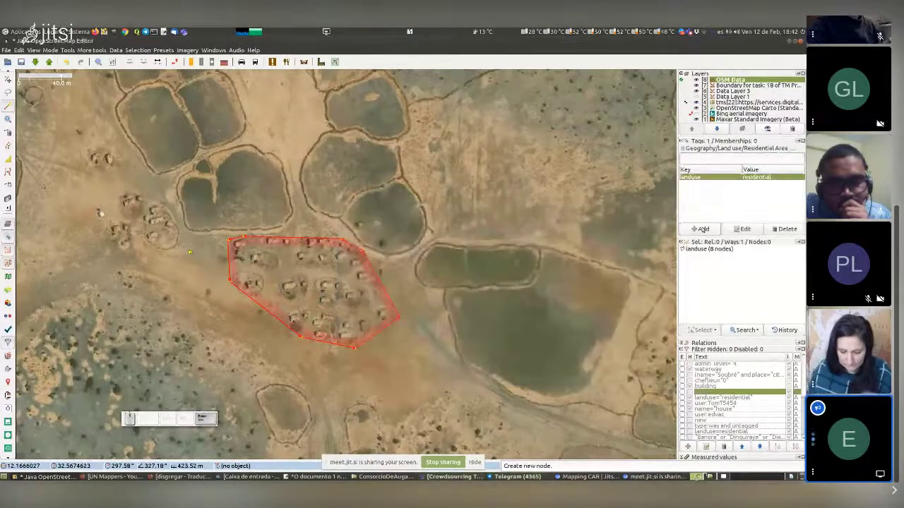
- Outline the dwelling cluster northwest of the central hamlet node, about 342 m around, and apply landuse=residential to it
mouse_move(189, 252)
left_mouse_down()
mouse_move(389, 311)
mouse_move(403, 370)
left_mouse_up()
left_click(389, 311)
left_click(355, 235)
left_click_drag(374, 318, 377, 343)
left_click(369, 334)
left_click(338, 321)
left_click(329, 286)
left_click(299, 295)
left_click(326, 344)
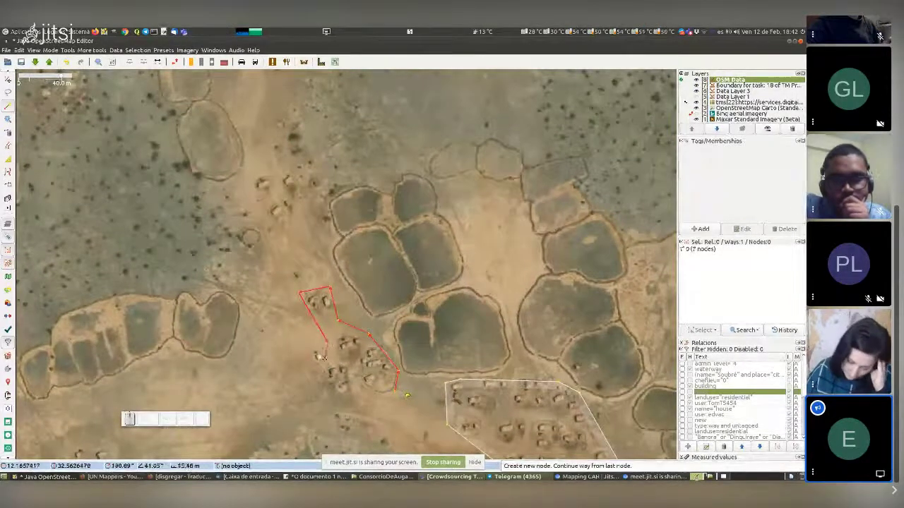
left_click(339, 396)
left_click(365, 387)
left_click(381, 394)
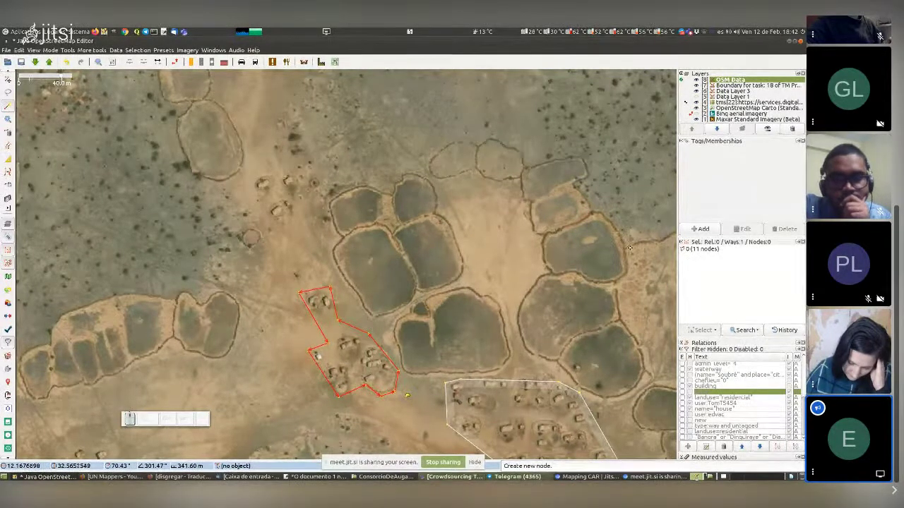
key("ctrl+shift+v")
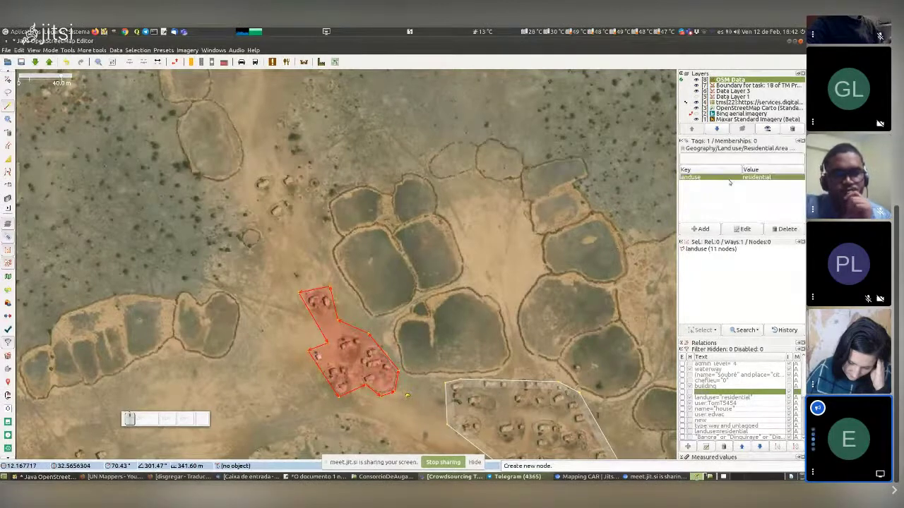
- Outline the three dwellings north of the previous residential area, about 164 m around, and apply landuse=residential
left_click_drag(309, 225, 362, 299)
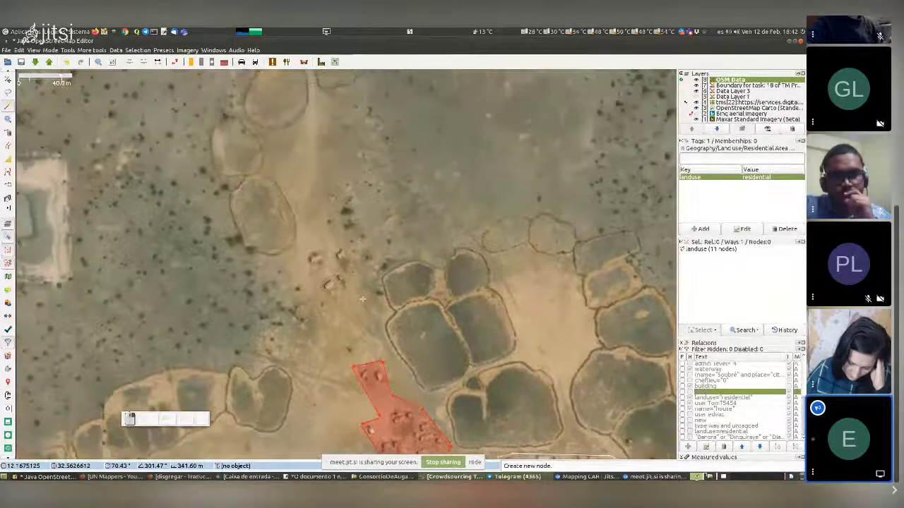
left_click(351, 245)
left_click(301, 253)
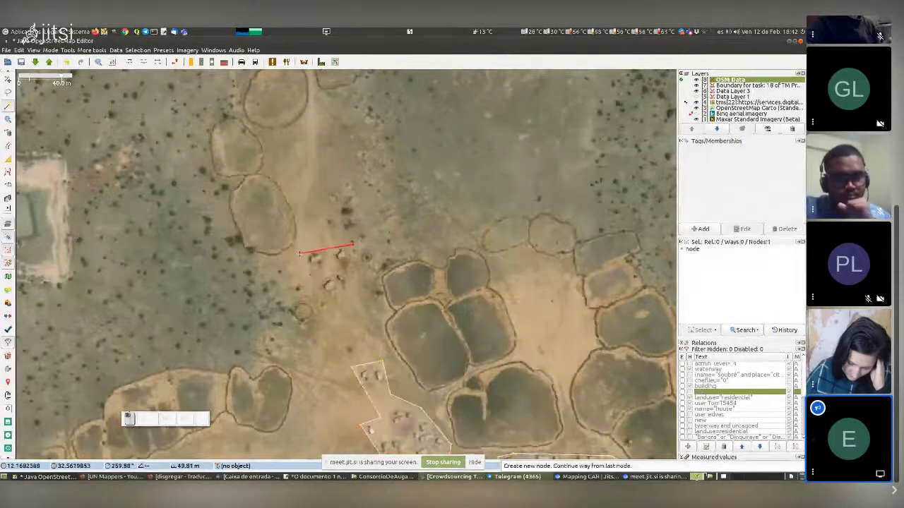
left_click(329, 298)
left_click(353, 281)
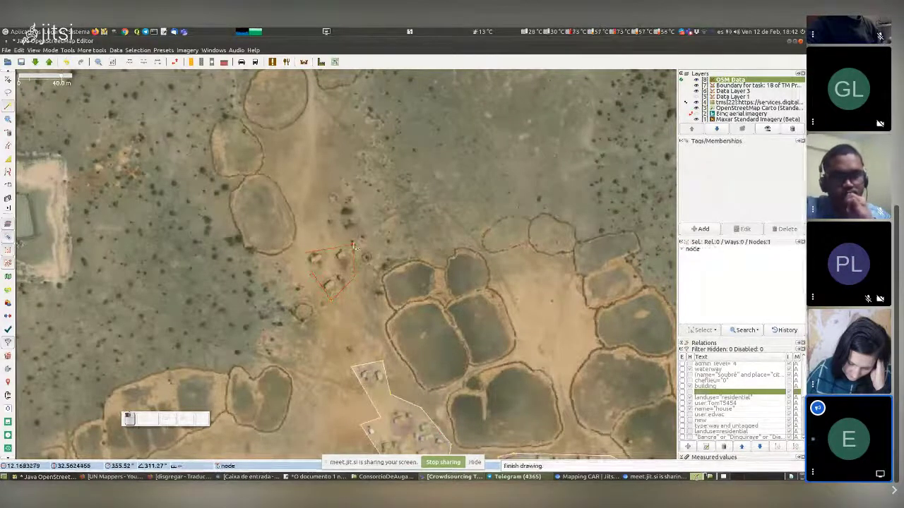
left_click(351, 245)
key("ctrl+shift+v")
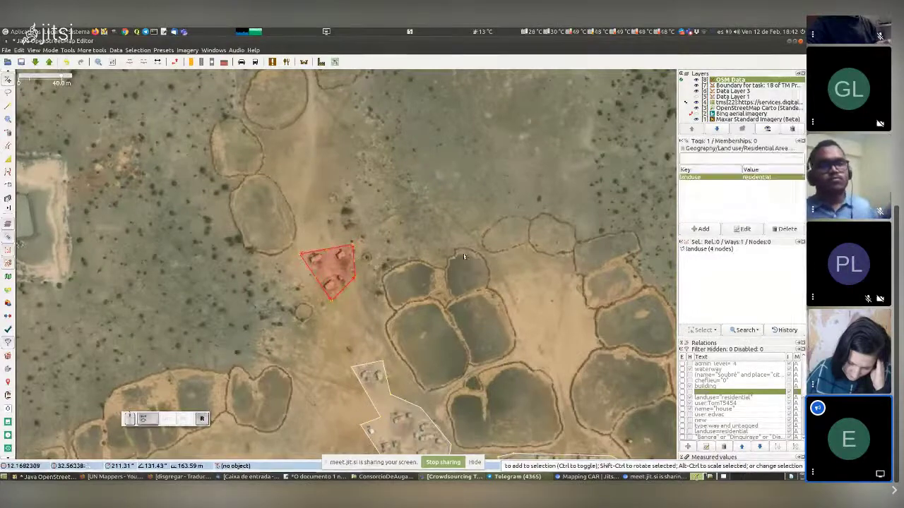
- Draw a closed outline about 524 m around the dwellings surrounding the western hamlet node, including the small group to their east
key("ctrl+Left")
key("ctrl+Down")
key("ctrl+Left")
key("ctrl+Down")
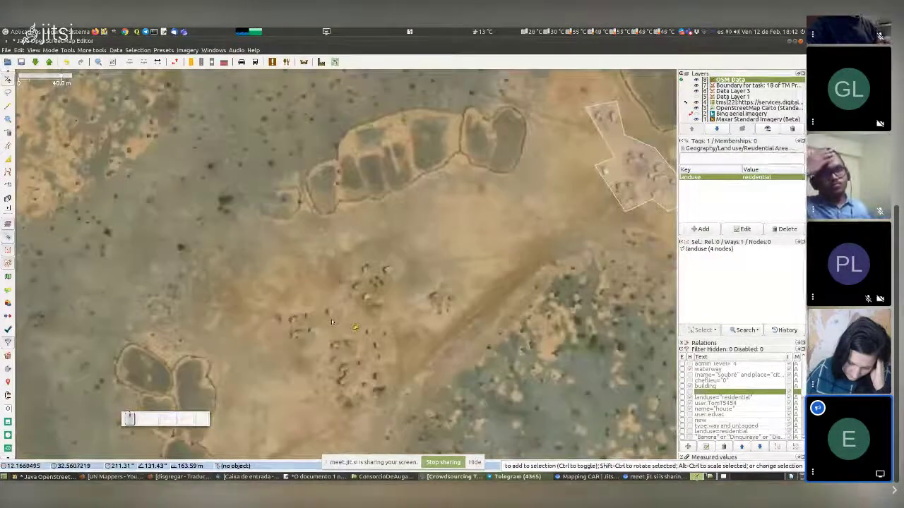
key("ctrl+Down")
key("ctrl+Left")
key("a")
left_click(428, 202)
left_click(390, 200)
left_click(366, 238)
left_click(313, 254)
left_click(321, 285)
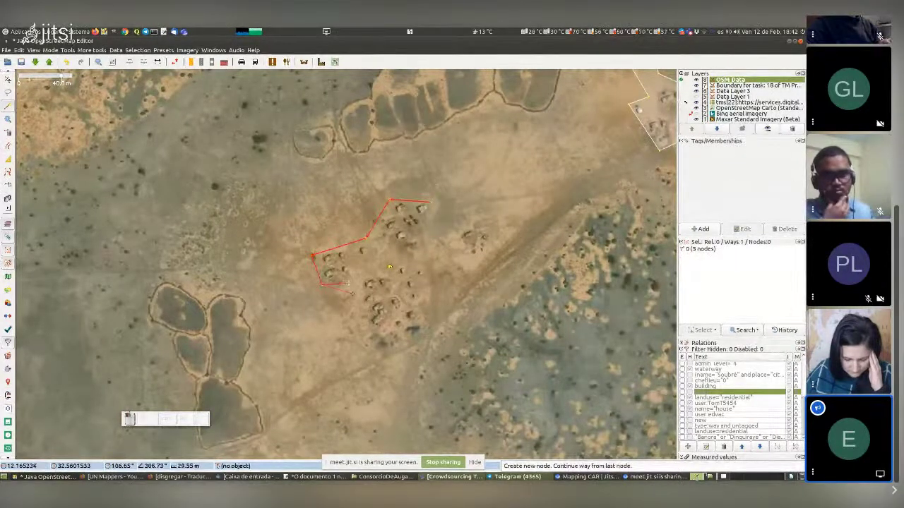
left_click(370, 337)
left_click(412, 331)
left_click(423, 322)
left_click(474, 254)
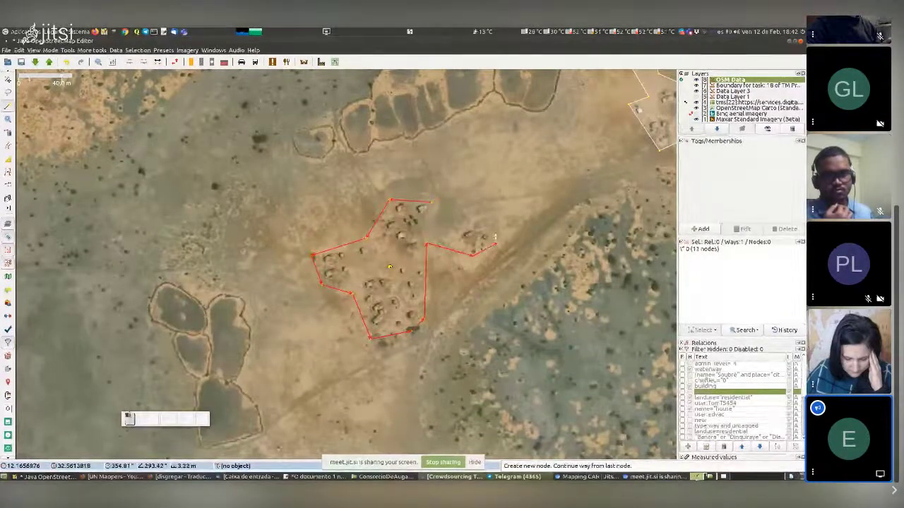
left_click(488, 226)
left_click(433, 226)
double_click(432, 203)
- Select the outline around the western hamlet node, apply landuse=residential to it, and deselect it
key("Escape")
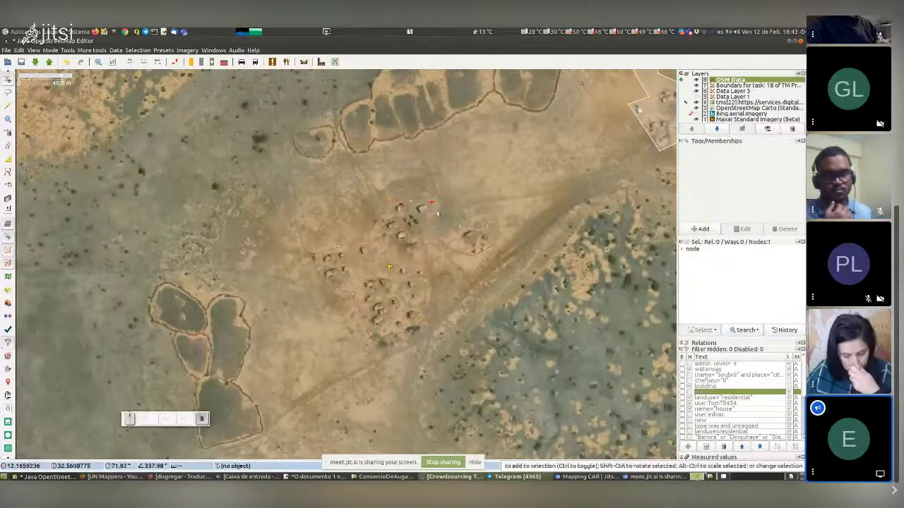
left_click(447, 257)
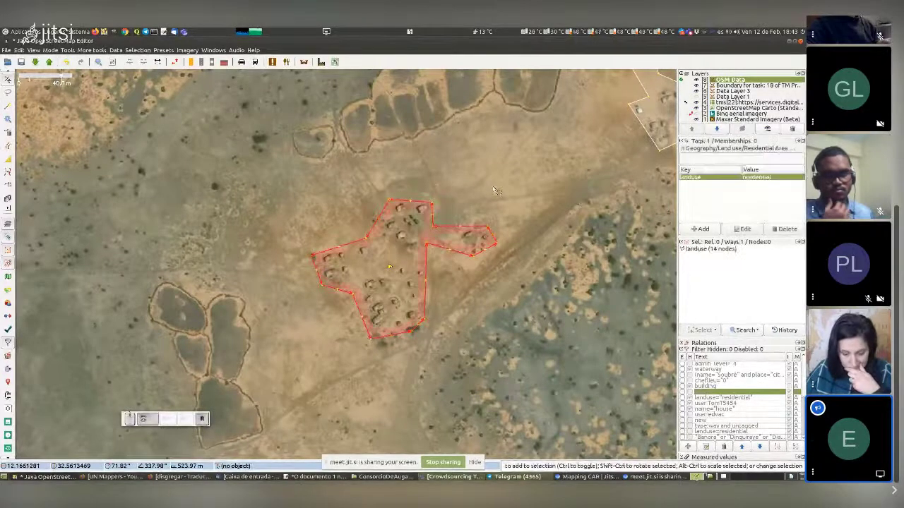
scroll(398, 280, "down", 2)
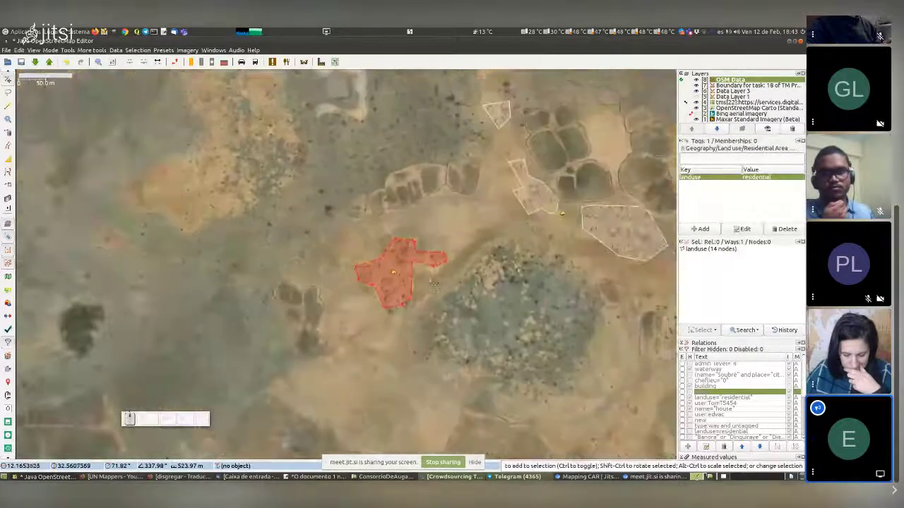
left_click(372, 265)
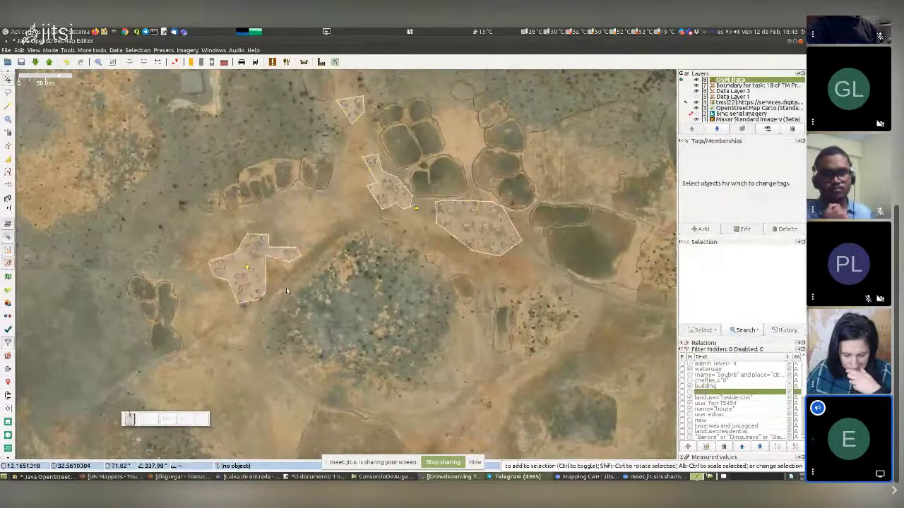
- Add a node among the scattered dwellings southeast of the dark vegetation patch and tag it place=hamlet
left_click_drag(498, 435, 453, 311)
scroll(453, 311, "up", 1)
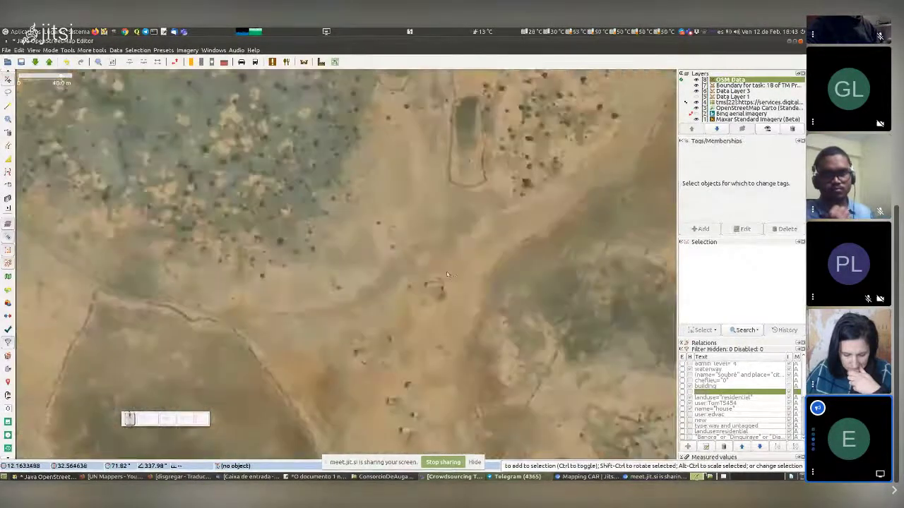
scroll(411, 242, "down", 1)
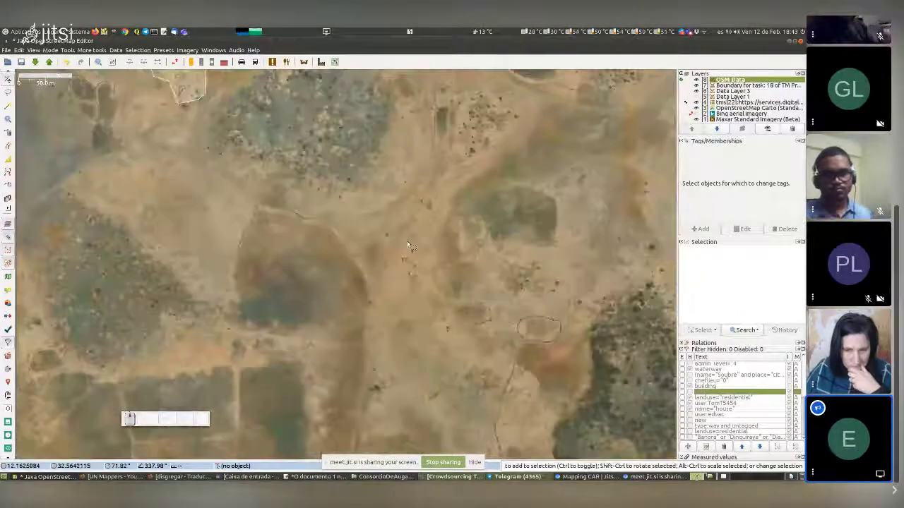
left_click_drag(409, 245, 426, 285)
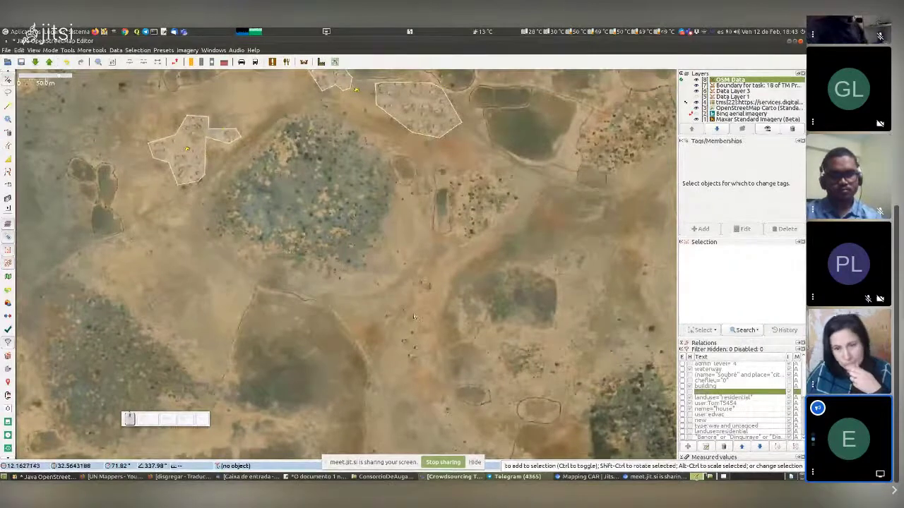
scroll(414, 316, "up", 1)
key("a")
left_click(412, 318)
key("Escape")
key("alt+a")
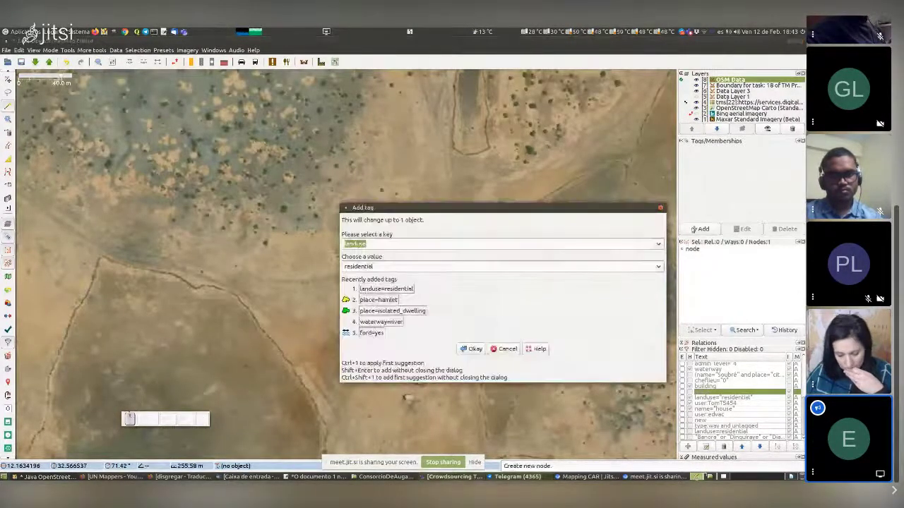
type("place")
key("Tab")
type("h")
key("Return")
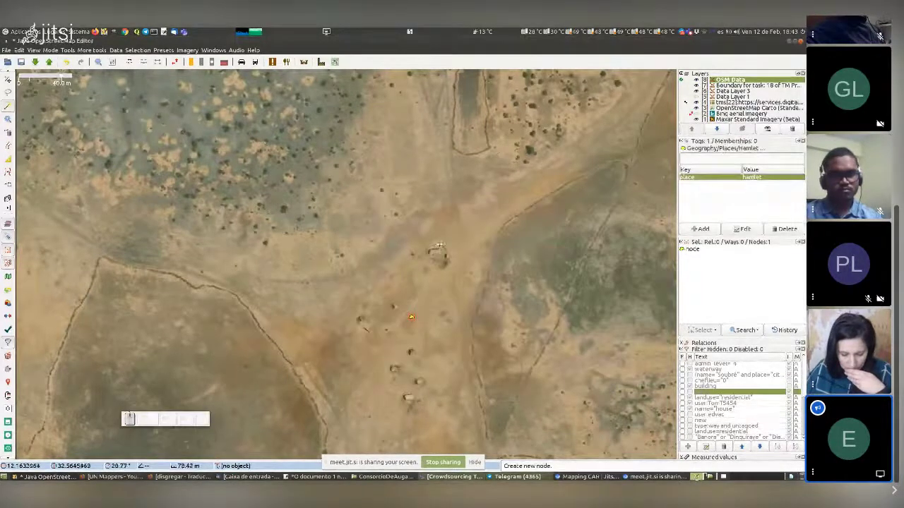
- Outline the small compound north of the southern hamlet node, about 82 m around, and tag it landuse=residential
left_click(443, 244)
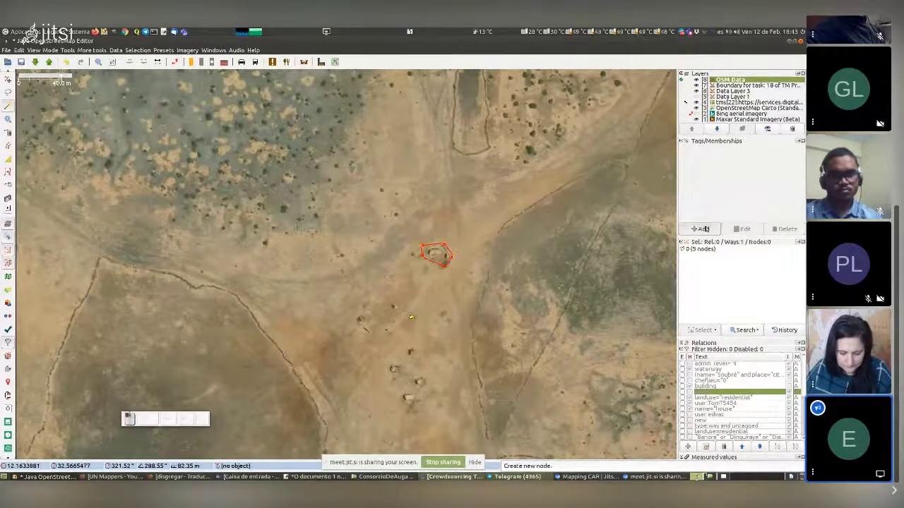
left_click(702, 228)
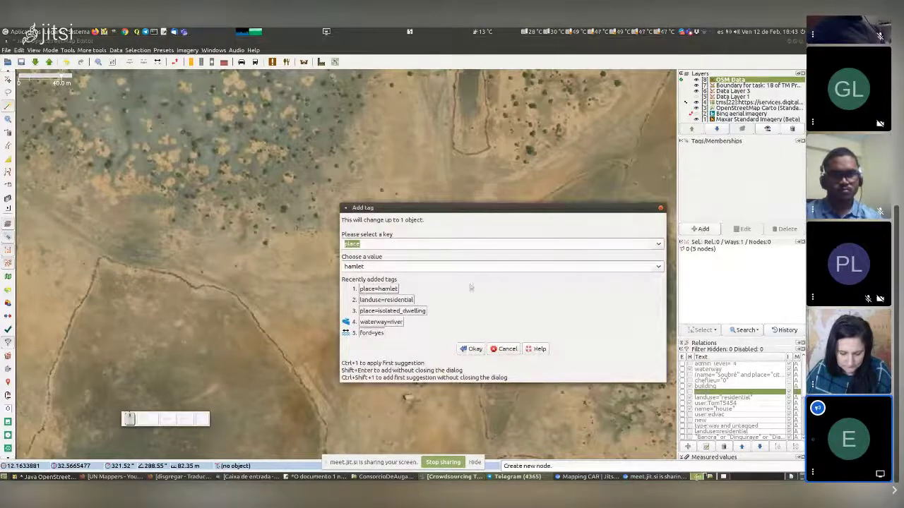
left_click(386, 299)
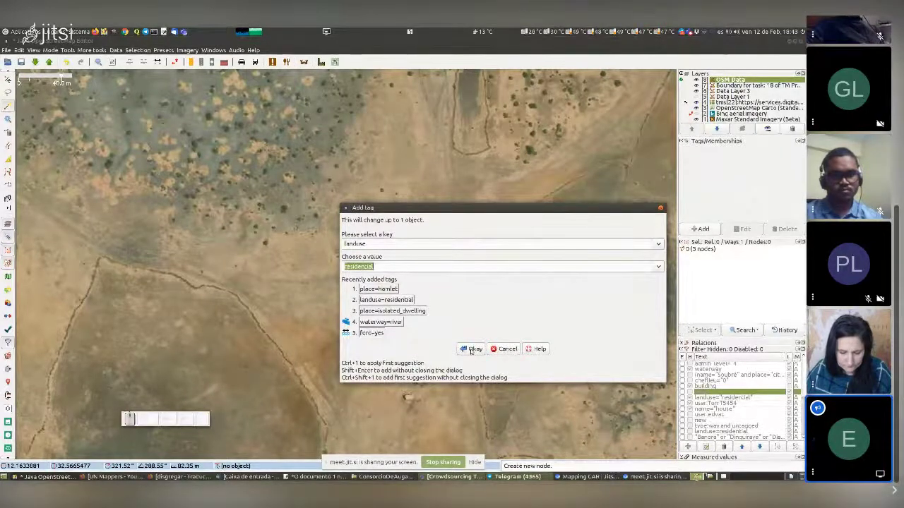
key("Return")
- Outline the dwellings west and south of the southern hamlet node, about 290 m around, apply landuse=residential, and deselect the area
left_click_drag(413, 364, 423, 309)
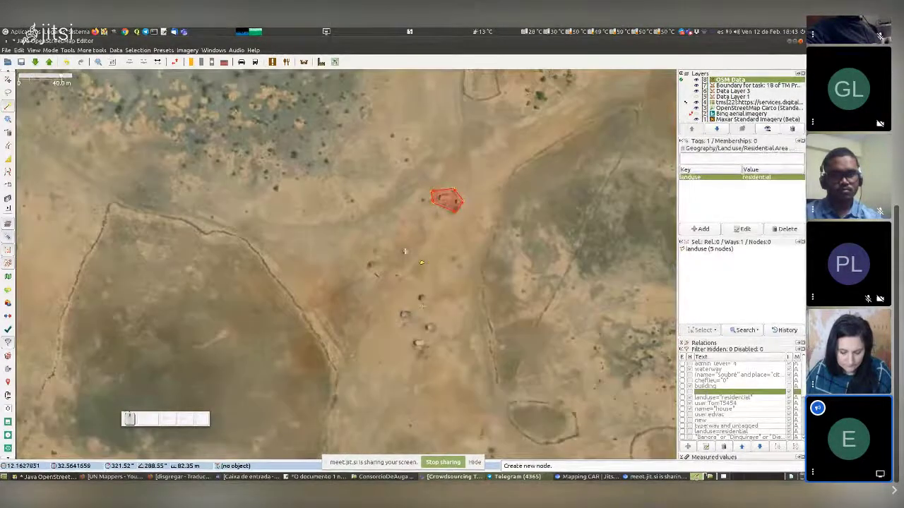
left_click(386, 253)
left_click(359, 265)
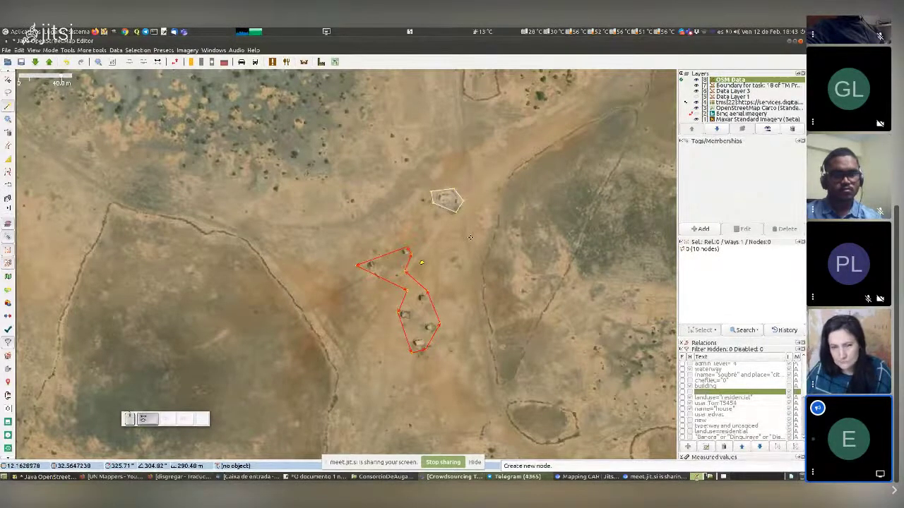
key("ctrl+shift+v")
left_click(446, 285)
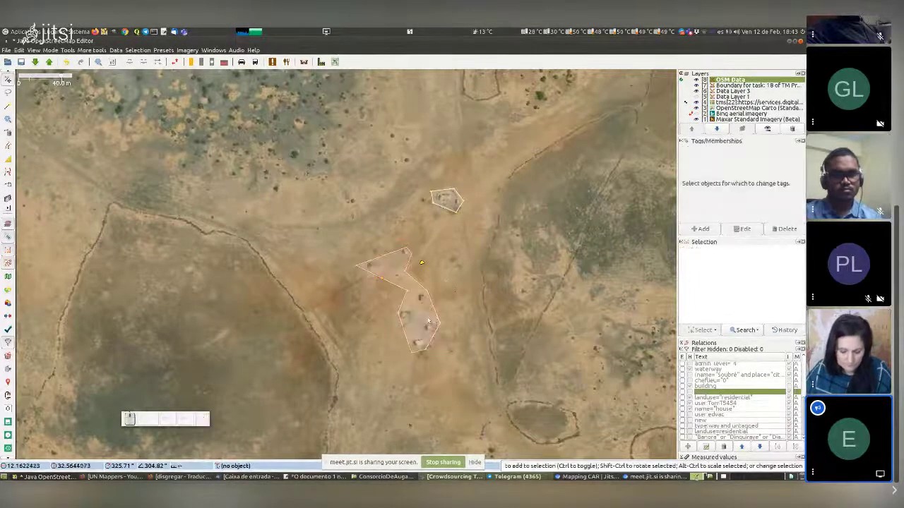
- Move the central place=hamlet node inside the large residential outline to its east
scroll(431, 316, "down", 2)
scroll(424, 324, "down", 2)
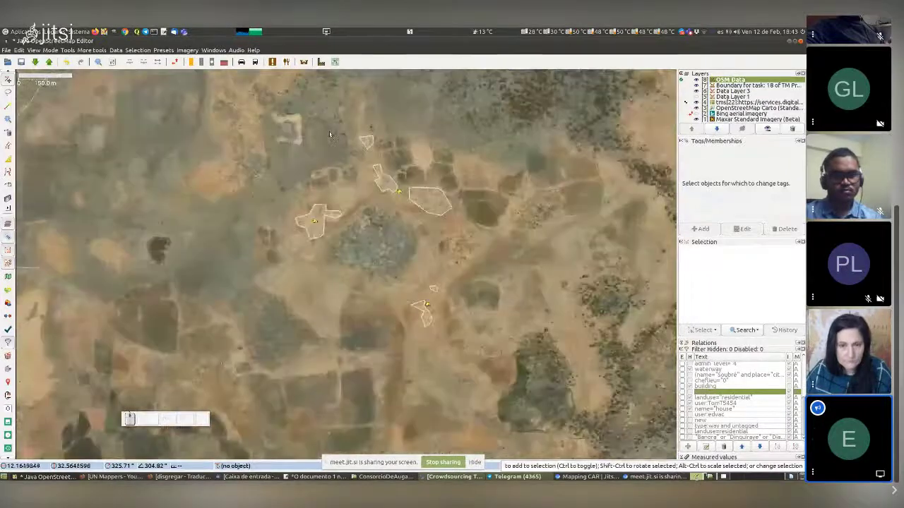
left_click_drag(341, 243, 330, 278)
scroll(393, 227, "up", 2)
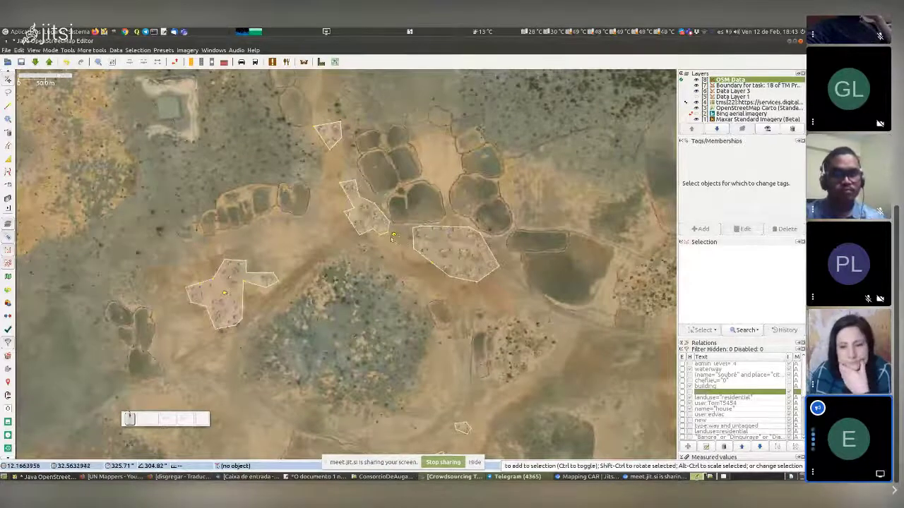
scroll(393, 241, "up", 2)
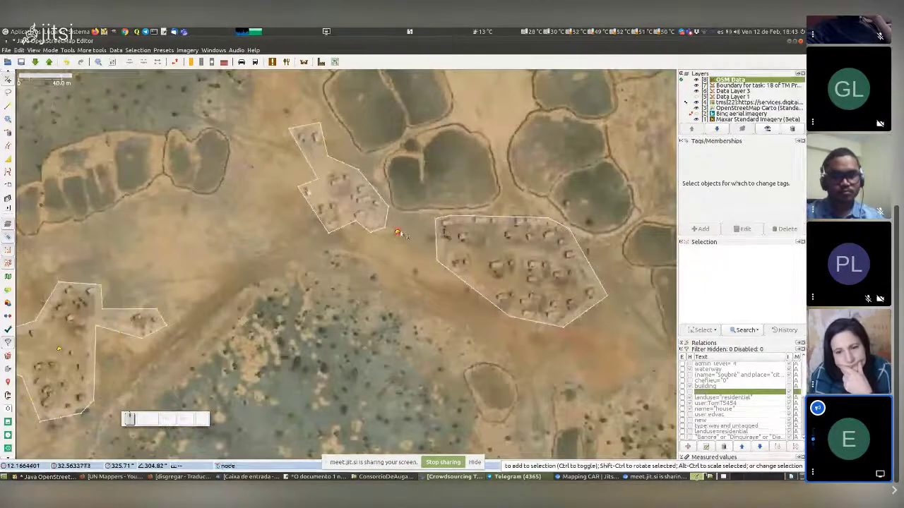
left_click_drag(397, 233, 507, 257)
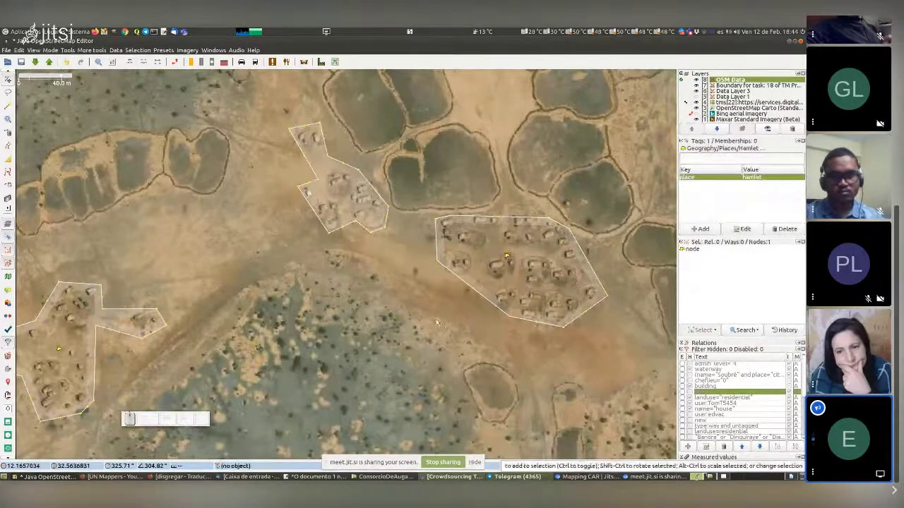
scroll(437, 324, "down", 3)
scroll(442, 300, "up", 2)
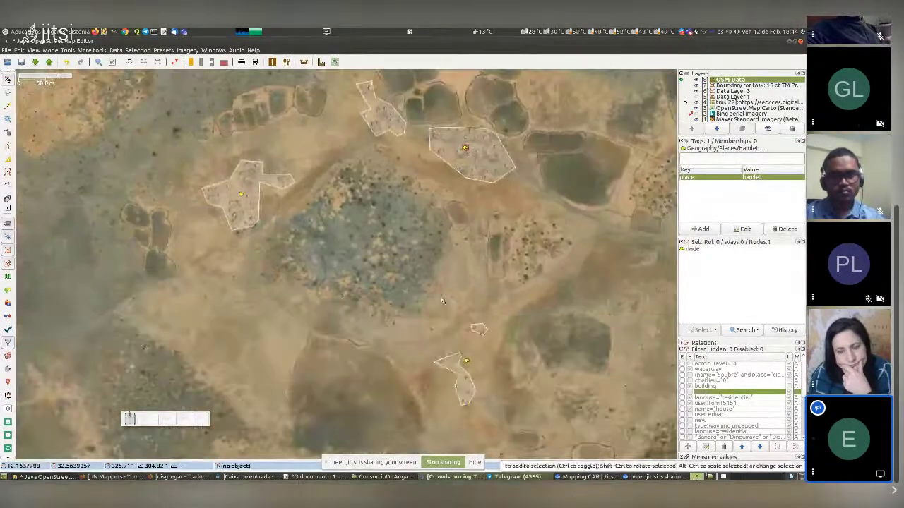
scroll(469, 303, "down", 2)
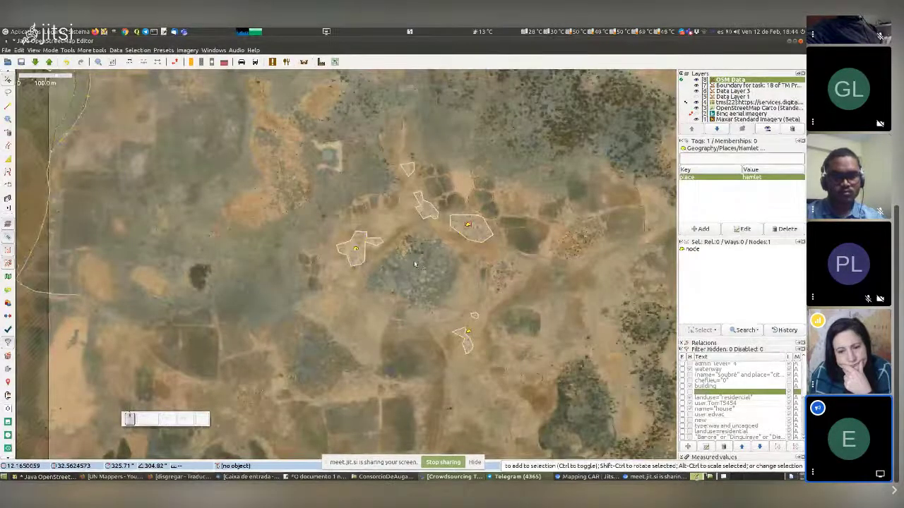
- Examine the imagery south of the mapped hamlets down to the task area's southern boundary, and end the screen share
left_click_drag(484, 226, 427, 105)
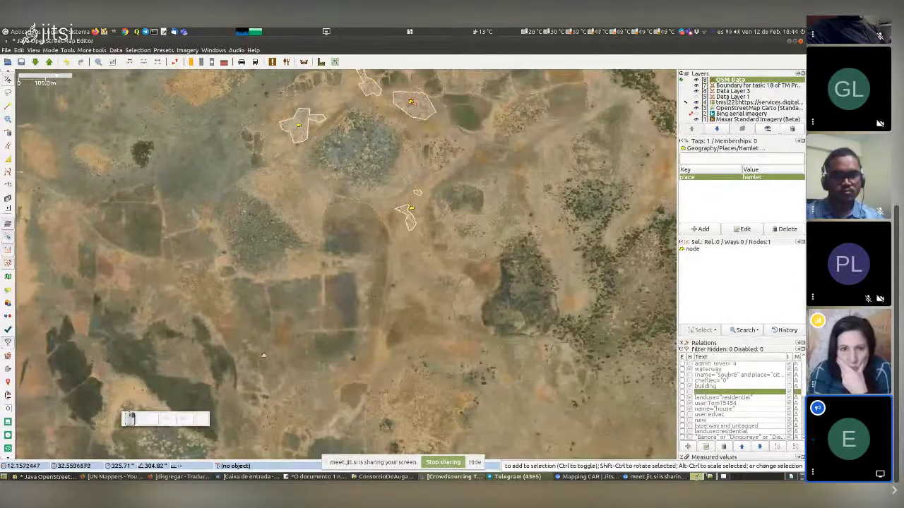
left_click_drag(410, 212, 462, 96)
scroll(361, 271, "up", 3)
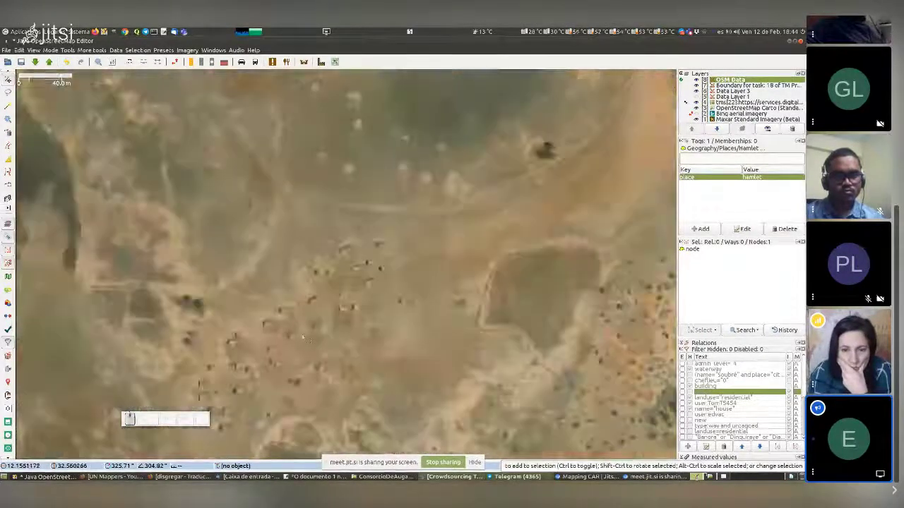
scroll(349, 232, "down", 2)
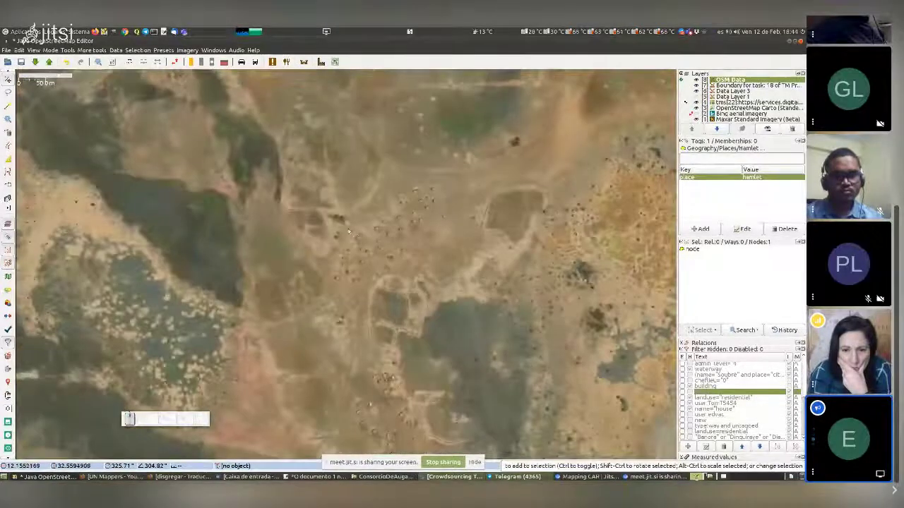
left_click_drag(360, 338, 354, 244)
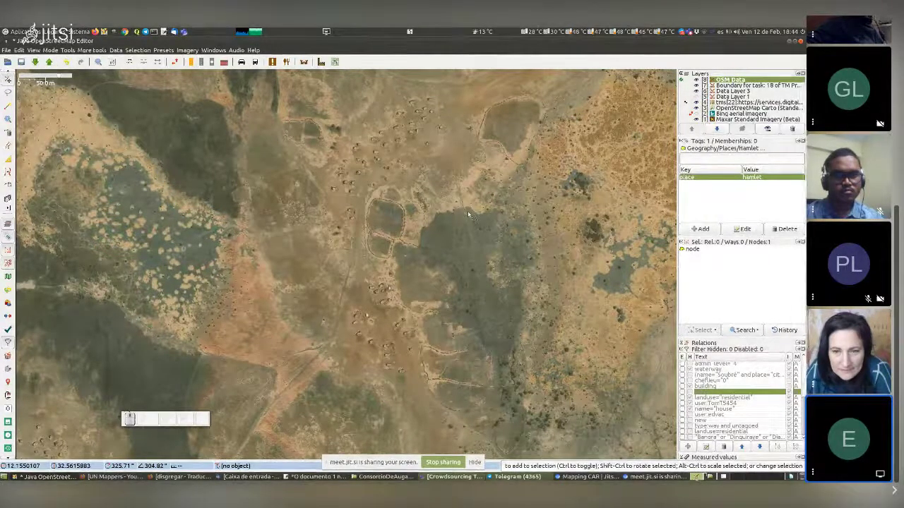
scroll(453, 231, "down", 2)
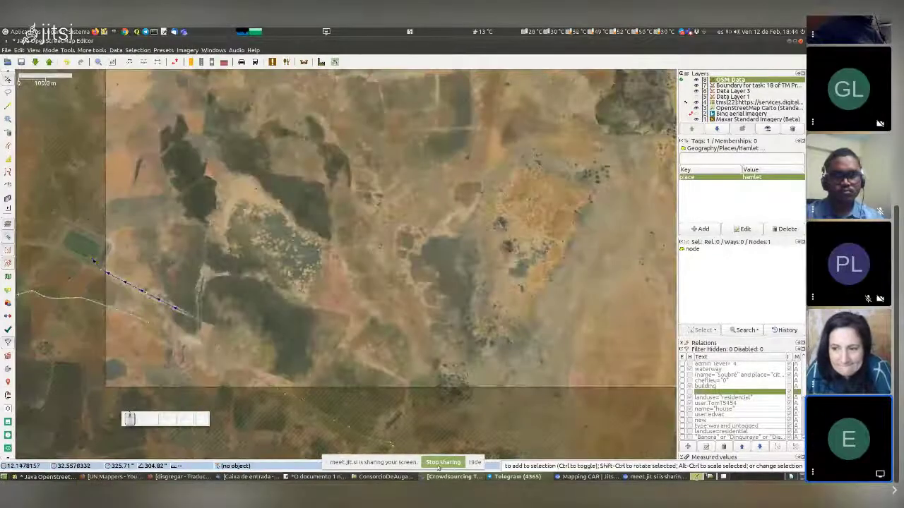
left_click(443, 463)
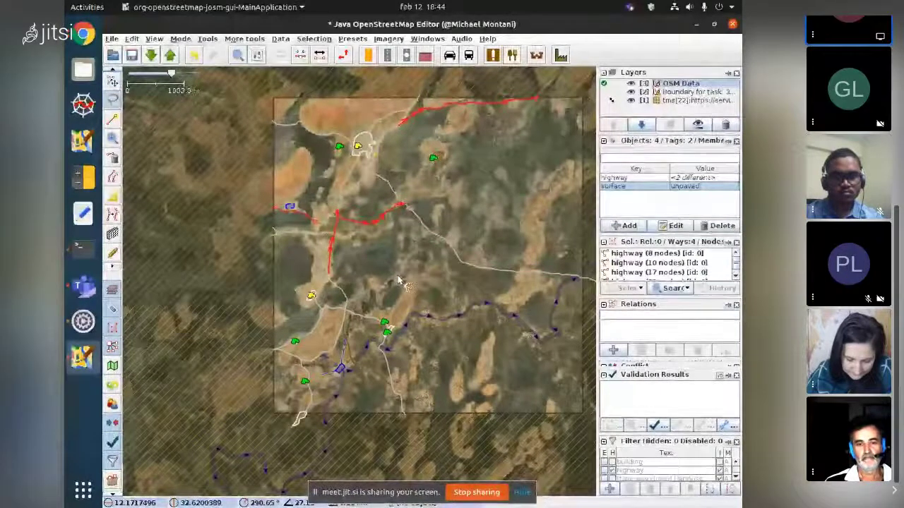
- Clear the highway selection and examine the hamlets, roads and waterways in the southwestern part of the task square
left_click(405, 281)
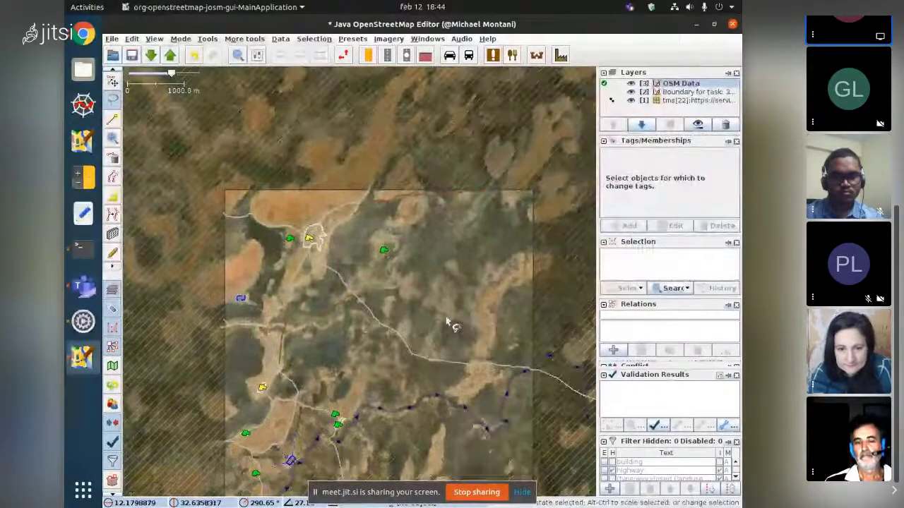
scroll(332, 362, "up", 1)
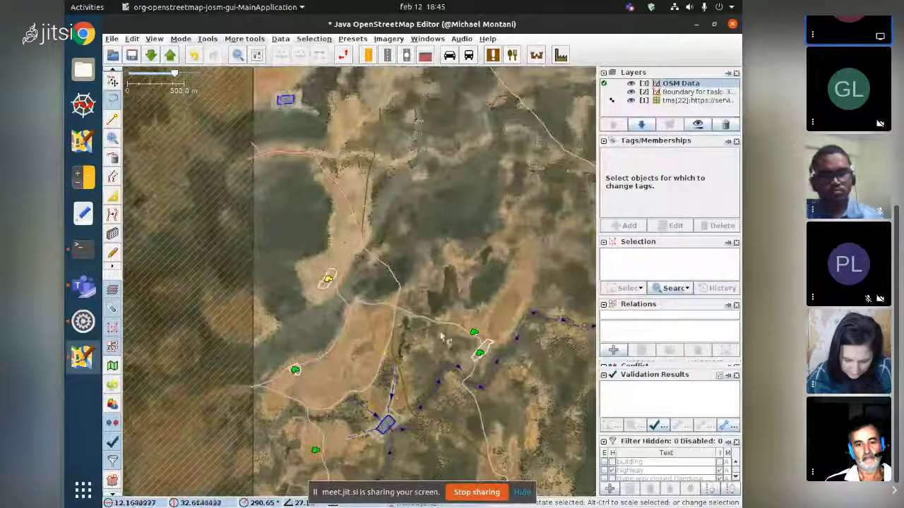
scroll(450, 365, "down", 1)
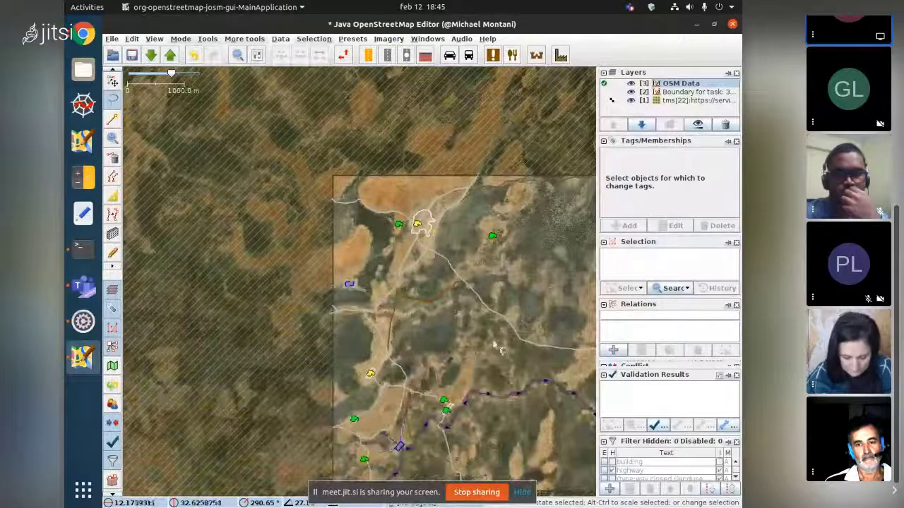
left_click_drag(499, 355, 419, 286)
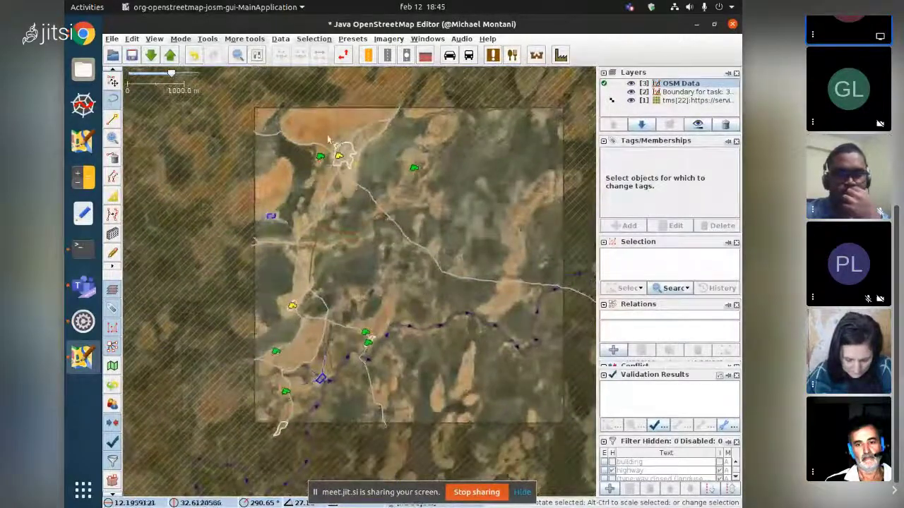
left_click_drag(393, 173, 452, 156)
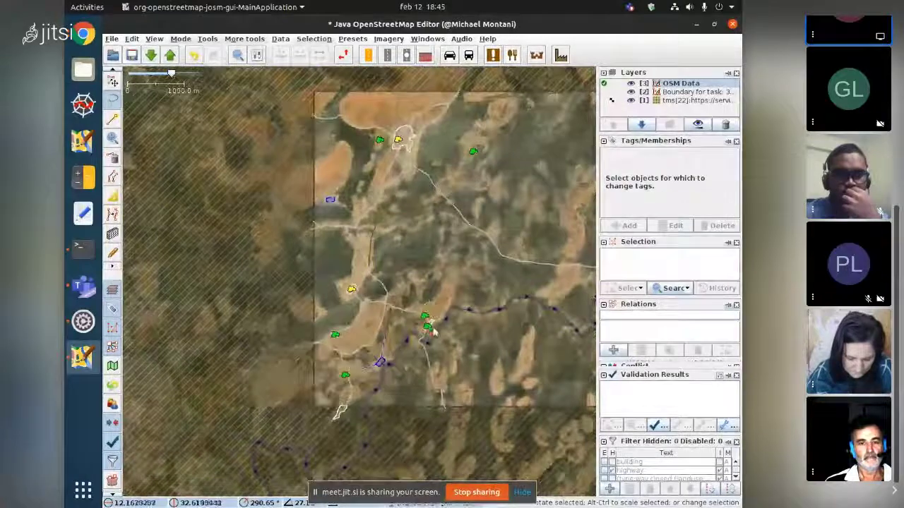
scroll(401, 341, "up", 4)
scroll(454, 370, "up", 2)
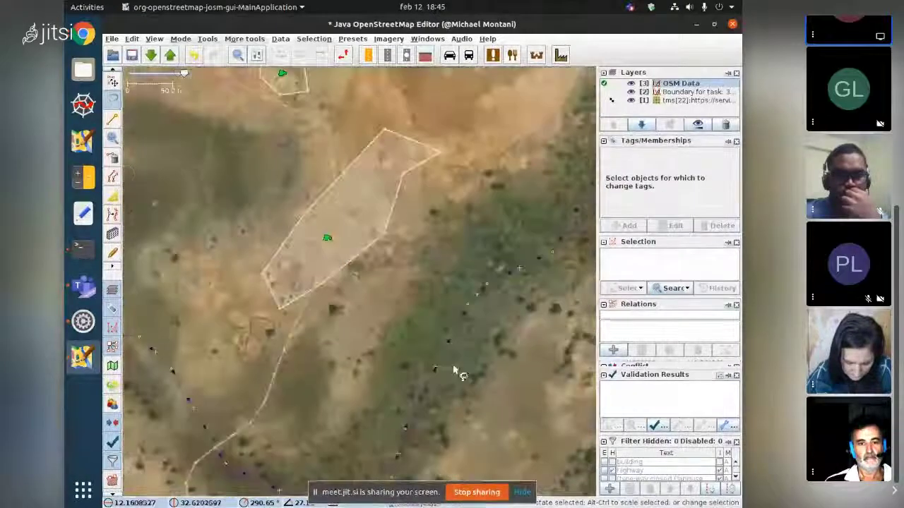
scroll(454, 370, "down", 3)
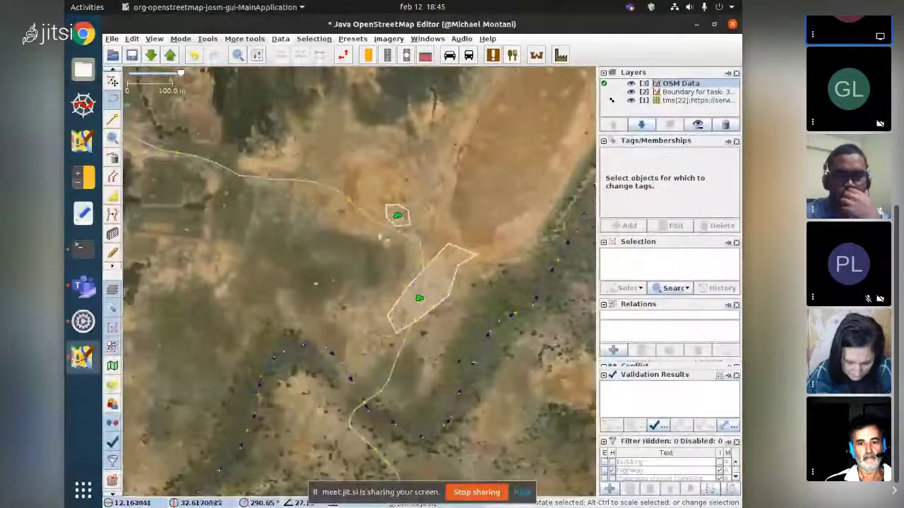
scroll(385, 238, "down", 3)
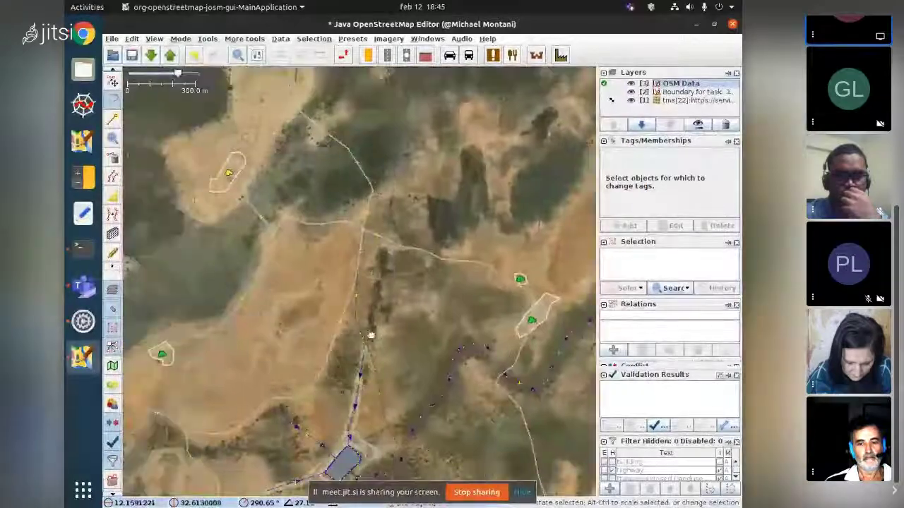
left_click_drag(370, 334, 515, 138)
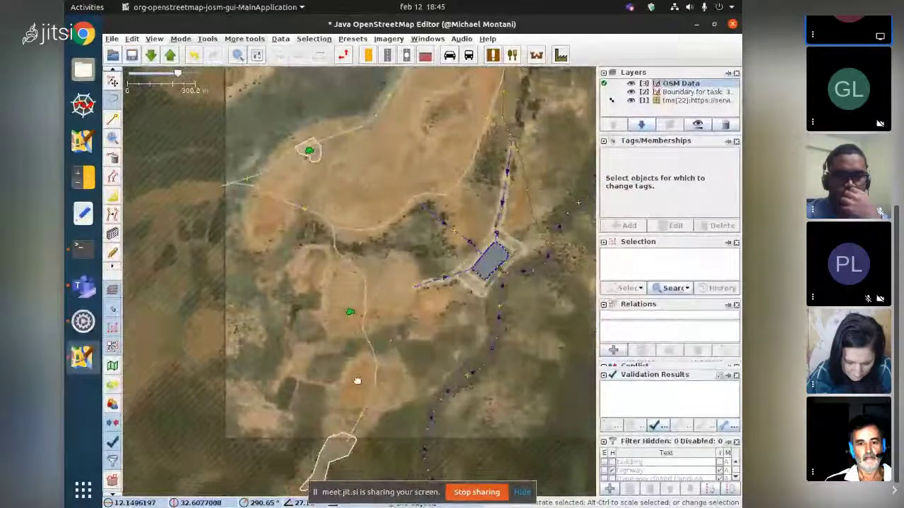
scroll(357, 381, "down", 3)
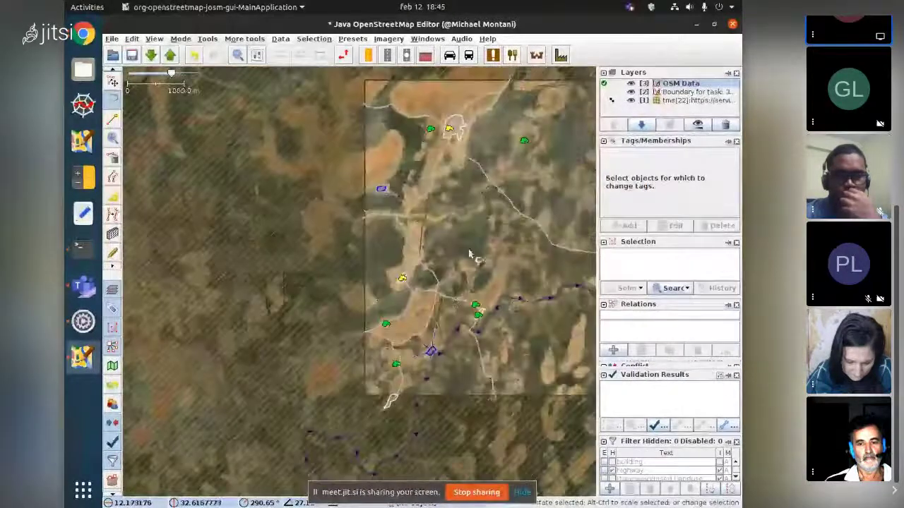
- Examine how the mapped roads connect the large northern settlement with the hamlets in the southwest of the task square
scroll(471, 276, "up", 1)
left_click_drag(428, 86, 399, 279)
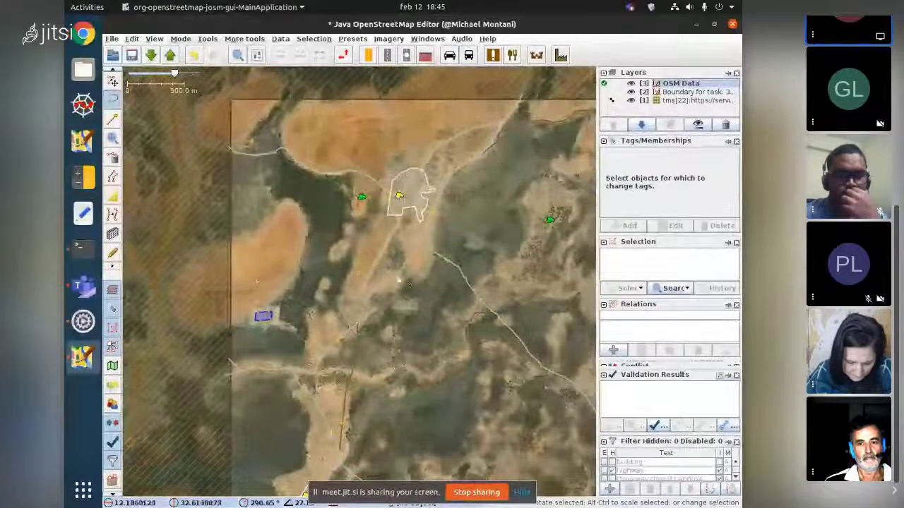
left_click(432, 295)
scroll(416, 314, "down", 2)
scroll(424, 244, "down", 1)
scroll(515, 322, "up", 1)
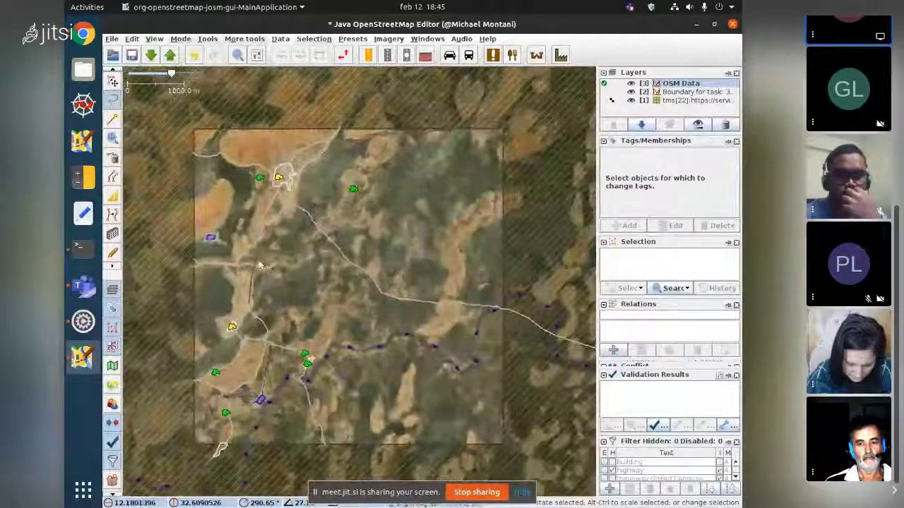
scroll(230, 268, "up", 1)
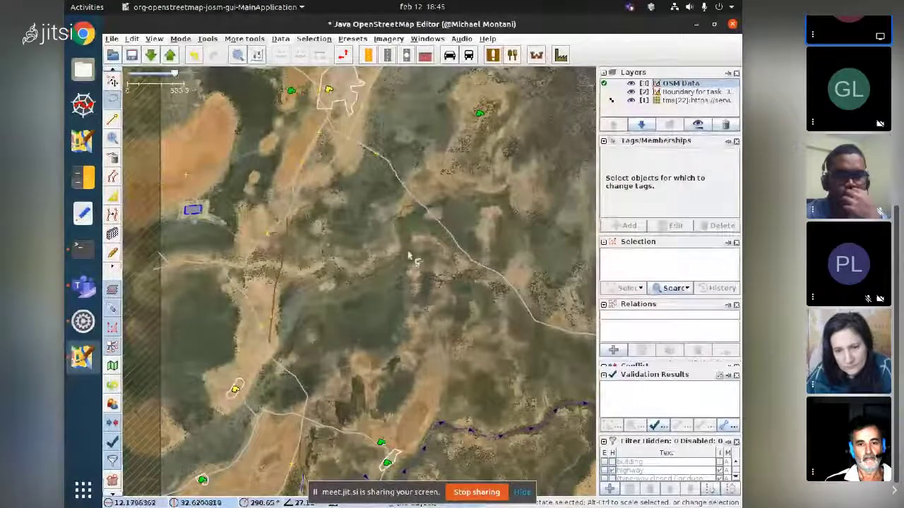
key("ctrl+Left")
key("ctrl+Down")
key("ctrl+Down")
scroll(388, 320, "down", 2)
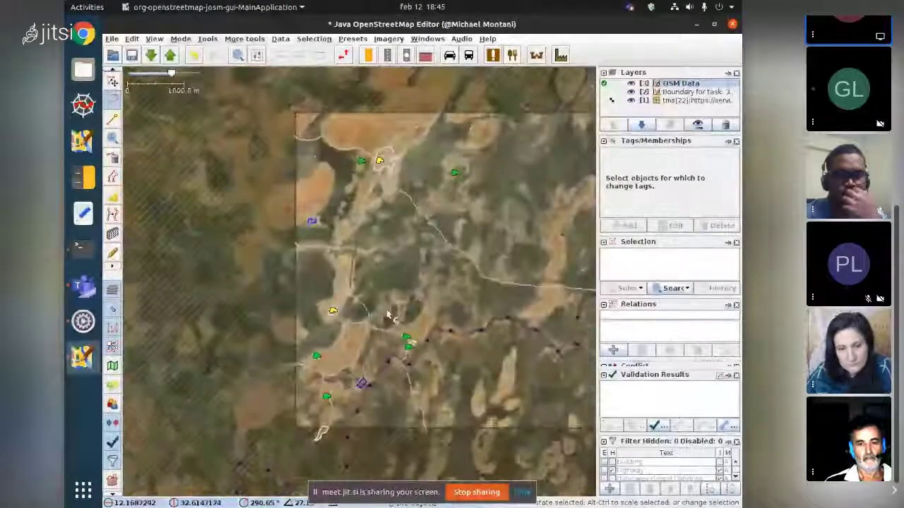
scroll(406, 332, "up", 2)
scroll(385, 309, "down", 3)
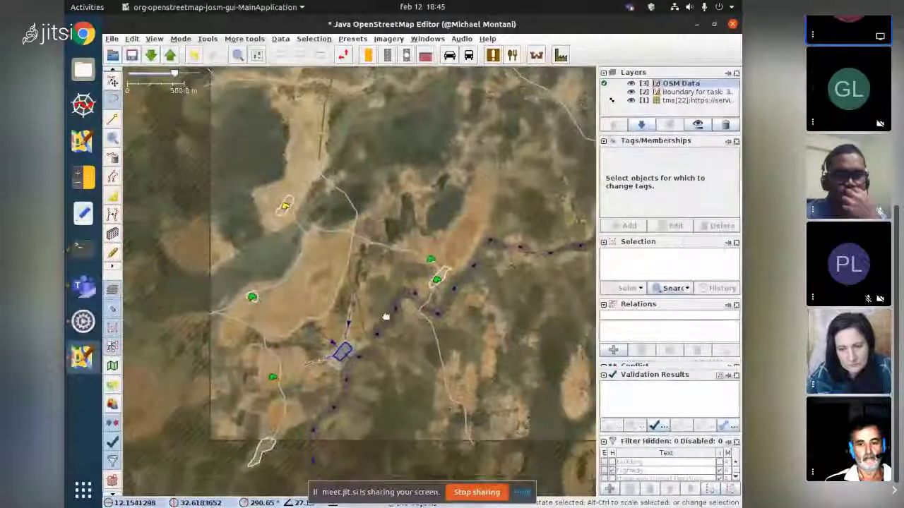
- Examine the road running southeast from the large northern settlement and the terrain toward the task's eastern boundary
scroll(286, 248, "up", 3)
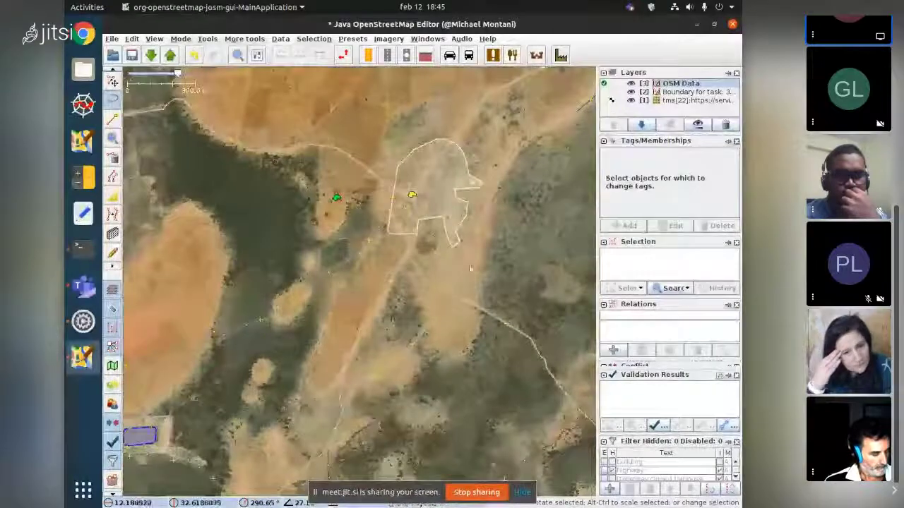
left_click_drag(480, 276, 325, 332)
left_click_drag(445, 310, 332, 311)
left_click_drag(365, 357, 418, 289)
scroll(547, 368, "down", 2)
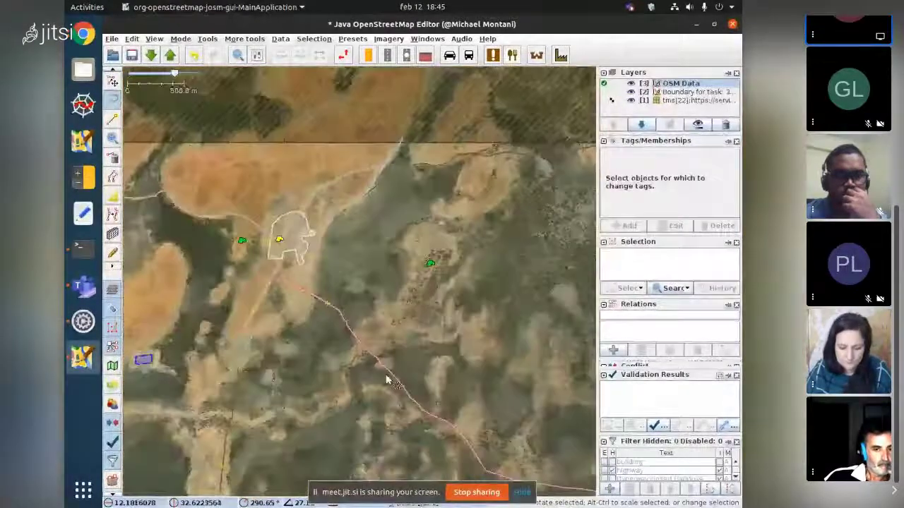
left_click_drag(392, 403, 424, 259)
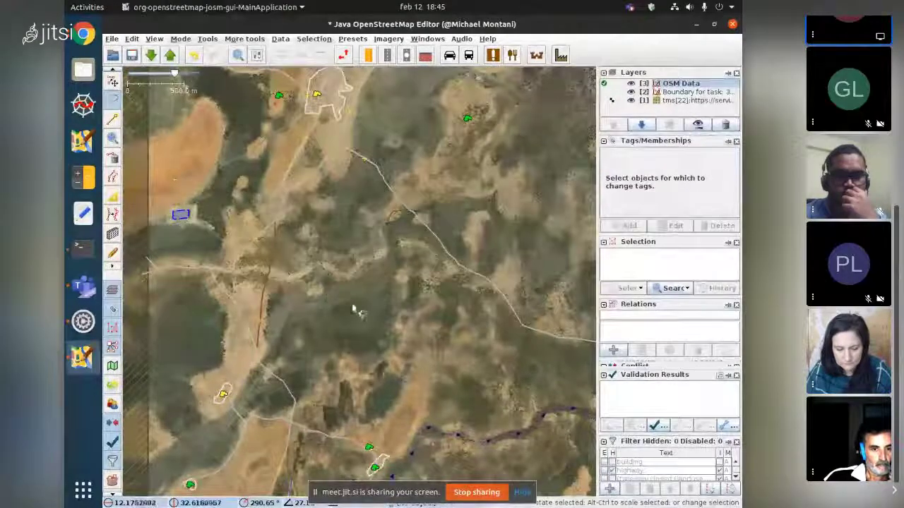
left_click_drag(360, 314, 291, 226)
left_click_drag(419, 279, 373, 323)
scroll(372, 323, "up", 1)
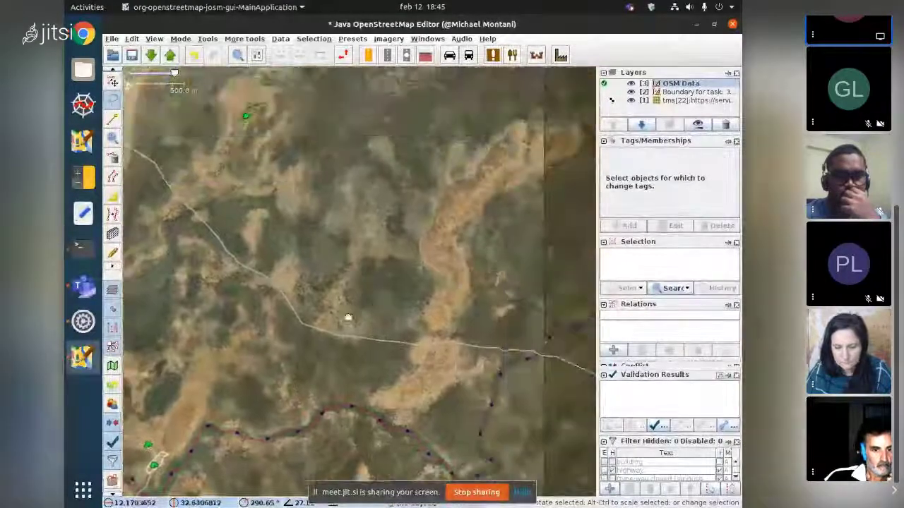
scroll(292, 353, "up", 1)
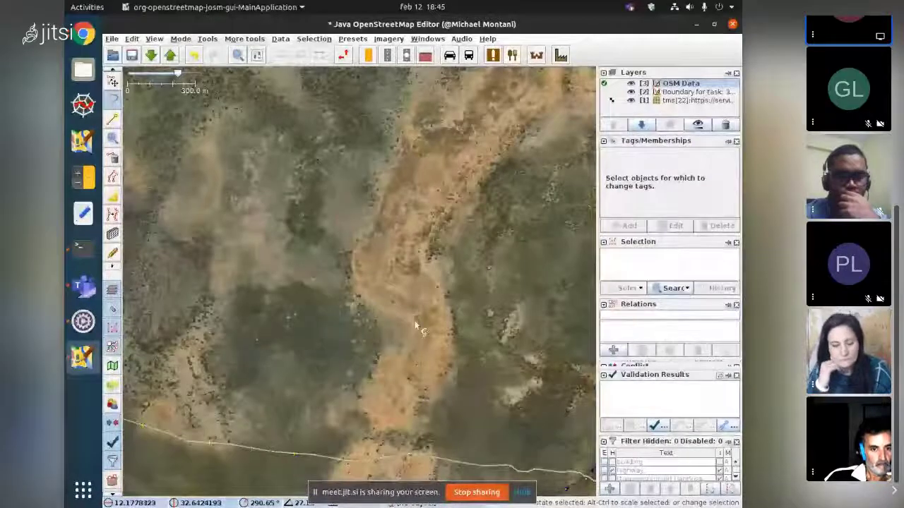
scroll(407, 325, "down", 2)
left_click_drag(260, 330, 481, 386)
left_click_drag(286, 294, 407, 338)
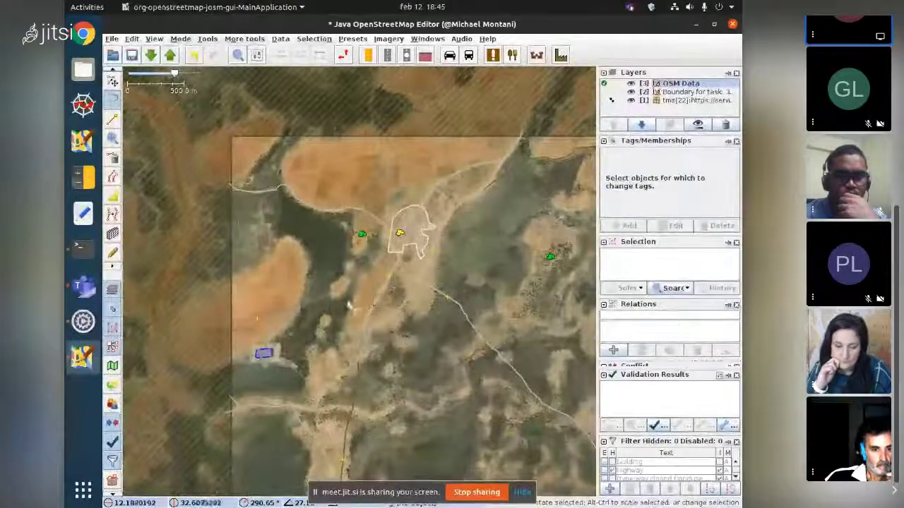
- Review the hamlets and road network across the whole task square once more, and end the screen share
left_click_drag(456, 468, 430, 329)
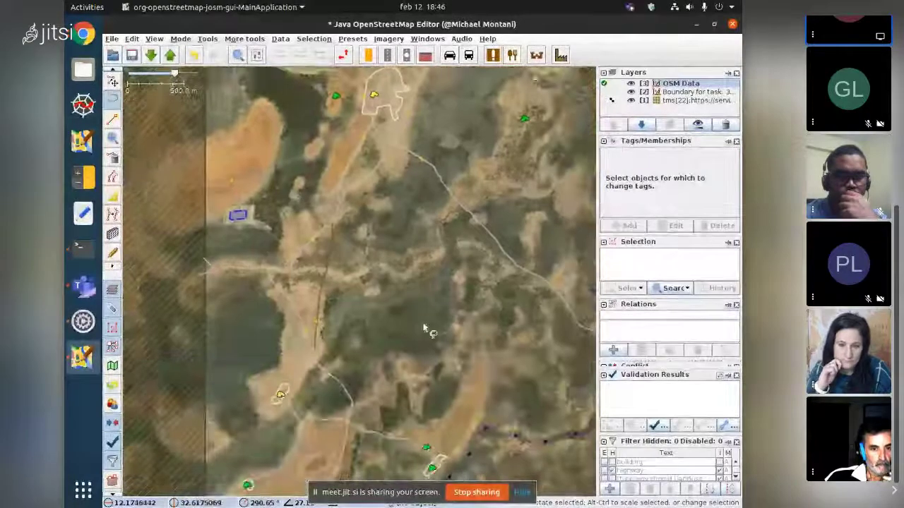
left_click_drag(444, 396, 368, 278)
scroll(417, 323, "down", 2)
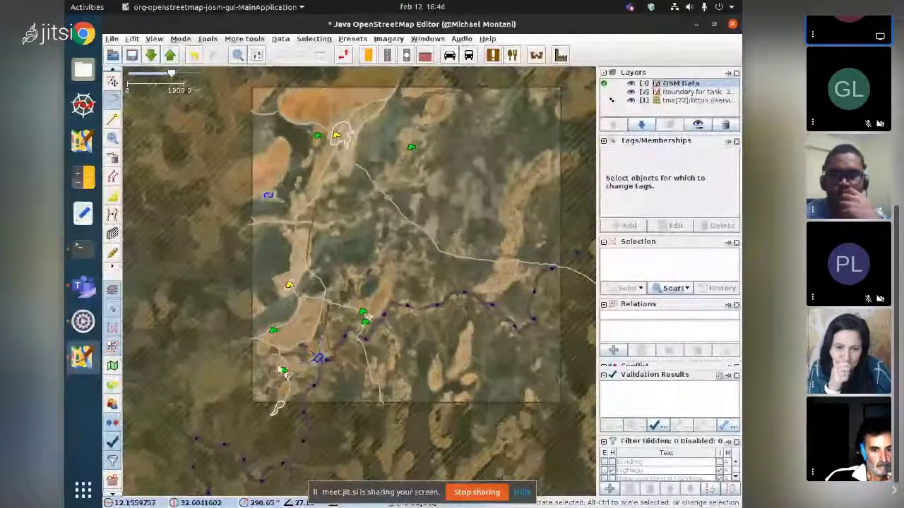
scroll(304, 282, "up", 2)
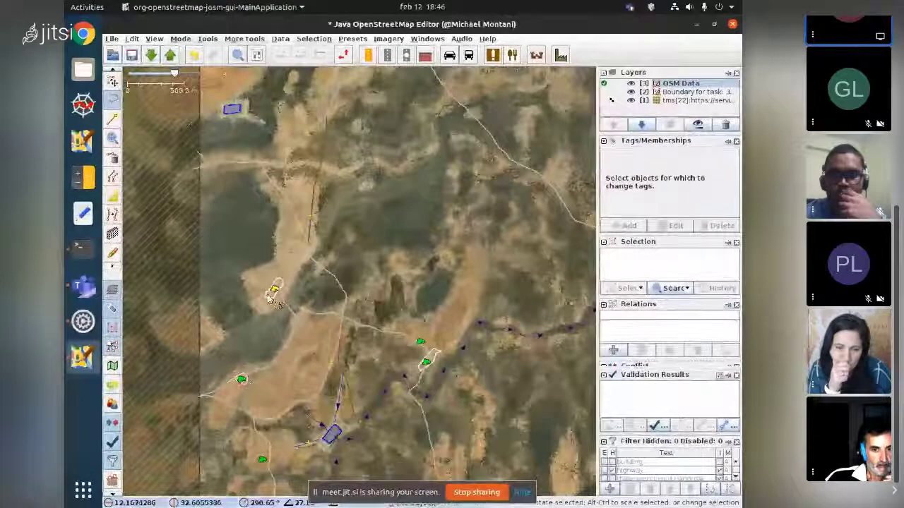
scroll(272, 287, "down", 2)
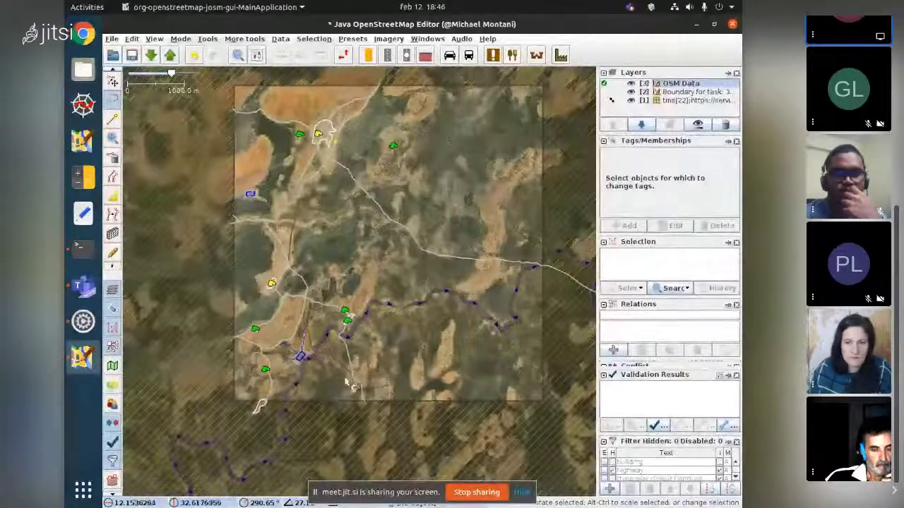
left_click_drag(334, 207, 365, 292)
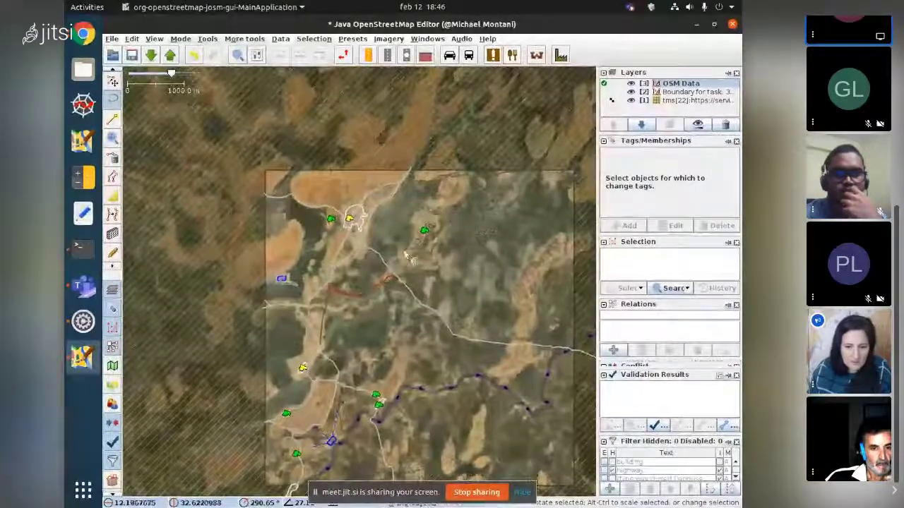
left_click_drag(427, 377, 414, 447)
scroll(445, 328, "up", 2)
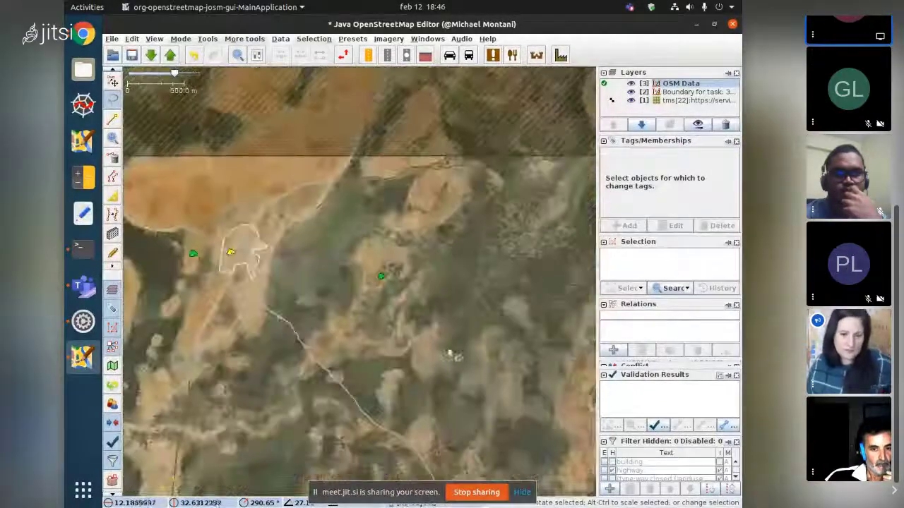
left_click(475, 493)
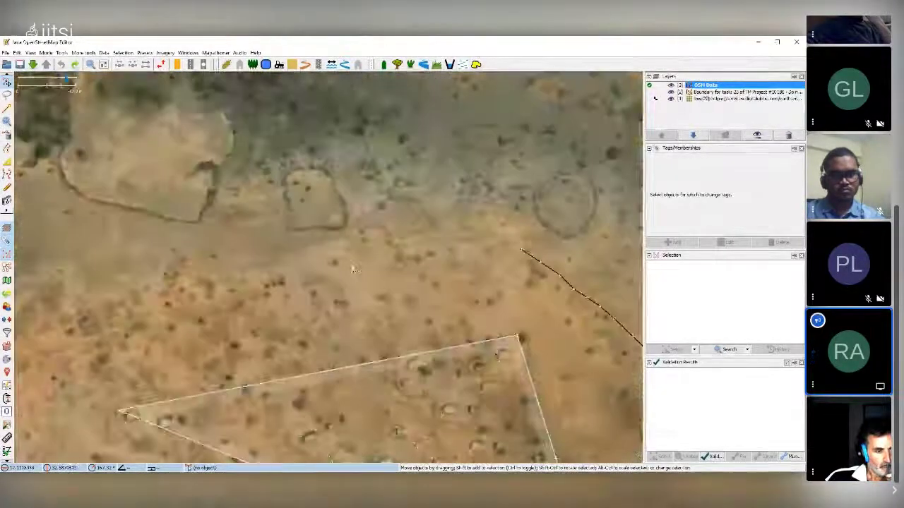
- Check the tags of the triangular residential area, one building outline inside it and the node near its centre
left_click_drag(353, 268, 309, 79)
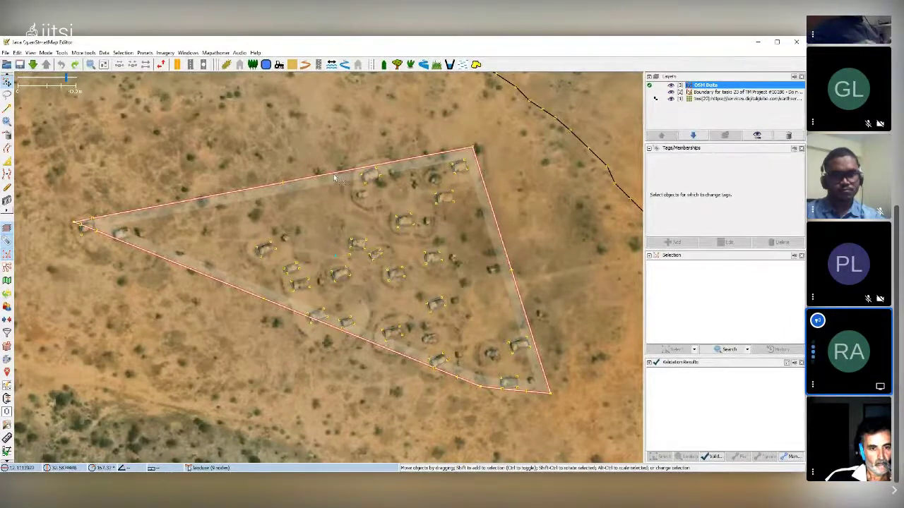
left_click(337, 179)
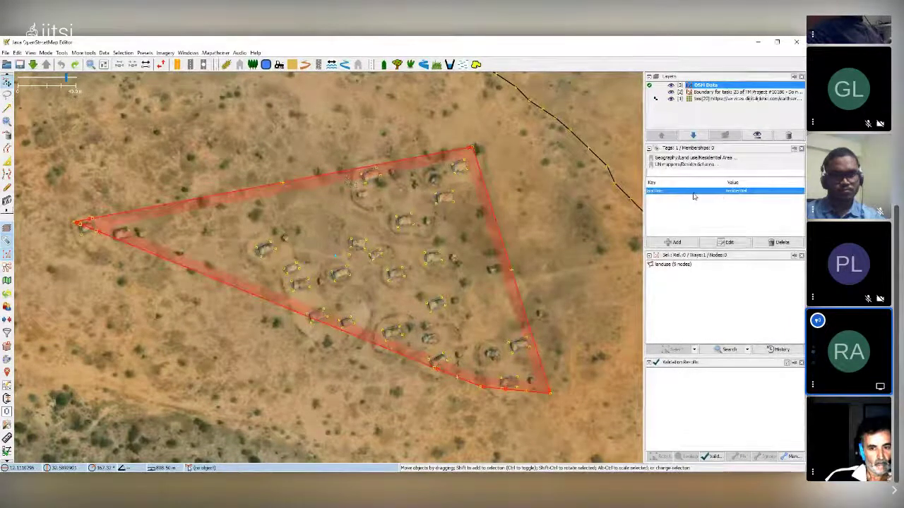
left_click(473, 221)
left_click(445, 199)
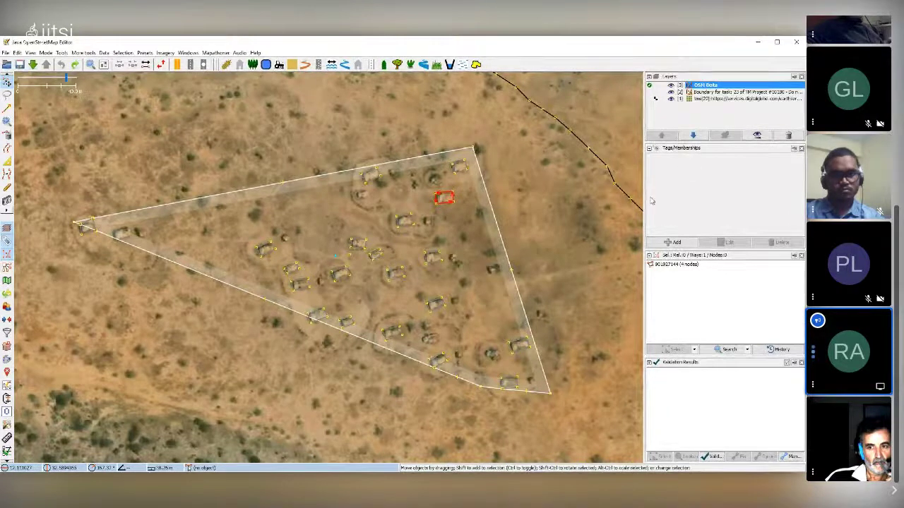
left_click(335, 258)
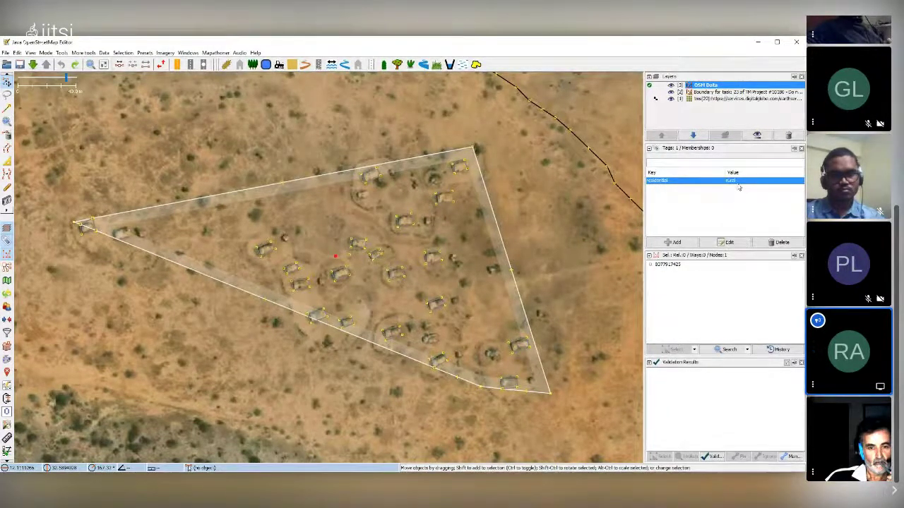
left_click(535, 236)
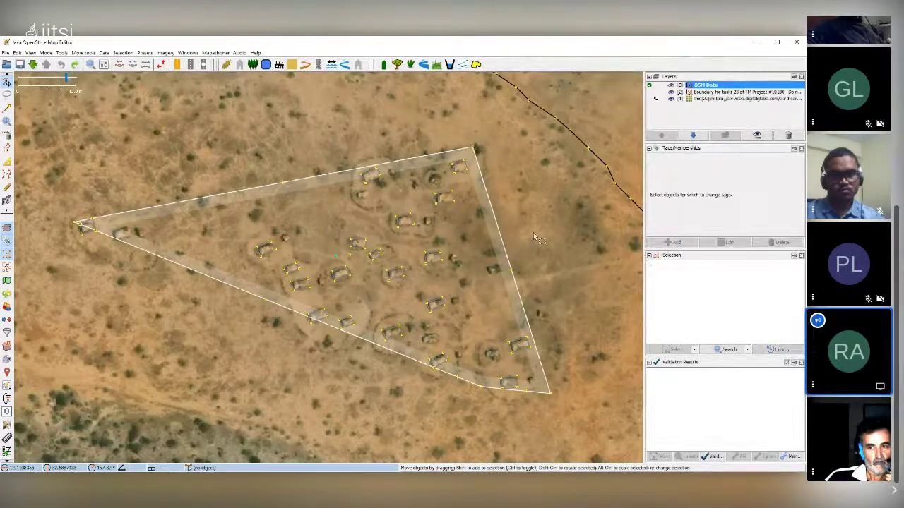
- Examine the triangular residential outline against the surrounding terrain and the buildings along its southwestern edge
scroll(535, 237, "down", 2)
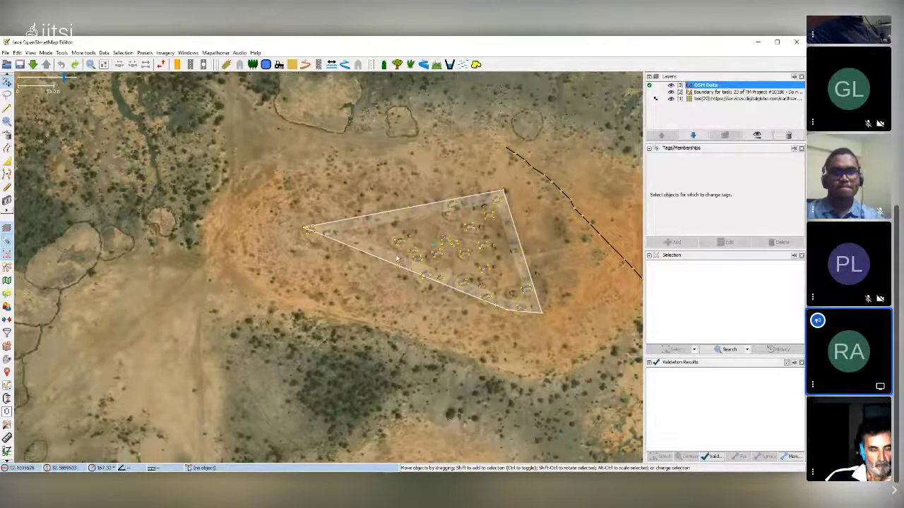
left_click(397, 261)
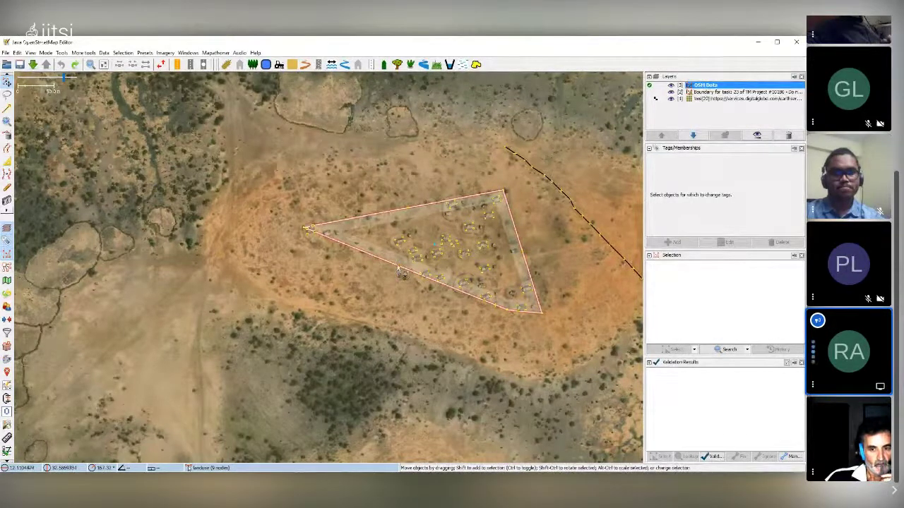
left_click(401, 274)
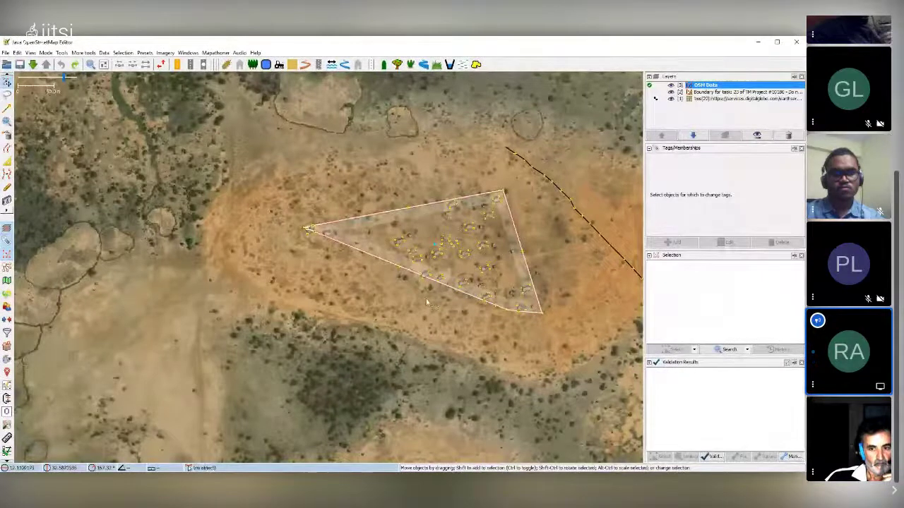
scroll(341, 250, "up", 2)
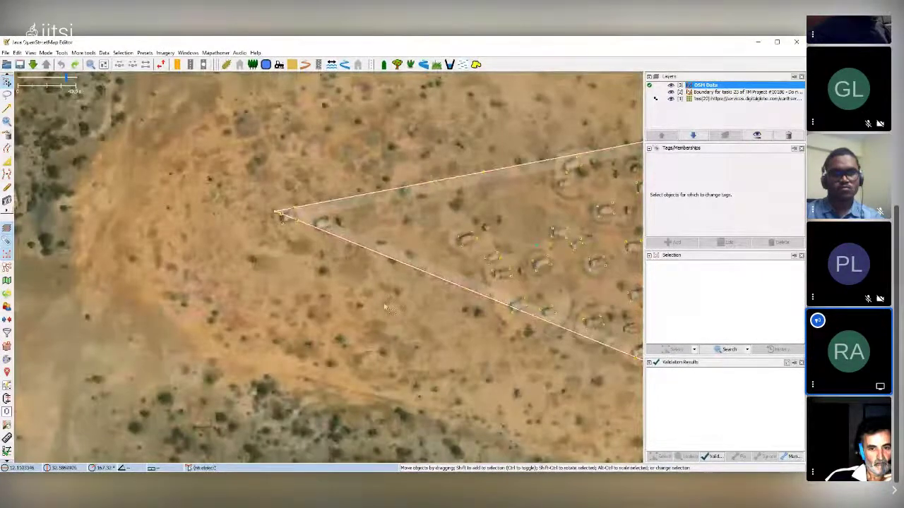
left_click_drag(454, 332, 387, 333)
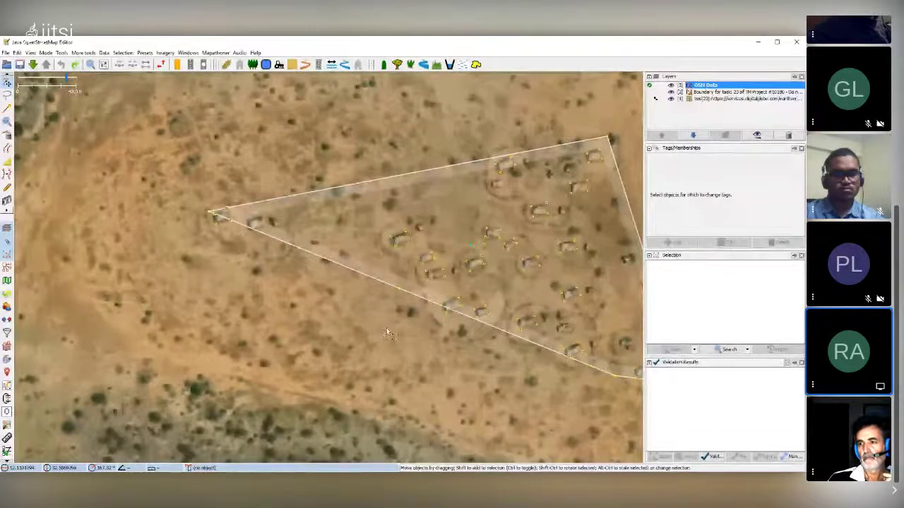
left_click_drag(413, 333, 298, 316)
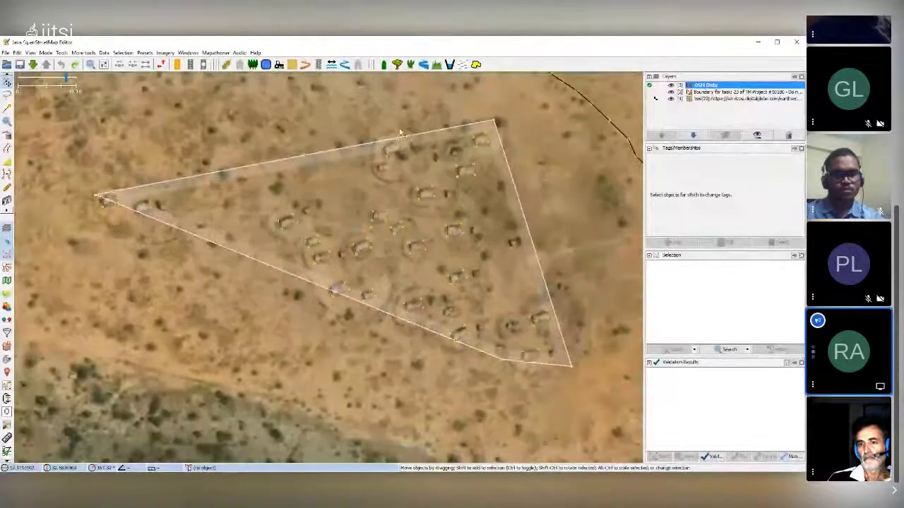
- Recheck the tags on the residential outline, two of its building outlines and the central node
left_click(322, 303)
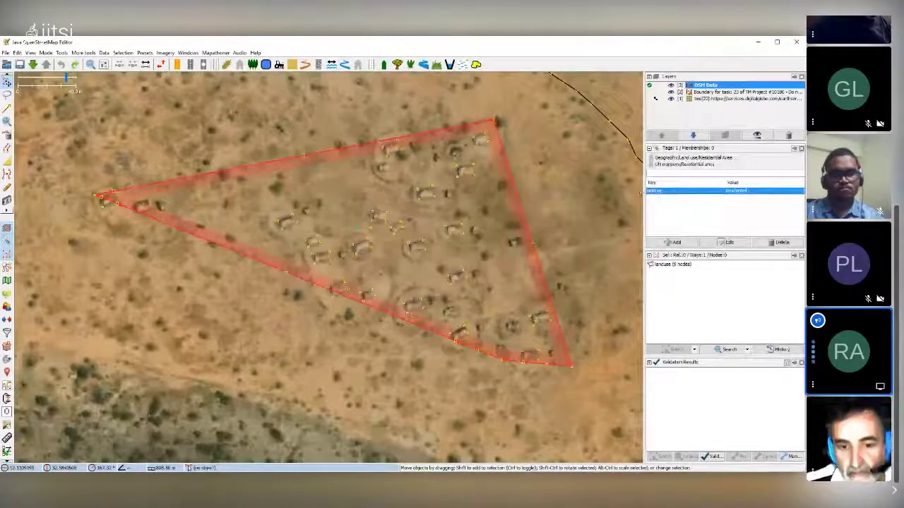
left_click(735, 191)
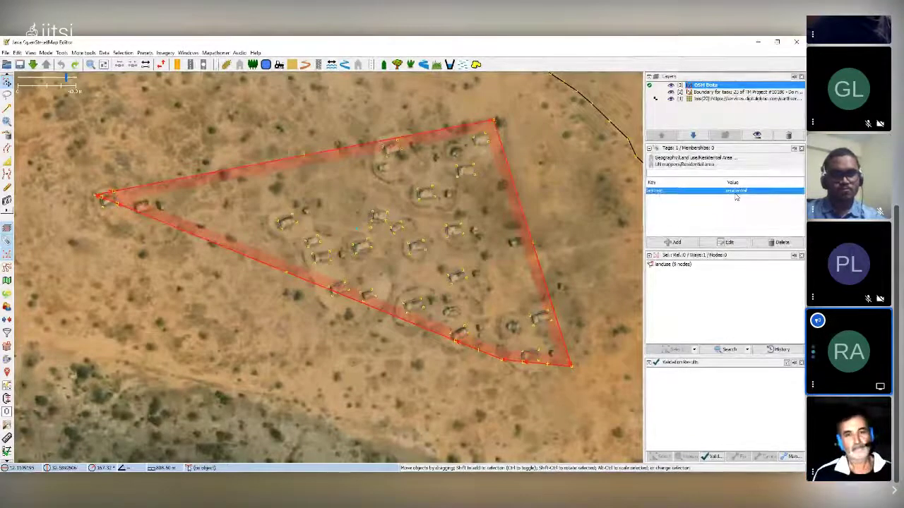
left_click(438, 240)
left_click(455, 231)
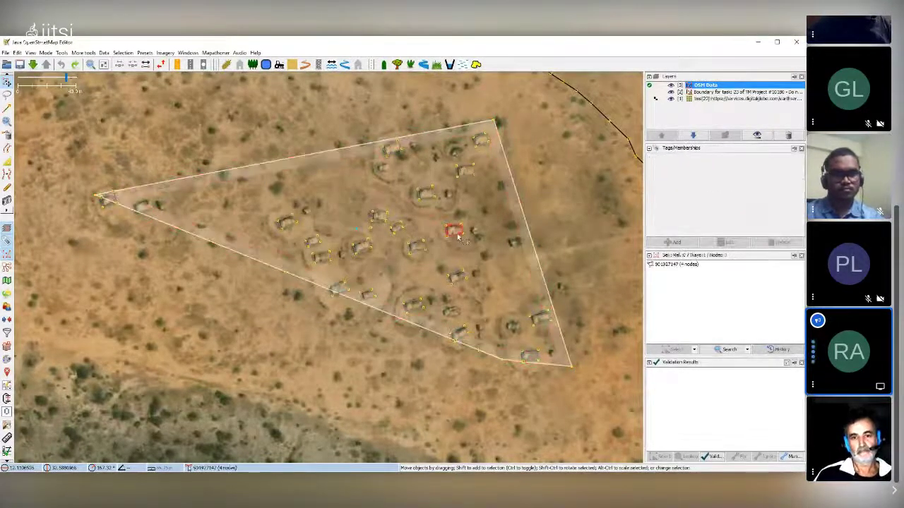
left_click(455, 277)
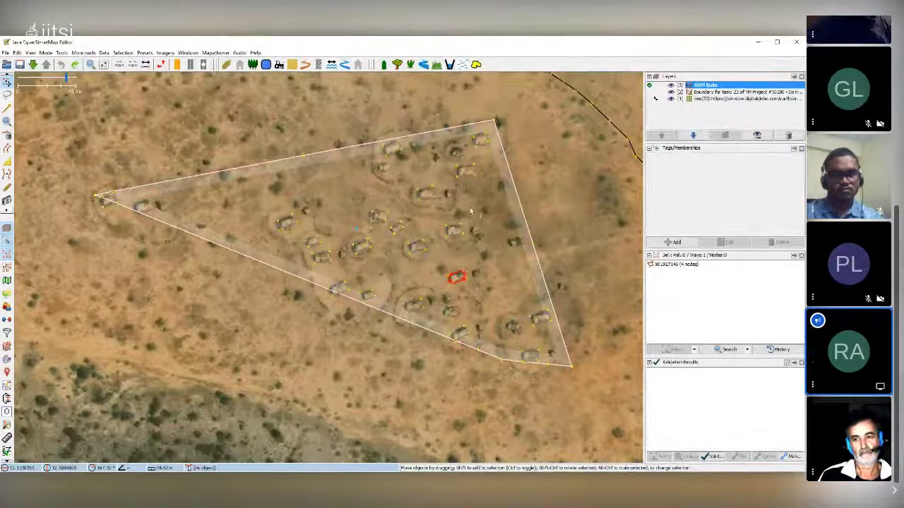
left_click(365, 197)
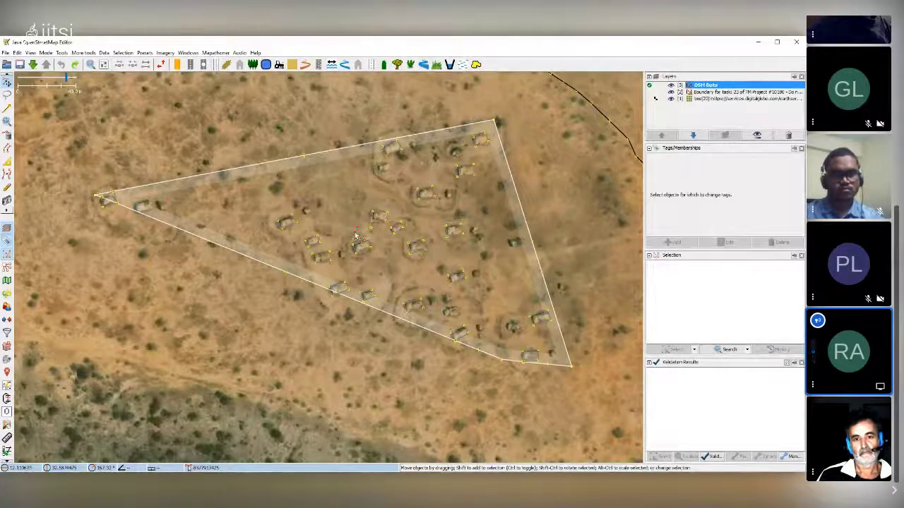
left_click(357, 232)
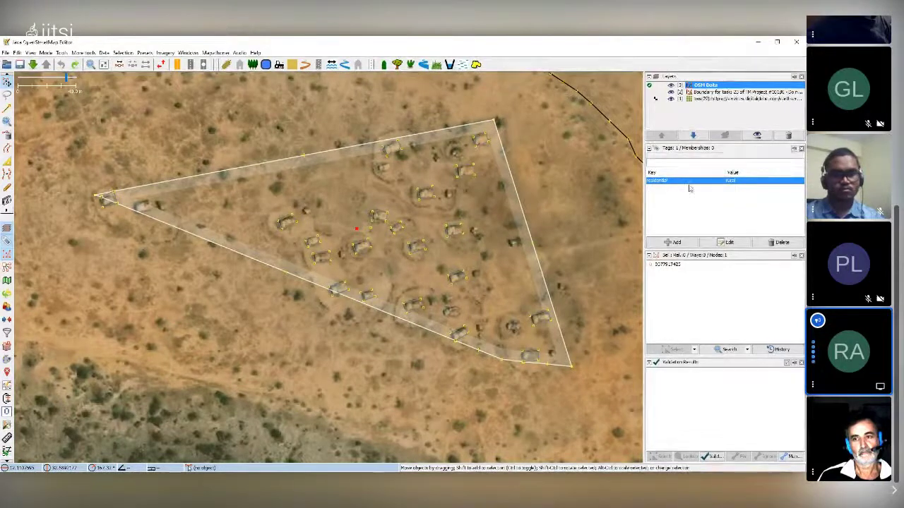
left_click(572, 219)
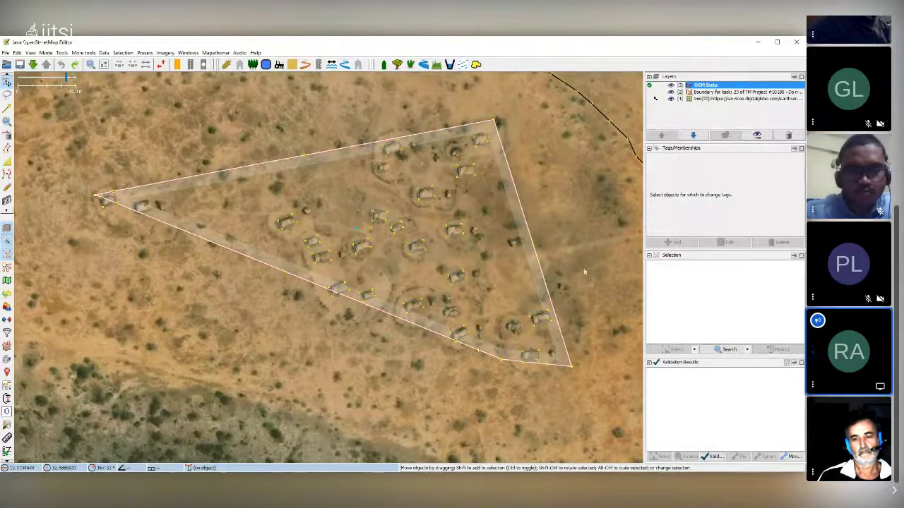
- Tag all the untagged building outlines in the triangular residential area with building=yes
scroll(584, 273, "down", 2)
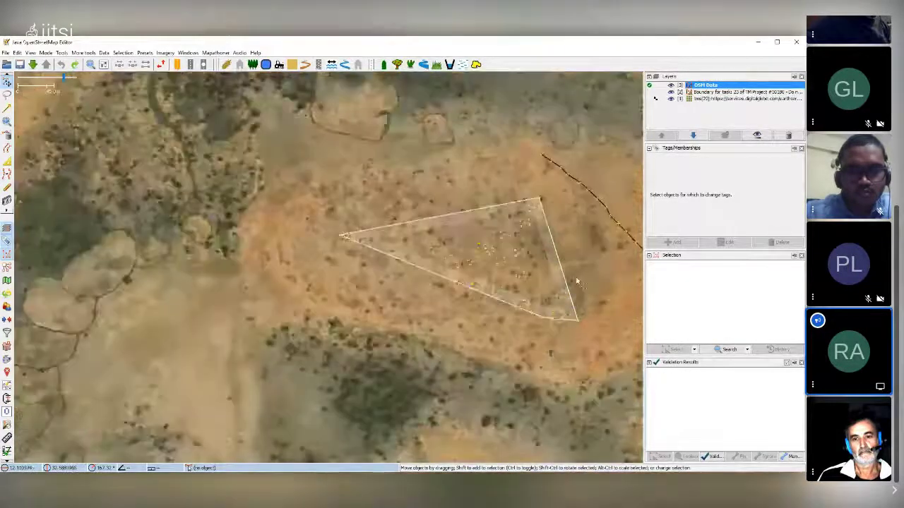
left_click_drag(600, 256, 531, 281)
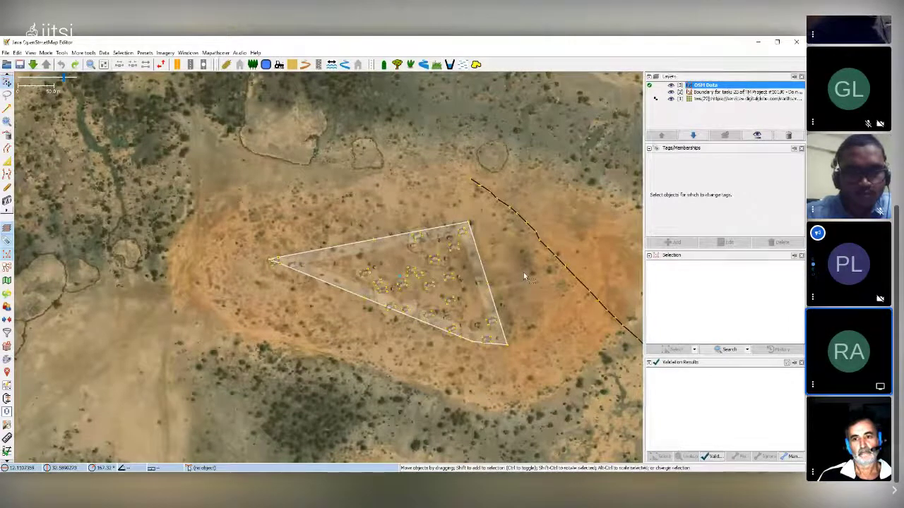
scroll(501, 277, "up", 2)
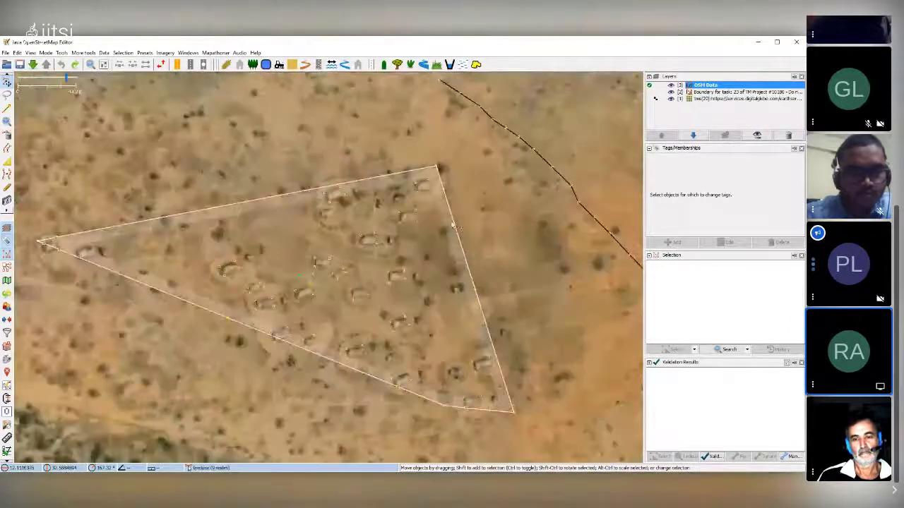
left_click(424, 187)
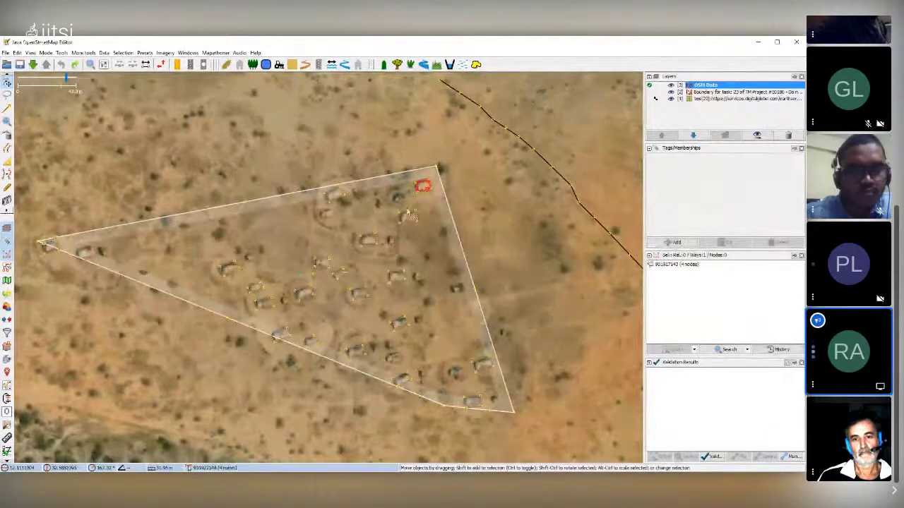
left_click(408, 216, "shift")
left_click(369, 239, "shift")
left_click(336, 196, "shift")
left_click(397, 278, "shift")
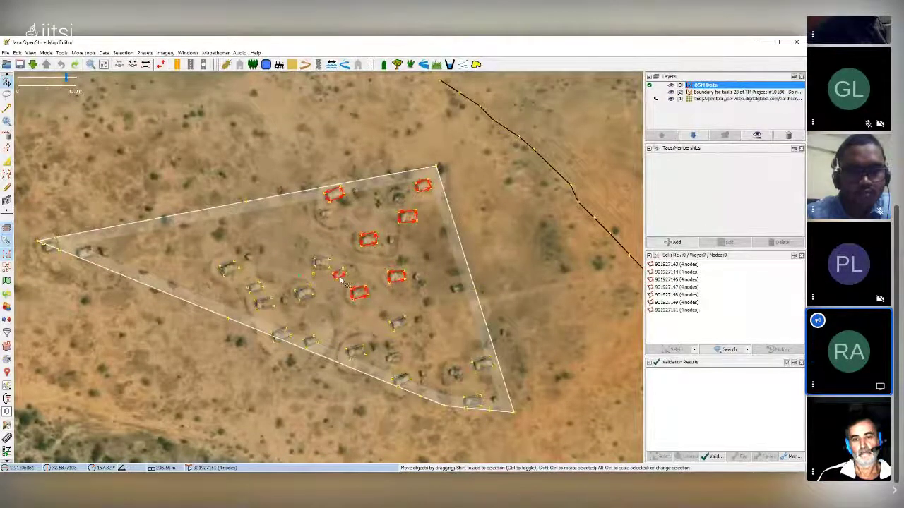
left_click(321, 264, "shift")
left_click(304, 291, "shift")
left_click(263, 302, "shift")
left_click(255, 286, "shift")
left_click(284, 335, "shift")
left_click(356, 352, "shift")
left_click(399, 323, "shift")
left_click(399, 381, "shift")
left_click(484, 367, "shift")
left_click(51, 245, "shift")
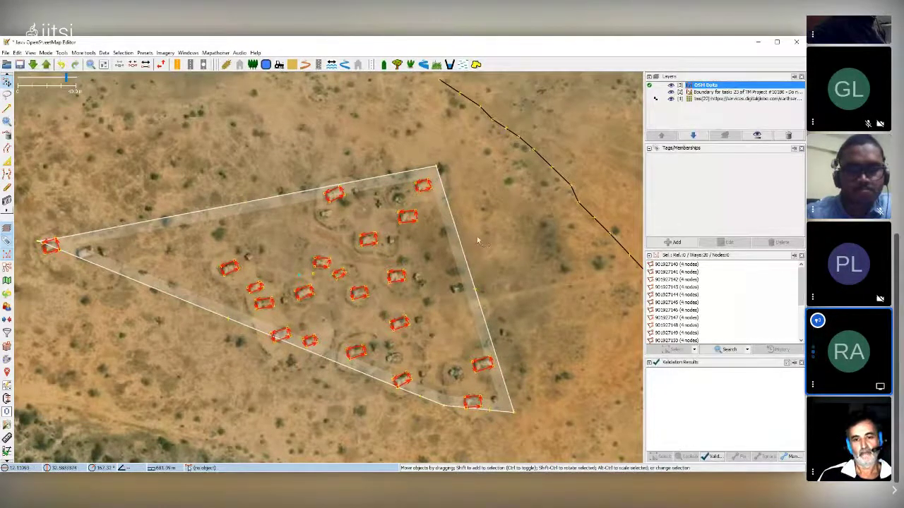
left_click(679, 243)
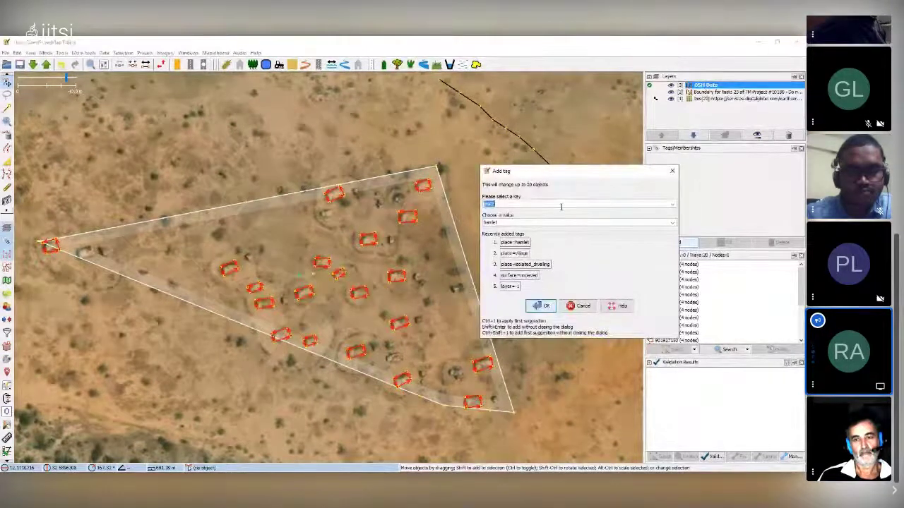
type("bui")
key("Tab")
type("yes")
left_click(540, 306)
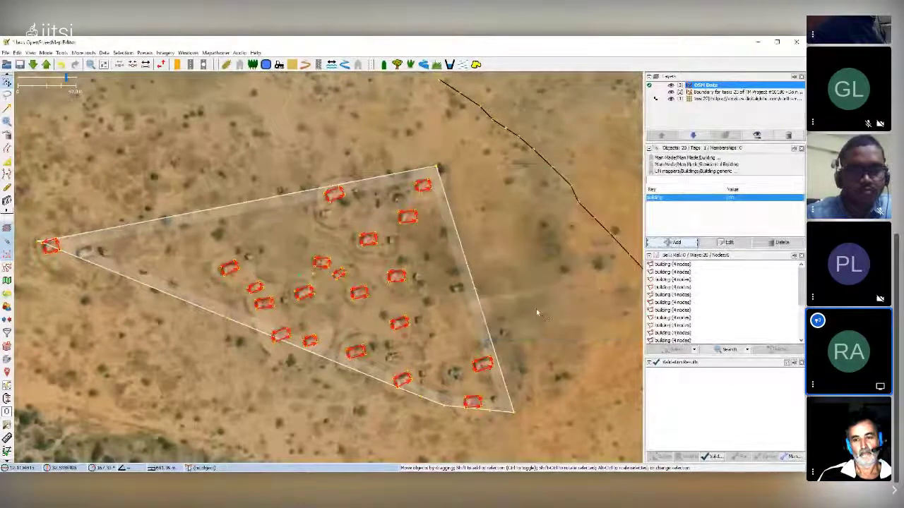
left_click(537, 313)
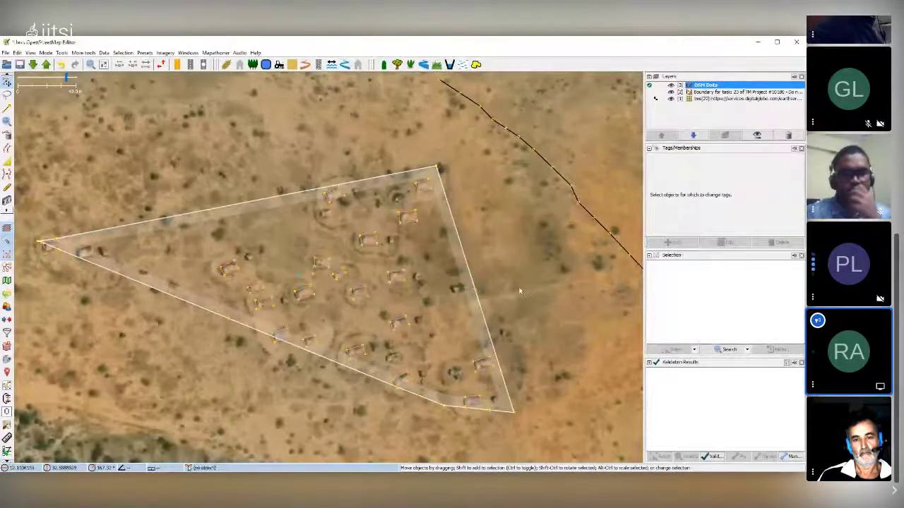
- Replace the residential tag on the settlement's central node with place=hamlet
left_click(299, 276)
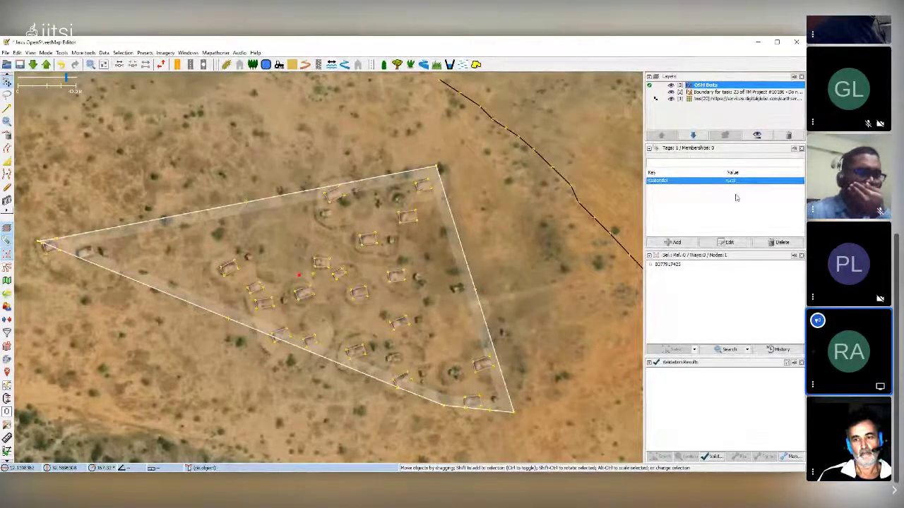
left_click(776, 243)
left_click(676, 243)
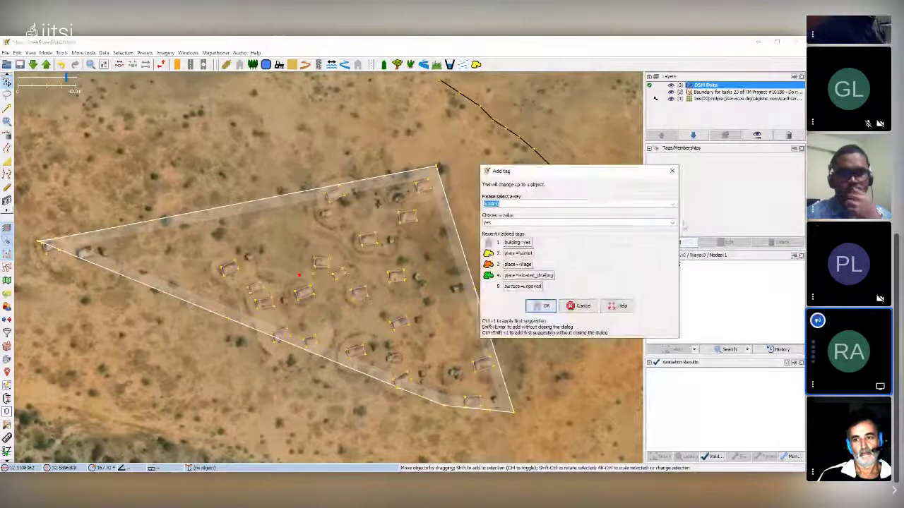
left_click(517, 254)
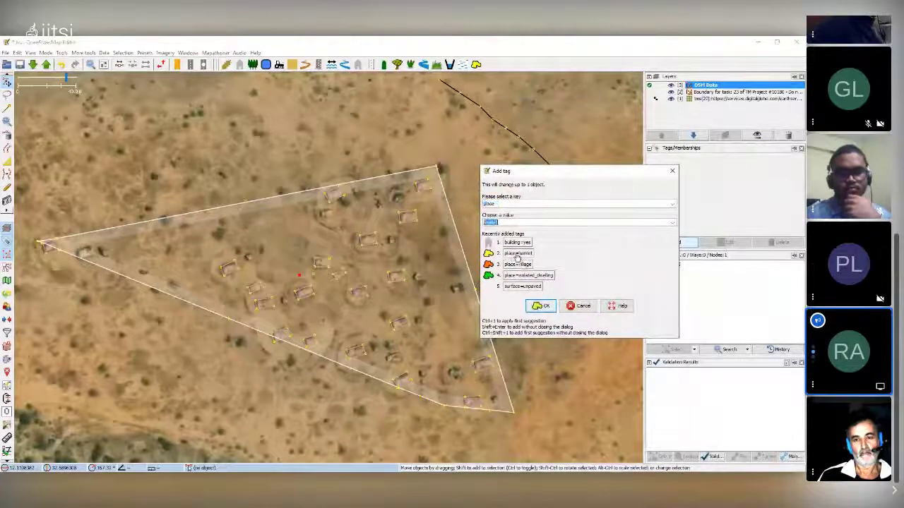
left_click(541, 306)
left_click(517, 290)
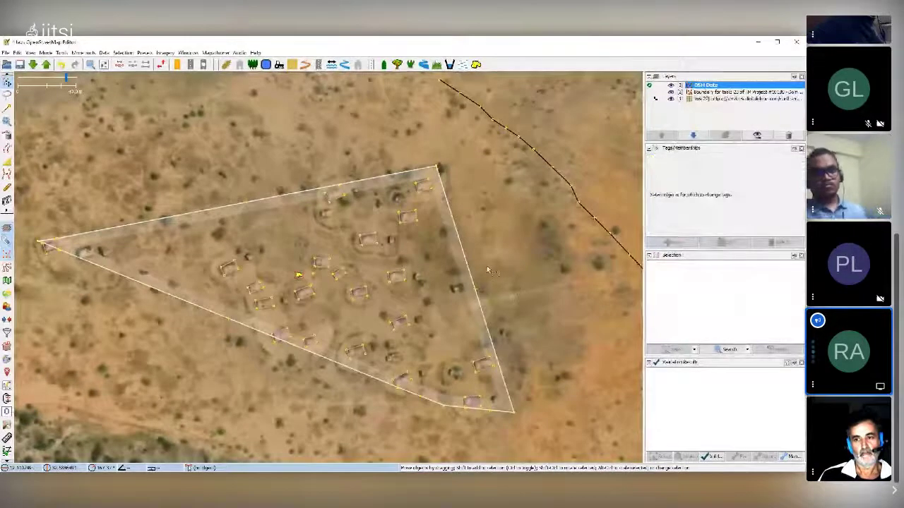
- Move the residential outline's western corner node outward, northwest of the westernmost building
scroll(487, 266, "down", 3)
scroll(327, 274, "up", 5)
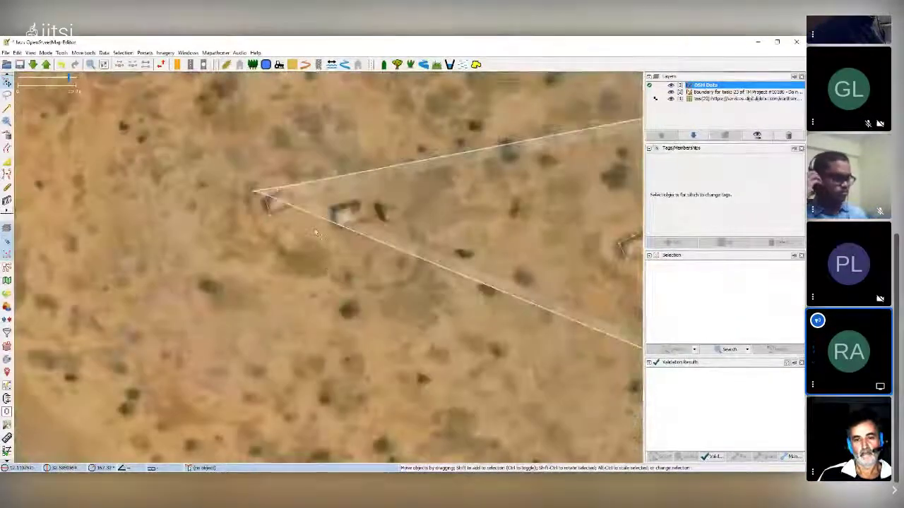
left_click_drag(253, 190, 259, 171)
scroll(267, 203, "up", 2)
scroll(267, 203, "up", 2)
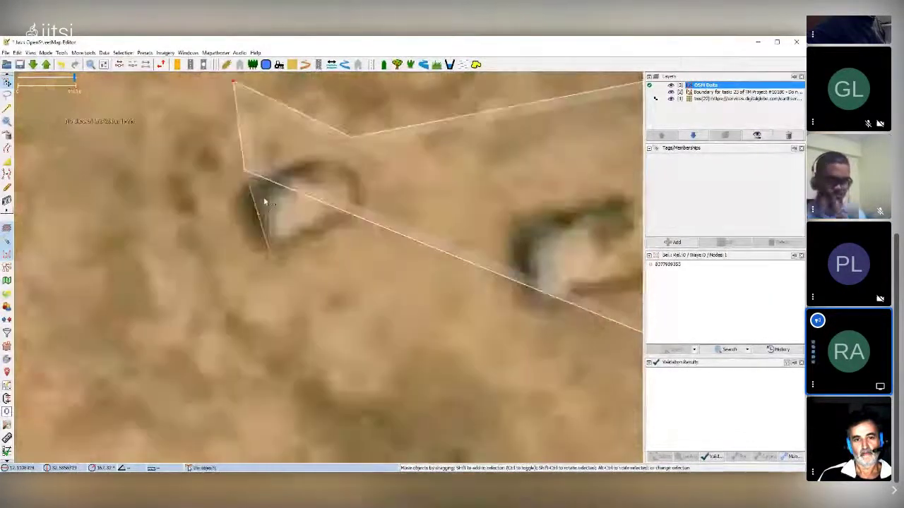
- Disconnect the residential outline from the westernmost building's northeastern corner and move the freed outline node north of the building
left_click_drag(379, 185, 417, 260)
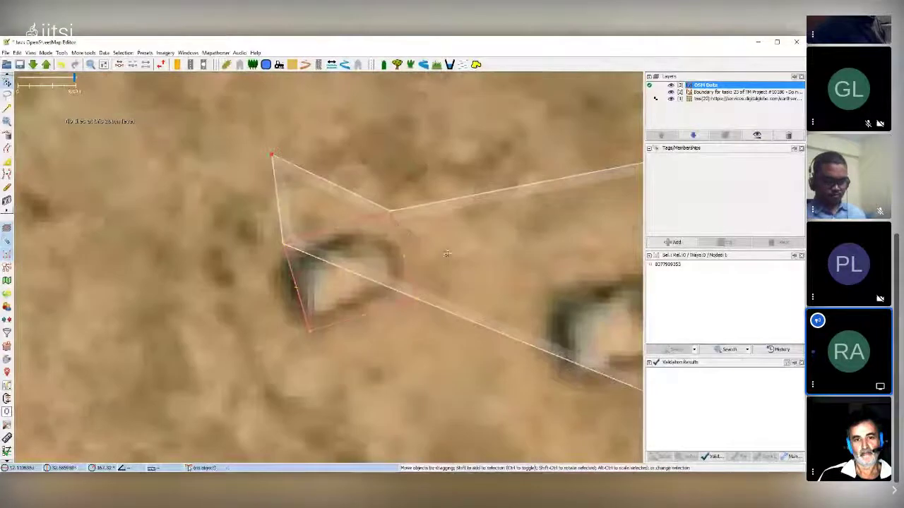
left_click(391, 211)
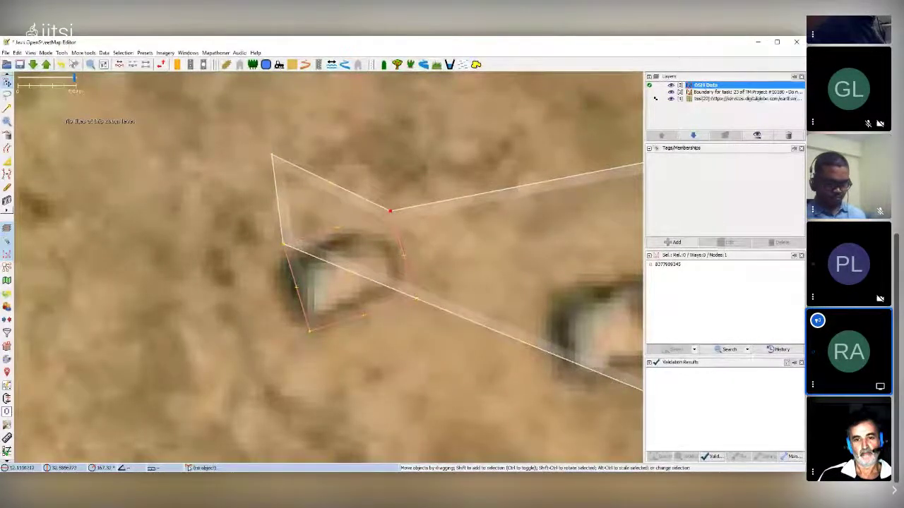
left_click(408, 210, "shift")
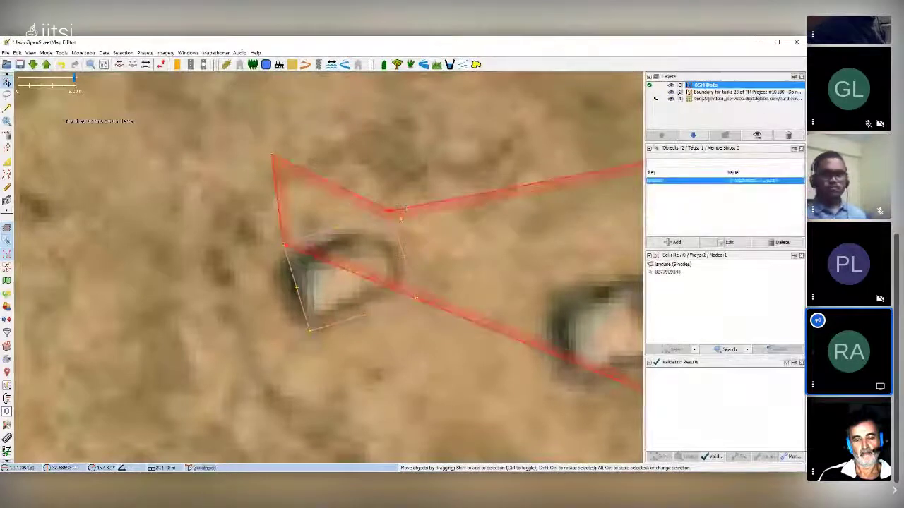
left_click(17, 54)
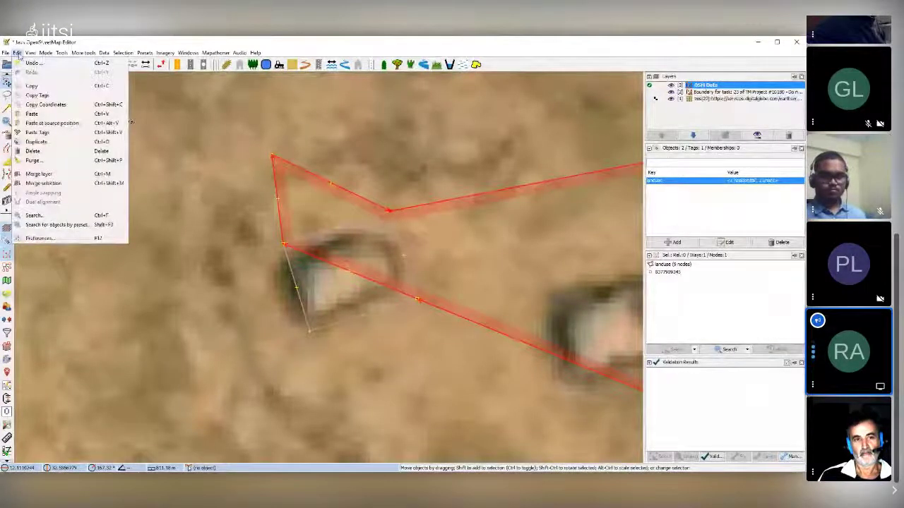
mouse_move(31, 54)
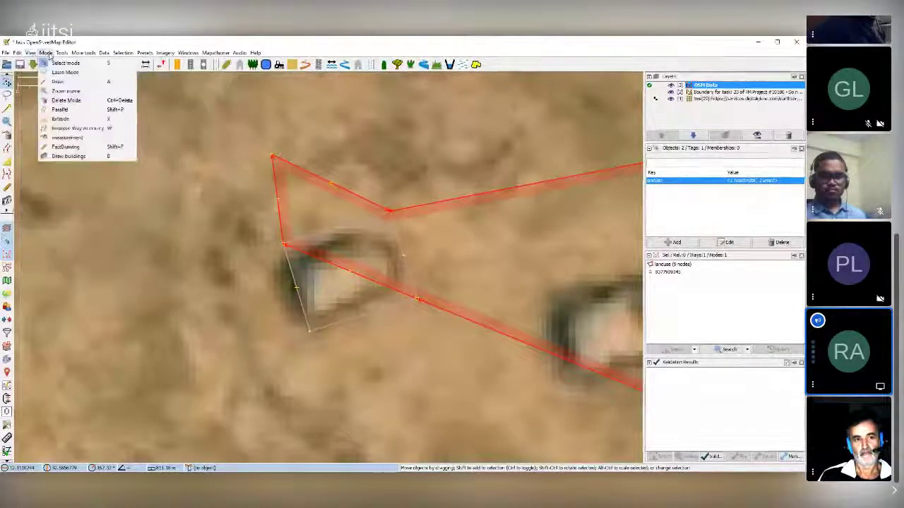
mouse_move(65, 56)
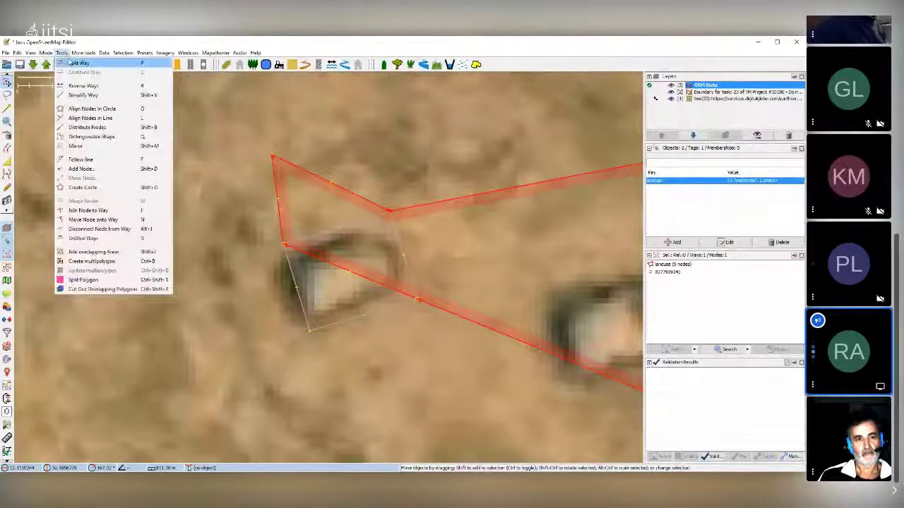
left_click(107, 239)
left_click_drag(392, 216, 400, 158)
- Detach the outline from the westernmost building's northwestern corner and move the freed outline node west of the building
scroll(392, 228, "down", 2)
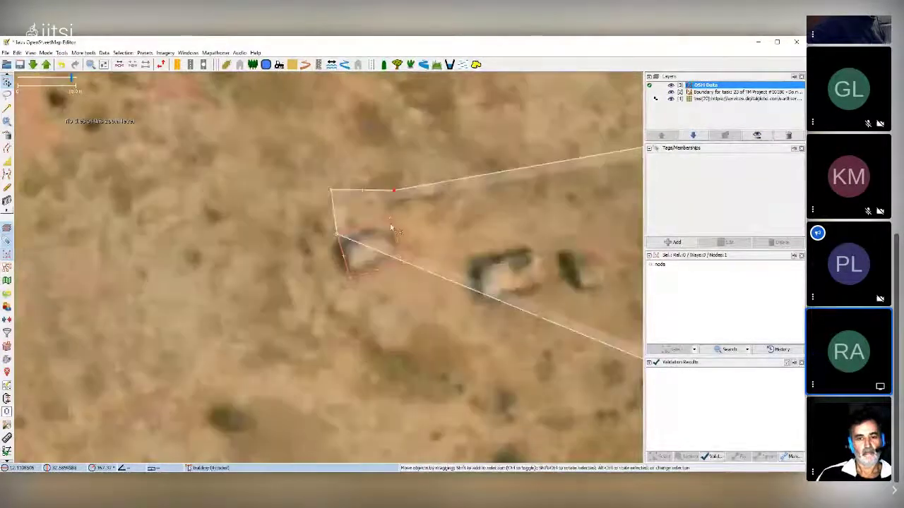
left_click(337, 236)
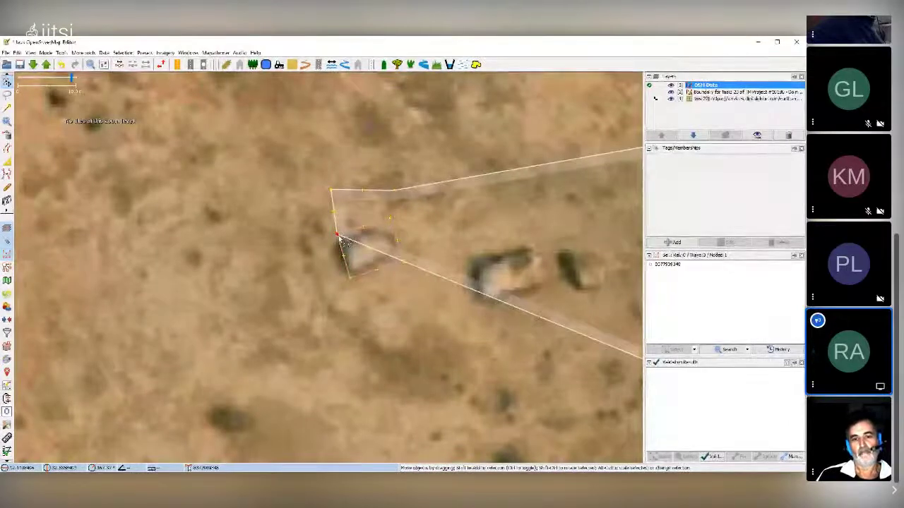
left_click_drag(323, 240, 332, 241)
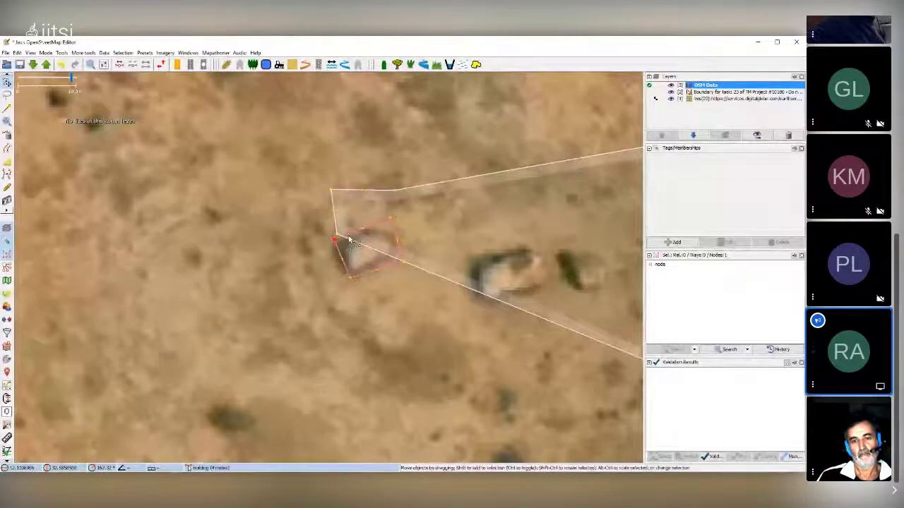
left_click(349, 242)
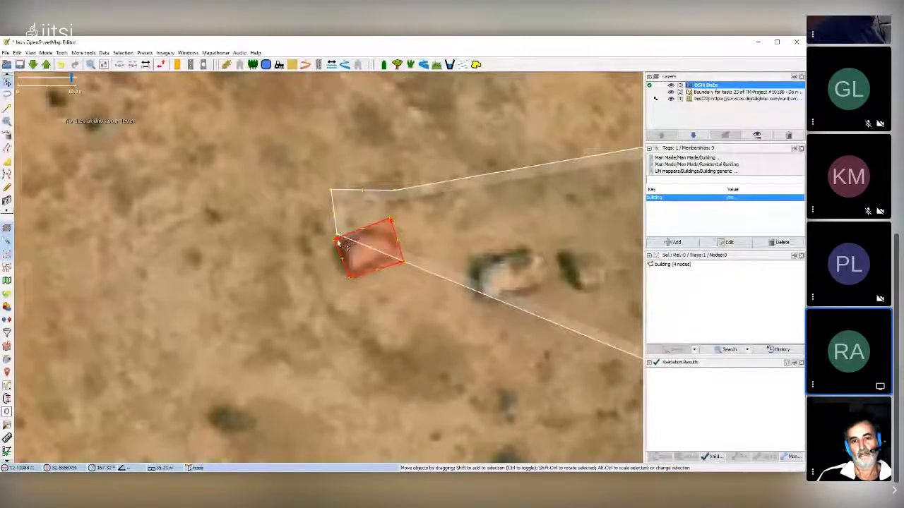
left_click_drag(338, 240, 304, 250)
left_click(349, 241)
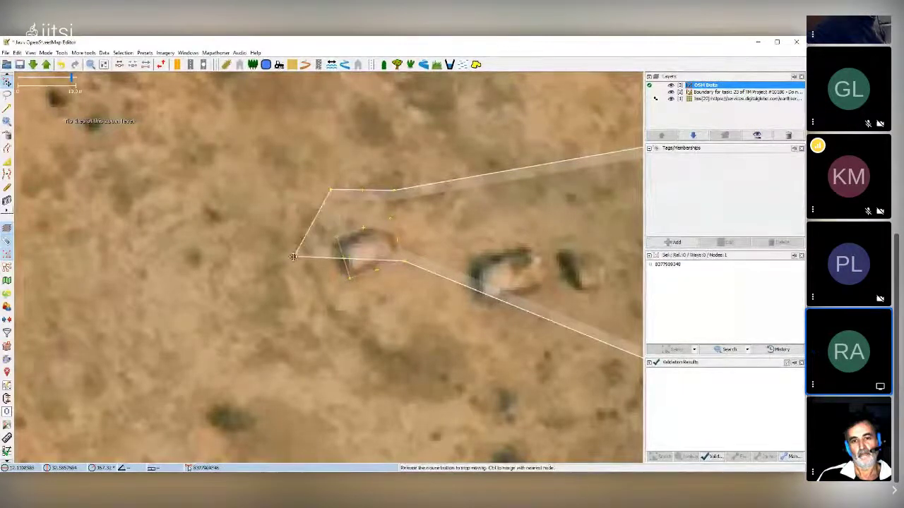
- Separate the residential outline's node from the westernmost building's southeastern corner
scroll(417, 288, "down", 4)
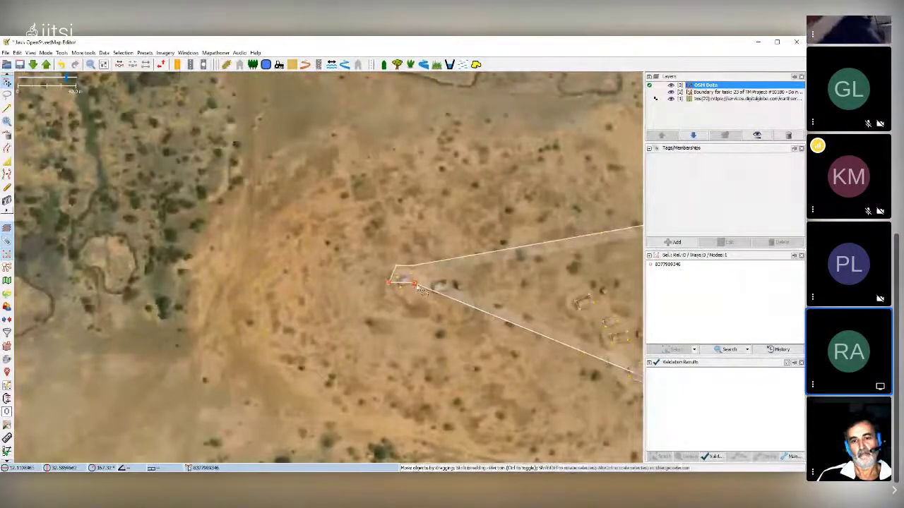
left_click_drag(417, 288, 408, 298)
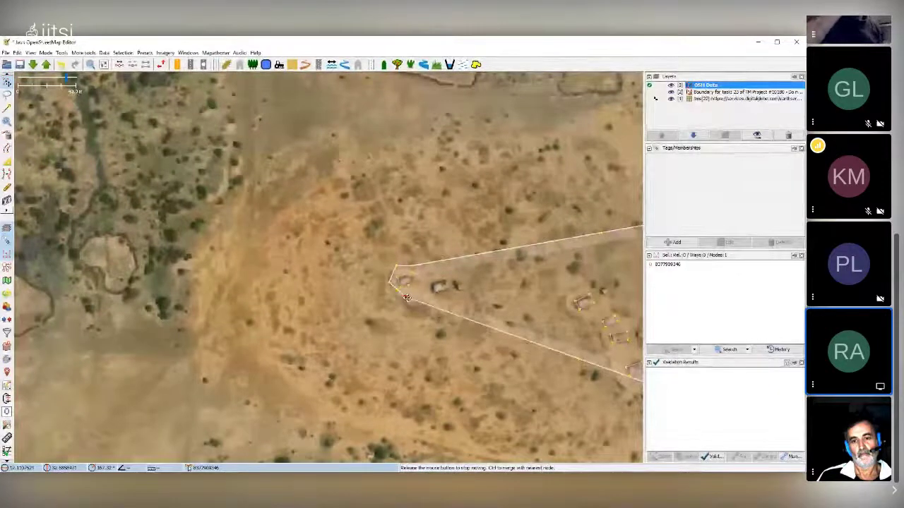
scroll(419, 299, "up", 4)
left_click_drag(345, 329, 382, 275)
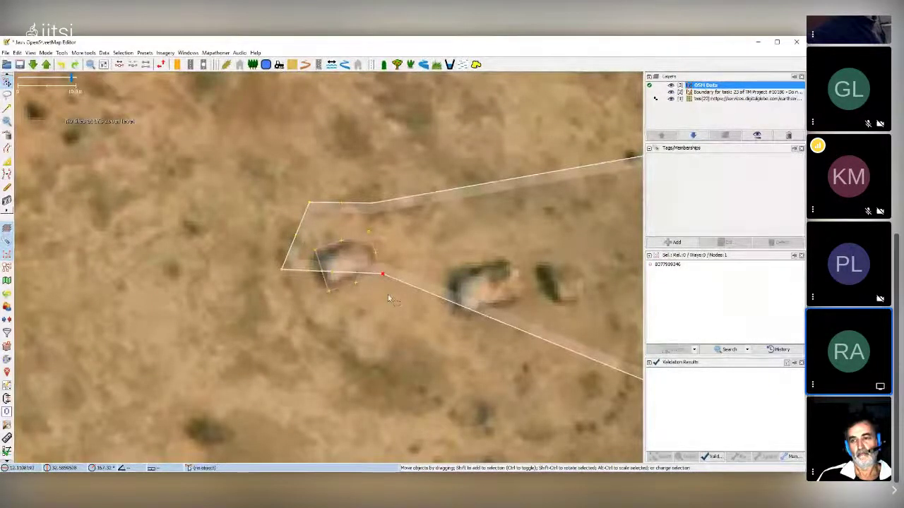
left_click(386, 297)
- Reshape the westernmost building by pulling its corners inward to match the structure on the imagery
mouse_move(382, 278)
left_mouse_down()
mouse_move(370, 292)
mouse_move(380, 264)
left_mouse_up()
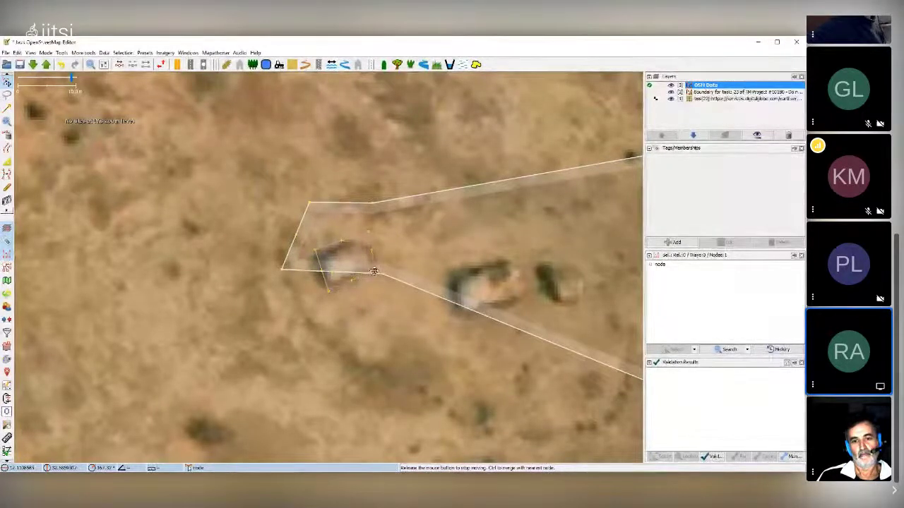
left_click_drag(368, 232, 360, 241)
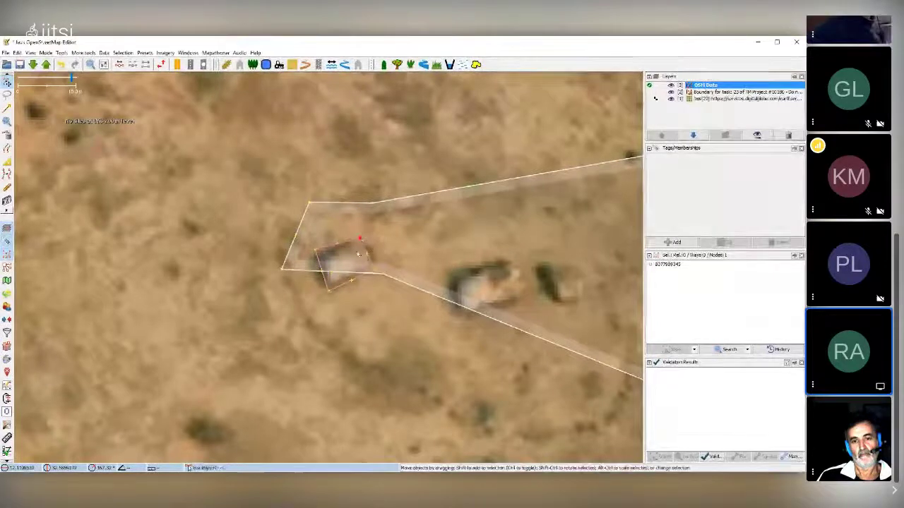
left_click_drag(328, 296, 315, 256)
left_click(332, 253)
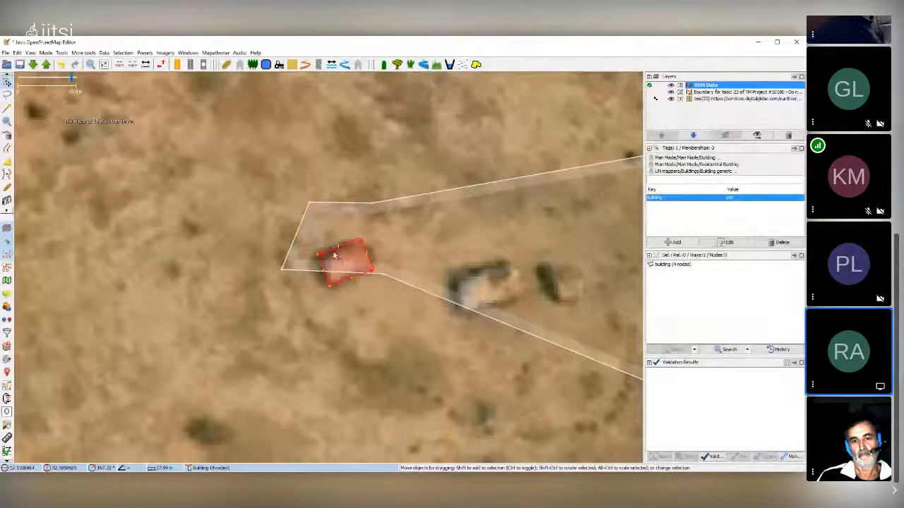
- Pull the residential outline south of the westernmost building and bend its southwestern edge outward around the buildings it crossed
left_click(373, 302)
left_click_drag(382, 275, 317, 335)
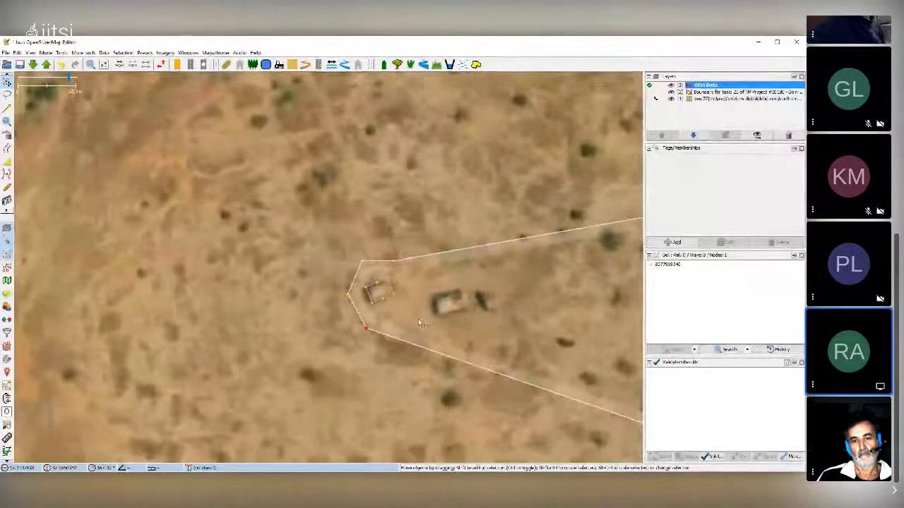
scroll(415, 323, "down", 3)
left_click_drag(518, 408, 381, 348)
left_click_drag(426, 325, 473, 349)
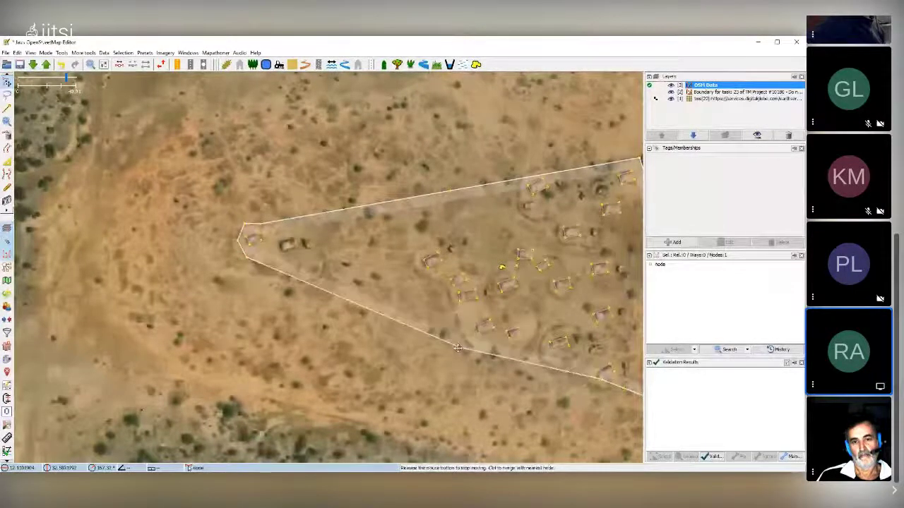
- Tighten the outline's northern and southwestern edges around the main building cluster, leaving a narrow arm to the westernmost buildings
scroll(314, 325, "down", 2)
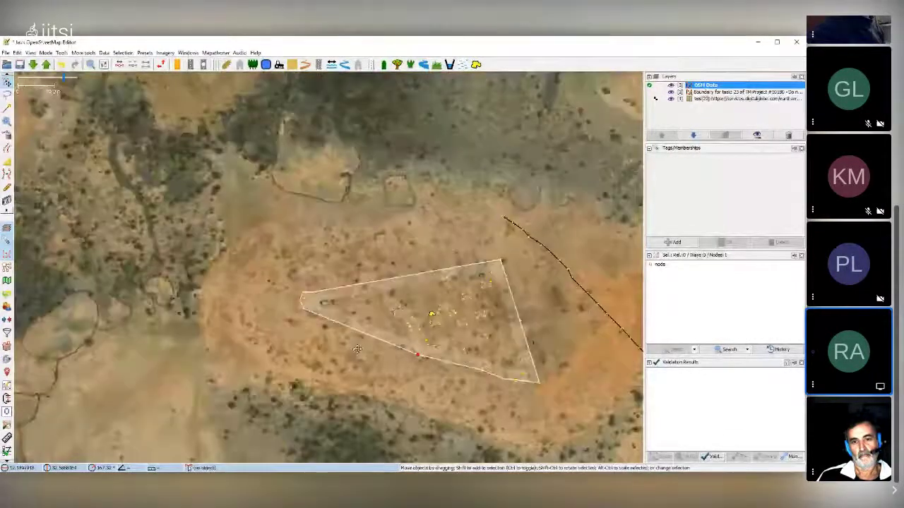
scroll(294, 320, "up", 2)
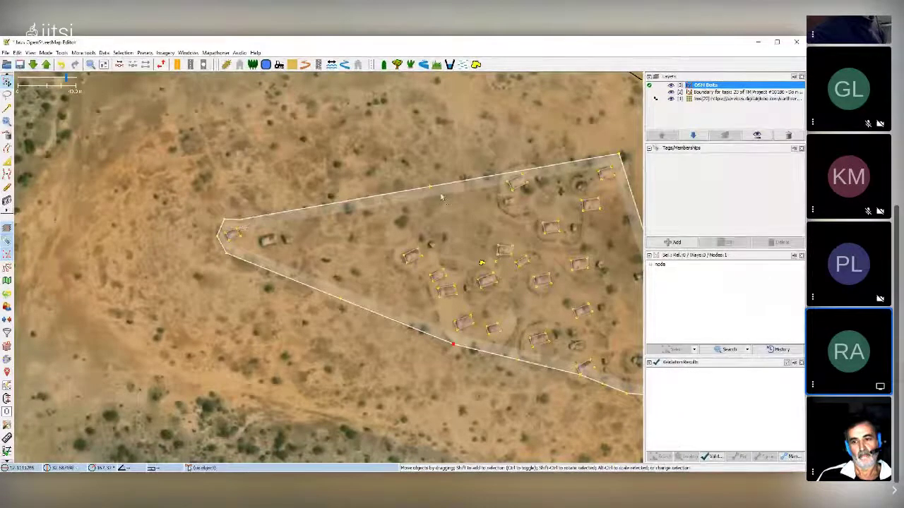
left_click_drag(428, 188, 318, 229)
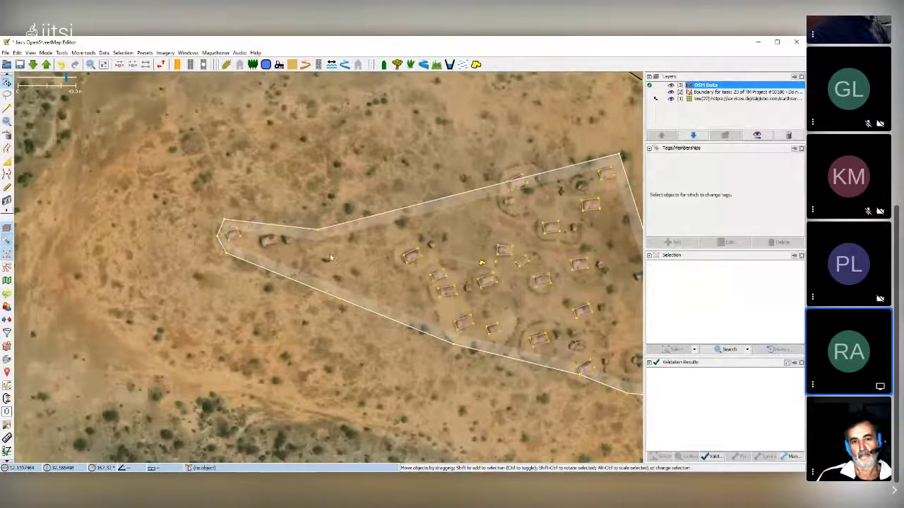
left_click_drag(442, 198, 430, 230)
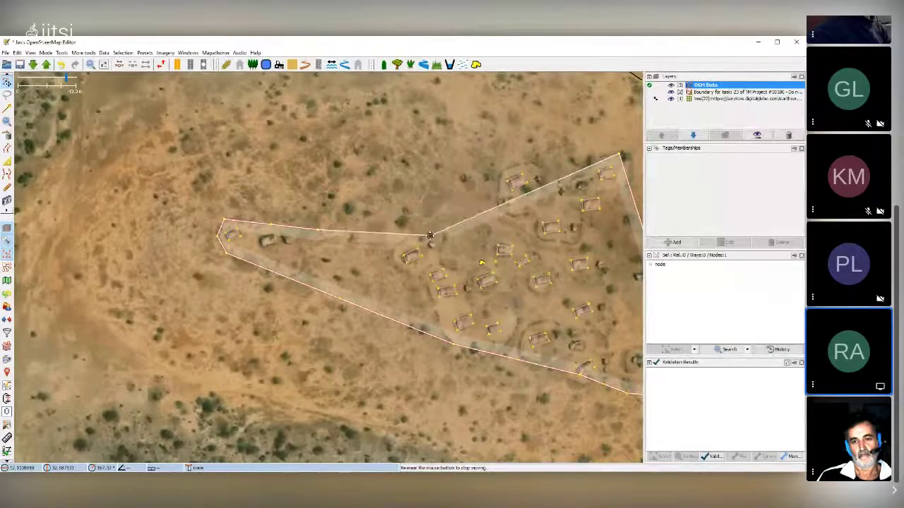
left_click_drag(525, 189, 501, 171)
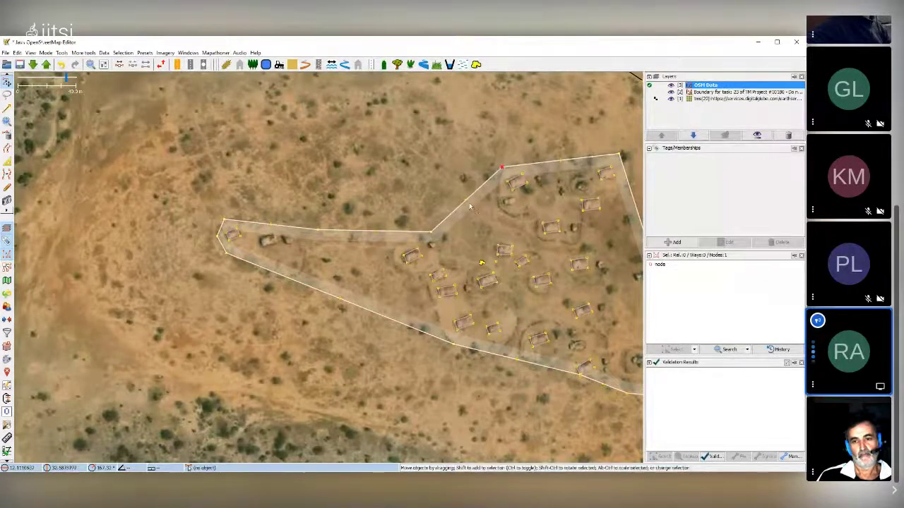
left_click_drag(469, 205, 496, 229)
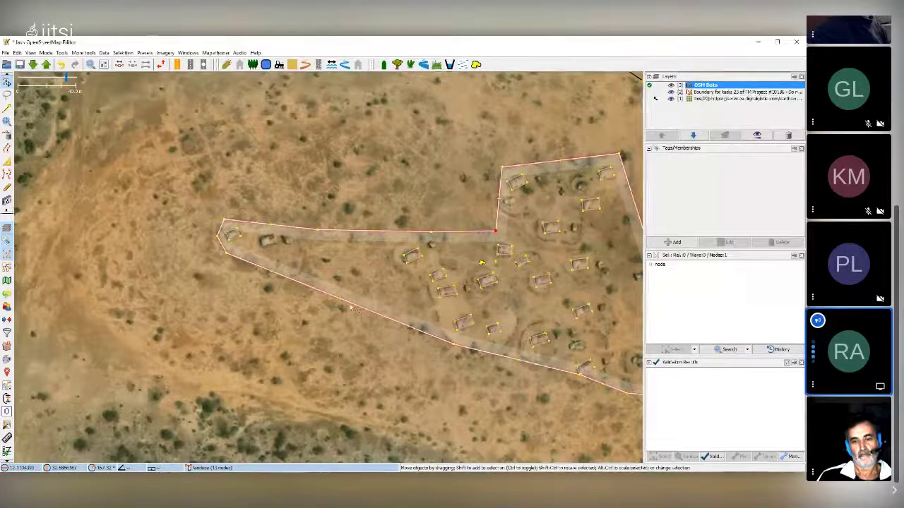
left_click_drag(343, 302, 421, 291)
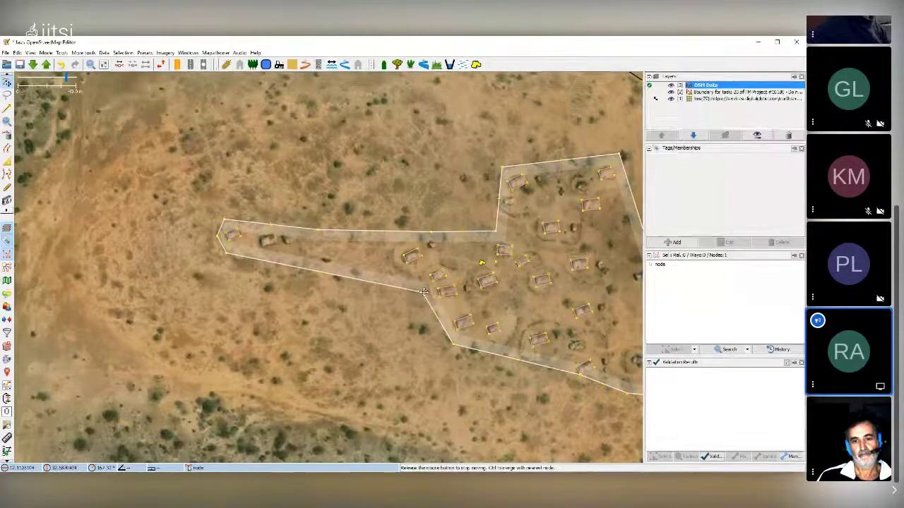
left_click_drag(318, 233, 311, 230)
- Draw the unmapped building just east of the westernmost one as a rectangular outline tagged building=yes
scroll(280, 269, "up", 2)
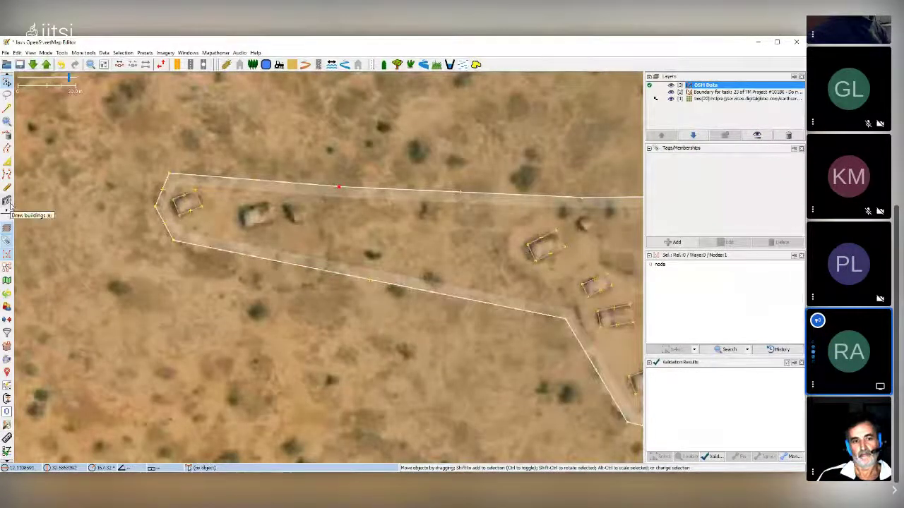
left_click(6, 203)
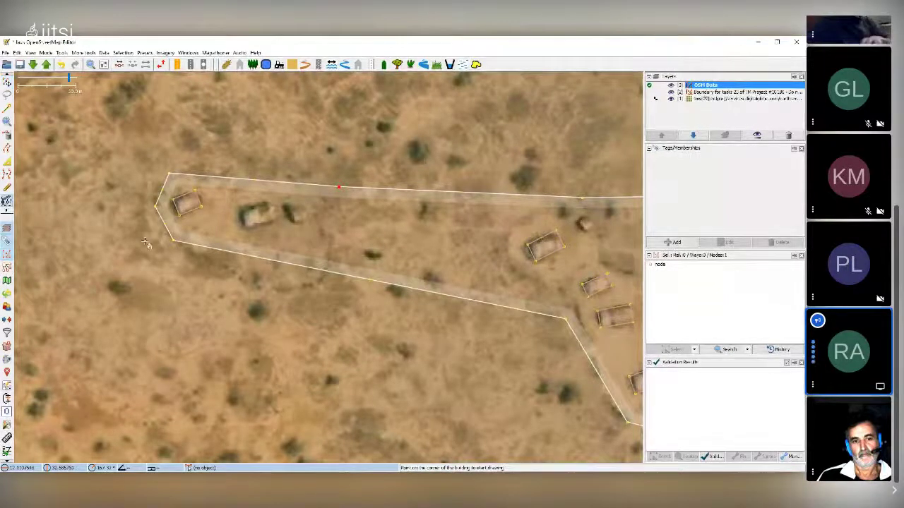
left_click(242, 218)
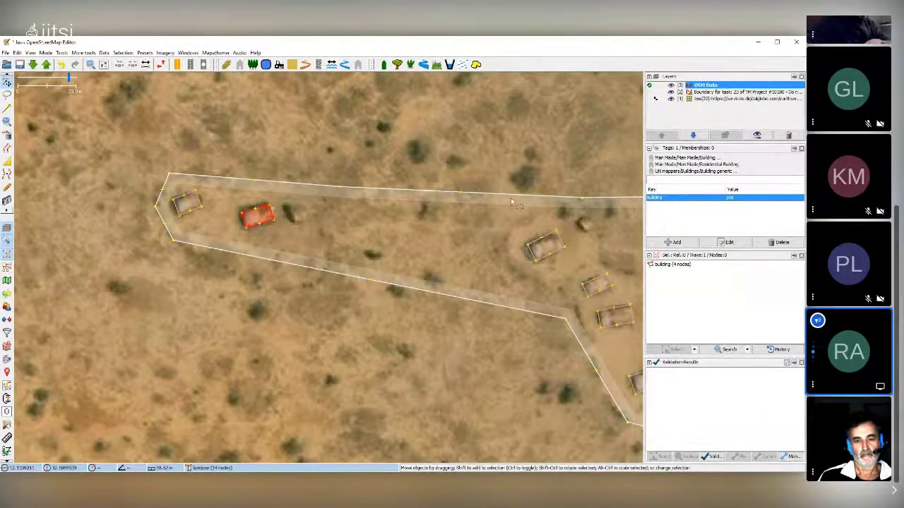
- Examine the reshaped residential outline against the terrain and buildings, from its western arm to its eastern edge
scroll(323, 232, "down", 3)
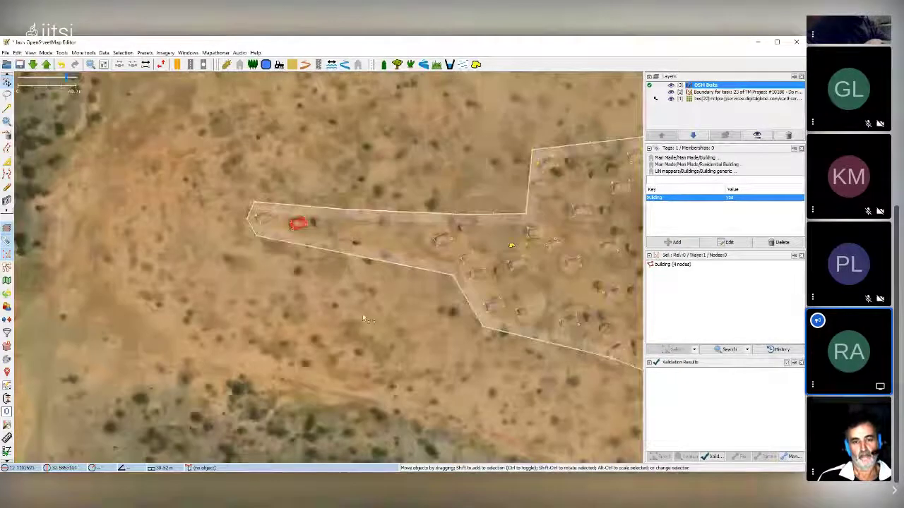
left_click(374, 305)
scroll(371, 300, "down", 2)
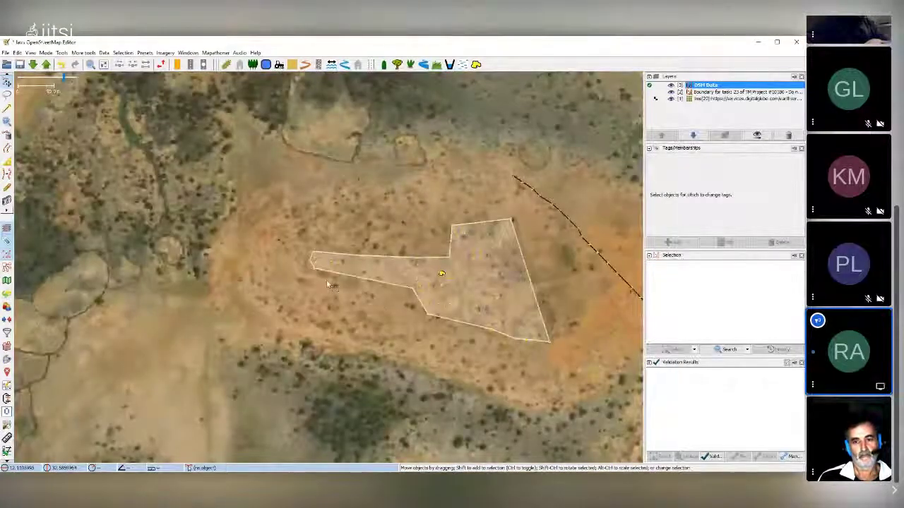
left_click_drag(560, 279, 459, 274)
scroll(459, 274, "up", 3)
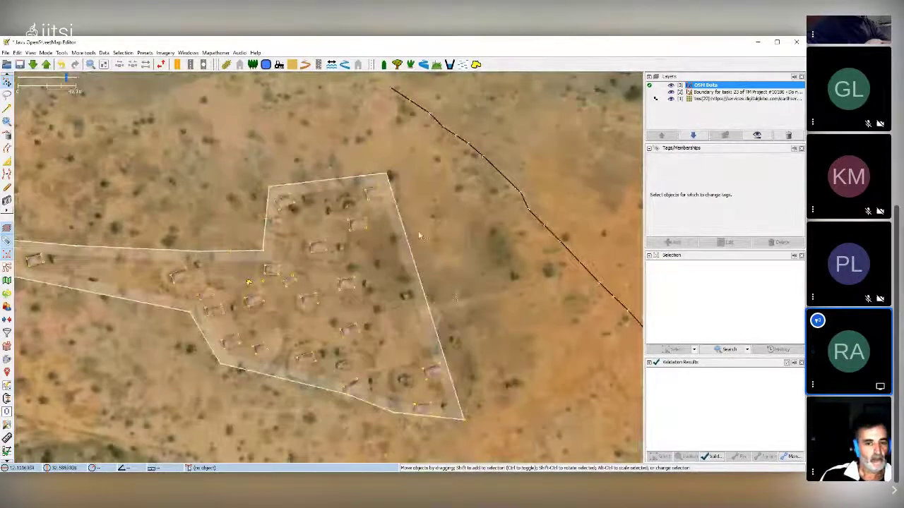
left_click_drag(166, 228, 314, 238)
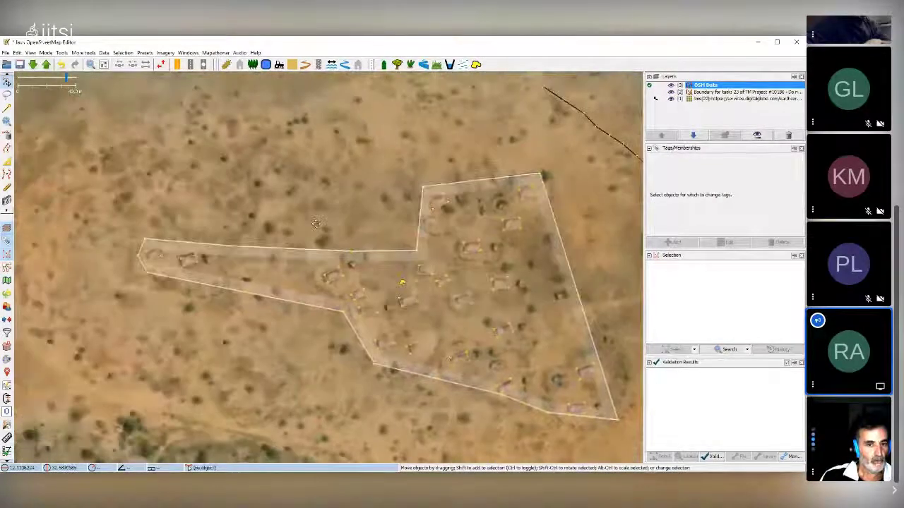